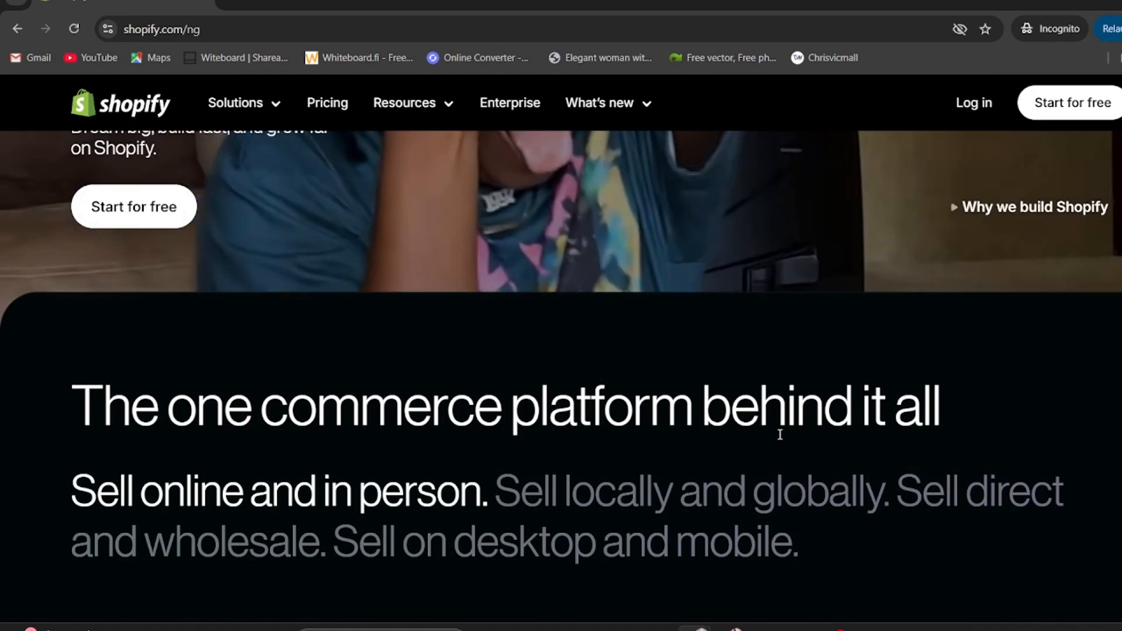
Compare the Basic, Grow, Advanced and Plus plans on Shopify's pricing page and start the free trial sign-up.
{"action": "scroll", "coordinate": [754, 441], "scroll_direction": "down", "scroll_amount": 3}
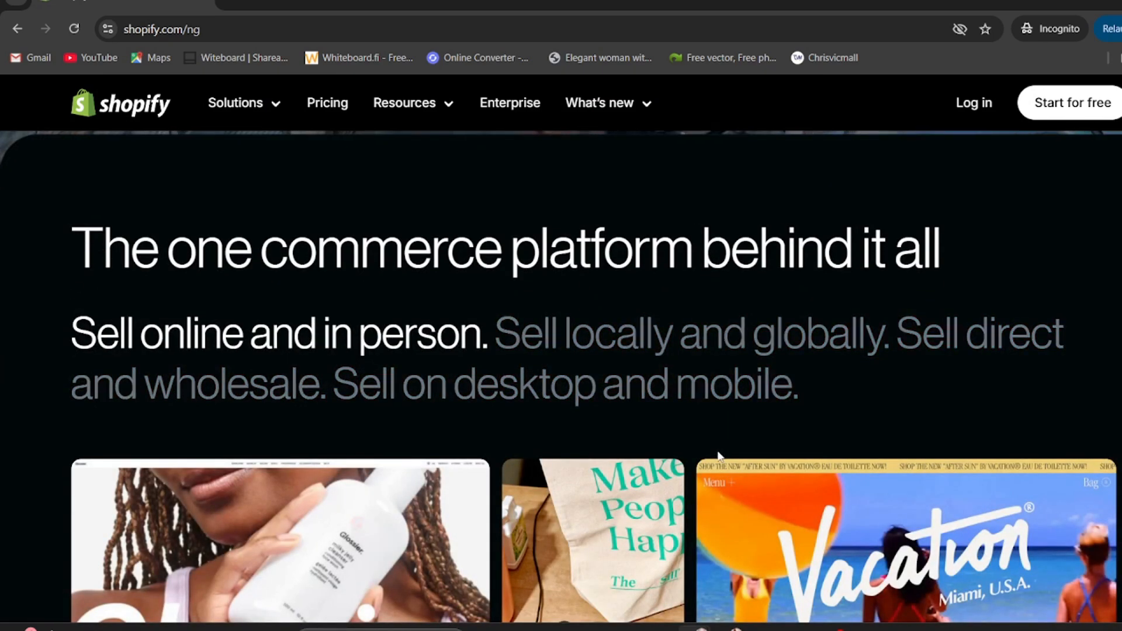
{"action": "scroll", "coordinate": [718, 453], "scroll_direction": "down", "scroll_amount": 2}
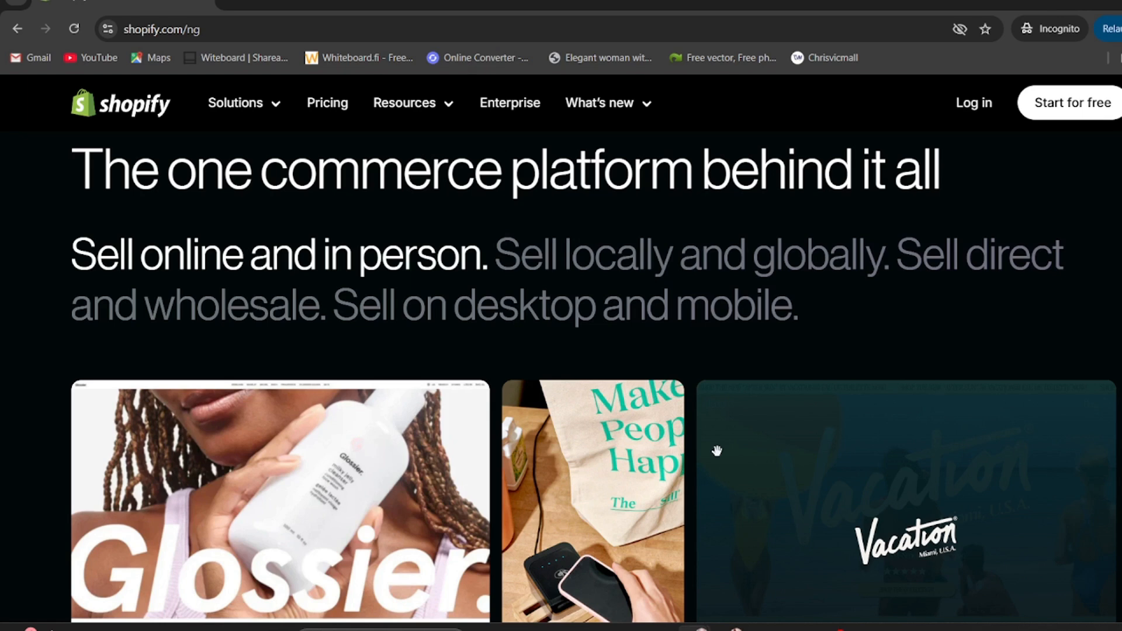
{"action": "left_click", "coordinate": [328, 103]}
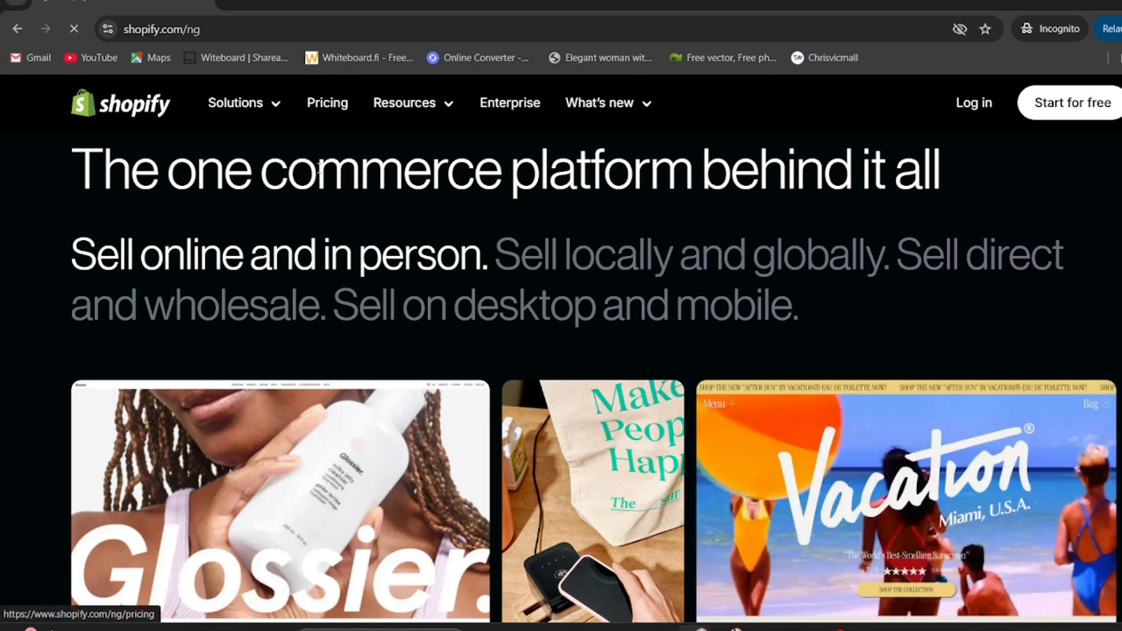
{"action": "scroll", "coordinate": [462, 420], "scroll_direction": "down", "scroll_amount": 3}
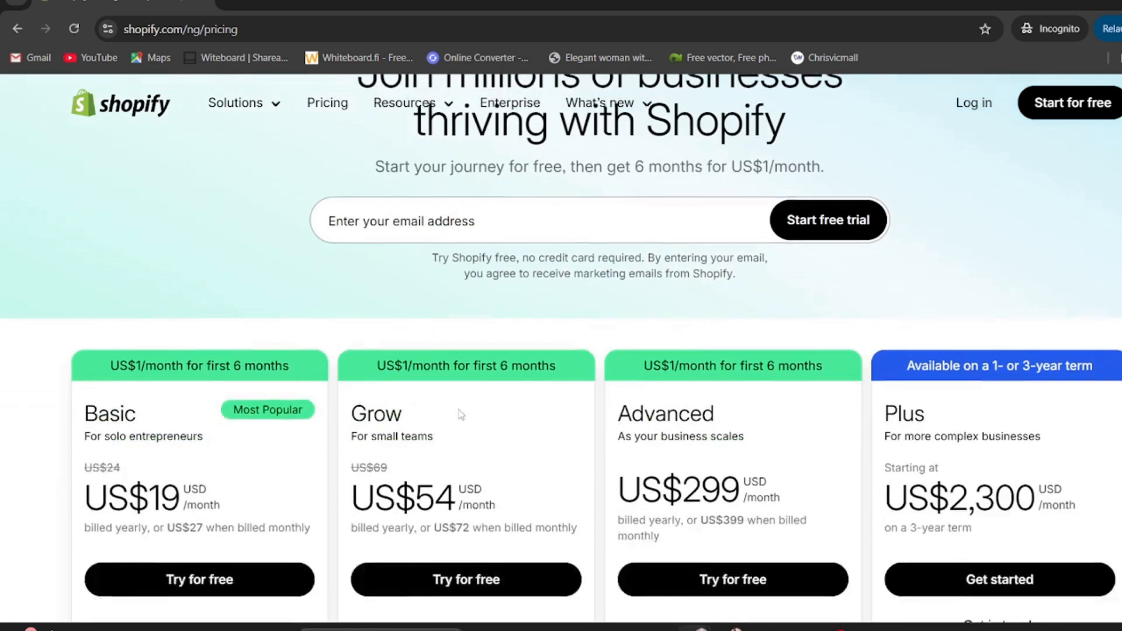
{"action": "scroll", "coordinate": [462, 415], "scroll_direction": "down", "scroll_amount": 3}
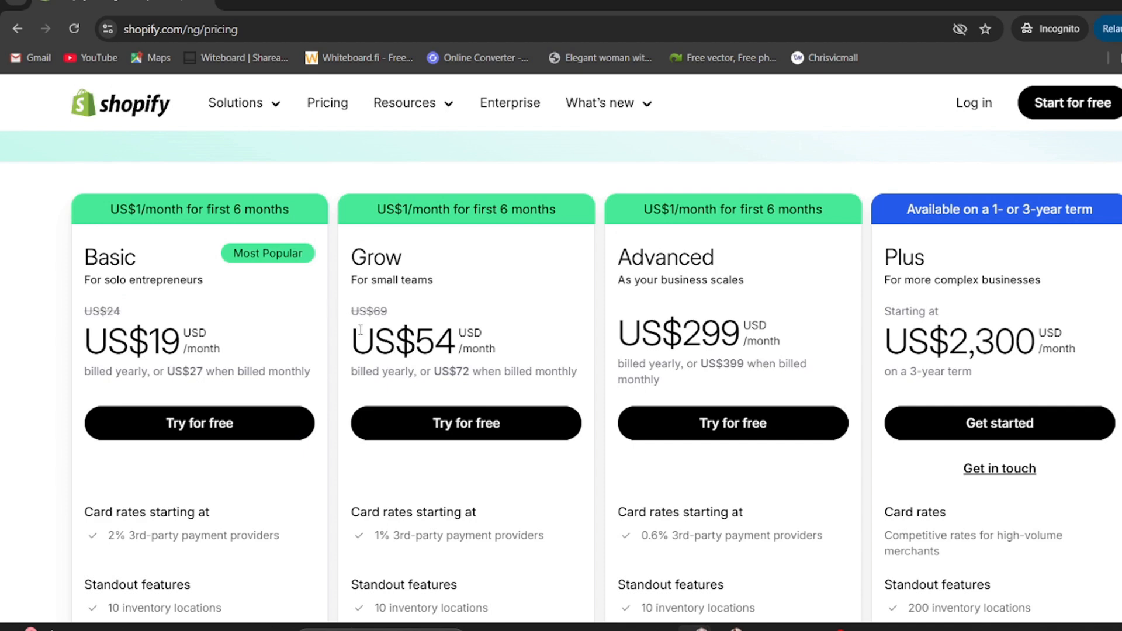
{"action": "scroll", "coordinate": [294, 358], "scroll_direction": "up", "scroll_amount": 3}
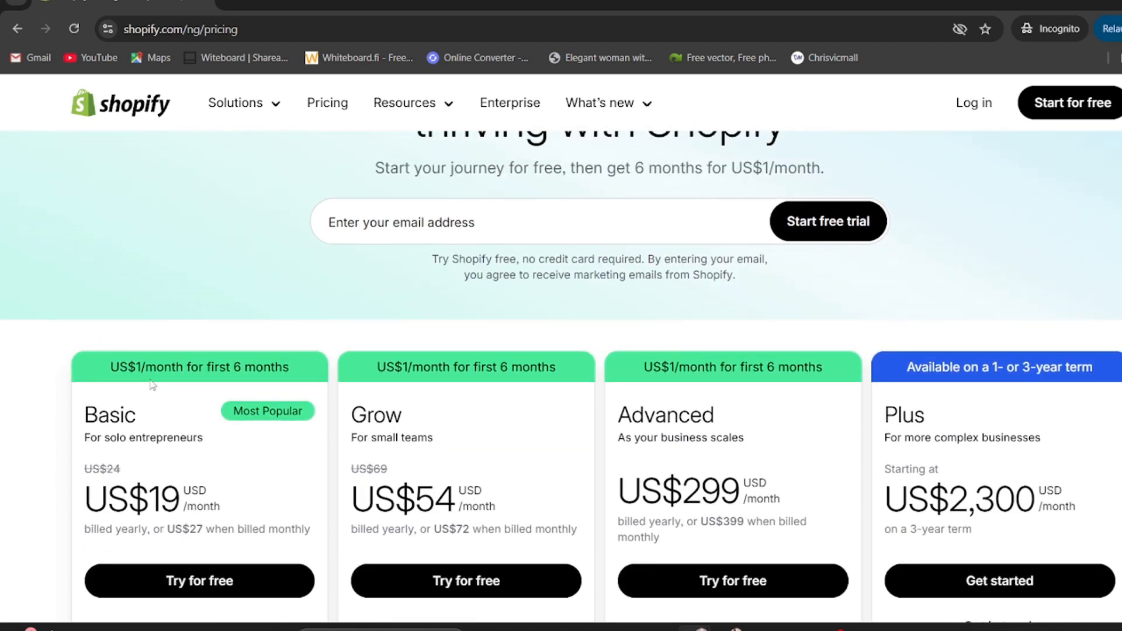
{"action": "scroll", "coordinate": [152, 385], "scroll_direction": "up", "scroll_amount": 1}
{"action": "scroll", "coordinate": [478, 398], "scroll_direction": "down", "scroll_amount": 3}
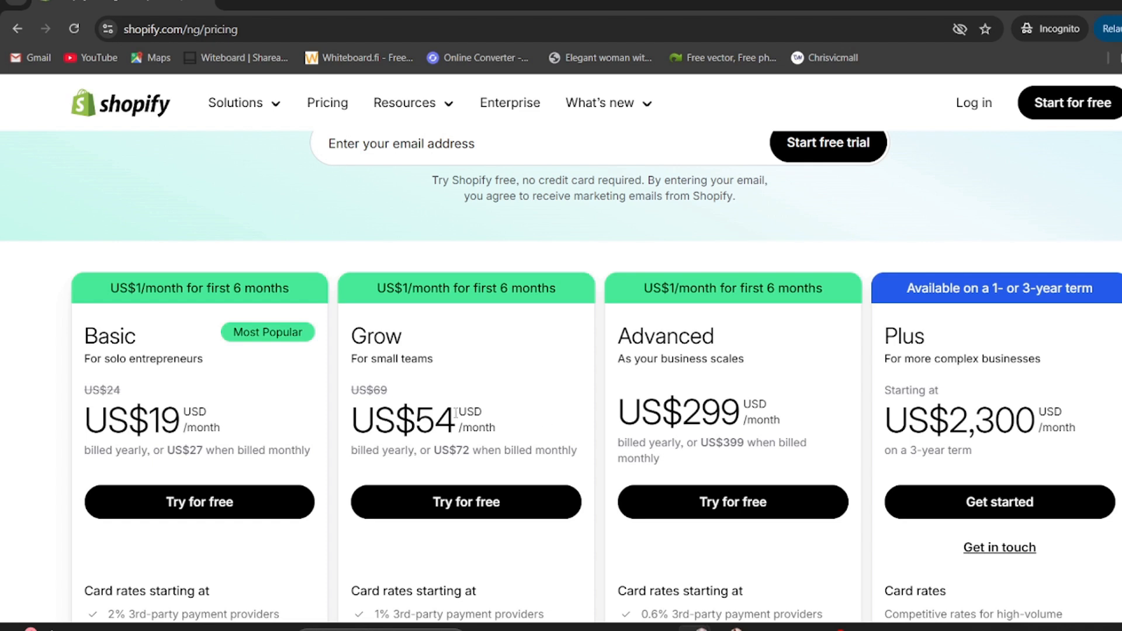
{"action": "scroll", "coordinate": [456, 412], "scroll_direction": "up", "scroll_amount": 1}
{"action": "left_click", "coordinate": [1055, 109]}
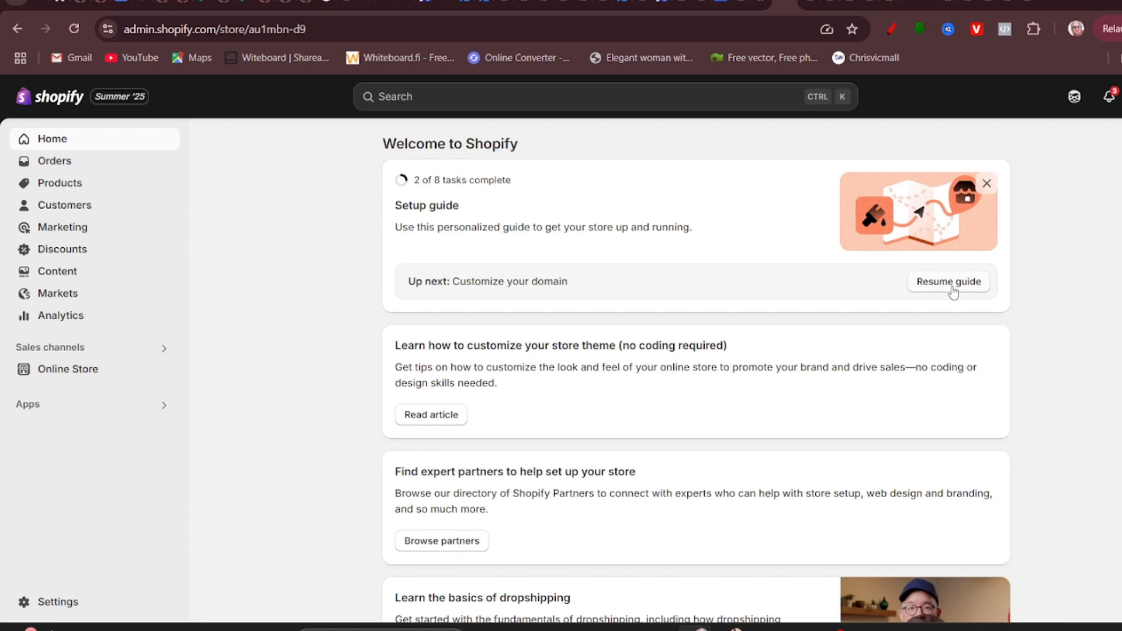
Open the setup guide's Customize your domain task and begin changing to a new myshopify.com domain.
{"action": "scroll", "coordinate": [952, 293], "scroll_direction": "down", "scroll_amount": 1}
{"action": "scroll", "coordinate": [917, 548], "scroll_direction": "up", "scroll_amount": 1}
{"action": "left_click", "coordinate": [471, 283]}
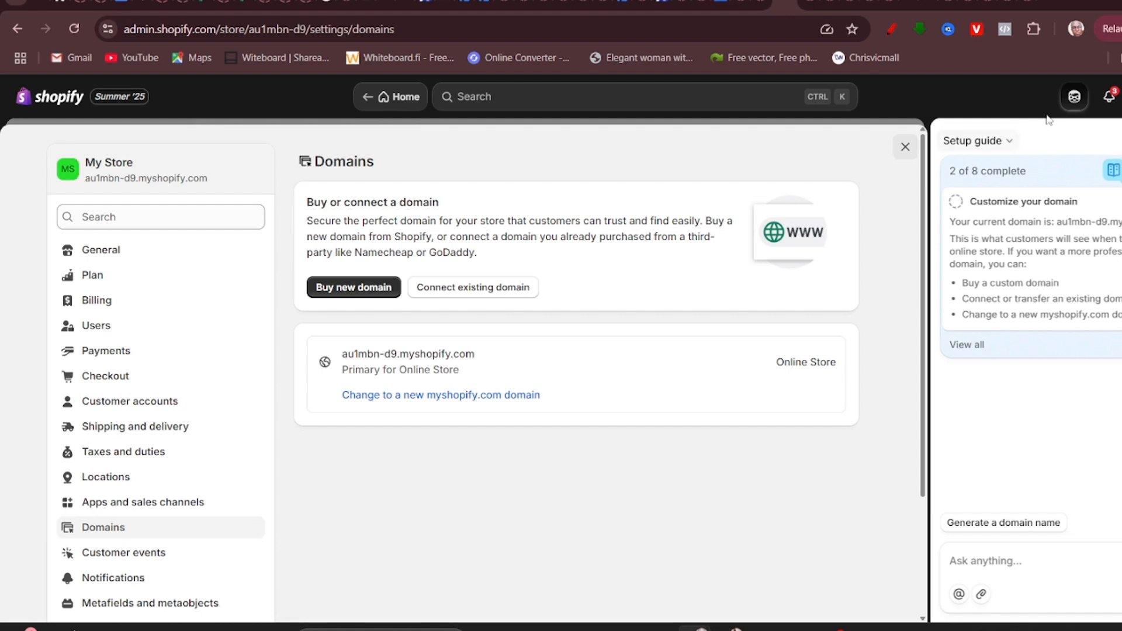
{"action": "left_click", "coordinate": [1073, 96]}
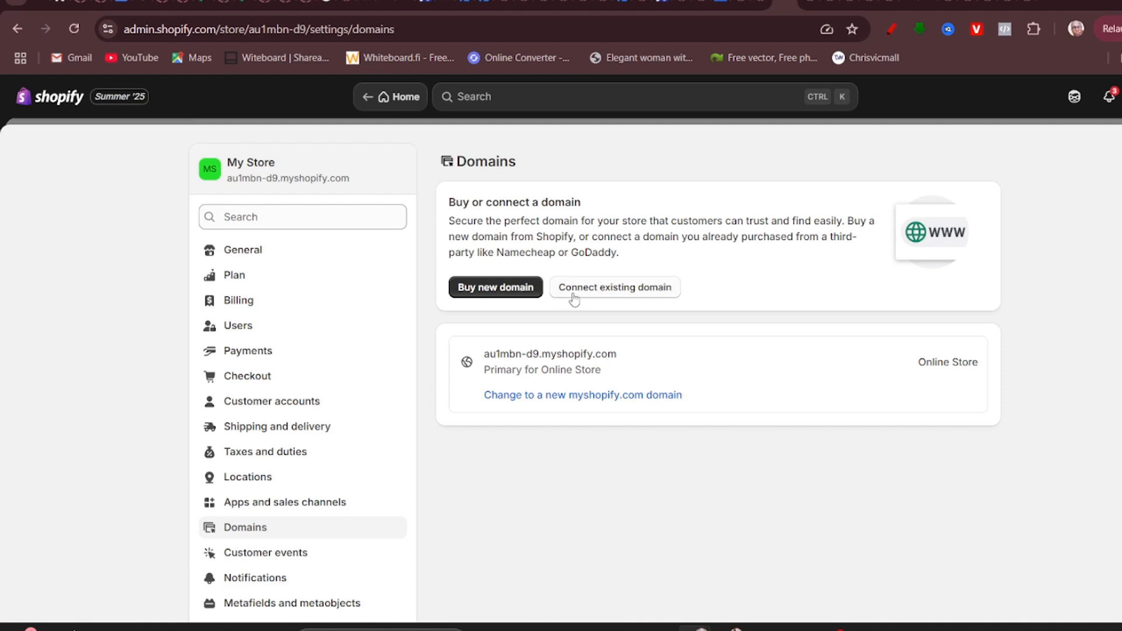
{"action": "left_click", "coordinate": [563, 396]}
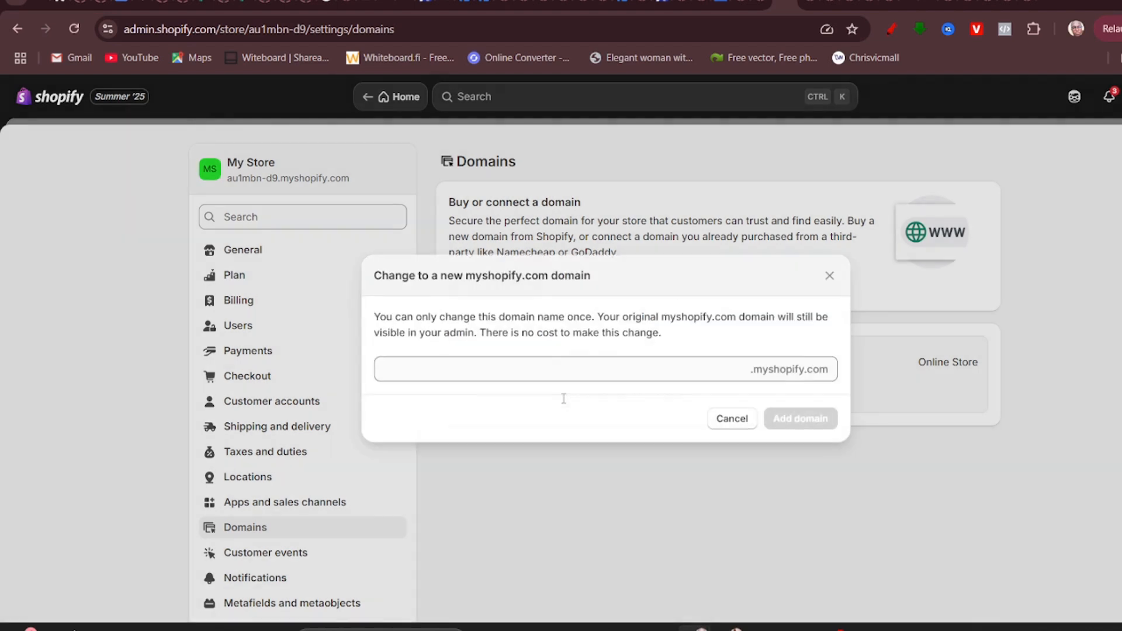
{"action": "left_click", "coordinate": [725, 367]}
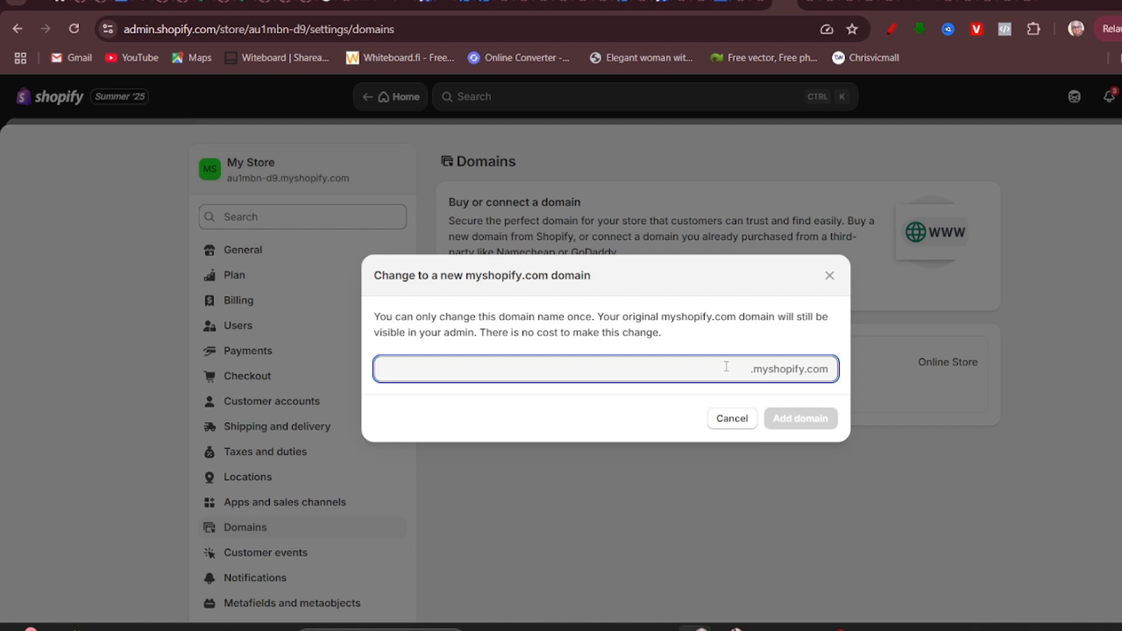
Try "glasses" as the new myshopify.com domain name and clear it from the field.
{"action": "type", "text": "glas"}
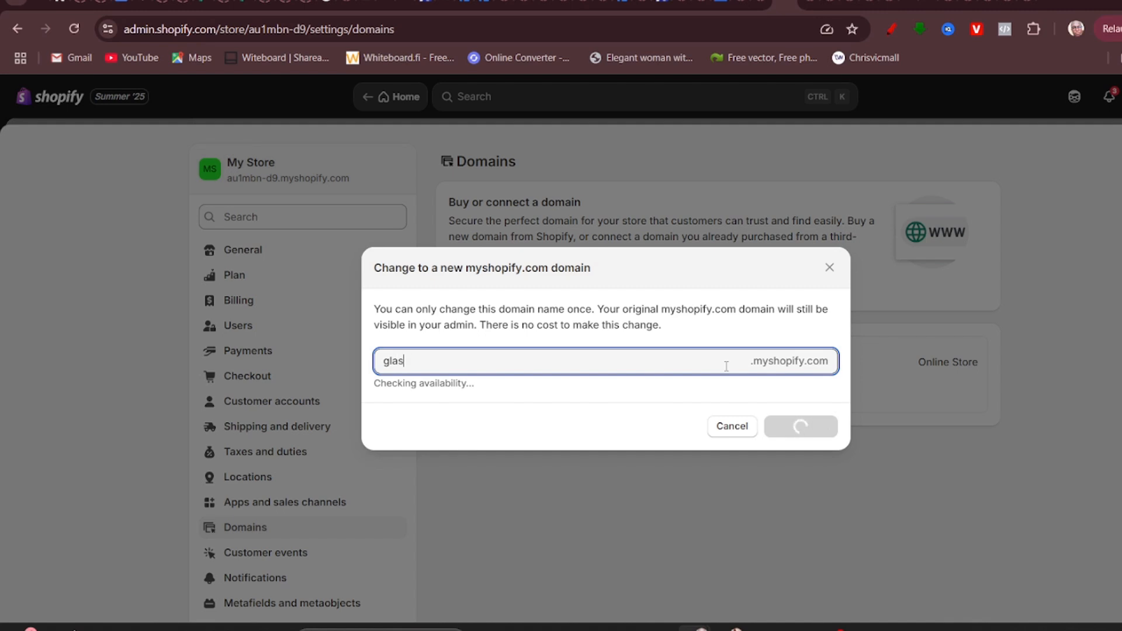
{"action": "type", "text": "ses"}
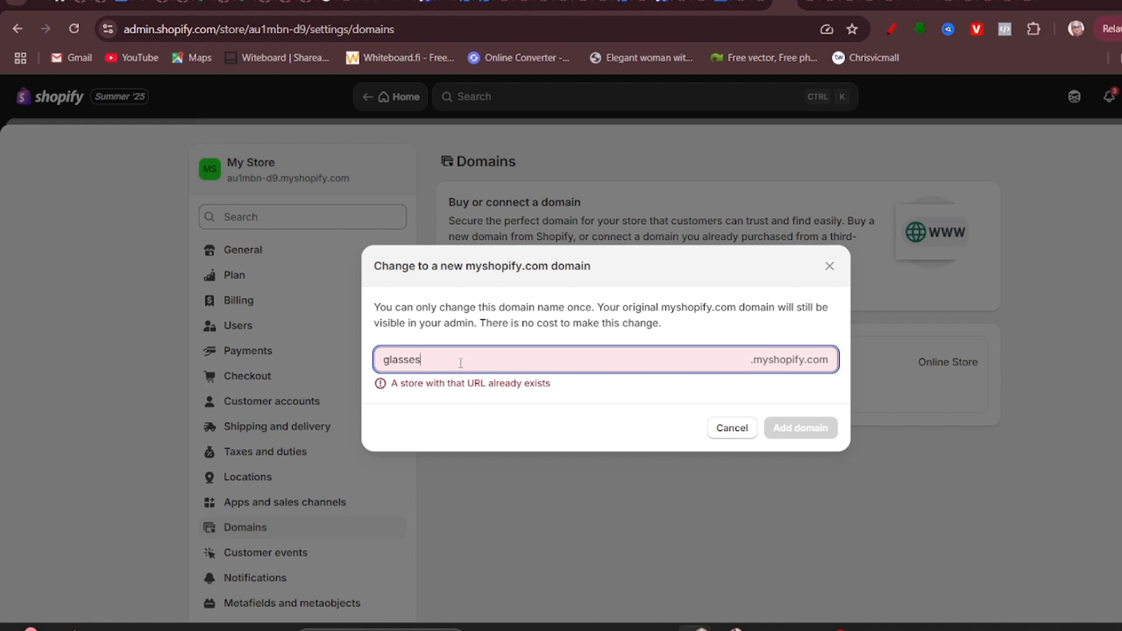
{"action": "key", "text": "BackSpace"}
{"action": "key", "text": "BackSpace"}
{"action": "key", "text": "BackSpace"}
{"action": "key", "text": "BackSpace"}
{"action": "key", "text": "BackSpace"}
{"action": "key", "text": "BackSpace"}
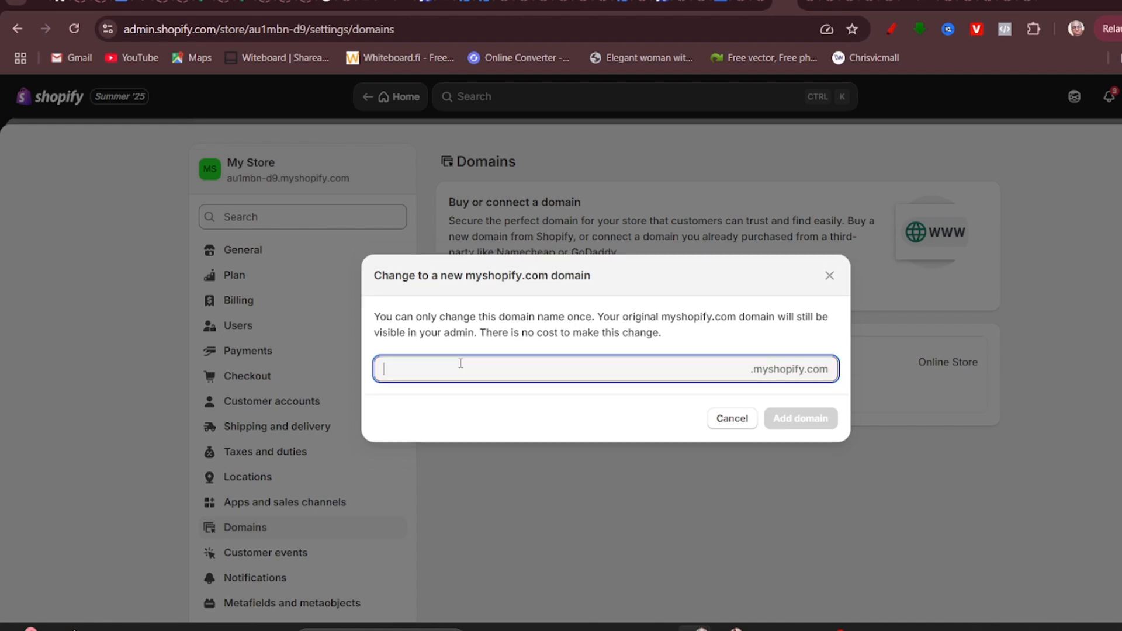
Change the store's myshopify.com domain name to "mainglassarena" and add it.
{"action": "type", "text": "mainglassarena"}
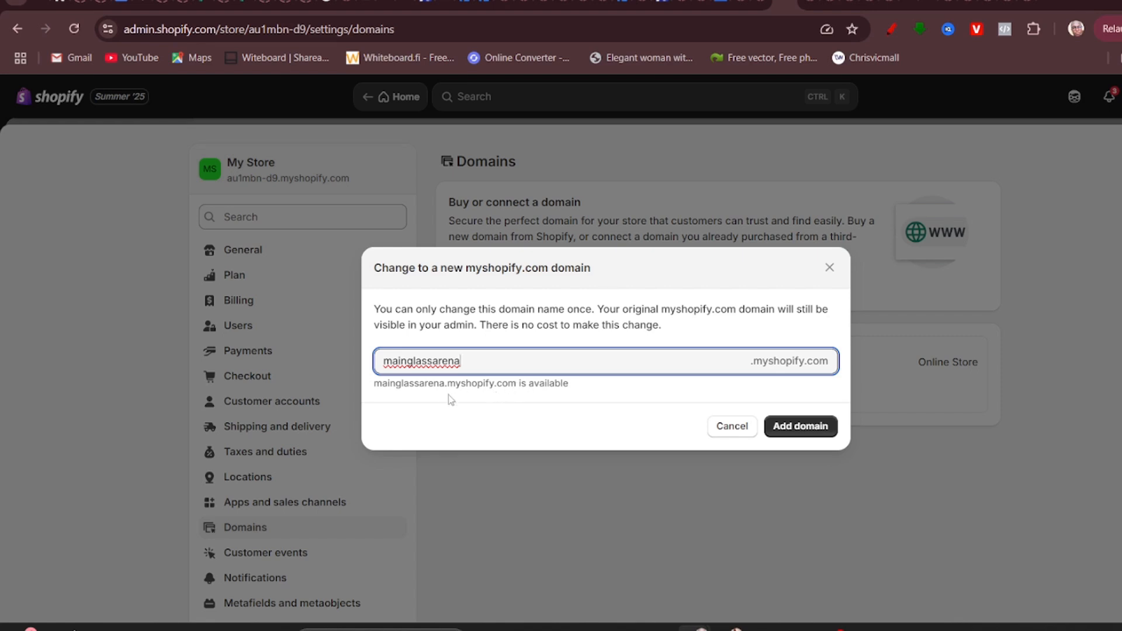
{"action": "left_click", "coordinate": [793, 429]}
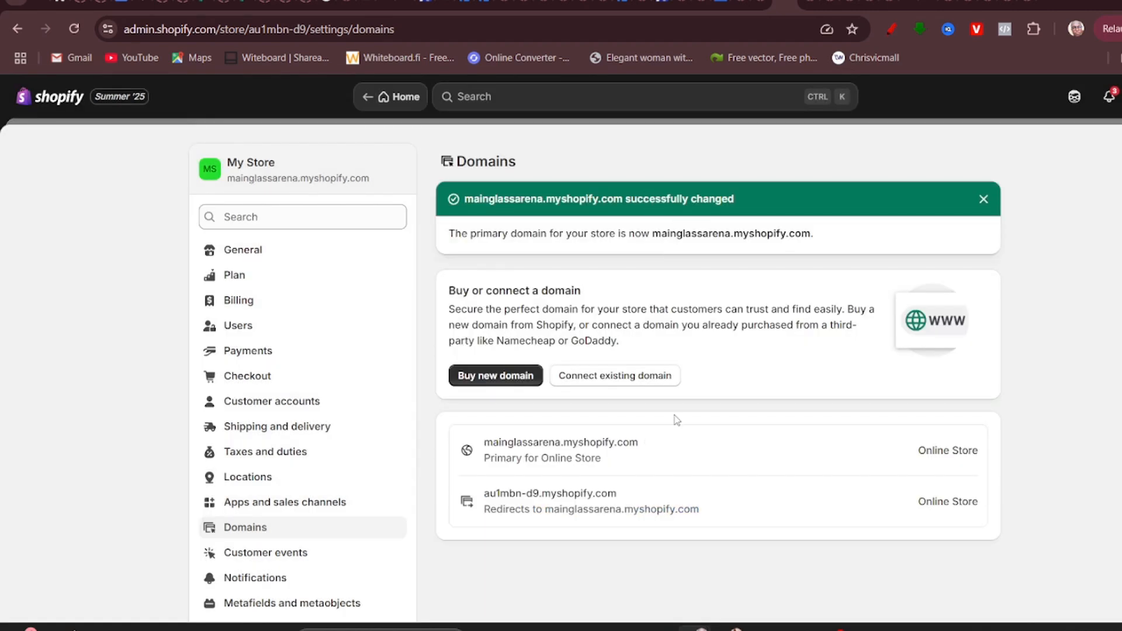
View the details of the mainglassarena.myshopify.com domain, leave the settings and check the setup guide's progress on the home page.
{"action": "scroll", "coordinate": [676, 419], "scroll_direction": "down", "scroll_amount": 1}
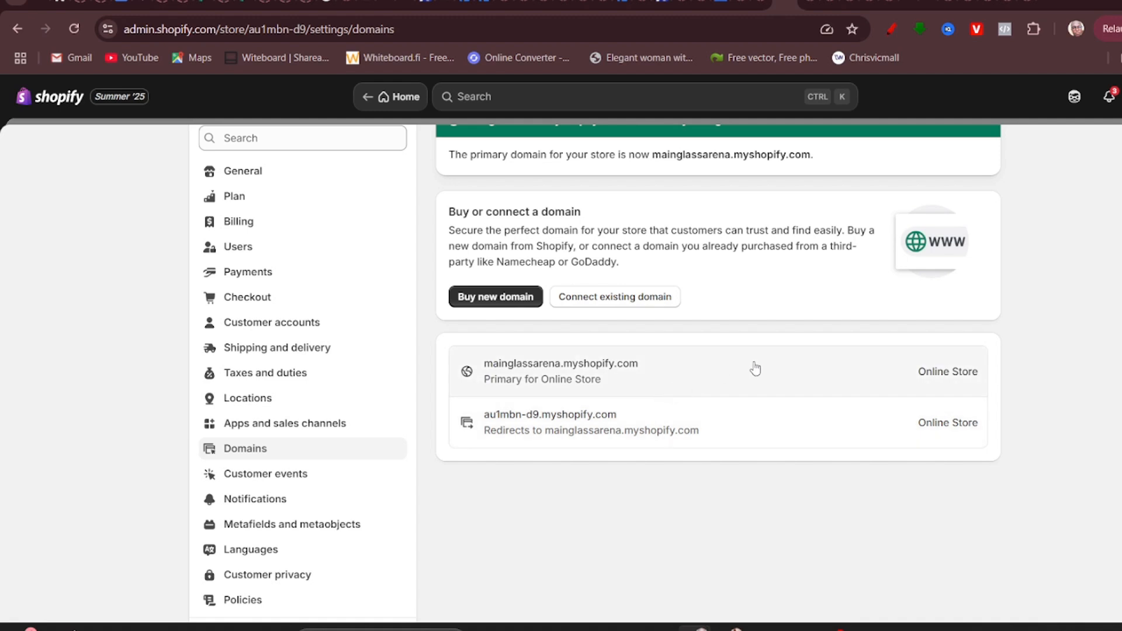
{"action": "left_click", "coordinate": [737, 384]}
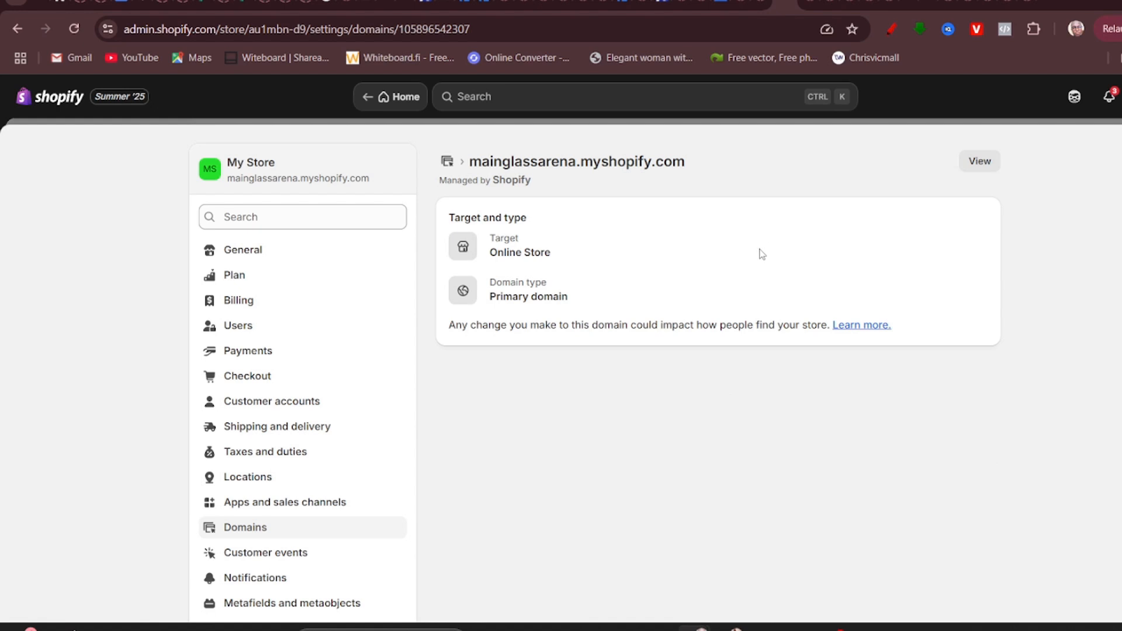
{"action": "left_click", "coordinate": [1120, 143]}
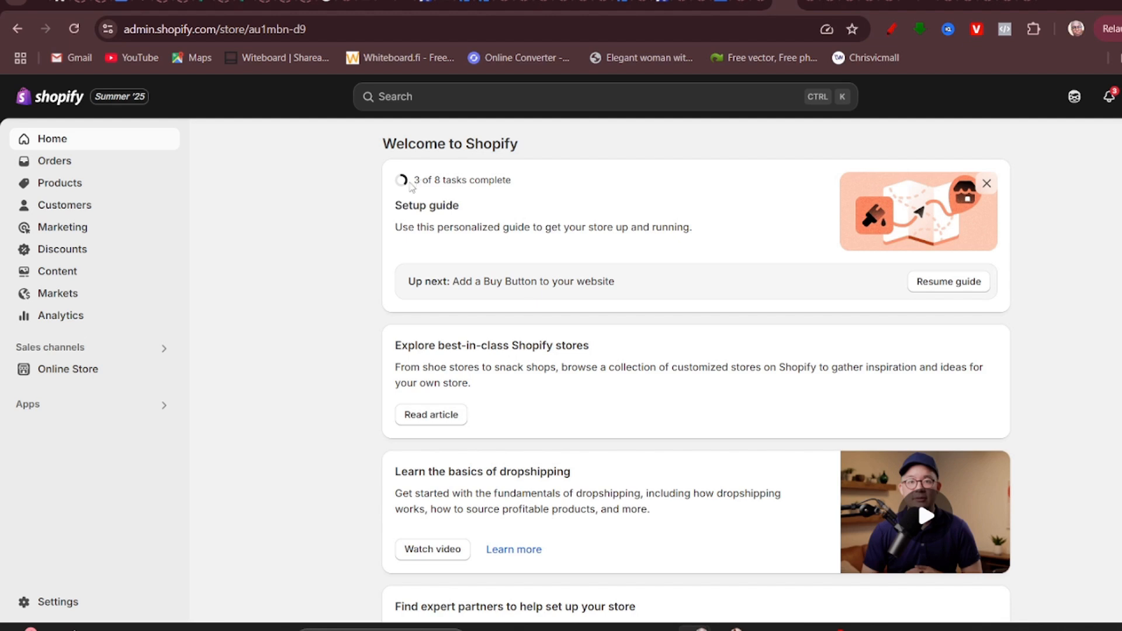
{"action": "left_click_drag", "start_coordinate": [413, 182], "coordinate": [552, 191]}
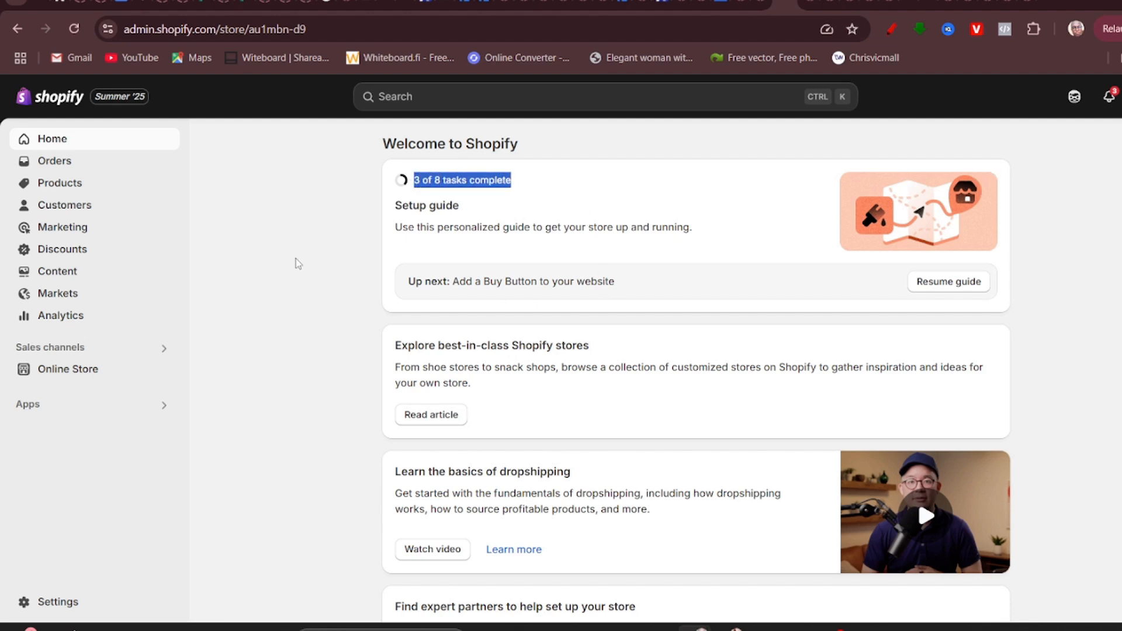
{"action": "left_click", "coordinate": [396, 245]}
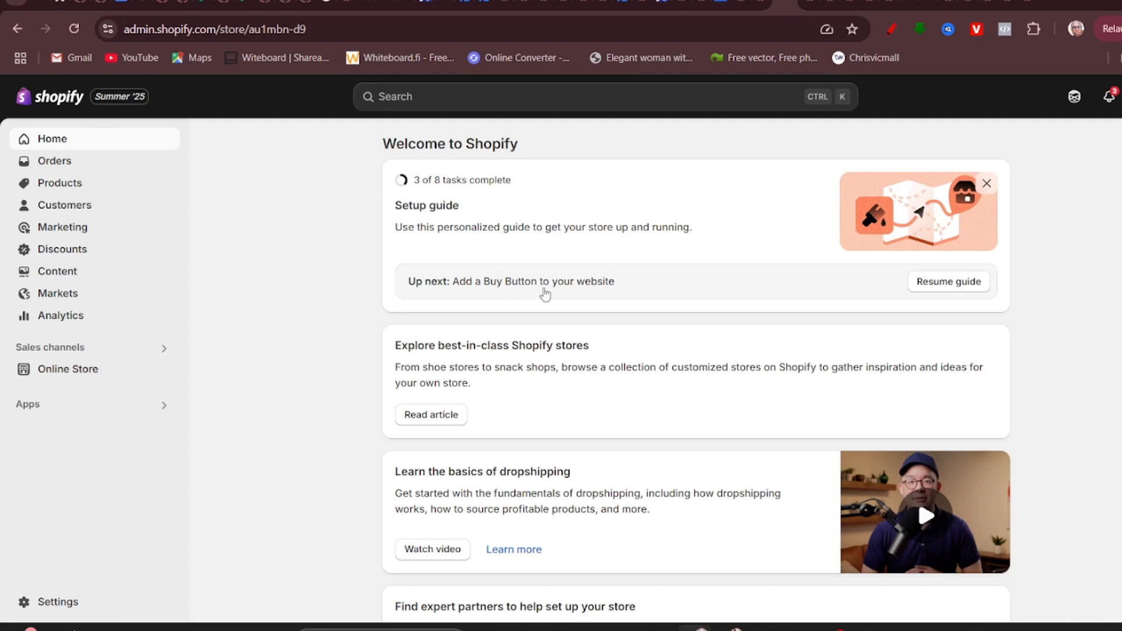
Open the Buy Button channel app from the setup guide's Add a Buy Button task and return to the store's home page.
{"action": "left_click", "coordinate": [545, 293]}
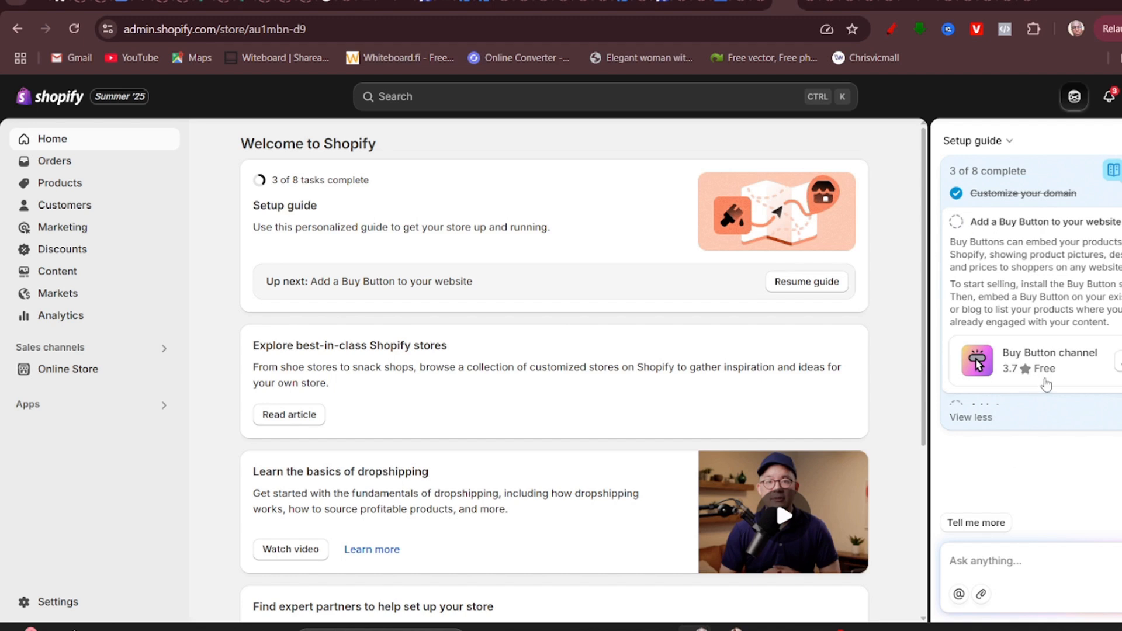
{"action": "left_click", "coordinate": [1000, 412]}
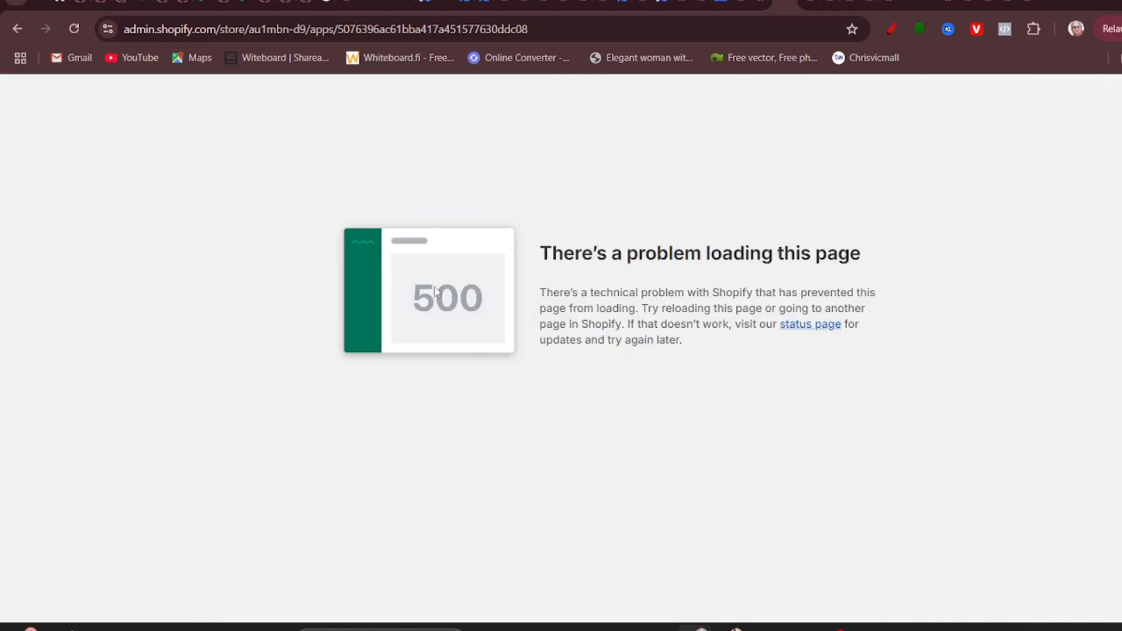
{"action": "left_click", "coordinate": [23, 33]}
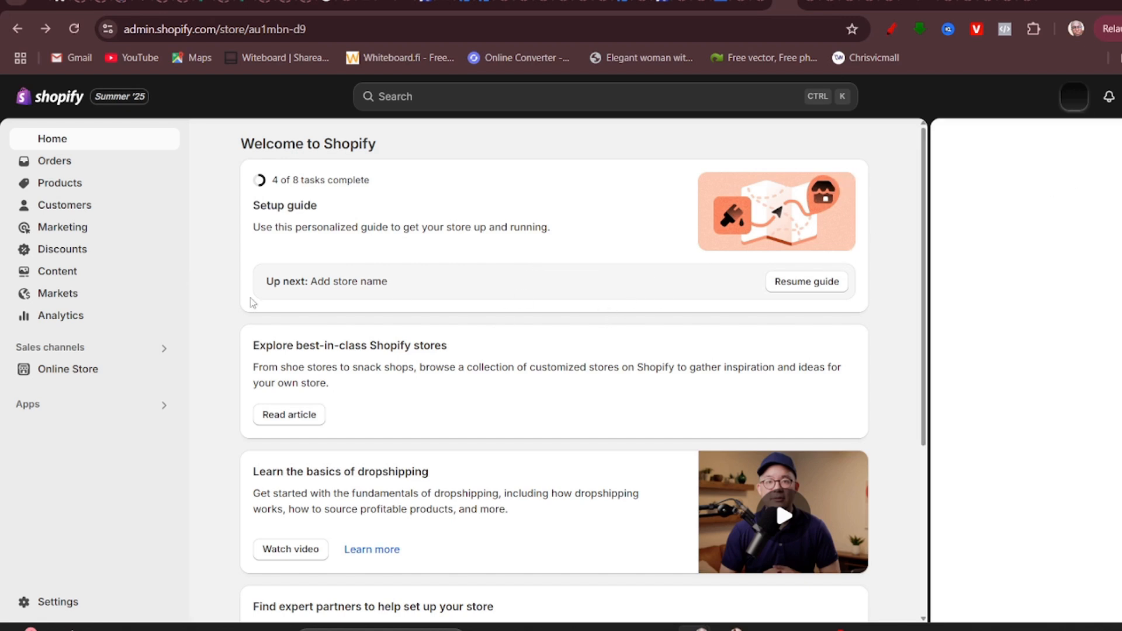
Open the setup guide's Add store name task to edit the store profile.
{"action": "scroll", "coordinate": [369, 205], "scroll_direction": "down", "scroll_amount": 2}
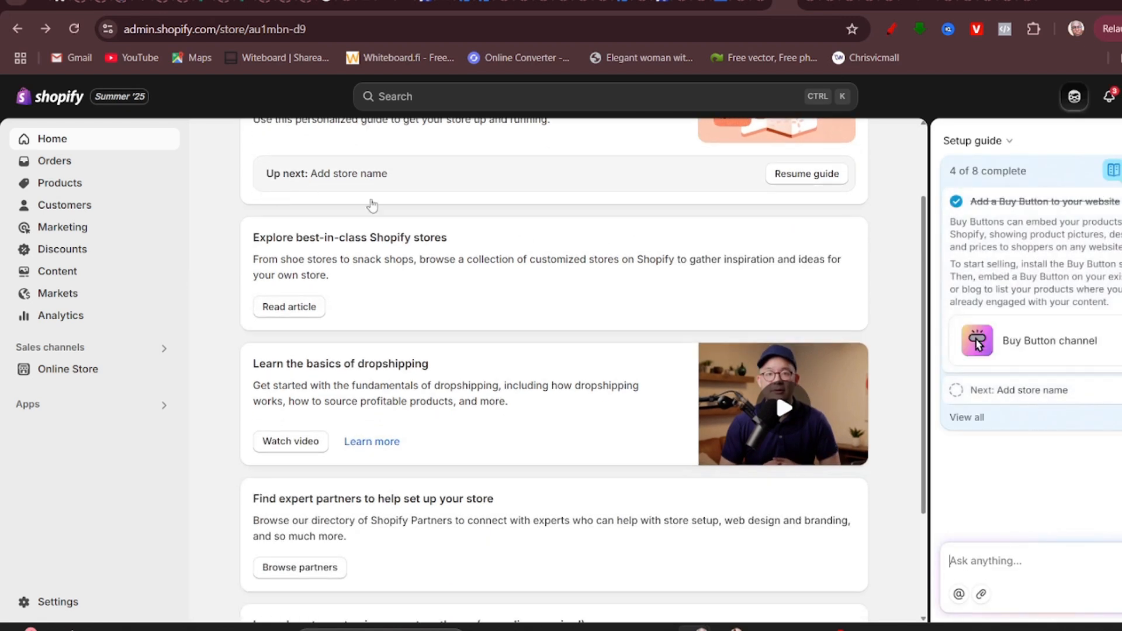
{"action": "scroll", "coordinate": [577, 312], "scroll_direction": "up", "scroll_amount": 2}
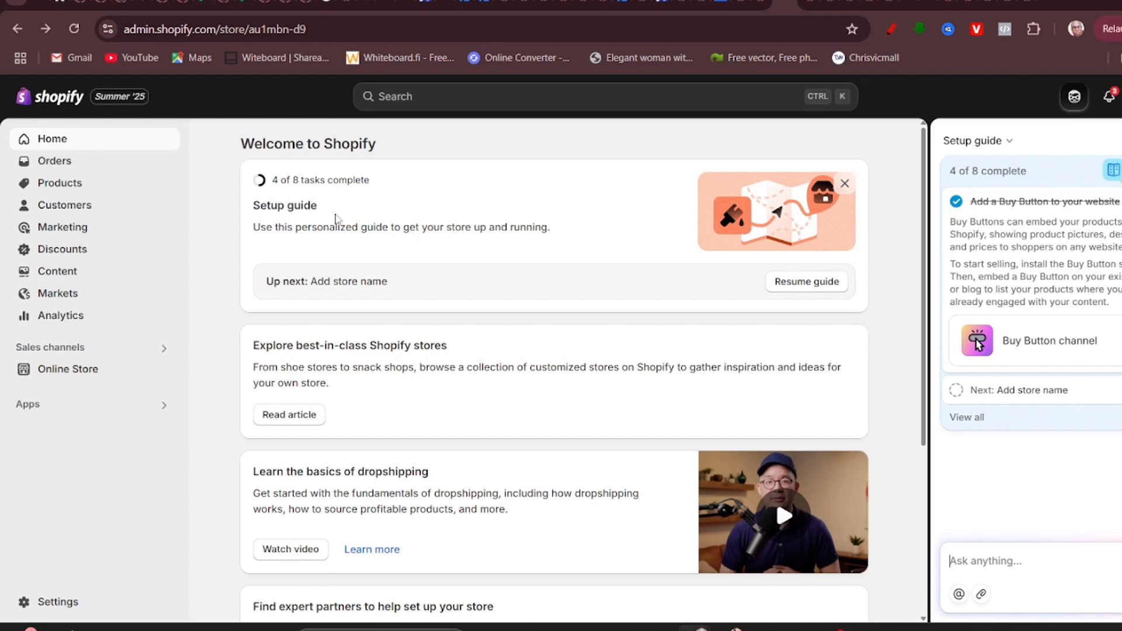
{"action": "left_click", "coordinate": [367, 284]}
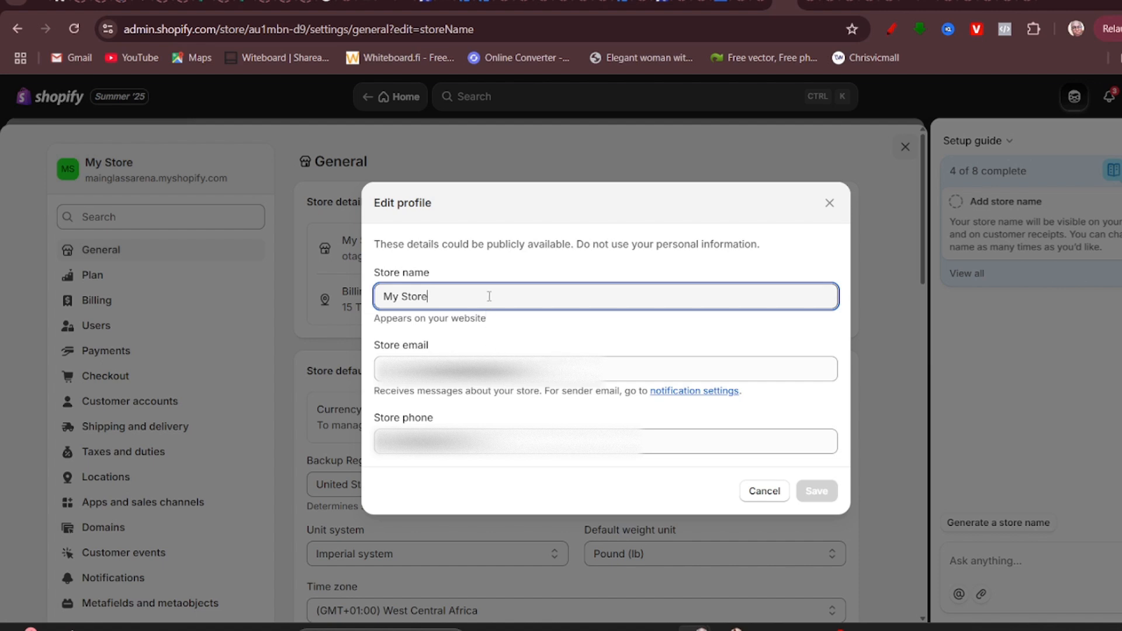
Clear the store email in the profile and fill the same e-mail address back in.
{"action": "key", "text": "Tab"}
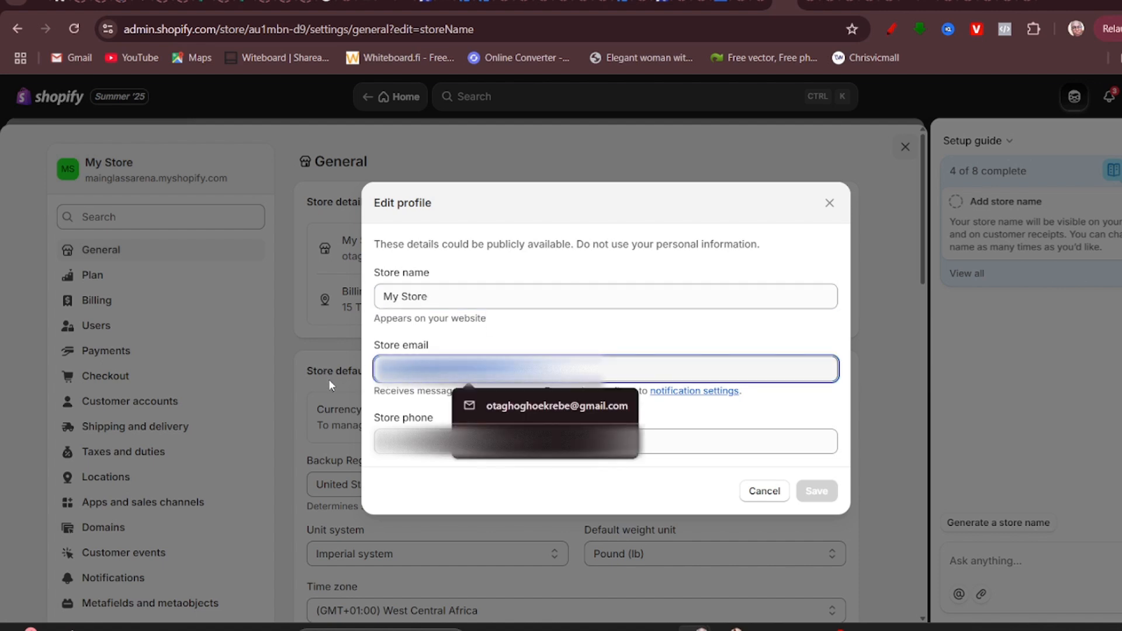
{"action": "key", "text": "BackSpace"}
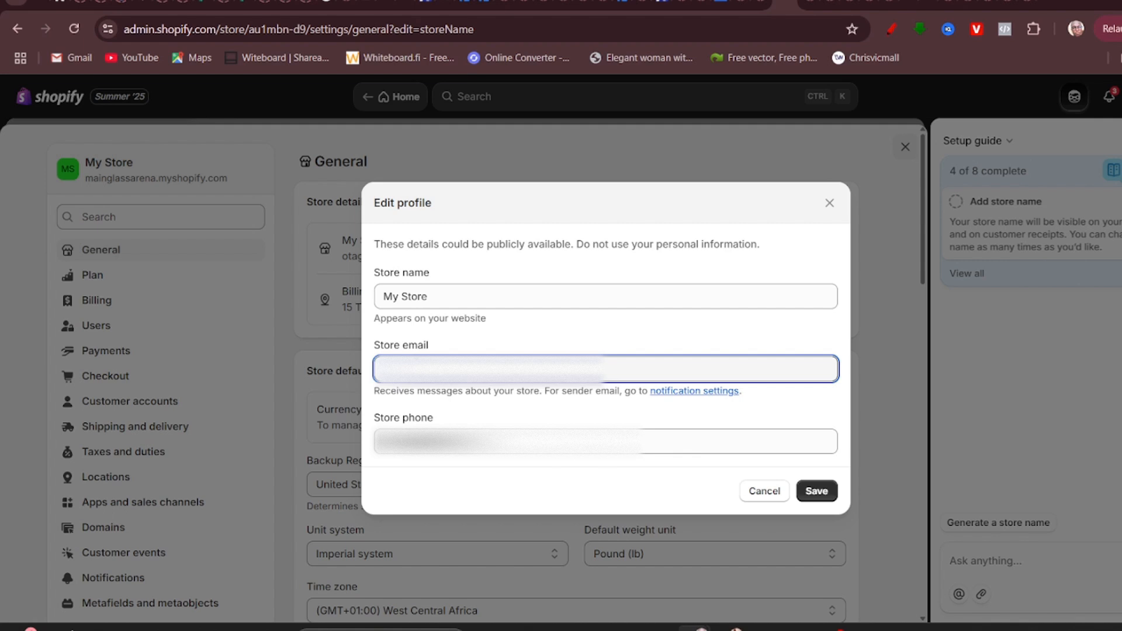
{"action": "key", "text": "ctrl+v"}
{"action": "left_click", "coordinate": [485, 412]}
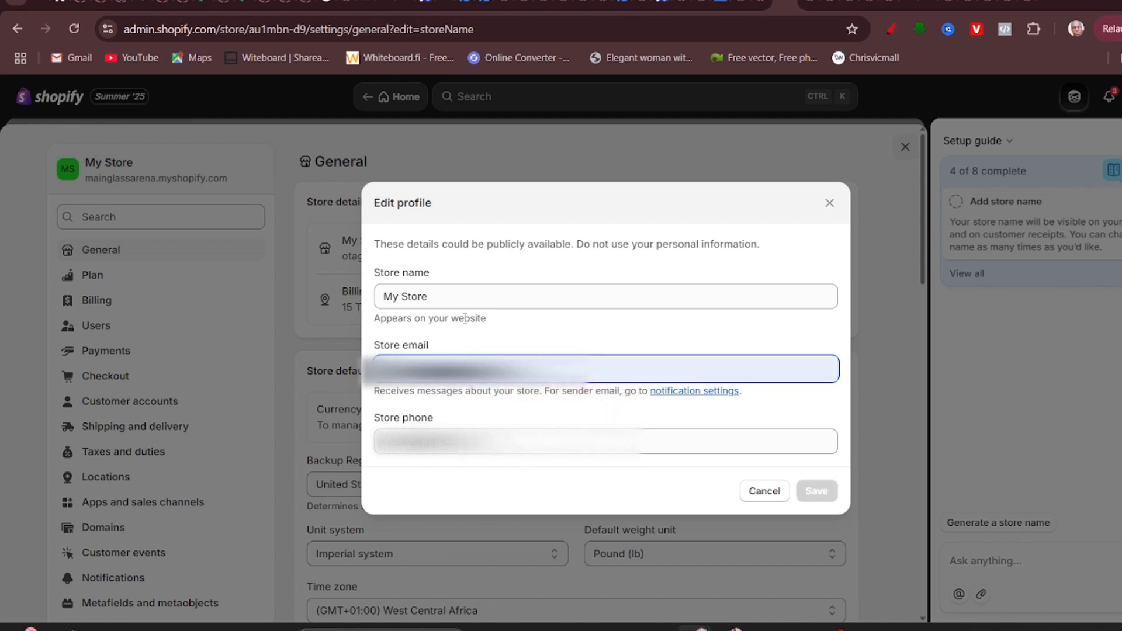
Rename the store as "Main Glass Arena" and save the profile.
{"action": "left_click", "coordinate": [465, 301]}
{"action": "key", "text": "ctrl+a"}
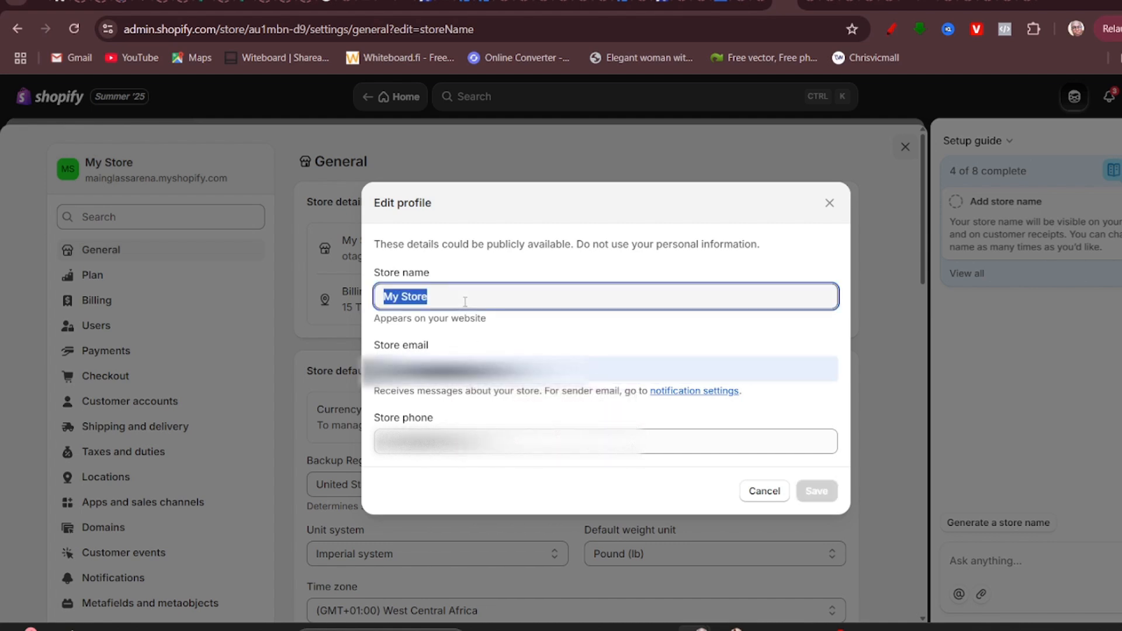
{"action": "type", "text": "Main Gl"}
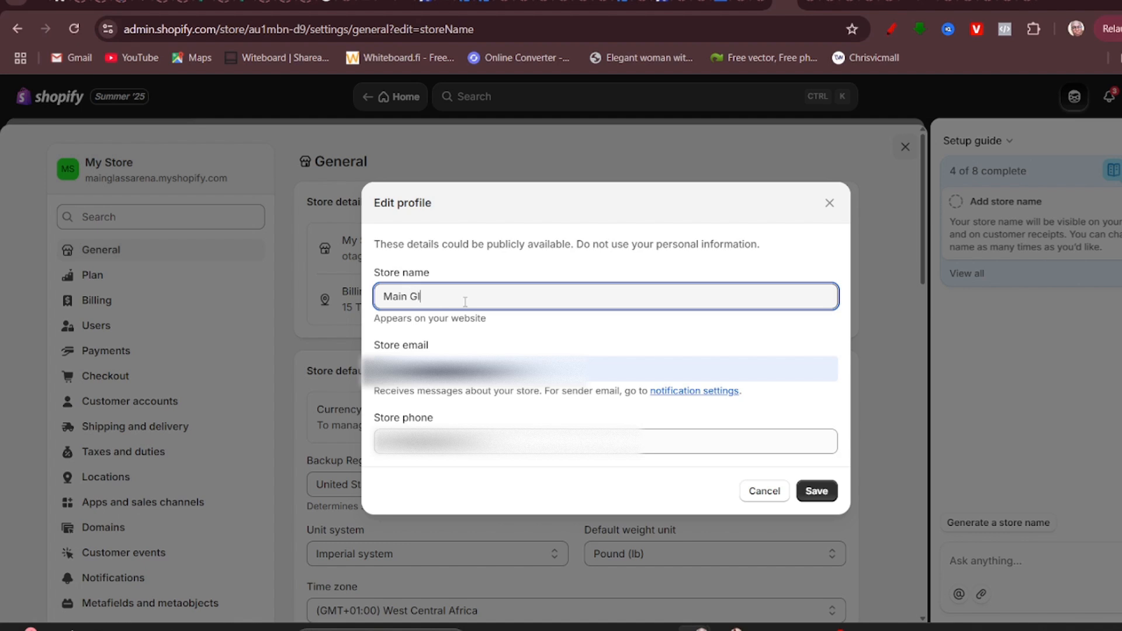
{"action": "type", "text": "ass Area"}
{"action": "type", "text": "n"}
{"action": "double_click", "coordinate": [472, 308]}
{"action": "type", "text": "Areana"}
{"action": "key", "text": "BackSpace"}
{"action": "key", "text": "BackSpace"}
{"action": "key", "text": "BackSpace"}
{"action": "type", "text": "na"}
{"action": "left_click", "coordinate": [825, 498]}
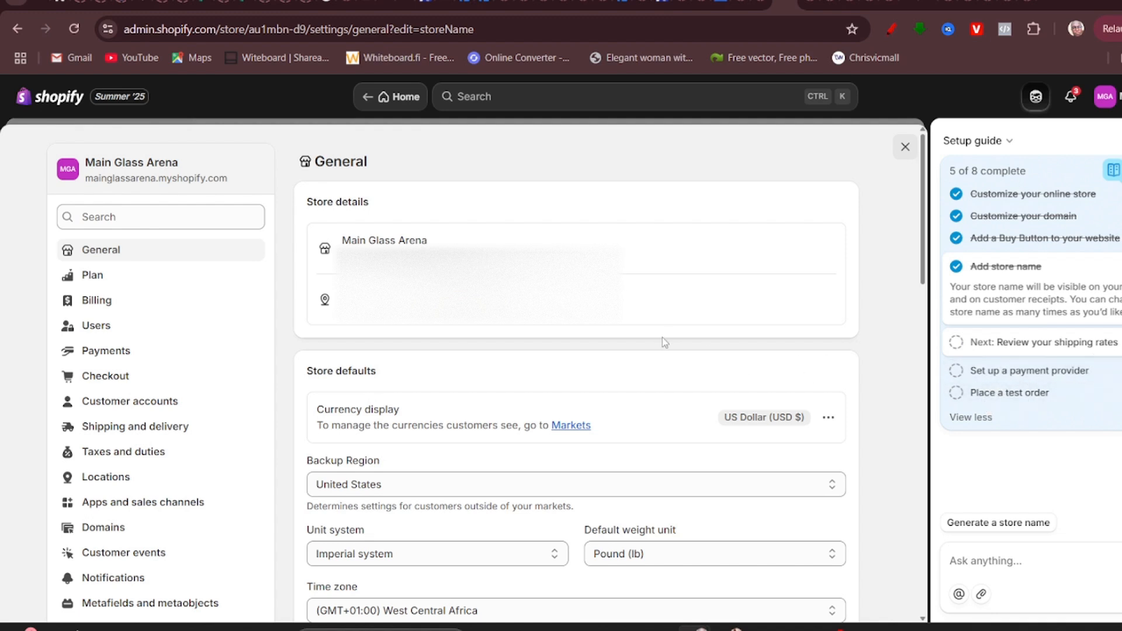
{"action": "scroll", "coordinate": [621, 356], "scroll_direction": "down", "scroll_amount": 1}
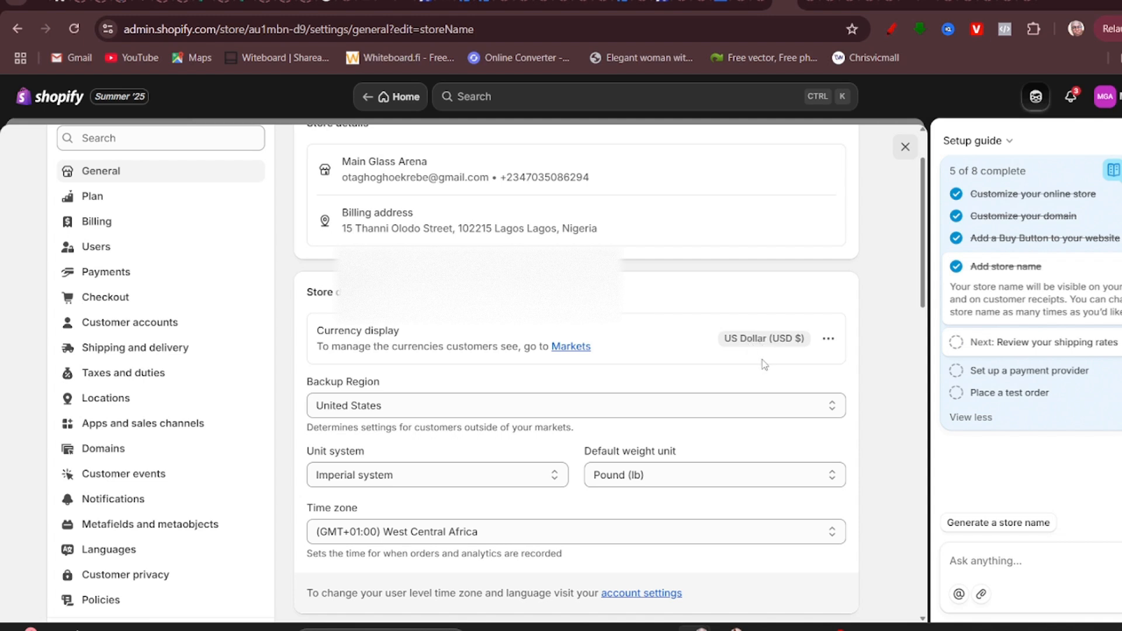
Examine the General settings, from store defaults and time zone through order ID, order processing, store assets and resources.
{"action": "scroll", "coordinate": [762, 360], "scroll_direction": "down", "scroll_amount": 1}
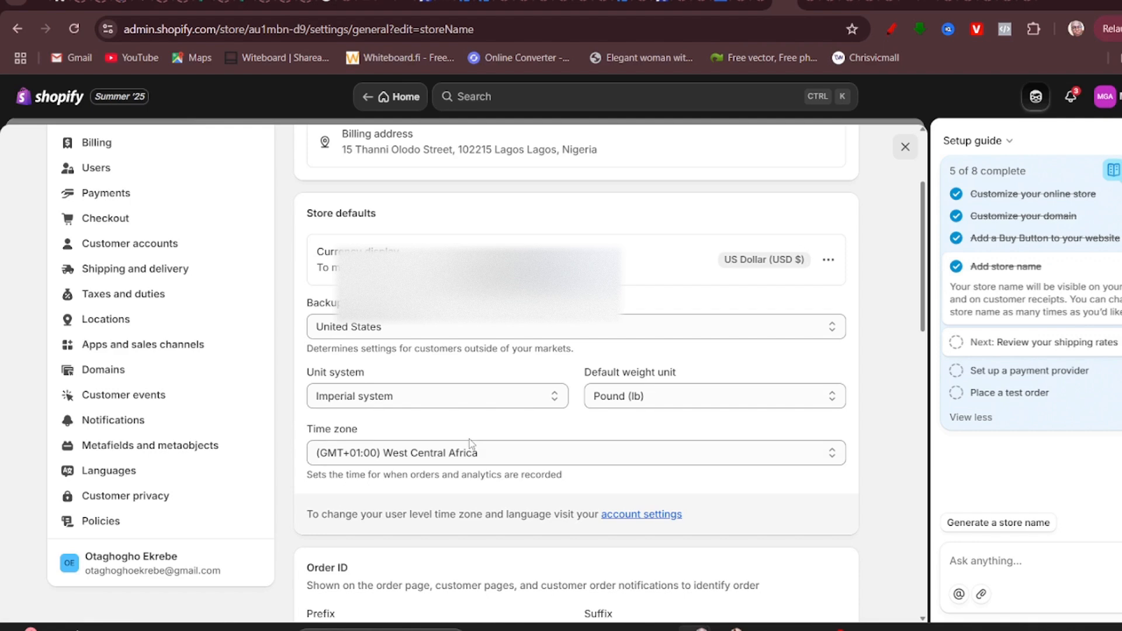
{"action": "scroll", "coordinate": [469, 442], "scroll_direction": "down", "scroll_amount": 1}
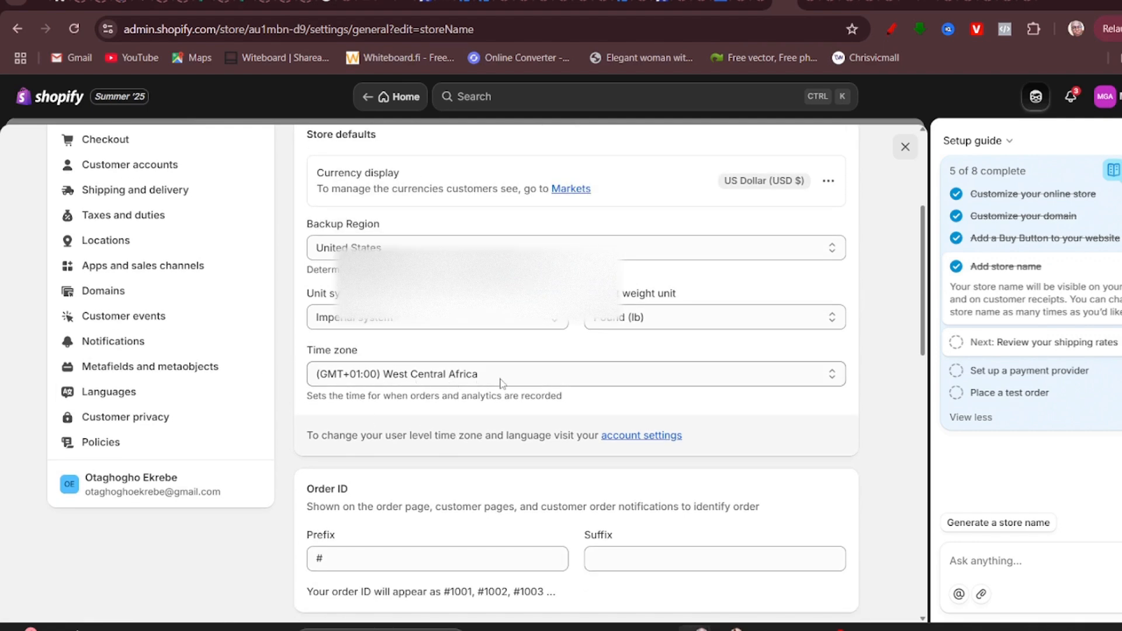
{"action": "scroll", "coordinate": [500, 380], "scroll_direction": "down", "scroll_amount": 2}
{"action": "scroll", "coordinate": [337, 374], "scroll_direction": "down", "scroll_amount": 1}
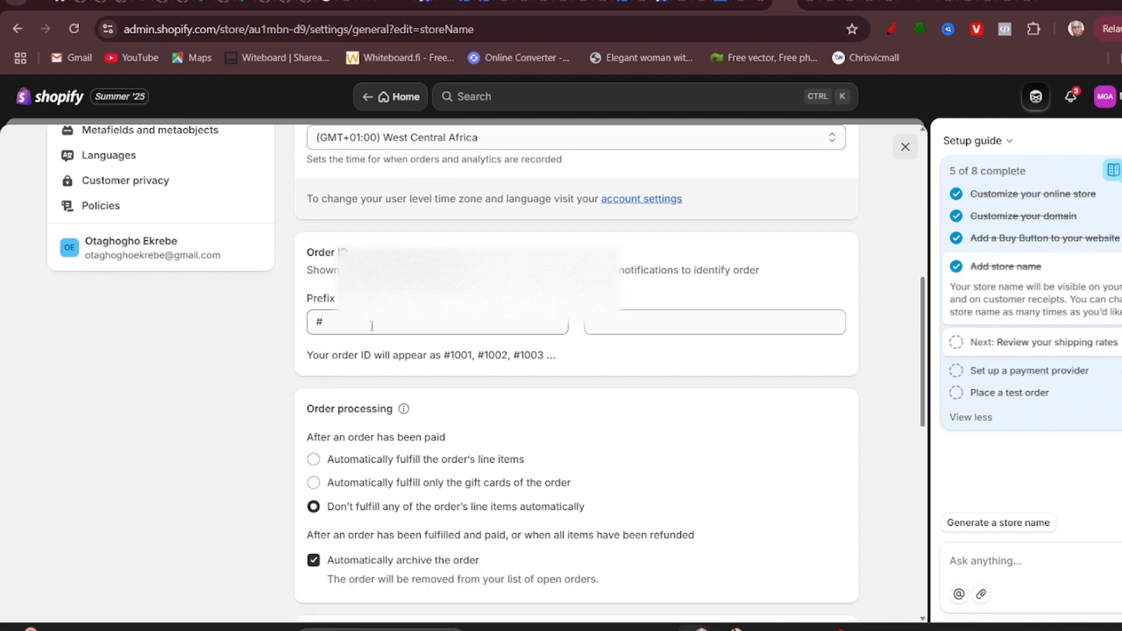
{"action": "scroll", "coordinate": [412, 358], "scroll_direction": "down", "scroll_amount": 2}
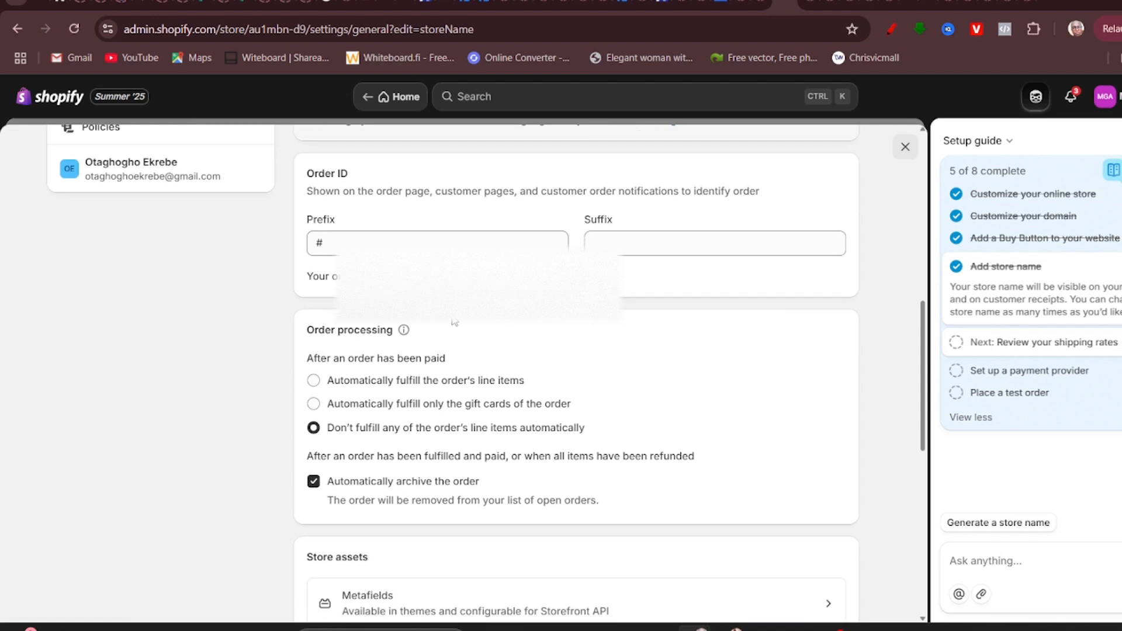
{"action": "scroll", "coordinate": [454, 325], "scroll_direction": "down", "scroll_amount": 2}
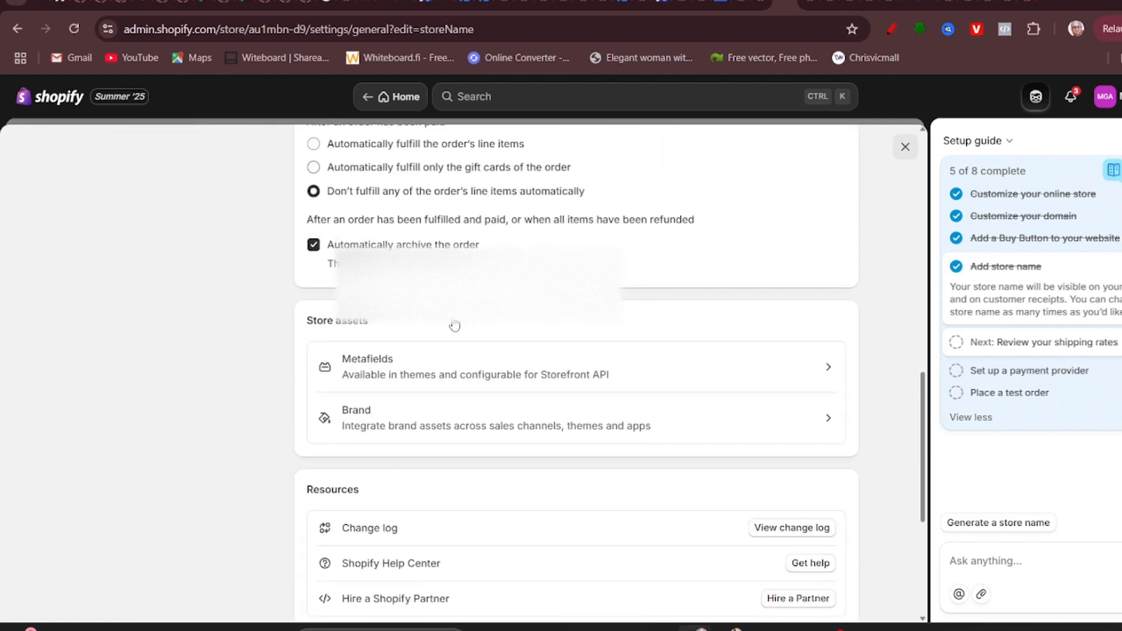
{"action": "scroll", "coordinate": [502, 338], "scroll_direction": "down", "scroll_amount": 1}
{"action": "scroll", "coordinate": [550, 356], "scroll_direction": "down", "scroll_amount": 1}
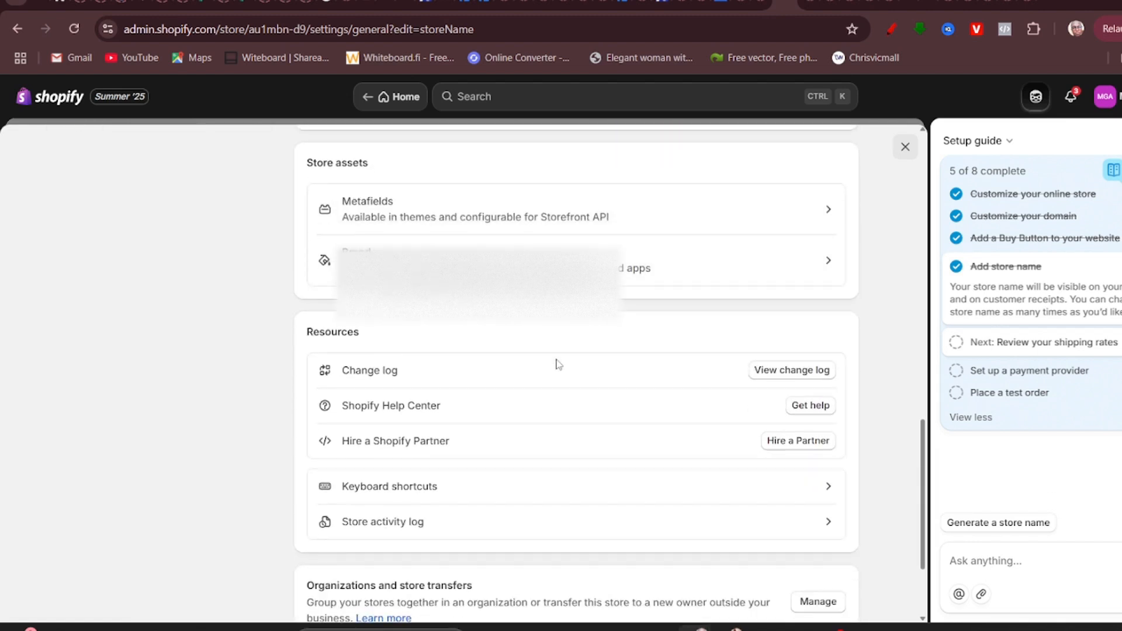
{"action": "scroll", "coordinate": [559, 365], "scroll_direction": "up", "scroll_amount": 10}
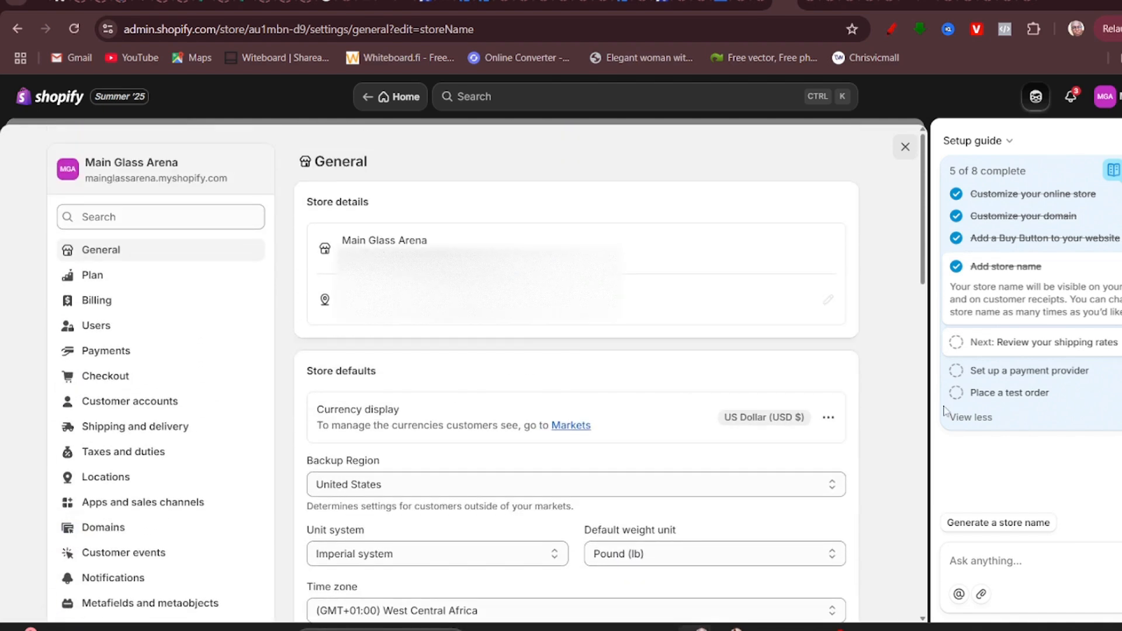
Open the setup guide's Review your shipping rates task, look over the general shipping profile, and return to the store's home page.
{"action": "left_click", "coordinate": [989, 343]}
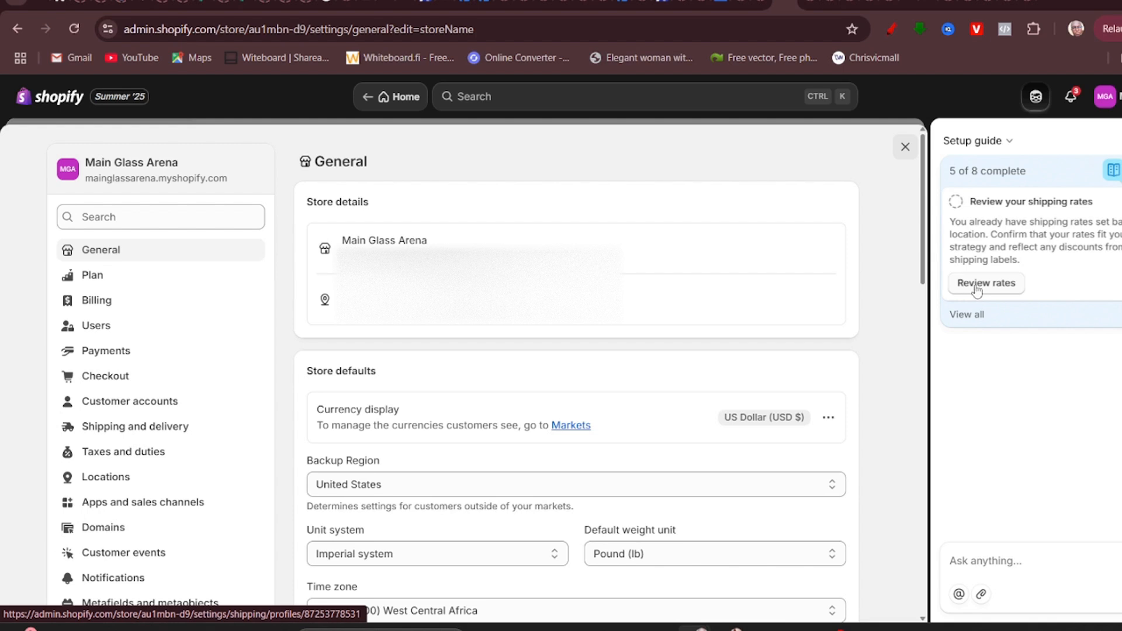
{"action": "left_click", "coordinate": [986, 283]}
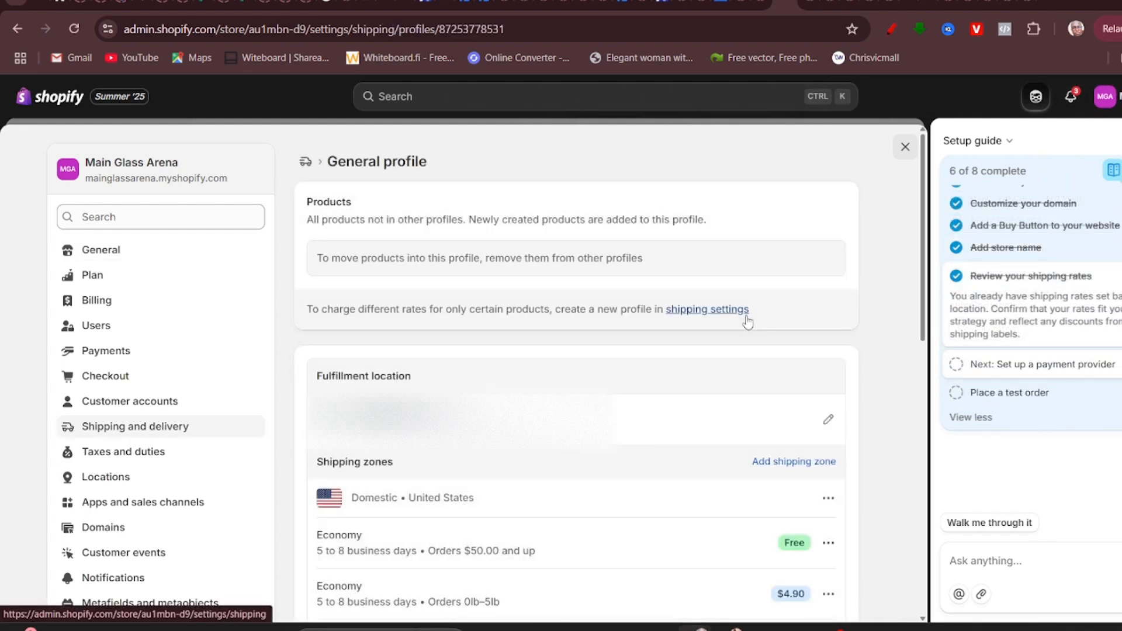
{"action": "scroll", "coordinate": [534, 474], "scroll_direction": "down", "scroll_amount": 3}
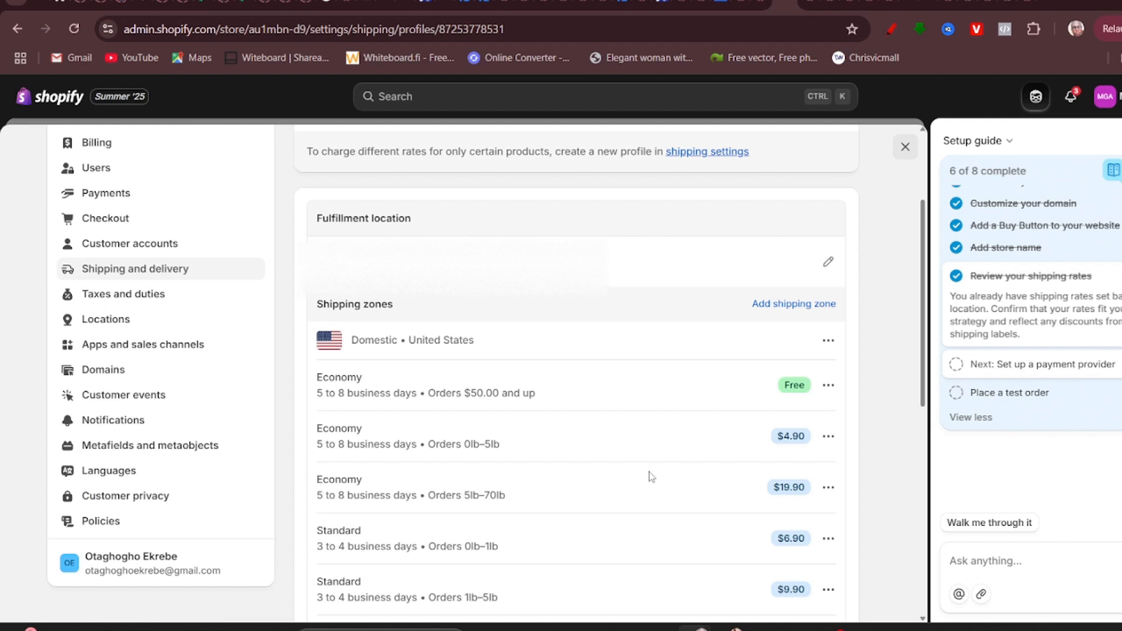
{"action": "scroll", "coordinate": [651, 476], "scroll_direction": "up", "scroll_amount": 3}
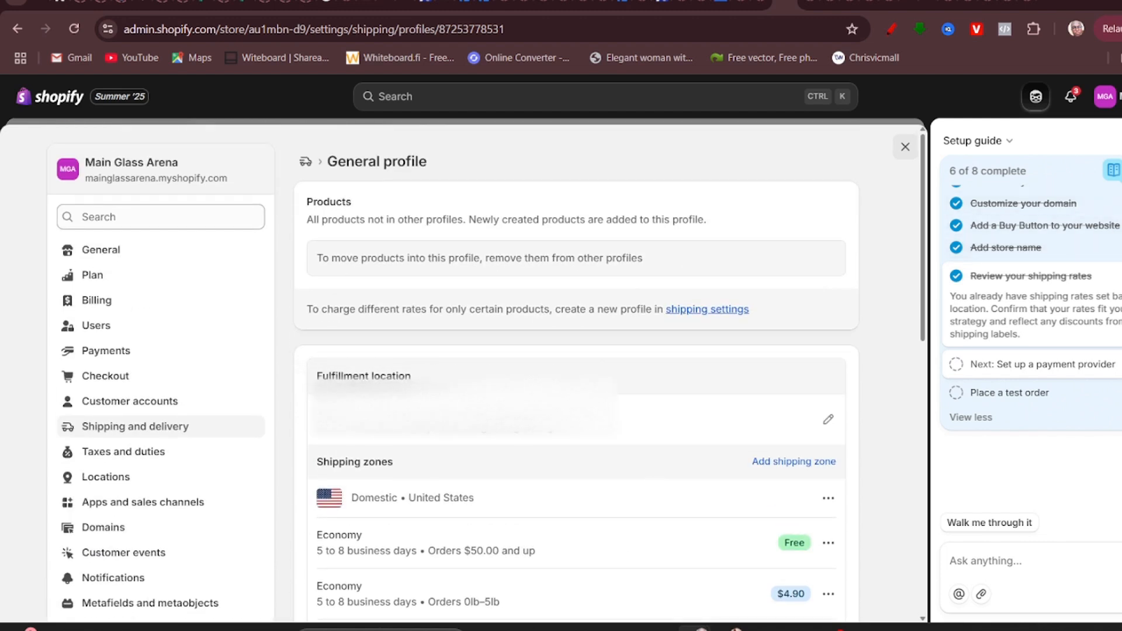
{"action": "left_click", "coordinate": [1119, 141]}
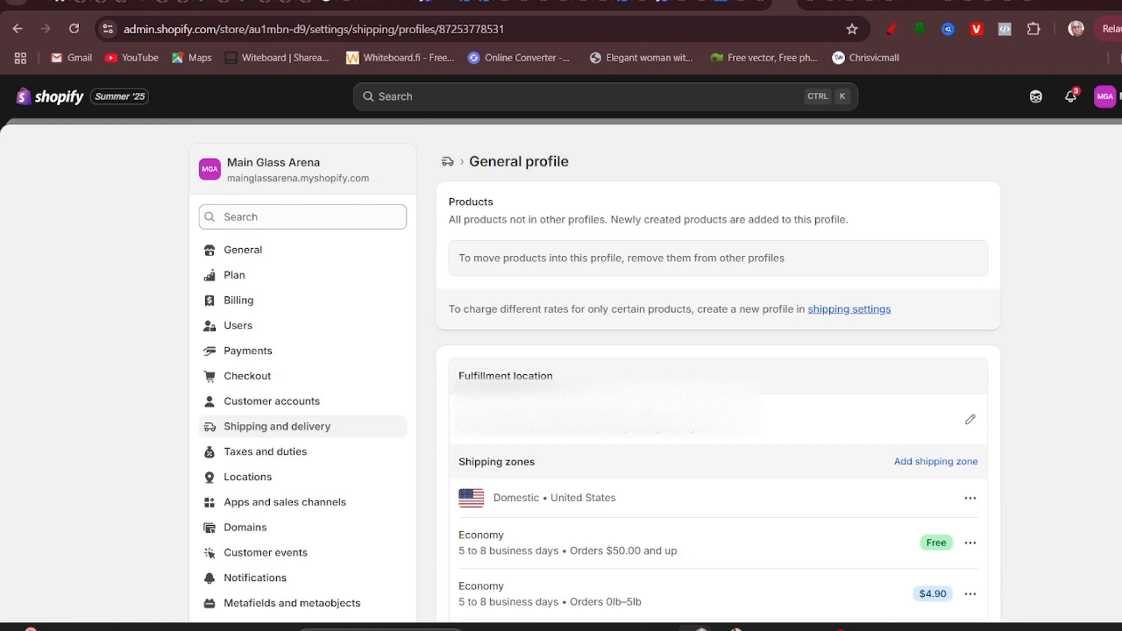
{"action": "left_click", "coordinate": [1120, 141]}
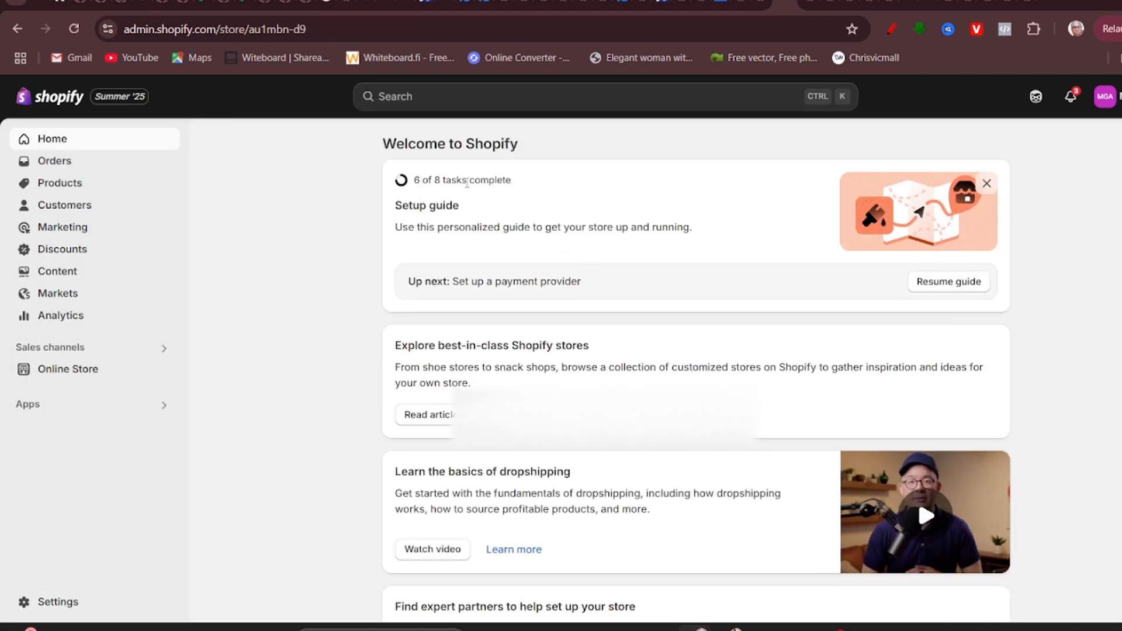
Open the setup guide's Set up a payment provider task and start adding a payment method.
{"action": "triple_click", "coordinate": [500, 180]}
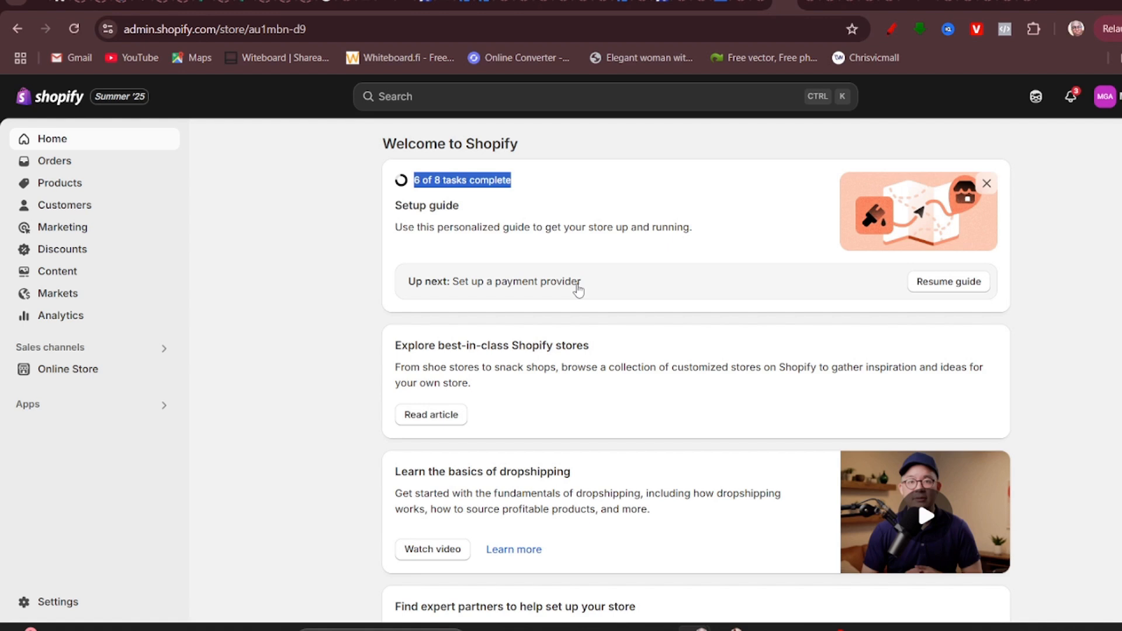
{"action": "left_click", "coordinate": [578, 286]}
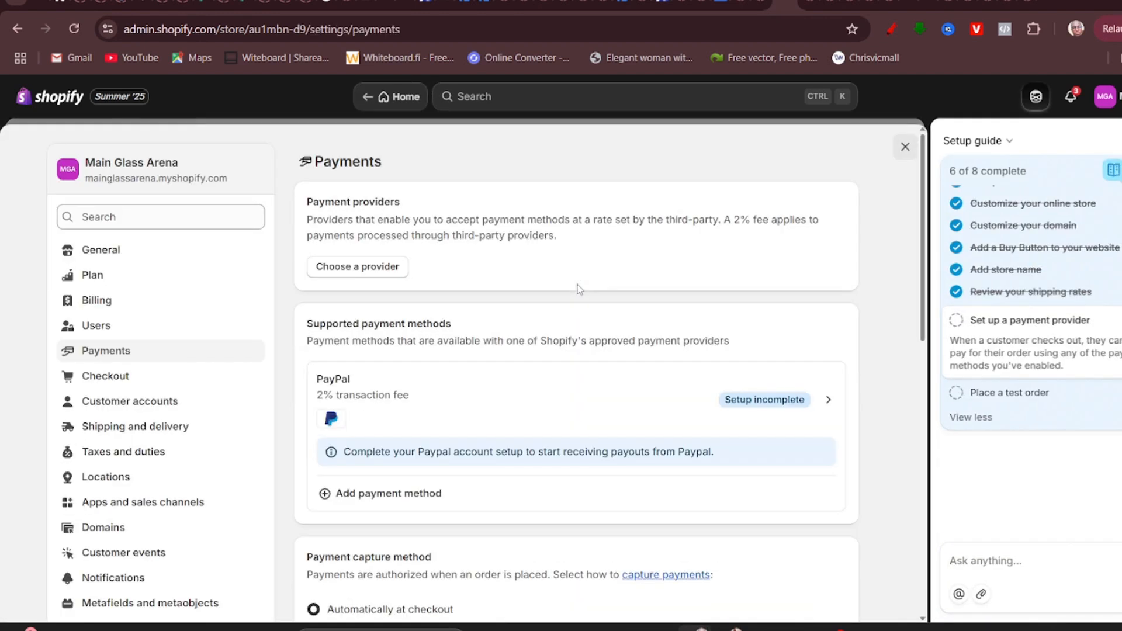
{"action": "scroll", "coordinate": [566, 349], "scroll_direction": "down", "scroll_amount": 1}
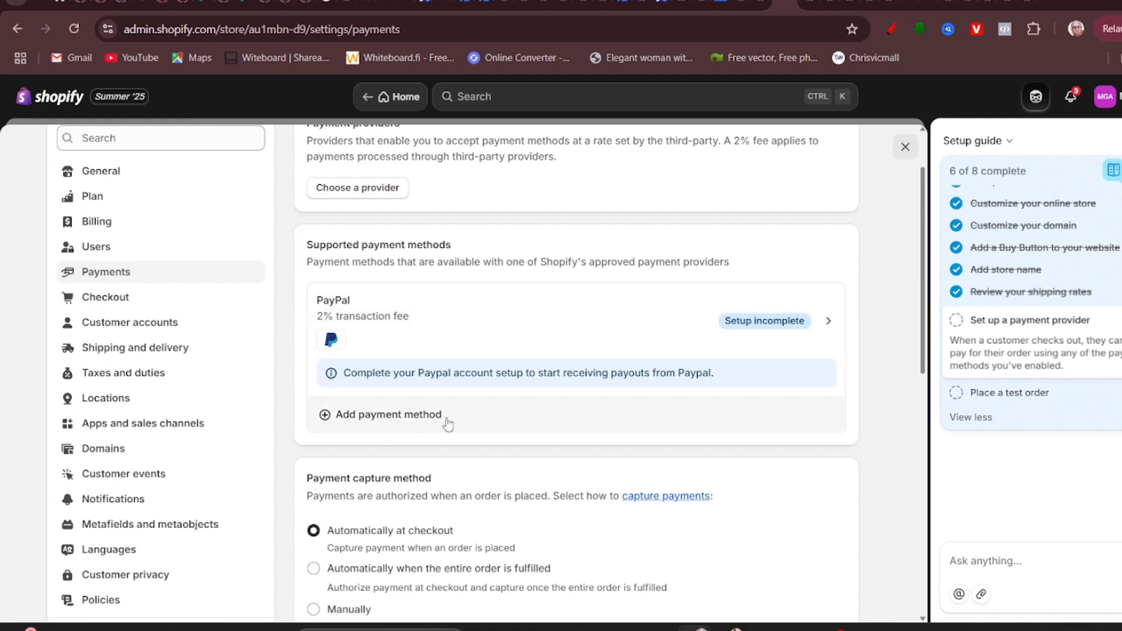
{"action": "left_click", "coordinate": [406, 415]}
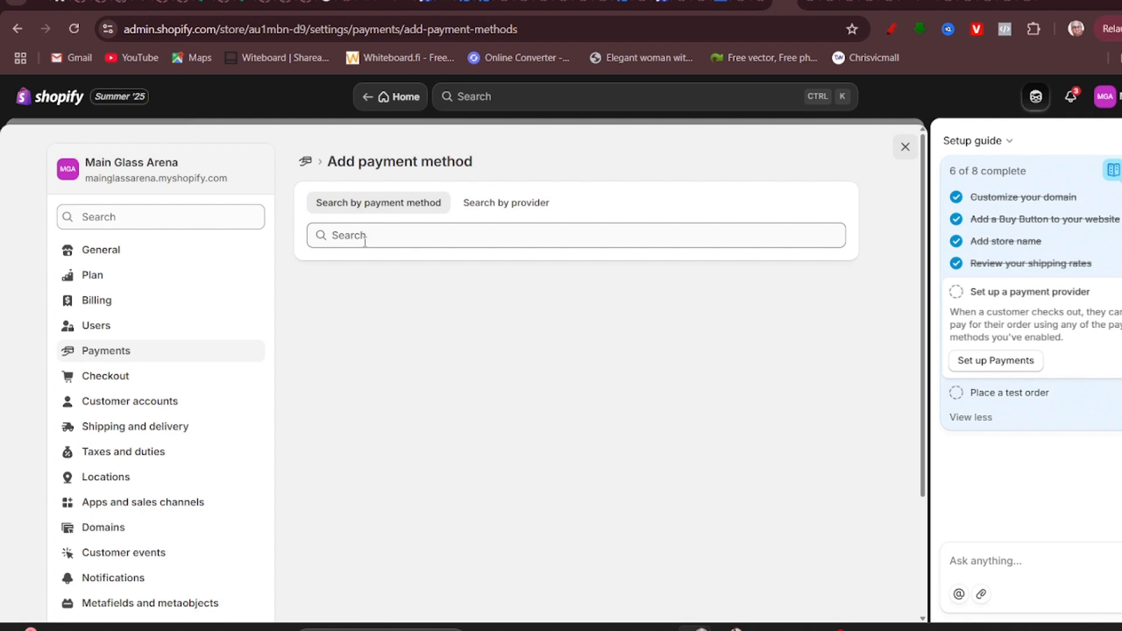
Search the payment providers for "payo" and open the Payoneer Checkout provider page.
{"action": "left_click", "coordinate": [509, 206]}
{"action": "left_click", "coordinate": [448, 237]}
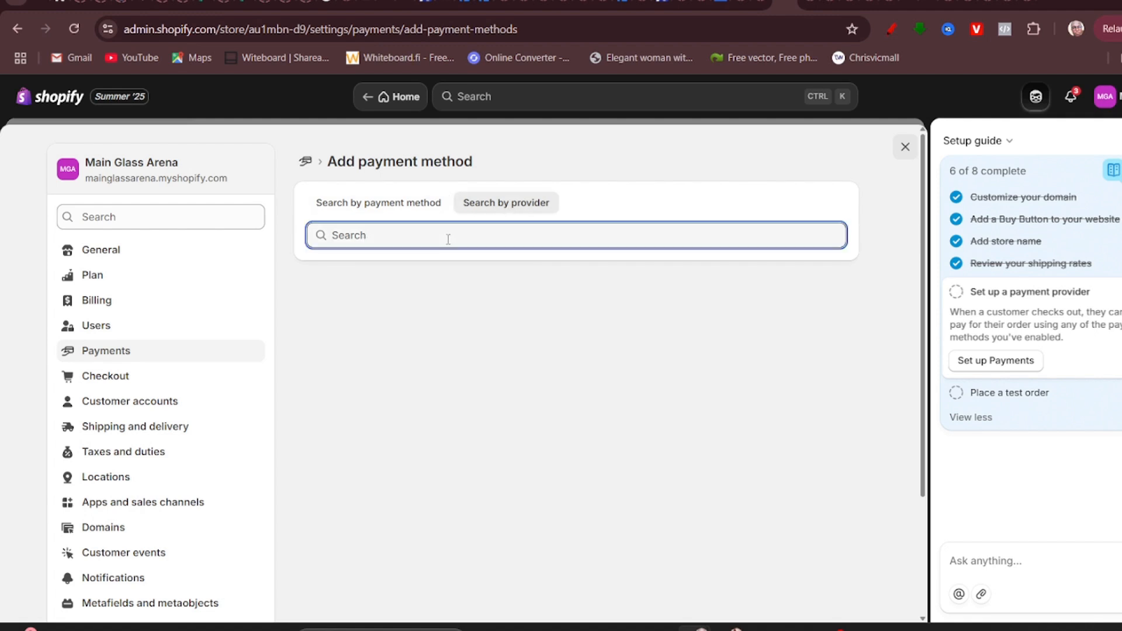
{"action": "type", "text": "pay"}
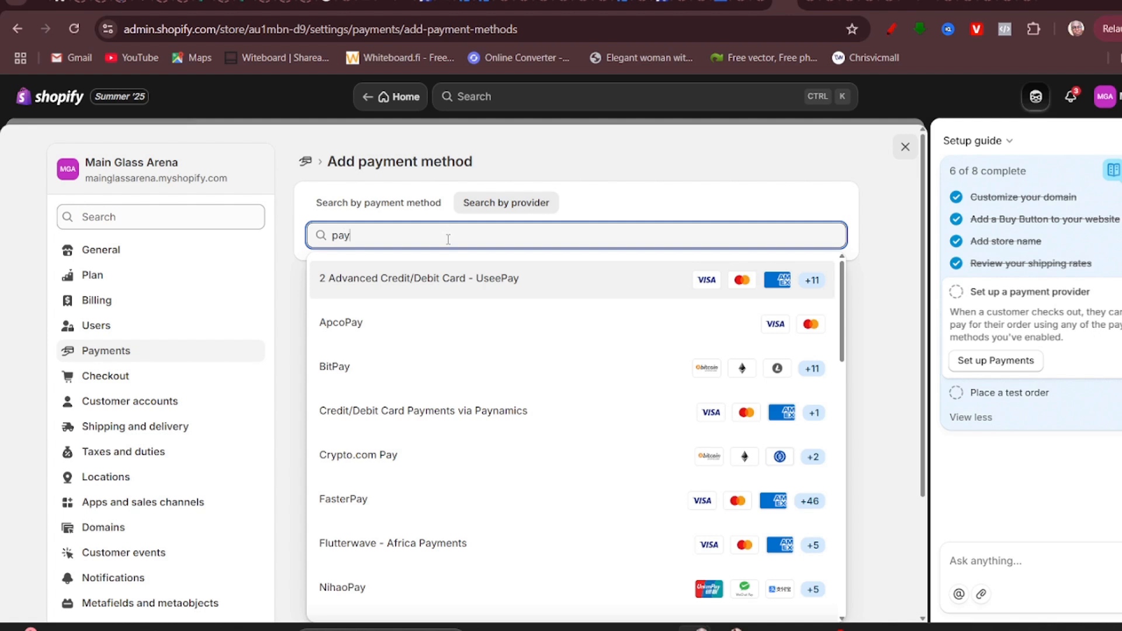
{"action": "type", "text": "oo"}
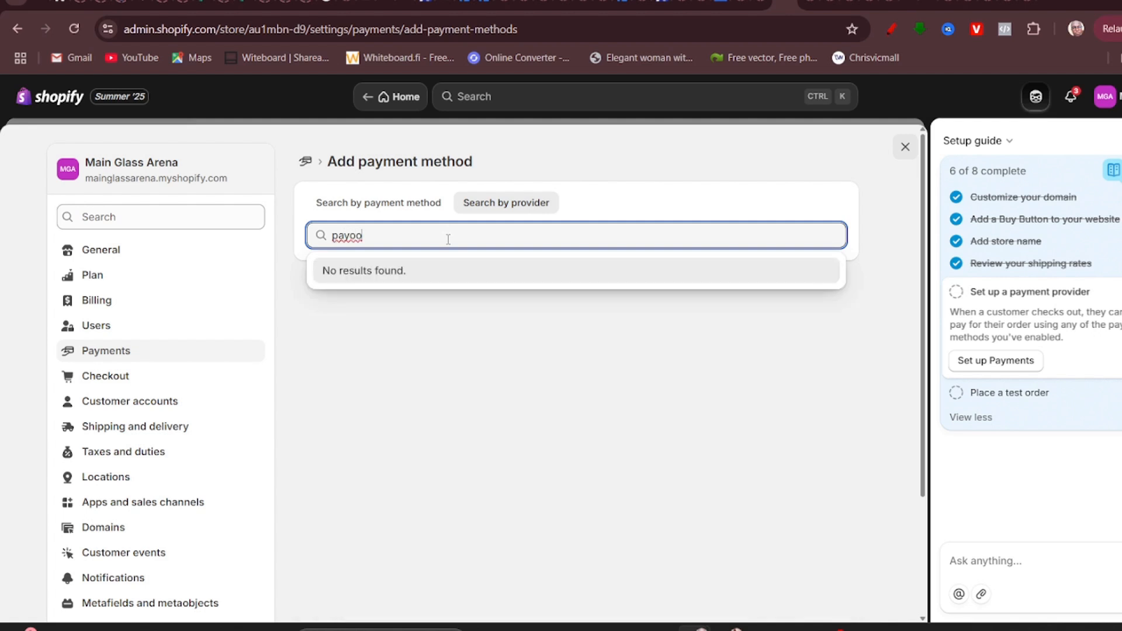
{"action": "key", "text": "BackSpace"}
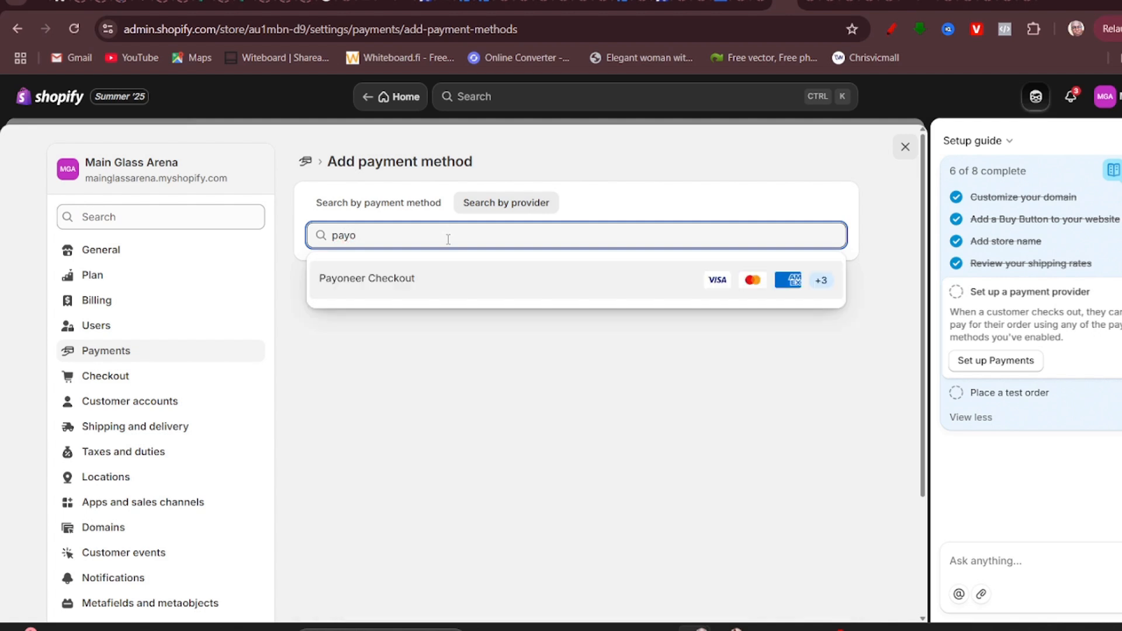
{"action": "left_click", "coordinate": [393, 281]}
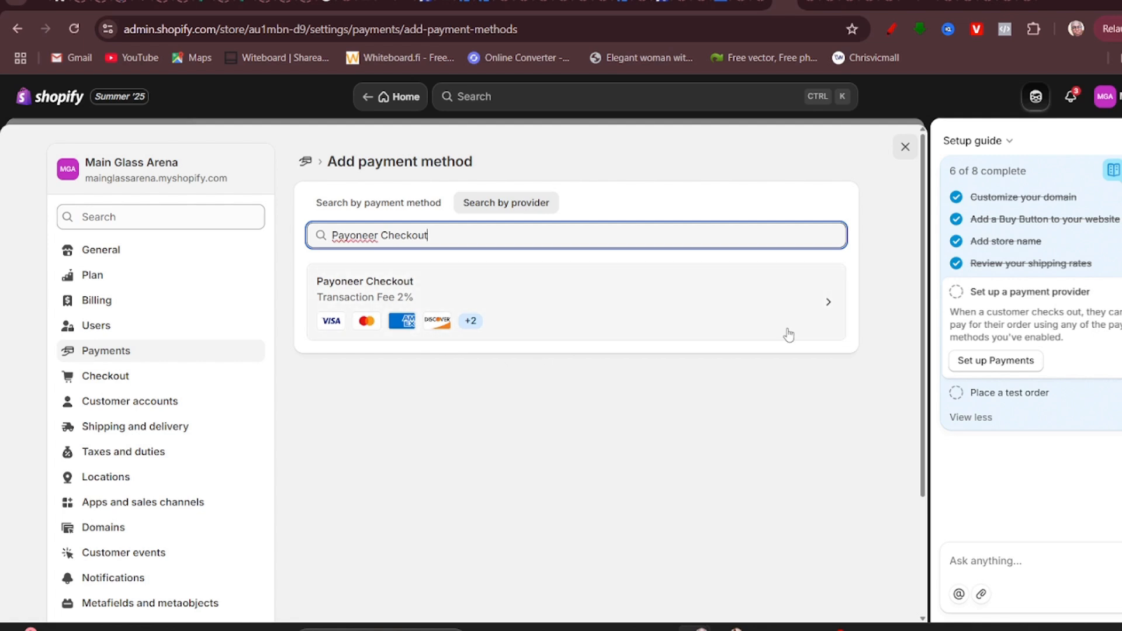
{"action": "left_click", "coordinate": [743, 299]}
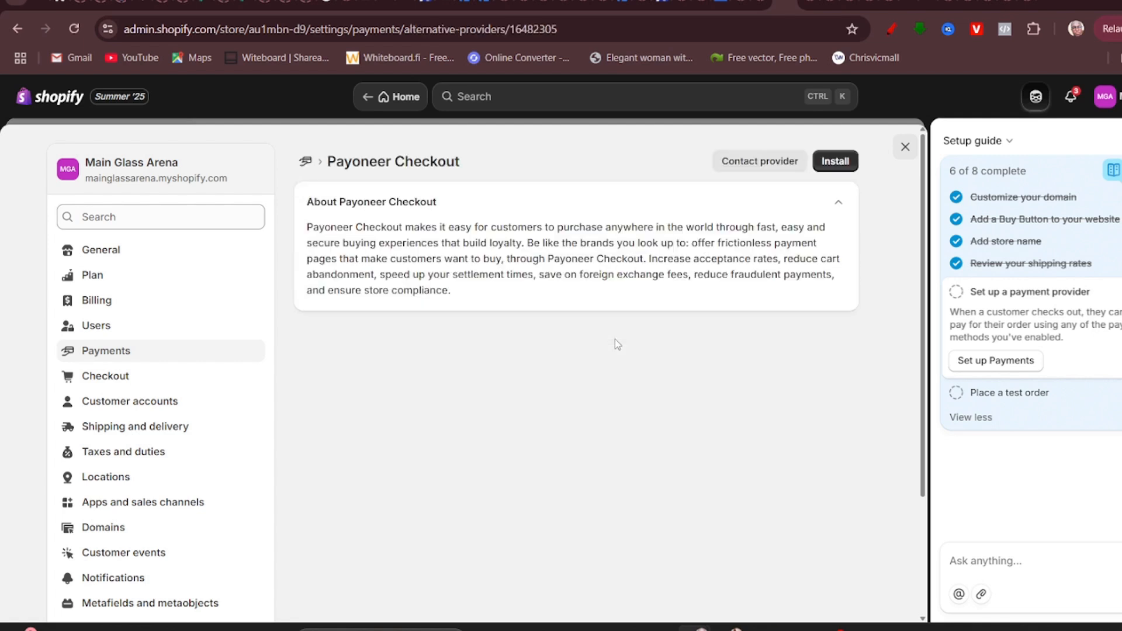
Try to install the Payoneer Checkout app for the store and return to the store's home page.
{"action": "left_click", "coordinate": [846, 163]}
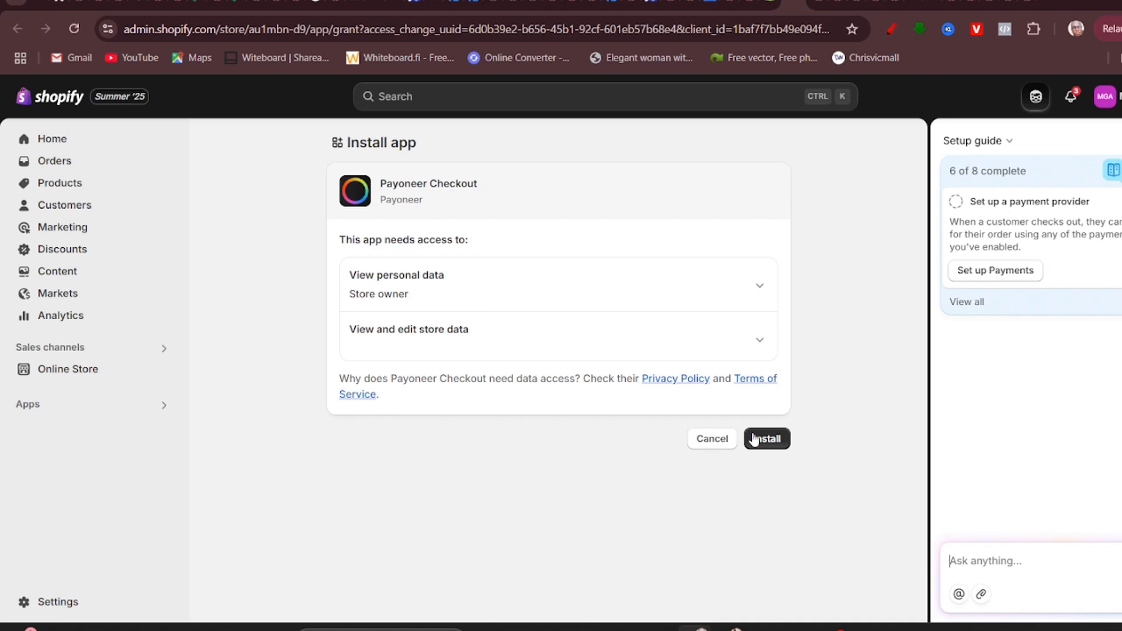
{"action": "left_click", "coordinate": [771, 445]}
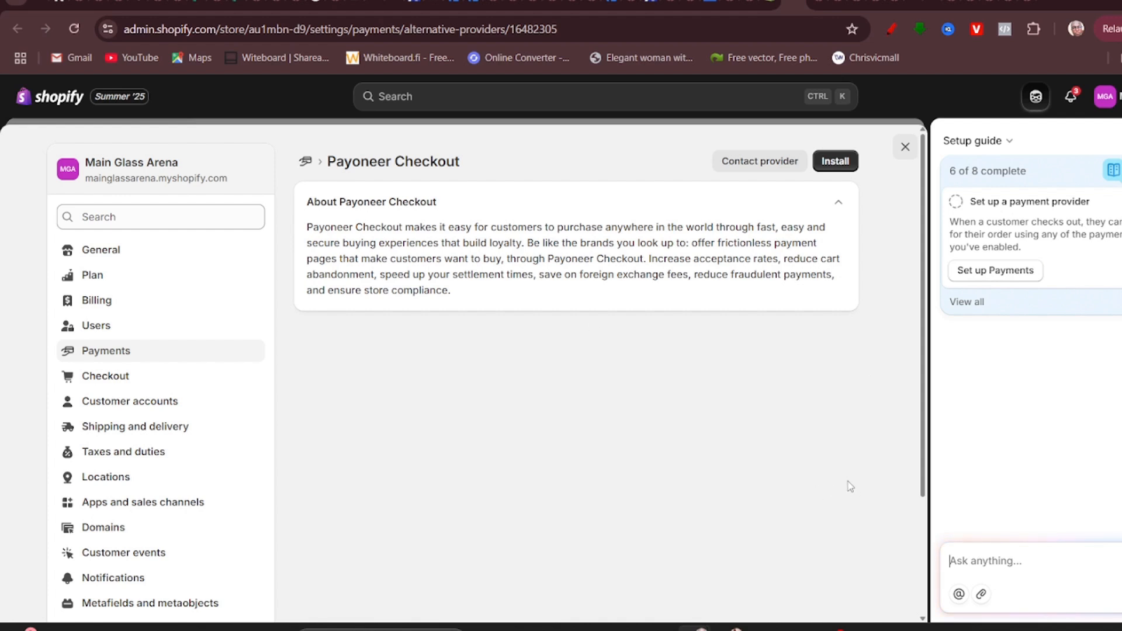
{"action": "left_click", "coordinate": [836, 167]}
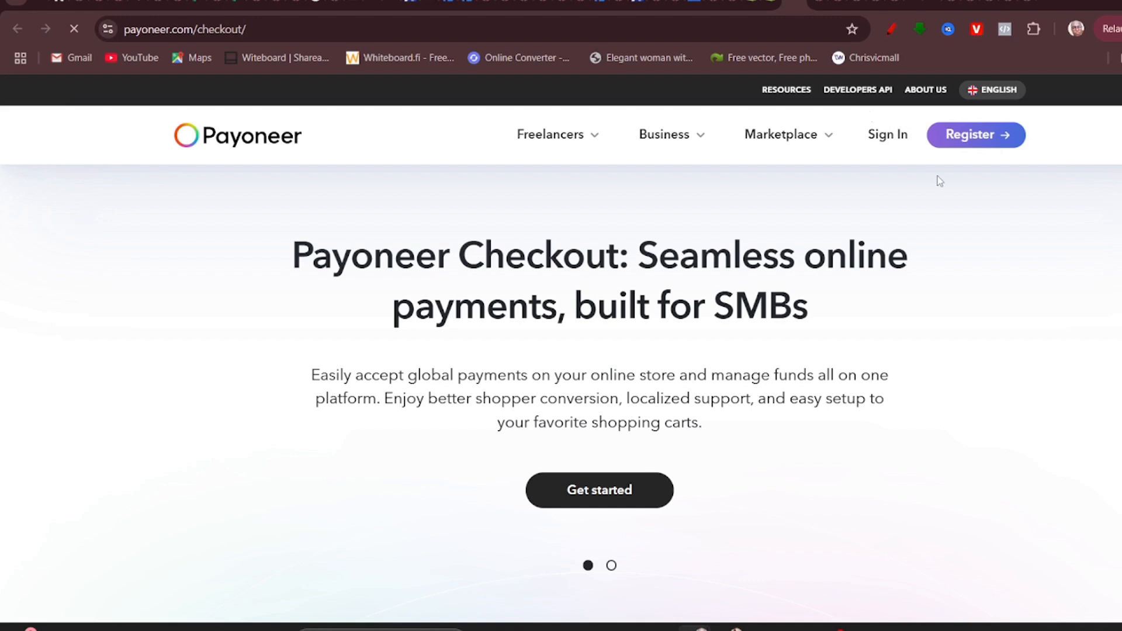
{"action": "left_click", "coordinate": [766, 2]}
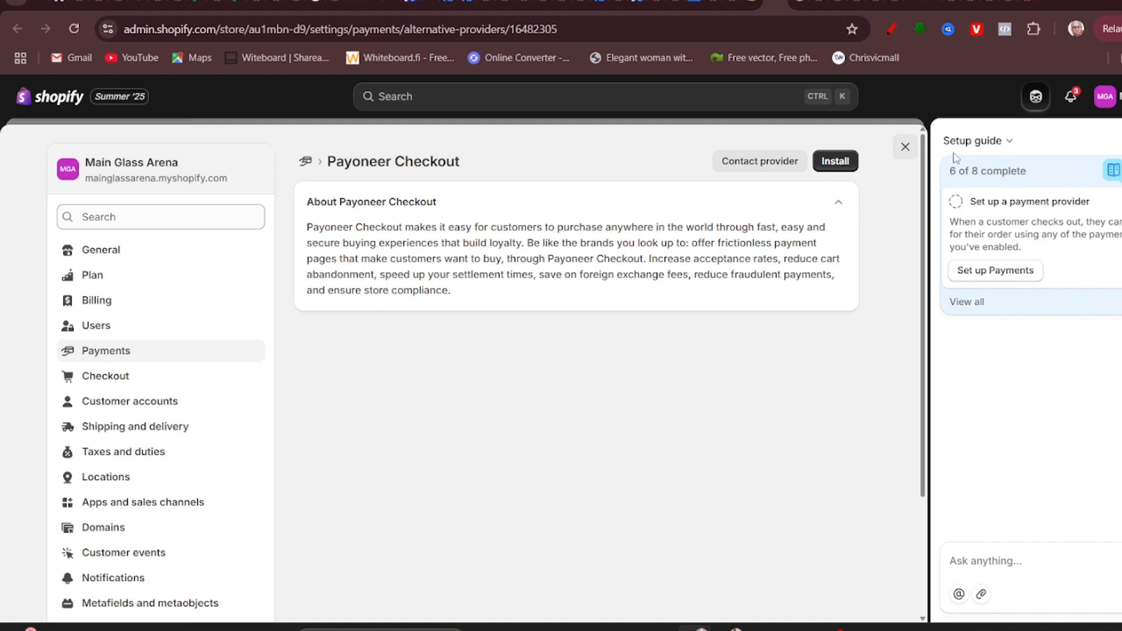
{"action": "left_click", "coordinate": [905, 147]}
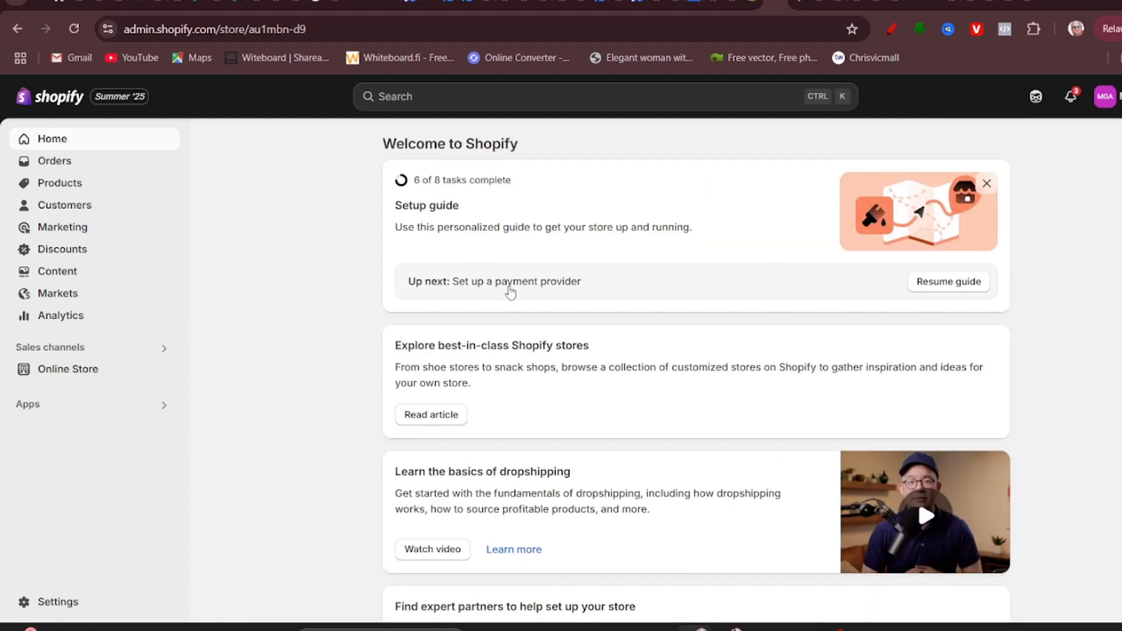
Resume the setup guide to view its full task list beside the Payments settings, and go back to the home page.
{"action": "scroll", "coordinate": [514, 365], "scroll_direction": "down", "scroll_amount": 2}
{"action": "scroll", "coordinate": [521, 333], "scroll_direction": "up", "scroll_amount": 2}
{"action": "left_click", "coordinate": [959, 282]}
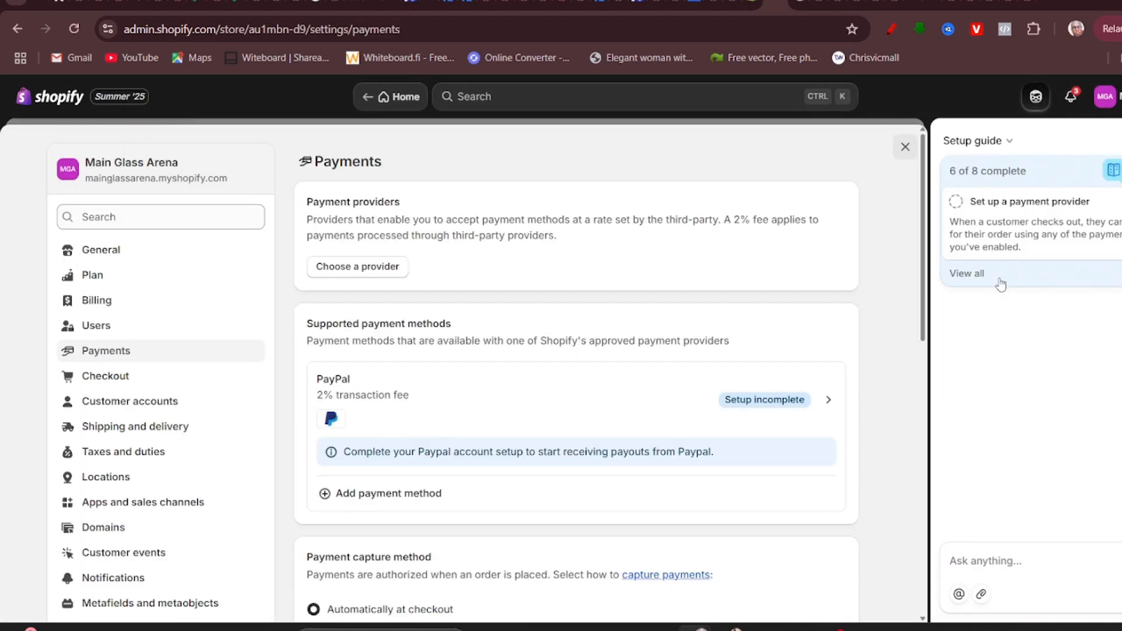
{"action": "left_click", "coordinate": [969, 273]}
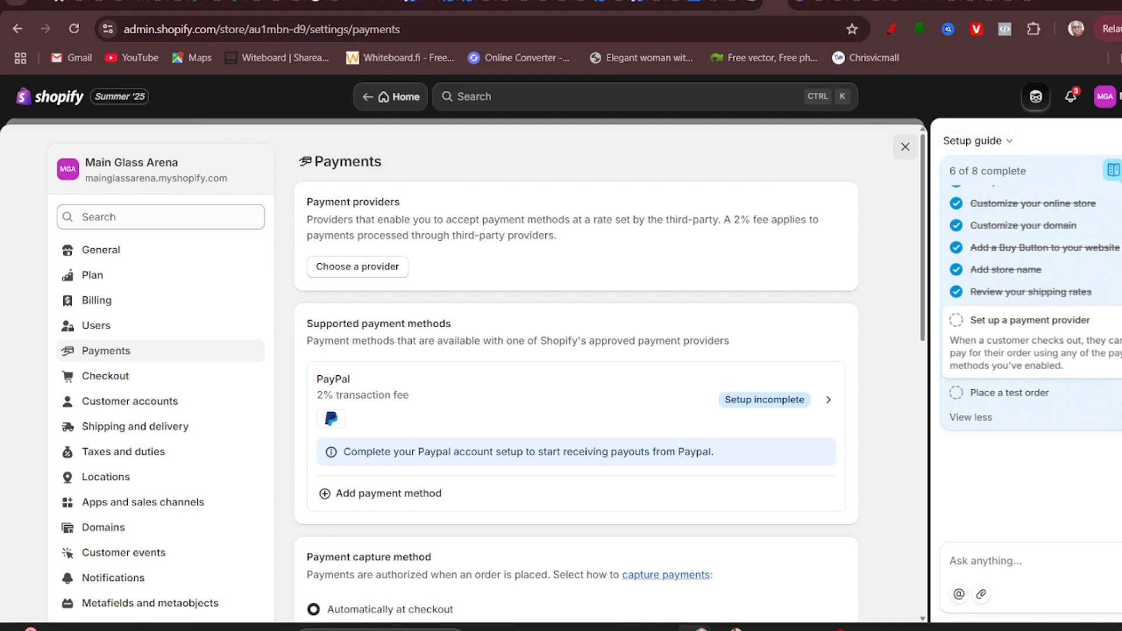
{"action": "left_click", "coordinate": [1120, 141]}
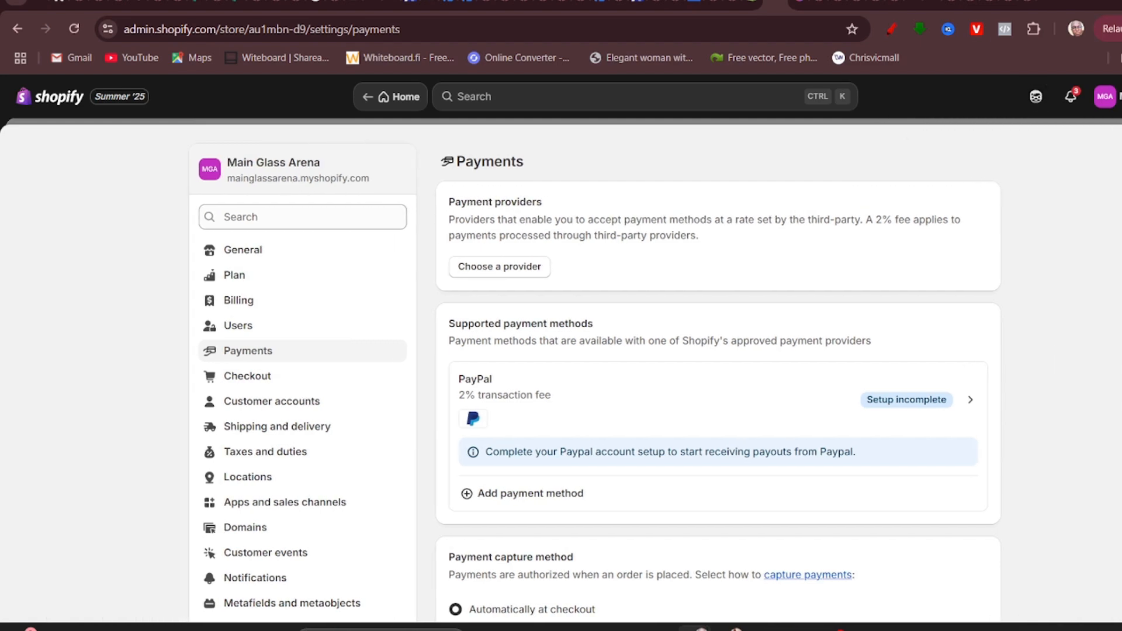
{"action": "key", "text": "Escape"}
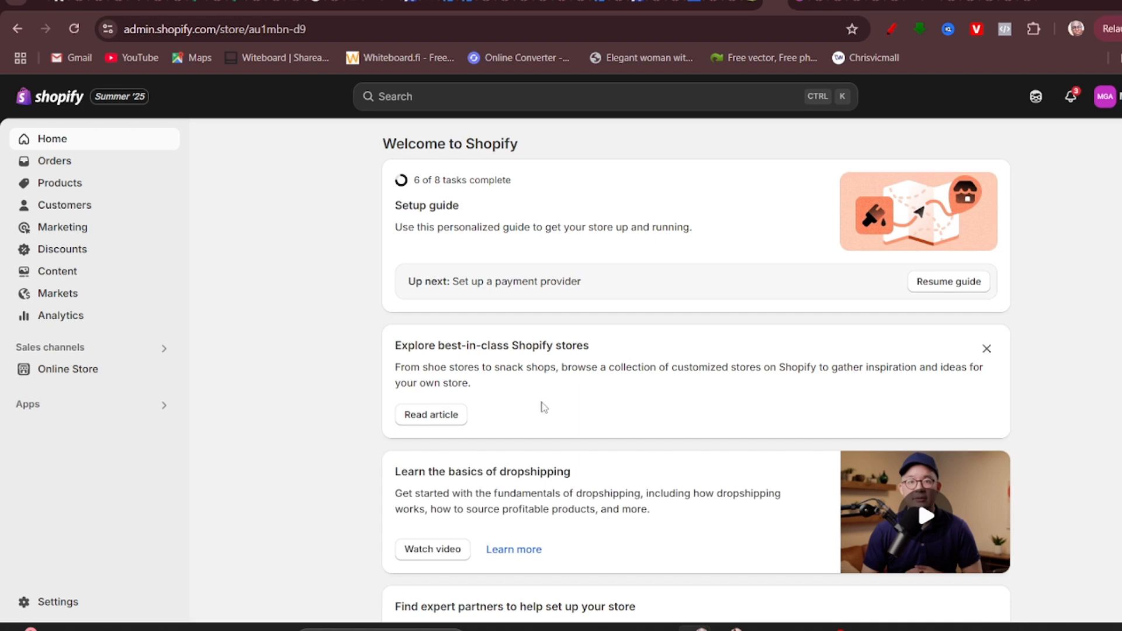
Look over the remaining home page cards and open the Orders page to view its order metrics.
{"action": "scroll", "coordinate": [543, 407], "scroll_direction": "down", "scroll_amount": 5}
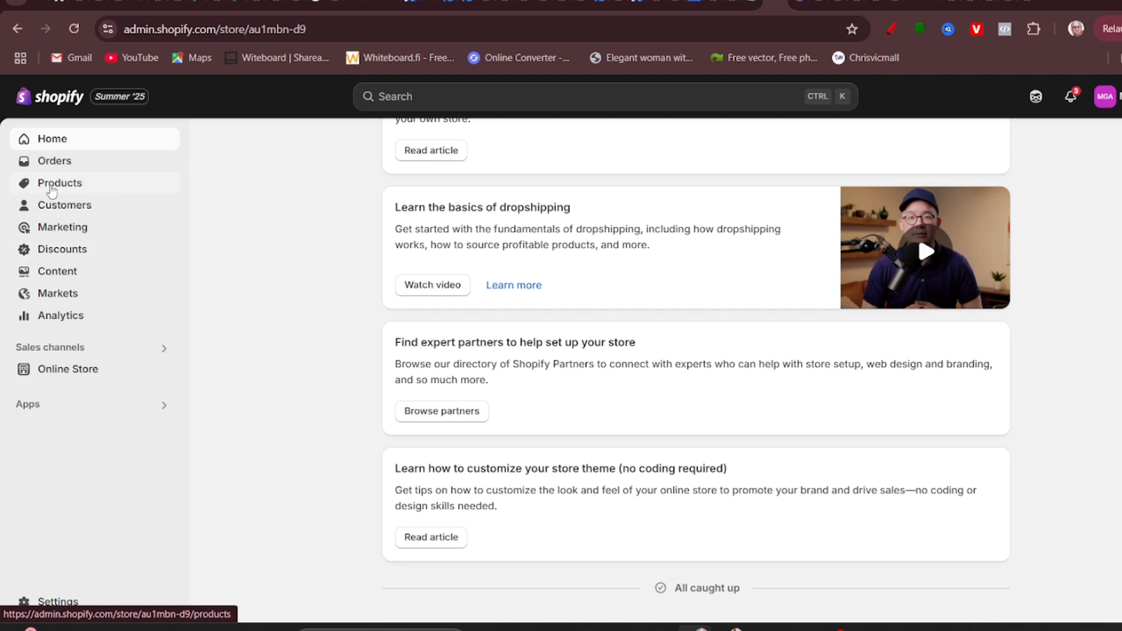
{"action": "left_click", "coordinate": [48, 164]}
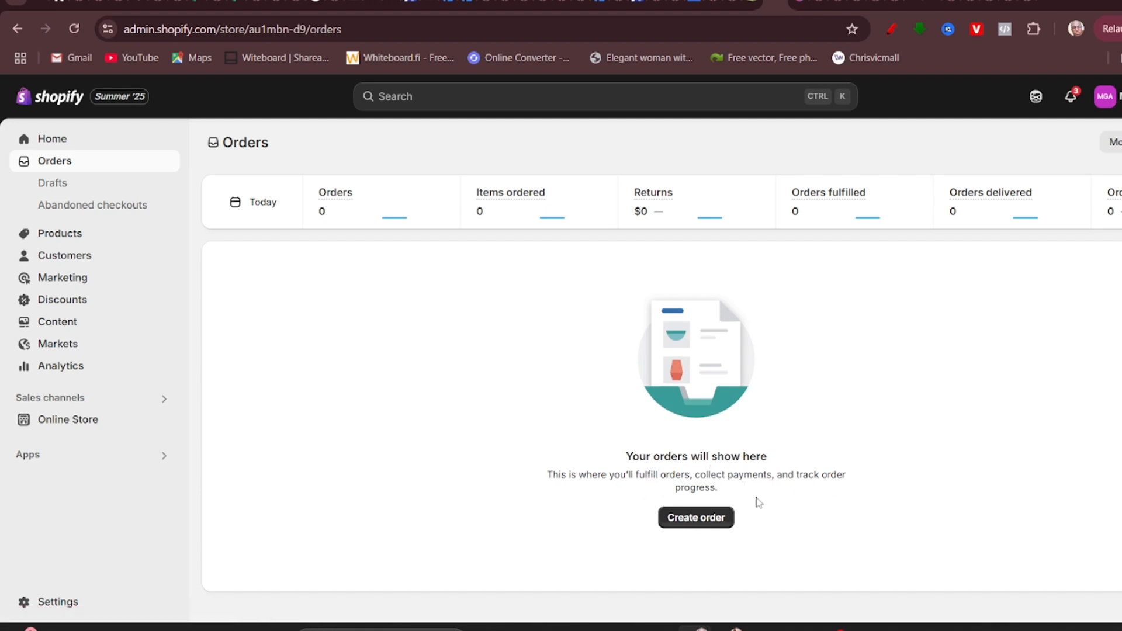
{"action": "mouse_move", "coordinate": [348, 205]}
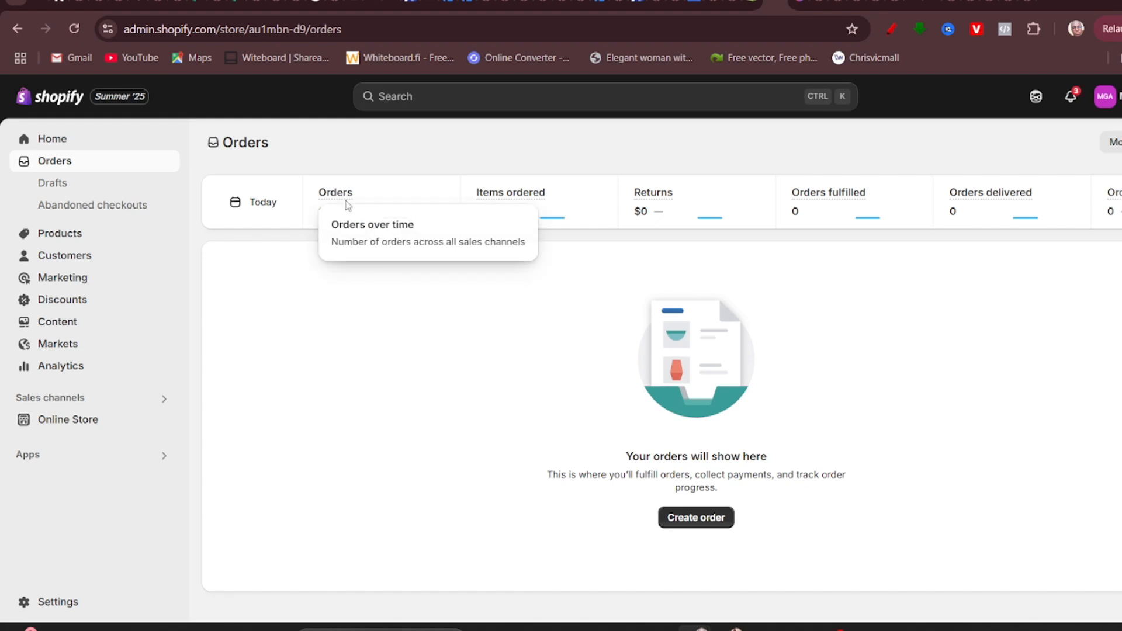
View the order metrics and the Abandoned checkouts page, and open the Products page.
{"action": "mouse_move", "coordinate": [543, 201]}
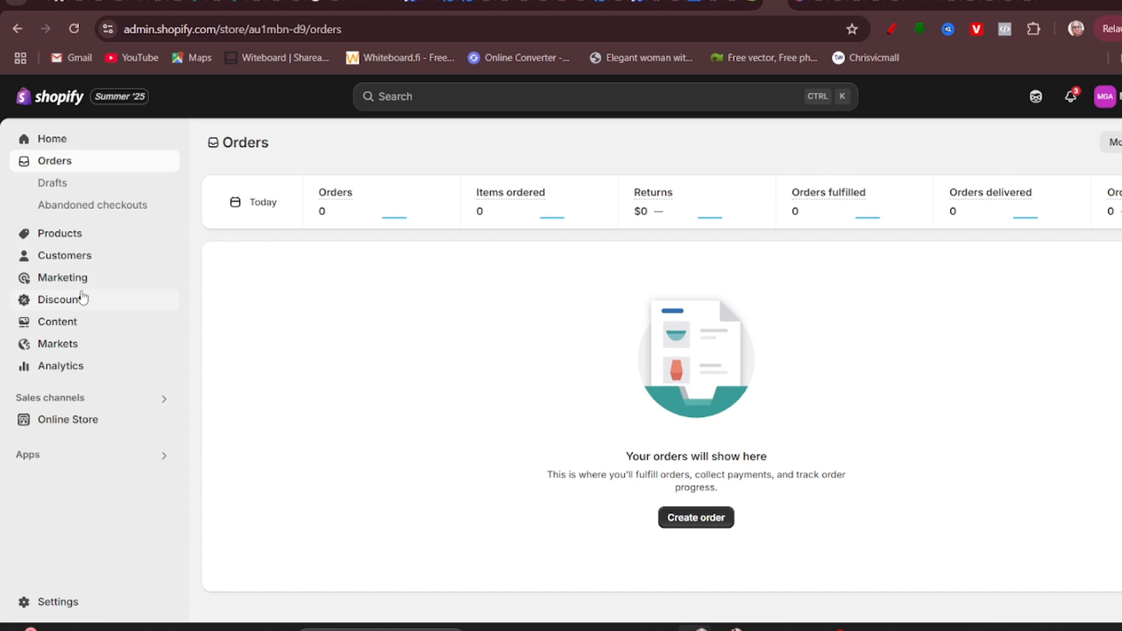
{"action": "left_click", "coordinate": [71, 214]}
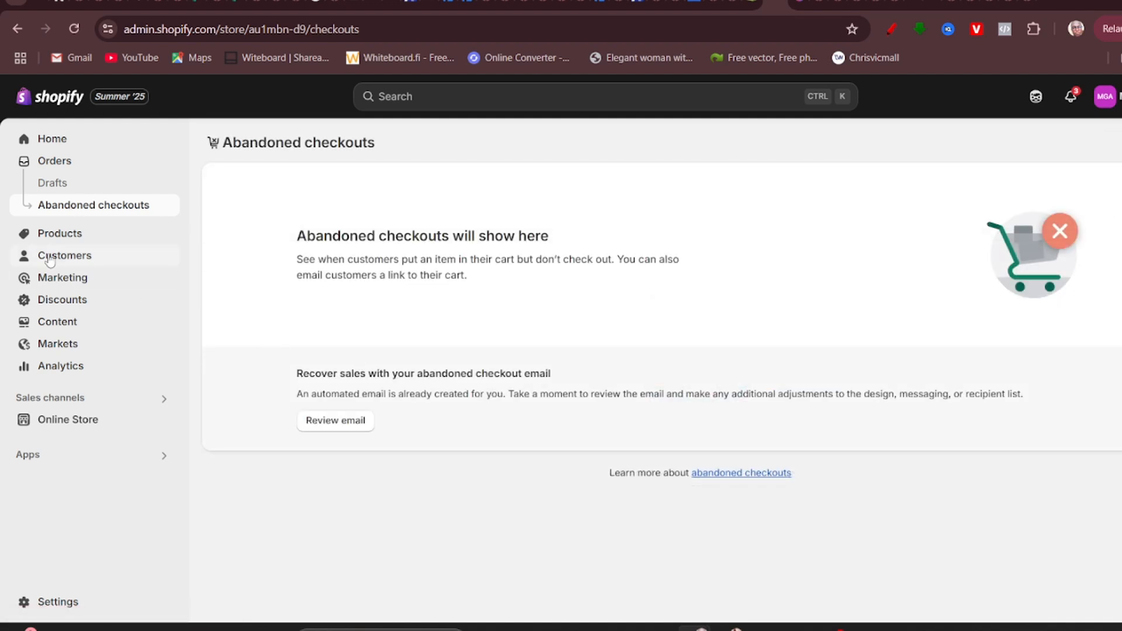
{"action": "left_click", "coordinate": [55, 232]}
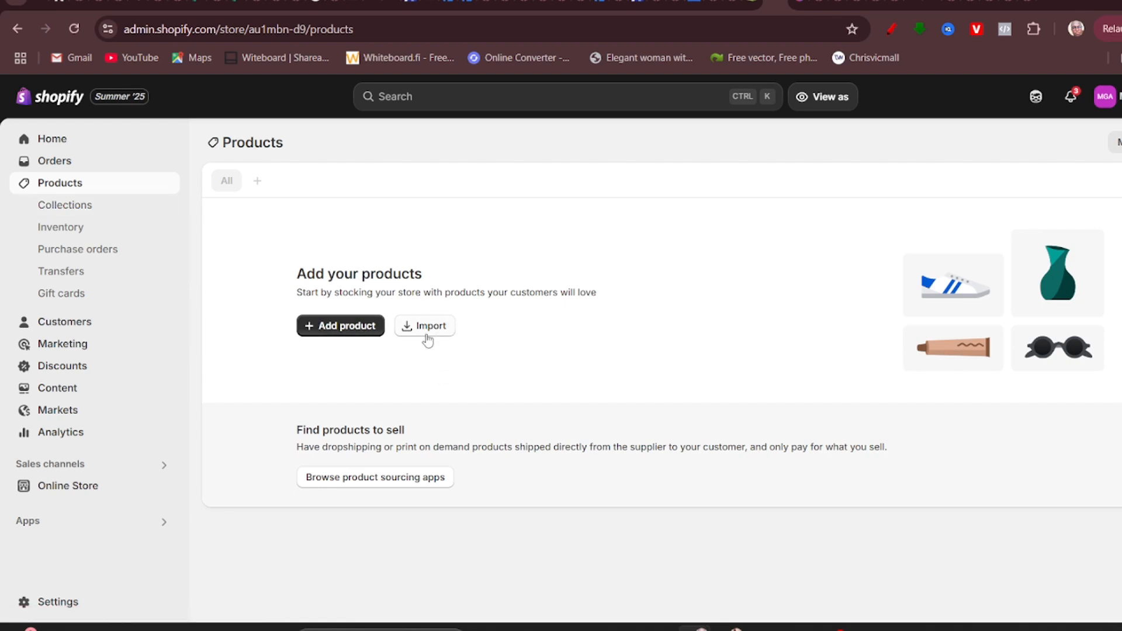
Open the form for adding a product and examine its media, category, pricing, inventory and shipping sections.
{"action": "left_click", "coordinate": [321, 326]}
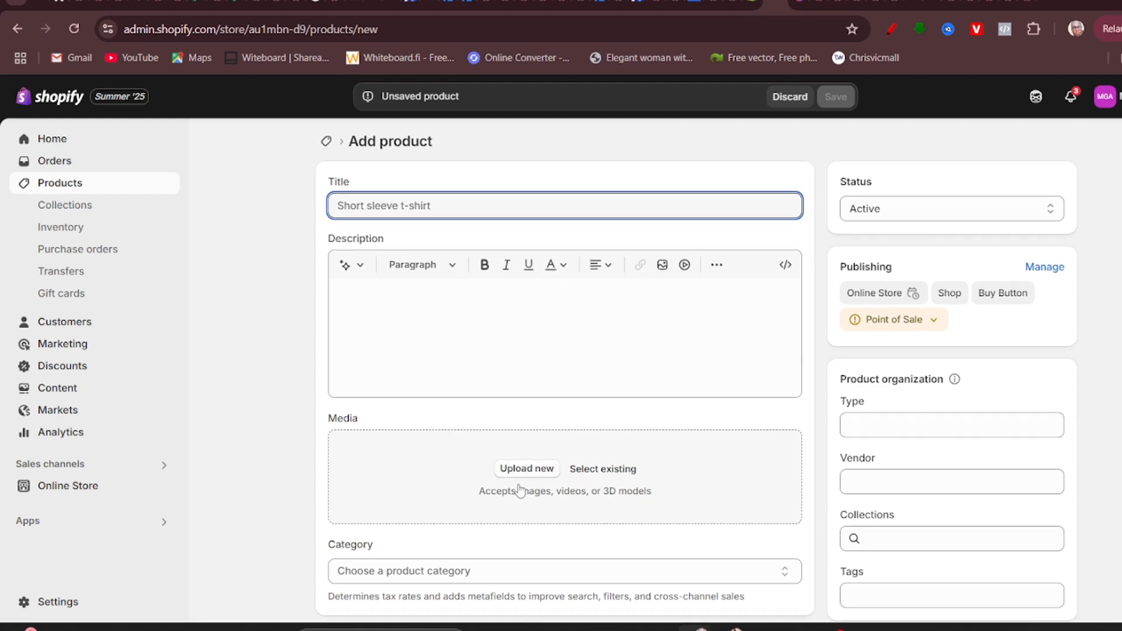
{"action": "scroll", "coordinate": [547, 435], "scroll_direction": "down", "scroll_amount": 1}
{"action": "scroll", "coordinate": [497, 416], "scroll_direction": "down", "scroll_amount": 2}
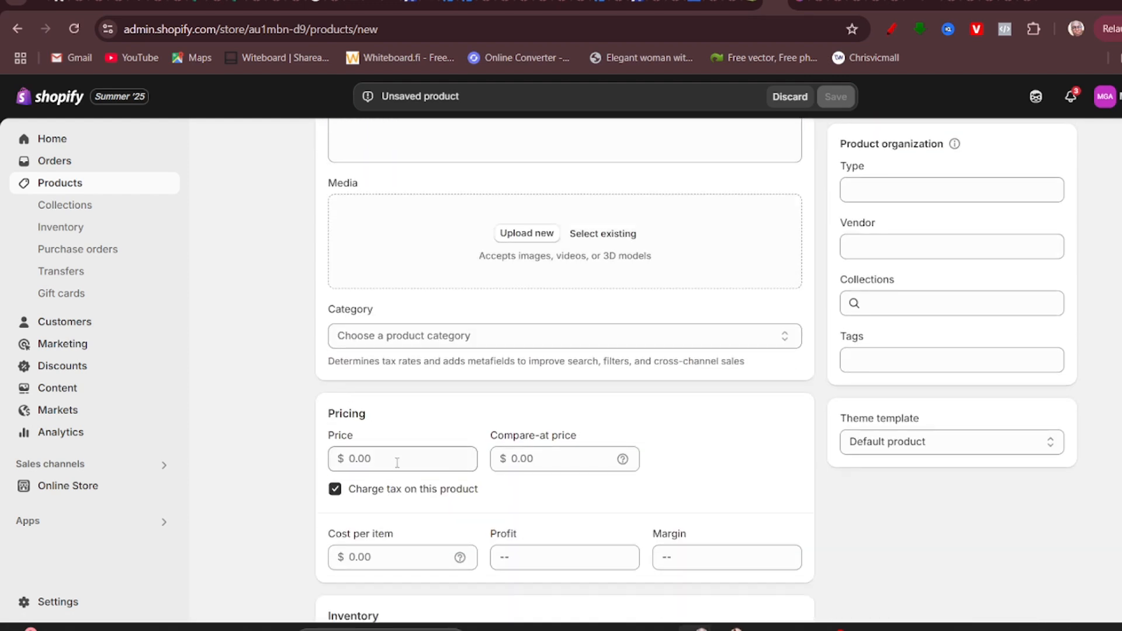
{"action": "scroll", "coordinate": [396, 462], "scroll_direction": "down", "scroll_amount": 1}
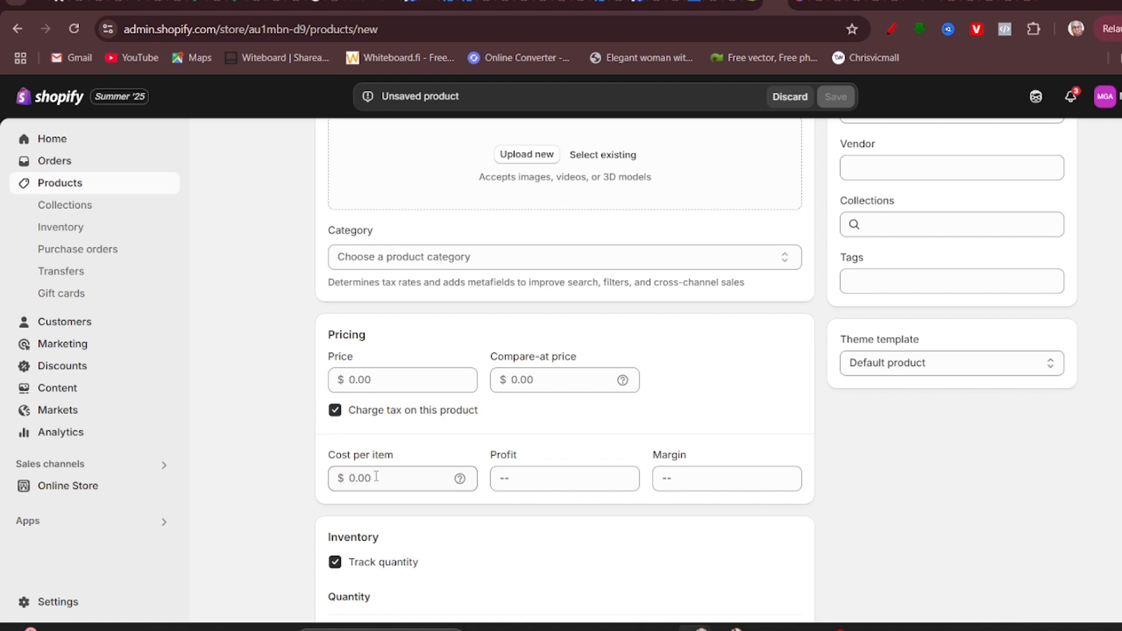
{"action": "scroll", "coordinate": [376, 476], "scroll_direction": "down", "scroll_amount": 2}
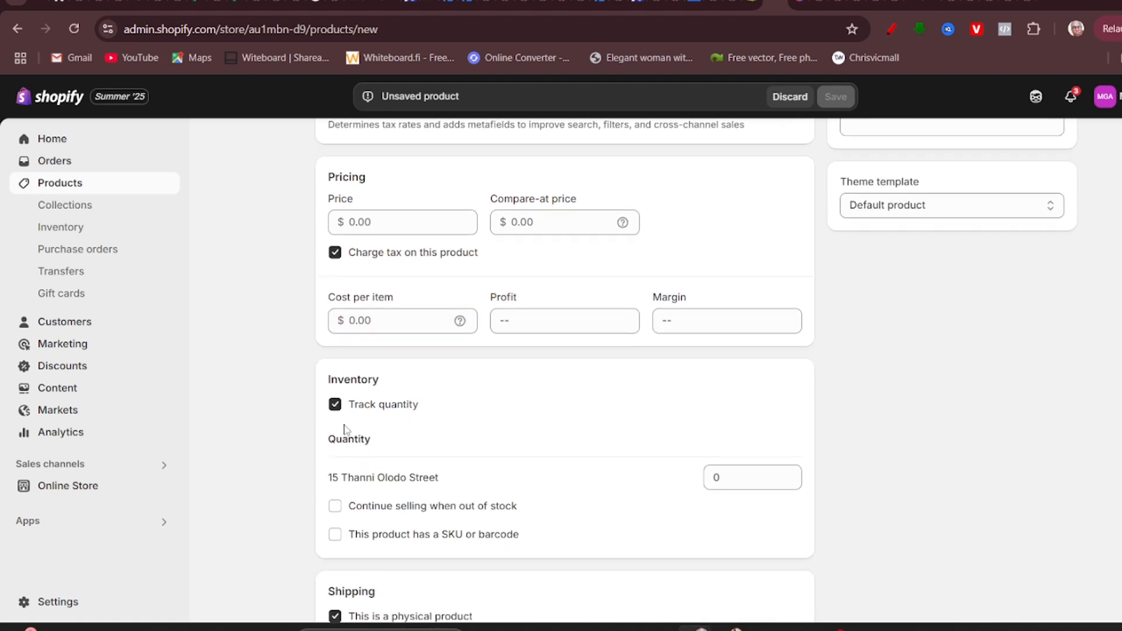
{"action": "scroll", "coordinate": [376, 447], "scroll_direction": "down", "scroll_amount": 1}
{"action": "scroll", "coordinate": [357, 445], "scroll_direction": "down", "scroll_amount": 1}
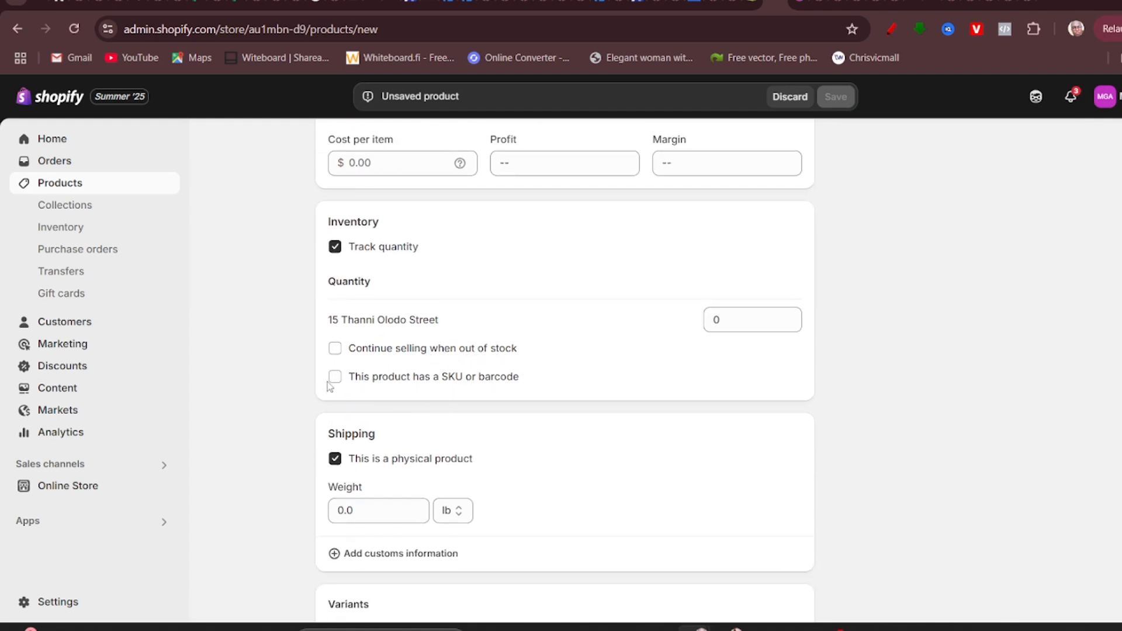
{"action": "scroll", "coordinate": [481, 465], "scroll_direction": "down", "scroll_amount": 1}
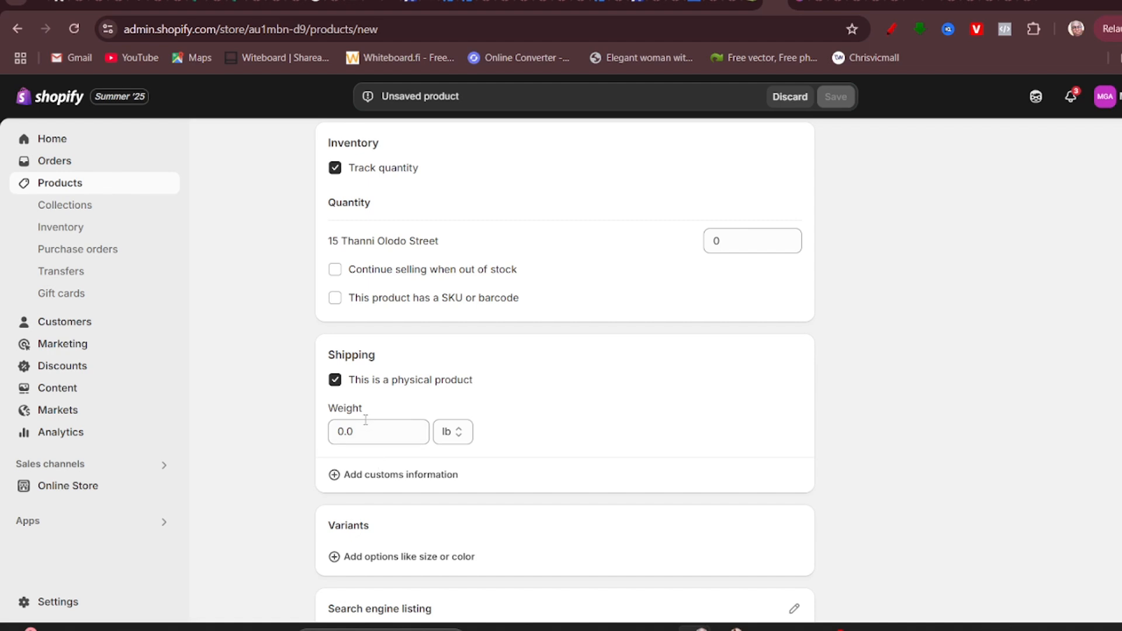
Check the new product's weight unit choices, variants and search engine listing sections, and open the Collections page.
{"action": "left_click", "coordinate": [457, 439]}
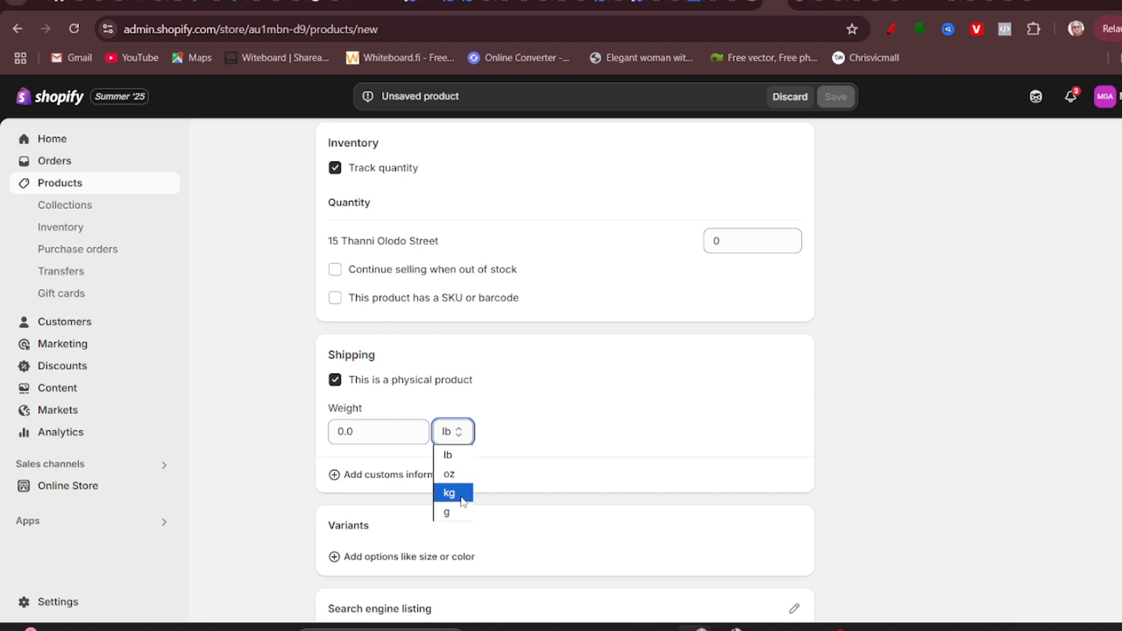
{"action": "left_click", "coordinate": [523, 451]}
{"action": "scroll", "coordinate": [459, 537], "scroll_direction": "down", "scroll_amount": 2}
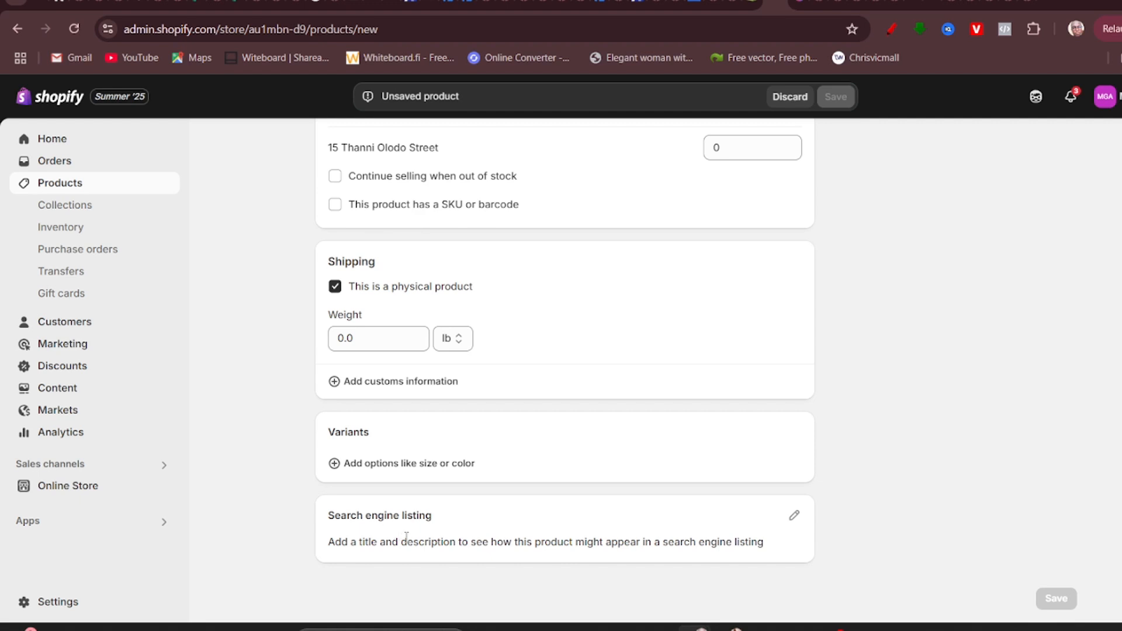
{"action": "scroll", "coordinate": [405, 555], "scroll_direction": "up", "scroll_amount": 7}
{"action": "scroll", "coordinate": [406, 555], "scroll_direction": "up", "scroll_amount": 5}
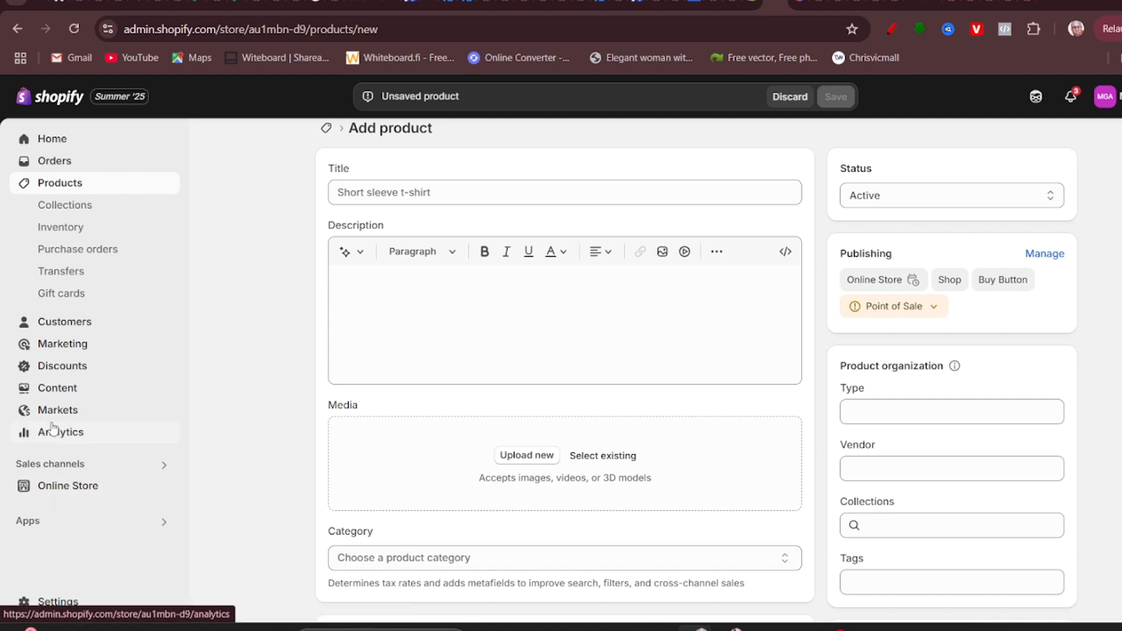
{"action": "left_click", "coordinate": [86, 205]}
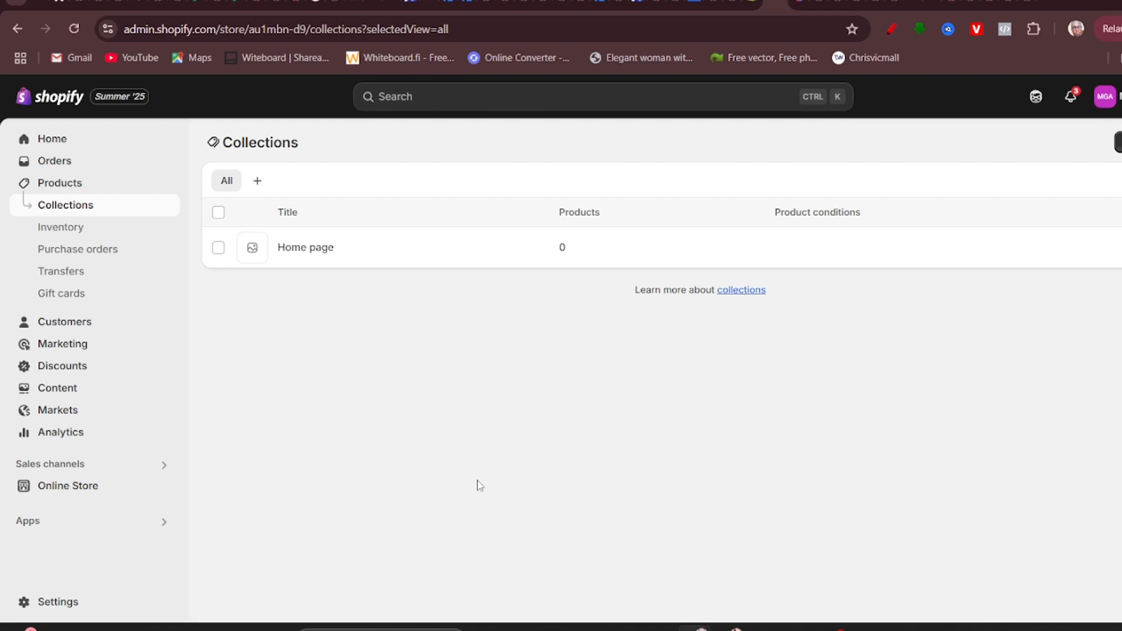
Sketch a red chain of four circled labels, f, f, fa and fg, linked by arrows over the Collections page.
{"action": "left_click", "coordinate": [891, 29]}
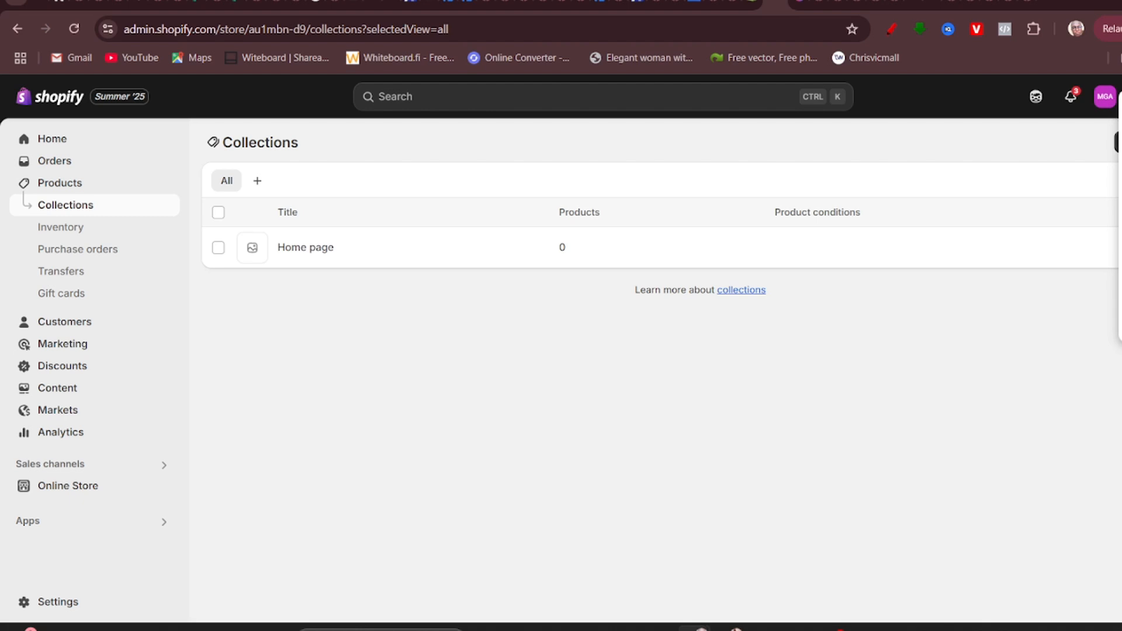
{"action": "mouse_move", "coordinate": [406, 311]}
{"action": "left_mouse_down"}
{"action": "mouse_move", "coordinate": [399, 305]}
{"action": "mouse_move", "coordinate": [337, 401]}
{"action": "left_mouse_up"}
{"action": "left_click_drag", "start_coordinate": [303, 342], "coordinate": [369, 335]}
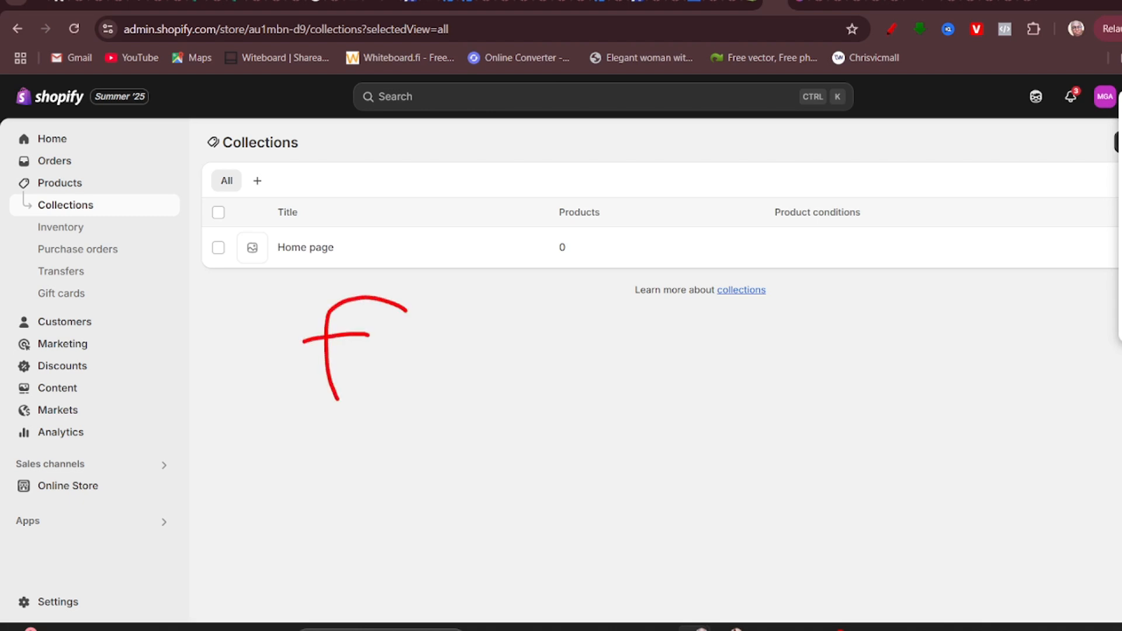
{"action": "mouse_move", "coordinate": [482, 308]}
{"action": "left_mouse_down"}
{"action": "mouse_move", "coordinate": [249, 388]}
{"action": "mouse_move", "coordinate": [448, 287]}
{"action": "left_mouse_up"}
{"action": "mouse_move", "coordinate": [495, 384]}
{"action": "left_mouse_down"}
{"action": "mouse_move", "coordinate": [559, 419]}
{"action": "mouse_move", "coordinate": [538, 450]}
{"action": "left_mouse_up"}
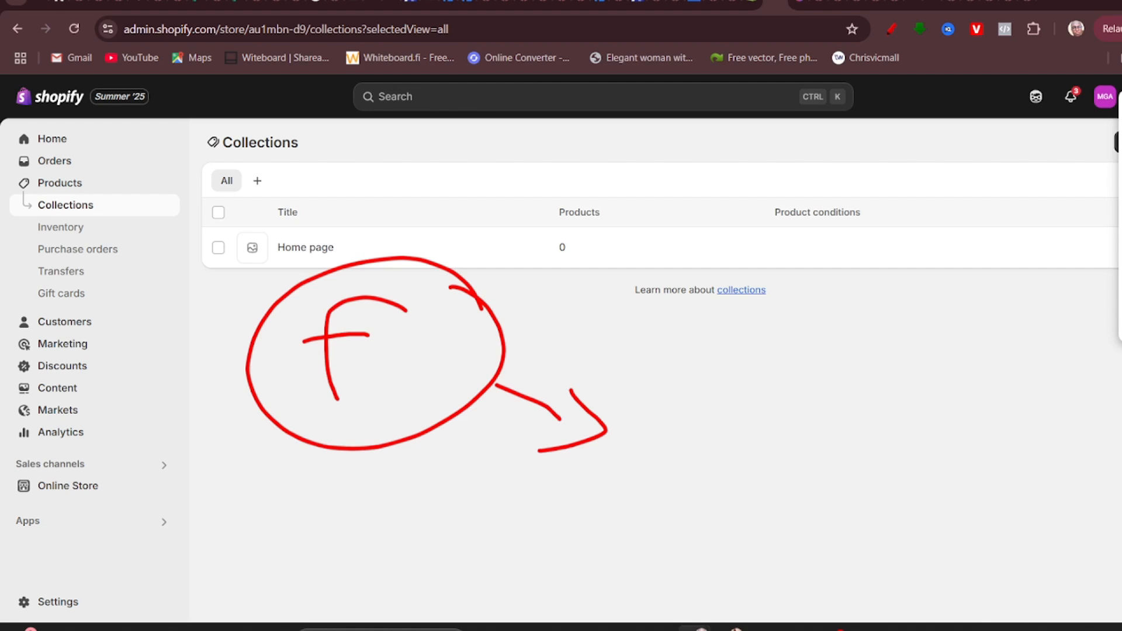
{"action": "mouse_move", "coordinate": [695, 400]}
{"action": "left_mouse_down"}
{"action": "mouse_move", "coordinate": [660, 388]}
{"action": "mouse_move", "coordinate": [654, 464]}
{"action": "left_mouse_up"}
{"action": "mouse_move", "coordinate": [615, 426]}
{"action": "left_mouse_down"}
{"action": "mouse_move", "coordinate": [695, 430]}
{"action": "mouse_move", "coordinate": [704, 367]}
{"action": "mouse_move", "coordinate": [645, 352]}
{"action": "left_mouse_up"}
{"action": "mouse_move", "coordinate": [734, 418]}
{"action": "left_mouse_down"}
{"action": "mouse_move", "coordinate": [806, 467]}
{"action": "mouse_move", "coordinate": [833, 469]}
{"action": "mouse_move", "coordinate": [780, 477]}
{"action": "left_mouse_up"}
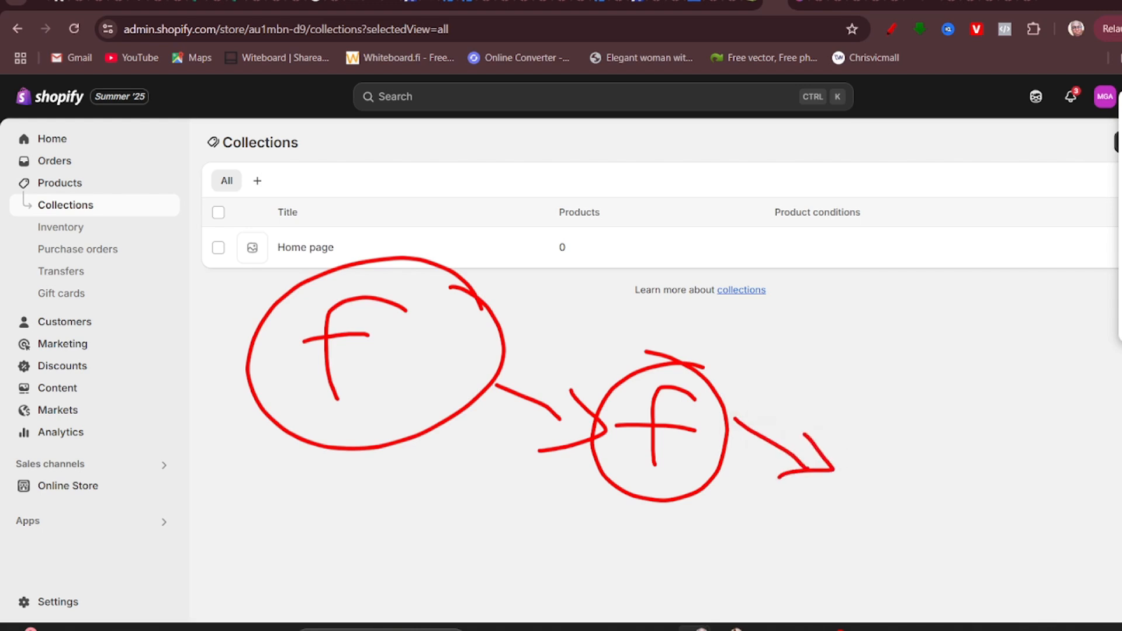
{"action": "mouse_move", "coordinate": [891, 465]}
{"action": "left_mouse_down"}
{"action": "mouse_move", "coordinate": [856, 518]}
{"action": "mouse_move", "coordinate": [878, 484]}
{"action": "mouse_move", "coordinate": [910, 479]}
{"action": "mouse_move", "coordinate": [924, 508]}
{"action": "left_mouse_up"}
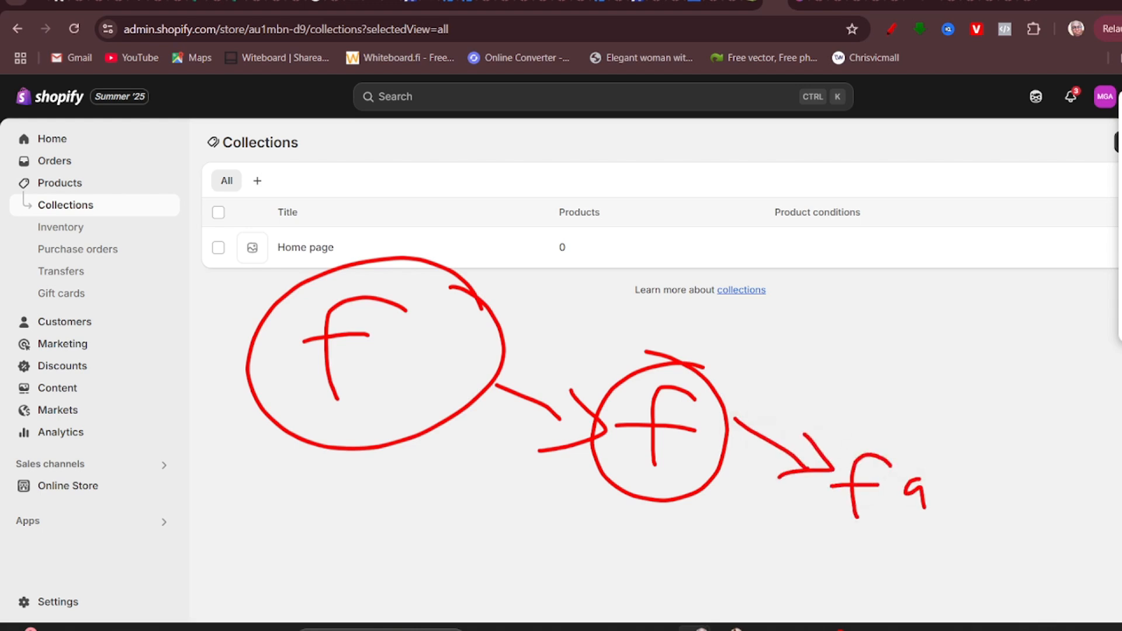
{"action": "mouse_move", "coordinate": [928, 451]}
{"action": "left_mouse_down"}
{"action": "mouse_move", "coordinate": [936, 514]}
{"action": "mouse_move", "coordinate": [914, 447]}
{"action": "mouse_move", "coordinate": [1011, 519]}
{"action": "left_mouse_up"}
{"action": "left_click_drag", "start_coordinate": [1011, 518], "coordinate": [968, 510]}
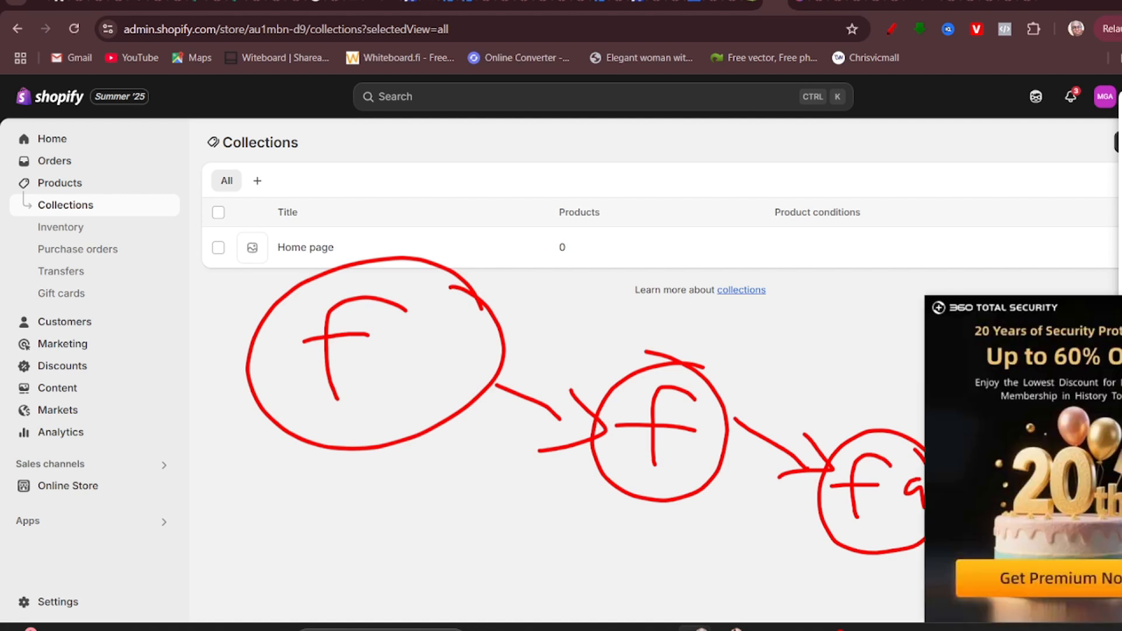
{"action": "mouse_move", "coordinate": [1034, 516]}
{"action": "left_mouse_down"}
{"action": "mouse_move", "coordinate": [1092, 534]}
{"action": "mouse_move", "coordinate": [1082, 558]}
{"action": "mouse_move", "coordinate": [1049, 562]}
{"action": "left_mouse_up"}
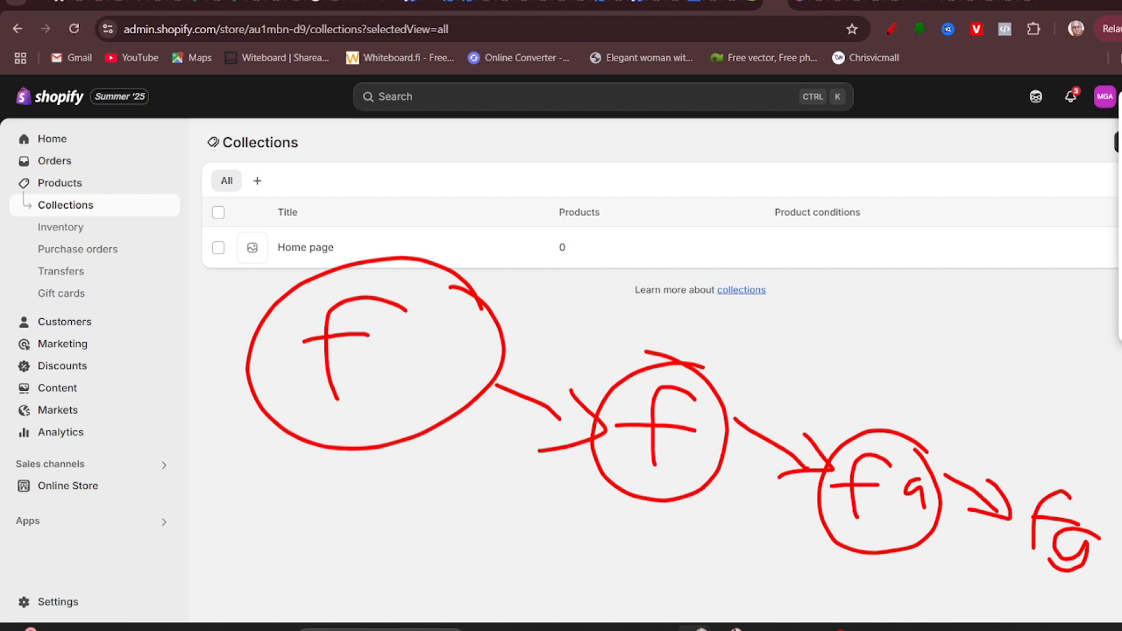
{"action": "mouse_move", "coordinate": [1087, 462]}
{"action": "left_mouse_down"}
{"action": "mouse_move", "coordinate": [1028, 488]}
{"action": "mouse_move", "coordinate": [1110, 504]}
{"action": "mouse_move", "coordinate": [1088, 467]}
{"action": "left_mouse_up"}
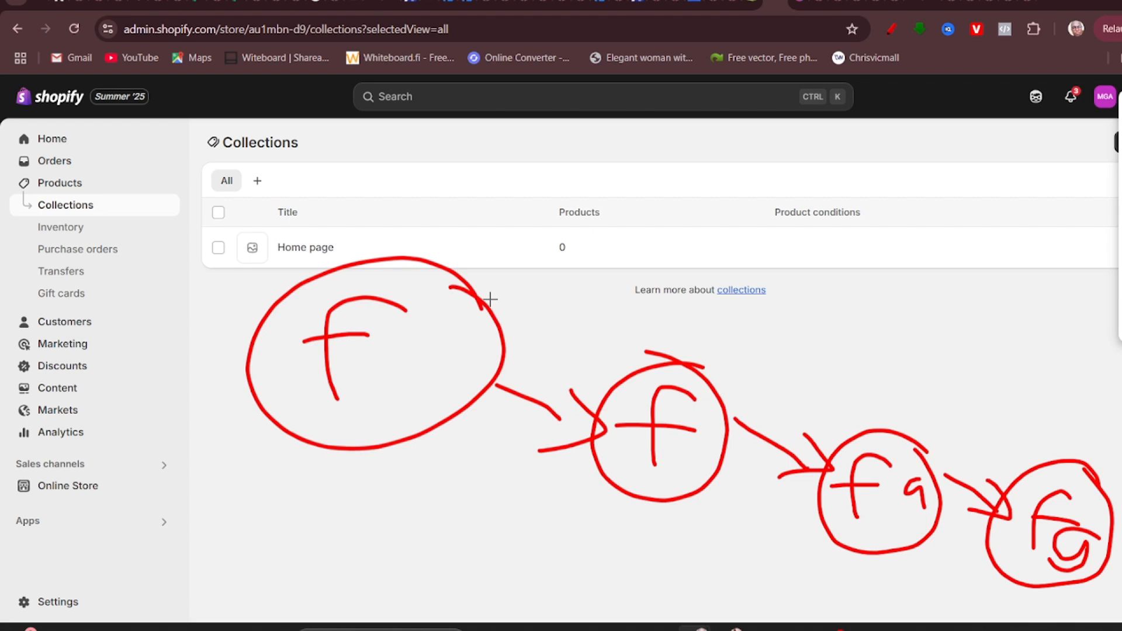
Draw a red arrow pointing down at each of the four circles and clear all the annotations.
{"action": "left_click_drag", "start_coordinate": [564, 228], "coordinate": [477, 273]}
{"action": "left_click_drag", "start_coordinate": [495, 225], "coordinate": [542, 287]}
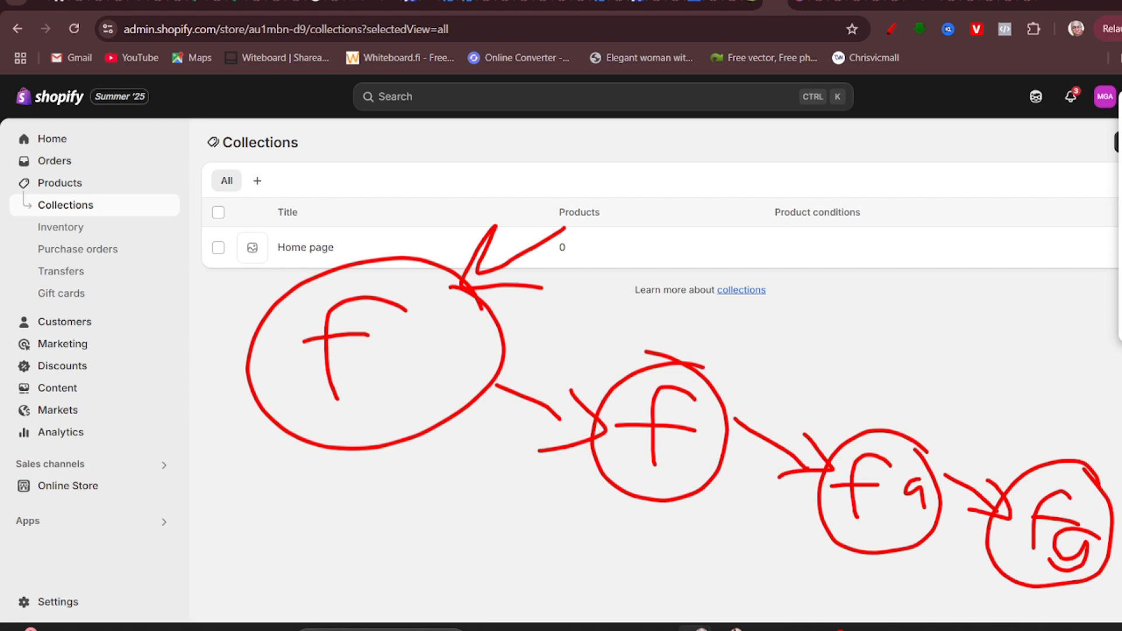
{"action": "mouse_move", "coordinate": [797, 230]}
{"action": "left_mouse_down"}
{"action": "mouse_move", "coordinate": [718, 357]}
{"action": "mouse_move", "coordinate": [762, 352]}
{"action": "left_mouse_up"}
{"action": "mouse_move", "coordinate": [972, 267]}
{"action": "left_mouse_down"}
{"action": "mouse_move", "coordinate": [946, 315]}
{"action": "mouse_move", "coordinate": [878, 370]}
{"action": "mouse_move", "coordinate": [964, 409]}
{"action": "left_mouse_up"}
{"action": "left_click_drag", "start_coordinate": [1065, 292], "coordinate": [1069, 459]}
{"action": "mouse_move", "coordinate": [1045, 416]}
{"action": "left_mouse_down"}
{"action": "mouse_move", "coordinate": [1069, 455]}
{"action": "mouse_move", "coordinate": [1106, 403]}
{"action": "left_mouse_up"}
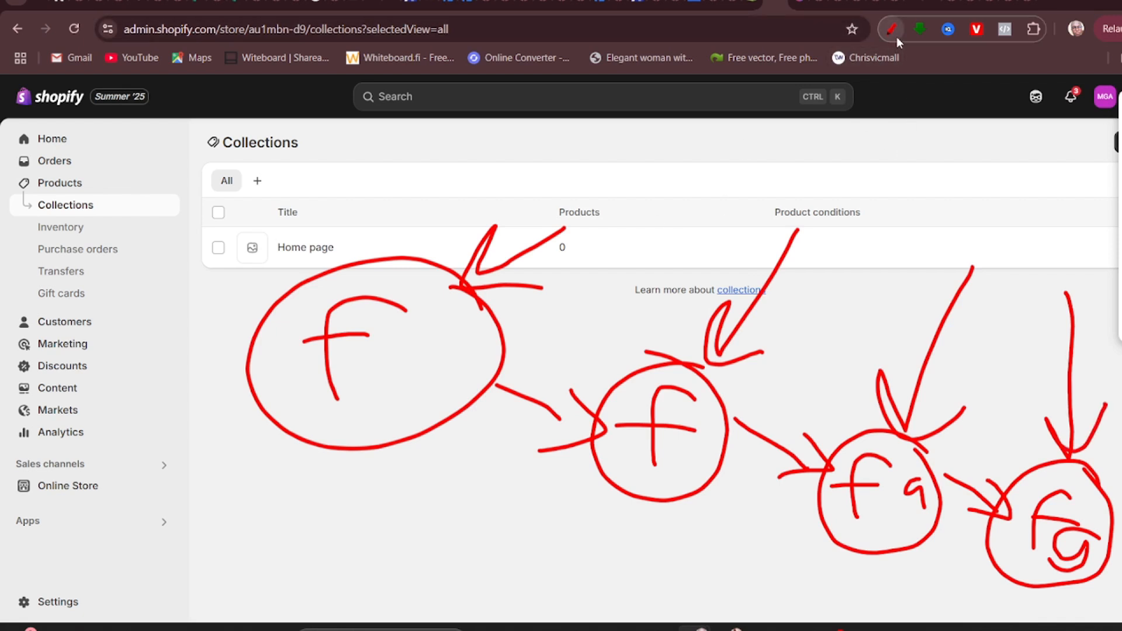
{"action": "key", "text": "Escape"}
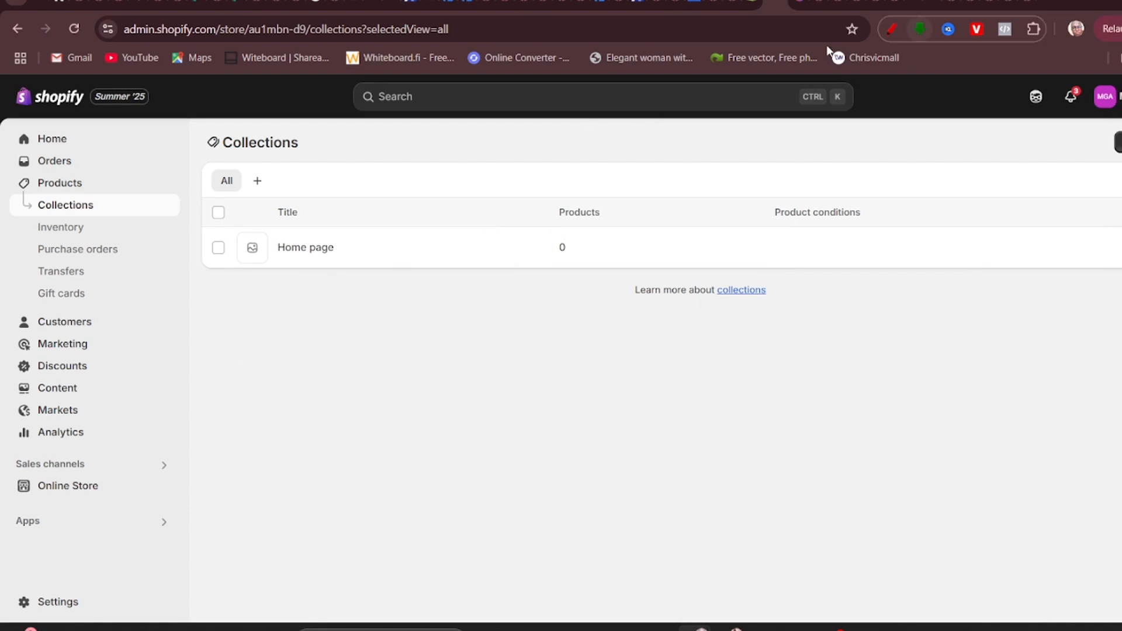
Look at the Inventory page and open the Purchase orders page.
{"action": "left_click", "coordinate": [66, 229]}
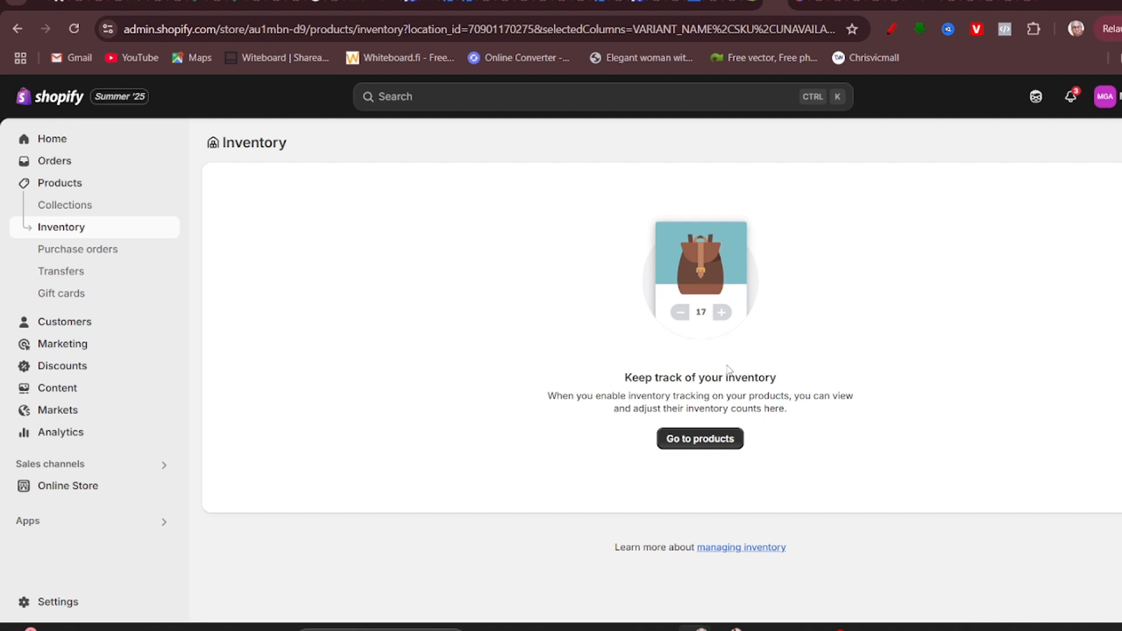
{"action": "left_click", "coordinate": [84, 249]}
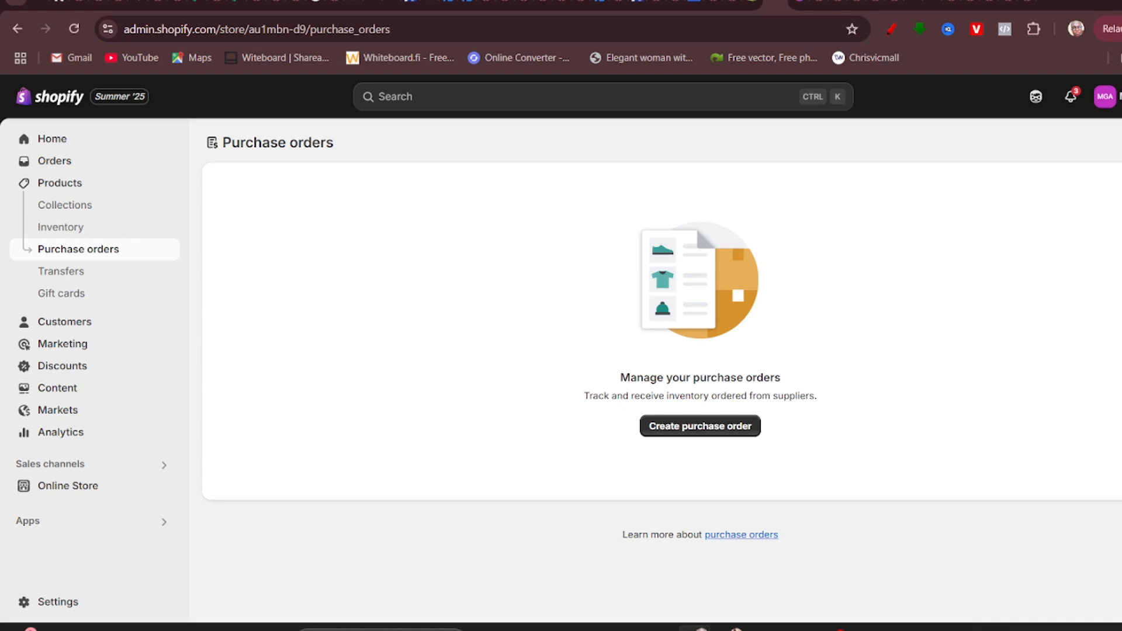
Draw two long downward red arrows over the Purchase orders page and clear the drawing.
{"action": "left_click_drag", "start_coordinate": [425, 267], "coordinate": [409, 540]}
{"action": "mouse_move", "coordinate": [375, 453]}
{"action": "left_mouse_down"}
{"action": "mouse_move", "coordinate": [448, 466]}
{"action": "mouse_move", "coordinate": [457, 455]}
{"action": "left_mouse_up"}
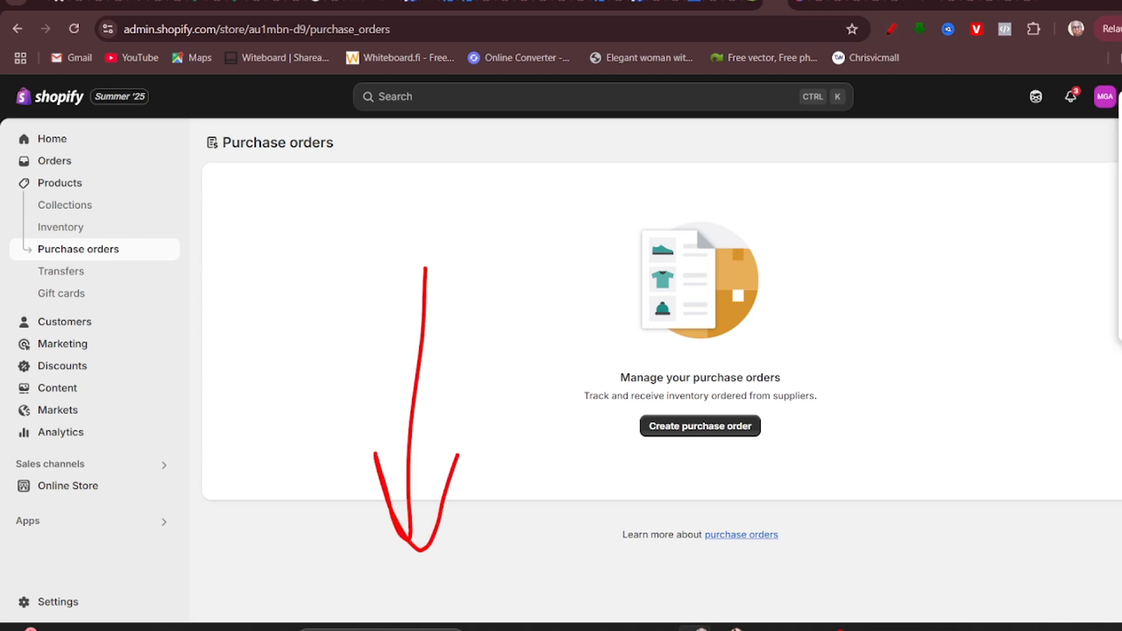
{"action": "left_click_drag", "start_coordinate": [886, 283], "coordinate": [882, 570]}
{"action": "mouse_move", "coordinate": [823, 450]}
{"action": "left_mouse_down"}
{"action": "mouse_move", "coordinate": [882, 570]}
{"action": "mouse_move", "coordinate": [950, 442]}
{"action": "left_mouse_up"}
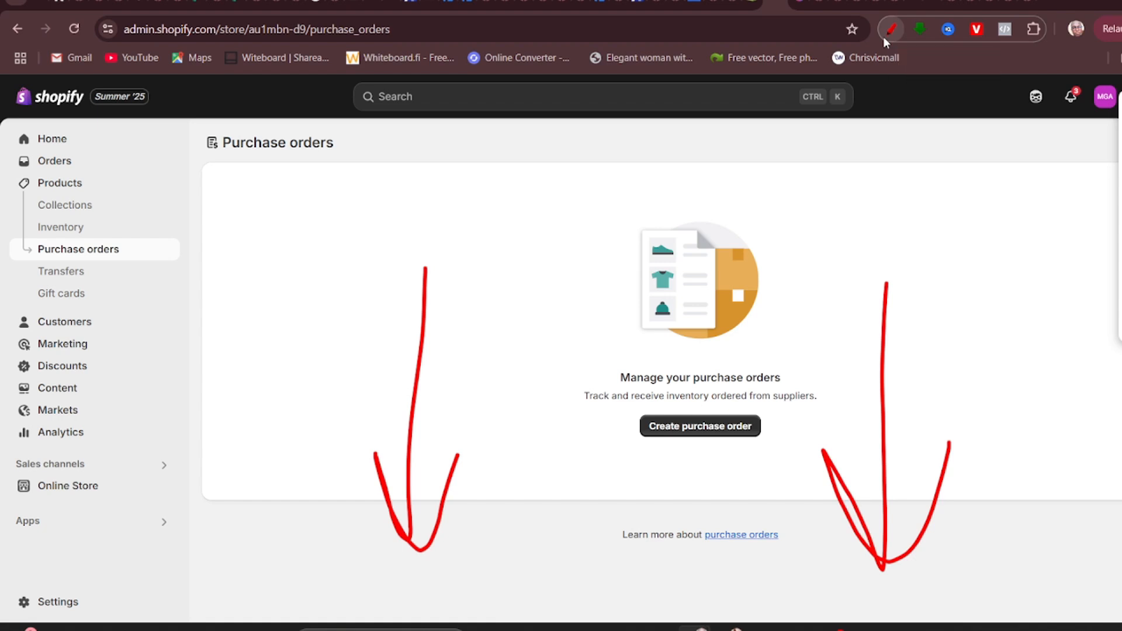
{"action": "left_click", "coordinate": [883, 35]}
View the Transfers and Gift cards pages and open the Customers page.
{"action": "left_click", "coordinate": [87, 279]}
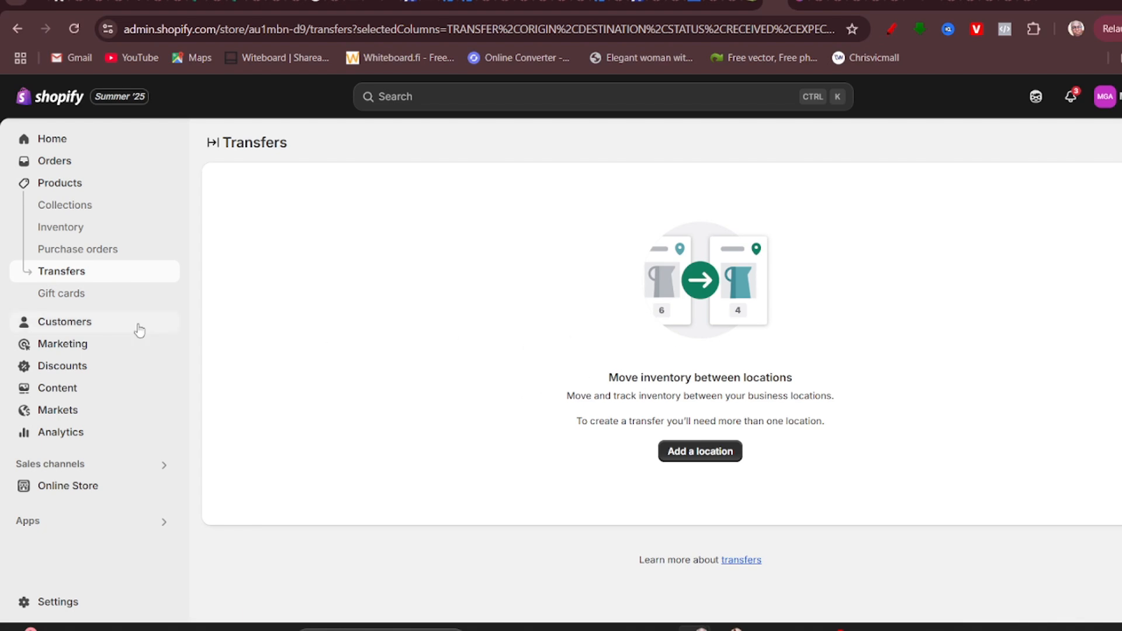
{"action": "left_click", "coordinate": [77, 298]}
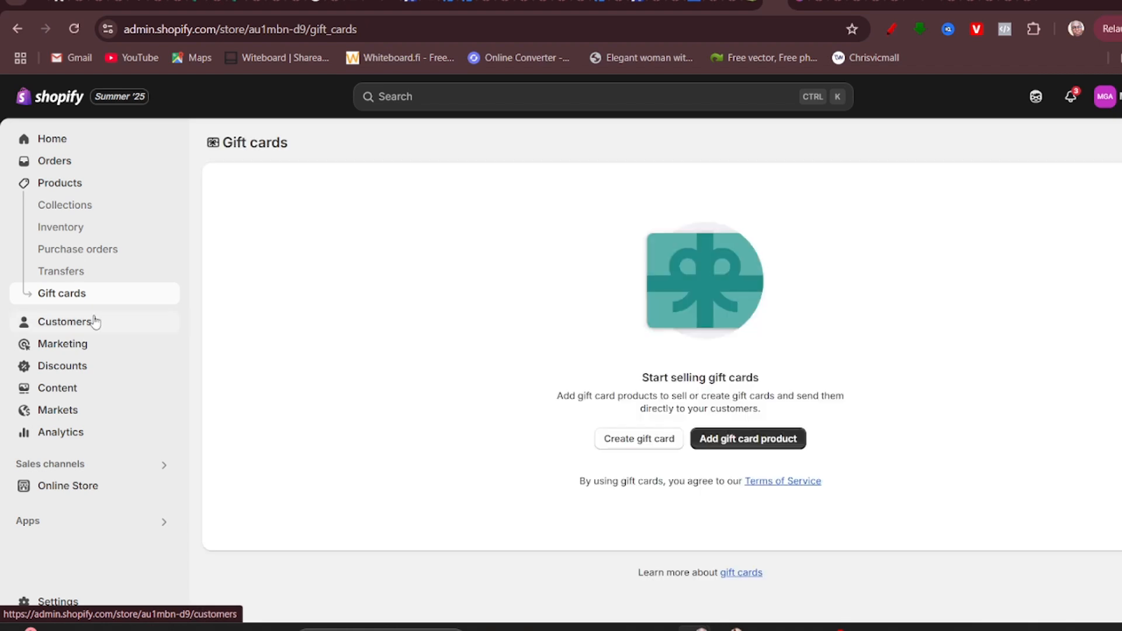
{"action": "left_click", "coordinate": [95, 322]}
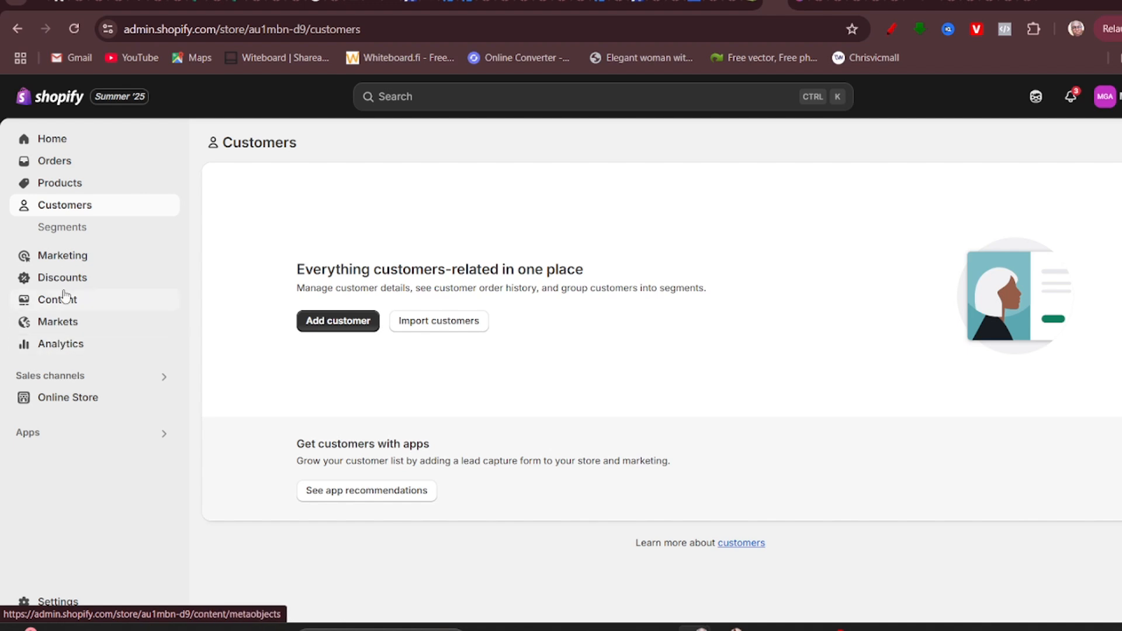
Open the marketing overview and its Campaigns page, and start a new campaign to look over its setup form.
{"action": "left_click", "coordinate": [56, 257]}
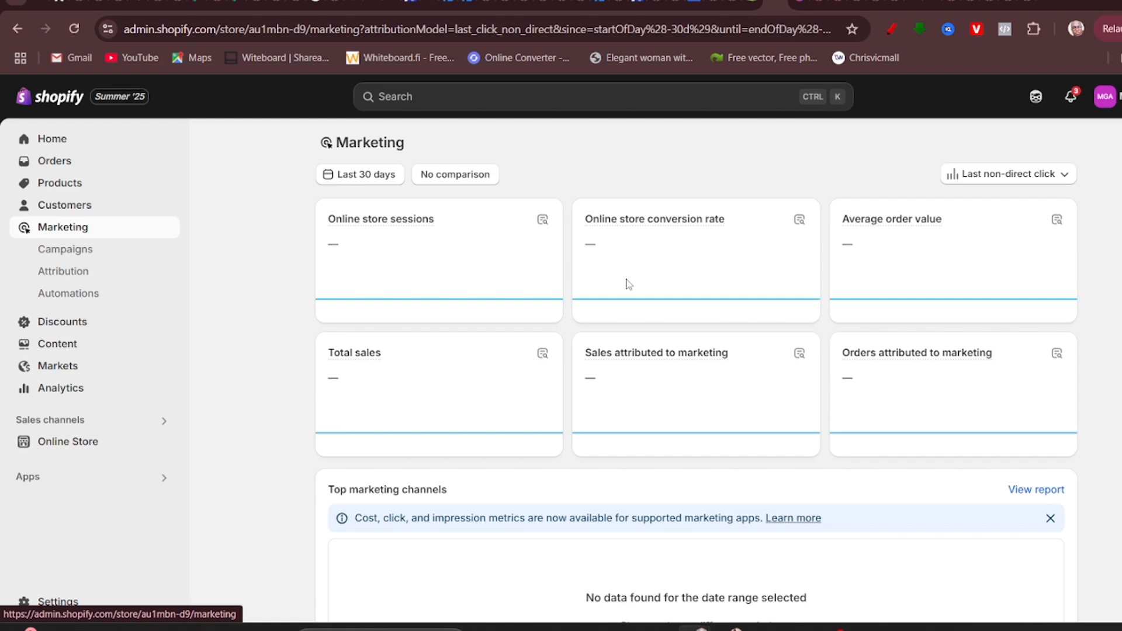
{"action": "left_click", "coordinate": [69, 253]}
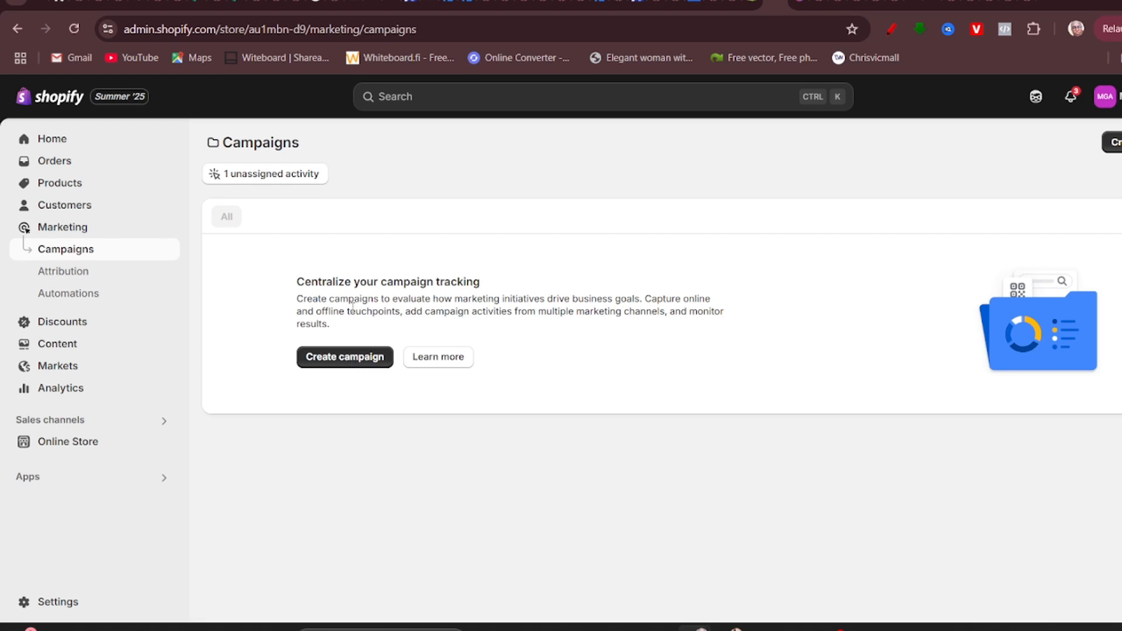
{"action": "left_click", "coordinate": [367, 368]}
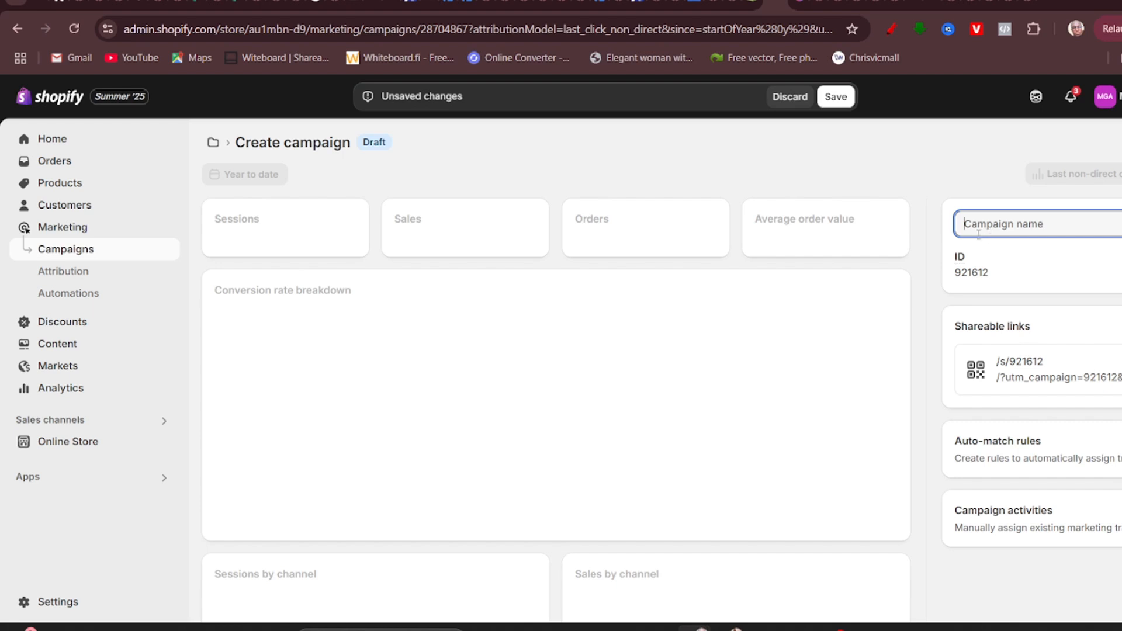
{"action": "scroll", "coordinate": [1005, 345], "scroll_direction": "down", "scroll_amount": 2}
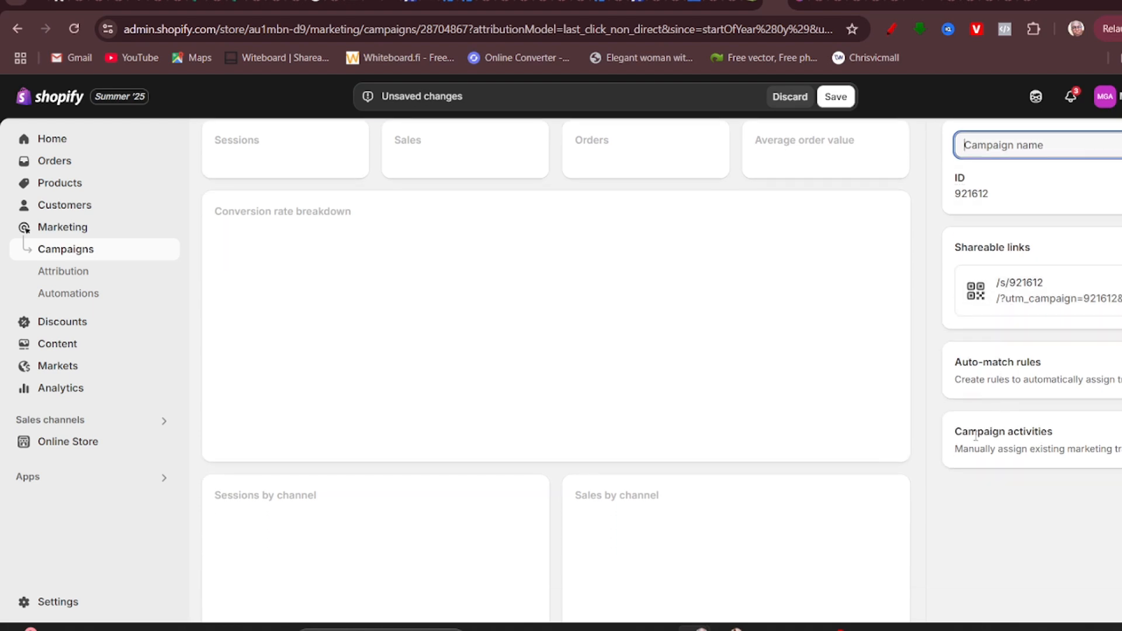
Look over the campaign form, view the Discounts and Metaobjects pages, and open the Menus page.
{"action": "scroll", "coordinate": [745, 498], "scroll_direction": "down", "scroll_amount": 2}
{"action": "scroll", "coordinate": [673, 484], "scroll_direction": "up", "scroll_amount": 2}
{"action": "left_click", "coordinate": [69, 321]}
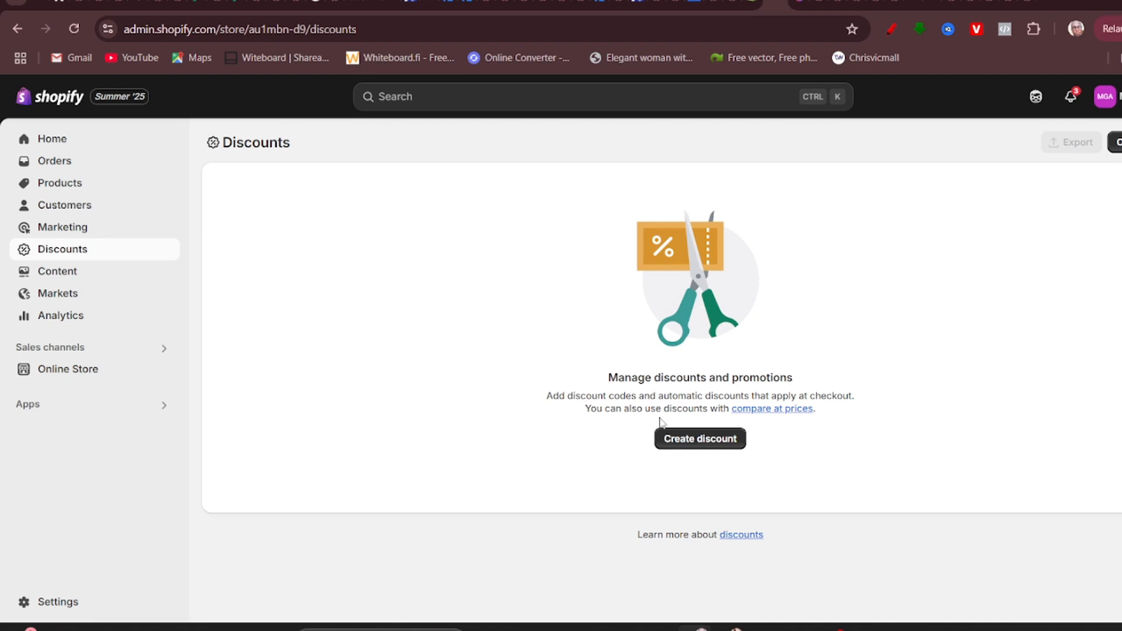
{"action": "left_click", "coordinate": [46, 276]}
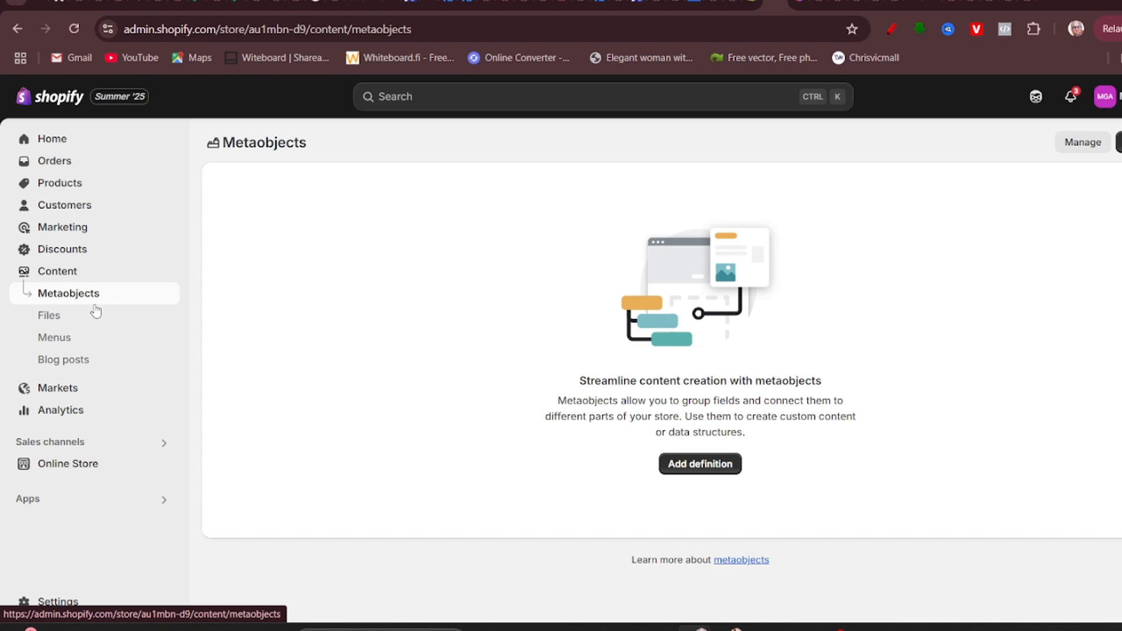
{"action": "left_click", "coordinate": [54, 344]}
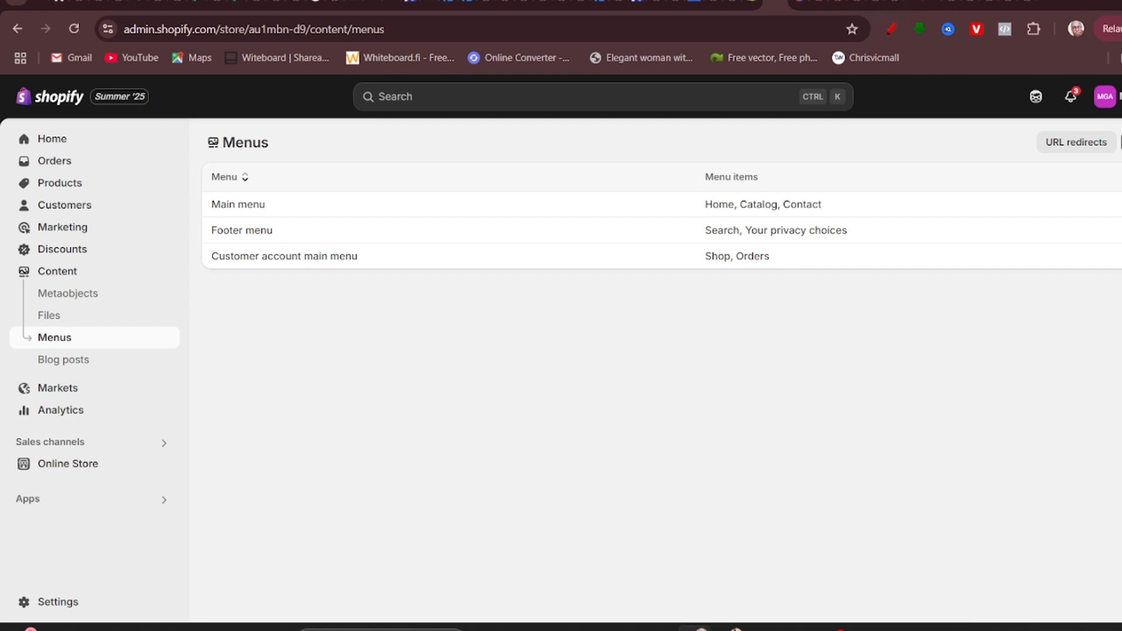
Sketch a red web page outline over the Menus page with header and footer bands and arrows pointing at both.
{"action": "left_click", "coordinate": [890, 28]}
{"action": "mouse_move", "coordinate": [381, 295]}
{"action": "left_mouse_down"}
{"action": "mouse_move", "coordinate": [538, 497]}
{"action": "mouse_move", "coordinate": [832, 233]}
{"action": "mouse_move", "coordinate": [377, 279]}
{"action": "mouse_move", "coordinate": [378, 336]}
{"action": "mouse_move", "coordinate": [709, 286]}
{"action": "mouse_move", "coordinate": [814, 286]}
{"action": "left_mouse_up"}
{"action": "mouse_move", "coordinate": [944, 246]}
{"action": "left_mouse_down"}
{"action": "mouse_move", "coordinate": [836, 260]}
{"action": "mouse_move", "coordinate": [864, 278]}
{"action": "left_mouse_up"}
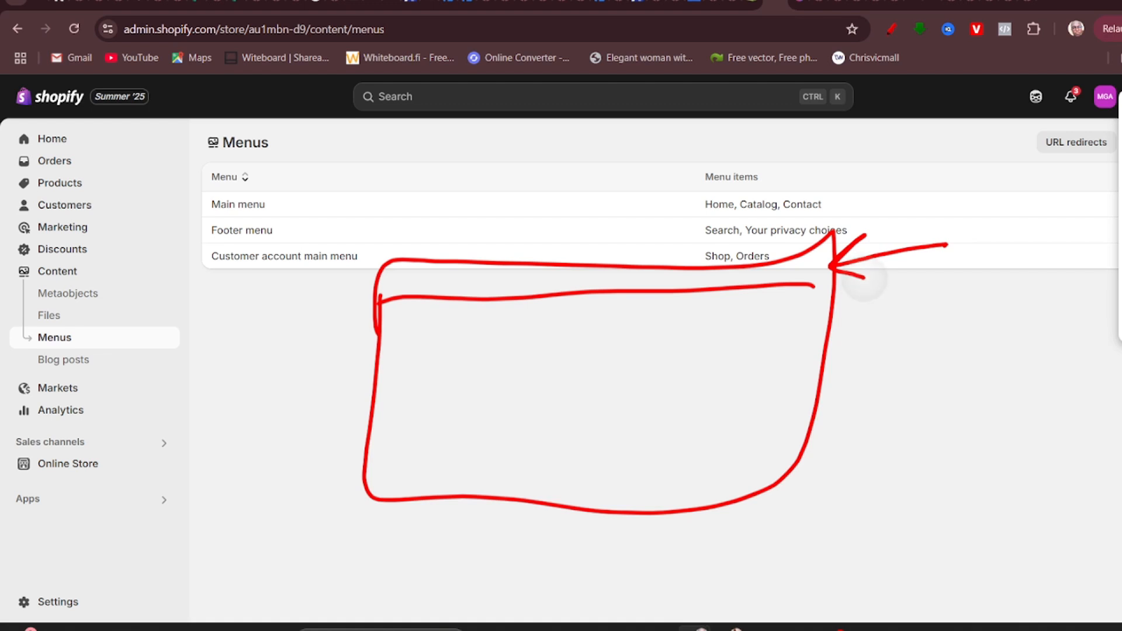
{"action": "mouse_move", "coordinate": [788, 480]}
{"action": "left_mouse_down"}
{"action": "mouse_move", "coordinate": [727, 467]}
{"action": "mouse_move", "coordinate": [381, 463]}
{"action": "left_mouse_up"}
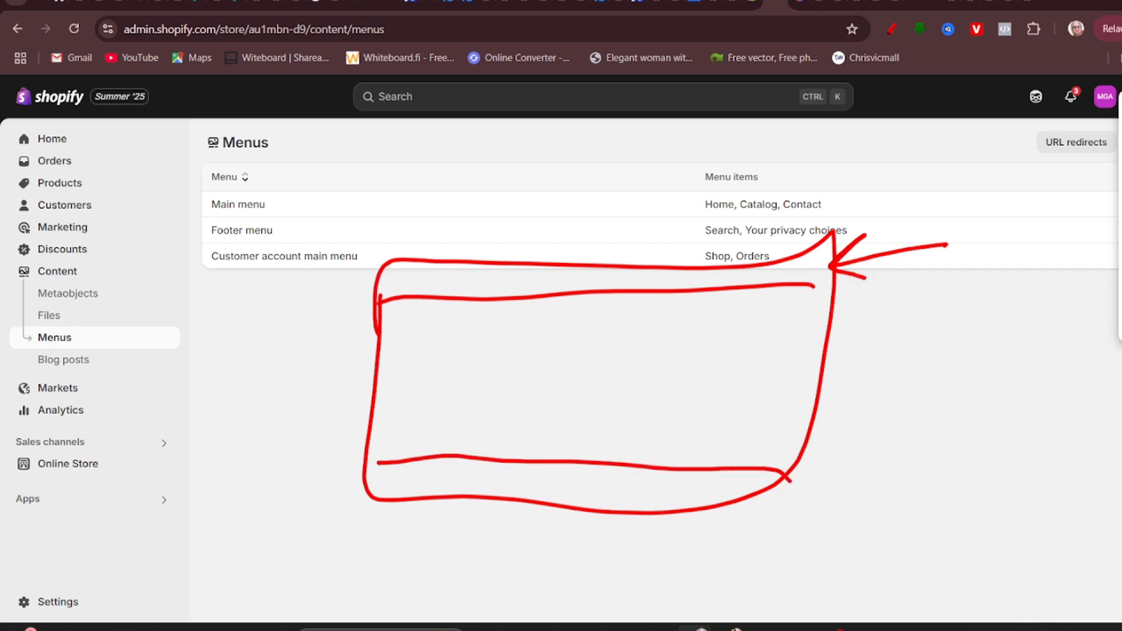
{"action": "left_click_drag", "start_coordinate": [932, 489], "coordinate": [760, 485]}
{"action": "left_click_drag", "start_coordinate": [828, 462], "coordinate": [761, 484]}
{"action": "left_click_drag", "start_coordinate": [758, 495], "coordinate": [827, 506]}
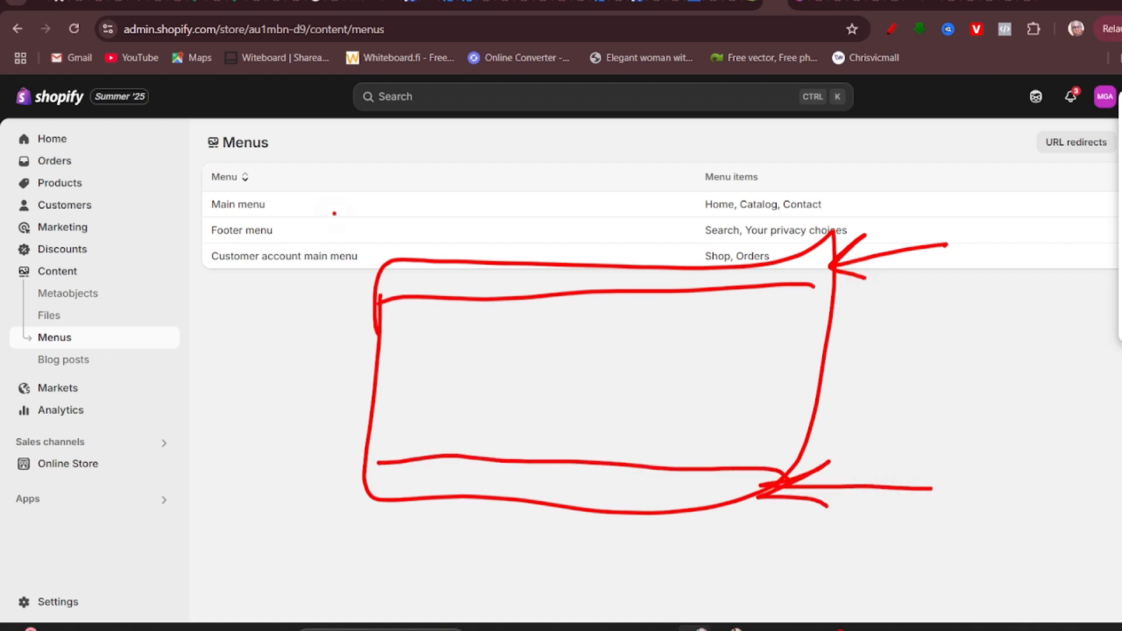
{"action": "mouse_move", "coordinate": [334, 213]}
{"action": "left_mouse_down"}
{"action": "mouse_move", "coordinate": [442, 245]}
{"action": "mouse_move", "coordinate": [395, 268]}
{"action": "left_mouse_up"}
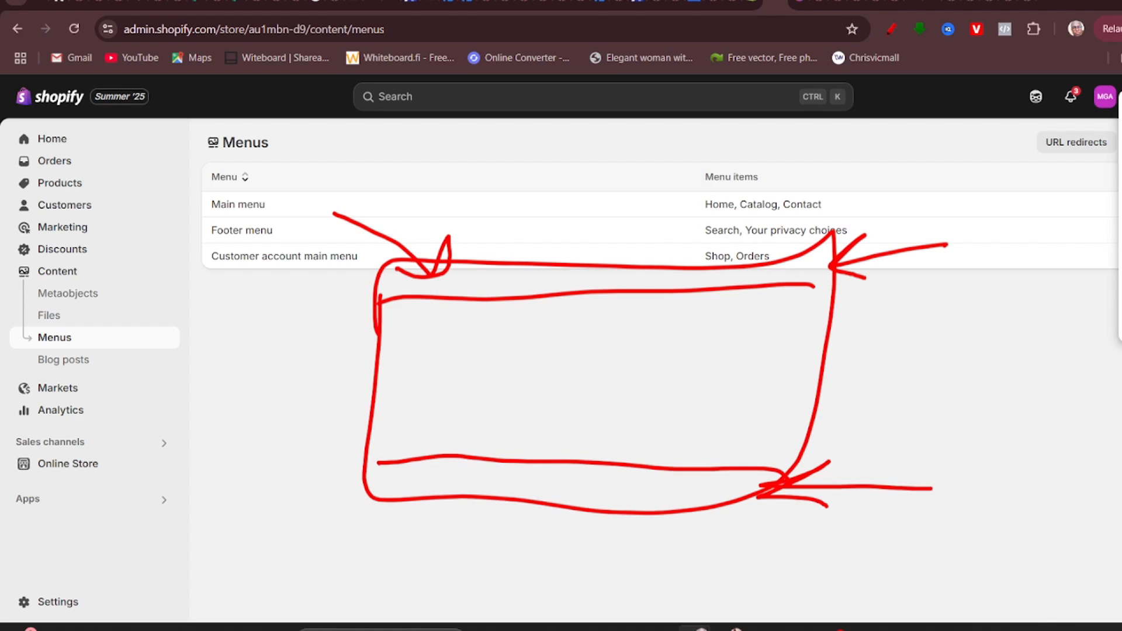
{"action": "left_click_drag", "start_coordinate": [533, 477], "coordinate": [474, 552]}
{"action": "mouse_move", "coordinate": [478, 515]}
{"action": "left_mouse_down"}
{"action": "mouse_move", "coordinate": [533, 476]}
{"action": "mouse_move", "coordinate": [546, 521]}
{"action": "left_mouse_up"}
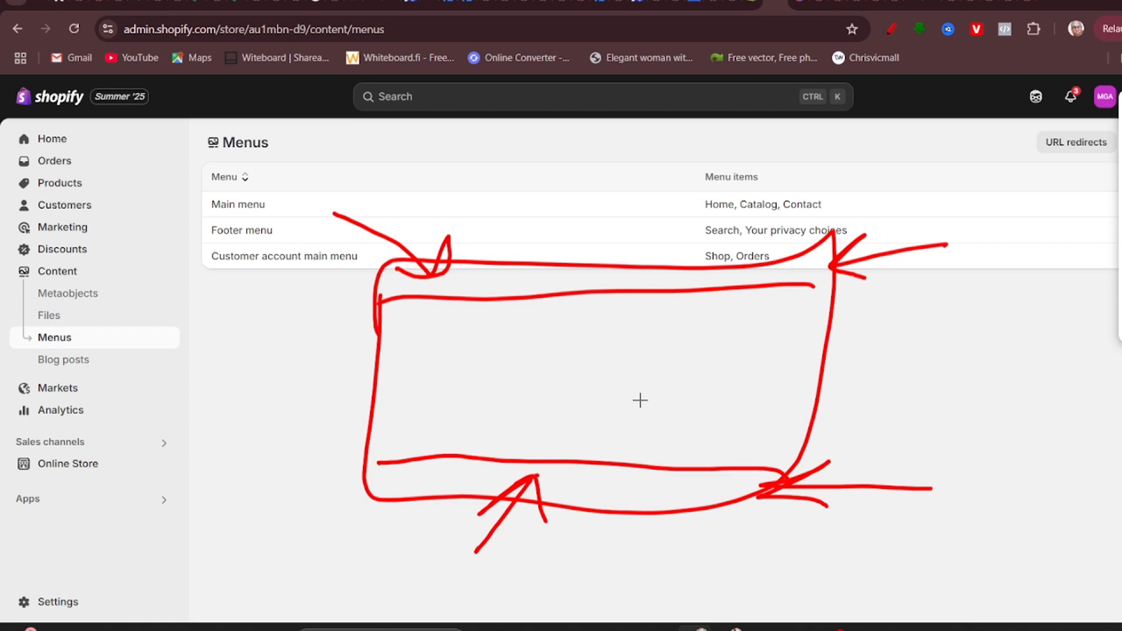
Sketch six small red boxes in two rows inside the page outline and clear the whole drawing.
{"action": "mouse_move", "coordinate": [405, 332]}
{"action": "left_mouse_down"}
{"action": "mouse_move", "coordinate": [520, 350]}
{"action": "mouse_move", "coordinate": [433, 322]}
{"action": "left_mouse_up"}
{"action": "mouse_move", "coordinate": [554, 333]}
{"action": "left_mouse_down"}
{"action": "mouse_move", "coordinate": [642, 339]}
{"action": "mouse_move", "coordinate": [583, 321]}
{"action": "left_mouse_up"}
{"action": "mouse_move", "coordinate": [682, 313]}
{"action": "left_mouse_down"}
{"action": "mouse_move", "coordinate": [705, 376]}
{"action": "mouse_move", "coordinate": [698, 313]}
{"action": "left_mouse_up"}
{"action": "mouse_move", "coordinate": [470, 370]}
{"action": "left_mouse_down"}
{"action": "mouse_move", "coordinate": [494, 436]}
{"action": "mouse_move", "coordinate": [485, 380]}
{"action": "left_mouse_up"}
{"action": "mouse_move", "coordinate": [597, 421]}
{"action": "left_mouse_down"}
{"action": "mouse_move", "coordinate": [614, 401]}
{"action": "mouse_move", "coordinate": [595, 404]}
{"action": "left_mouse_up"}
{"action": "mouse_move", "coordinate": [689, 390]}
{"action": "left_mouse_down"}
{"action": "mouse_move", "coordinate": [736, 437]}
{"action": "mouse_move", "coordinate": [690, 387]}
{"action": "left_mouse_up"}
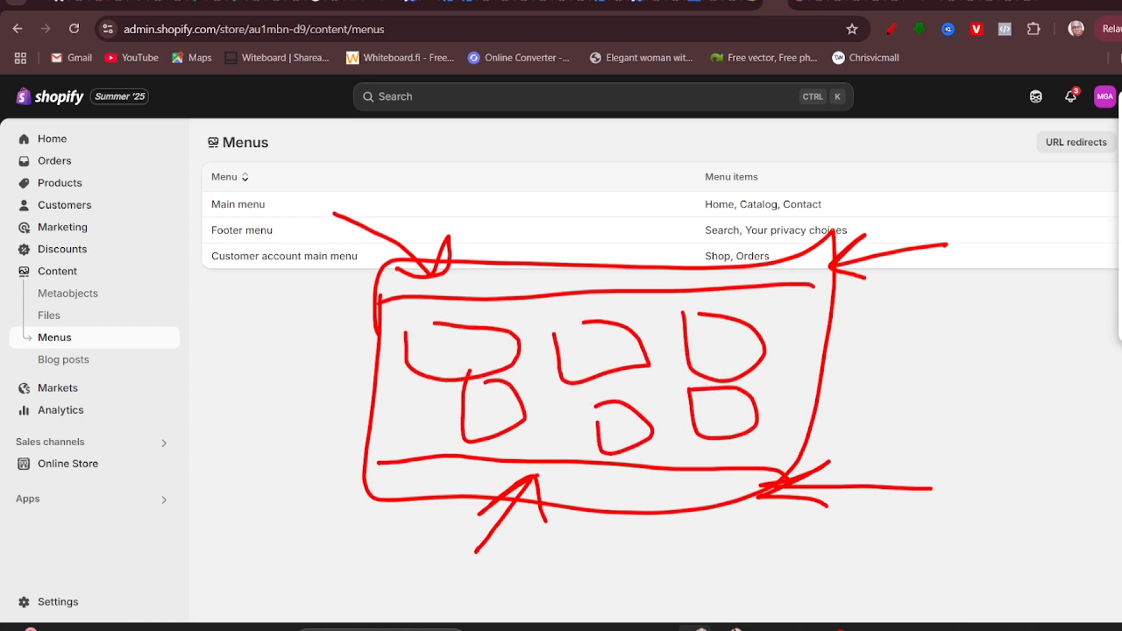
{"action": "left_click", "coordinate": [891, 29]}
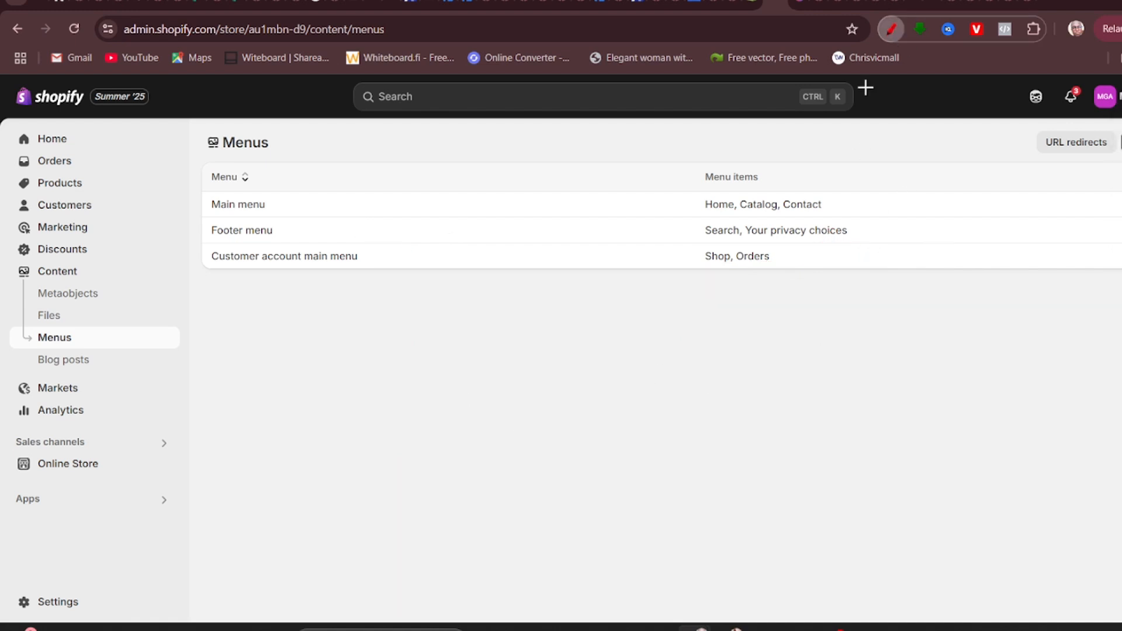
Open the Main menu and add a menu item labelled Products.
{"action": "left_click", "coordinate": [596, 220]}
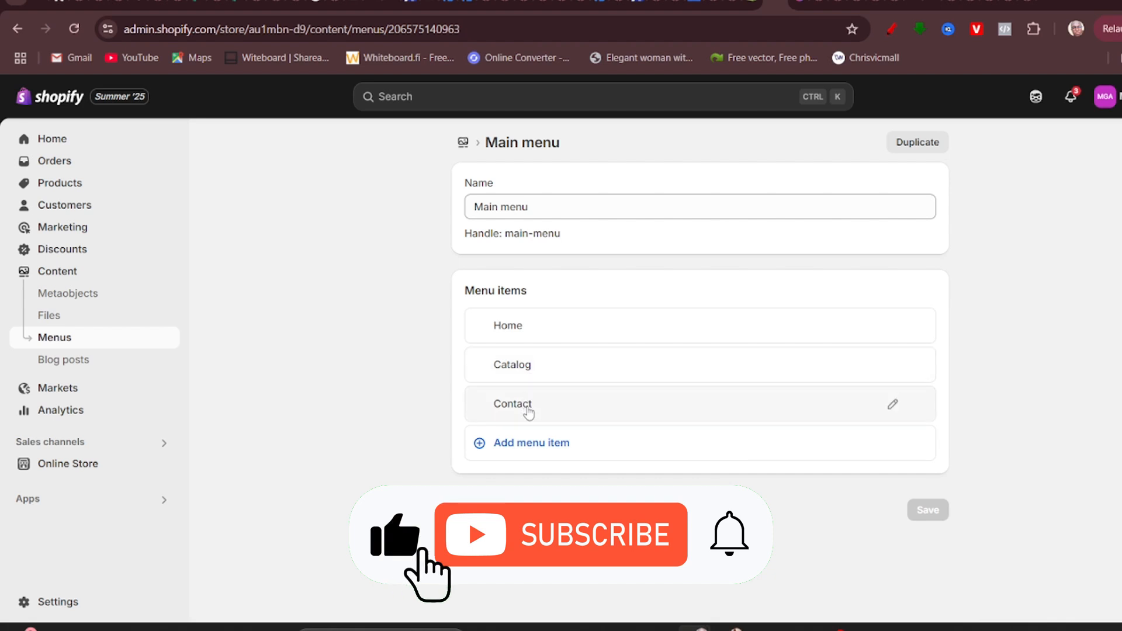
{"action": "left_click", "coordinate": [555, 446]}
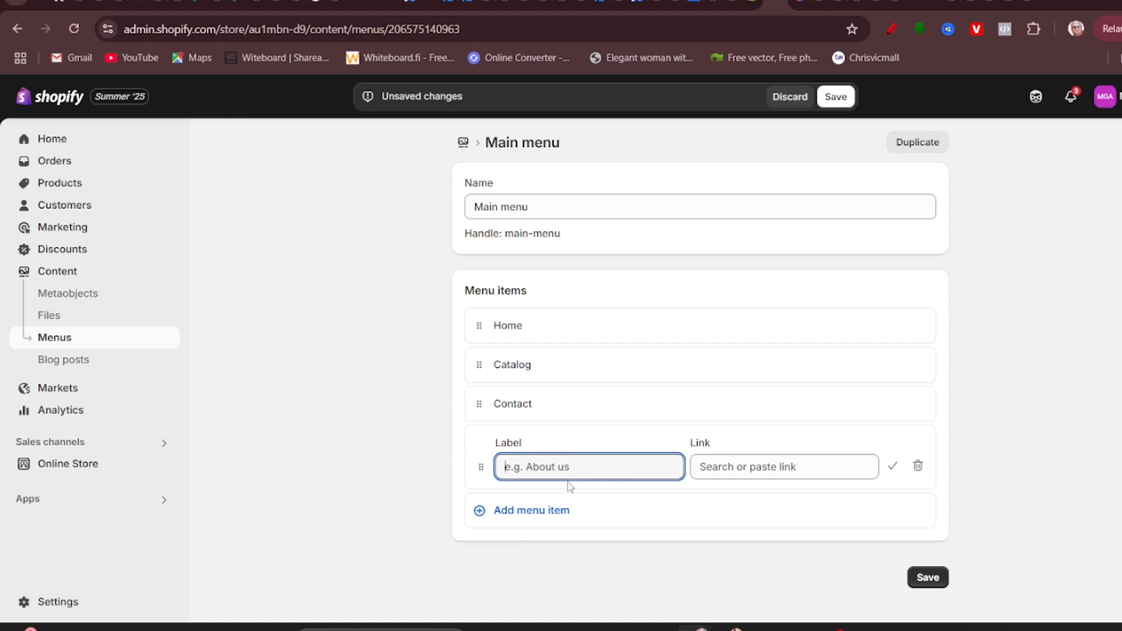
{"action": "type", "text": "Men Gla"}
{"action": "key", "text": "BackSpace"}
{"action": "key", "text": "BackSpace"}
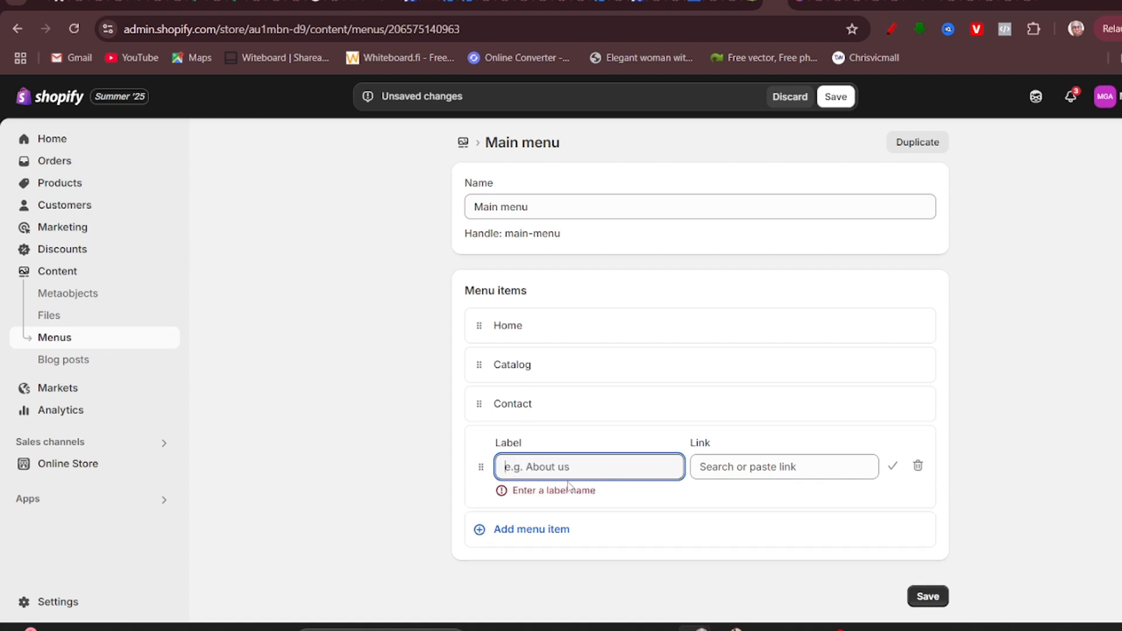
{"action": "type", "text": "Prod"}
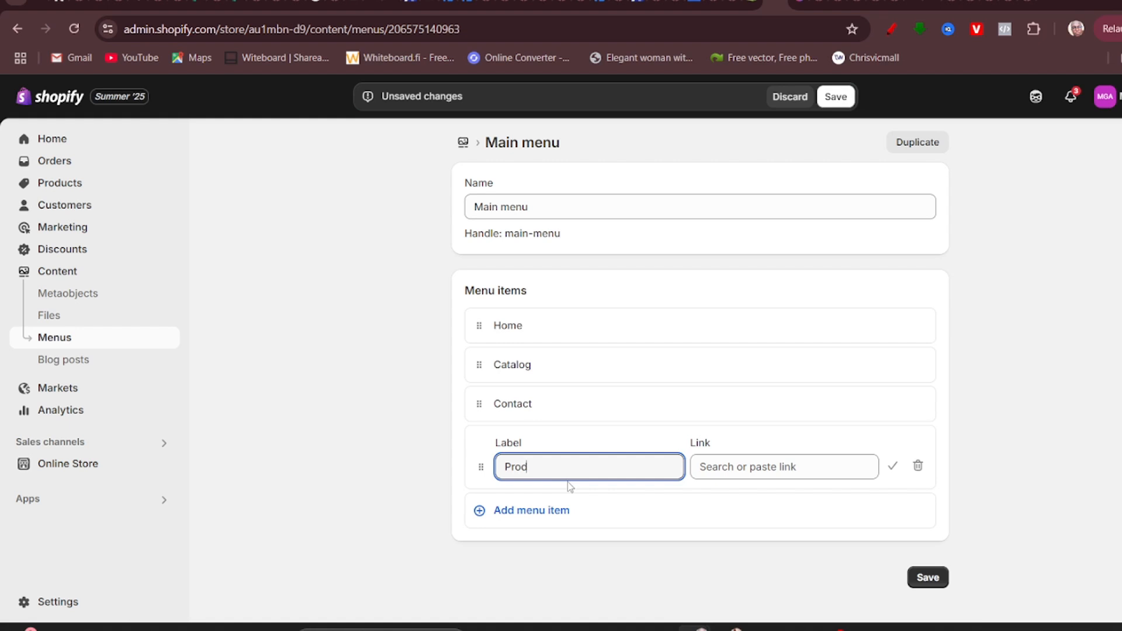
{"action": "type", "text": "ucts"}
Add another menu item labelled Return Policy and try to save the Main menu.
{"action": "left_click", "coordinate": [556, 509]}
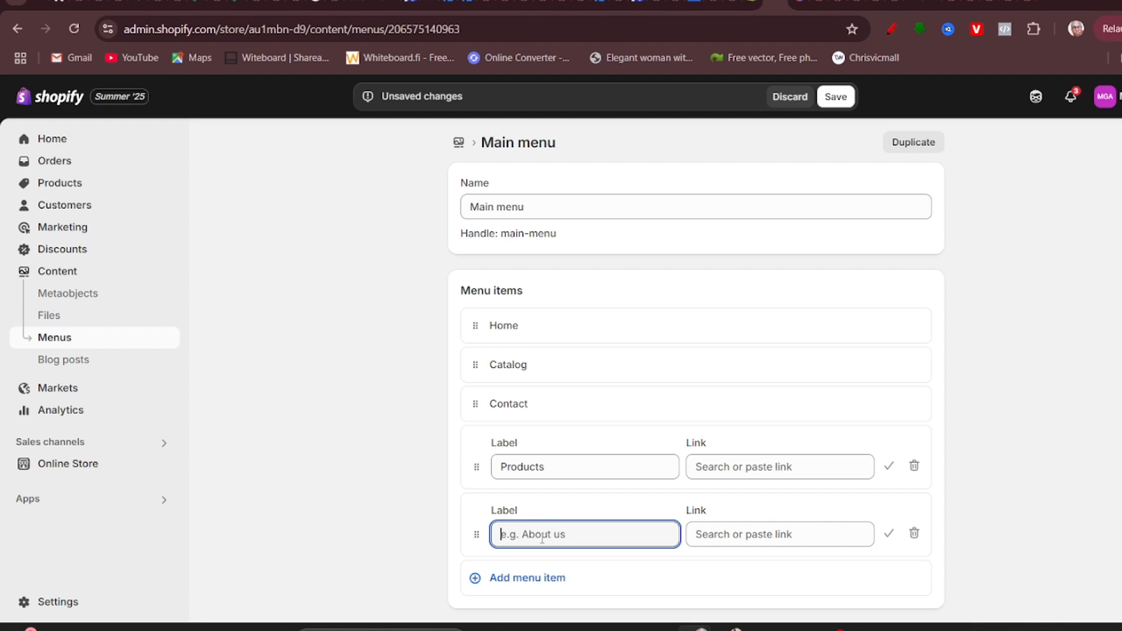
{"action": "type", "text": "ret"}
{"action": "key", "text": "BackSpace"}
{"action": "key", "text": "BackSpace"}
{"action": "type", "text": "R"}
{"action": "key", "text": "BackSpace"}
{"action": "type", "text": "Return Policy"}
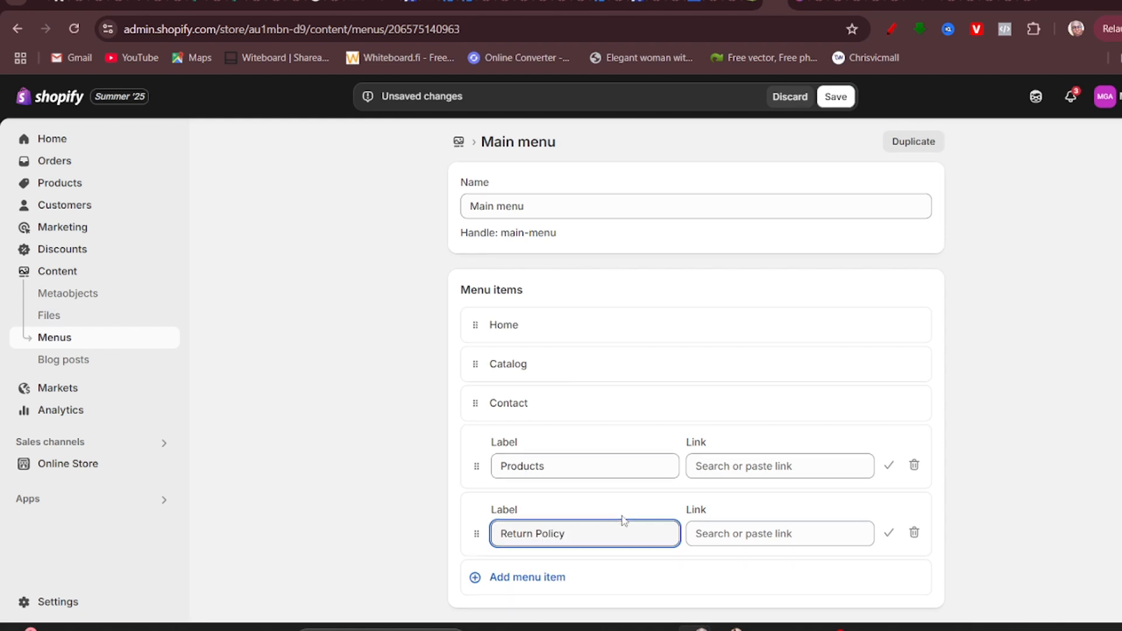
{"action": "scroll", "coordinate": [701, 517], "scroll_direction": "down", "scroll_amount": 1}
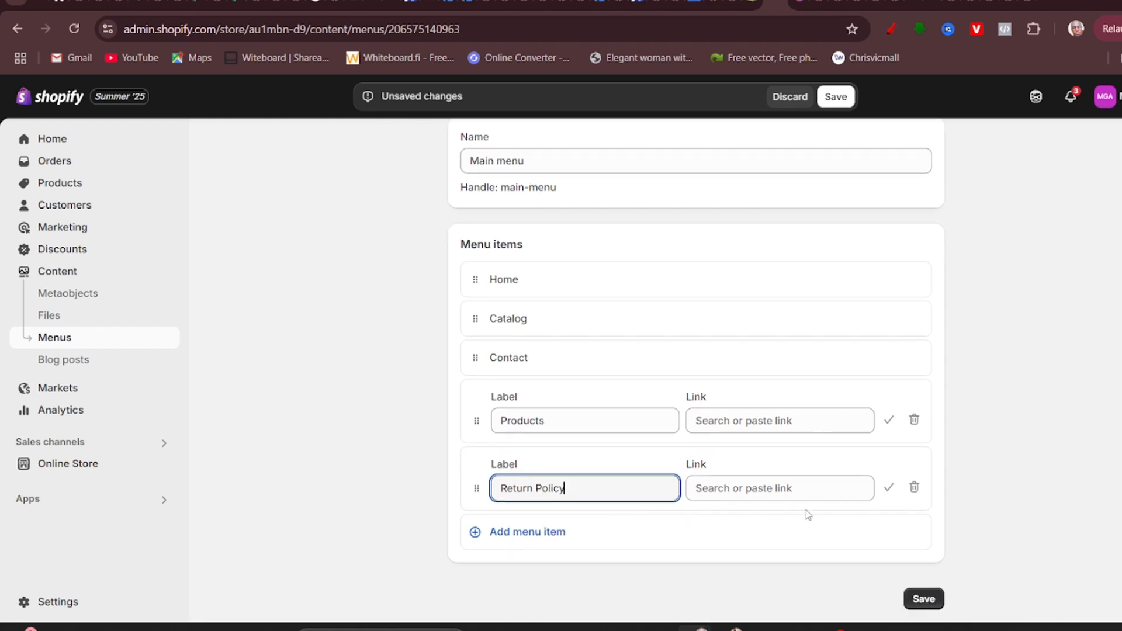
{"action": "left_click", "coordinate": [927, 605]}
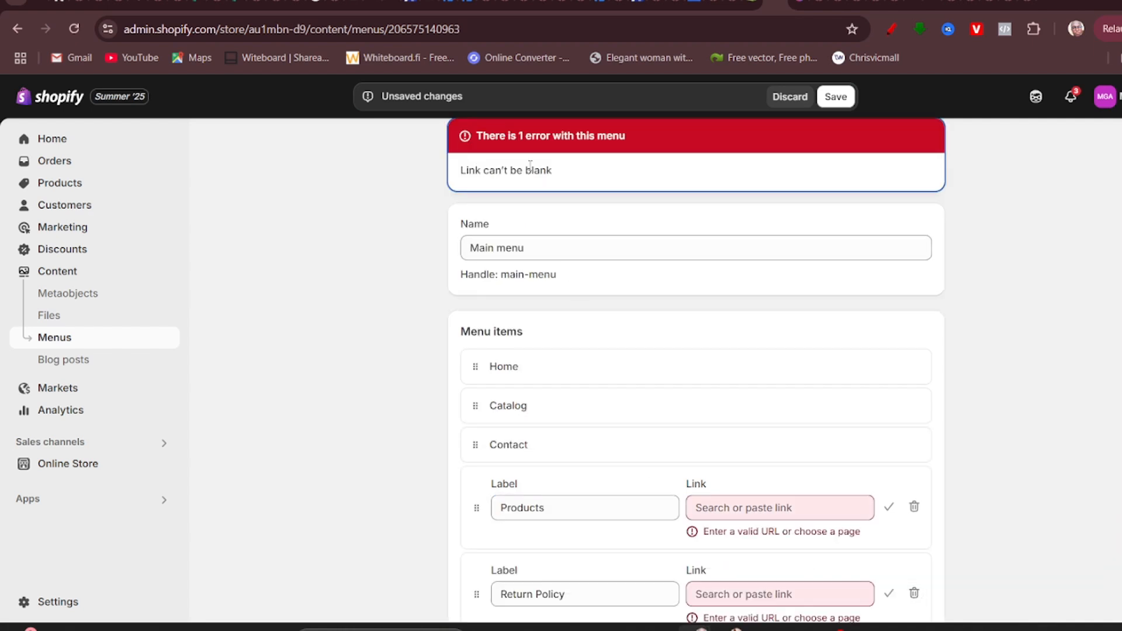
Browse the link options for the Products menu item and open the Products category.
{"action": "scroll", "coordinate": [631, 388], "scroll_direction": "down", "scroll_amount": 2}
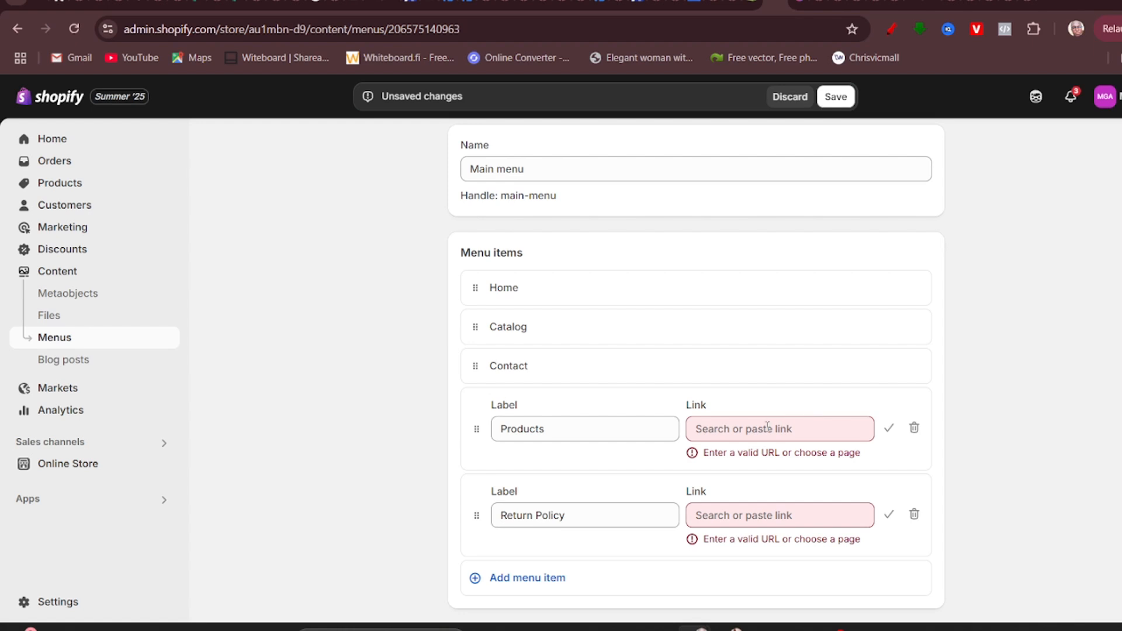
{"action": "left_click", "coordinate": [767, 428]}
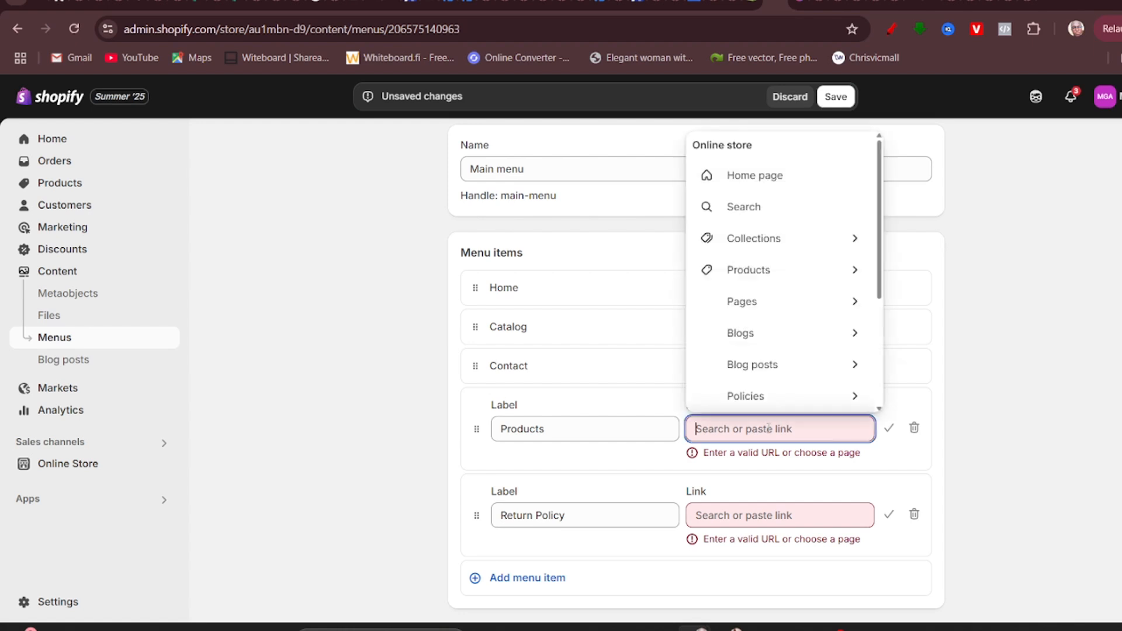
{"action": "left_click", "coordinate": [1014, 408]}
{"action": "key", "text": "Tab"}
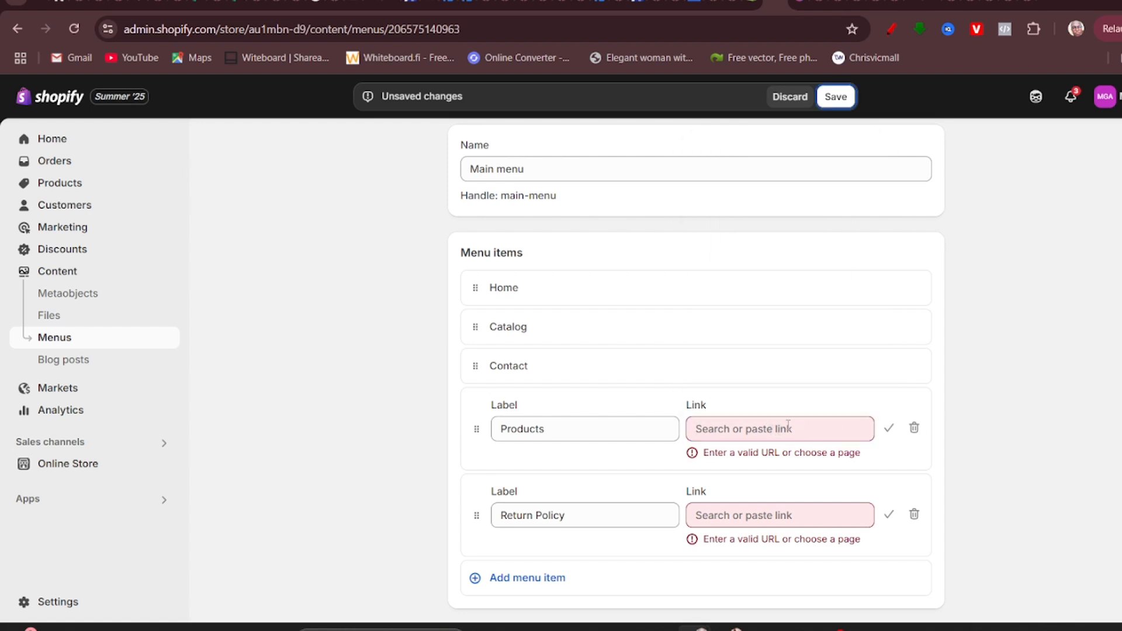
{"action": "left_click", "coordinate": [787, 426]}
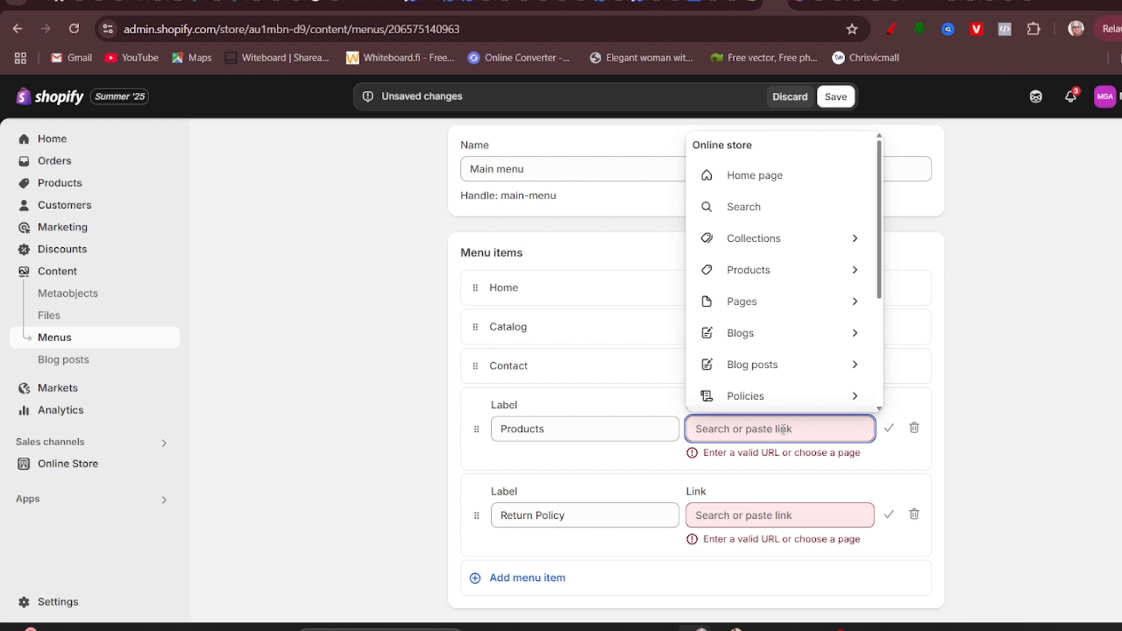
{"action": "left_click", "coordinate": [761, 272]}
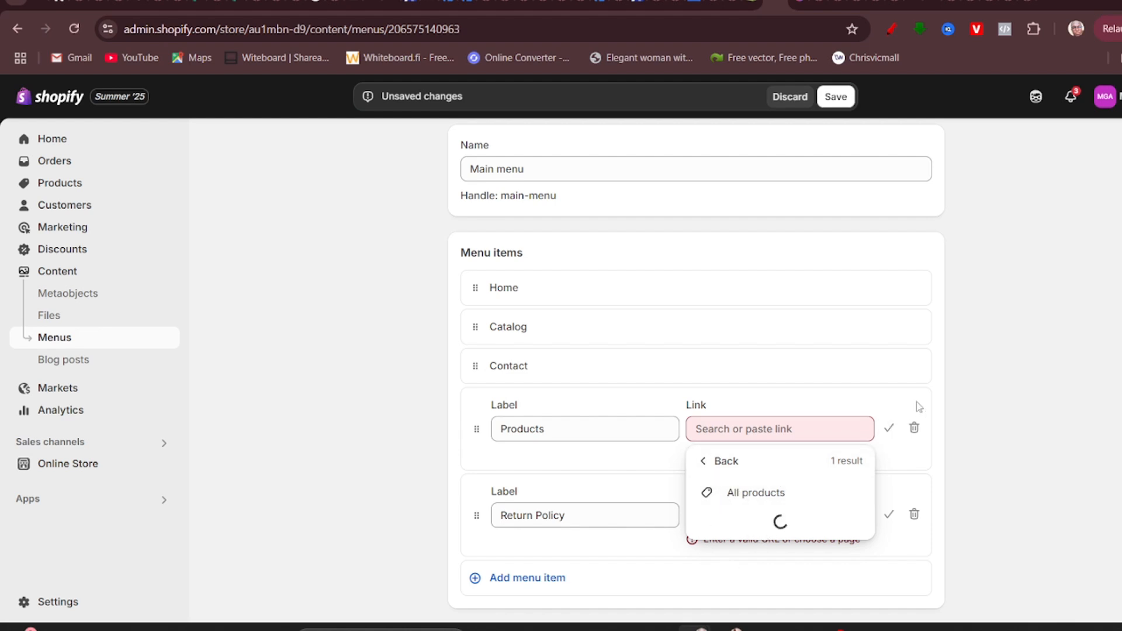
Remove the Products and Return Policy items from the Main menu.
{"action": "left_click", "coordinate": [914, 427]}
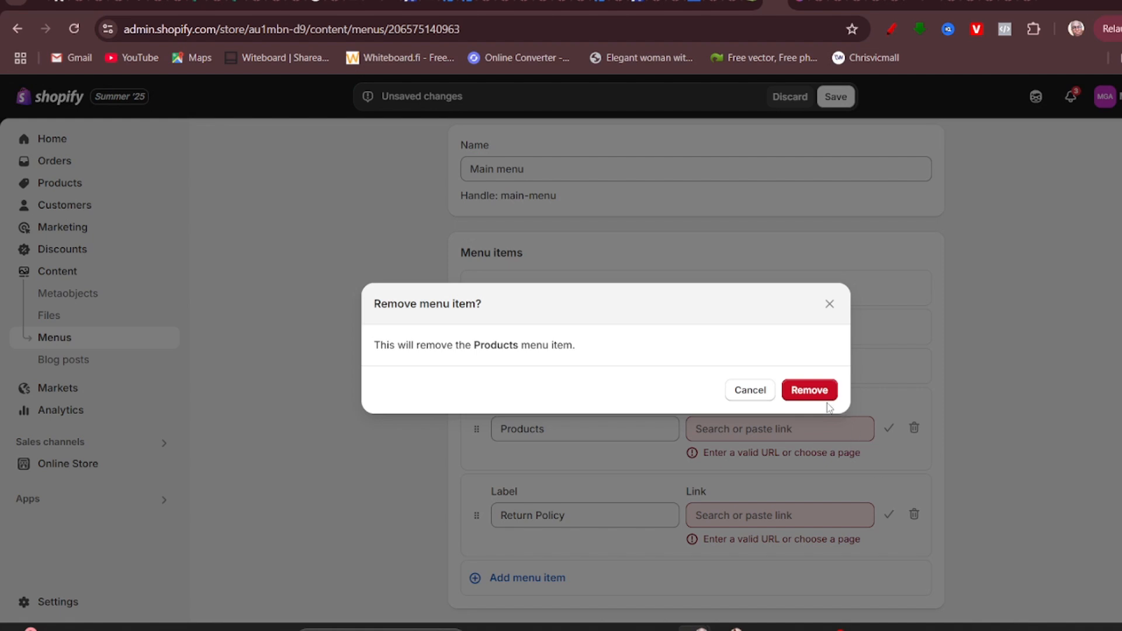
{"action": "left_click", "coordinate": [826, 402]}
{"action": "left_click", "coordinate": [913, 467]}
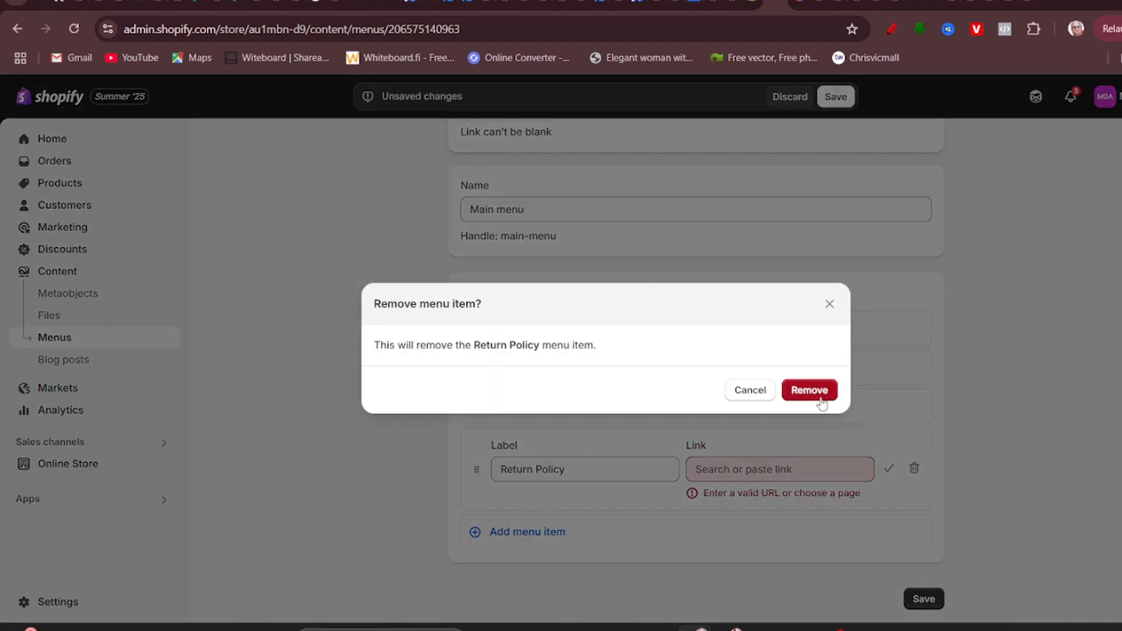
{"action": "left_click", "coordinate": [820, 400]}
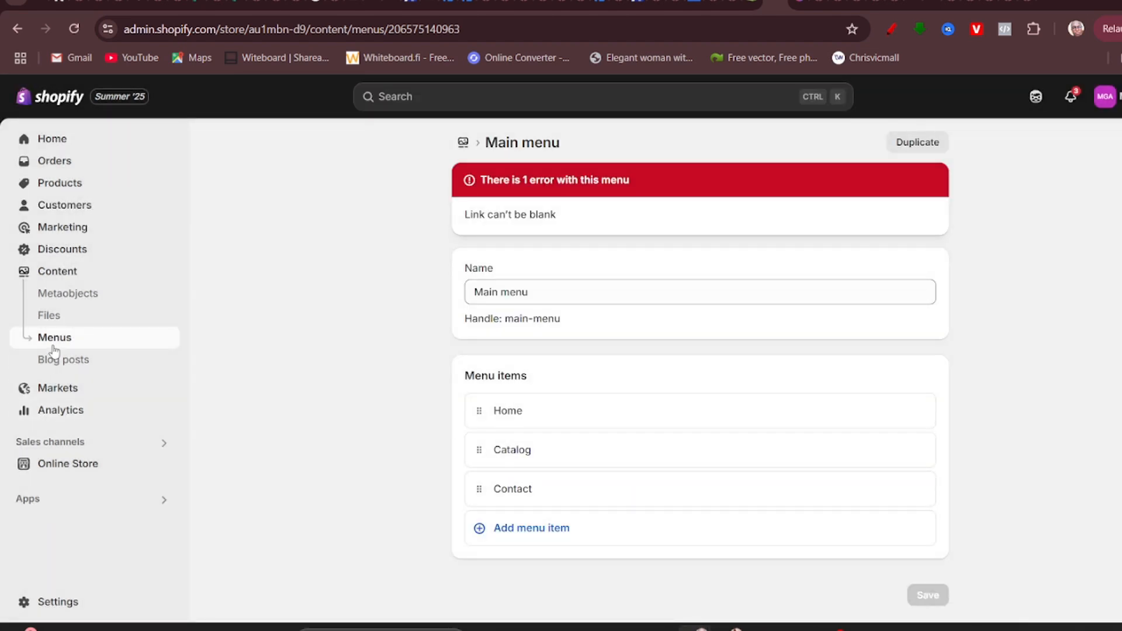
Open the Blog posts page and start a new blog post to look over its title, content and settings fields.
{"action": "left_click", "coordinate": [54, 367]}
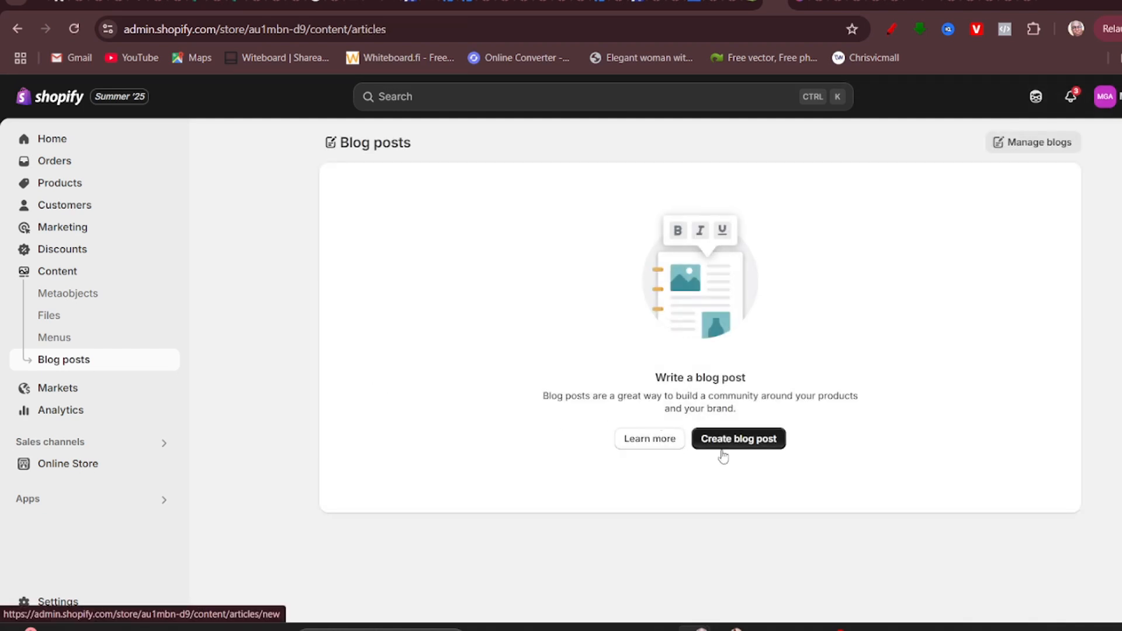
{"action": "left_click", "coordinate": [729, 448]}
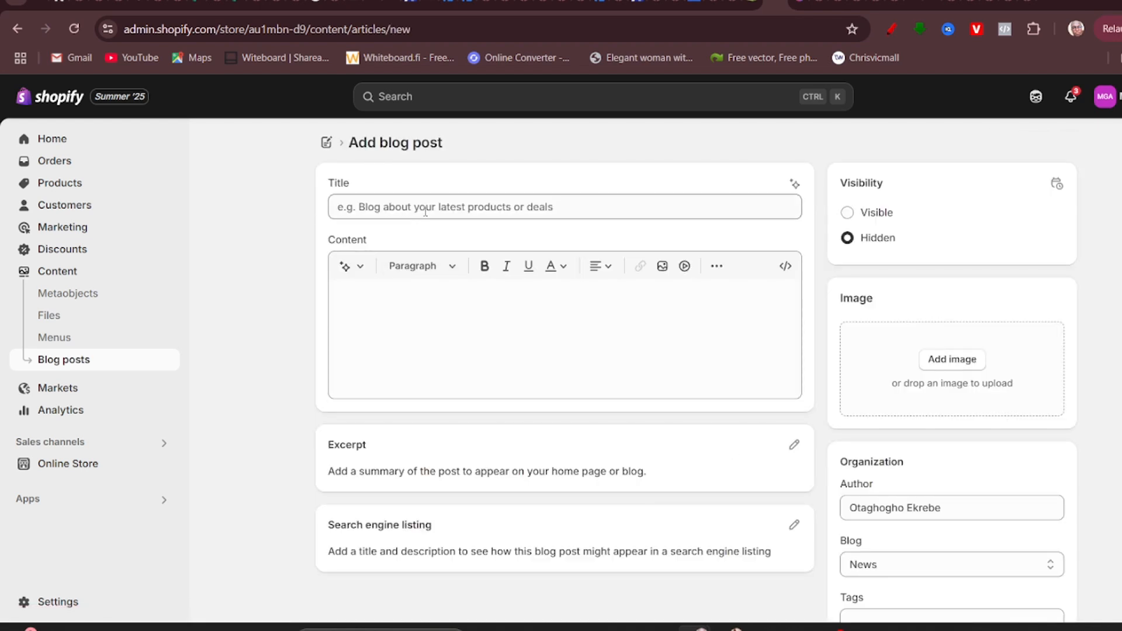
{"action": "left_click", "coordinate": [426, 212]}
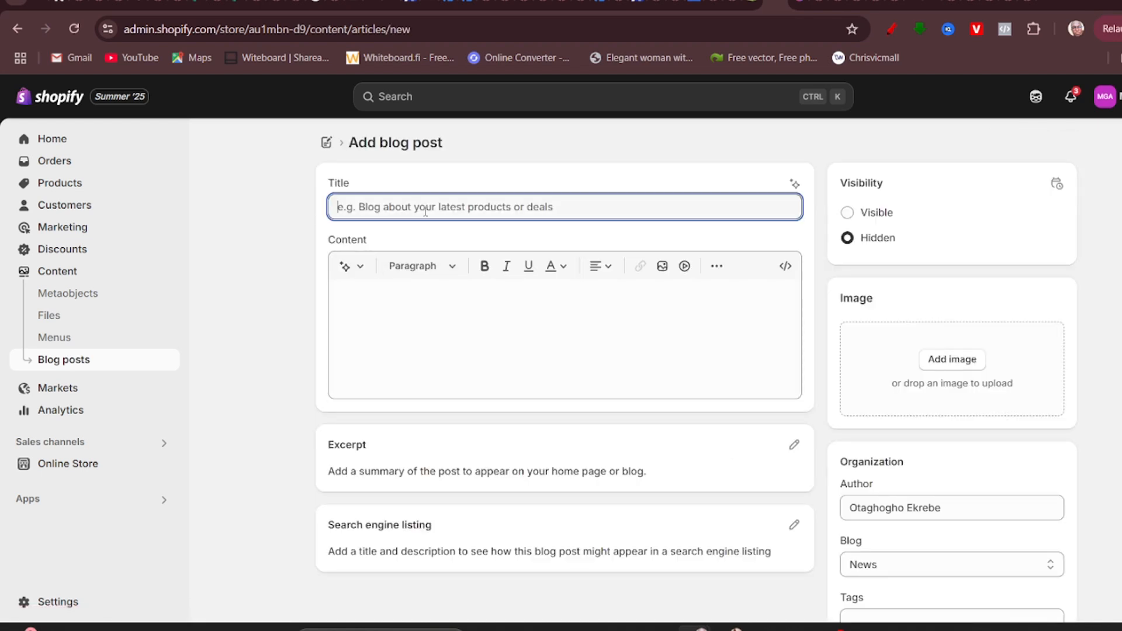
{"action": "left_click", "coordinate": [419, 309]}
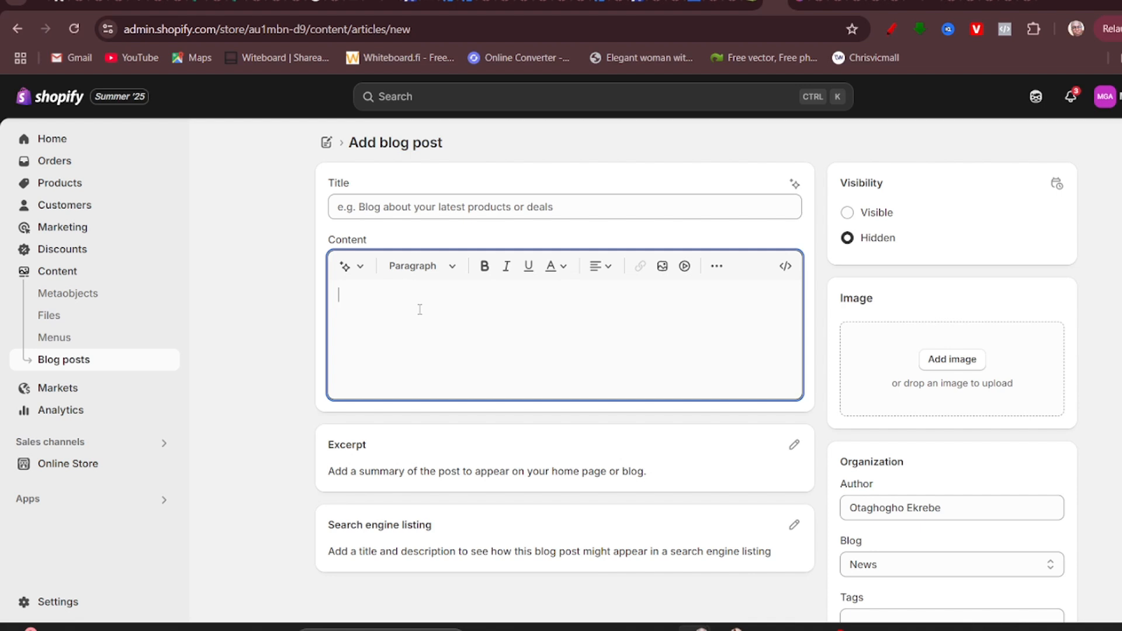
{"action": "scroll", "coordinate": [420, 307], "scroll_direction": "down", "scroll_amount": 1}
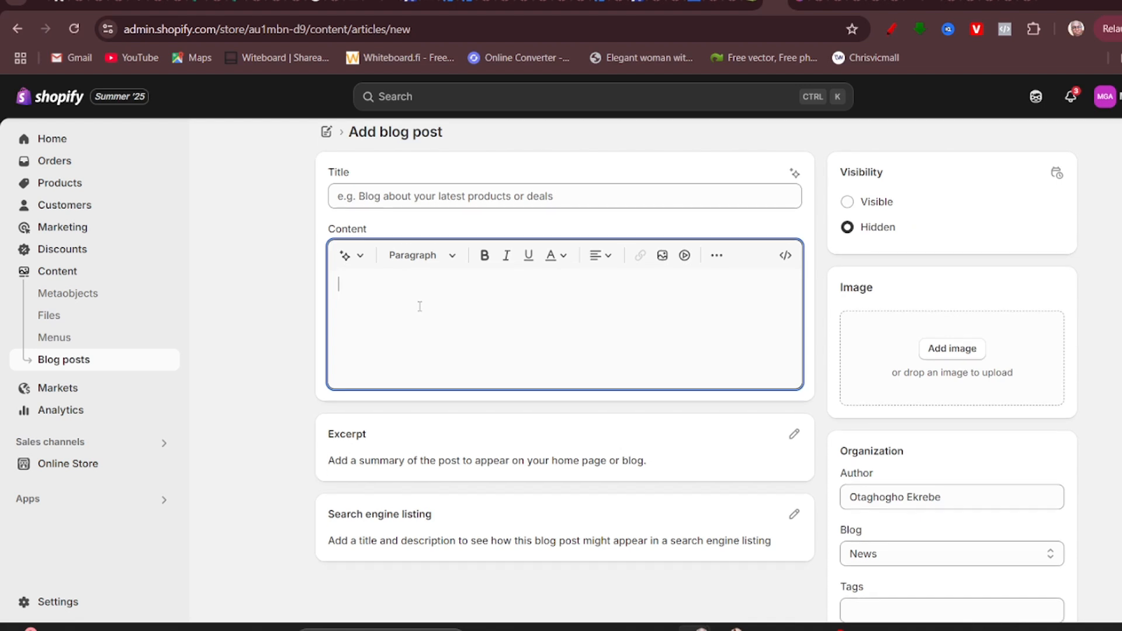
{"action": "scroll", "coordinate": [420, 309], "scroll_direction": "down", "scroll_amount": 1}
{"action": "scroll", "coordinate": [419, 321], "scroll_direction": "up", "scroll_amount": 2}
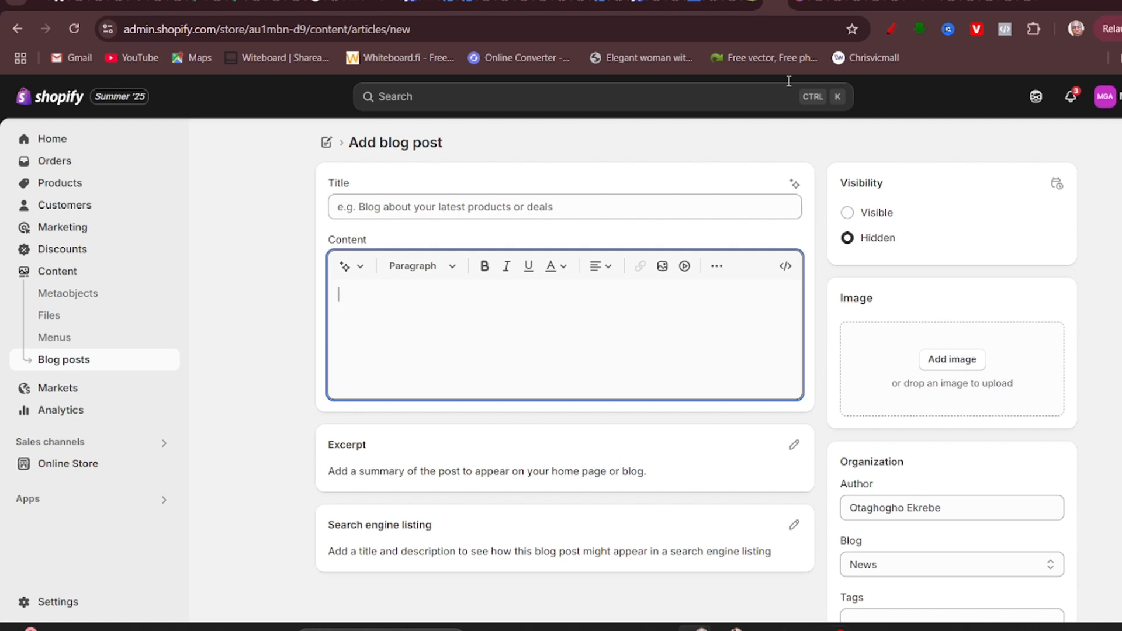
Switch to the Payoneer browser tab and search Google for "aiwismind".
{"action": "left_click", "coordinate": [801, 3]}
{"action": "left_click", "coordinate": [707, 25]}
{"action": "type", "text": "aiwis"}
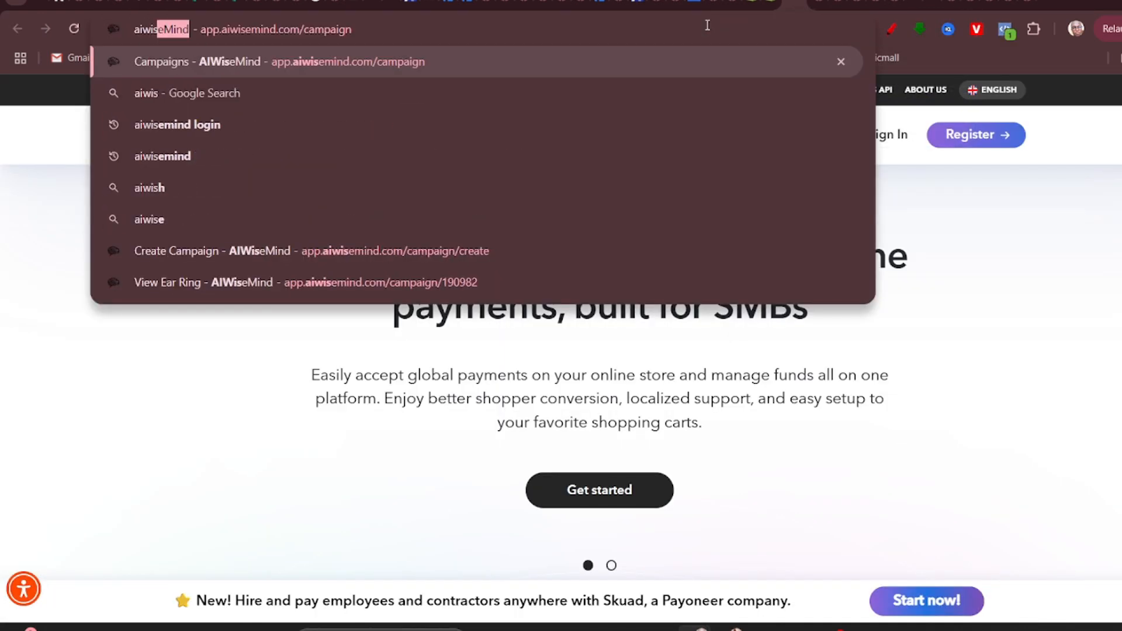
{"action": "type", "text": "mind"}
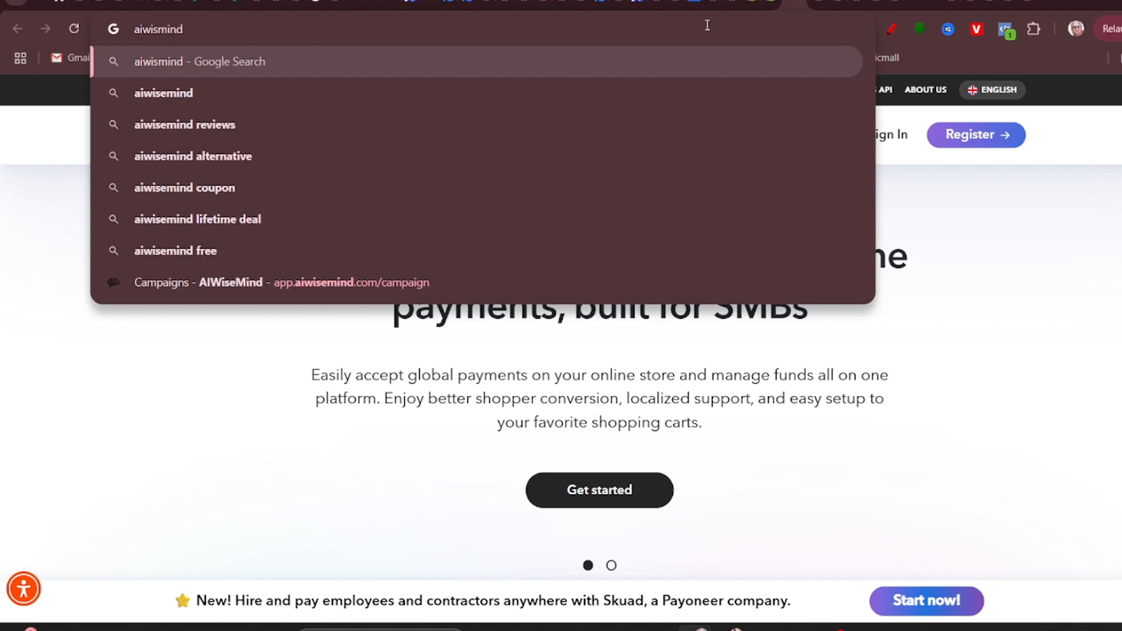
{"action": "key", "text": "Return"}
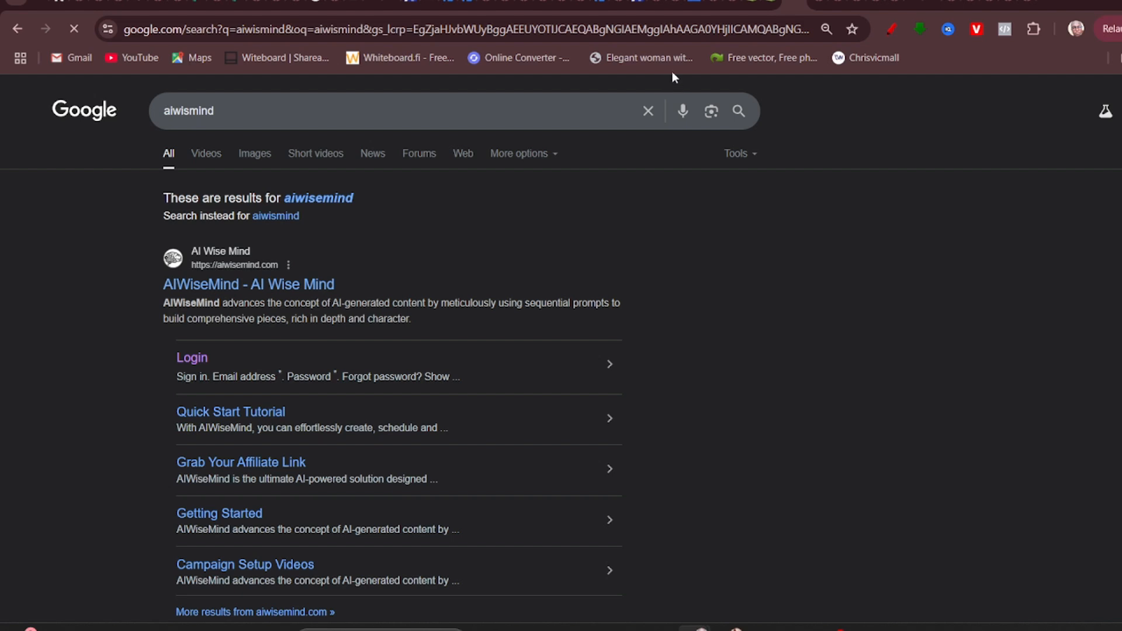
Switch back to the Shopify blog post tab and annotate "$5" over the empty content area.
{"action": "left_click", "coordinate": [768, 5]}
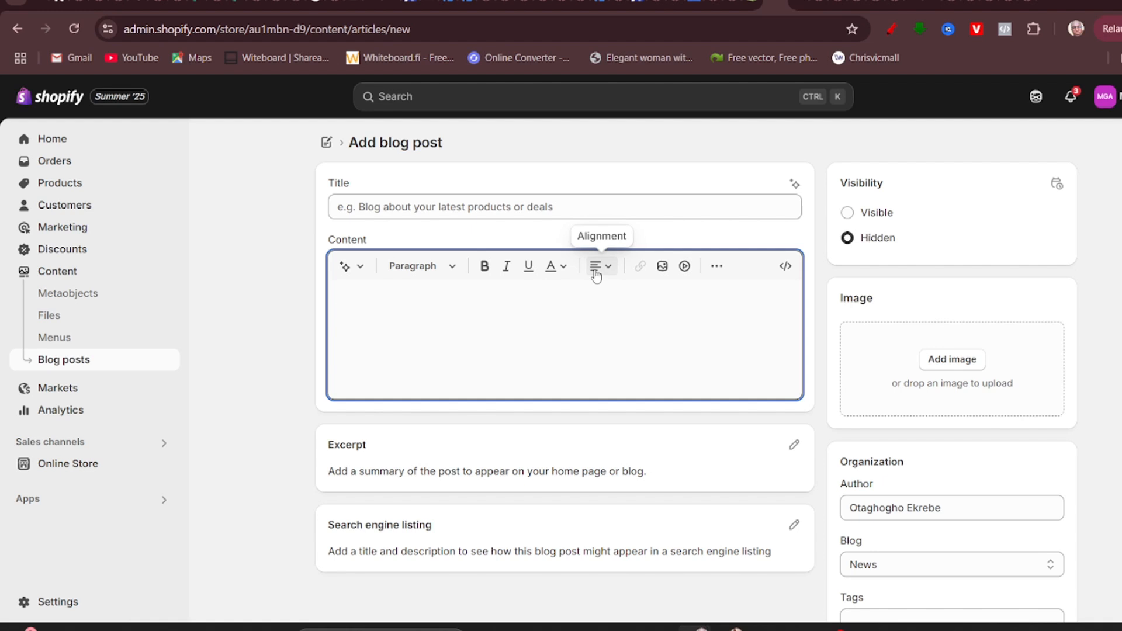
{"action": "key", "text": "alt+1"}
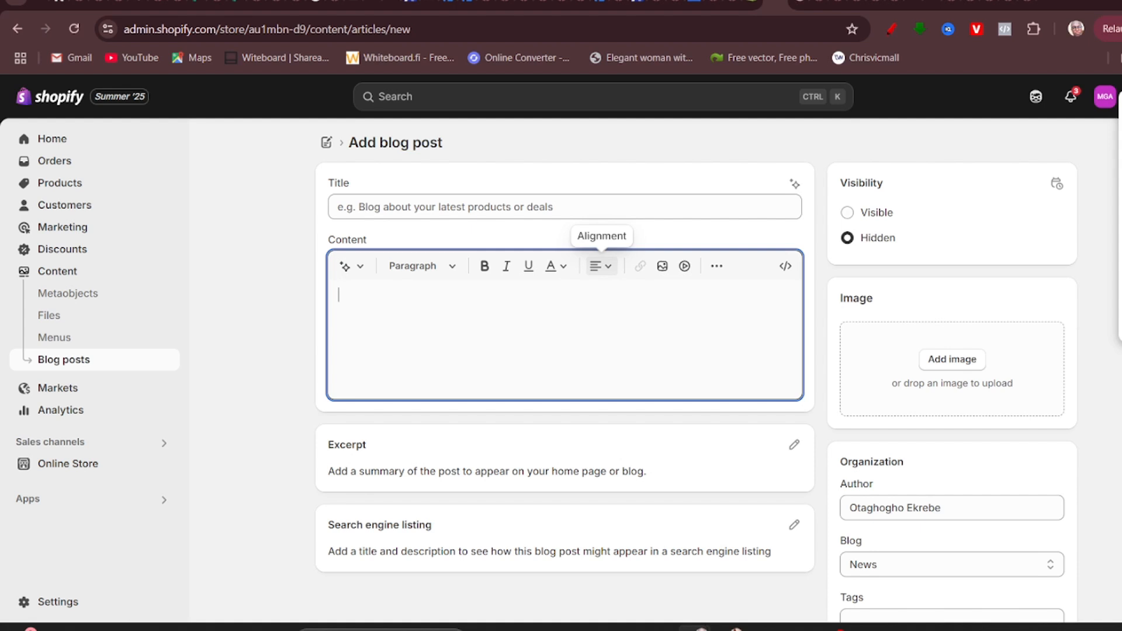
{"action": "mouse_move", "coordinate": [426, 319]}
{"action": "left_mouse_down"}
{"action": "mouse_move", "coordinate": [423, 387]}
{"action": "mouse_move", "coordinate": [412, 355]}
{"action": "left_mouse_up"}
{"action": "left_click_drag", "start_coordinate": [453, 290], "coordinate": [413, 416]}
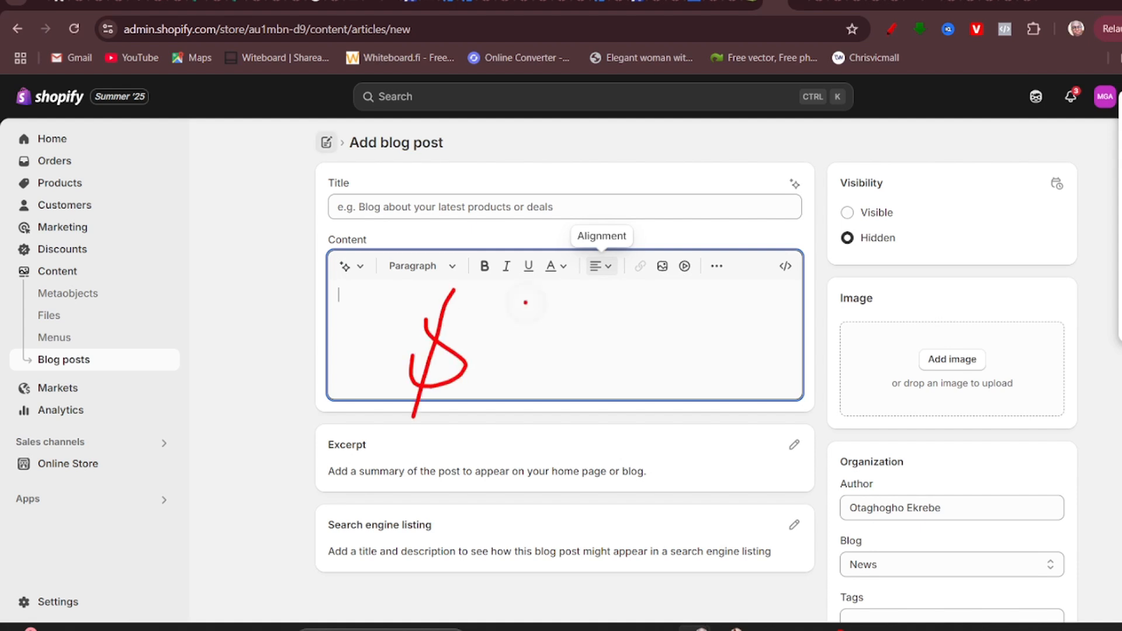
{"action": "mouse_move", "coordinate": [526, 303]}
{"action": "left_mouse_down"}
{"action": "mouse_move", "coordinate": [503, 415]}
{"action": "mouse_move", "coordinate": [618, 298]}
{"action": "left_mouse_up"}
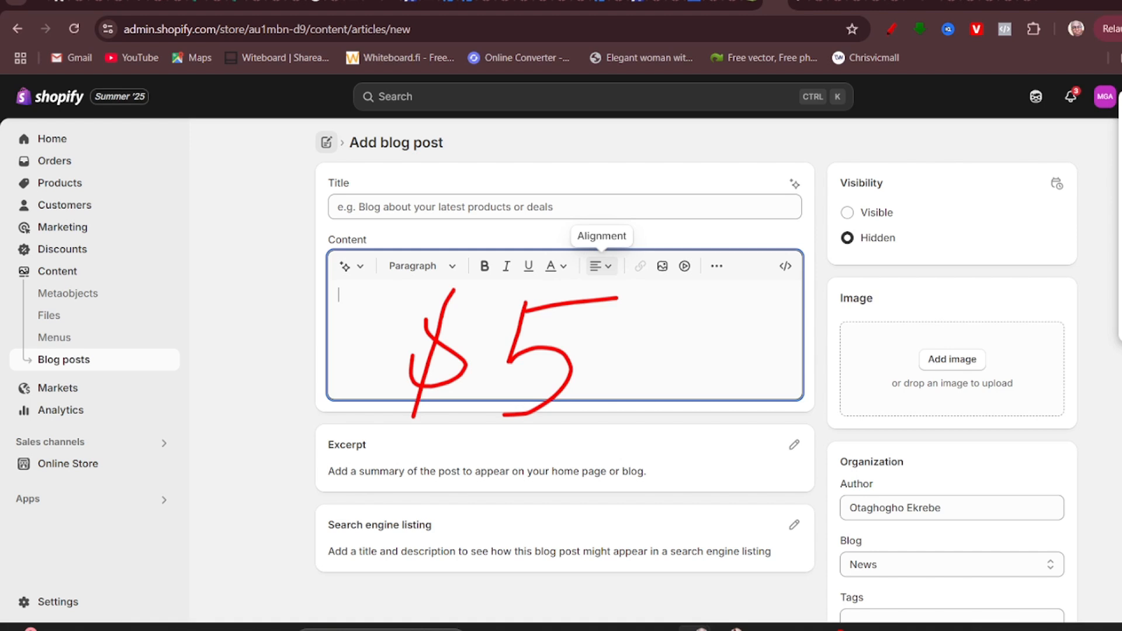
Title the new blog post "Top 10 glasses for the summer".
{"action": "left_click", "coordinate": [473, 213]}
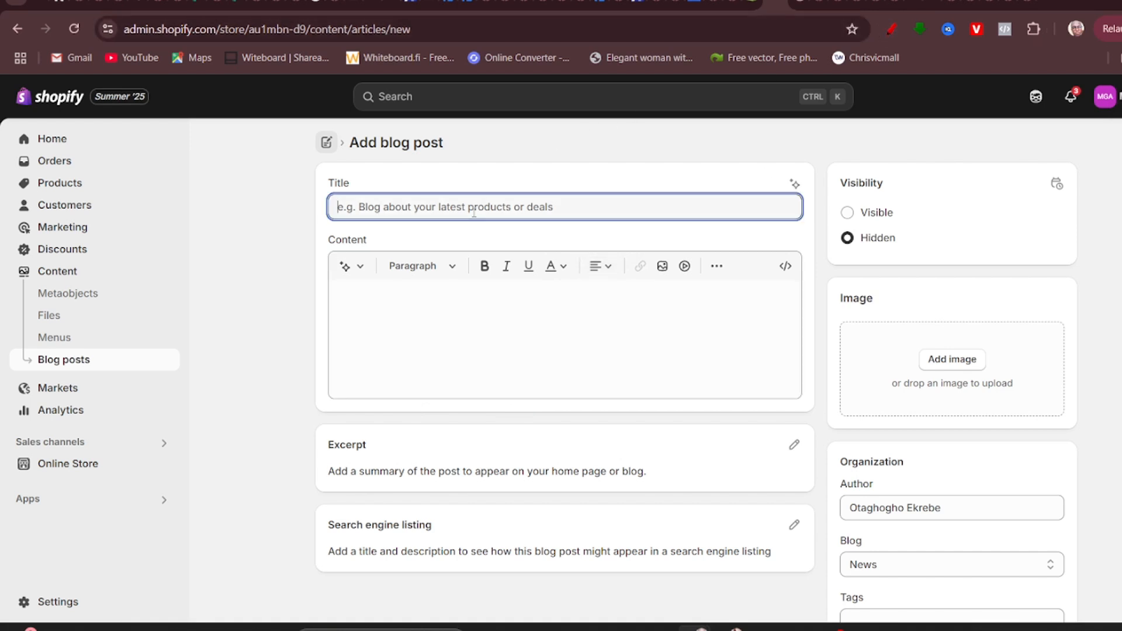
{"action": "type", "text": "Top 10"}
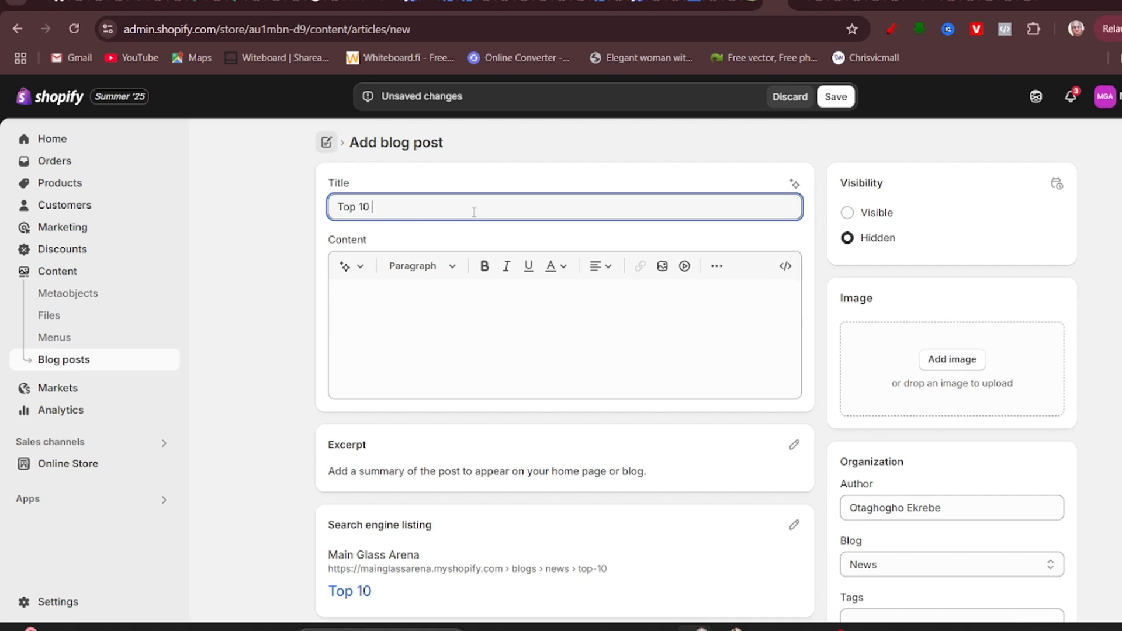
{"action": "type", "text": " glasses"}
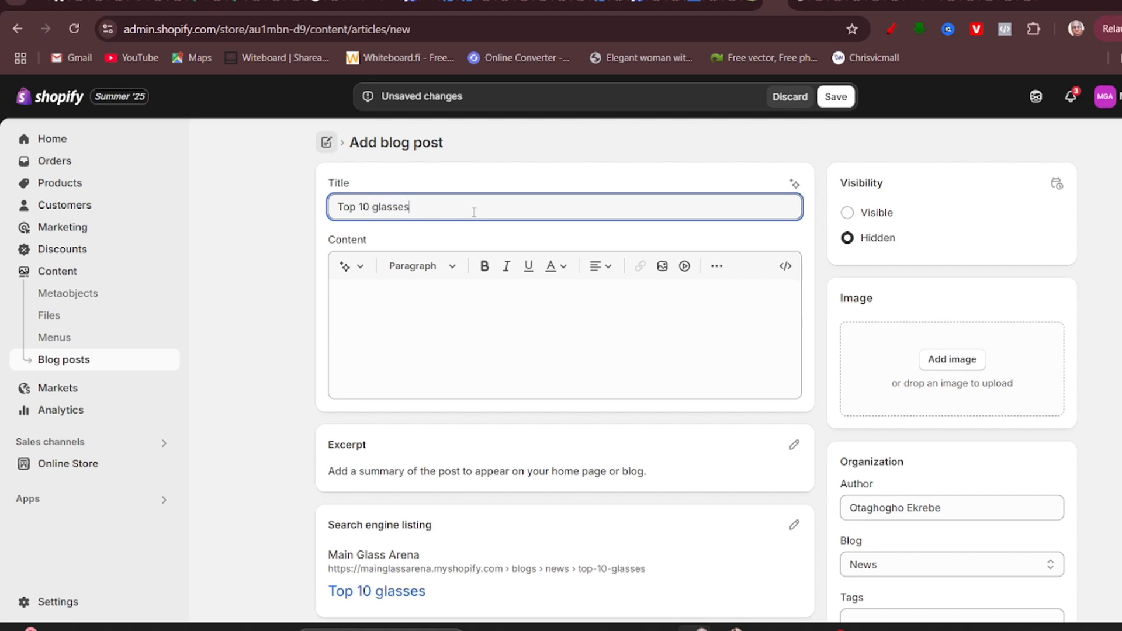
{"action": "type", "text": " for the summer"}
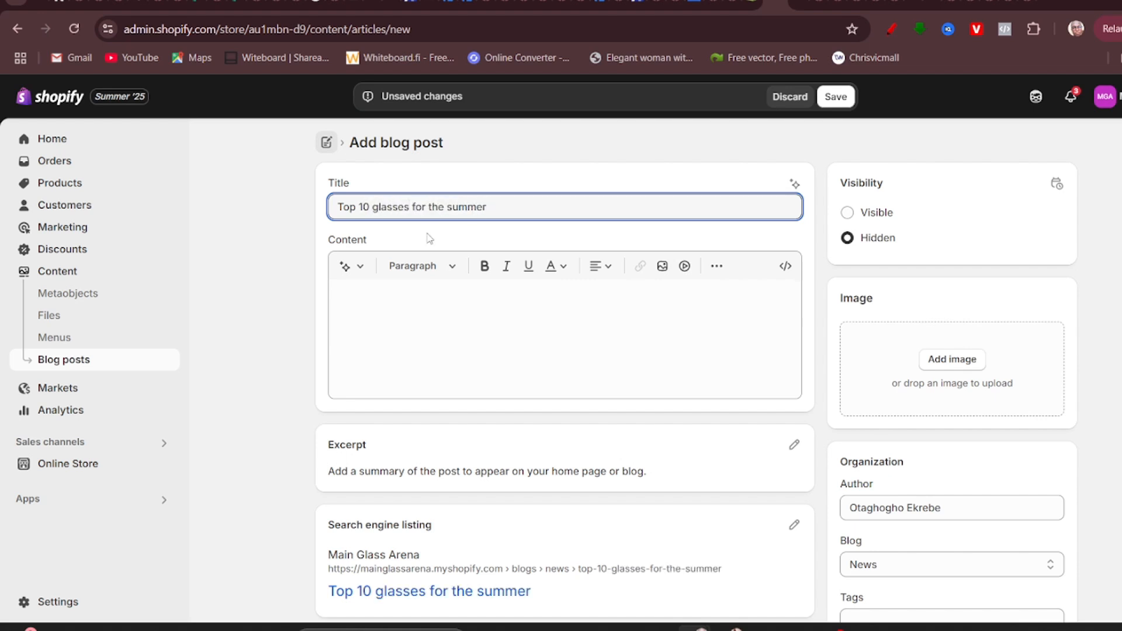
Add four lines numbered 1 to 4 to the blog post content, with a period after the 1.
{"action": "left_click", "coordinate": [420, 311]}
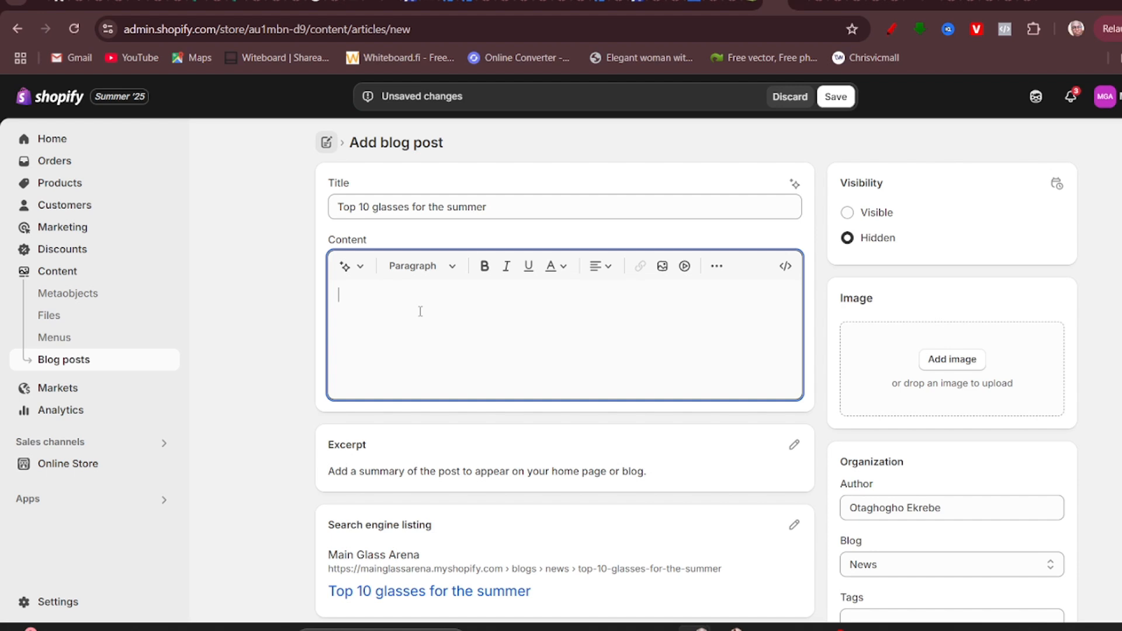
{"action": "type", "text": "1"}
{"action": "key", "text": "Return"}
{"action": "type", "text": "2"}
{"action": "key", "text": "Return"}
{"action": "type", "text": "3"}
{"action": "key", "text": "Return"}
{"action": "type", "text": "4"}
{"action": "type", "text": "."}
Switch to the DeepSeek chat tab, try to reload the page, and return to the Shopify blog post.
{"action": "left_click", "coordinate": [79, 8]}
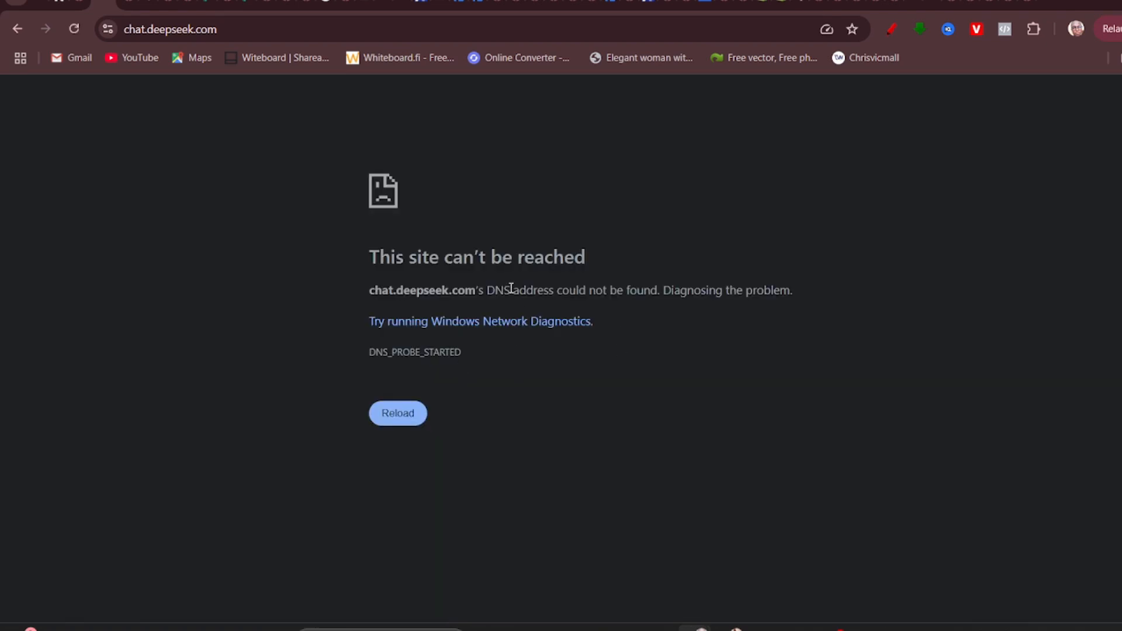
{"action": "left_click", "coordinate": [398, 422]}
{"action": "left_click", "coordinate": [66, 37]}
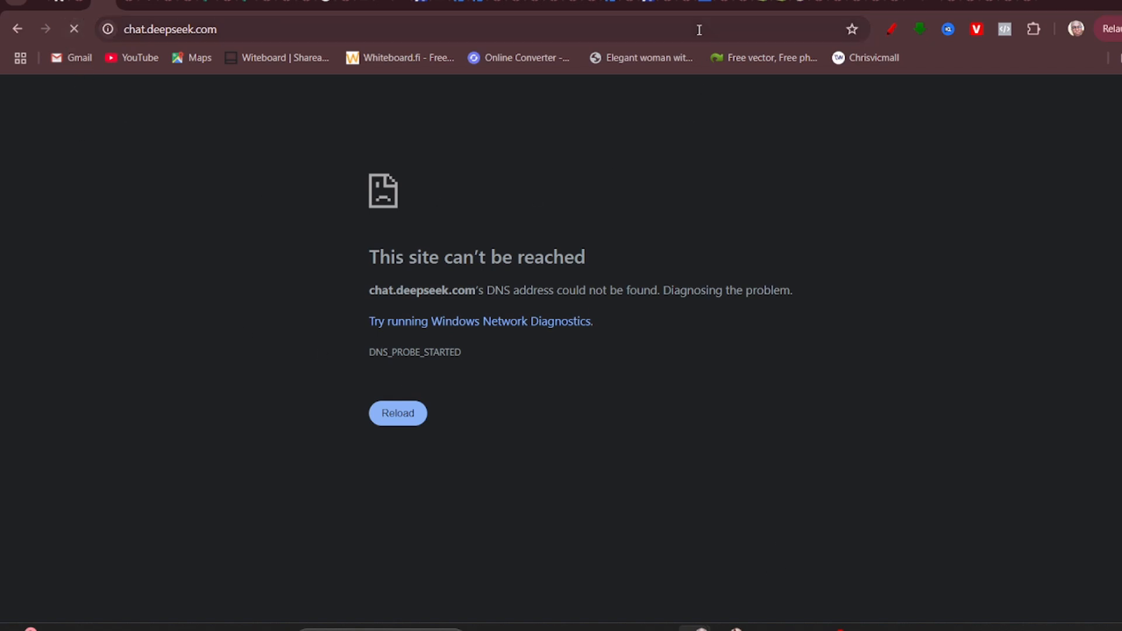
{"action": "left_click", "coordinate": [783, 6]}
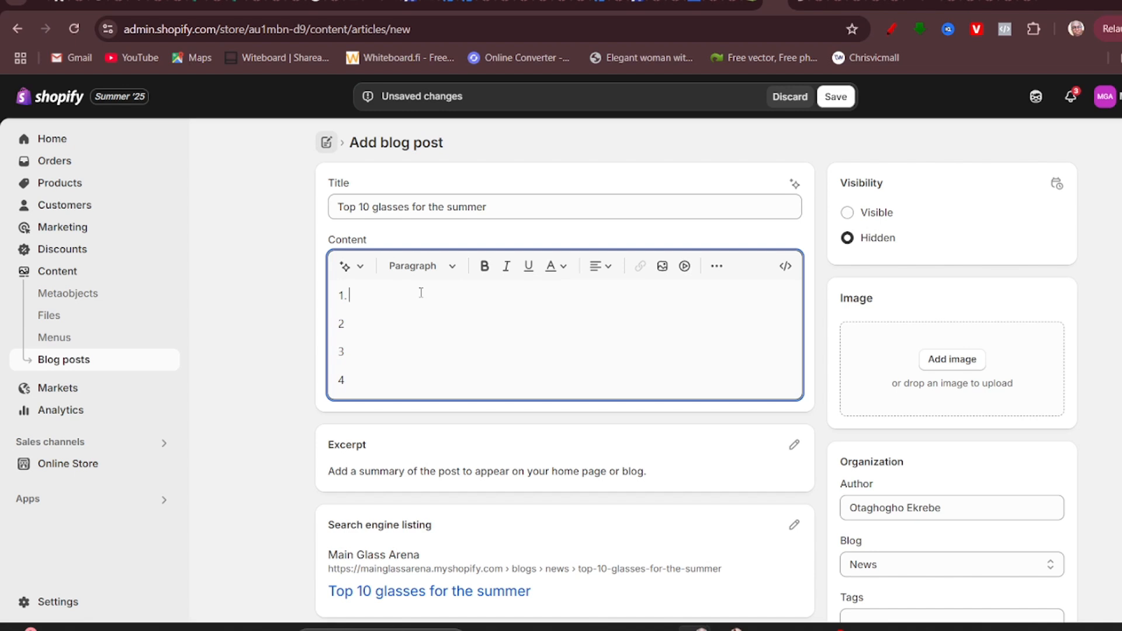
Write "rayban is a good option for this summer because of the slick desgin and blah blah blah" on line 1.
{"action": "type", "text": "rayban us"}
{"action": "key", "text": "BackSpace"}
{"action": "key", "text": "BackSpace"}
{"action": "type", "text": "is a good i"}
{"action": "key", "text": "BackSpace"}
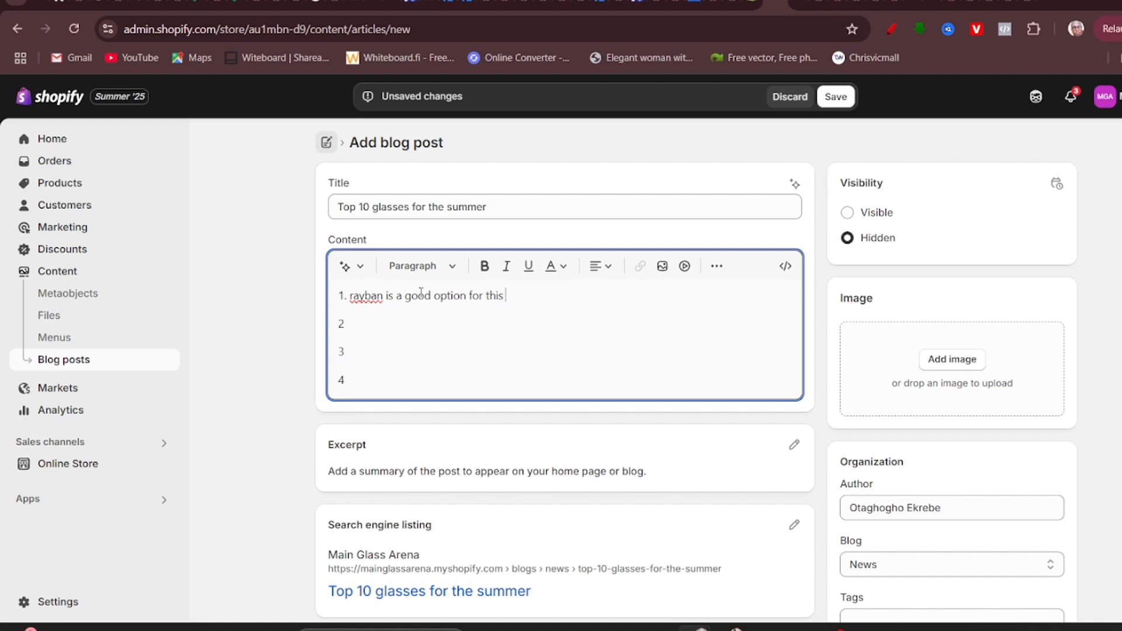
{"action": "type", "text": "ummer because of the sl"}
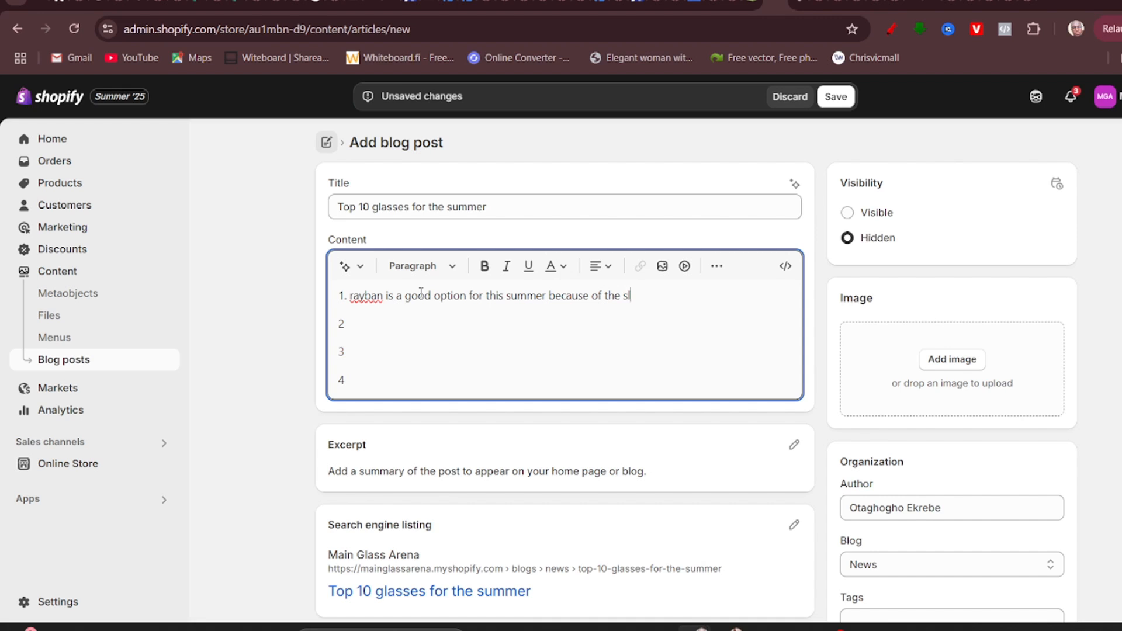
{"action": "type", "text": "ick desgin and blah blah "}
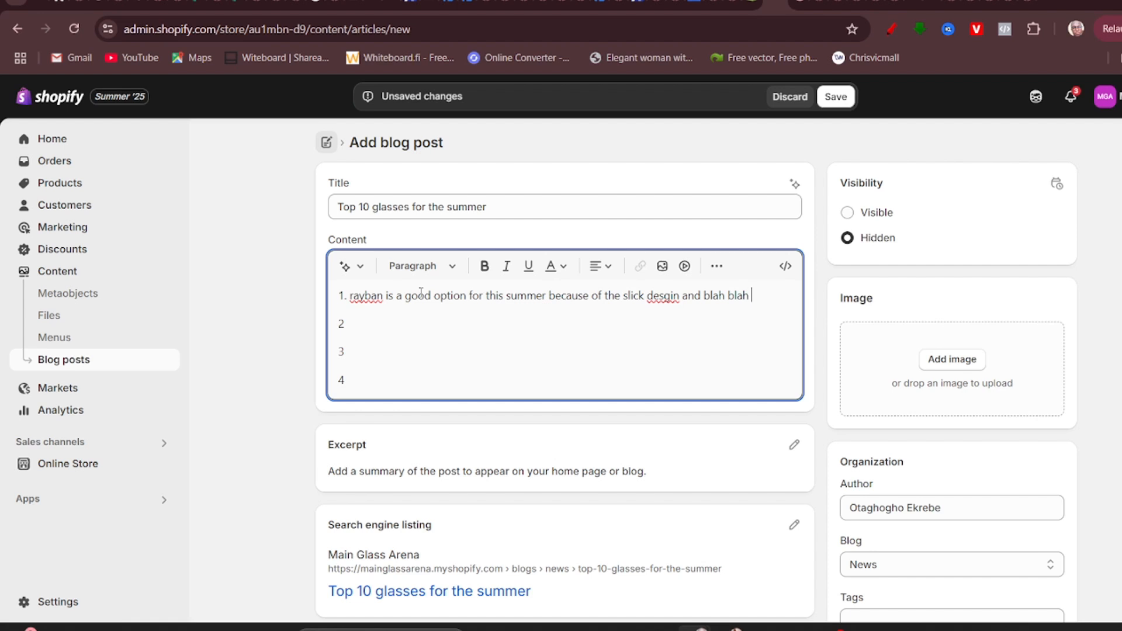
{"action": "type", "text": "blah"}
Look at the link options for the words "because of the" in line 1 and close them without inserting a link.
{"action": "left_click_drag", "start_coordinate": [548, 296], "coordinate": [629, 296]}
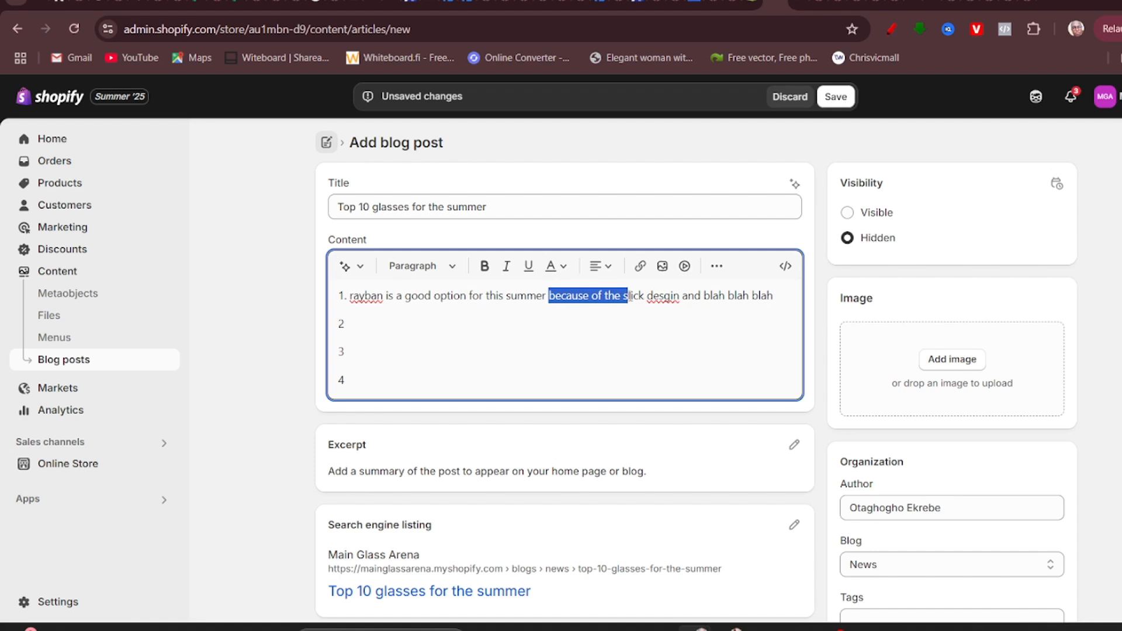
{"action": "left_click", "coordinate": [639, 267]}
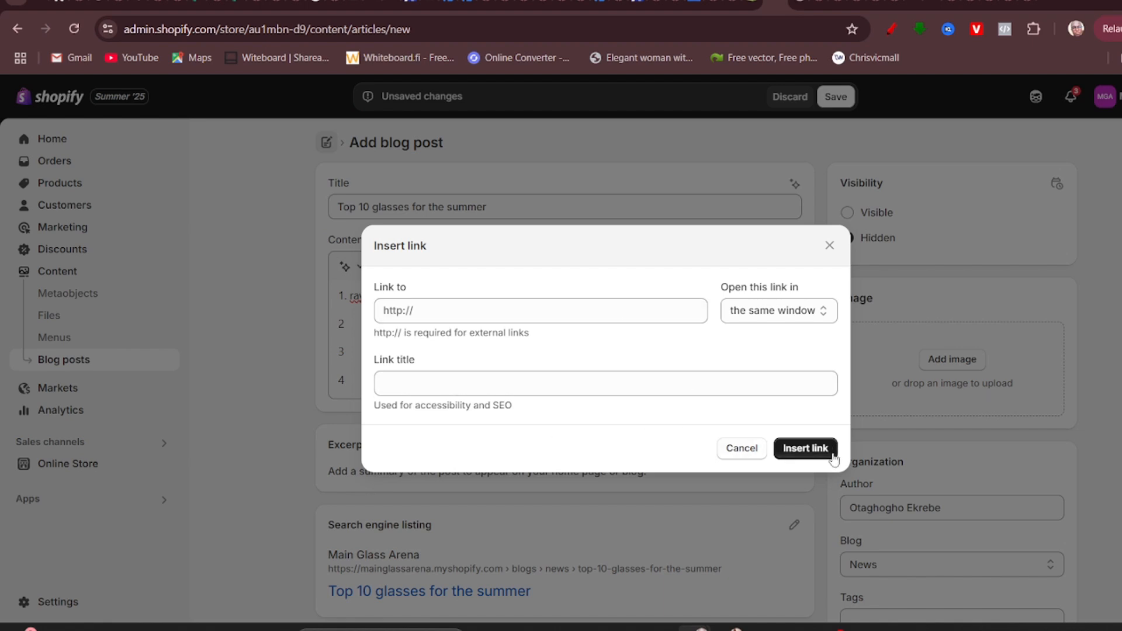
{"action": "left_click", "coordinate": [830, 246]}
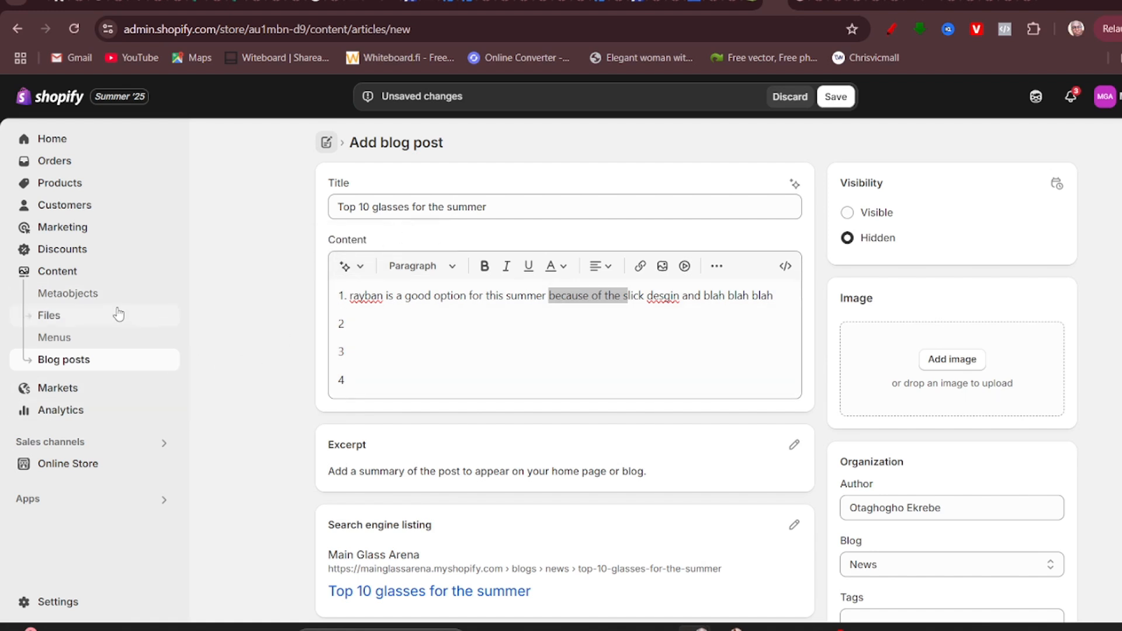
Save the blog post and open the Markets page.
{"action": "left_click", "coordinate": [61, 393]}
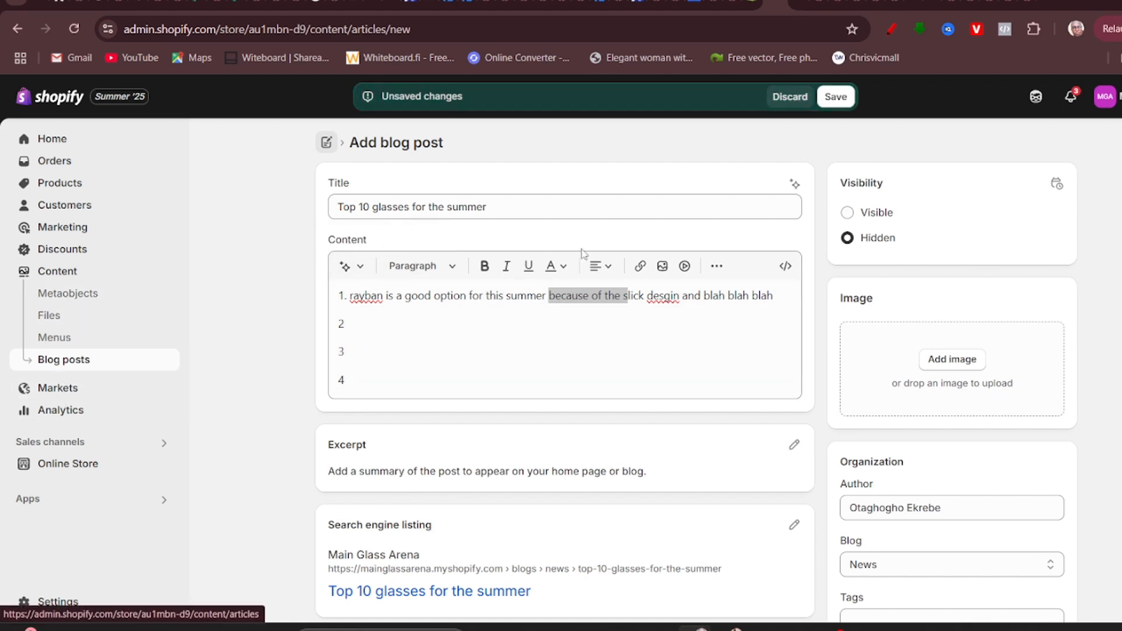
{"action": "left_click", "coordinate": [833, 98]}
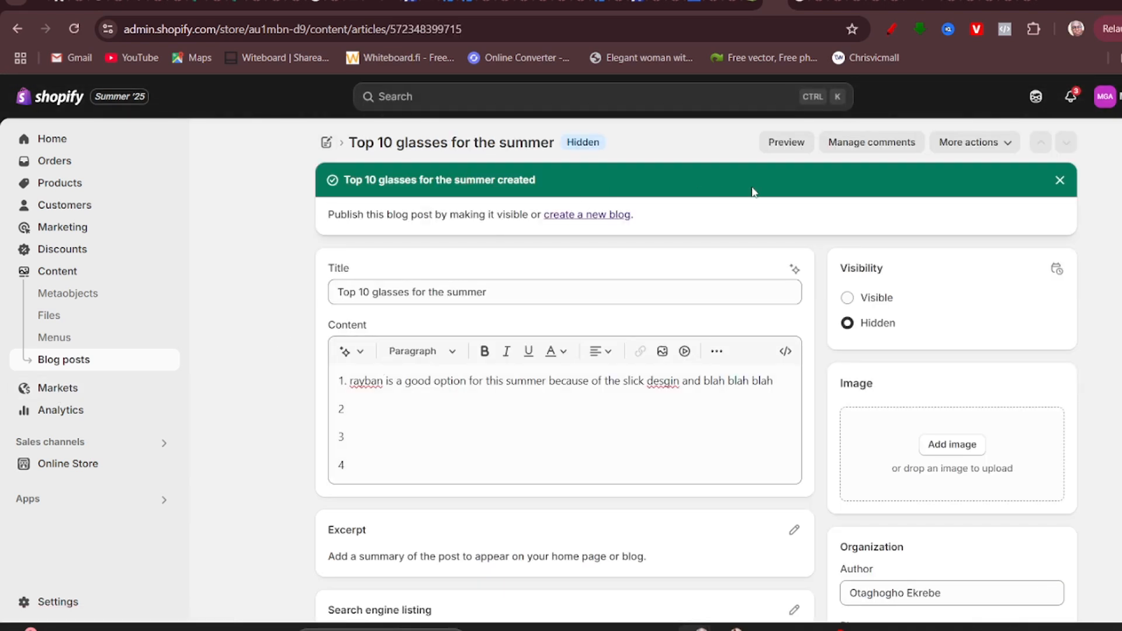
{"action": "left_click", "coordinate": [59, 388]}
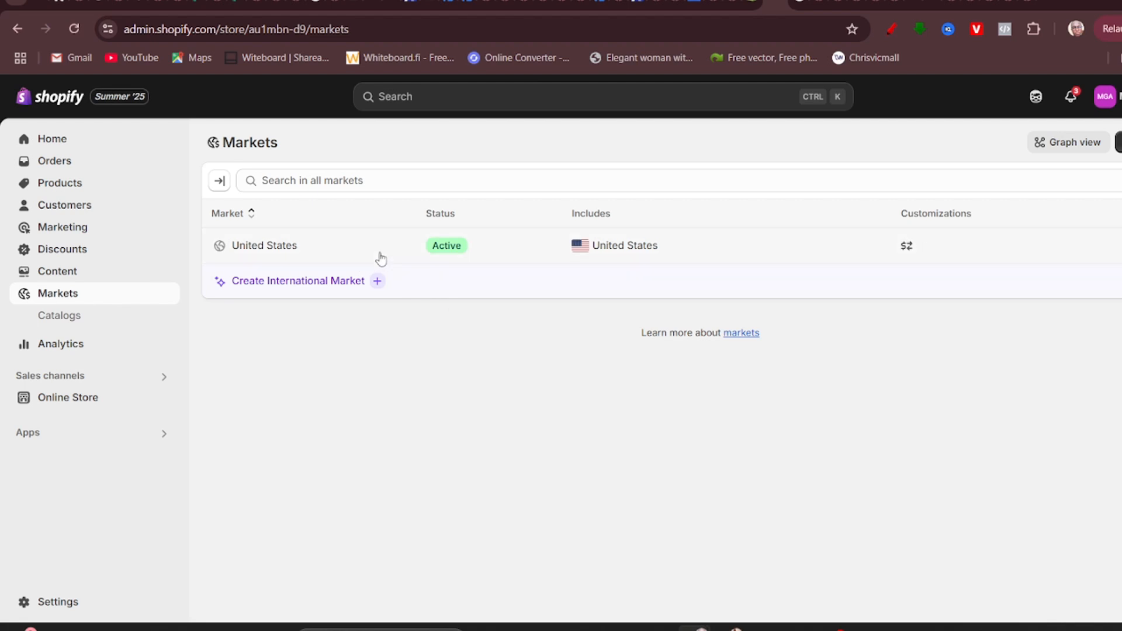
Start creating an International market and look over its name, status options and included regions.
{"action": "left_click", "coordinate": [347, 281]}
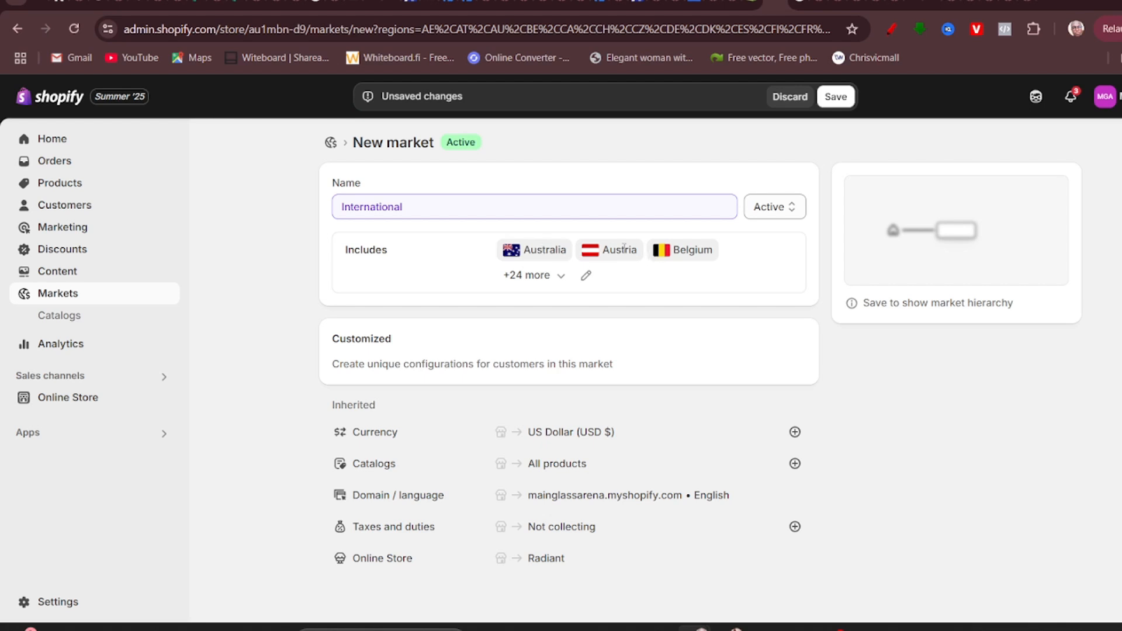
{"action": "left_click", "coordinate": [540, 212]}
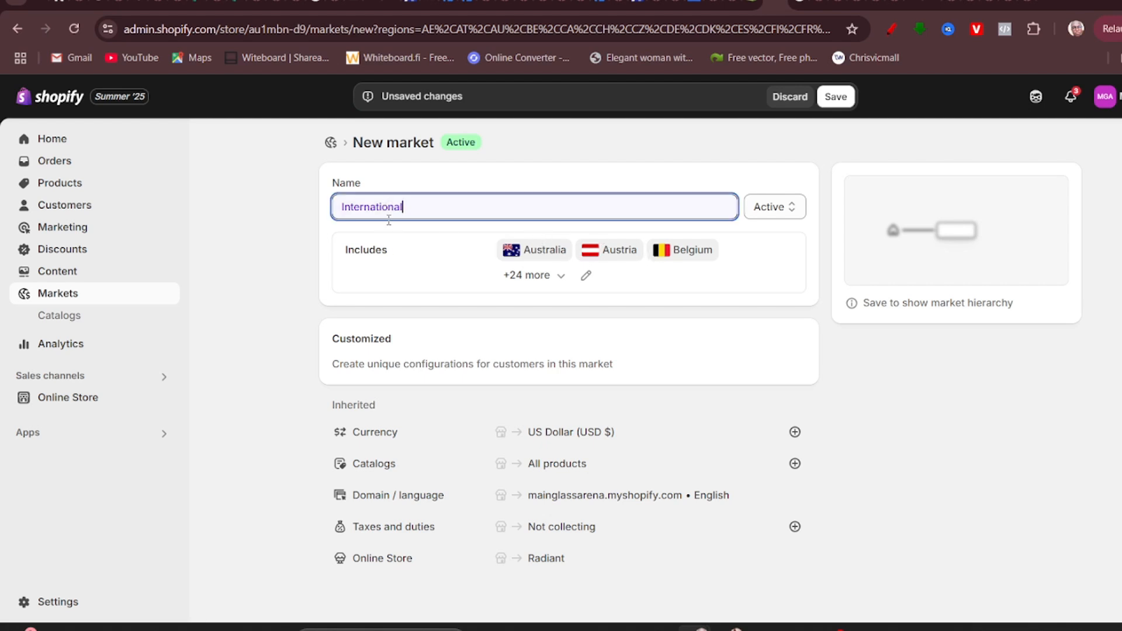
{"action": "left_click", "coordinate": [769, 215]}
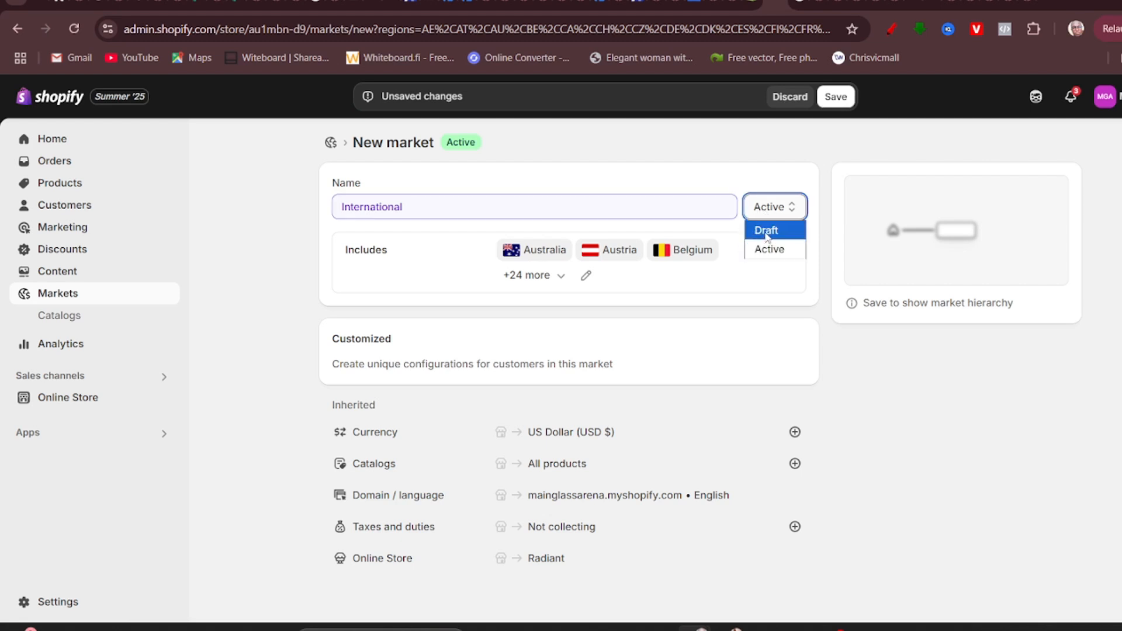
{"action": "left_click", "coordinate": [549, 276]}
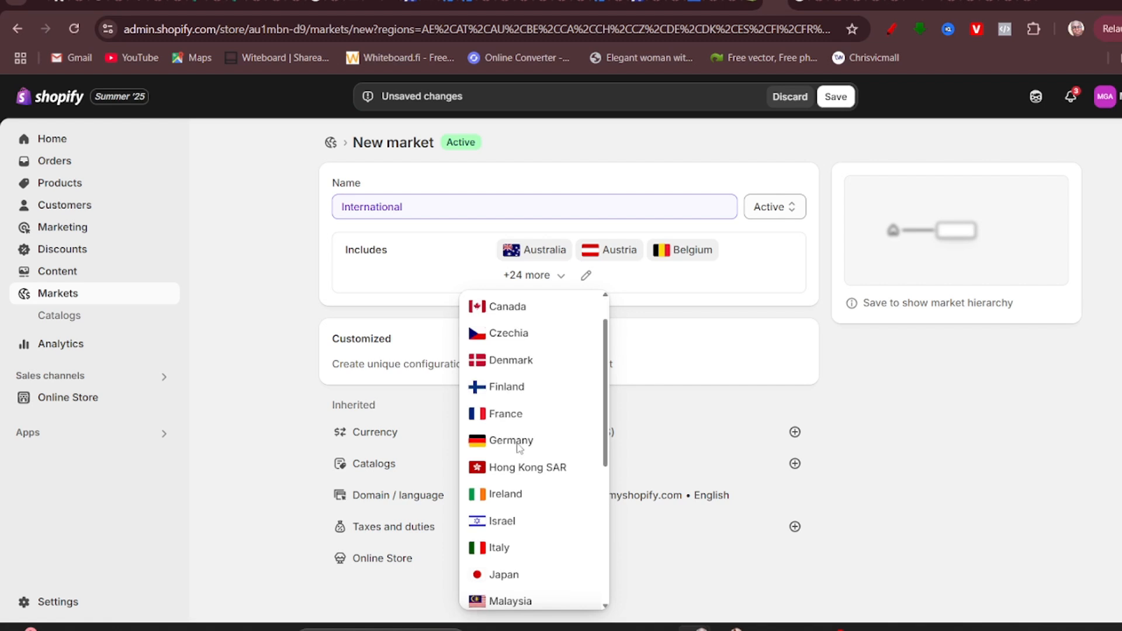
{"action": "scroll", "coordinate": [514, 461], "scroll_direction": "down", "scroll_amount": 2}
{"action": "scroll", "coordinate": [507, 497], "scroll_direction": "up", "scroll_amount": 2}
{"action": "scroll", "coordinate": [520, 526], "scroll_direction": "down", "scroll_amount": 5}
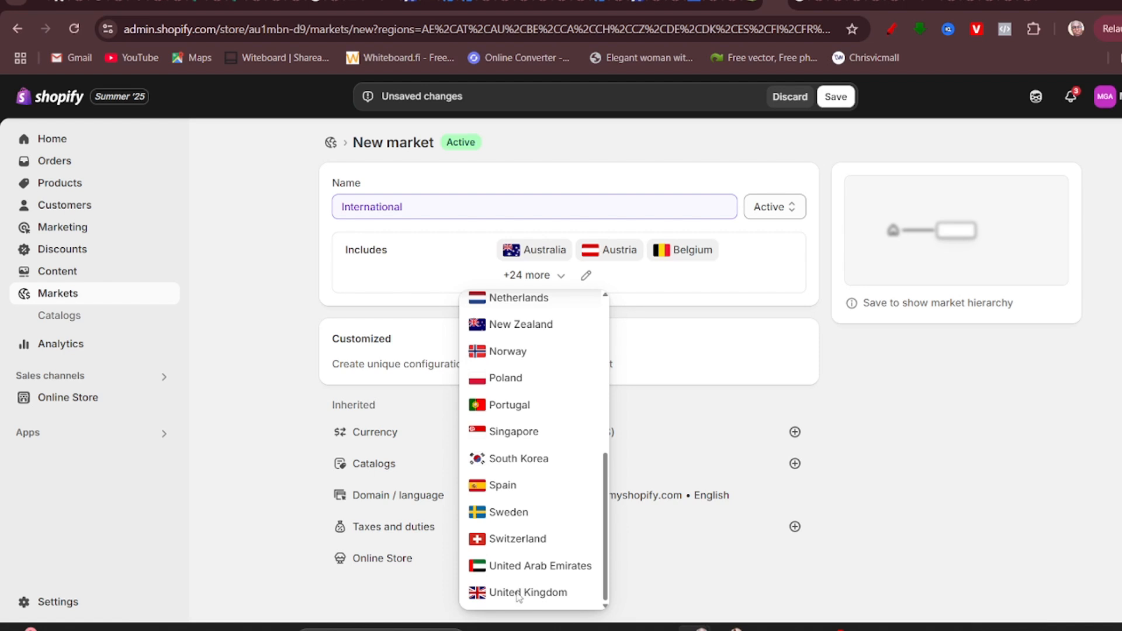
Remove the United Arab Emirates from the International market's included regions and save the market.
{"action": "left_click", "coordinate": [585, 275]}
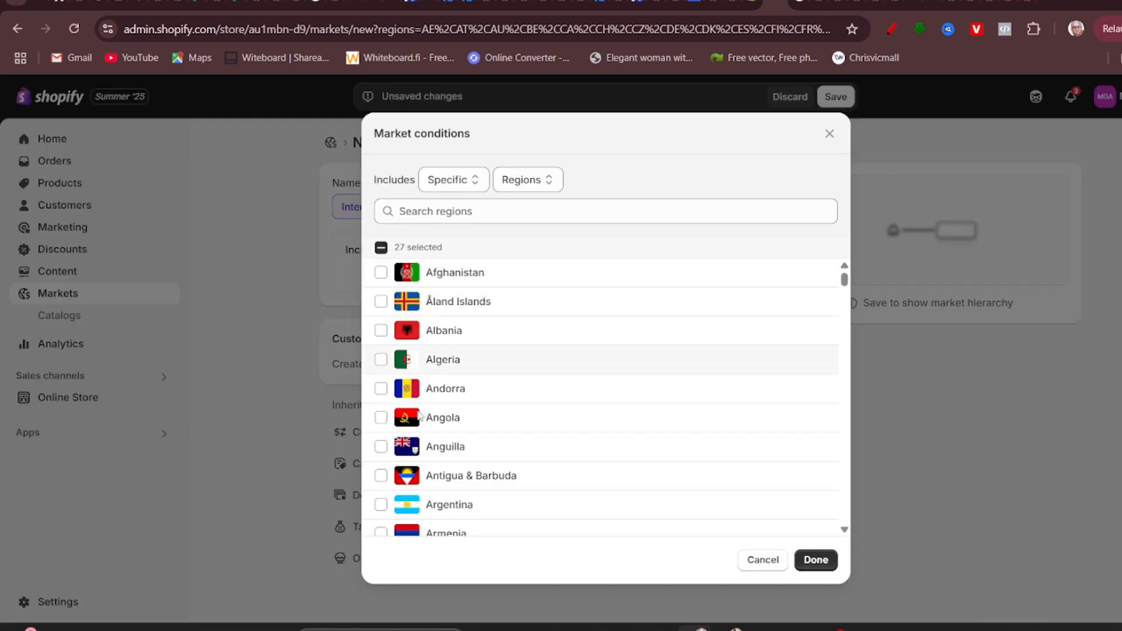
{"action": "scroll", "coordinate": [469, 417], "scroll_direction": "down", "scroll_amount": 15}
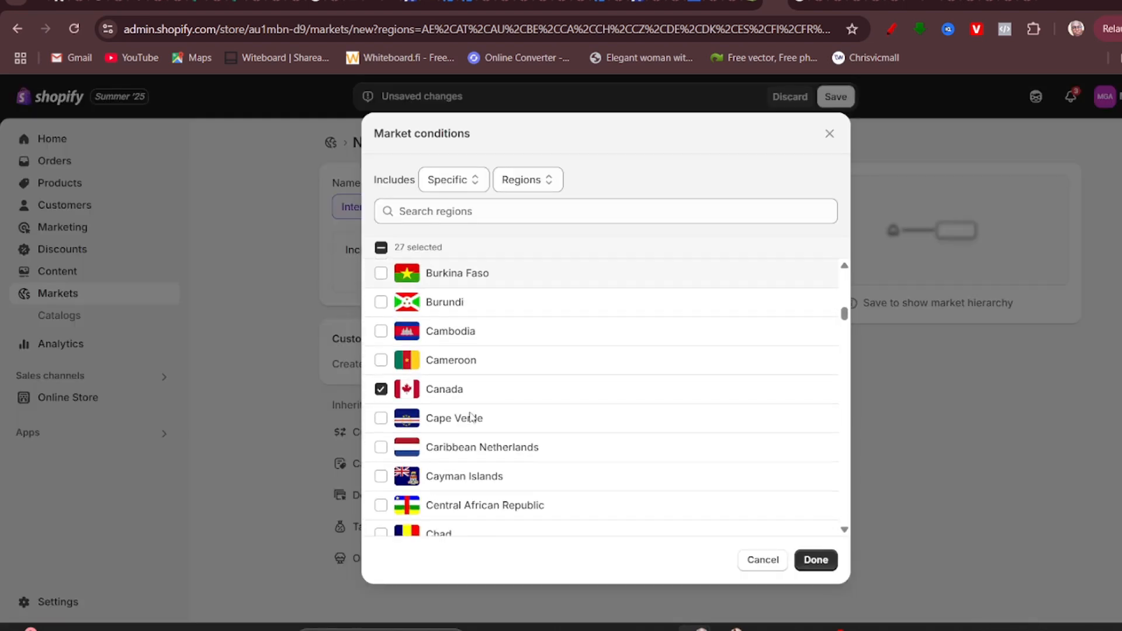
{"action": "scroll", "coordinate": [470, 416], "scroll_direction": "down", "scroll_amount": 6}
{"action": "left_click", "coordinate": [493, 210]}
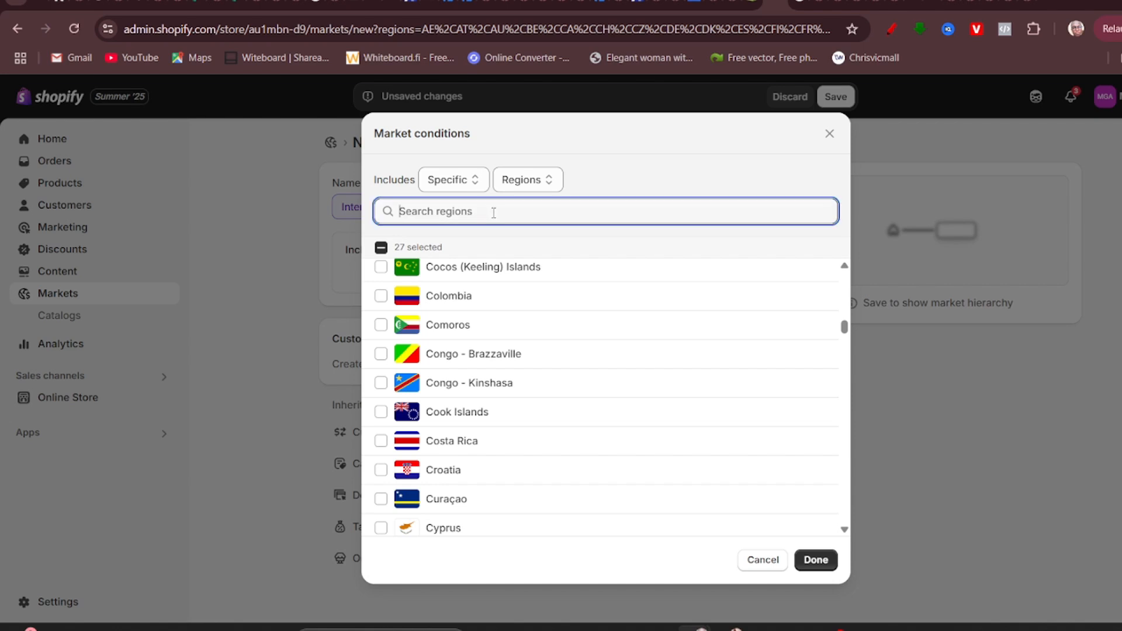
{"action": "type", "text": "uni"}
{"action": "left_click", "coordinate": [455, 331]}
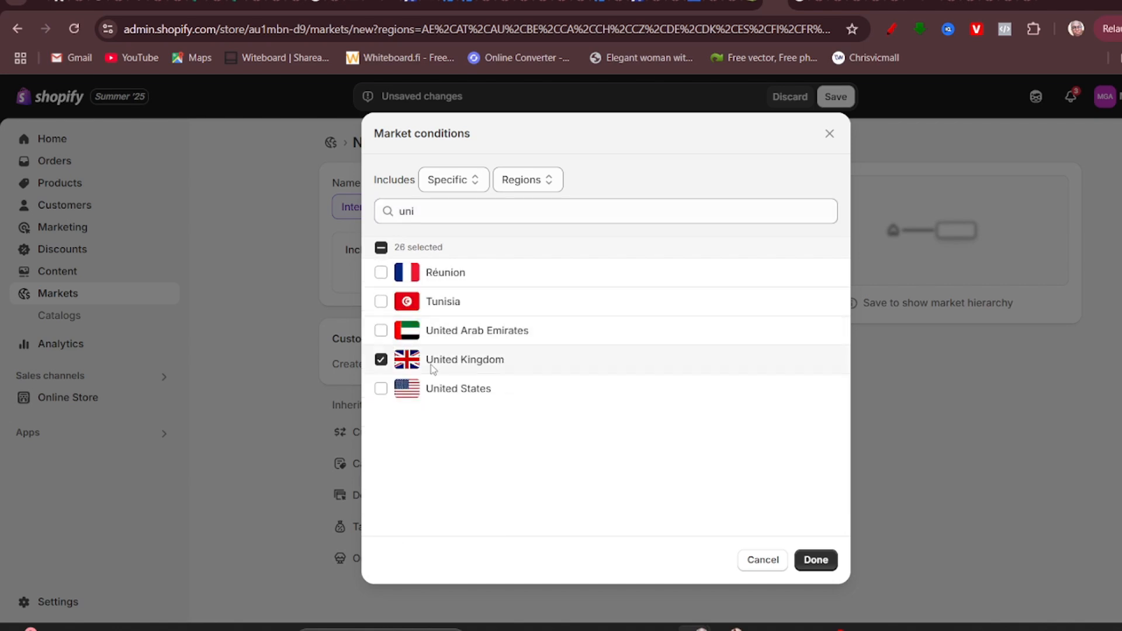
{"action": "left_click", "coordinate": [820, 561]}
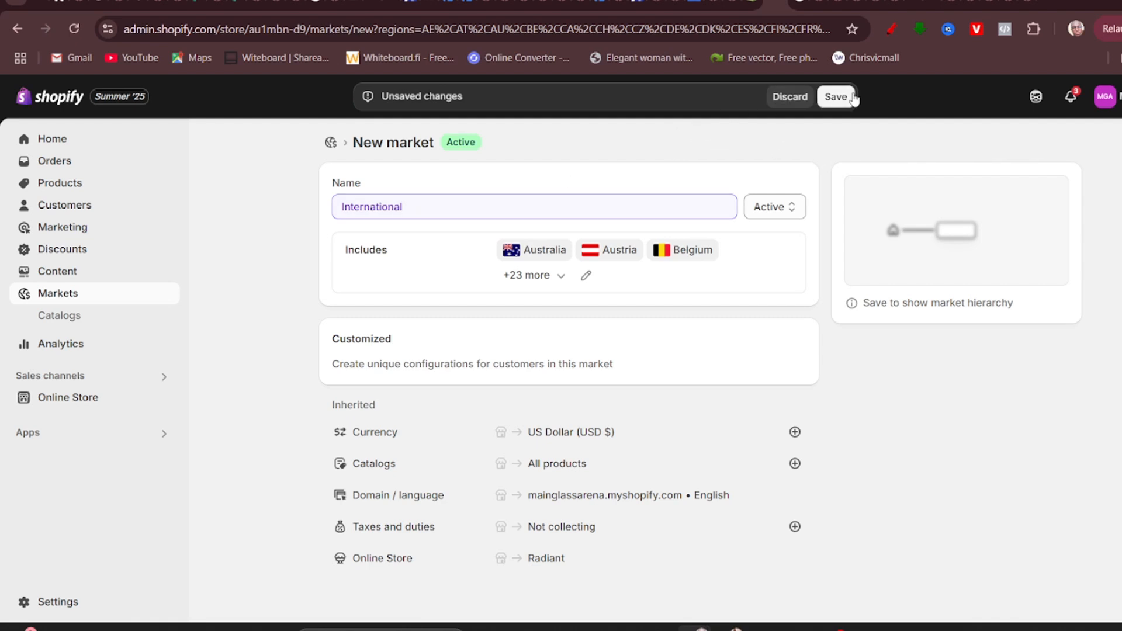
{"action": "left_click", "coordinate": [826, 98]}
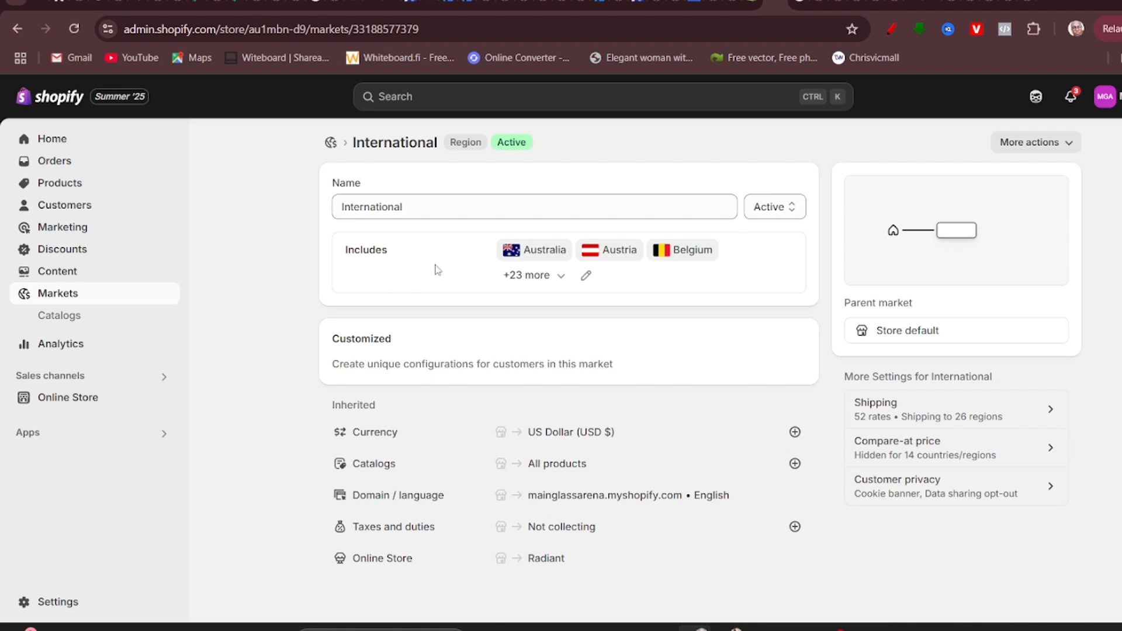
Look through the list of regions included in the saved International market.
{"action": "left_click", "coordinate": [517, 283]}
{"action": "scroll", "coordinate": [511, 459], "scroll_direction": "down", "scroll_amount": 4}
{"action": "scroll", "coordinate": [511, 462], "scroll_direction": "down", "scroll_amount": 1}
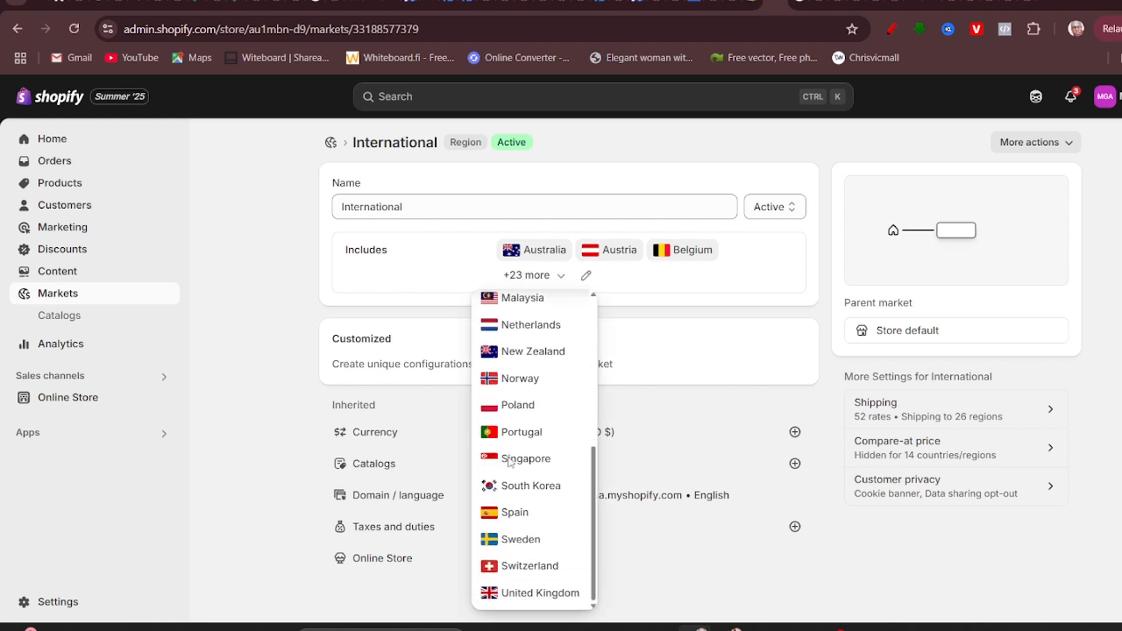
{"action": "scroll", "coordinate": [525, 560], "scroll_direction": "up", "scroll_amount": 5}
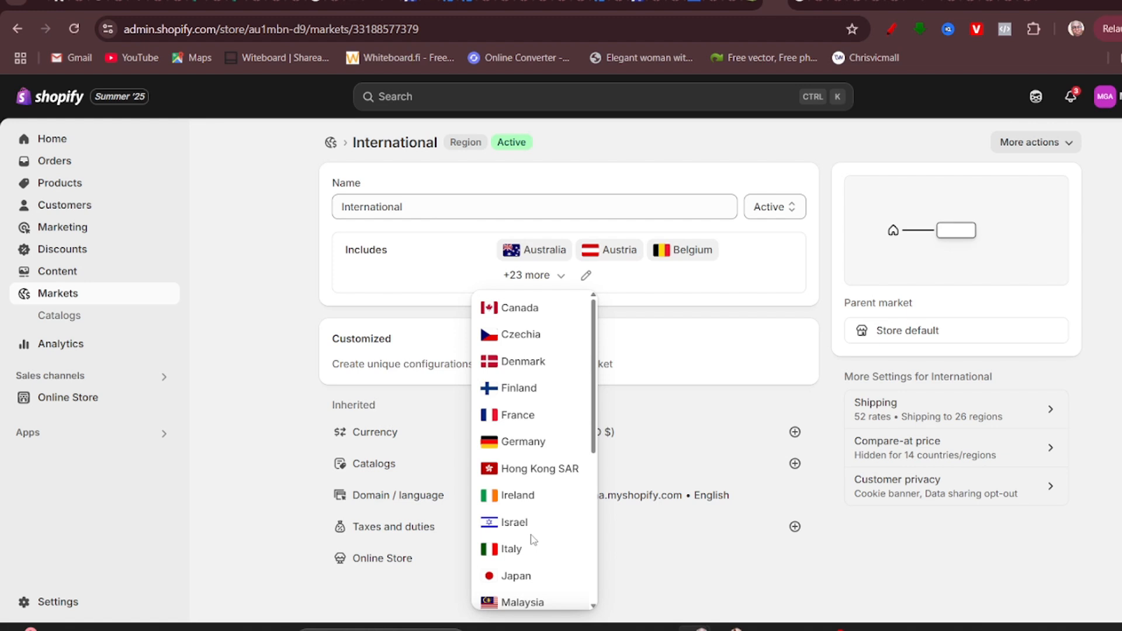
{"action": "left_click", "coordinate": [403, 263]}
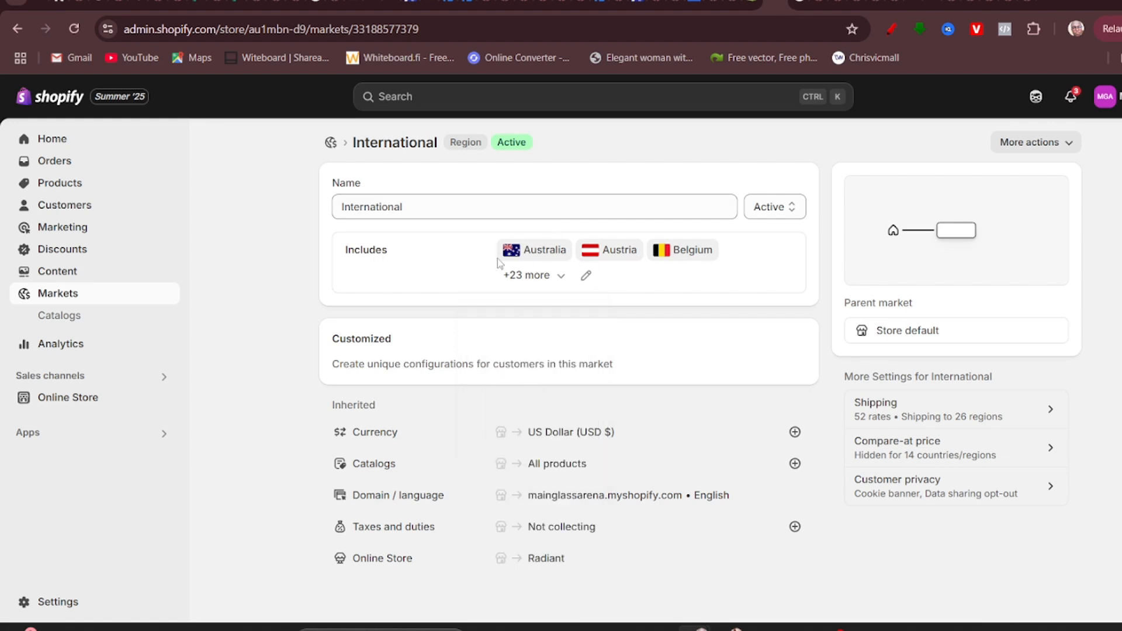
Add Nigeria to the International market's included regions and save the market.
{"action": "left_click", "coordinate": [586, 276]}
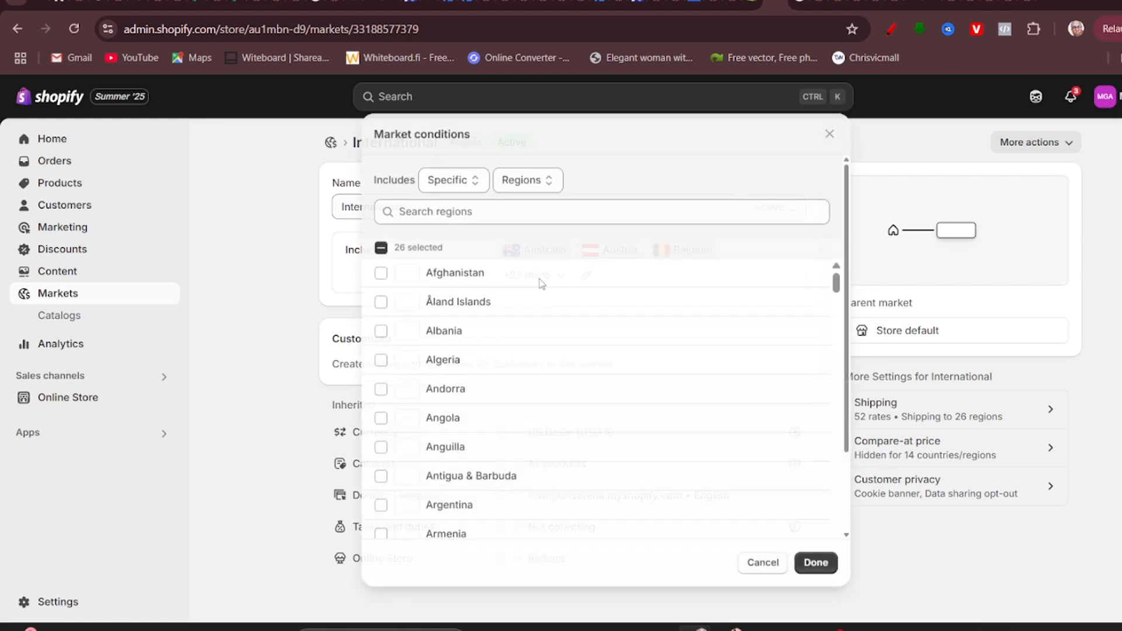
{"action": "left_click", "coordinate": [505, 209]}
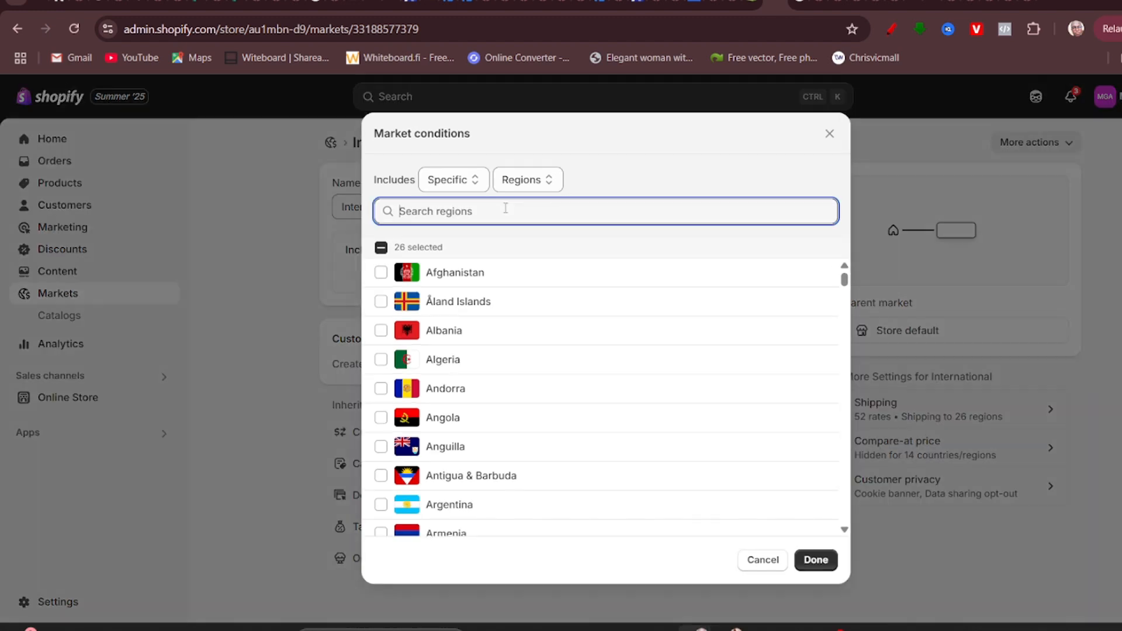
{"action": "type", "text": "nug"}
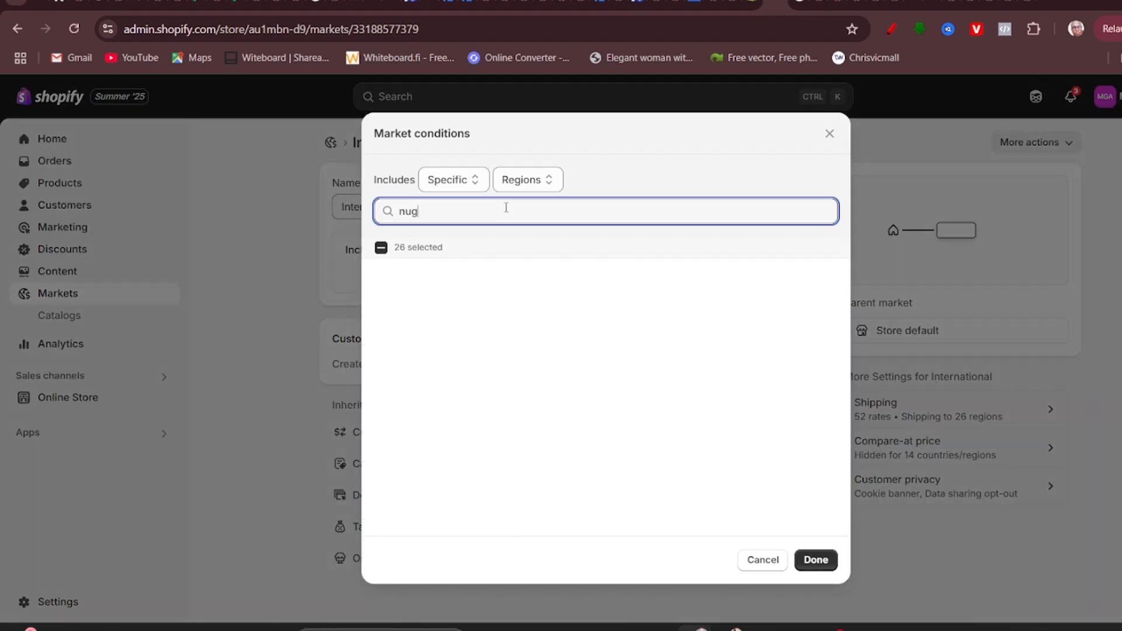
{"action": "key", "text": "BackSpace"}
{"action": "key", "text": "BackSpace"}
{"action": "type", "text": "i"}
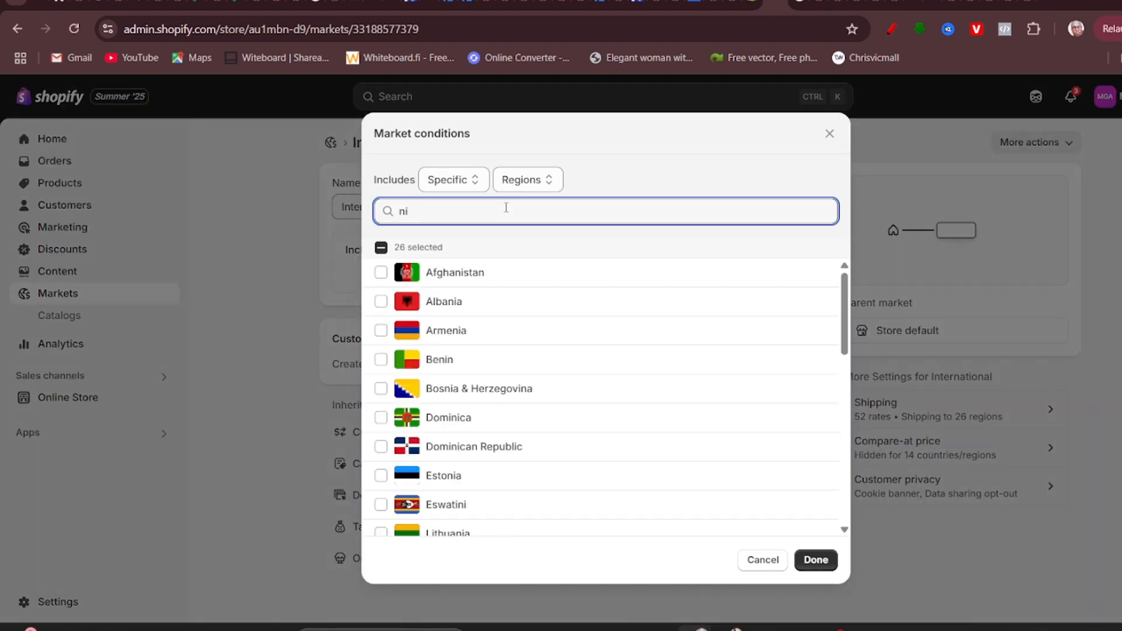
{"action": "type", "text": "g"}
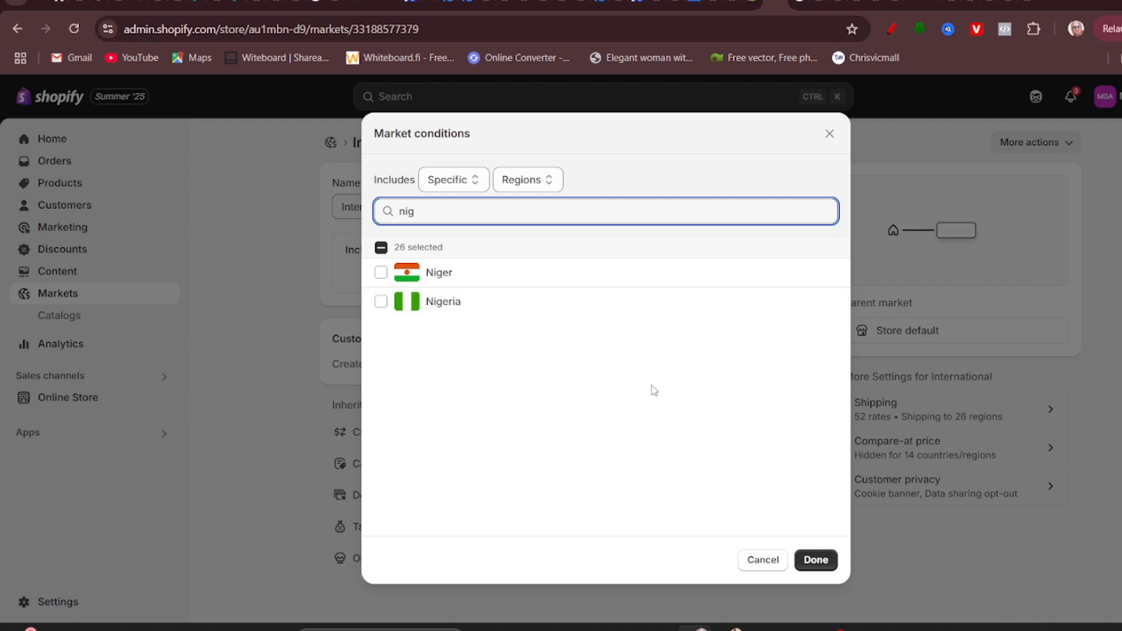
{"action": "left_click", "coordinate": [395, 304]}
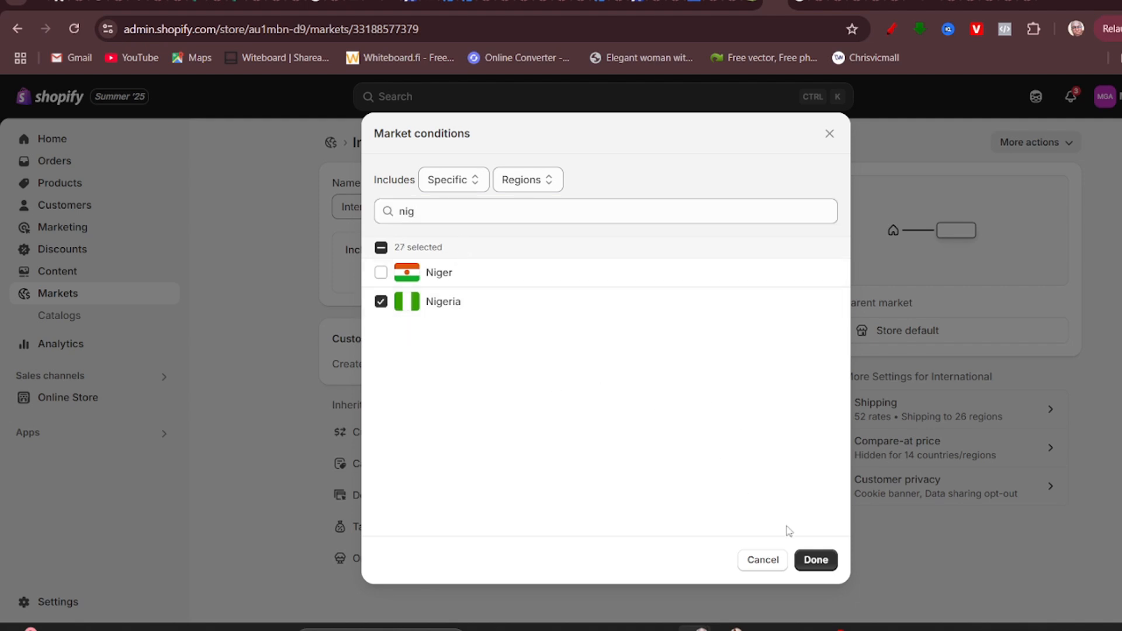
{"action": "left_click", "coordinate": [823, 560]}
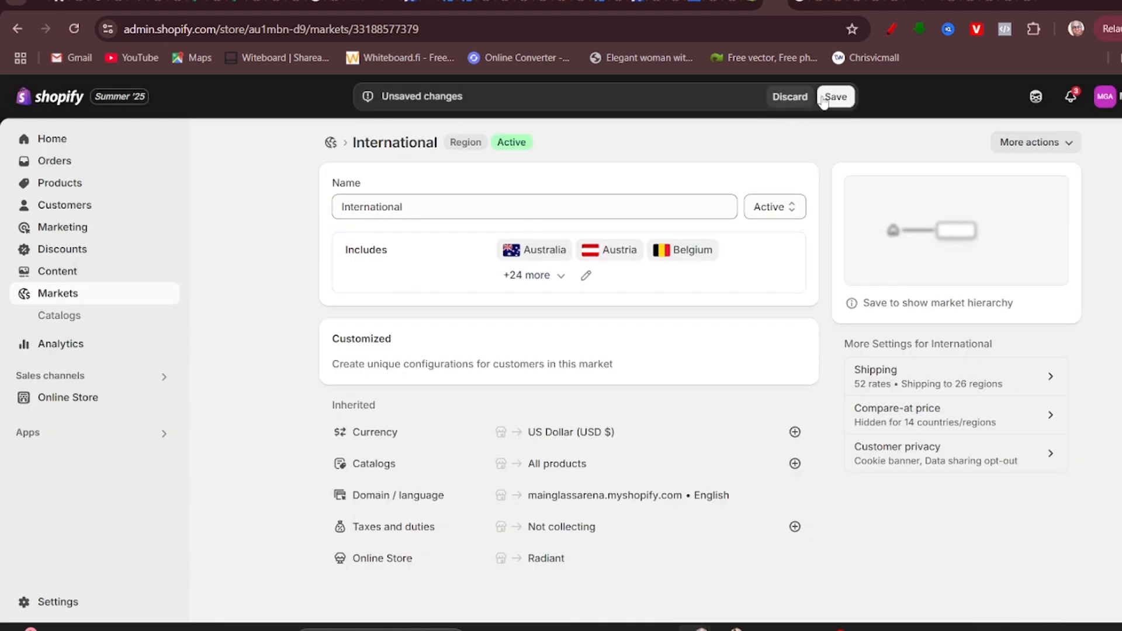
{"action": "left_click", "coordinate": [851, 97]}
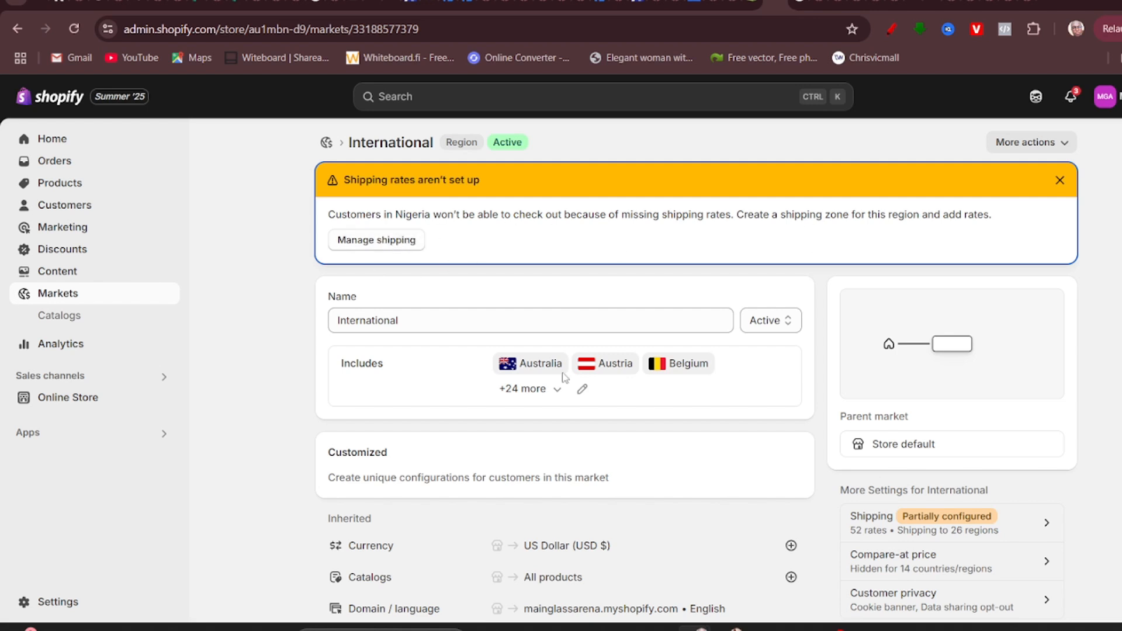
Remove Nigeria from the International market's included regions and save the market.
{"action": "left_click", "coordinate": [584, 392]}
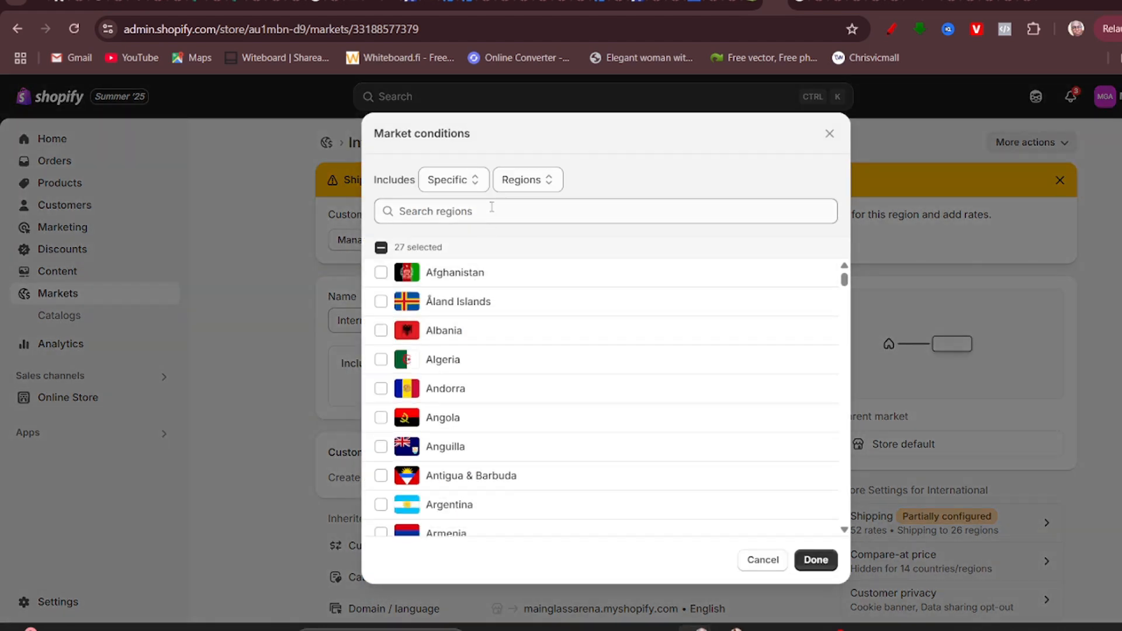
{"action": "left_click", "coordinate": [492, 208]}
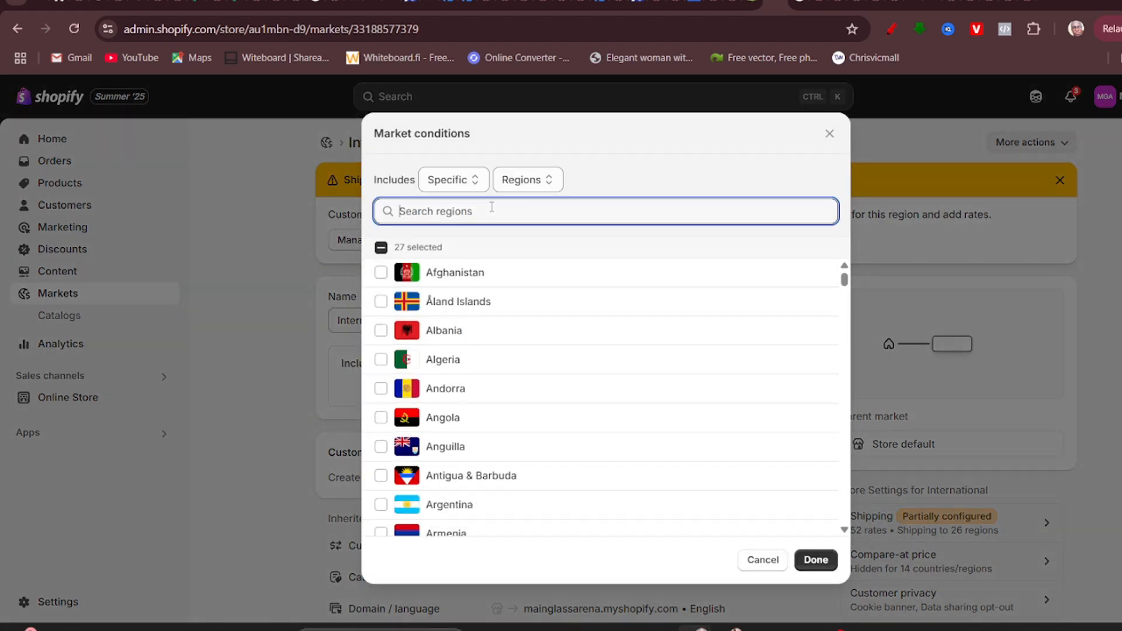
{"action": "type", "text": "nigeir"}
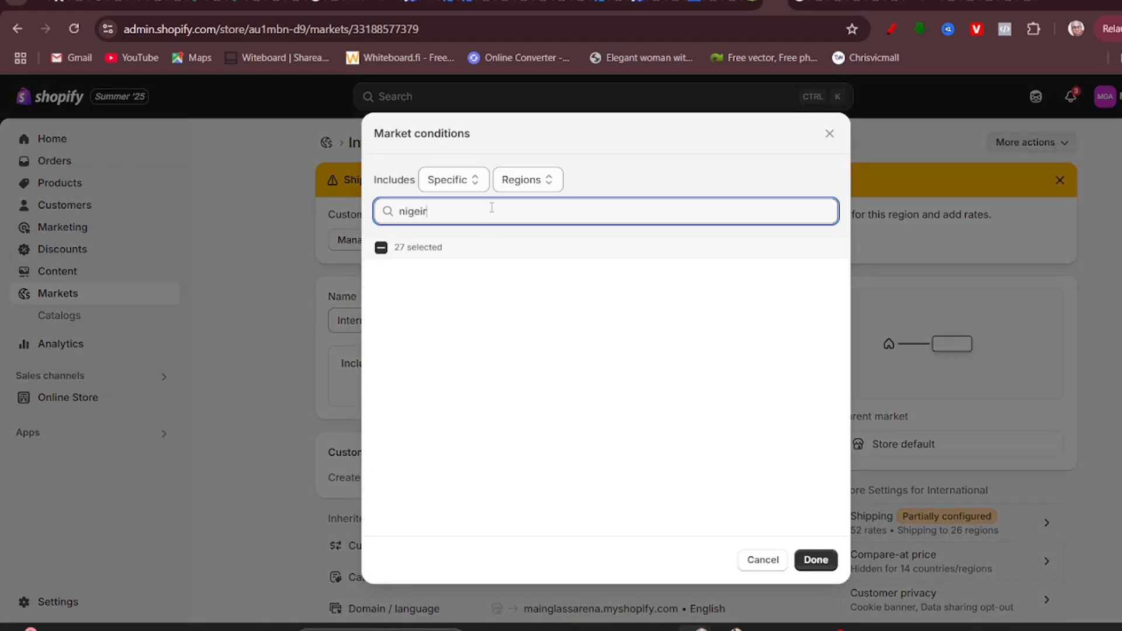
{"action": "left_click", "coordinate": [381, 300]}
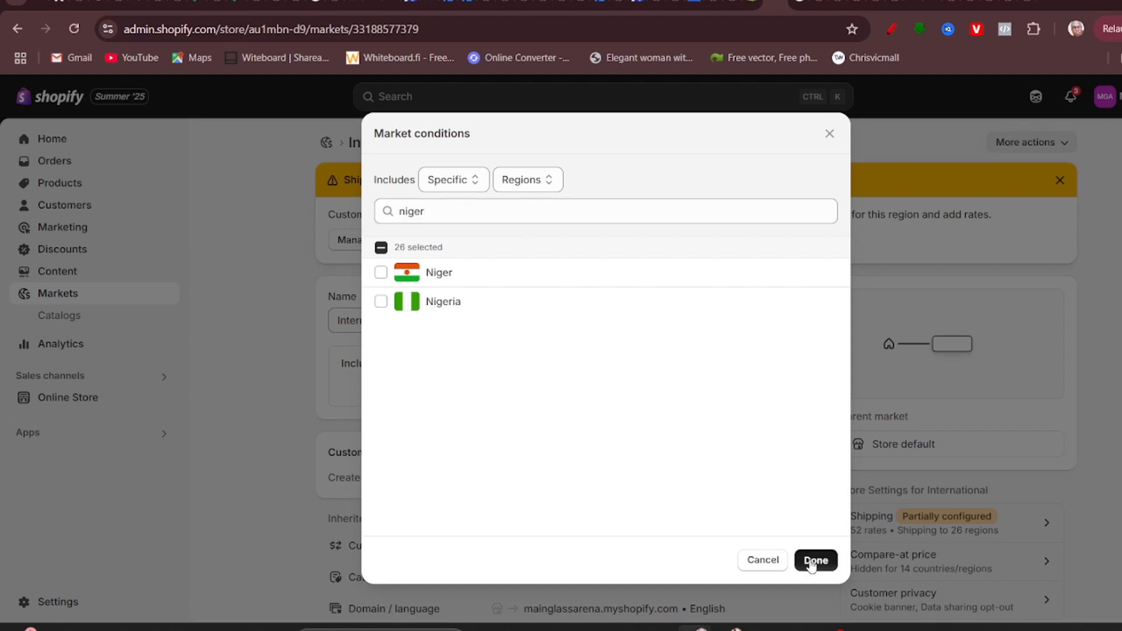
{"action": "left_click", "coordinate": [815, 559]}
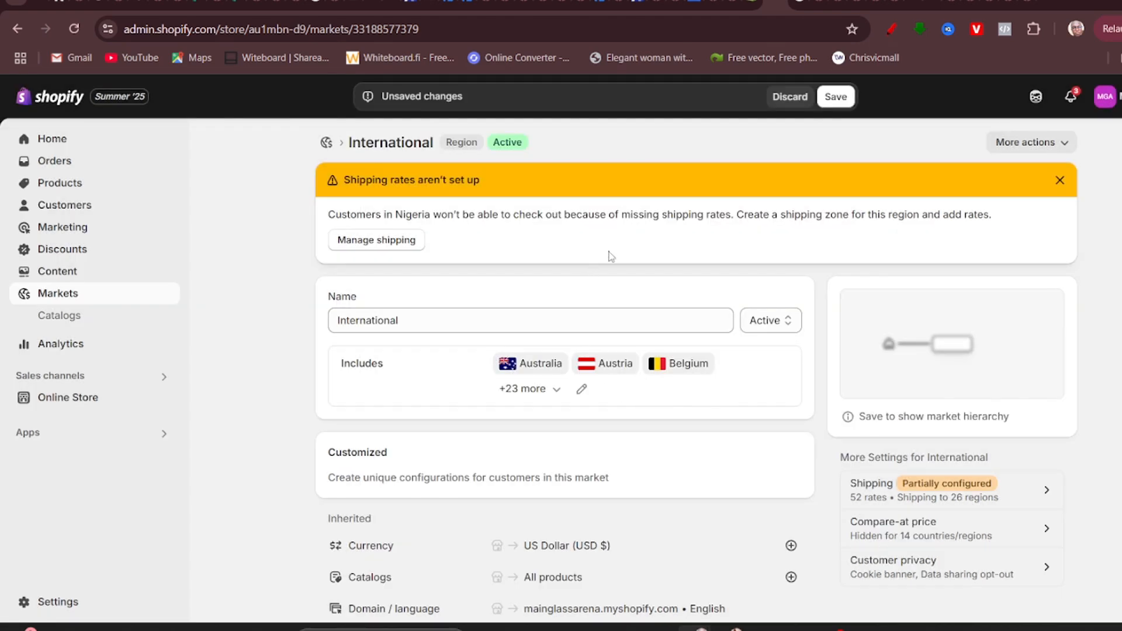
{"action": "left_click", "coordinate": [835, 96]}
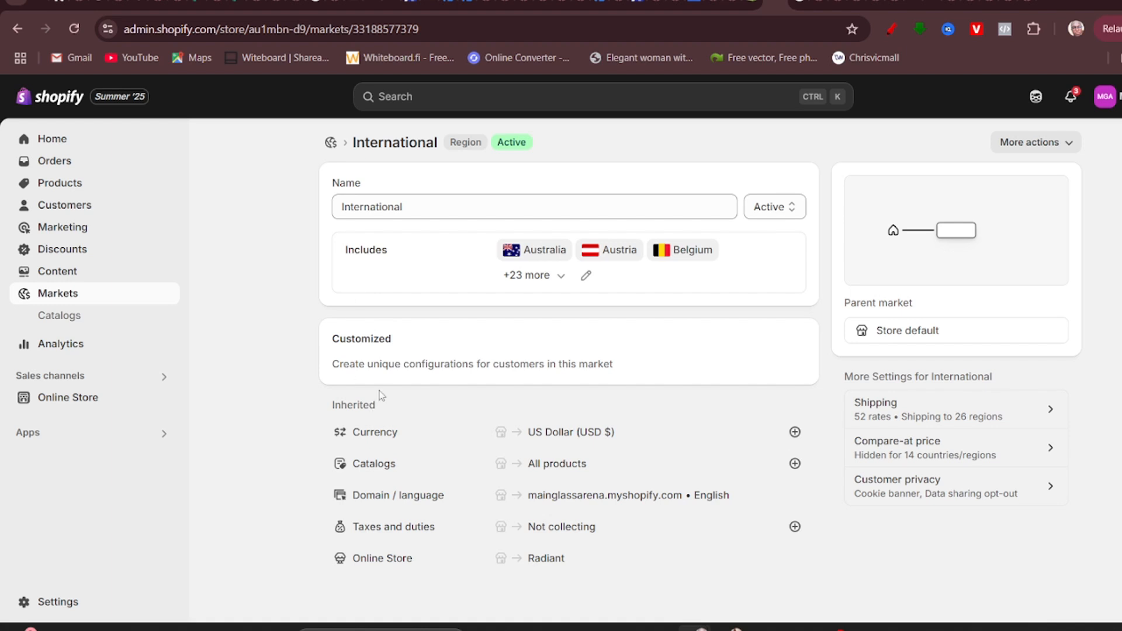
Look over the Catalogs page and examine the Analytics dashboard's sales and order reports, including its Live View.
{"action": "left_click", "coordinate": [71, 320]}
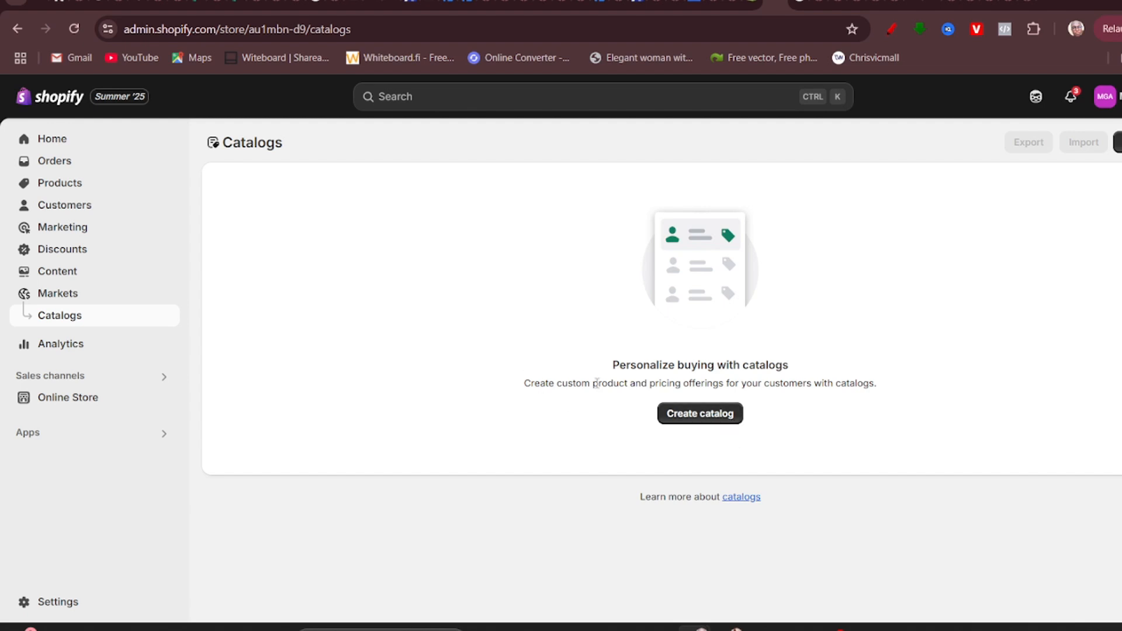
{"action": "left_click", "coordinate": [62, 345]}
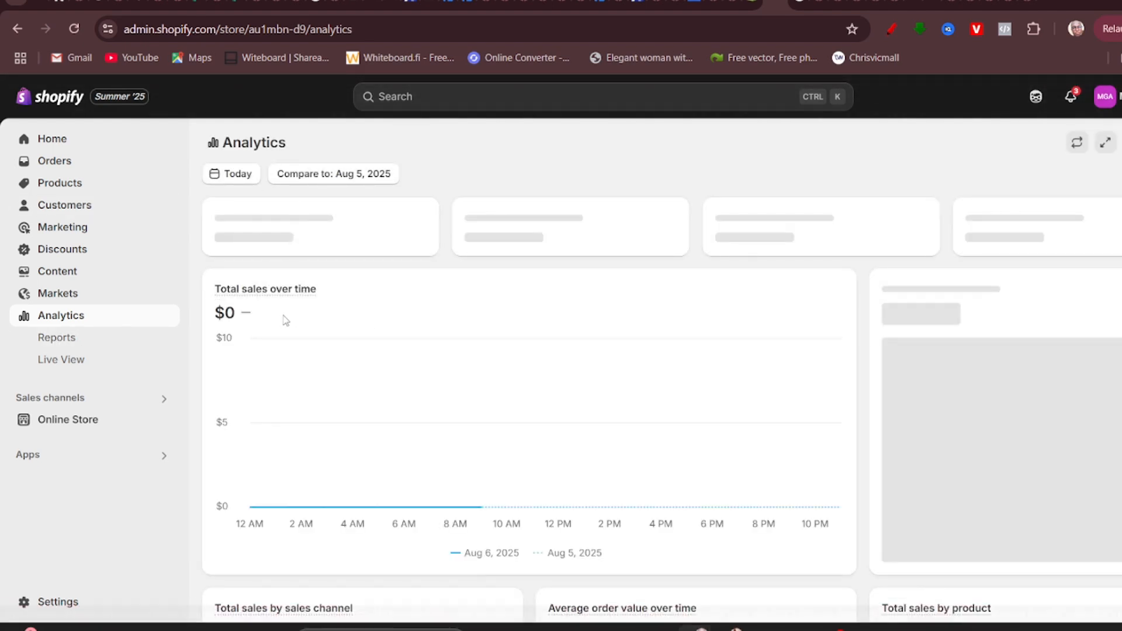
{"action": "scroll", "coordinate": [223, 451], "scroll_direction": "down", "scroll_amount": 1}
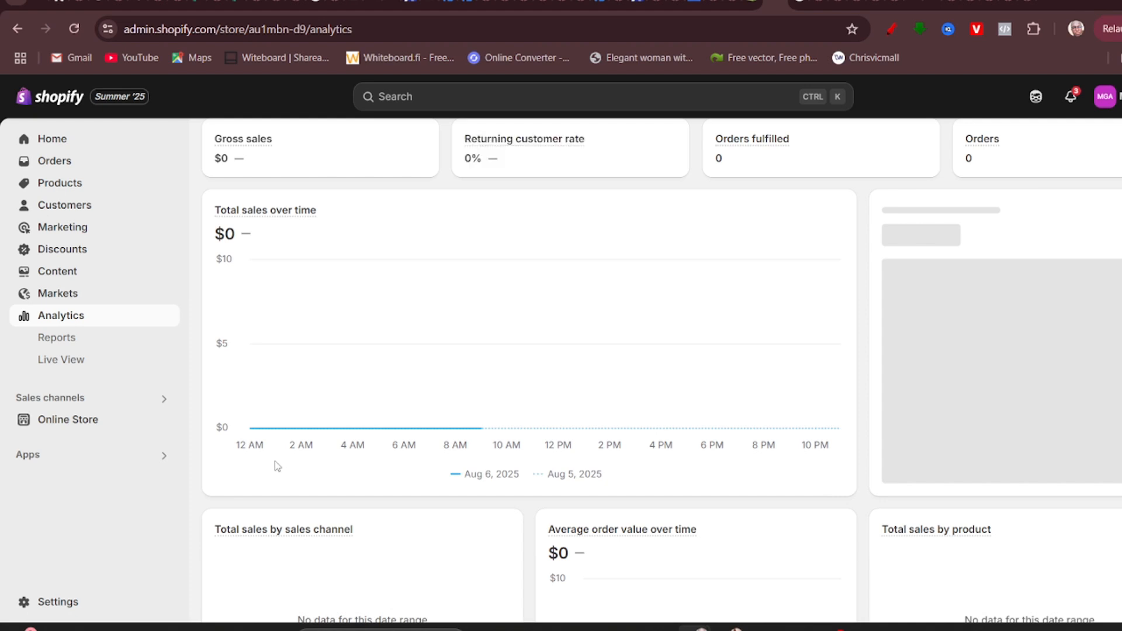
{"action": "scroll", "coordinate": [275, 466], "scroll_direction": "down", "scroll_amount": 3}
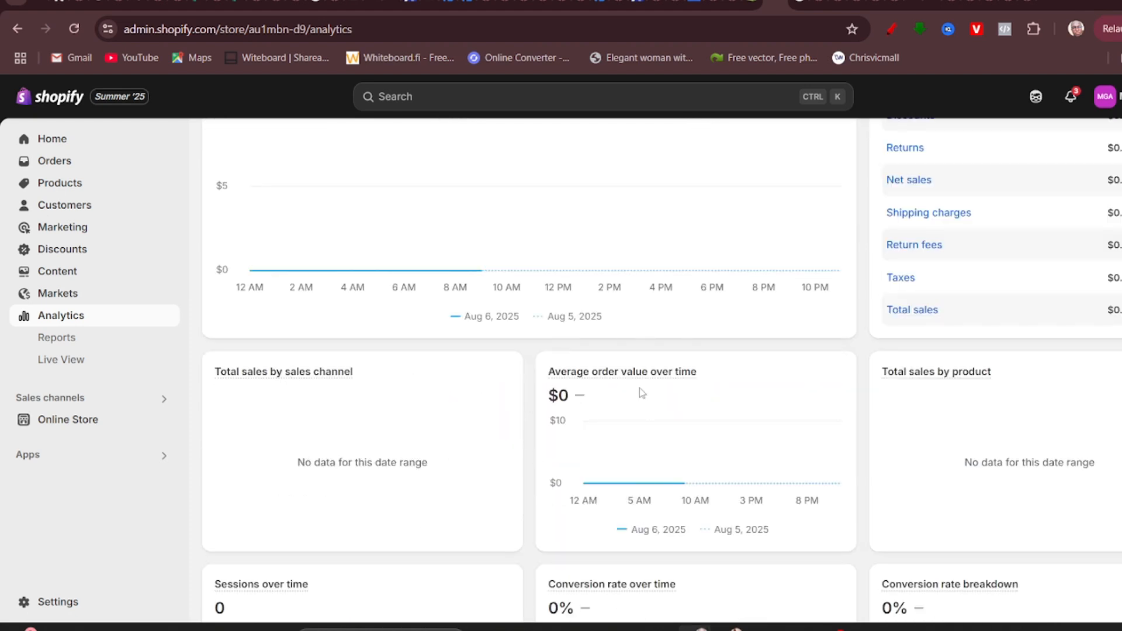
{"action": "scroll", "coordinate": [720, 369], "scroll_direction": "up", "scroll_amount": 1}
{"action": "scroll", "coordinate": [928, 228], "scroll_direction": "up", "scroll_amount": 1}
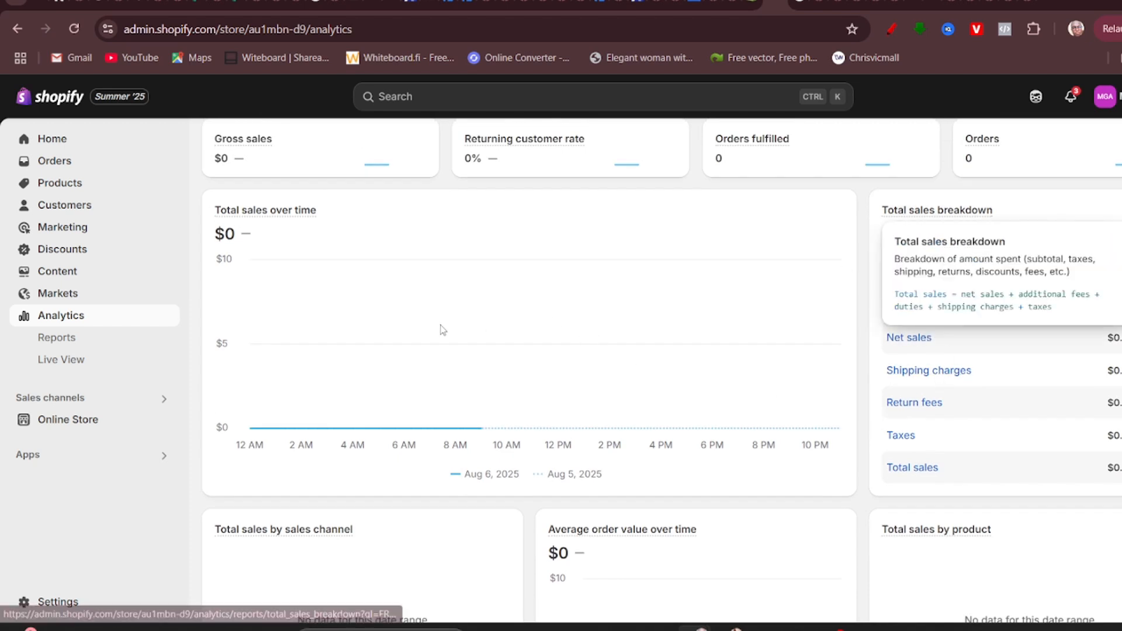
{"action": "scroll", "coordinate": [252, 319], "scroll_direction": "up", "scroll_amount": 1}
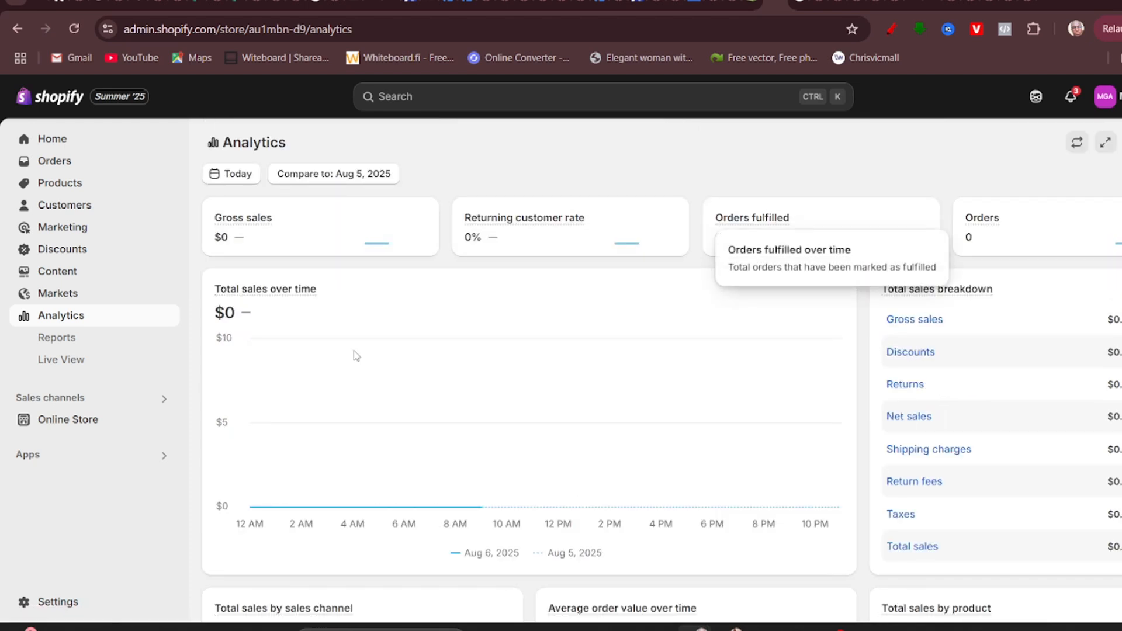
{"action": "left_click", "coordinate": [64, 359]}
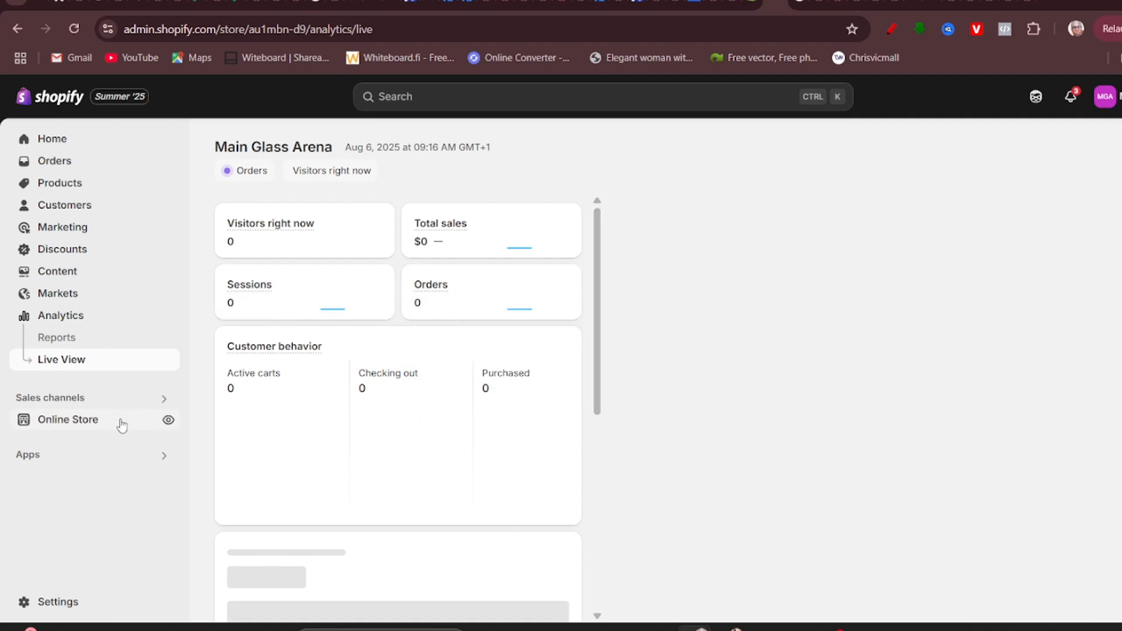
Open the online storefront and look through its home page from the hero banner to the lower sections.
{"action": "left_click", "coordinate": [169, 422]}
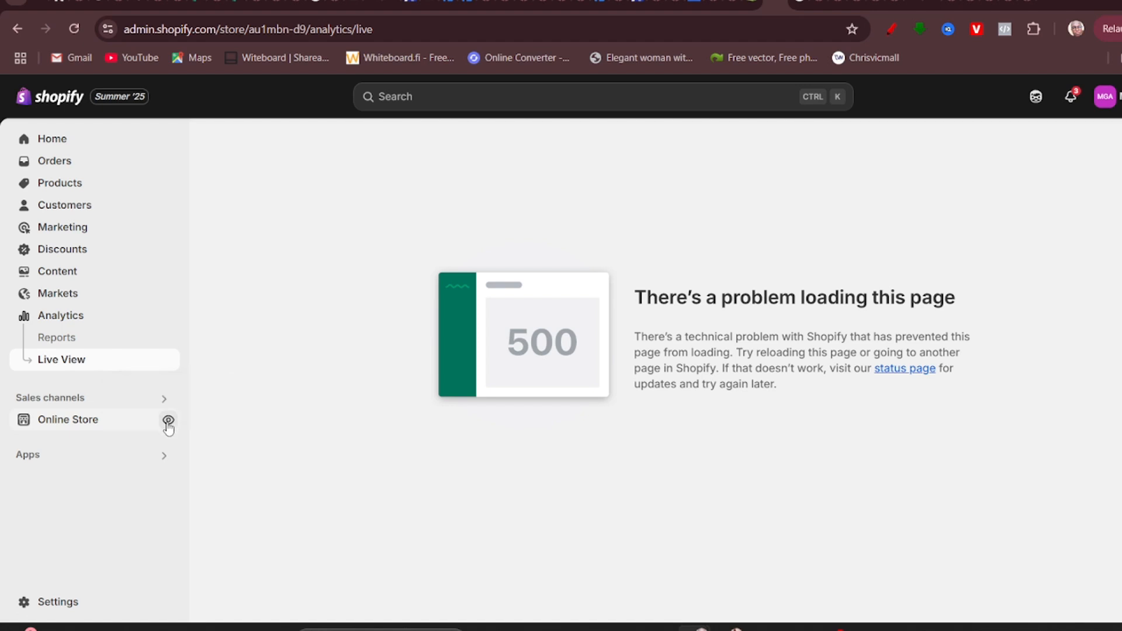
{"action": "left_click", "coordinate": [87, 422]}
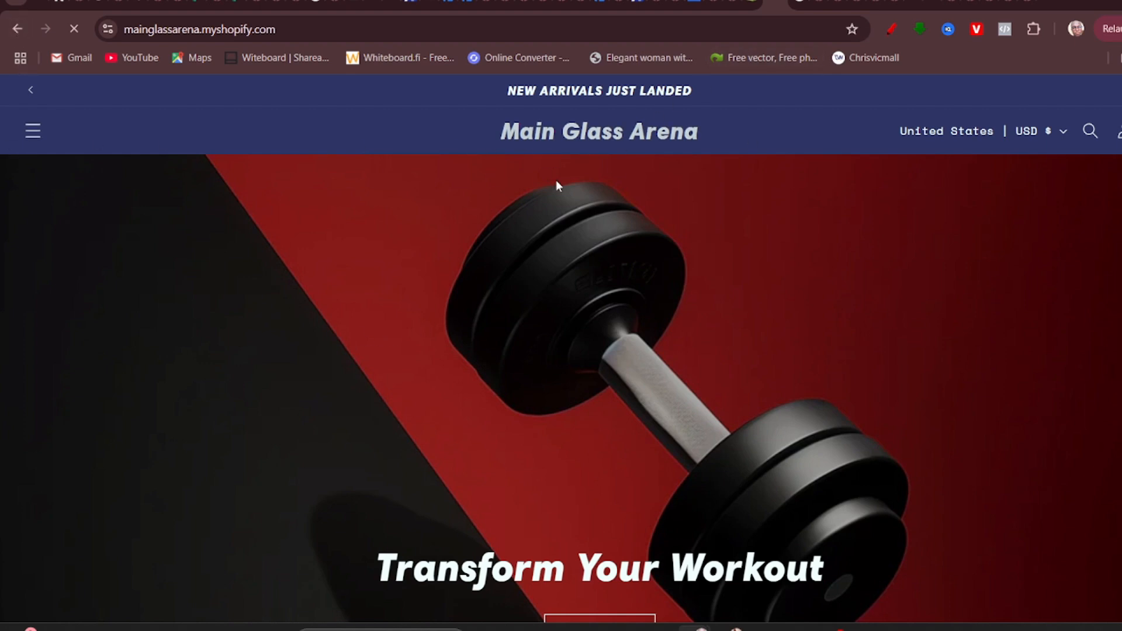
{"action": "scroll", "coordinate": [556, 180], "scroll_direction": "down", "scroll_amount": 9}
{"action": "scroll", "coordinate": [495, 343], "scroll_direction": "up", "scroll_amount": 4}
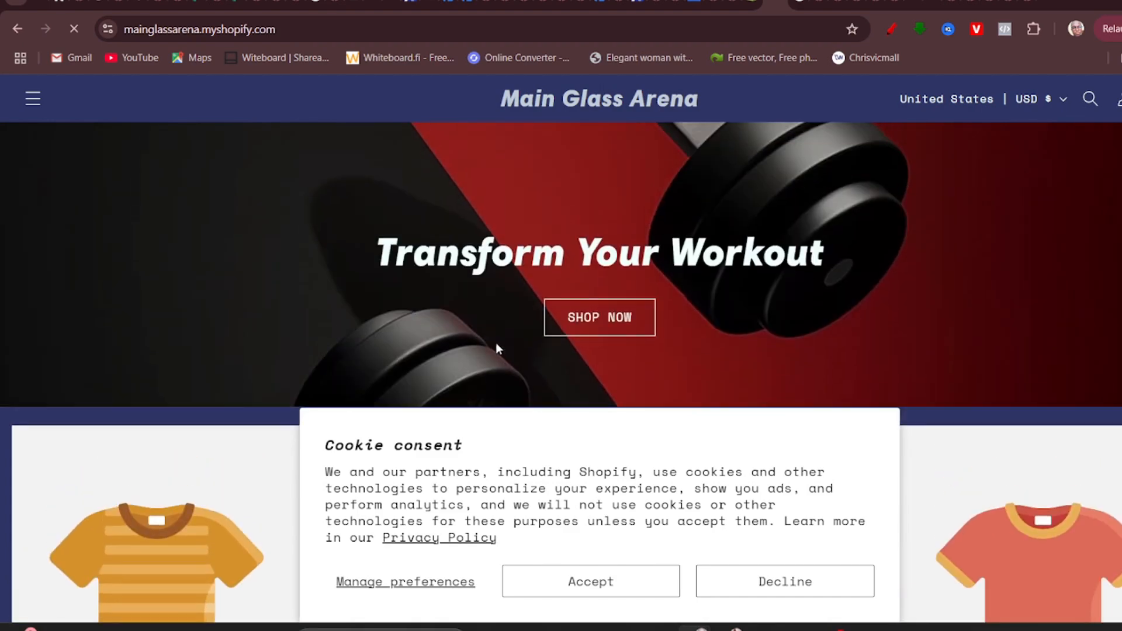
{"action": "scroll", "coordinate": [812, 385], "scroll_direction": "down", "scroll_amount": 10}
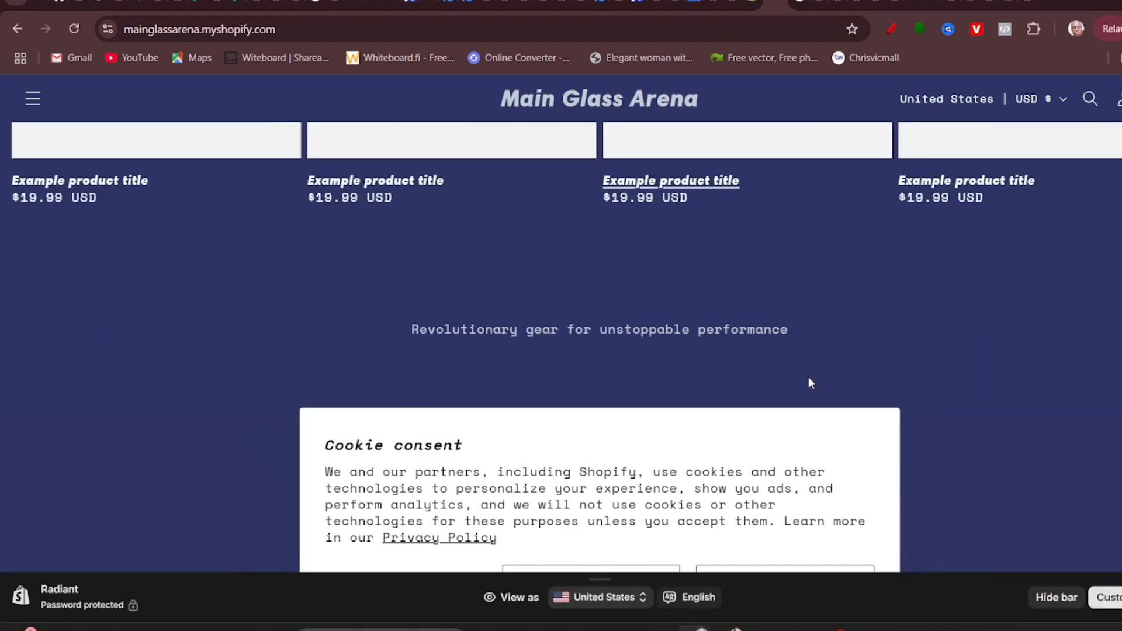
{"action": "scroll", "coordinate": [810, 376], "scroll_direction": "up", "scroll_amount": 10}
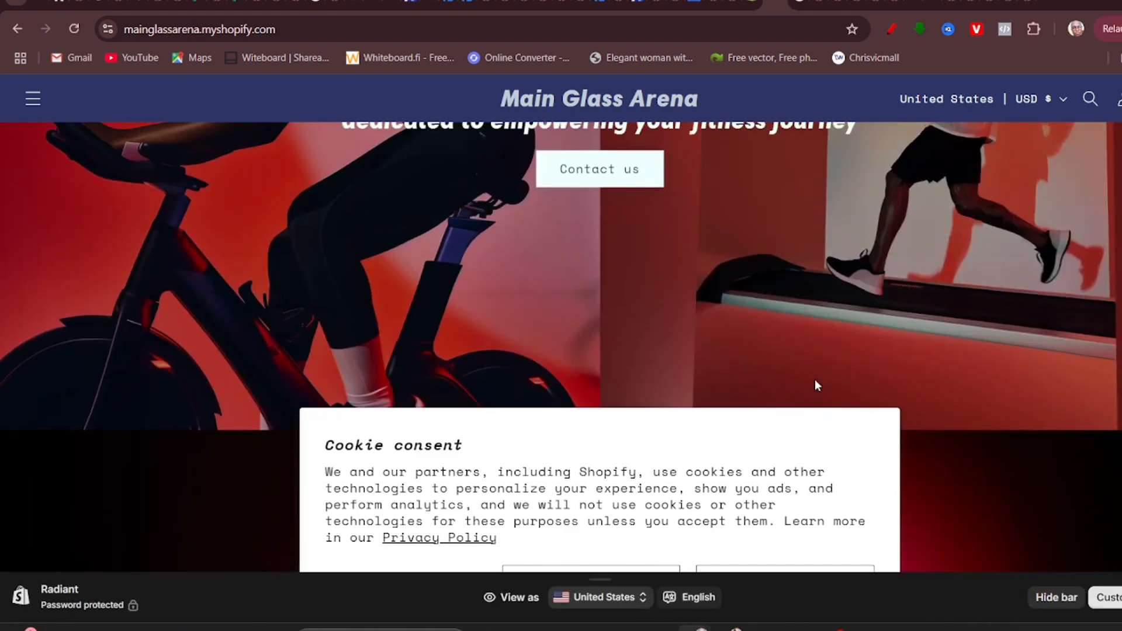
{"action": "scroll", "coordinate": [811, 371], "scroll_direction": "up", "scroll_amount": 10}
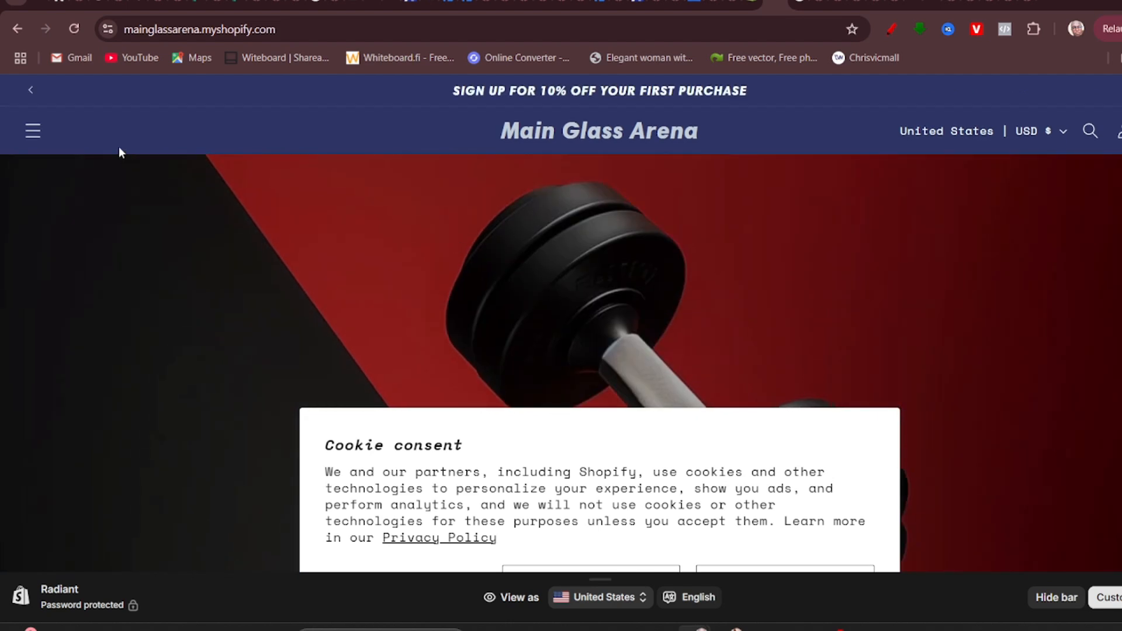
Return to the online store's Themes page and look through the current theme, theme library and popular free themes.
{"action": "left_click", "coordinate": [10, 35]}
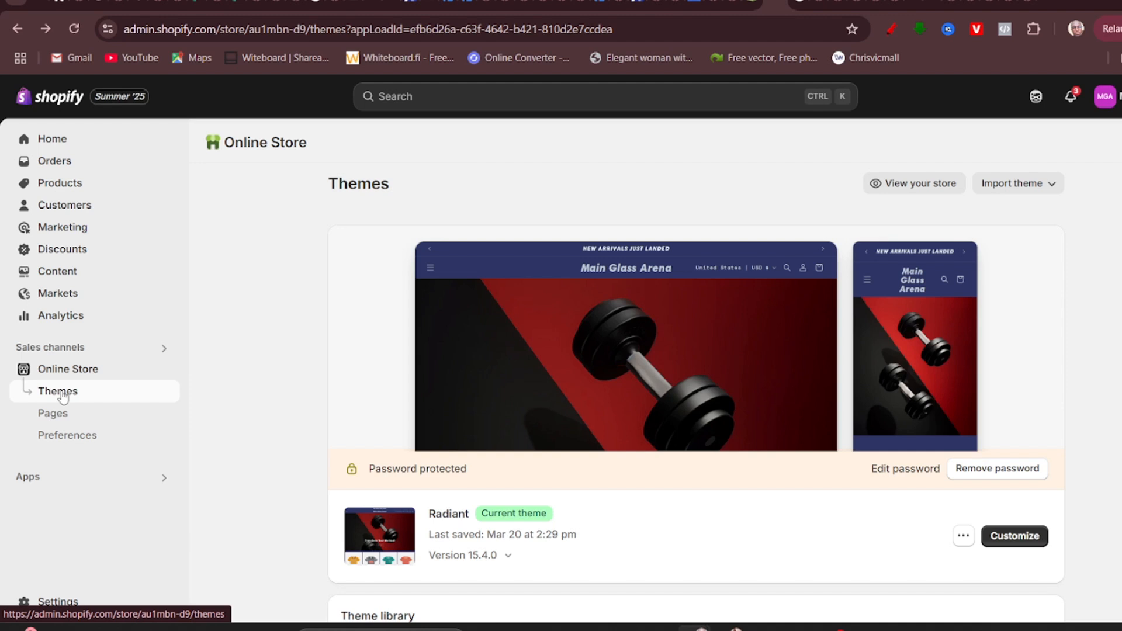
{"action": "scroll", "coordinate": [425, 443], "scroll_direction": "down", "scroll_amount": 4}
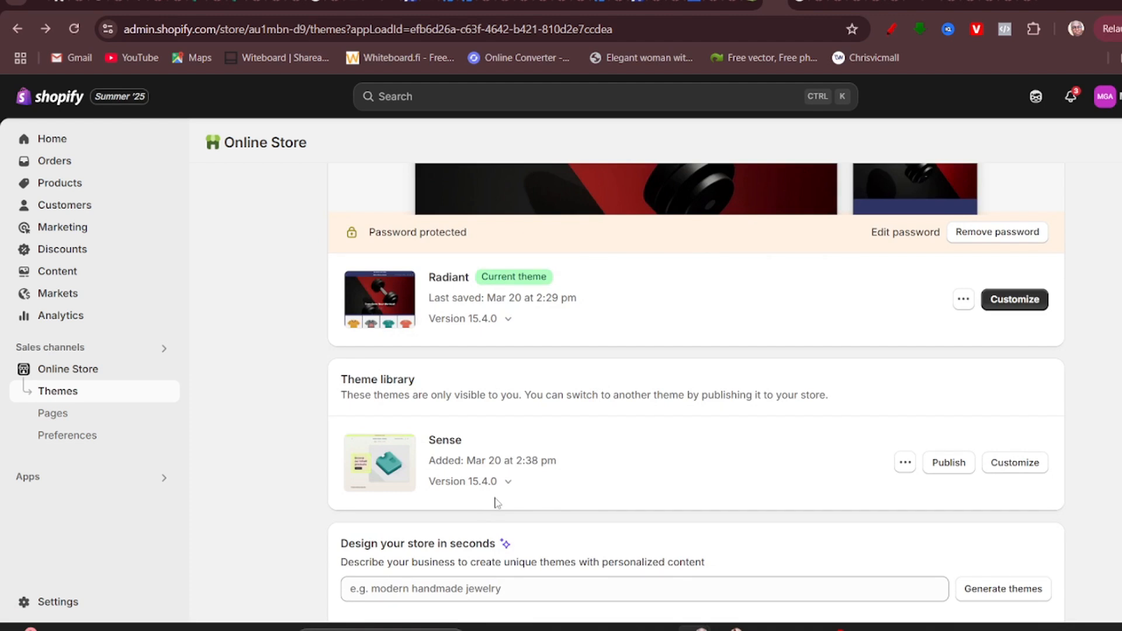
{"action": "scroll", "coordinate": [572, 457], "scroll_direction": "down", "scroll_amount": 5}
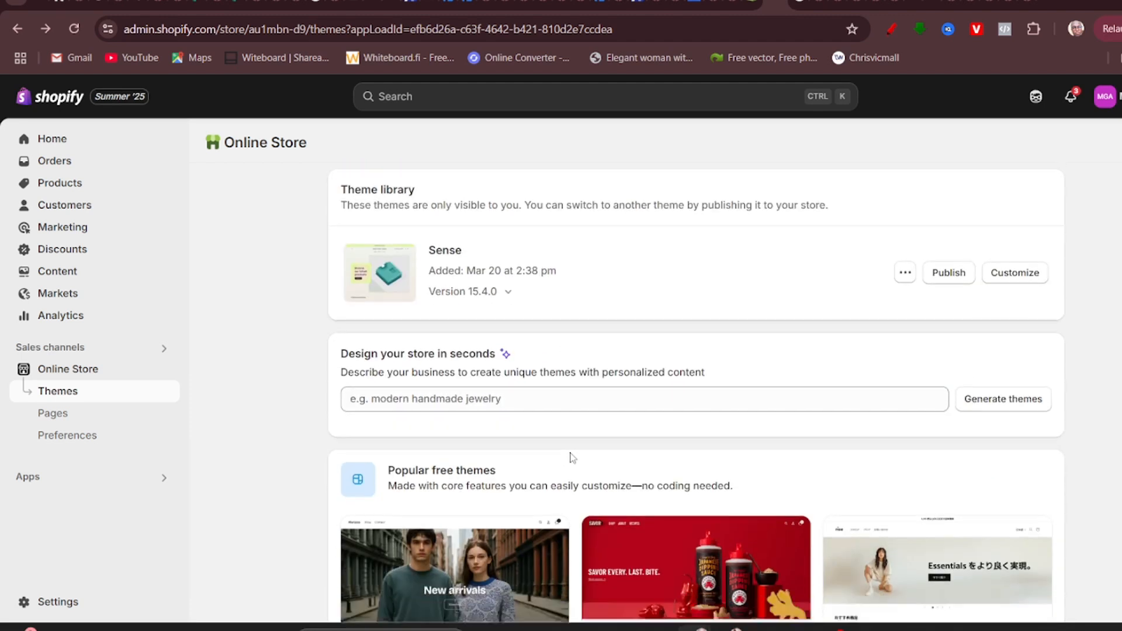
{"action": "scroll", "coordinate": [577, 447], "scroll_direction": "down", "scroll_amount": 3}
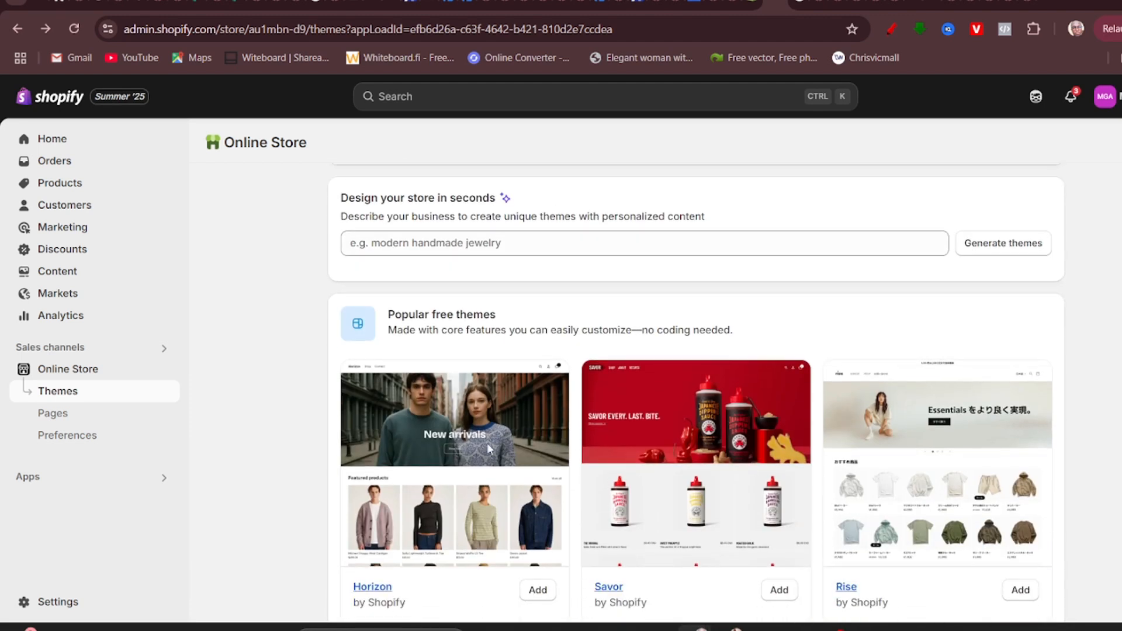
{"action": "scroll", "coordinate": [851, 502], "scroll_direction": "down", "scroll_amount": 3}
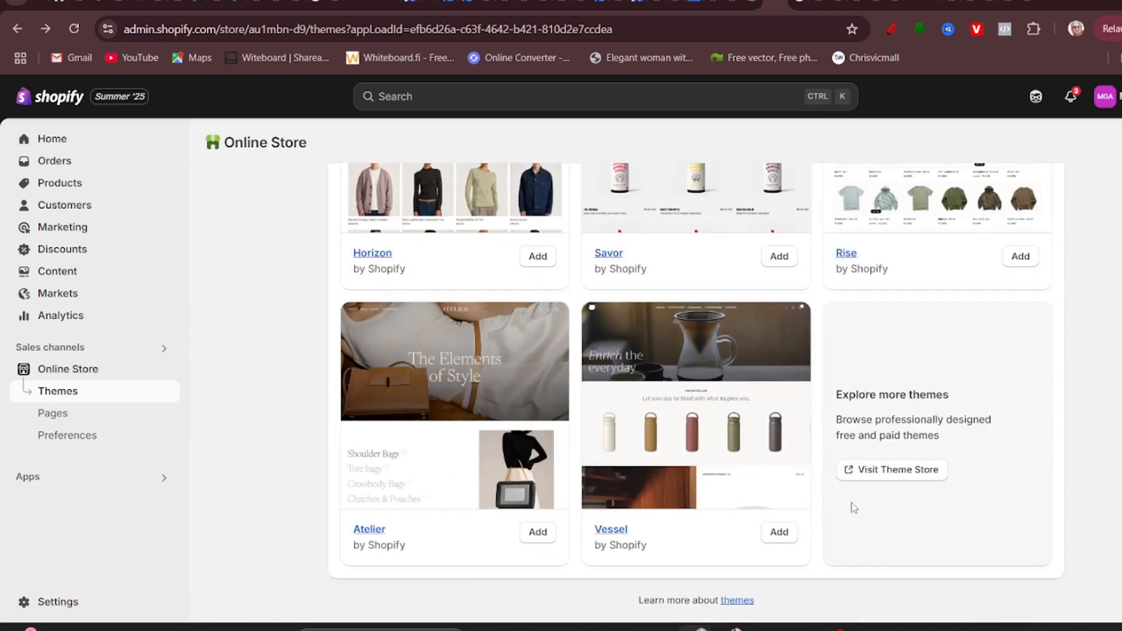
{"action": "scroll", "coordinate": [850, 502], "scroll_direction": "up", "scroll_amount": 6}
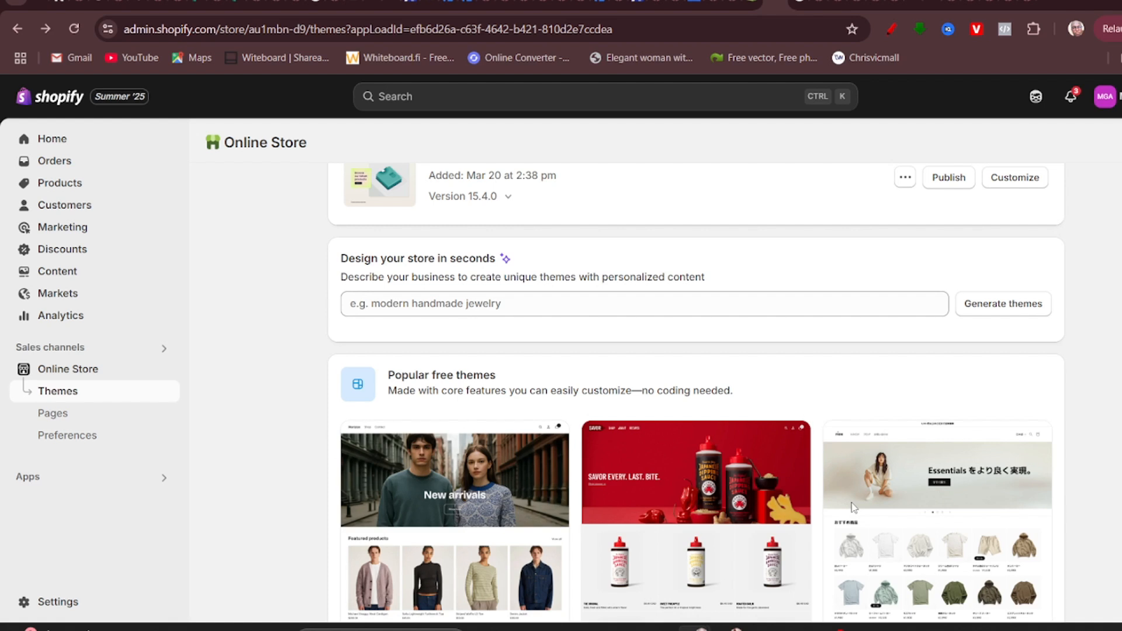
{"action": "scroll", "coordinate": [819, 363], "scroll_direction": "up", "scroll_amount": 1}
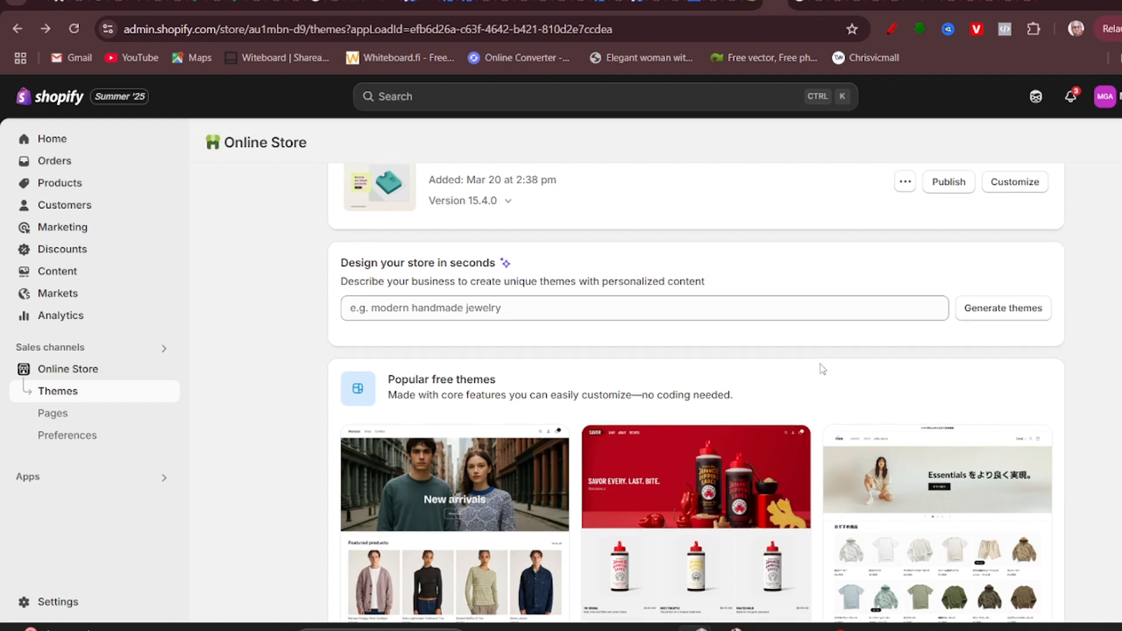
{"action": "scroll", "coordinate": [822, 368], "scroll_direction": "up", "scroll_amount": 1}
{"action": "scroll", "coordinate": [573, 292], "scroll_direction": "up", "scroll_amount": 2}
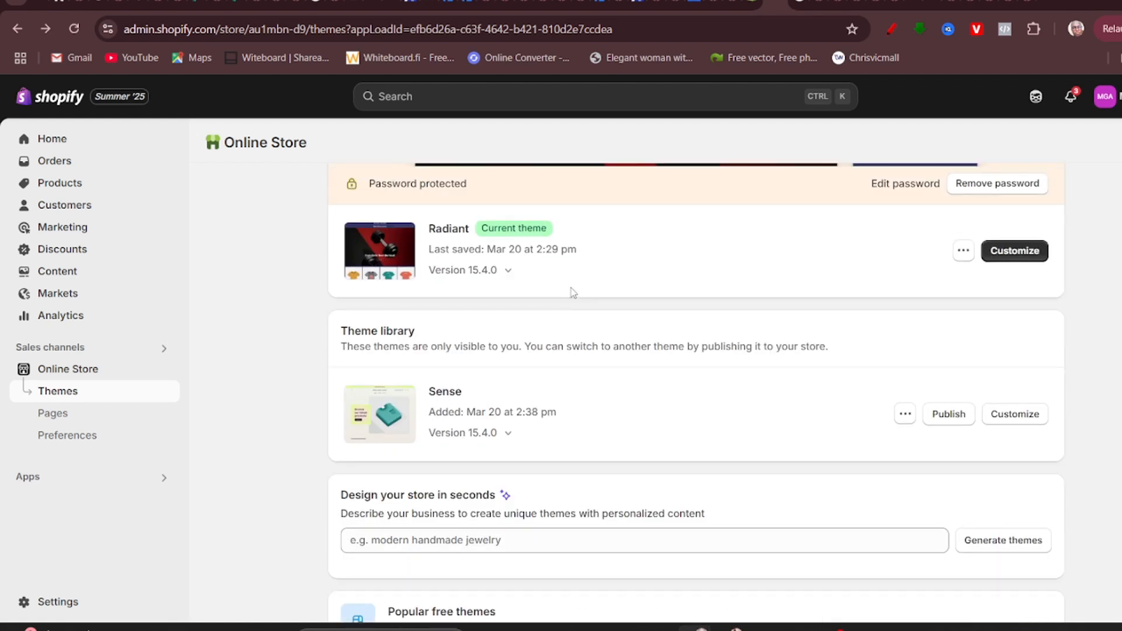
Look through the theme library and popular free themes, and open the Rise theme's page in the Theme Store.
{"action": "scroll", "coordinate": [503, 310], "scroll_direction": "up", "scroll_amount": 1}
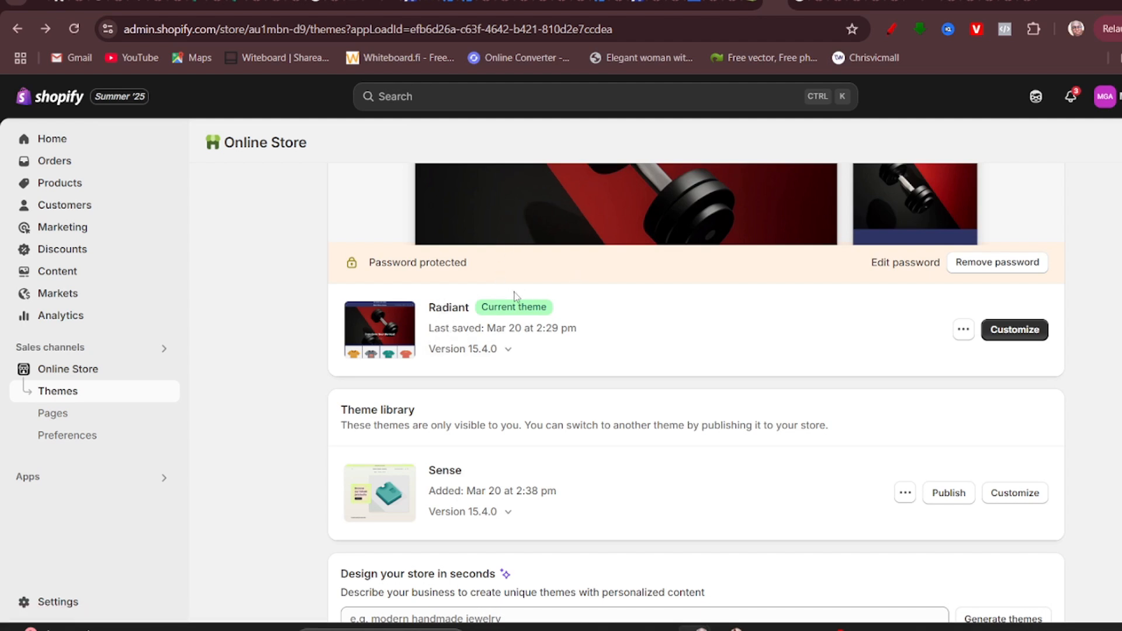
{"action": "scroll", "coordinate": [578, 259], "scroll_direction": "down", "scroll_amount": 1}
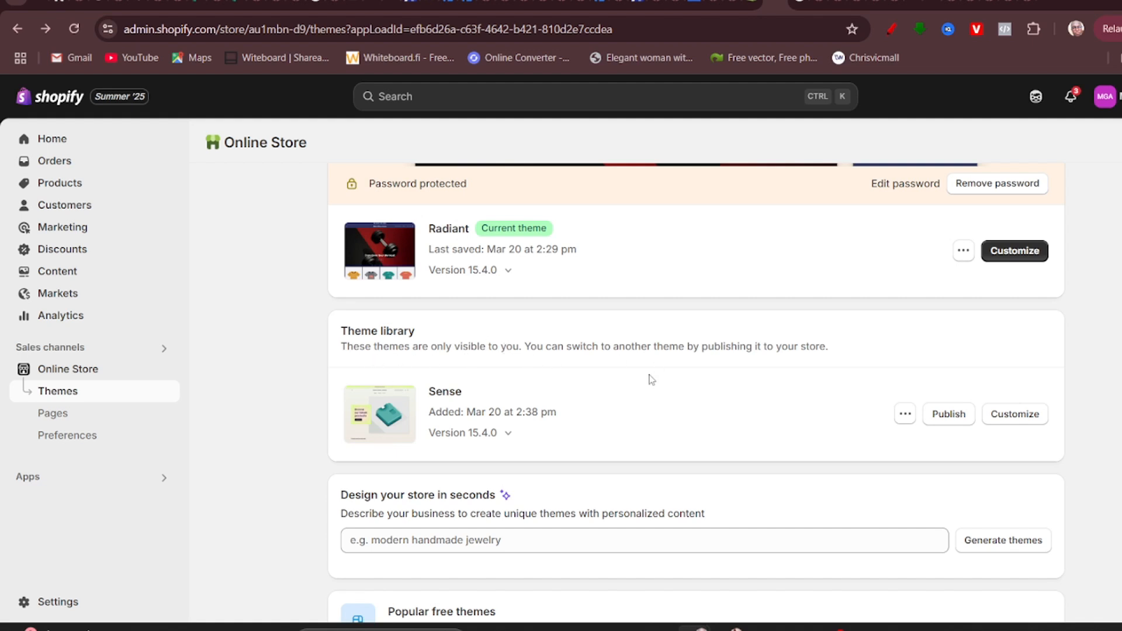
{"action": "scroll", "coordinate": [651, 379], "scroll_direction": "down", "scroll_amount": 3}
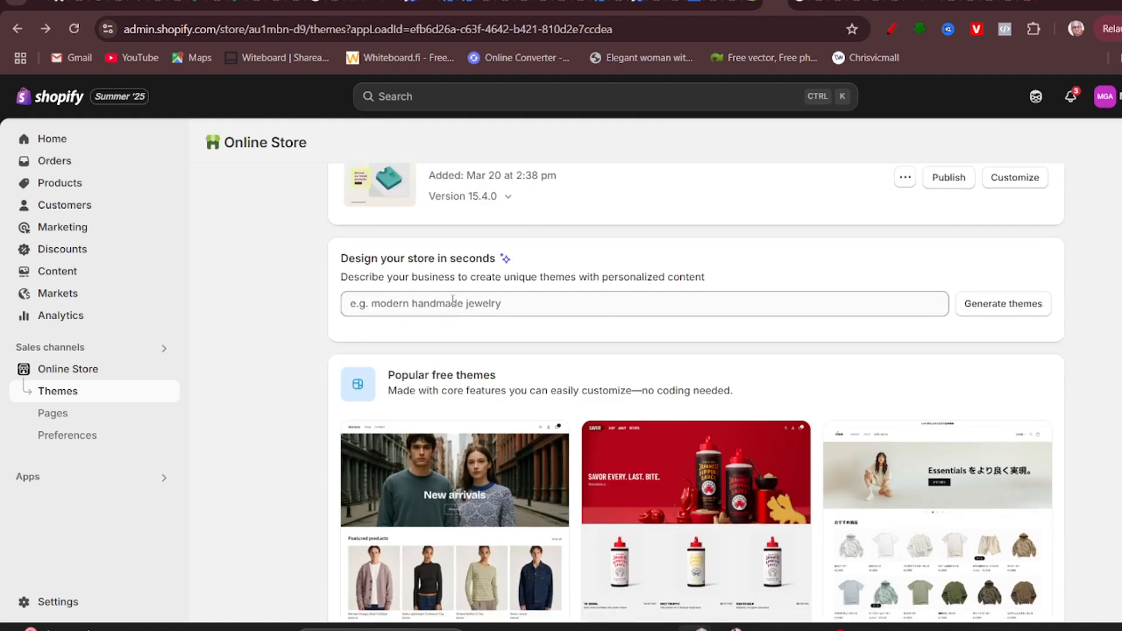
{"action": "scroll", "coordinate": [658, 421], "scroll_direction": "down", "scroll_amount": 2}
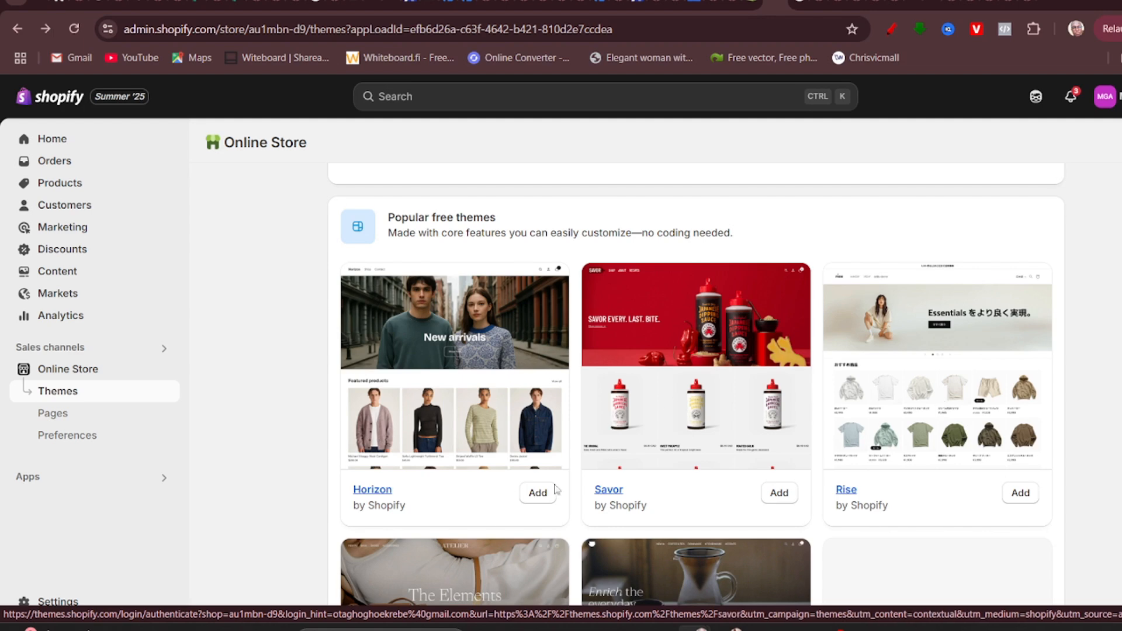
{"action": "scroll", "coordinate": [762, 449], "scroll_direction": "down", "scroll_amount": 4}
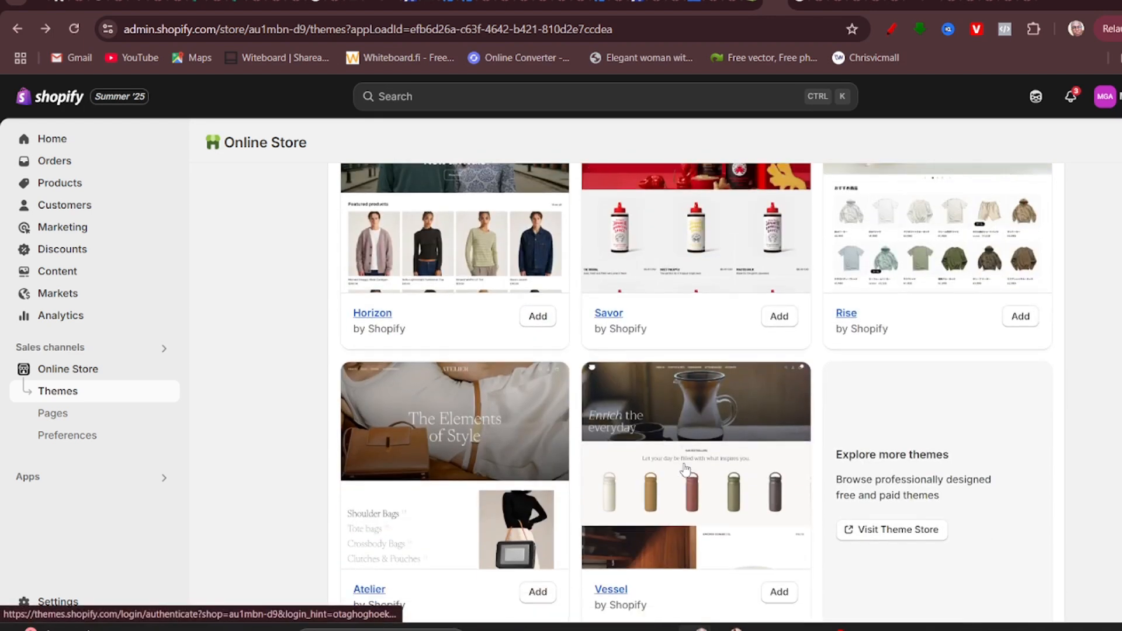
{"action": "scroll", "coordinate": [685, 469], "scroll_direction": "up", "scroll_amount": 1}
{"action": "scroll", "coordinate": [685, 468], "scroll_direction": "up", "scroll_amount": 5}
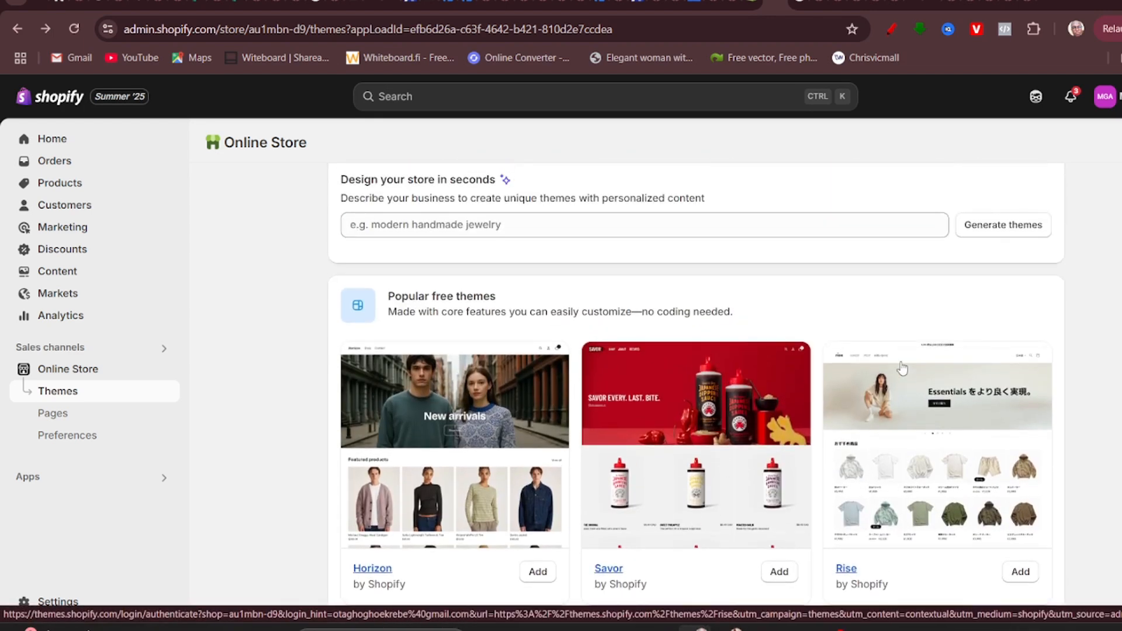
{"action": "left_click", "coordinate": [915, 442]}
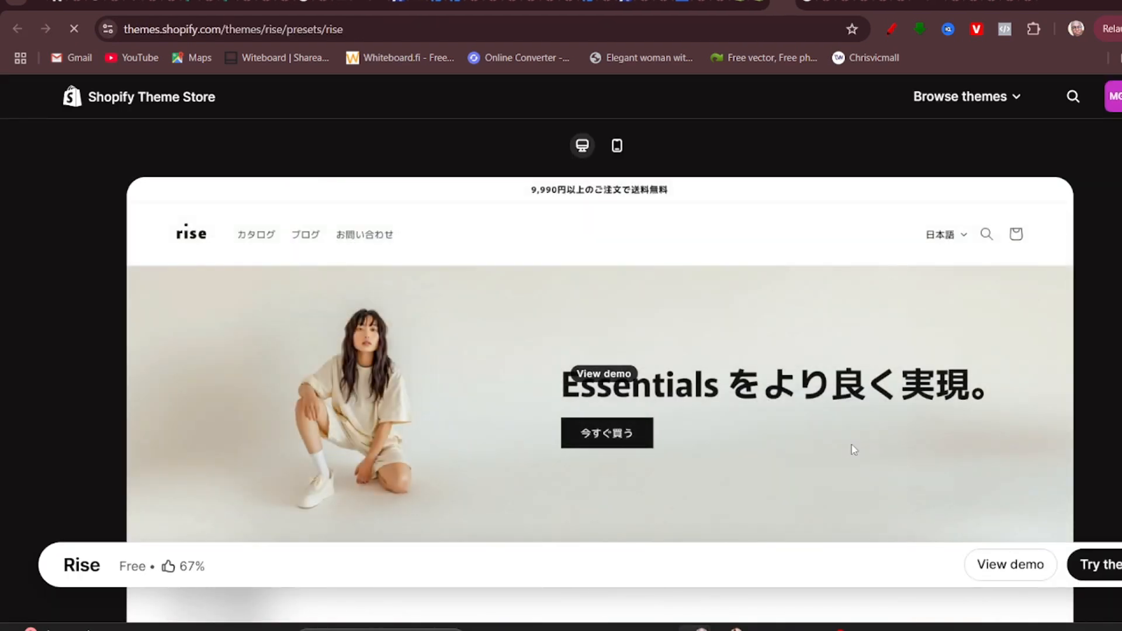
Look over the Rise theme's page, including its price, description and feature images.
{"action": "scroll", "coordinate": [1078, 451], "scroll_direction": "down", "scroll_amount": 7}
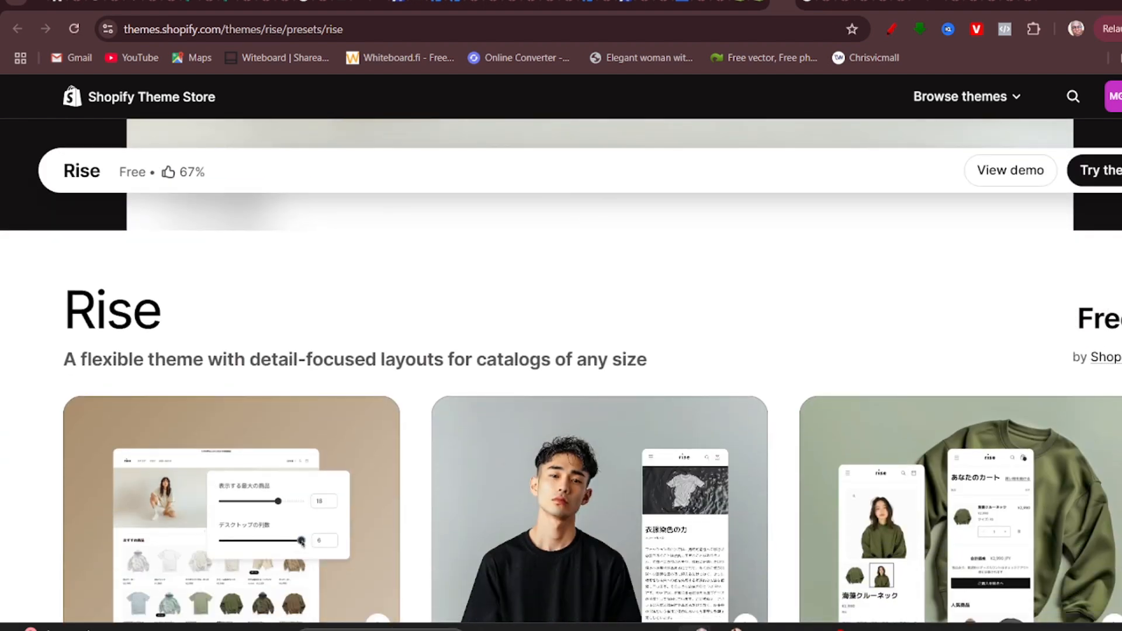
{"action": "left_click_drag", "start_coordinate": [1112, 324], "coordinate": [1068, 336]}
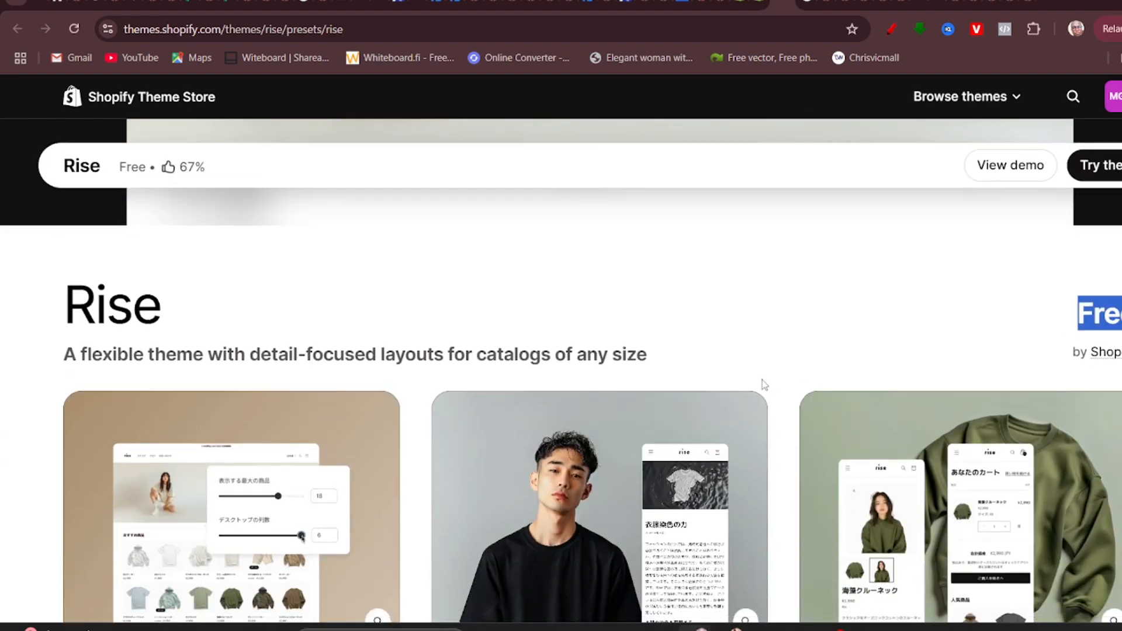
{"action": "scroll", "coordinate": [762, 383], "scroll_direction": "down", "scroll_amount": 10}
{"action": "scroll", "coordinate": [763, 385], "scroll_direction": "up", "scroll_amount": 17}
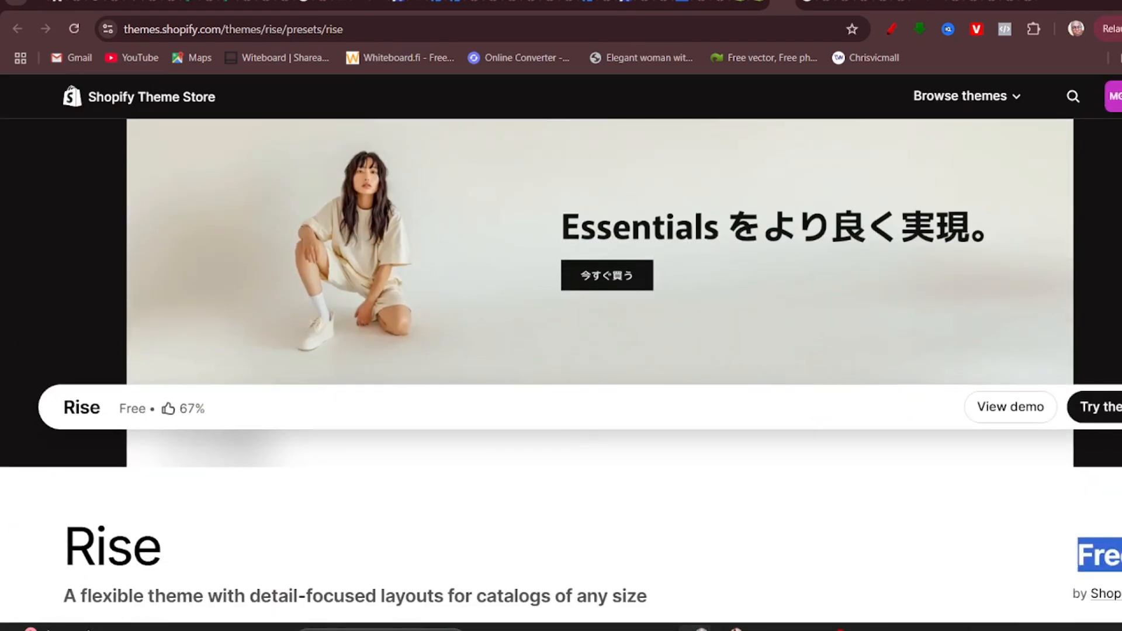
Open the Rise theme's demo and look through its home page in mobile view.
{"action": "left_click", "coordinate": [986, 404]}
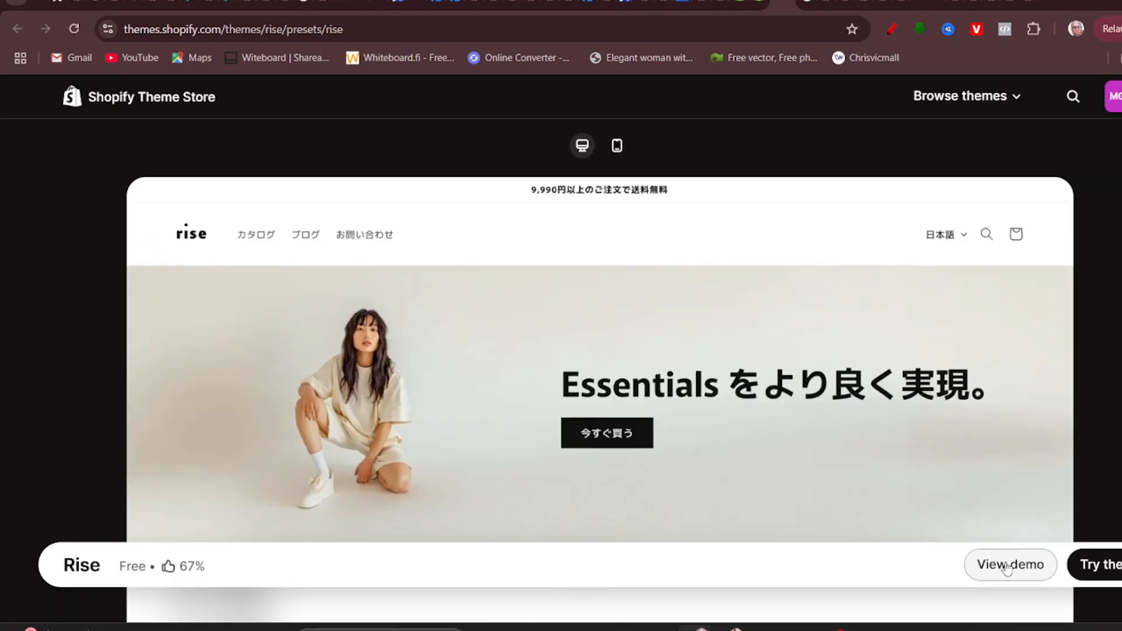
{"action": "left_click", "coordinate": [802, 416]}
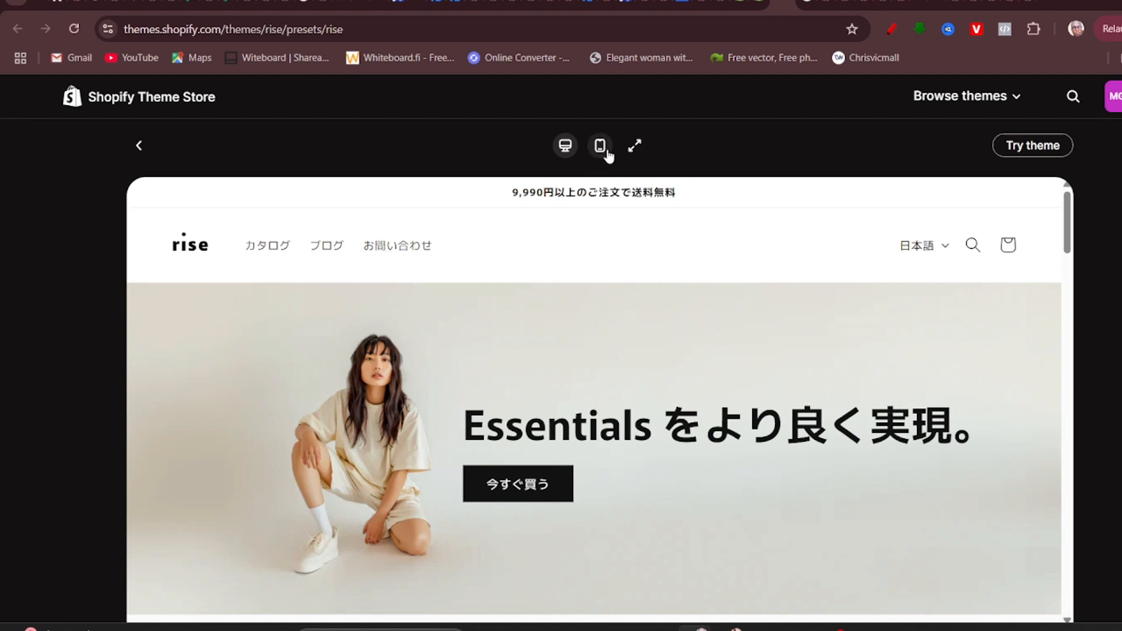
{"action": "left_click", "coordinate": [605, 152]}
{"action": "scroll", "coordinate": [554, 309], "scroll_direction": "down", "scroll_amount": 10}
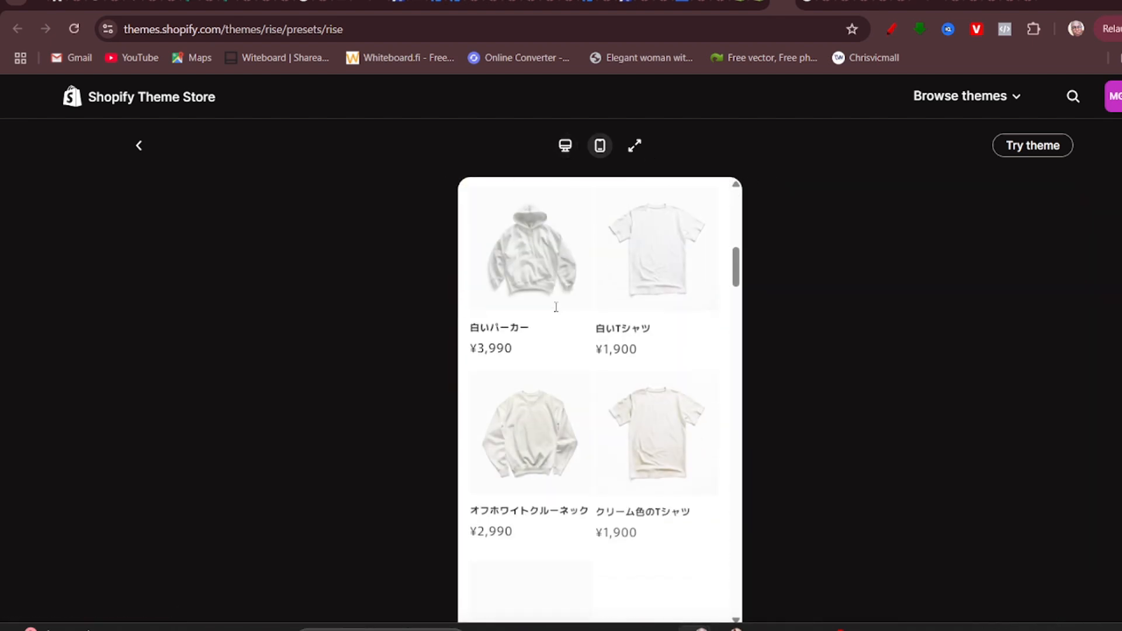
{"action": "scroll", "coordinate": [555, 307], "scroll_direction": "down", "scroll_amount": 10}
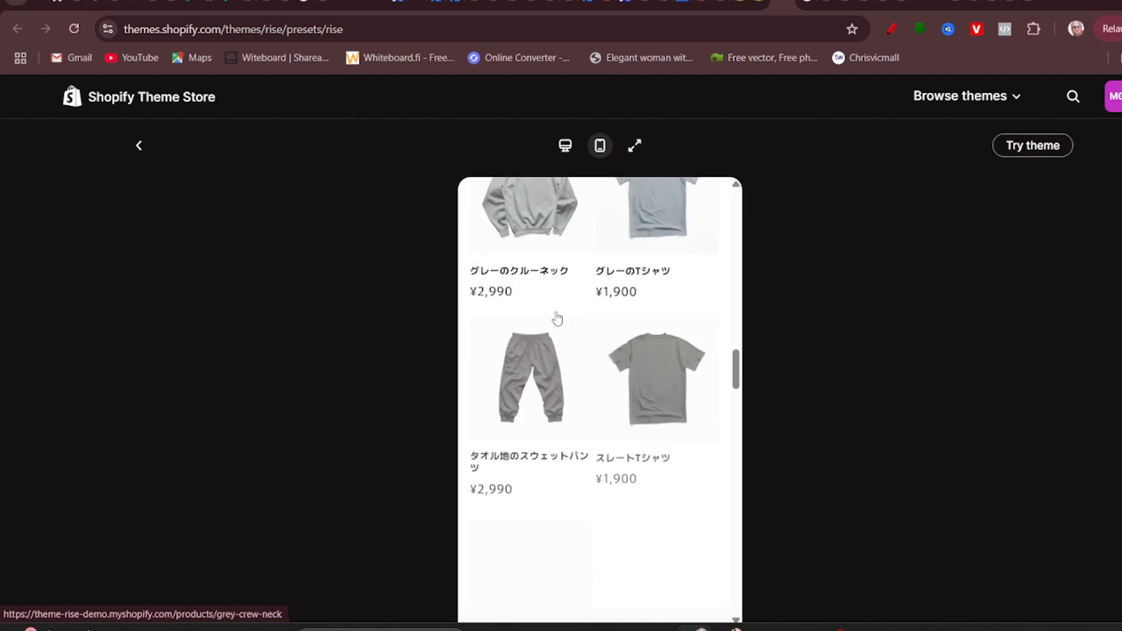
{"action": "scroll", "coordinate": [557, 317], "scroll_direction": "down", "scroll_amount": 10}
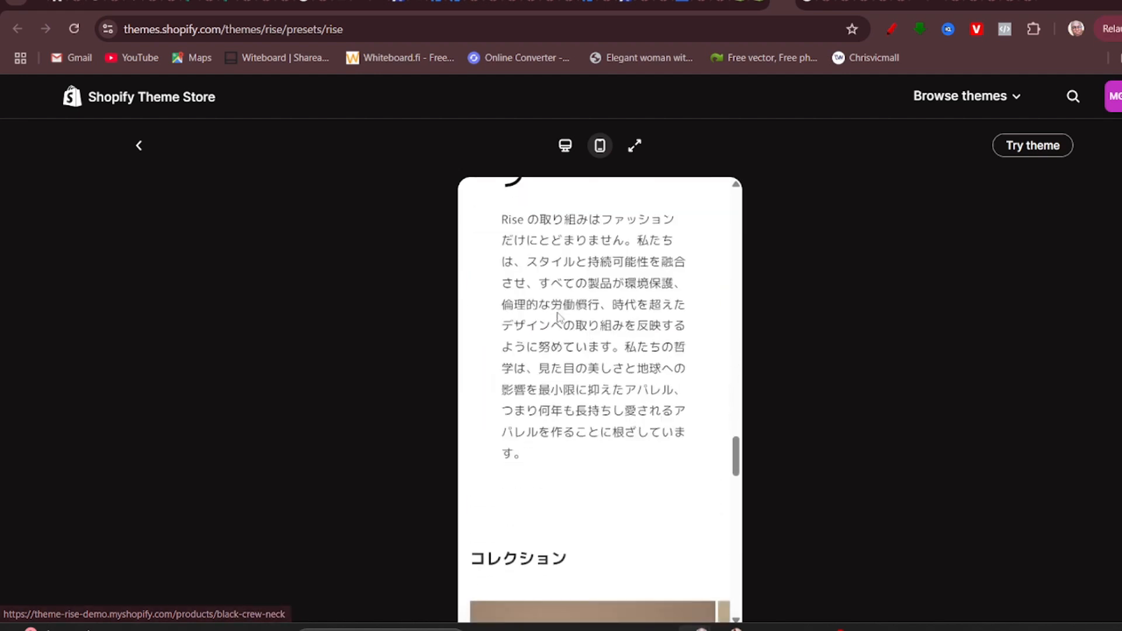
{"action": "scroll", "coordinate": [556, 317], "scroll_direction": "up", "scroll_amount": 5}
Examine the Rise demo in desktop and full-screen views, check mobile view again, and return to desktop view.
{"action": "left_click", "coordinate": [564, 148]}
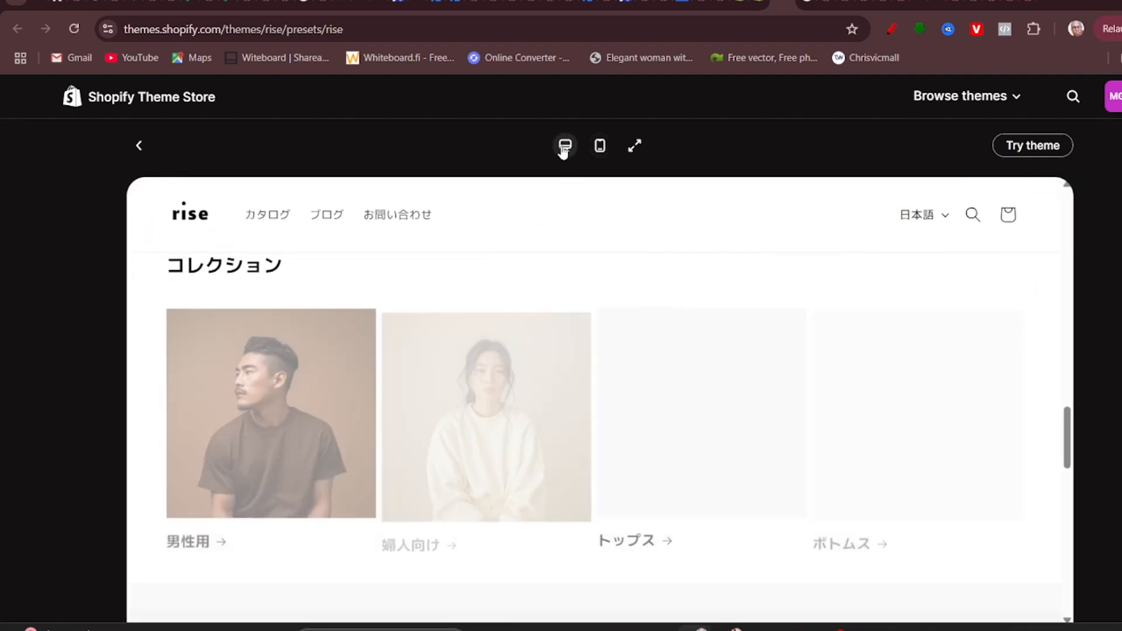
{"action": "scroll", "coordinate": [580, 389], "scroll_direction": "down", "scroll_amount": 10}
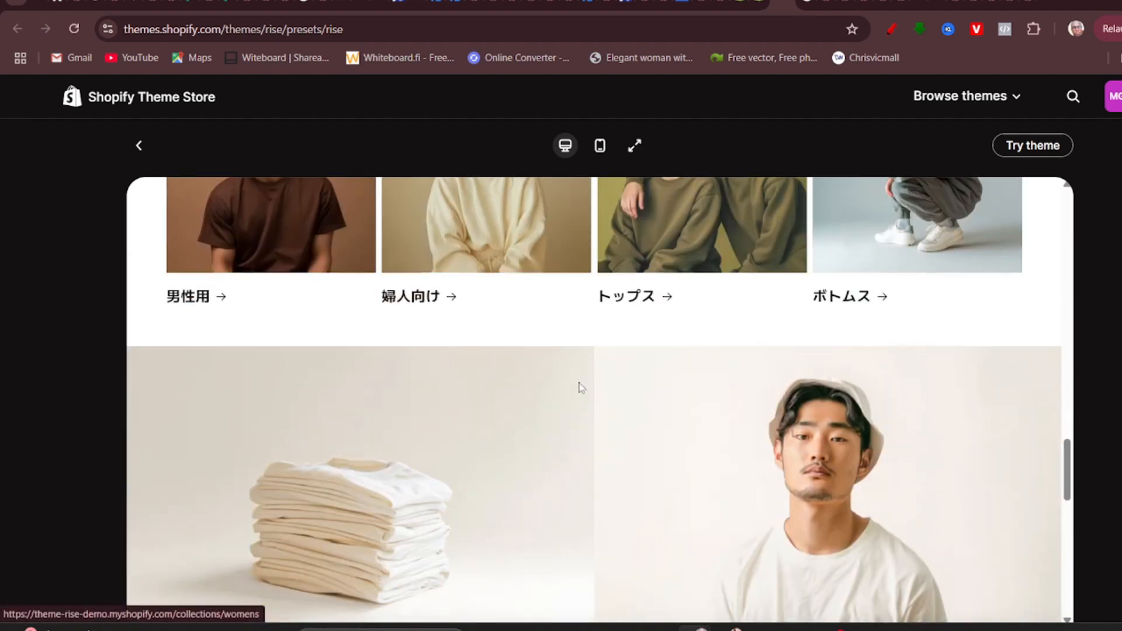
{"action": "scroll", "coordinate": [583, 388], "scroll_direction": "up", "scroll_amount": 5}
{"action": "scroll", "coordinate": [582, 388], "scroll_direction": "up", "scroll_amount": 4}
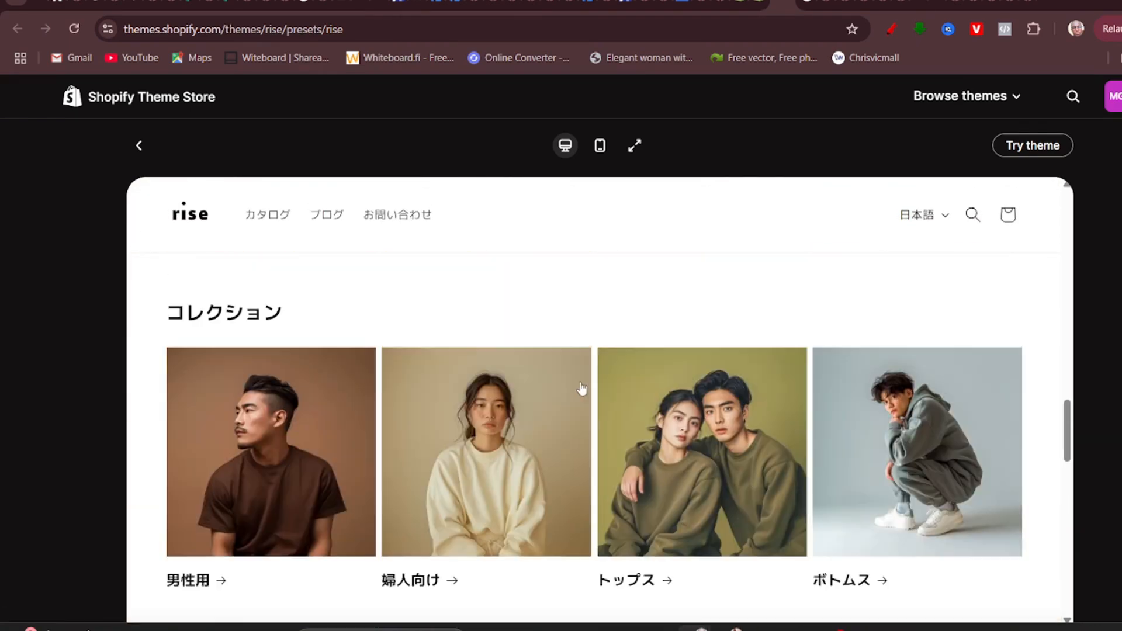
{"action": "scroll", "coordinate": [583, 314], "scroll_direction": "down", "scroll_amount": 8}
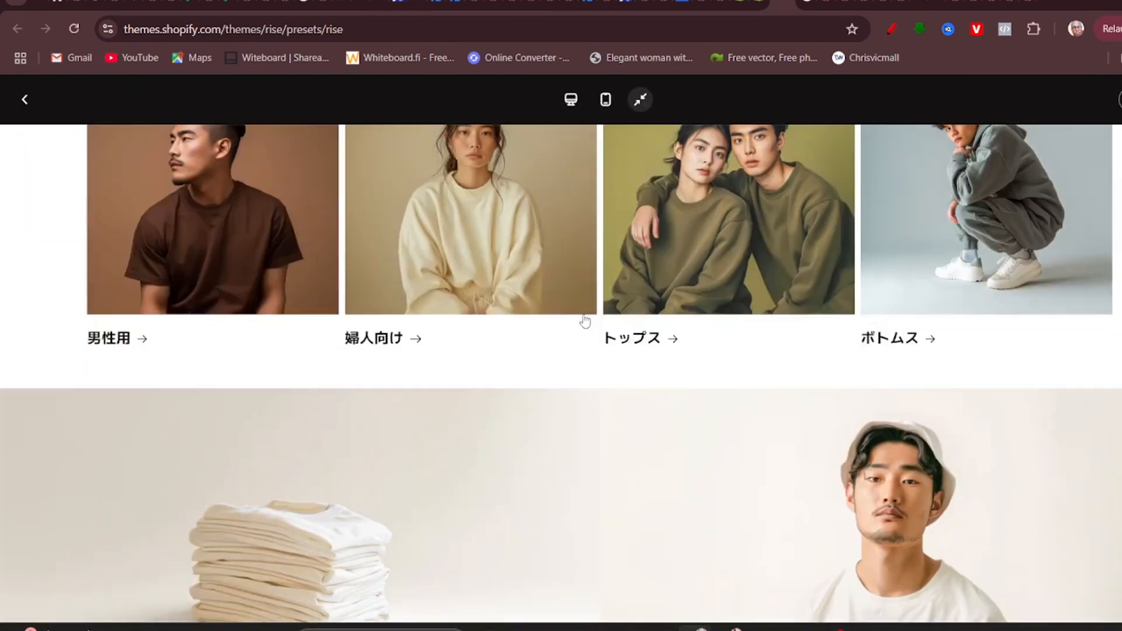
{"action": "scroll", "coordinate": [583, 314], "scroll_direction": "up", "scroll_amount": 12}
{"action": "scroll", "coordinate": [584, 315], "scroll_direction": "up", "scroll_amount": 10}
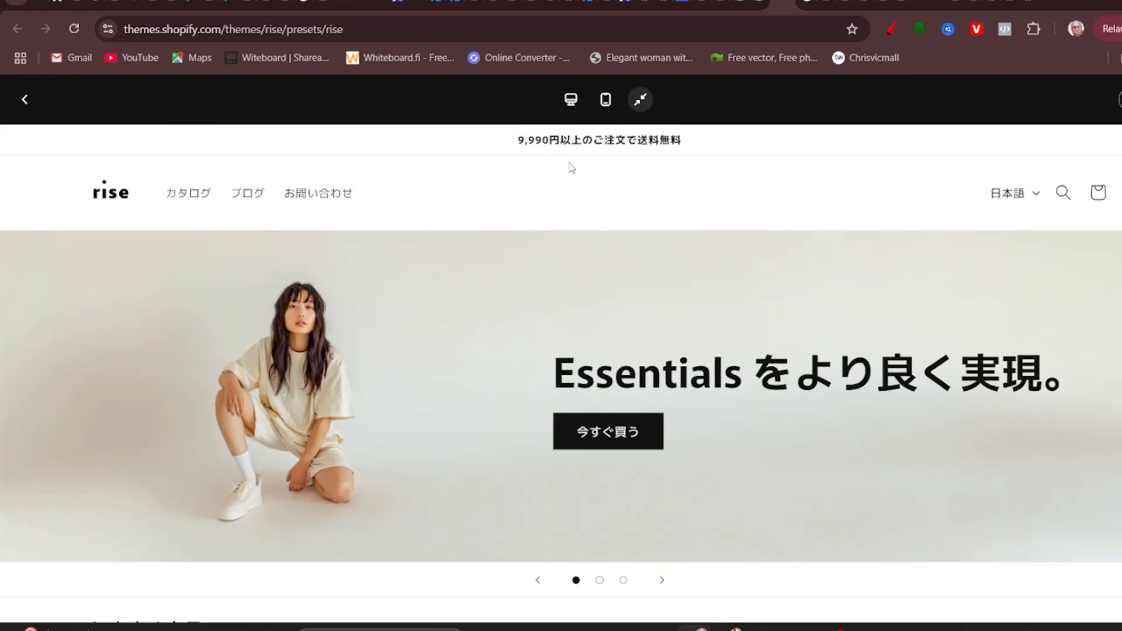
{"action": "left_click", "coordinate": [605, 109]}
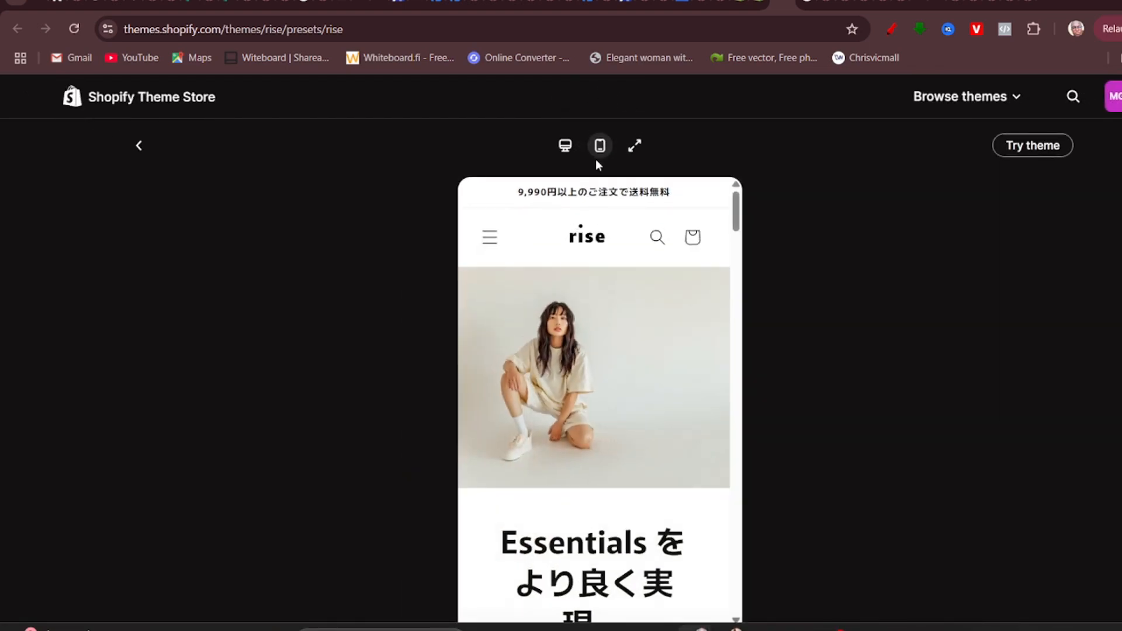
{"action": "left_click", "coordinate": [563, 147]}
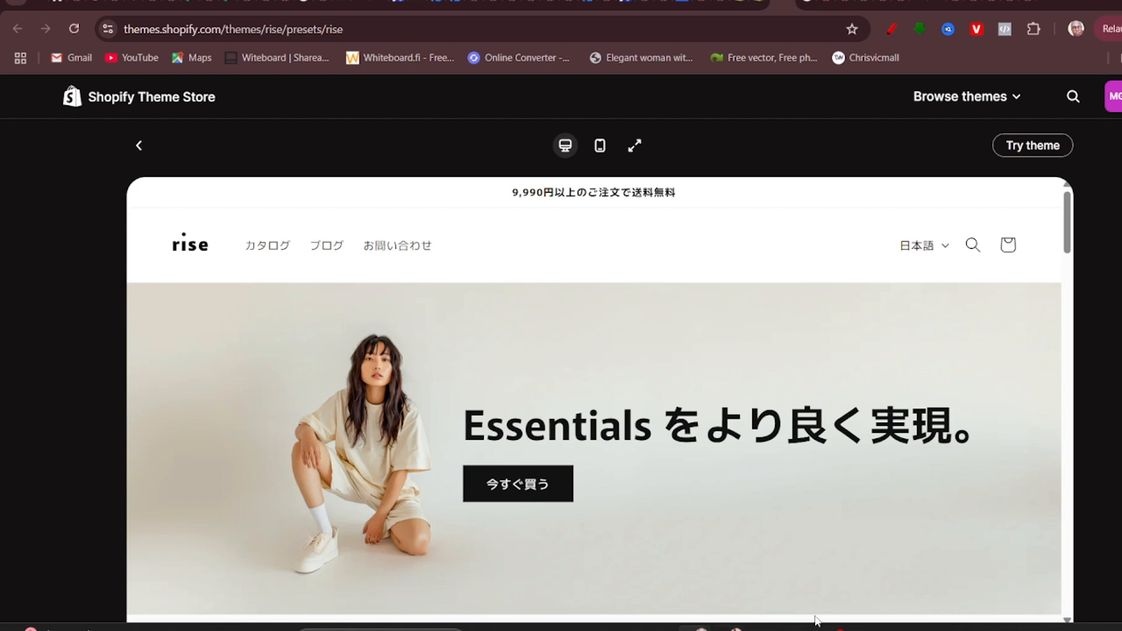
Glance over the demo's product grid and add the Rise theme to the store as a trial.
{"action": "scroll", "coordinate": [799, 405], "scroll_direction": "down", "scroll_amount": 10}
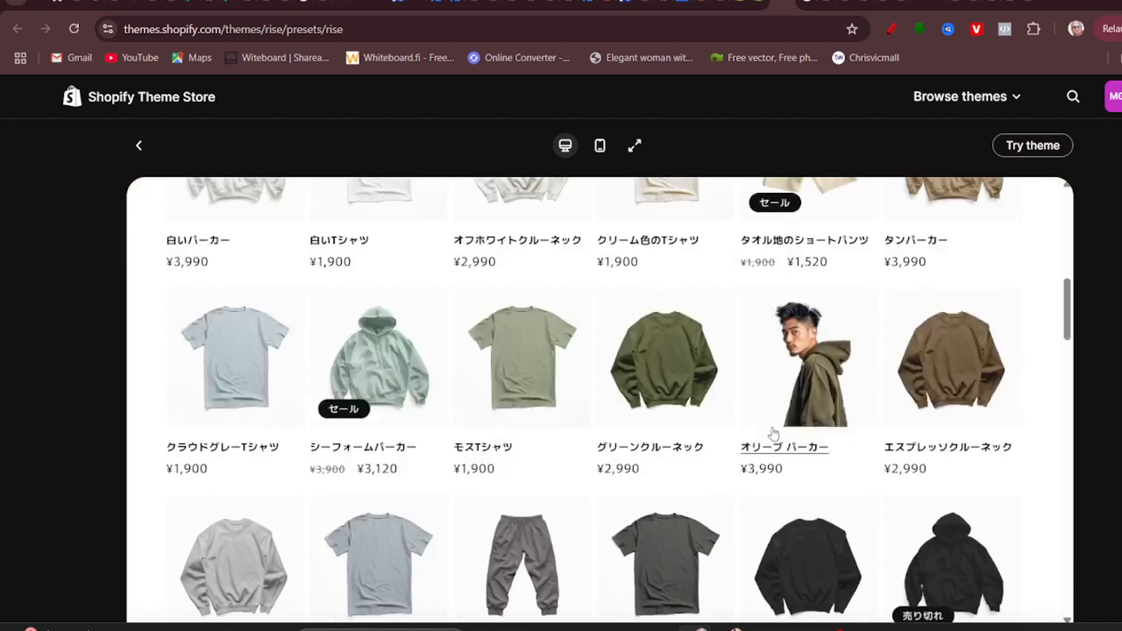
{"action": "scroll", "coordinate": [798, 405], "scroll_direction": "up", "scroll_amount": 4}
{"action": "left_click", "coordinate": [1014, 154]}
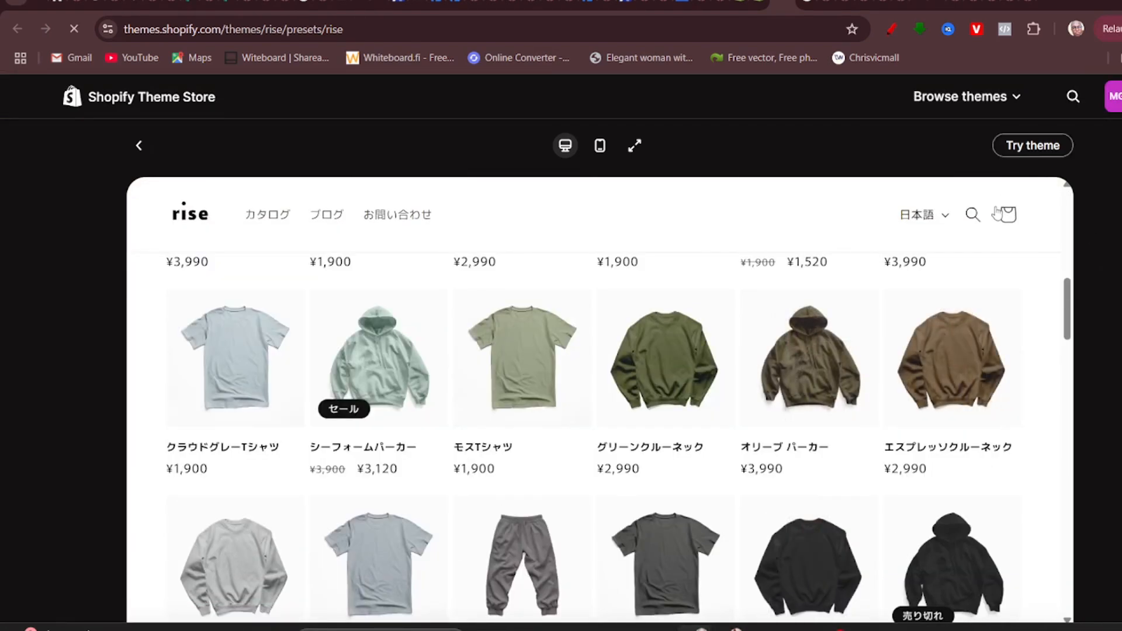
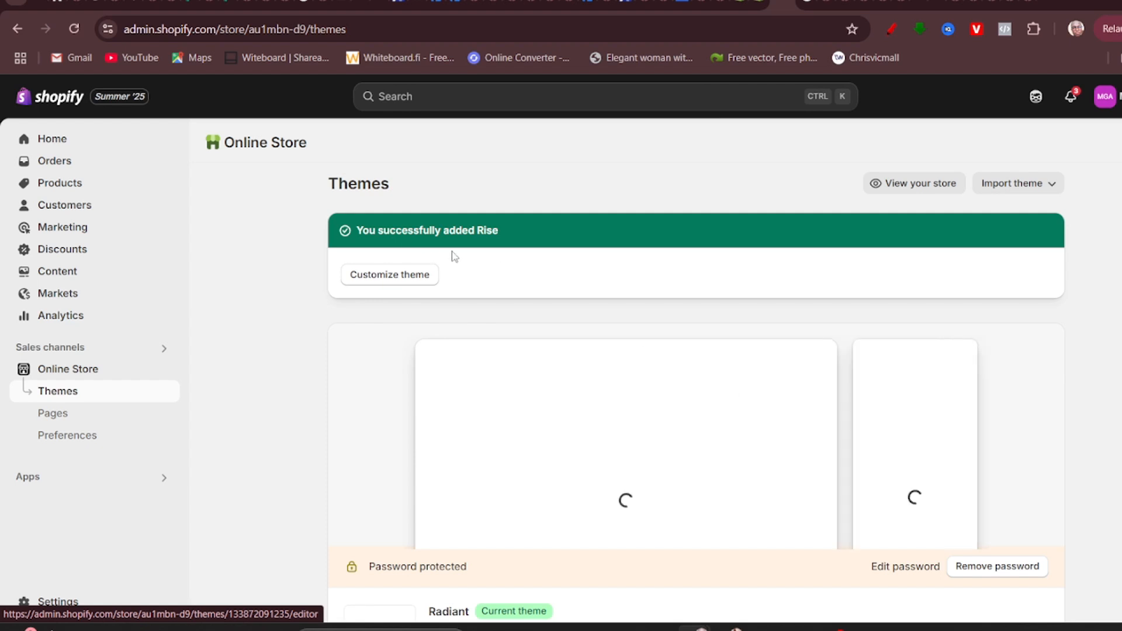
Look over the current theme and the theme library, and show the additional actions for the Rise theme.
{"action": "scroll", "coordinate": [531, 315], "scroll_direction": "down", "scroll_amount": 6}
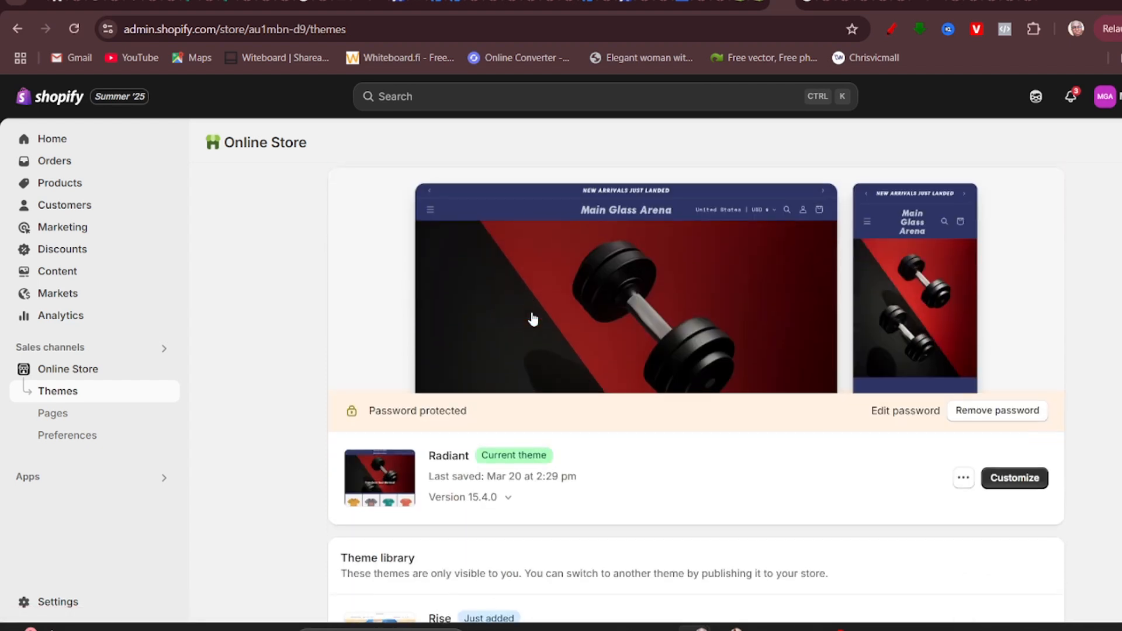
{"action": "scroll", "coordinate": [532, 321], "scroll_direction": "down", "scroll_amount": 1}
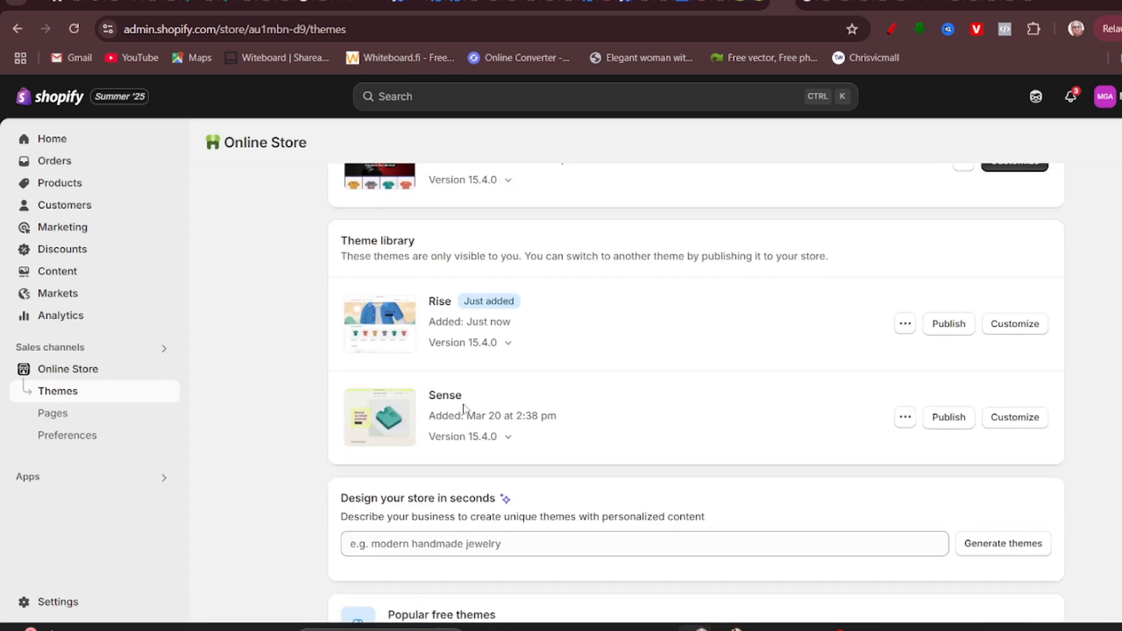
{"action": "scroll", "coordinate": [452, 396], "scroll_direction": "up", "scroll_amount": 2}
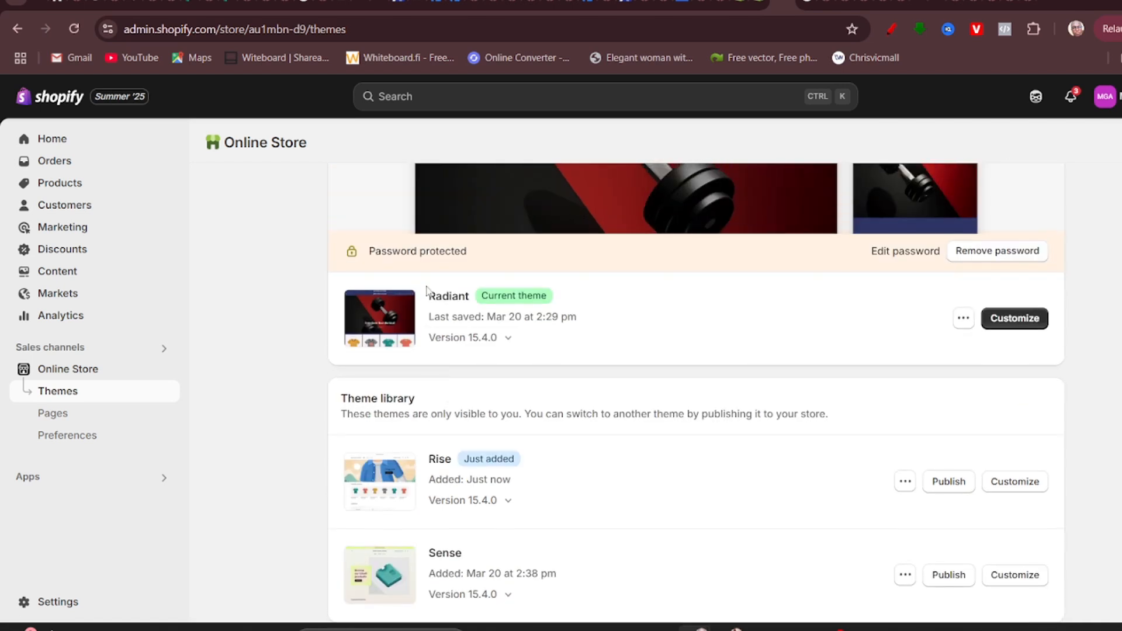
{"action": "scroll", "coordinate": [438, 303], "scroll_direction": "down", "scroll_amount": 1}
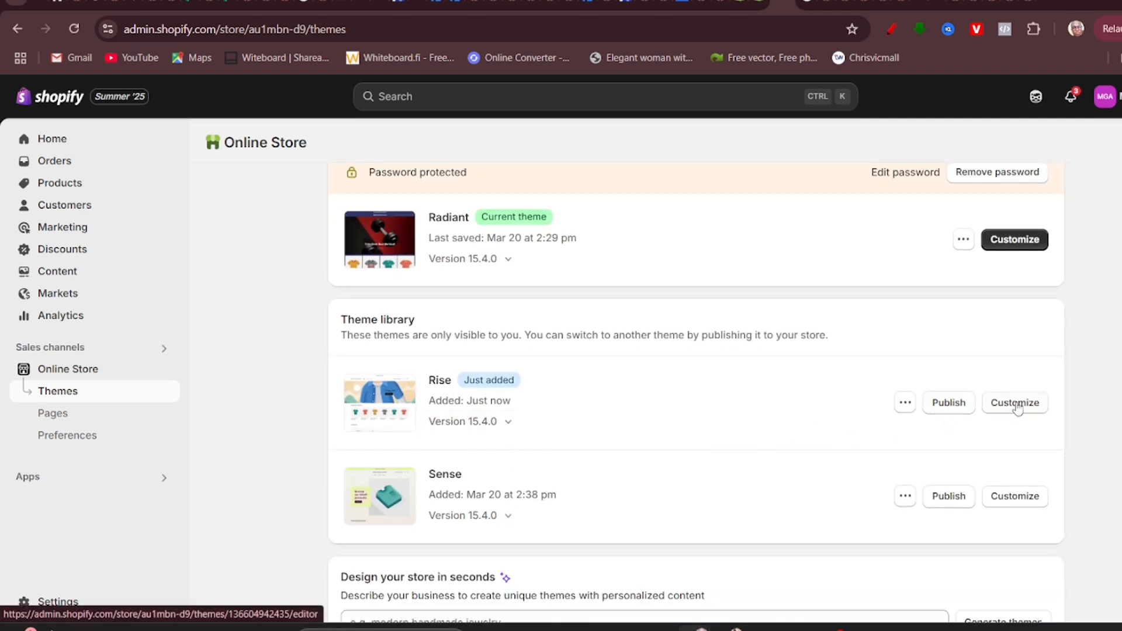
{"action": "left_click", "coordinate": [905, 403]}
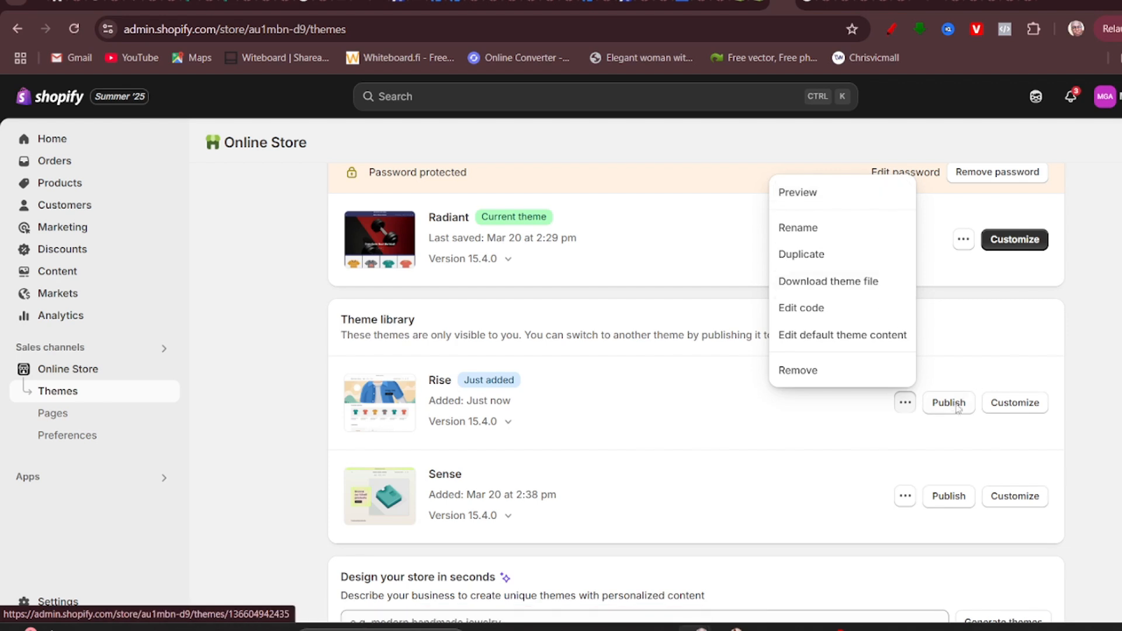
Open the Rise theme in the theme editor and look through its home page from slideshow to footer.
{"action": "left_click", "coordinate": [1002, 406]}
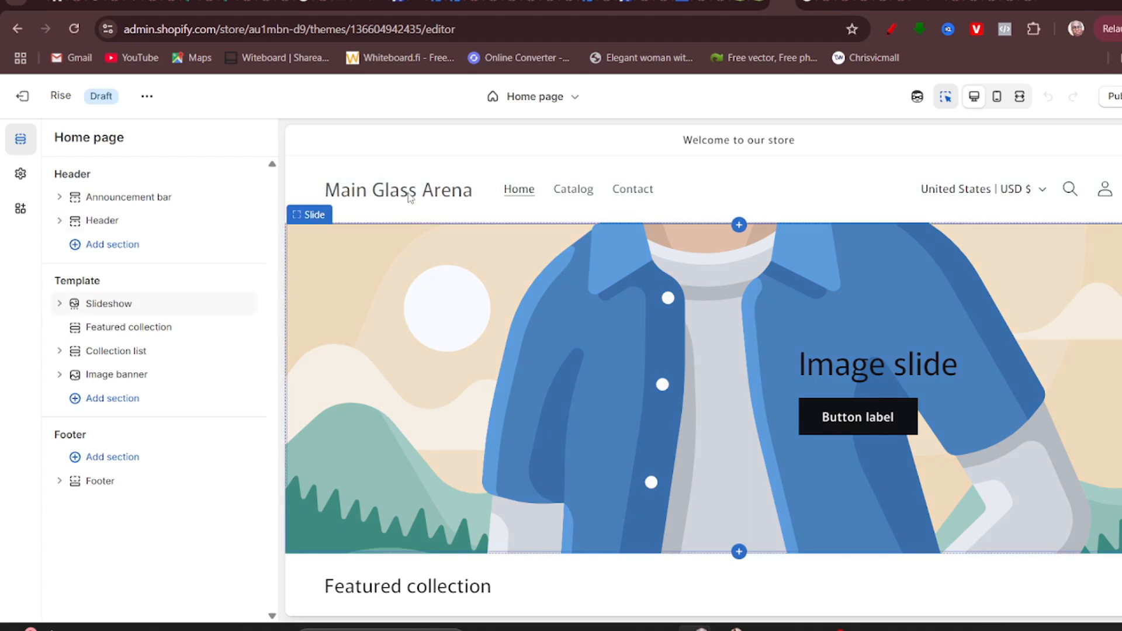
{"action": "scroll", "coordinate": [533, 334], "scroll_direction": "down", "scroll_amount": 5}
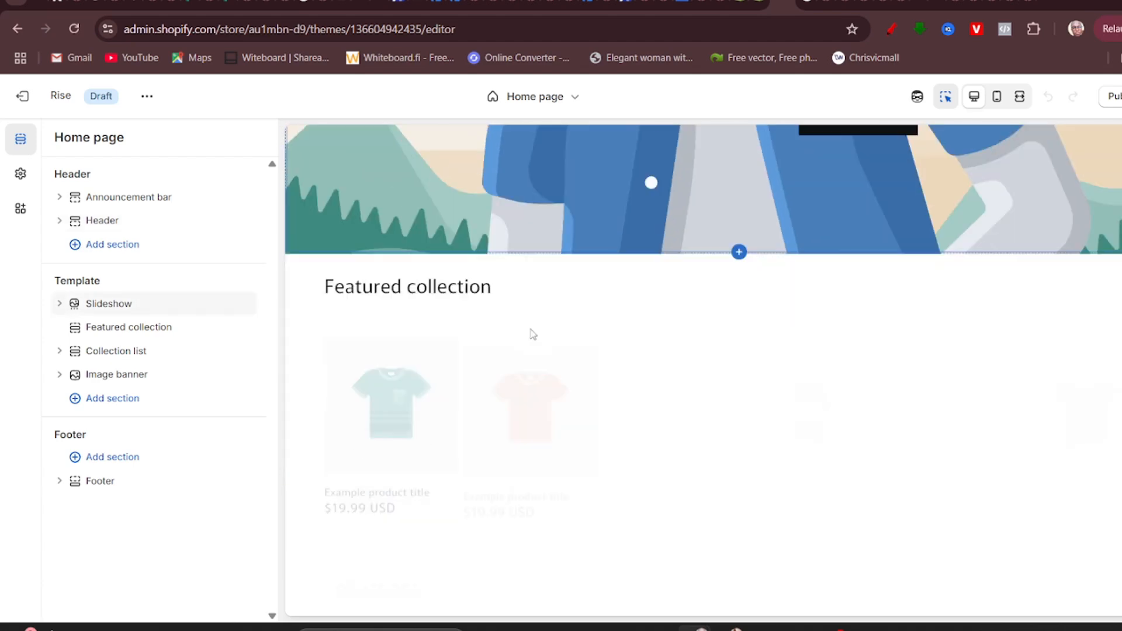
{"action": "scroll", "coordinate": [532, 334], "scroll_direction": "down", "scroll_amount": 15}
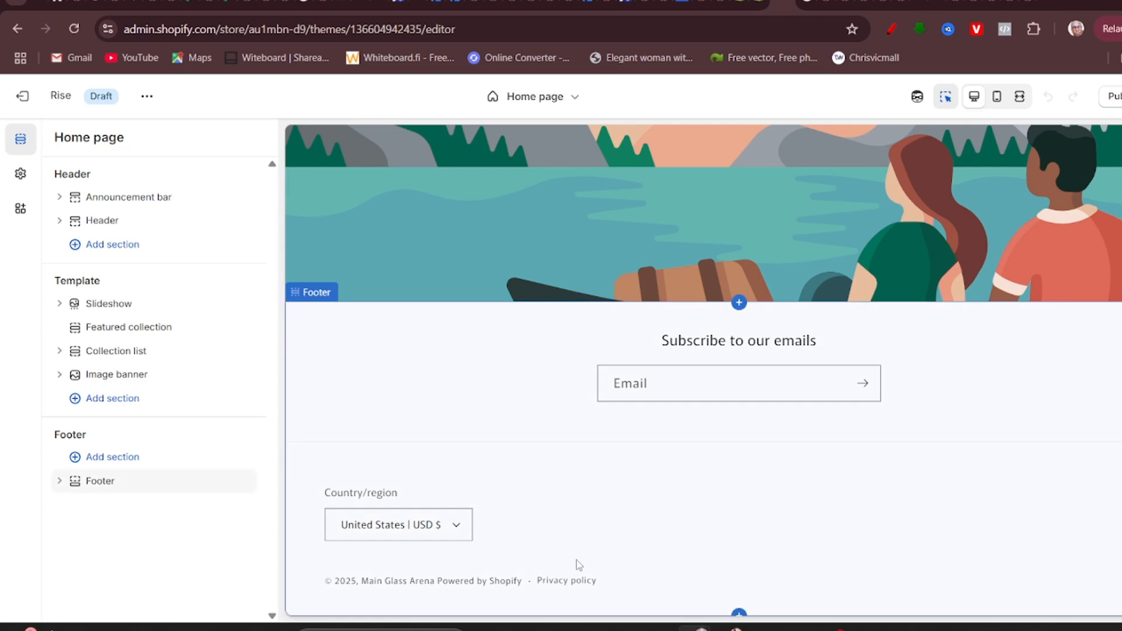
{"action": "scroll", "coordinate": [520, 392], "scroll_direction": "up", "scroll_amount": 10}
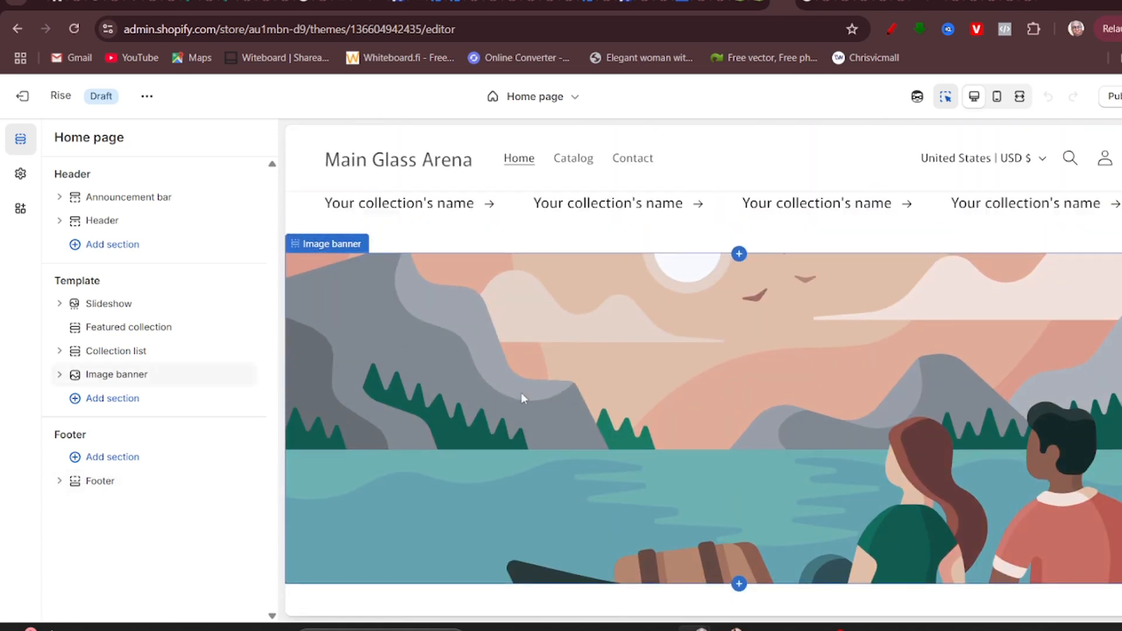
{"action": "scroll", "coordinate": [519, 435], "scroll_direction": "up", "scroll_amount": 8}
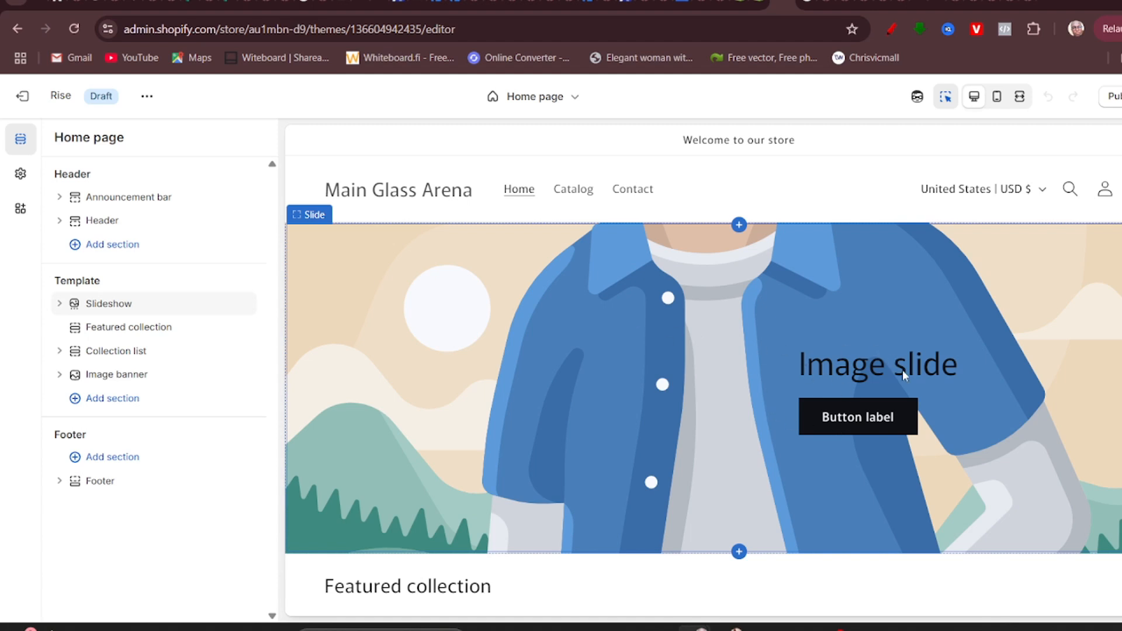
Open the free image library for the home page's image slide and browse its categories from Staff Favorites to Cities.
{"action": "left_click", "coordinate": [590, 349]}
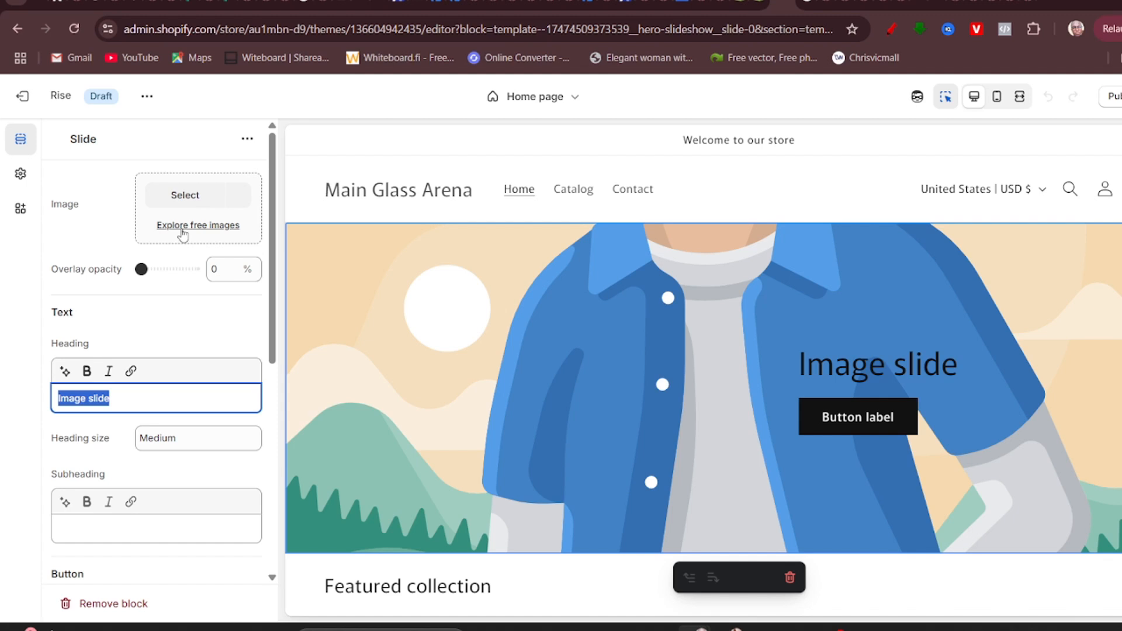
{"action": "left_click", "coordinate": [221, 227]}
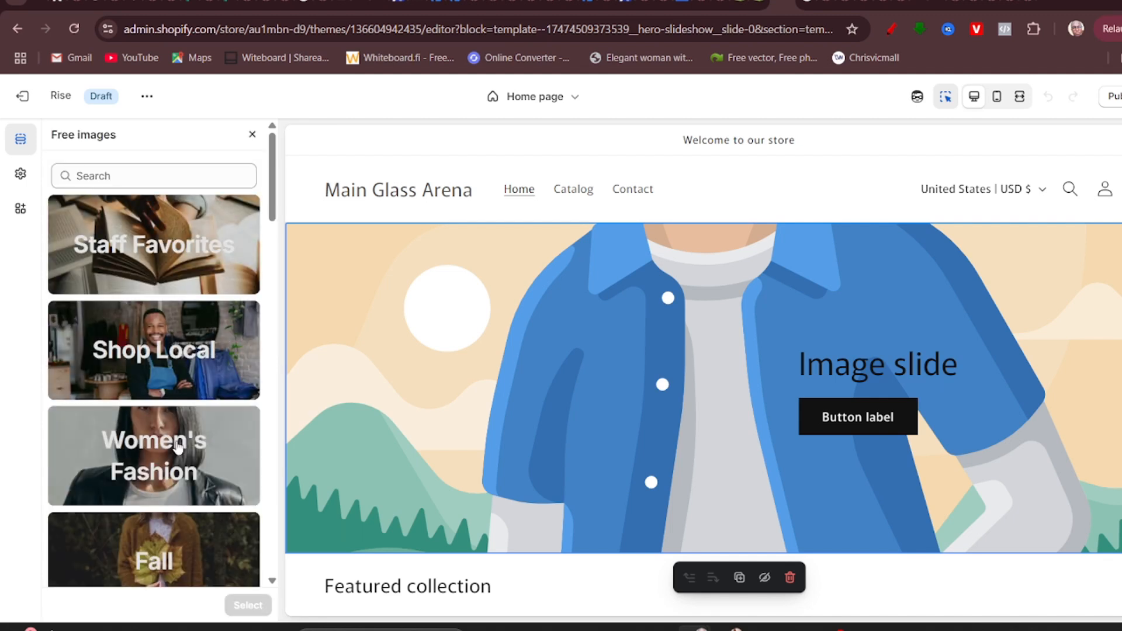
{"action": "scroll", "coordinate": [170, 437], "scroll_direction": "down", "scroll_amount": 8}
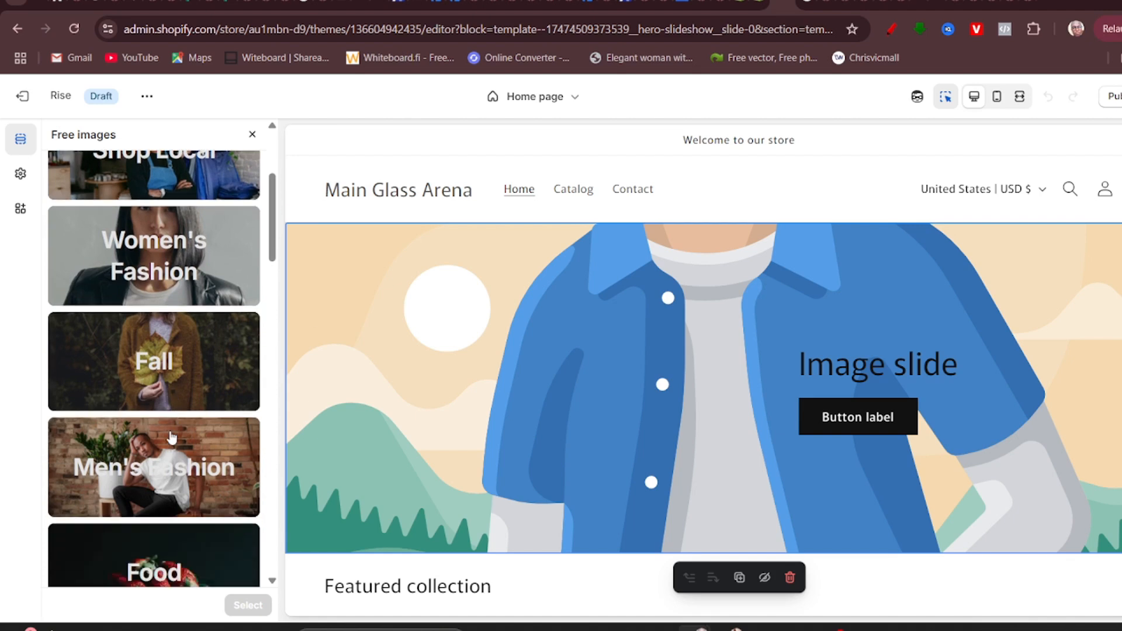
{"action": "scroll", "coordinate": [170, 435], "scroll_direction": "down", "scroll_amount": 8}
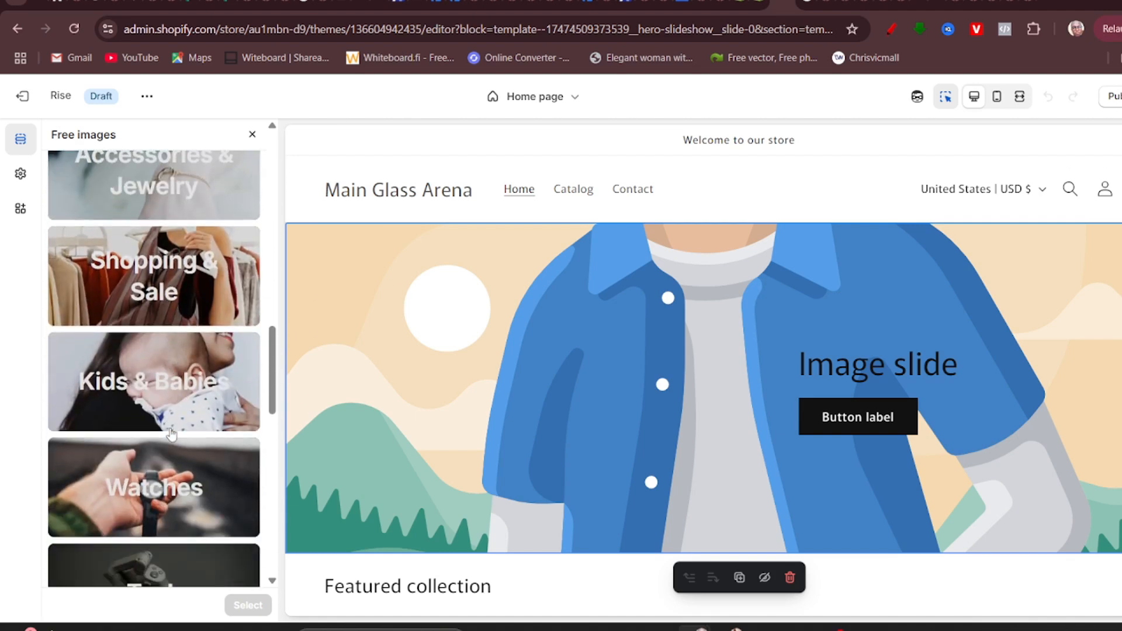
{"action": "scroll", "coordinate": [171, 433], "scroll_direction": "down", "scroll_amount": 3}
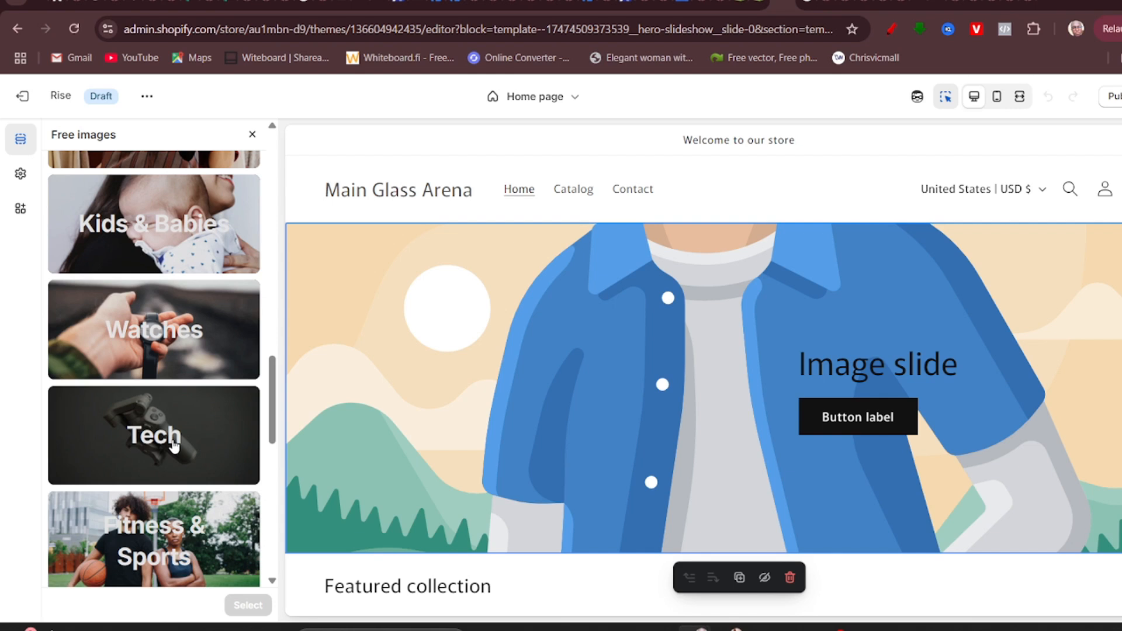
{"action": "scroll", "coordinate": [174, 445], "scroll_direction": "down", "scroll_amount": 6}
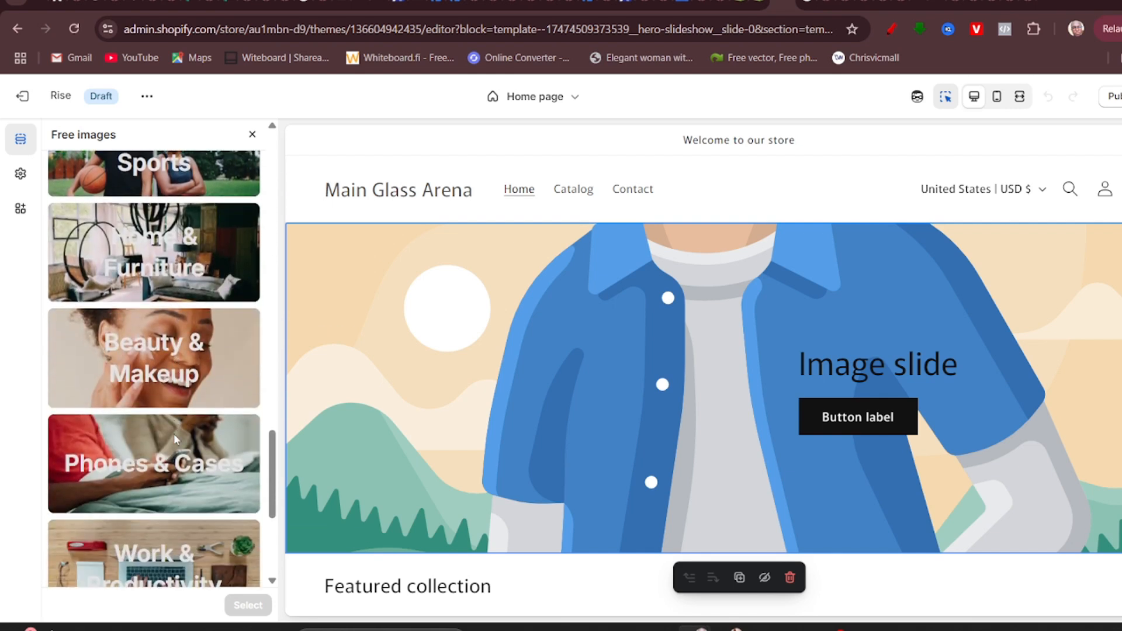
{"action": "scroll", "coordinate": [174, 434], "scroll_direction": "down", "scroll_amount": 5}
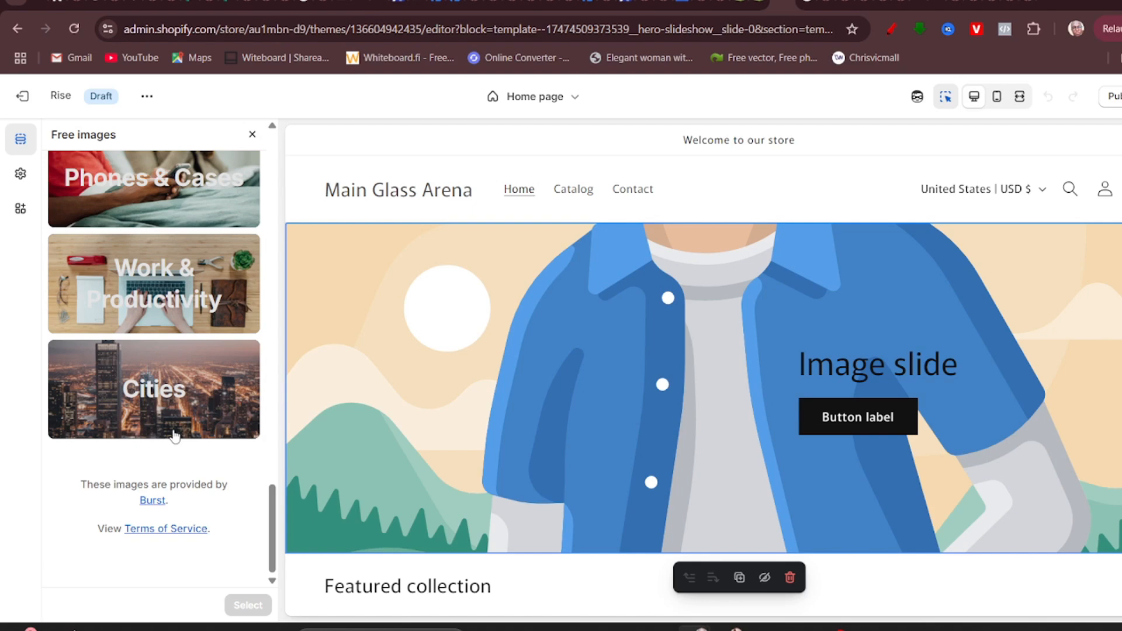
{"action": "scroll", "coordinate": [174, 435], "scroll_direction": "up", "scroll_amount": 12}
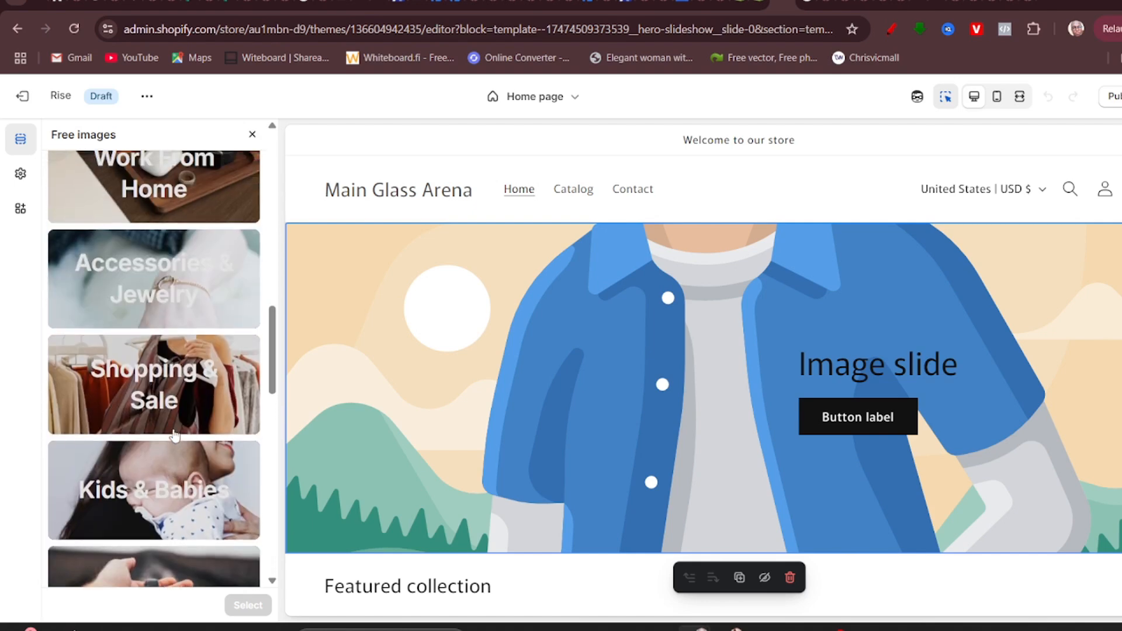
{"action": "scroll", "coordinate": [173, 435], "scroll_direction": "up", "scroll_amount": 10}
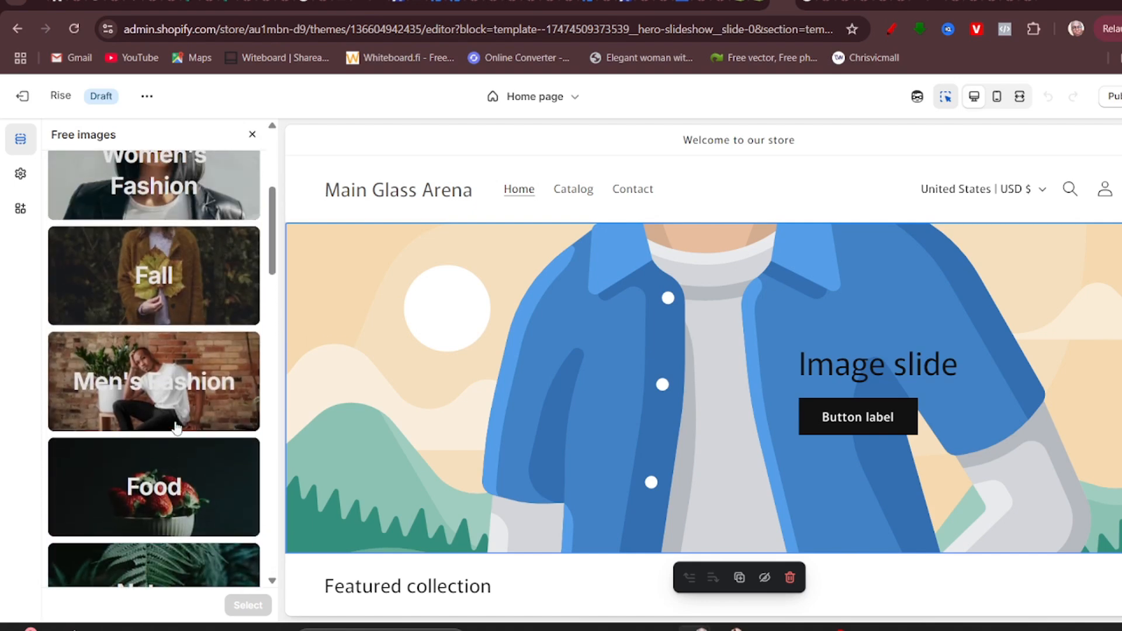
{"action": "scroll", "coordinate": [176, 429], "scroll_direction": "up", "scroll_amount": 5}
{"action": "scroll", "coordinate": [177, 428], "scroll_direction": "down", "scroll_amount": 3}
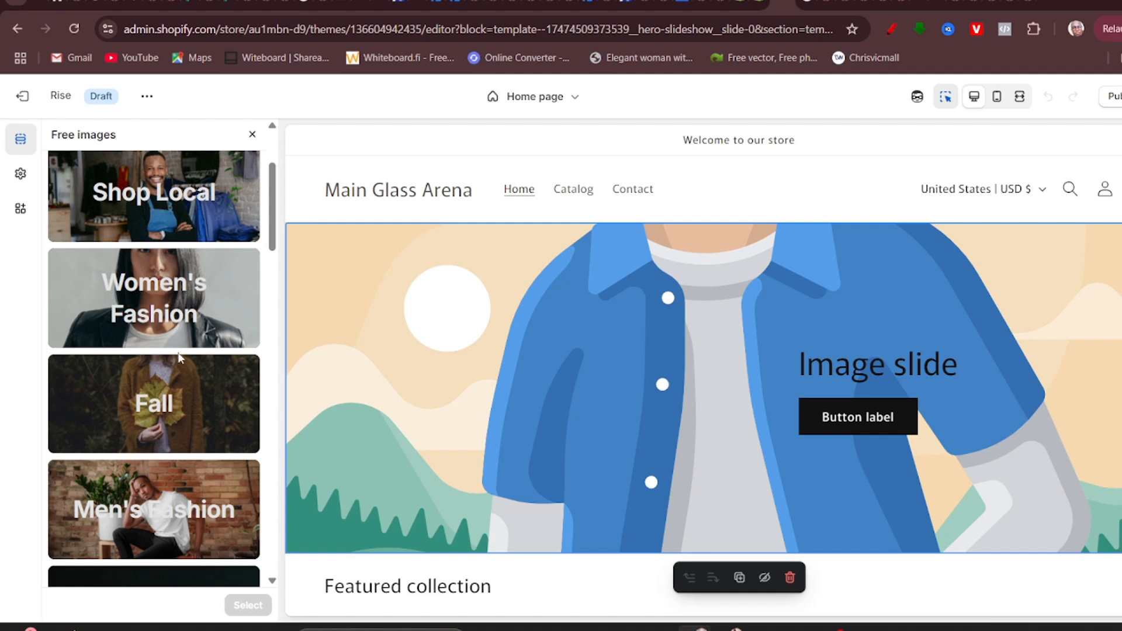
Open the Women's Fashion image category and preview the photo of the woman in glasses and pale fur on the slide.
{"action": "left_click", "coordinate": [175, 331]}
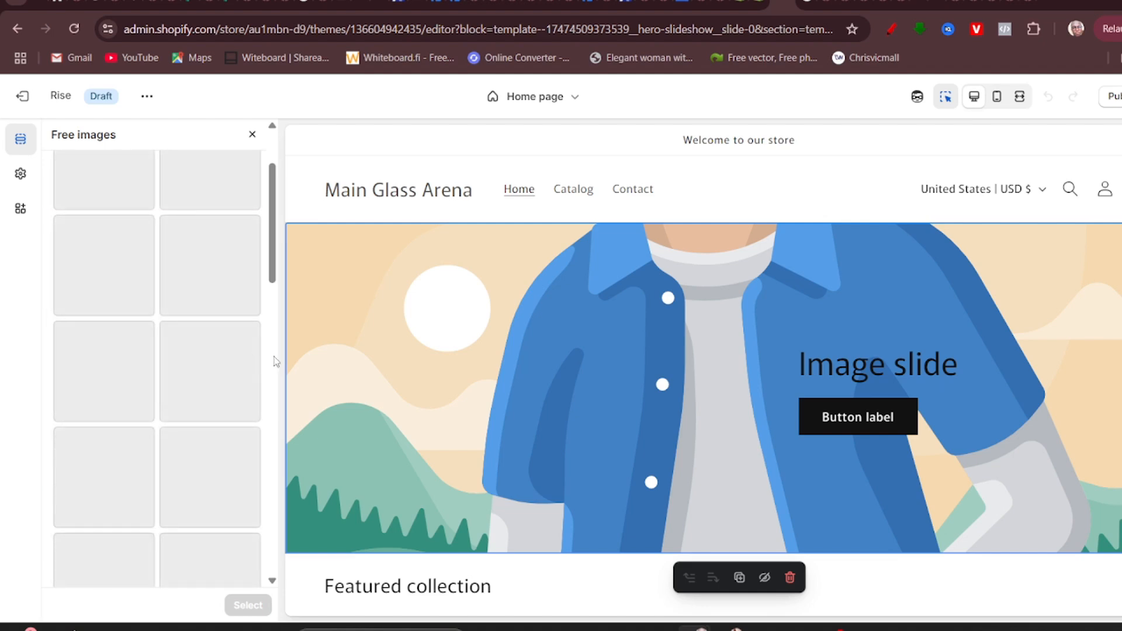
{"action": "scroll", "coordinate": [120, 404], "scroll_direction": "down", "scroll_amount": 4}
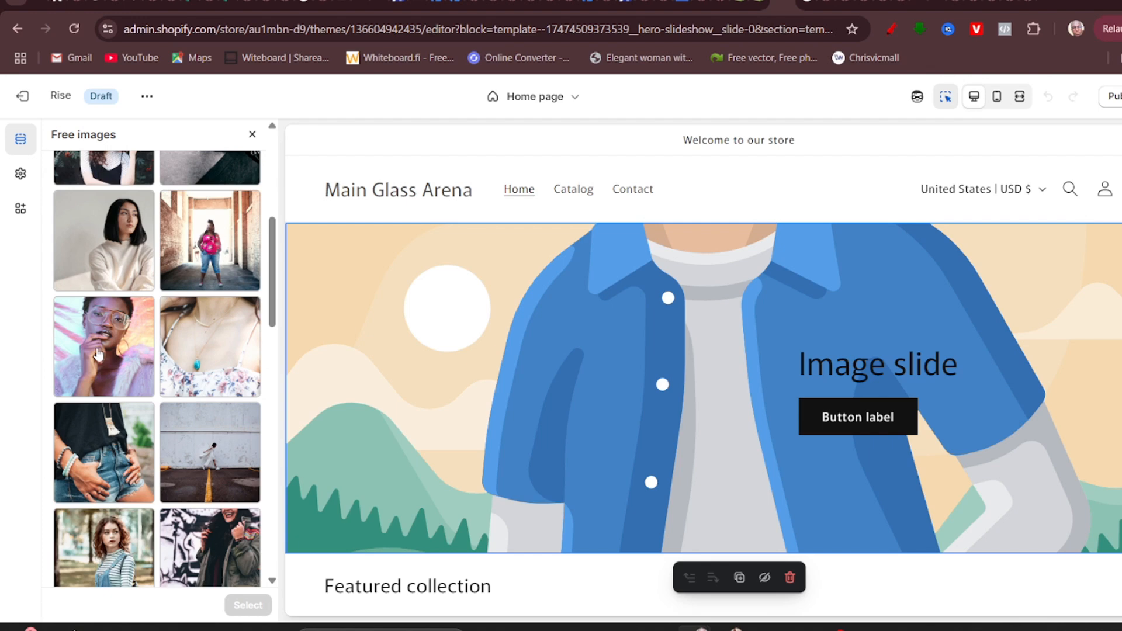
{"action": "left_click", "coordinate": [98, 353]}
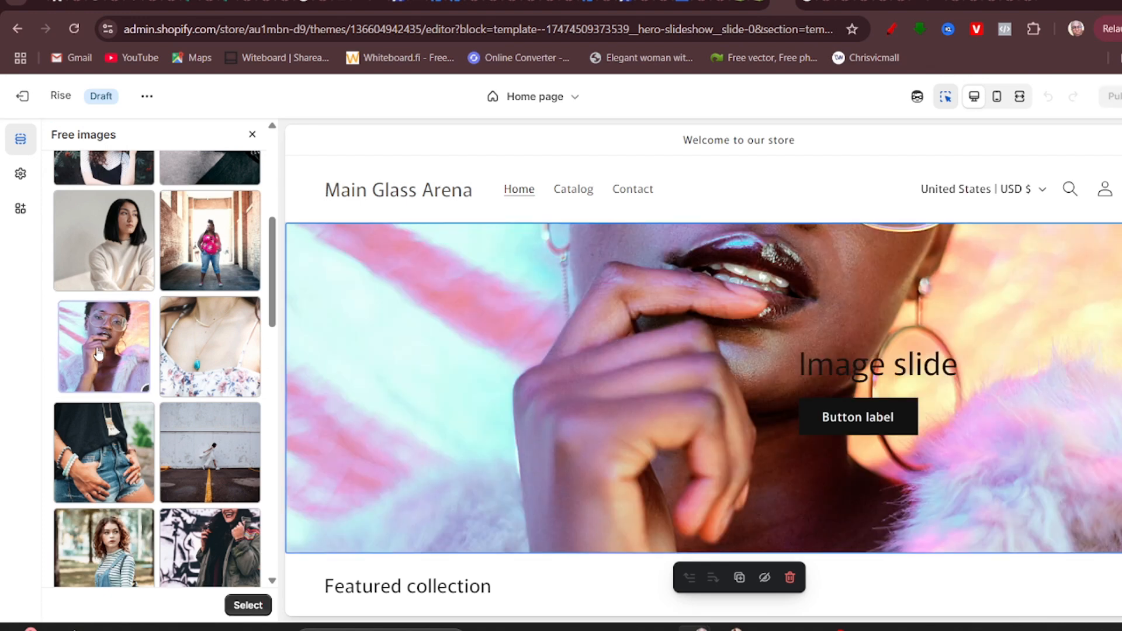
Load more Women's Fashion images and preview the photo of the woman applying lipstick on the slide.
{"action": "scroll", "coordinate": [166, 439], "scroll_direction": "down", "scroll_amount": 5}
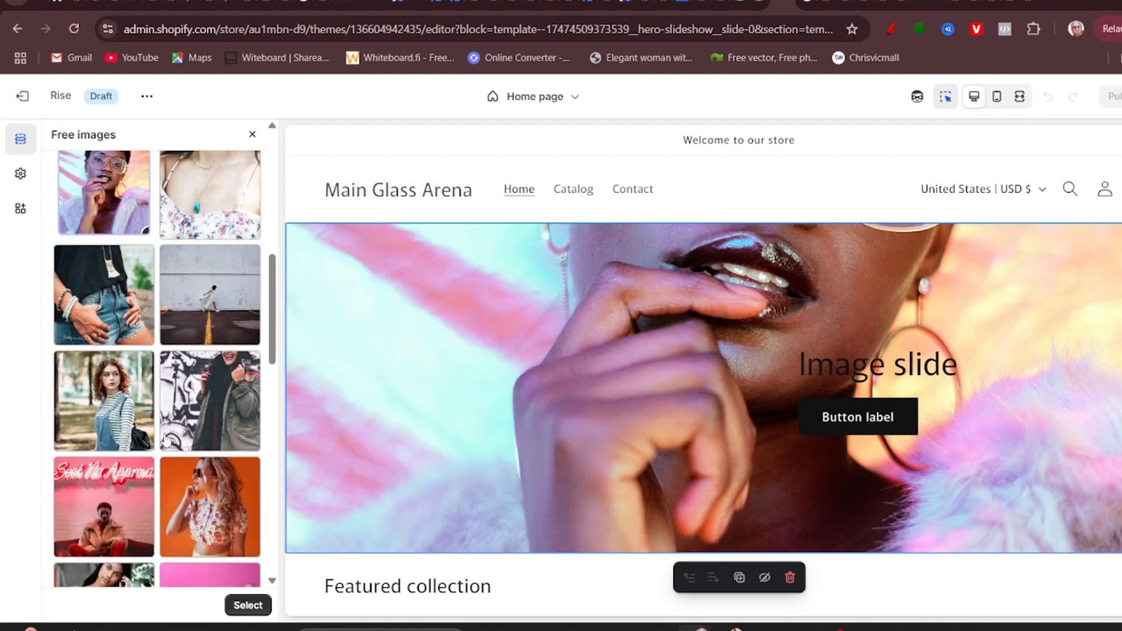
{"action": "scroll", "coordinate": [166, 439], "scroll_direction": "down", "scroll_amount": 9}
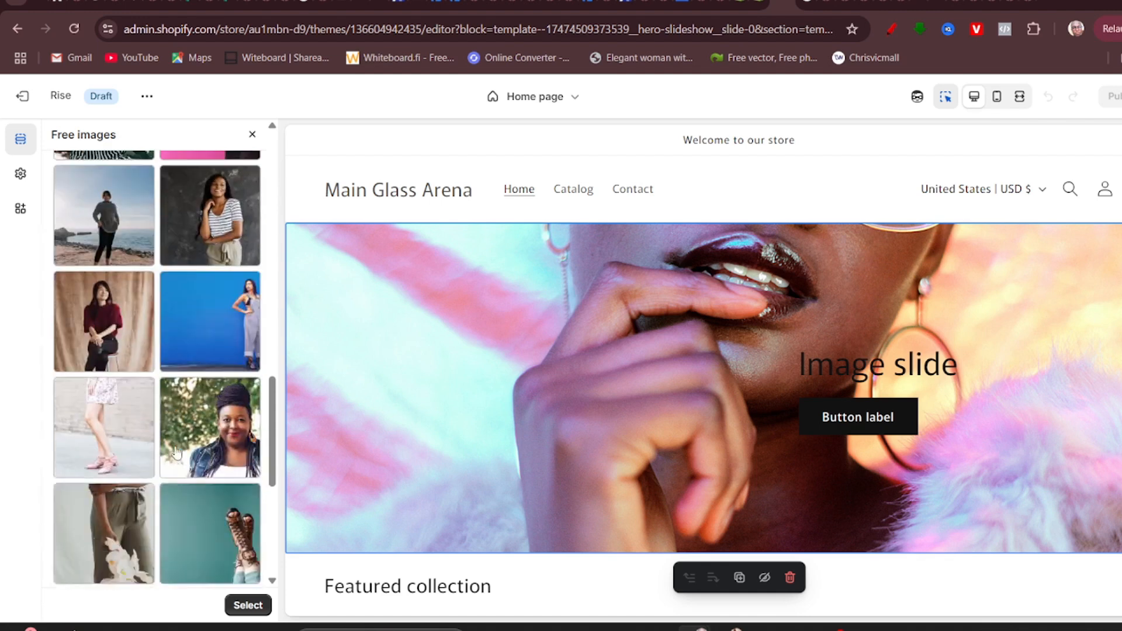
{"action": "scroll", "coordinate": [176, 451], "scroll_direction": "down", "scroll_amount": 3}
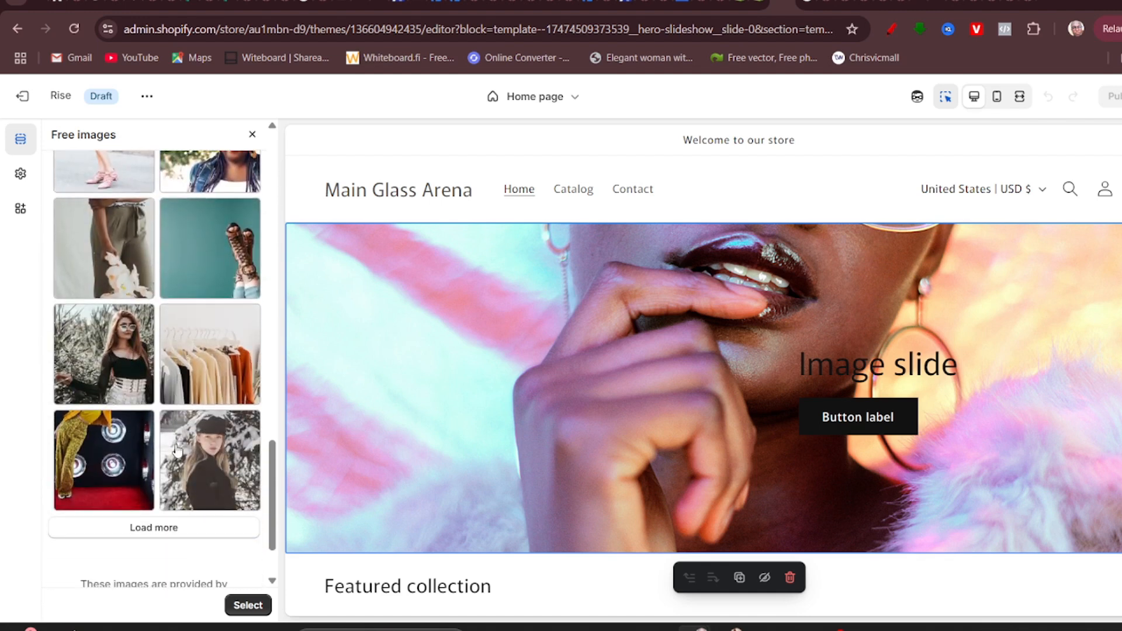
{"action": "scroll", "coordinate": [178, 450], "scroll_direction": "down", "scroll_amount": 2}
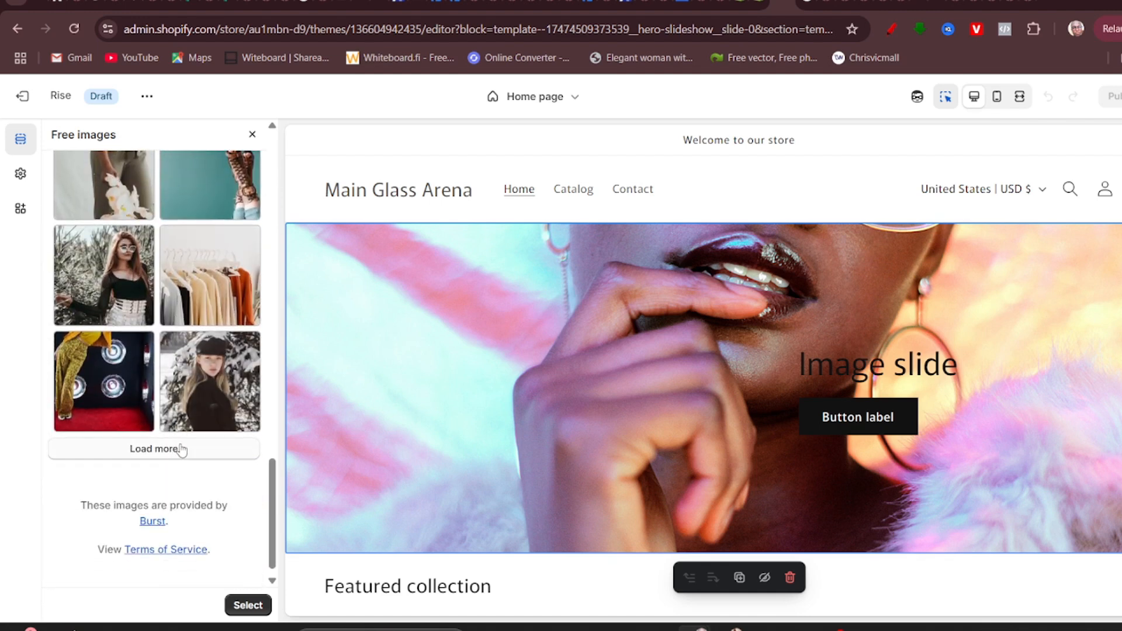
{"action": "left_click", "coordinate": [182, 449]}
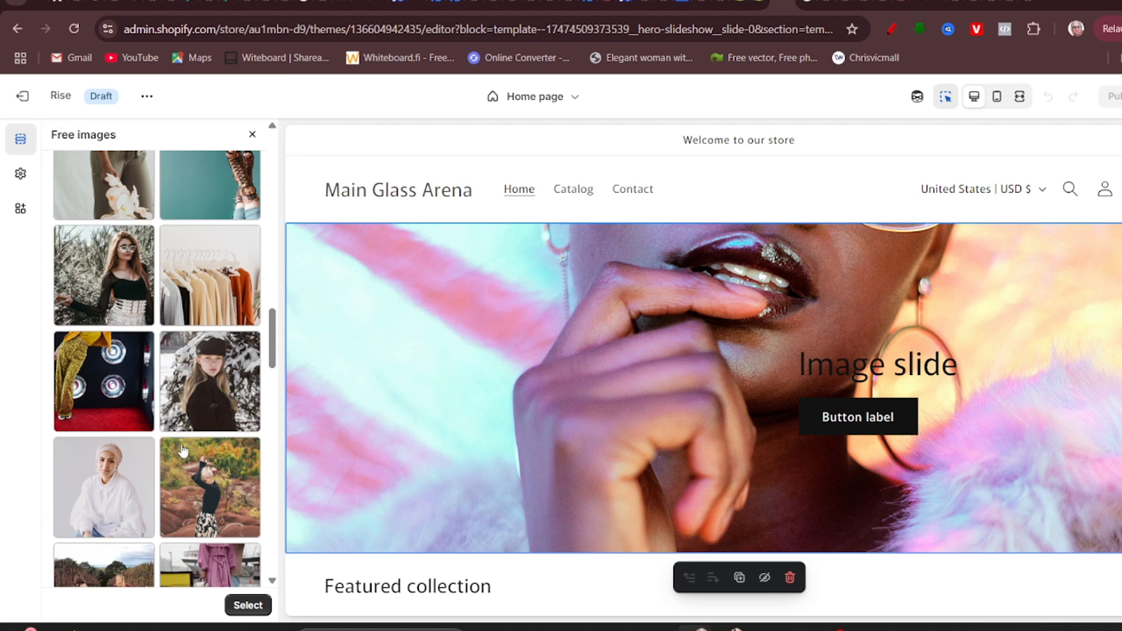
{"action": "scroll", "coordinate": [182, 450], "scroll_direction": "down", "scroll_amount": 3}
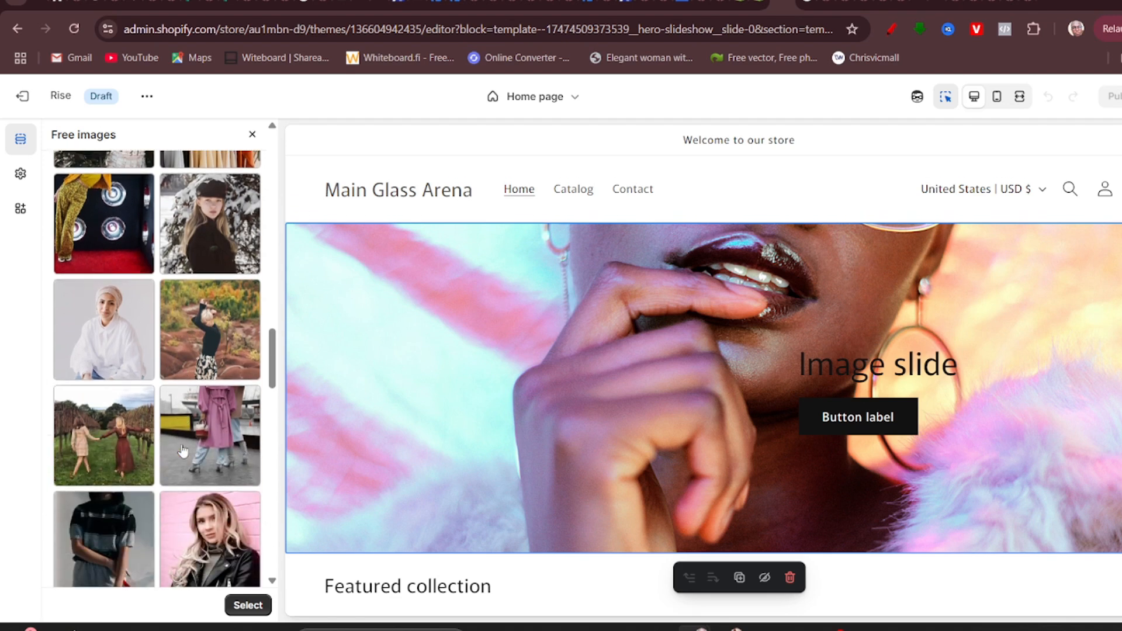
{"action": "scroll", "coordinate": [182, 450], "scroll_direction": "down", "scroll_amount": 3}
{"action": "scroll", "coordinate": [183, 450], "scroll_direction": "down", "scroll_amount": 3}
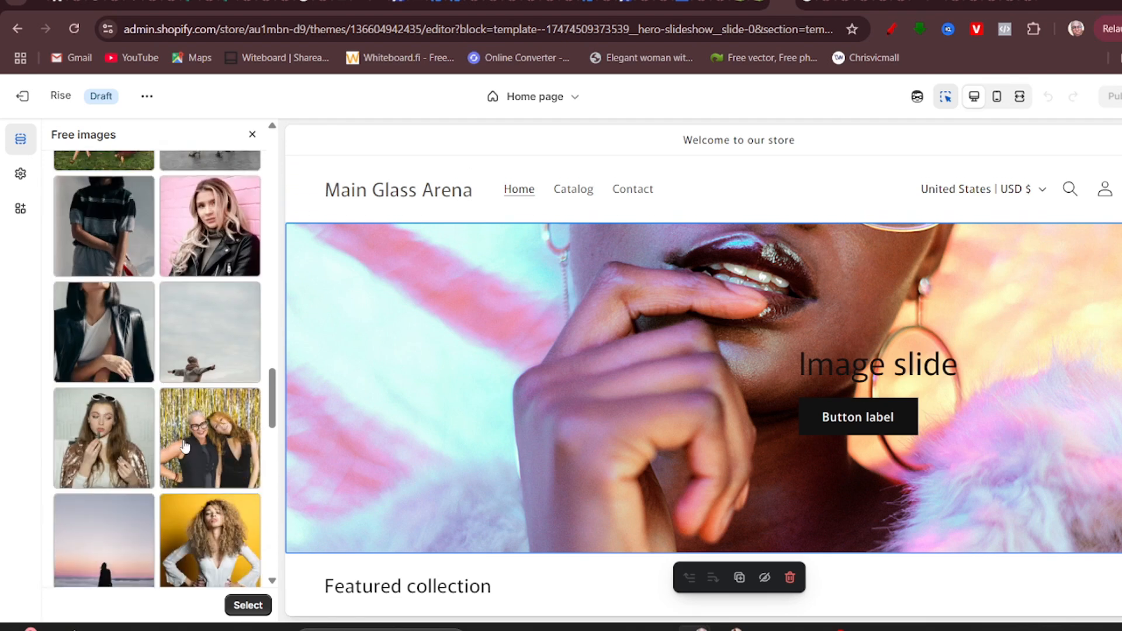
{"action": "left_click", "coordinate": [102, 450]}
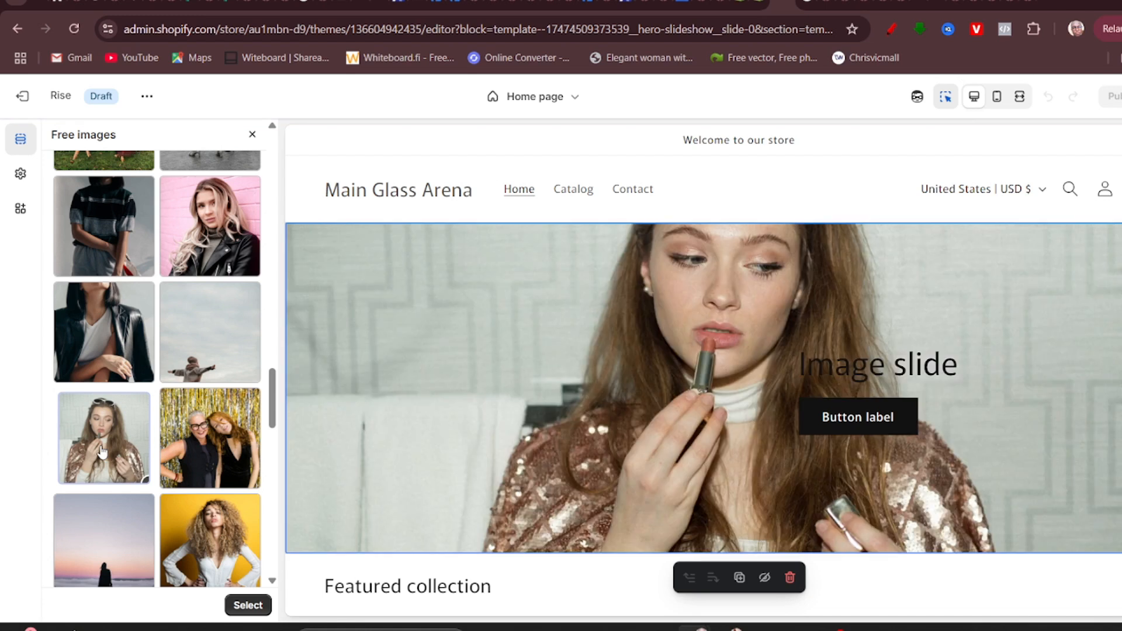
Preview the photo of two women before a gold curtain, and the pink-toned portrait of the woman in glasses on the slide.
{"action": "scroll", "coordinate": [157, 431], "scroll_direction": "down", "scroll_amount": 4}
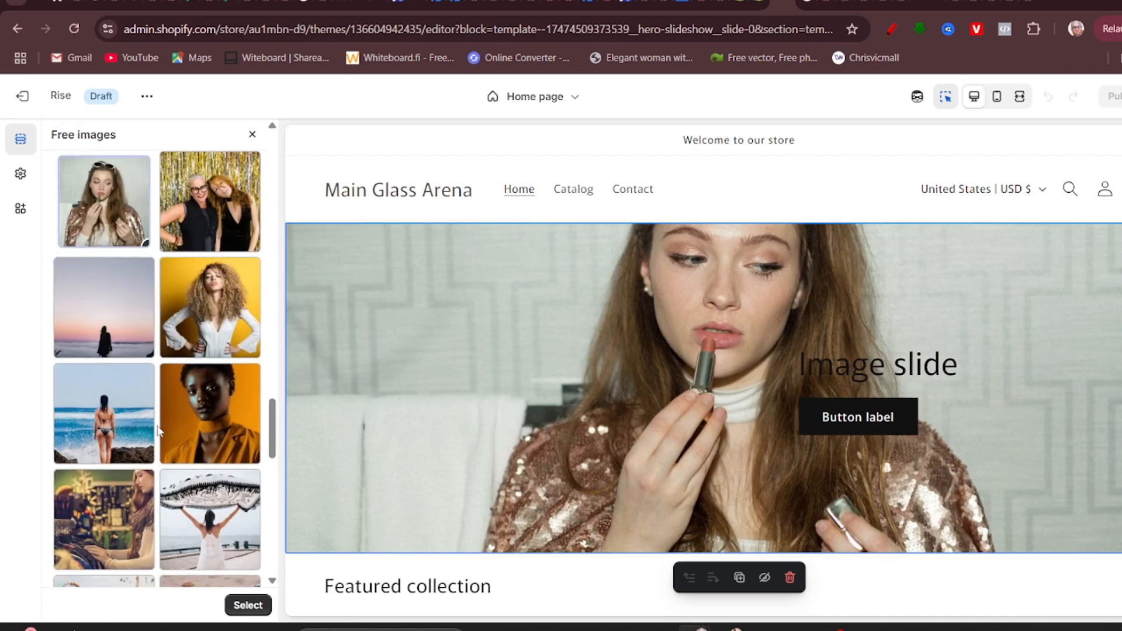
{"action": "scroll", "coordinate": [135, 365], "scroll_direction": "down", "scroll_amount": 1}
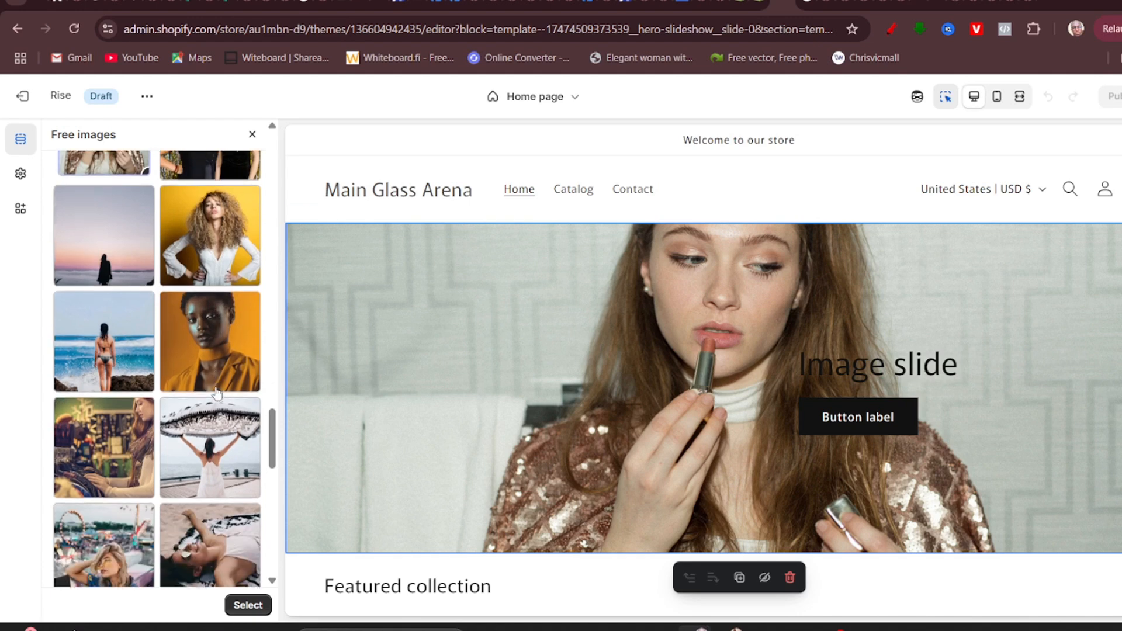
{"action": "scroll", "coordinate": [210, 267], "scroll_direction": "up", "scroll_amount": 3}
{"action": "left_click", "coordinate": [211, 267]}
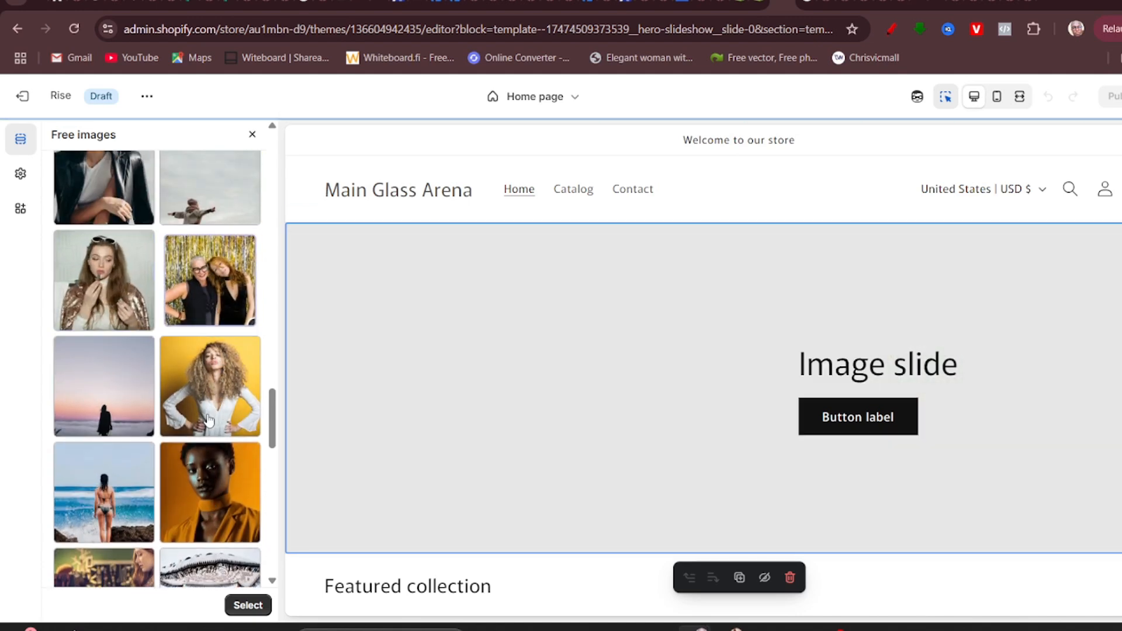
{"action": "scroll", "coordinate": [209, 419], "scroll_direction": "down", "scroll_amount": 7}
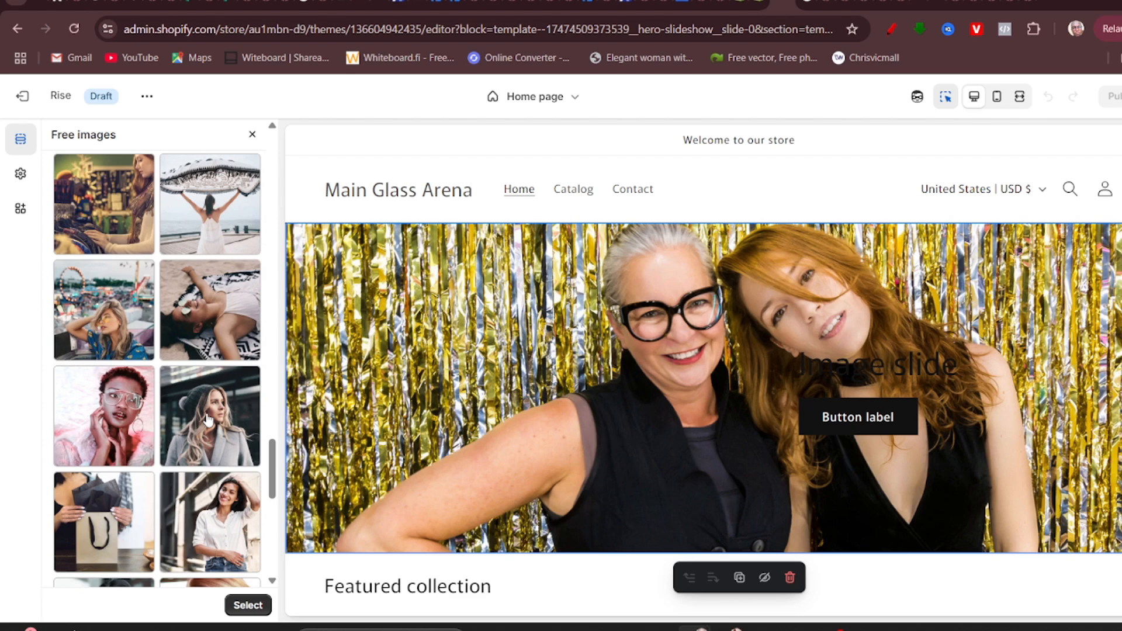
{"action": "left_click", "coordinate": [90, 416]}
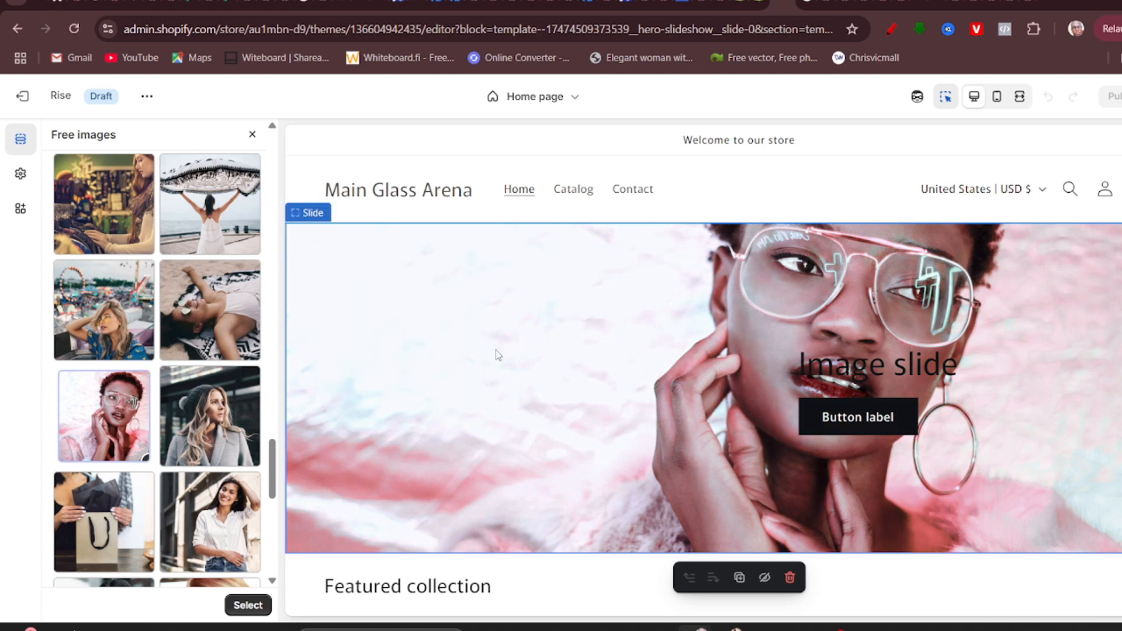
Return to the free image category list and glance over the slide preview on the home page.
{"action": "scroll", "coordinate": [63, 232], "scroll_direction": "up", "scroll_amount": 10}
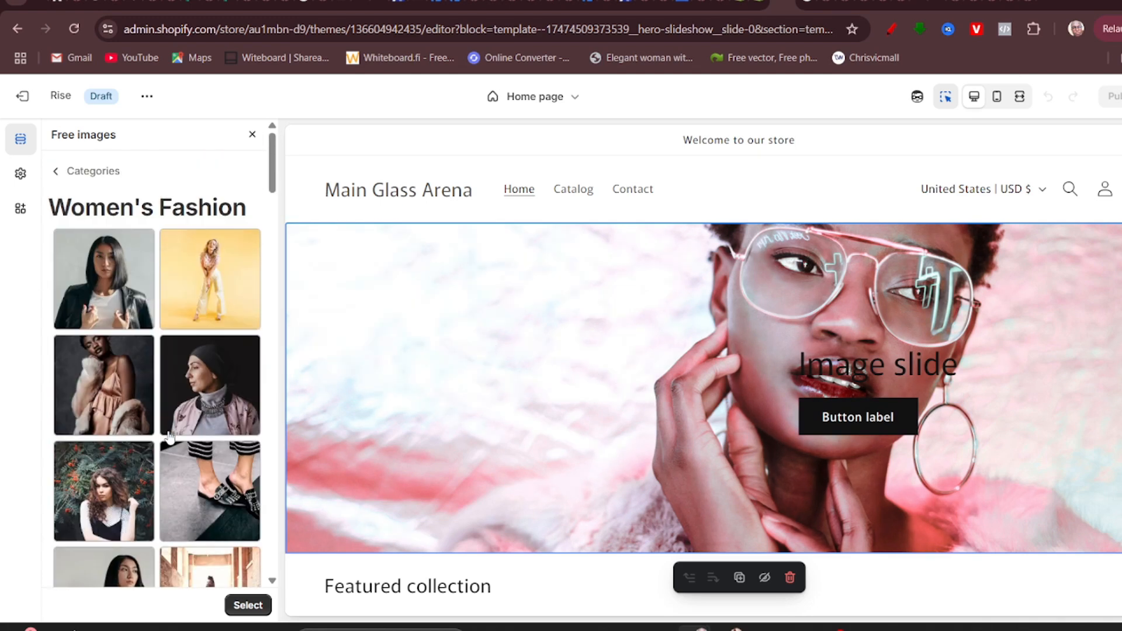
{"action": "left_click", "coordinate": [56, 171]}
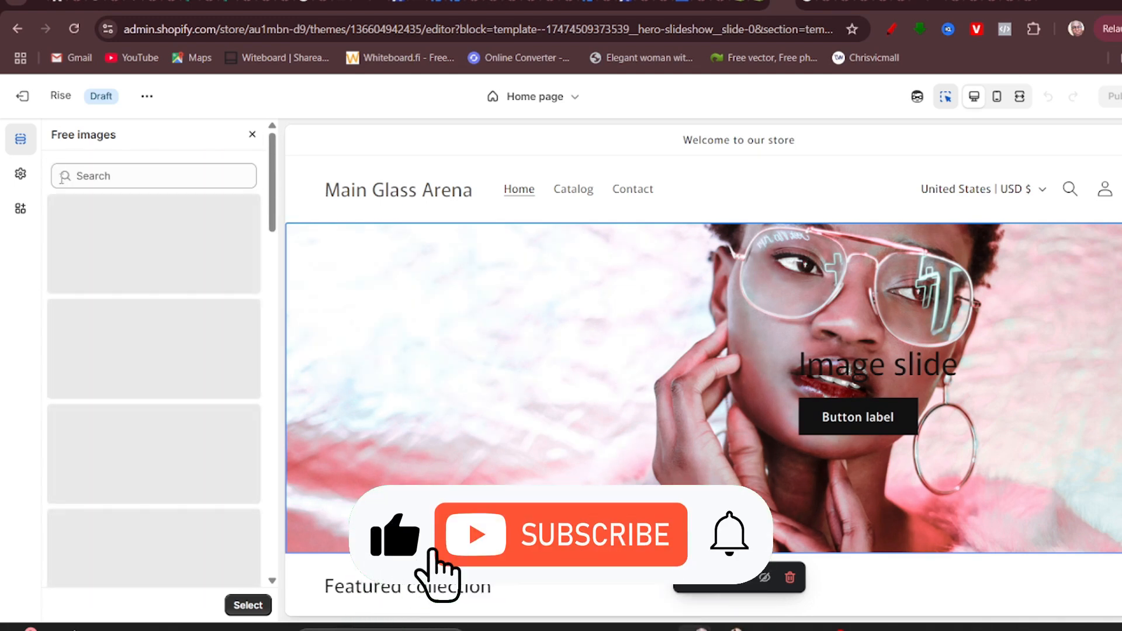
{"action": "scroll", "coordinate": [677, 401], "scroll_direction": "down", "scroll_amount": 3}
{"action": "scroll", "coordinate": [677, 401], "scroll_direction": "up", "scroll_amount": 2}
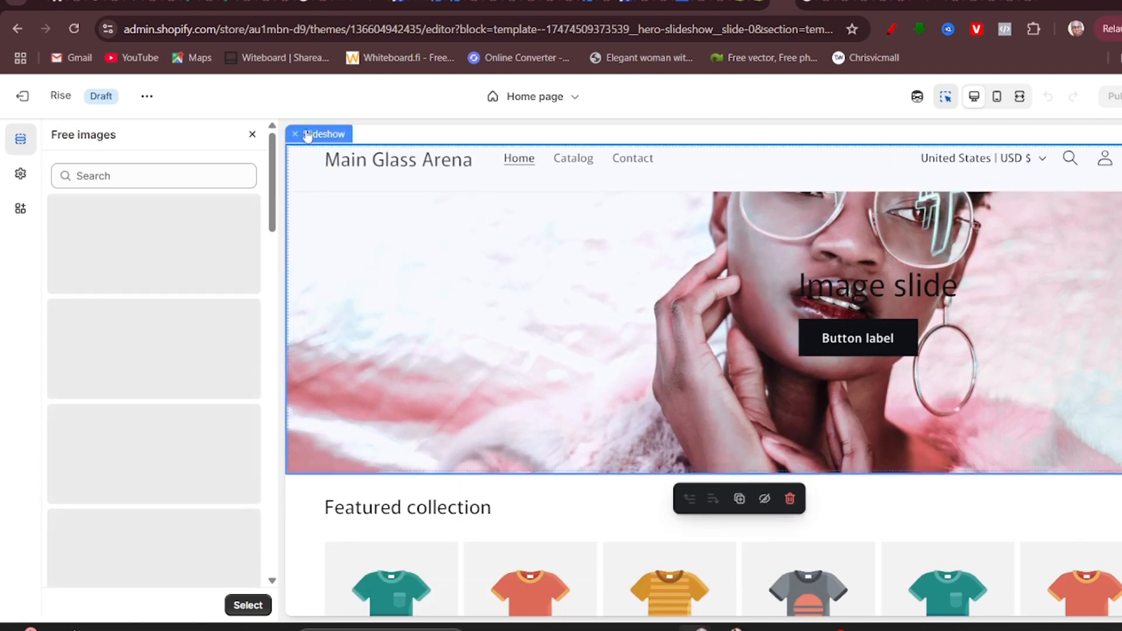
Open the slideshow section's settings and look through its layout, rotation, animation, mobile and accessibility options.
{"action": "left_click", "coordinate": [295, 149]}
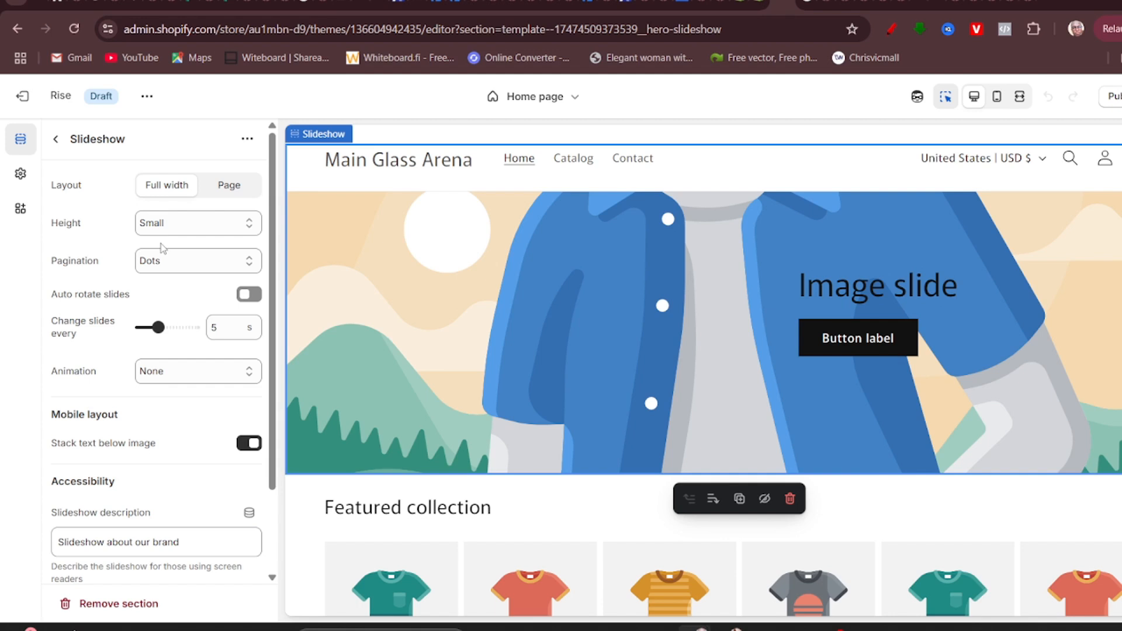
{"action": "scroll", "coordinate": [154, 442], "scroll_direction": "down", "scroll_amount": 1}
{"action": "scroll", "coordinate": [154, 442], "scroll_direction": "down", "scroll_amount": 1}
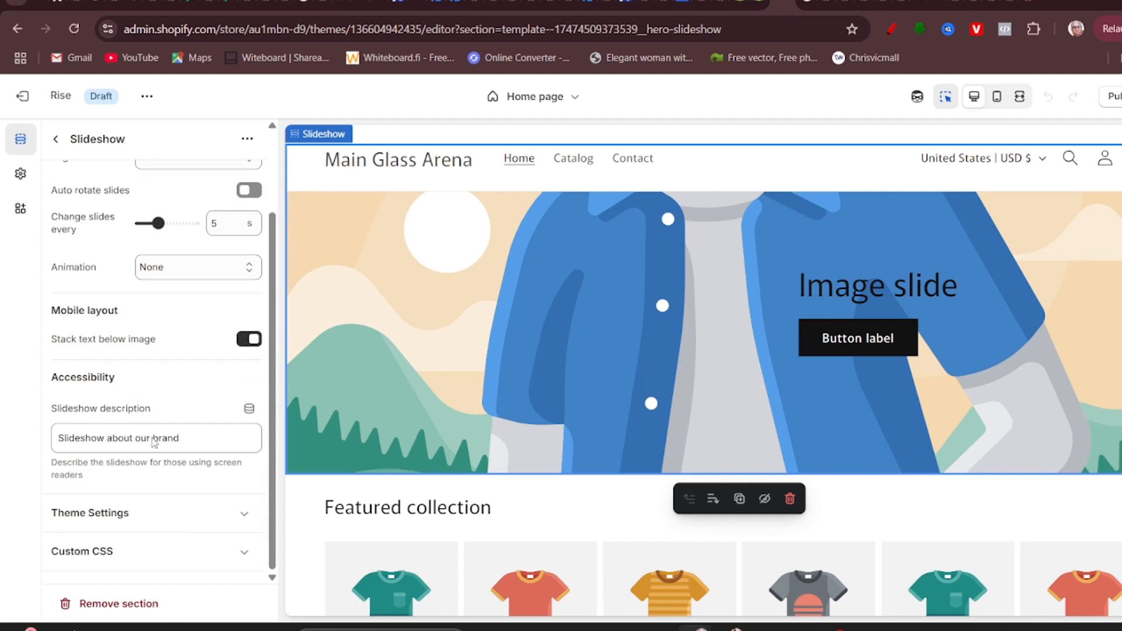
{"action": "scroll", "coordinate": [154, 442], "scroll_direction": "up", "scroll_amount": 2}
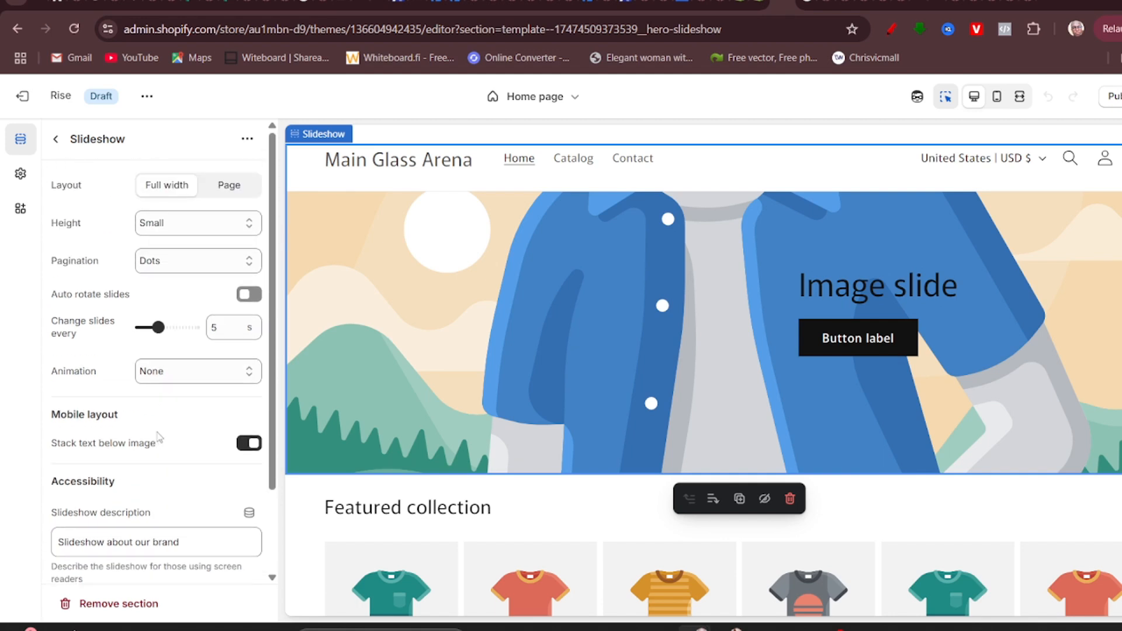
Open the metaobject definition form from the slide's image source options, and return to the online store's themes page.
{"action": "left_click", "coordinate": [675, 304]}
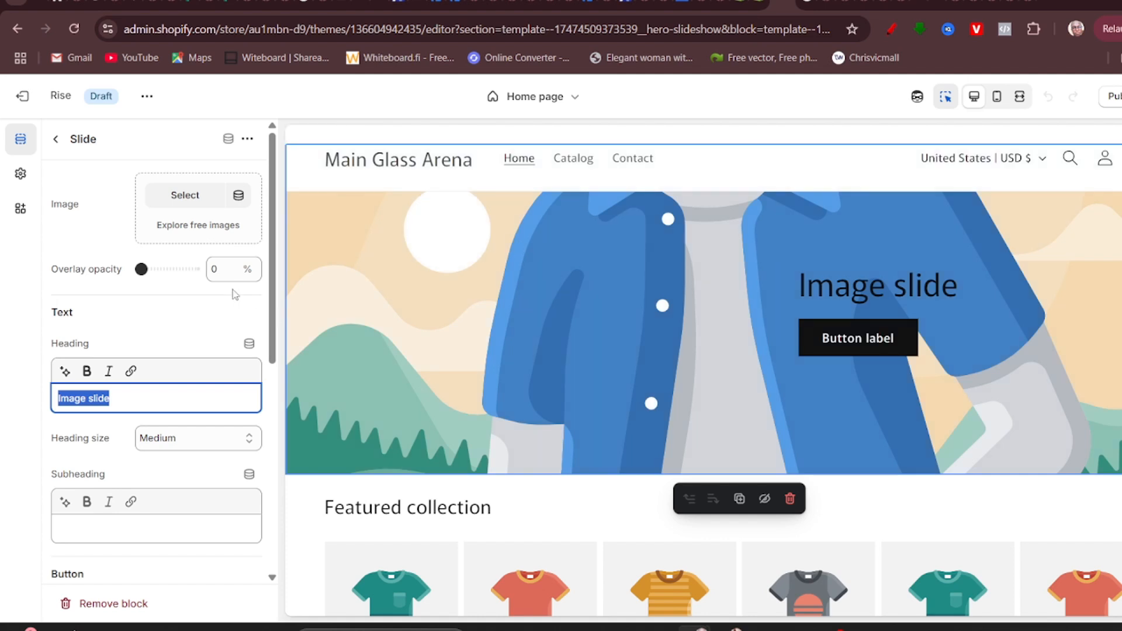
{"action": "left_click", "coordinate": [238, 198]}
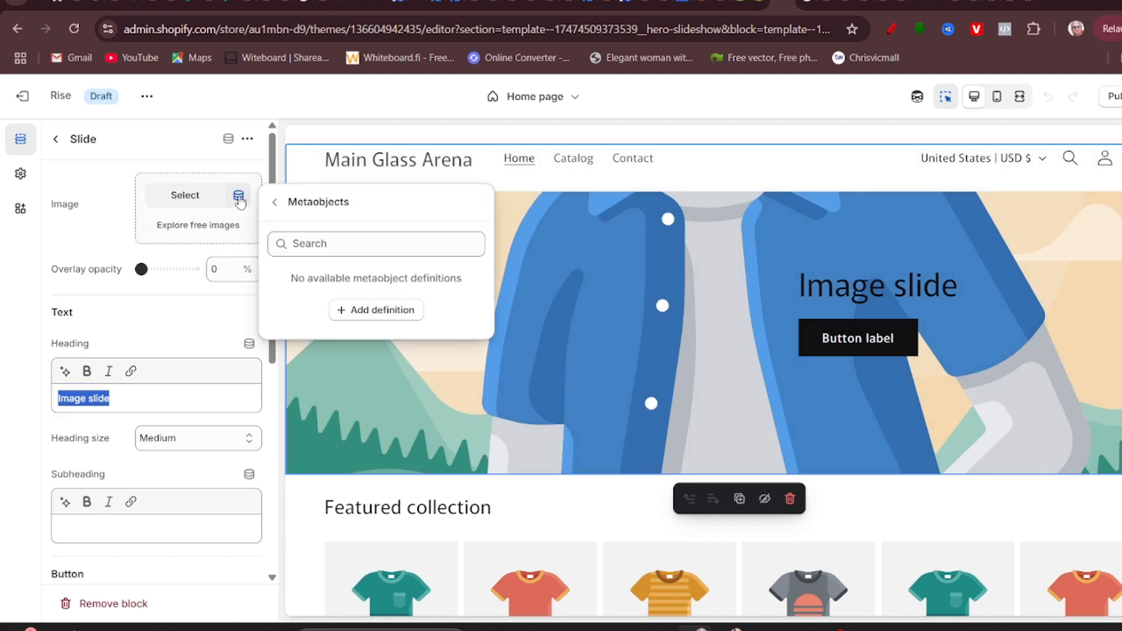
{"action": "left_click", "coordinate": [364, 311]}
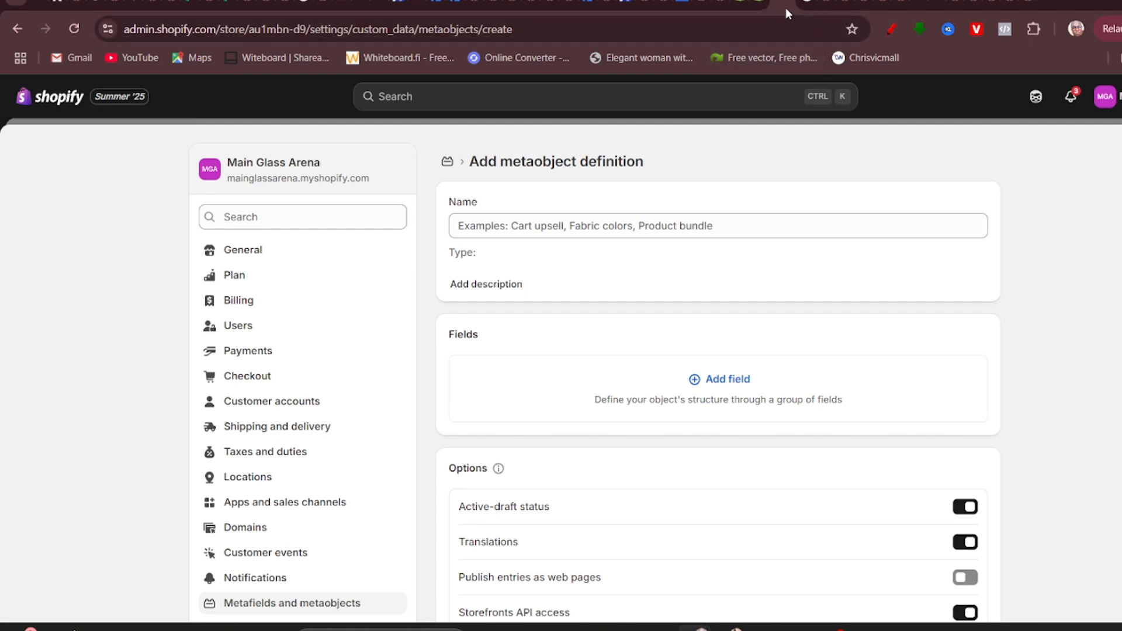
{"action": "left_click", "coordinate": [756, 4]}
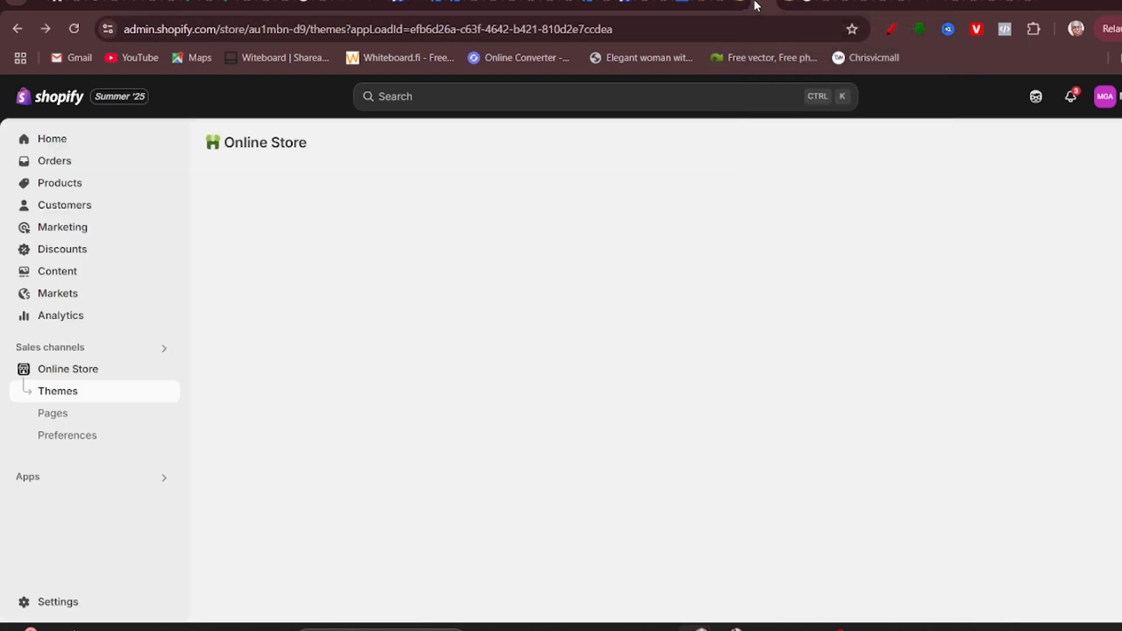
Return to the theme editor and set the image slide's heading to "One Stop Female Glass Shop".
{"action": "left_click", "coordinate": [779, 5]}
{"action": "left_click", "coordinate": [17, 28]}
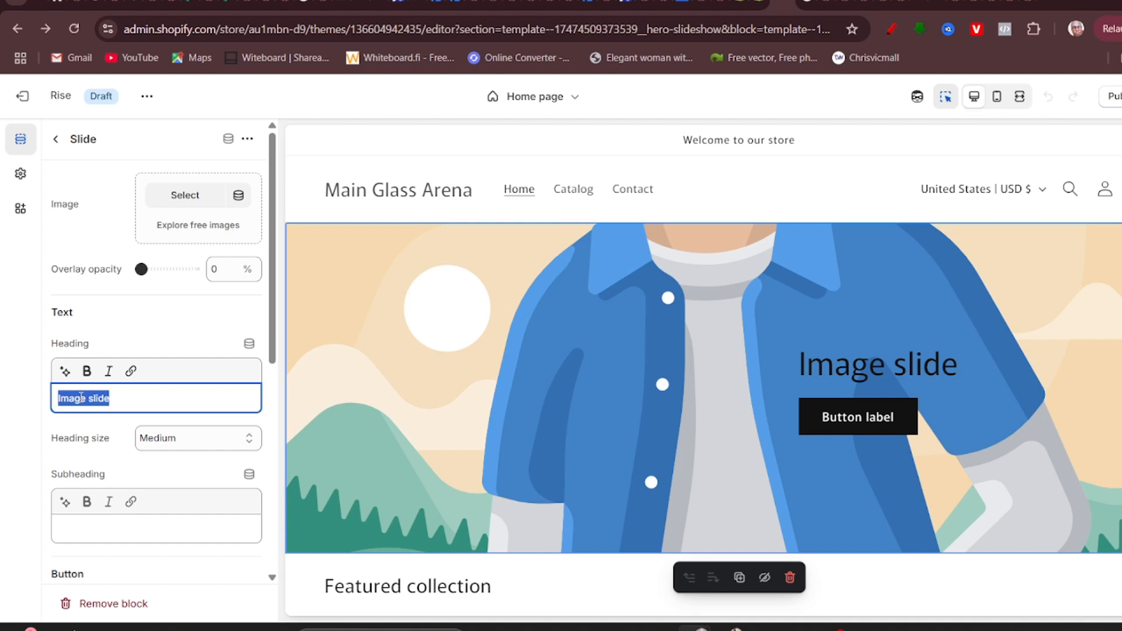
{"action": "type", "text": "Best"}
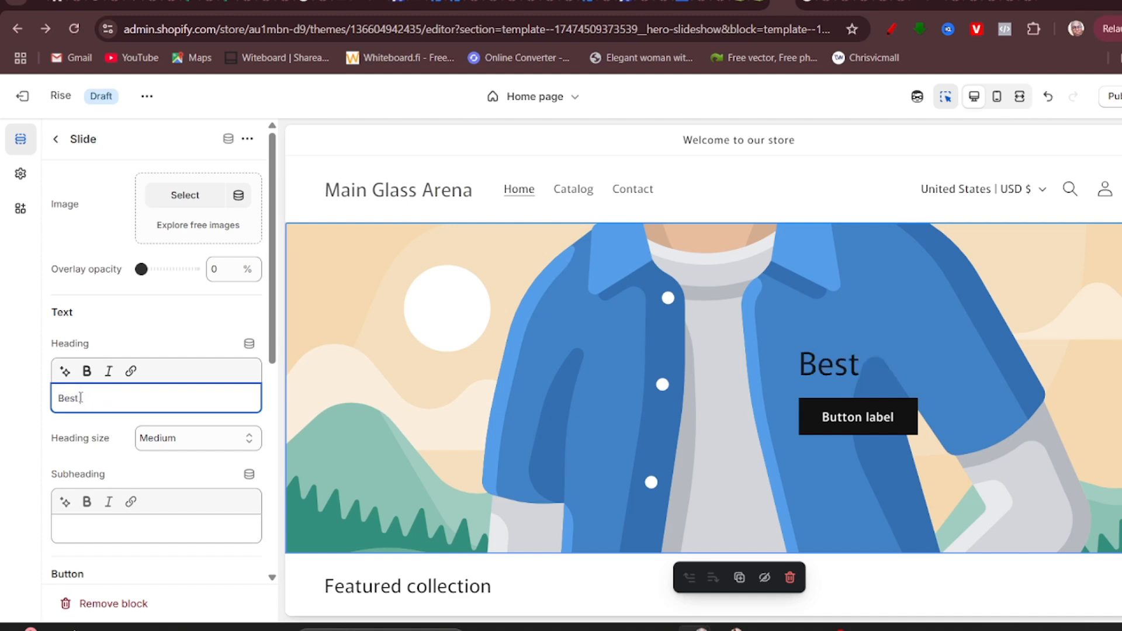
{"action": "double_click", "coordinate": [81, 397]}
{"action": "type", "text": "O"}
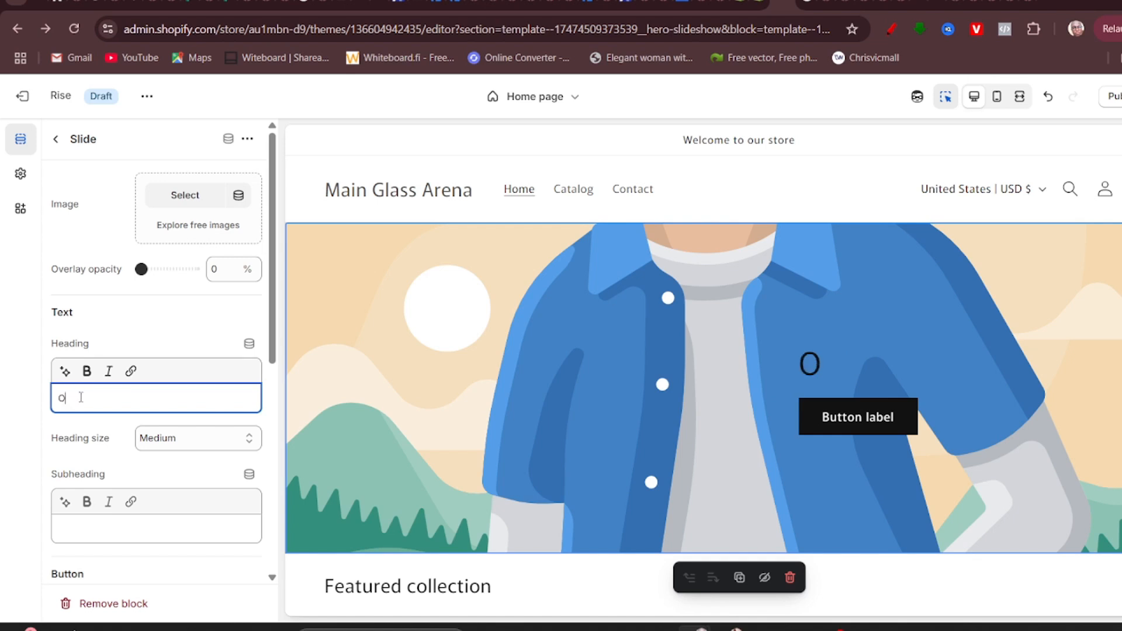
{"action": "type", "text": "ne Stop"}
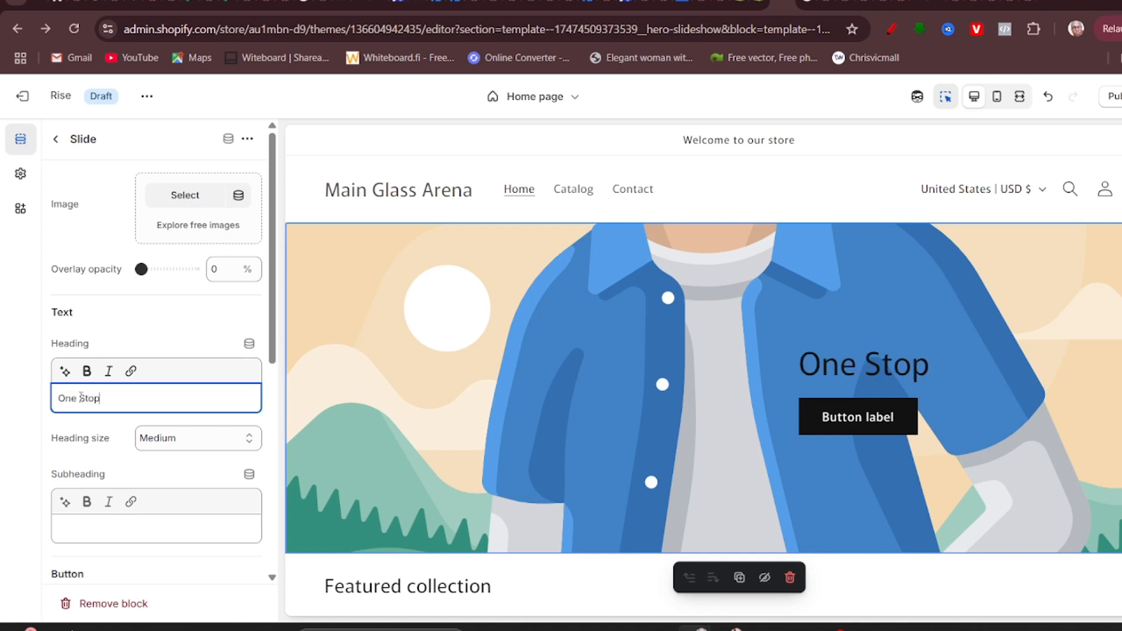
{"action": "type", "text": " Female"}
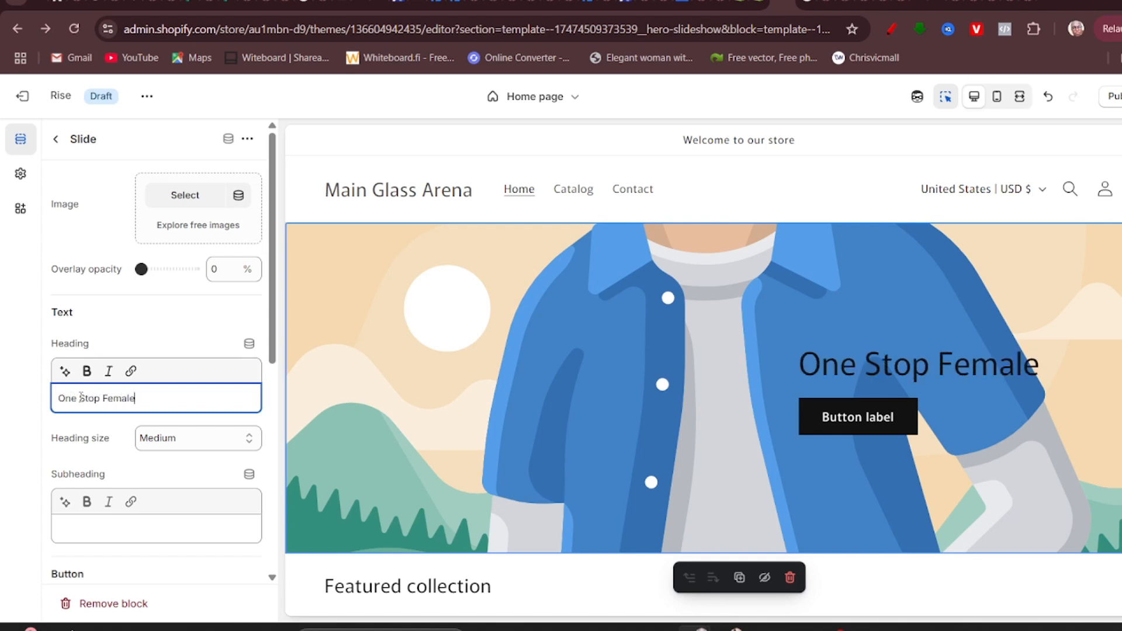
{"action": "type", "text": " Glass S"}
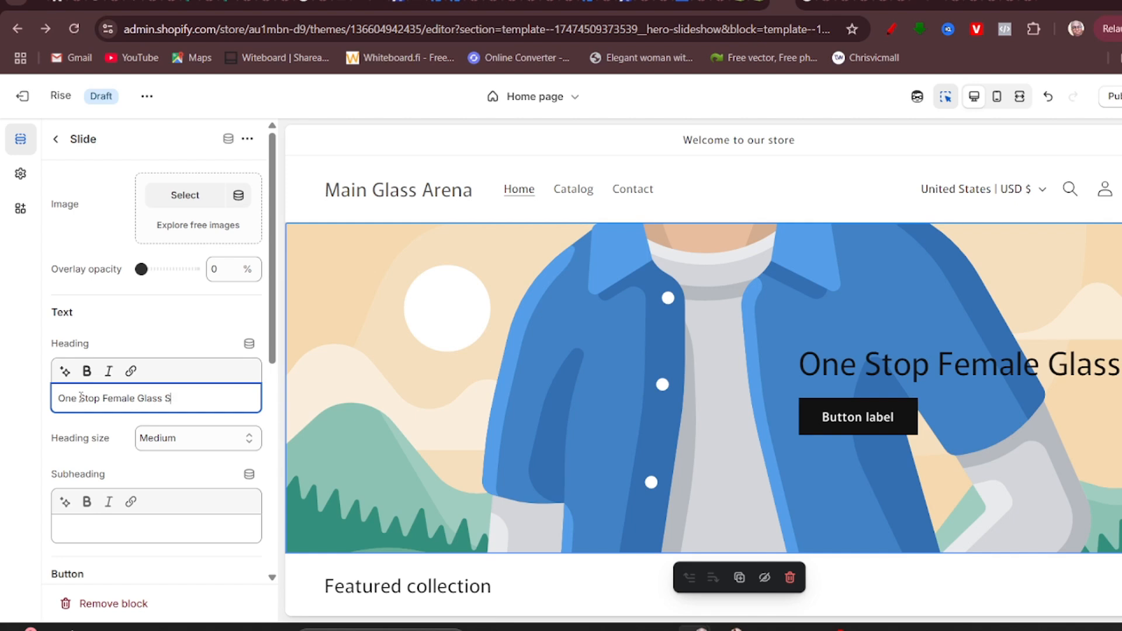
{"action": "type", "text": "hop"}
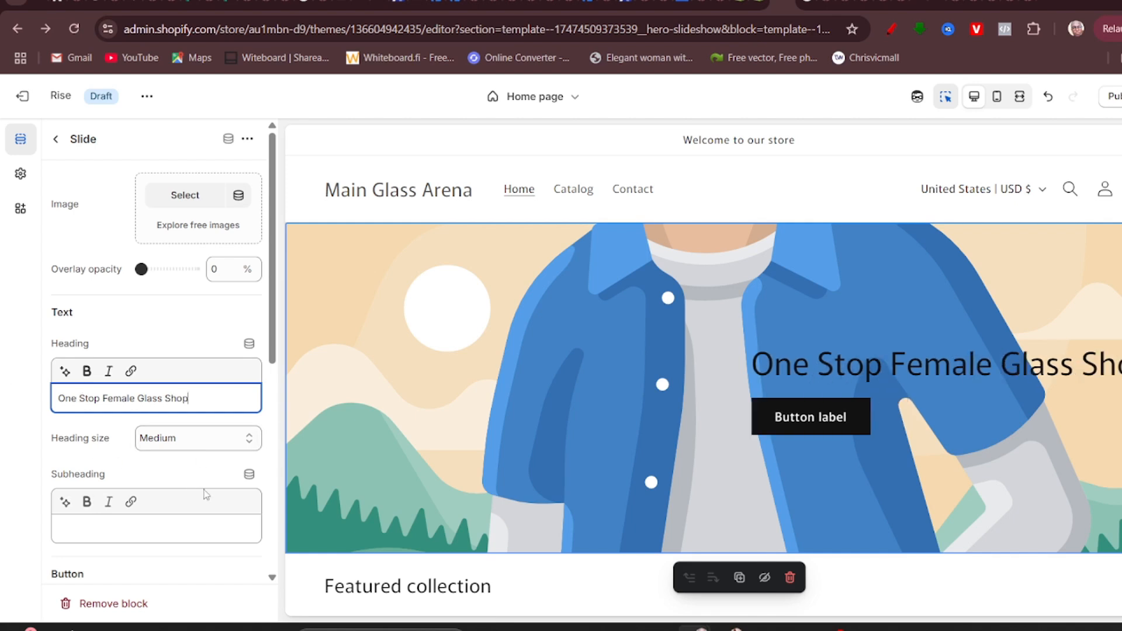
Try the Large heading size on the slide and return it to Medium.
{"action": "scroll", "coordinate": [111, 497], "scroll_direction": "down", "scroll_amount": 2}
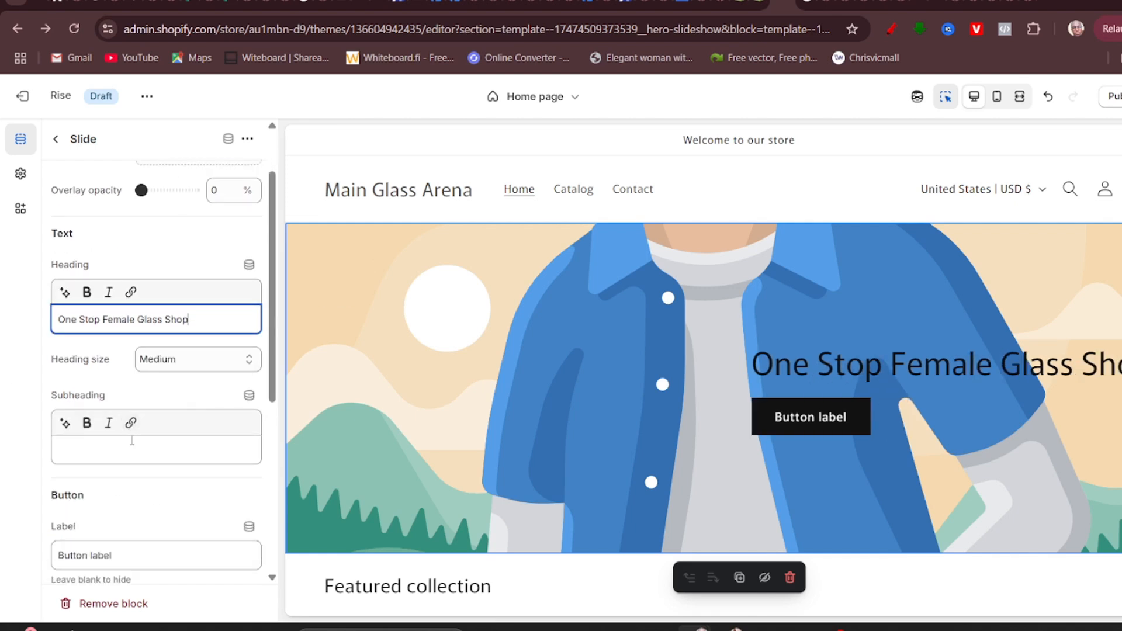
{"action": "left_click", "coordinate": [163, 360]}
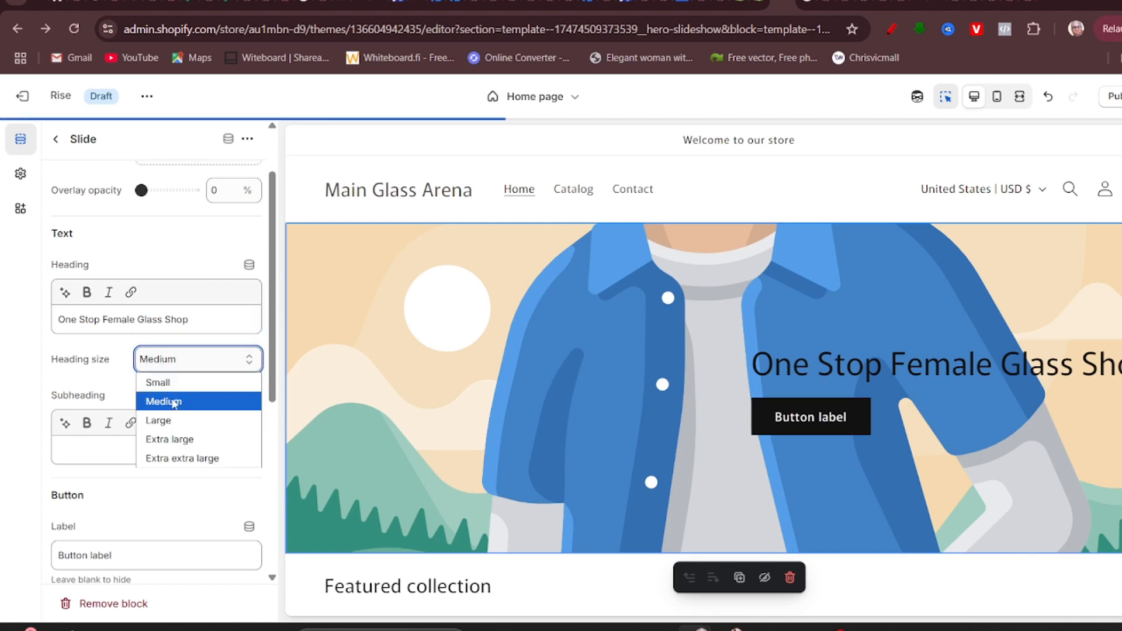
{"action": "left_click", "coordinate": [172, 419]}
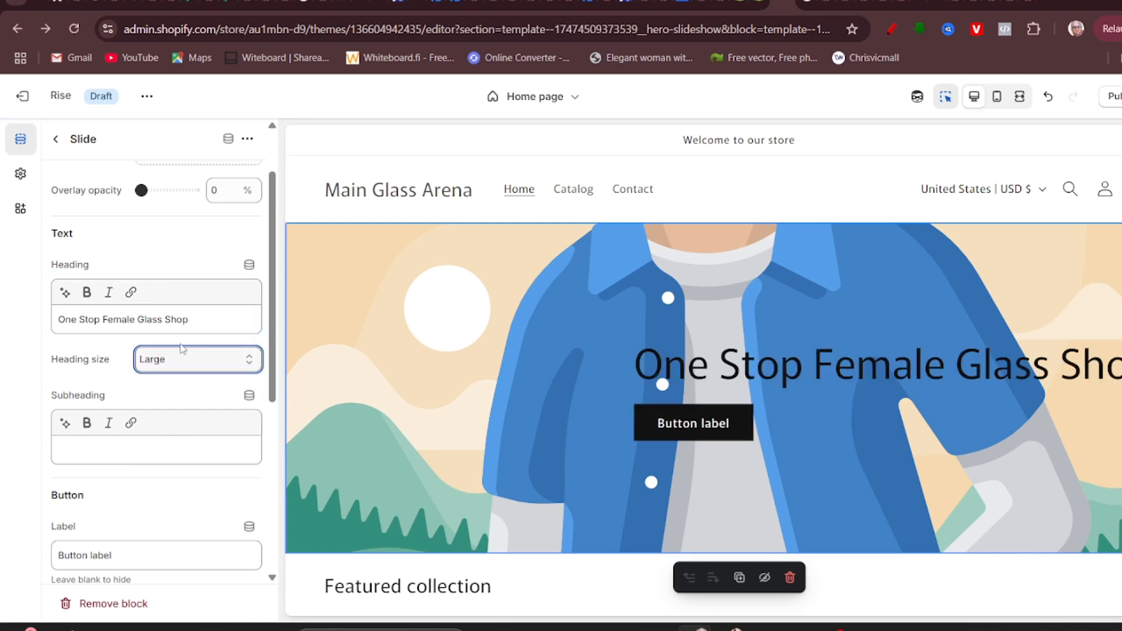
{"action": "left_click", "coordinate": [183, 363]}
{"action": "left_click", "coordinate": [171, 399]}
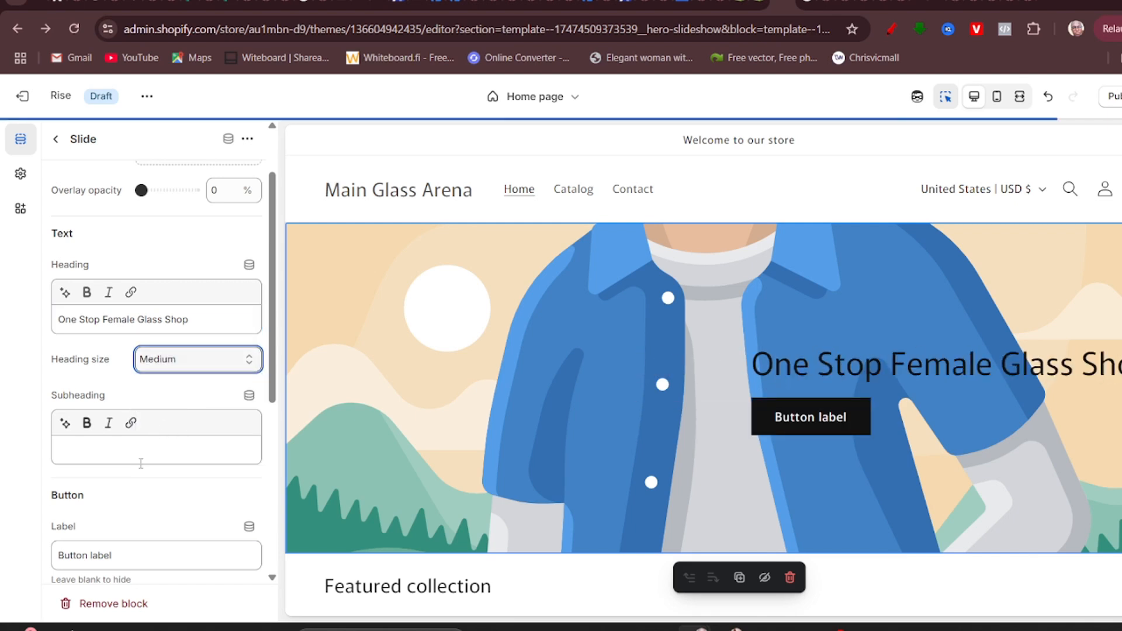
Try centered content alignment for the slide and switch it back to Left.
{"action": "scroll", "coordinate": [143, 459], "scroll_direction": "down", "scroll_amount": 6}
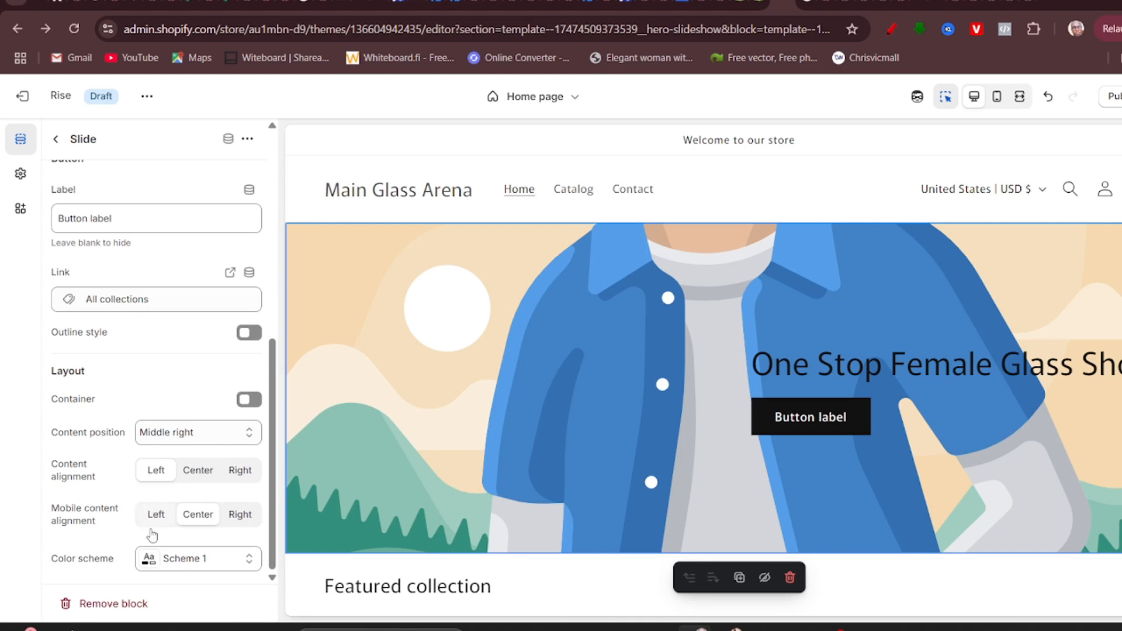
{"action": "left_click", "coordinate": [198, 471]}
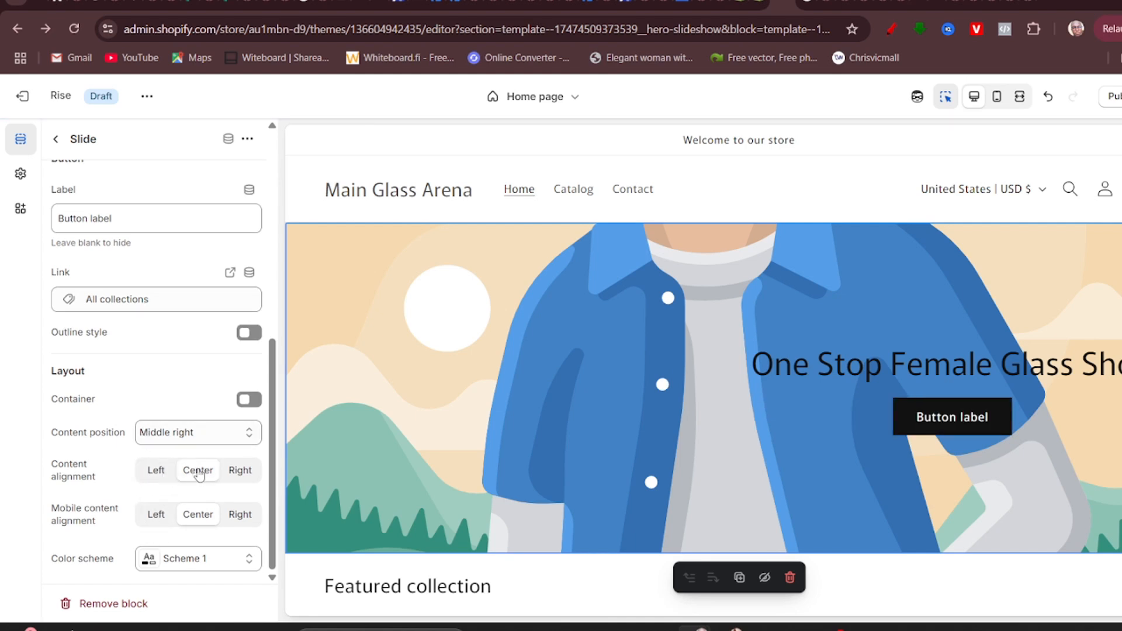
{"action": "left_click", "coordinate": [170, 474]}
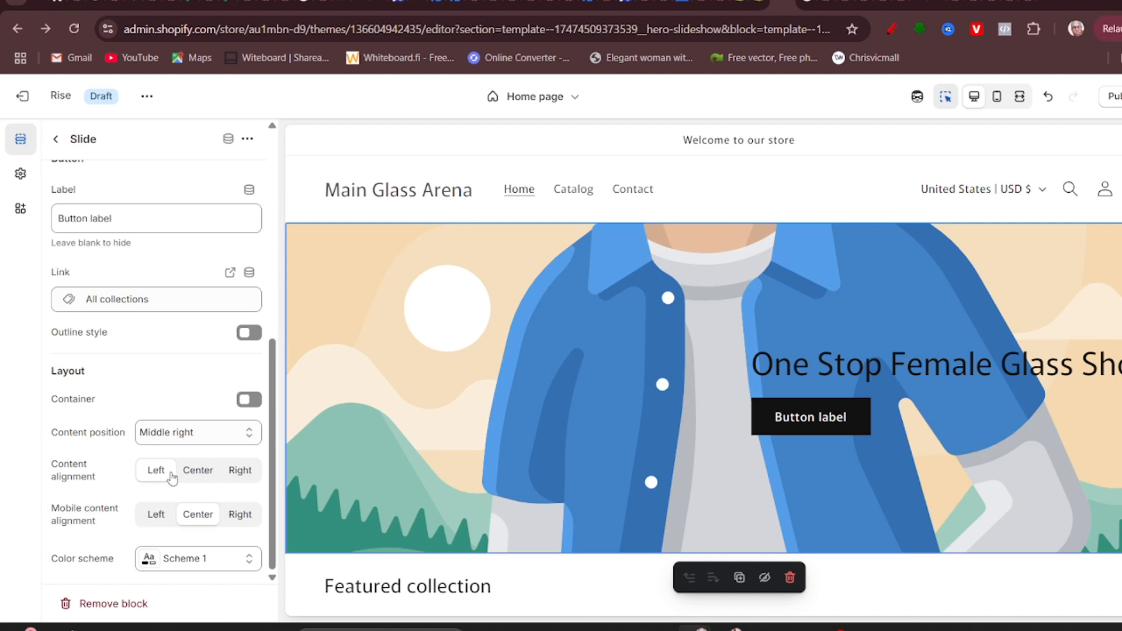
Apply the Scheme 2 color scheme to the slide.
{"action": "left_click", "coordinate": [173, 561]}
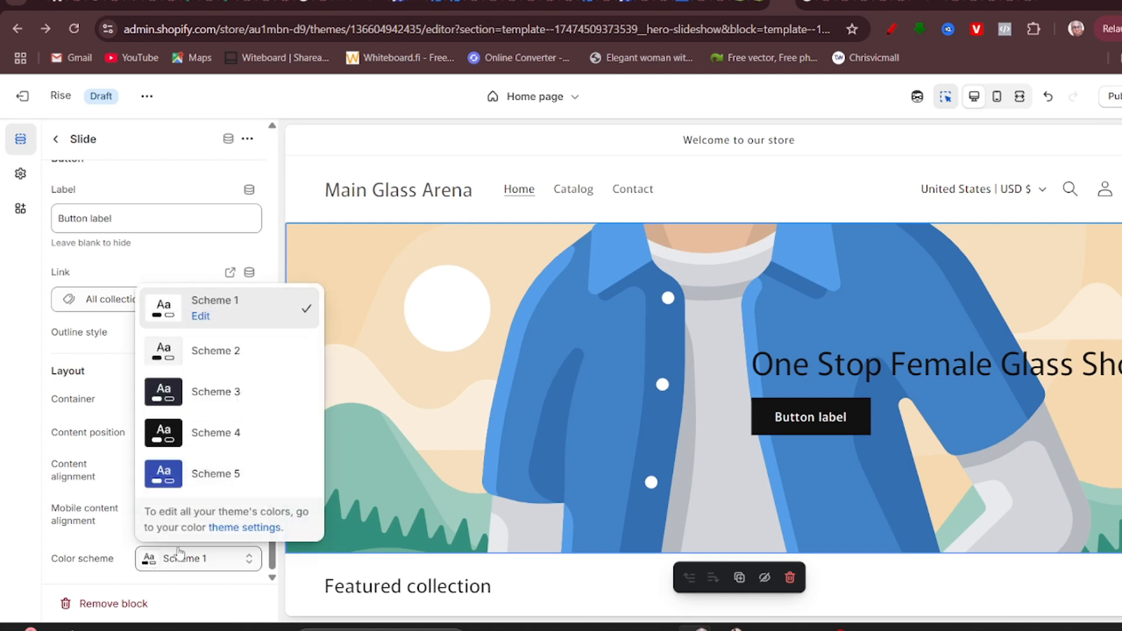
{"action": "left_click", "coordinate": [211, 350]}
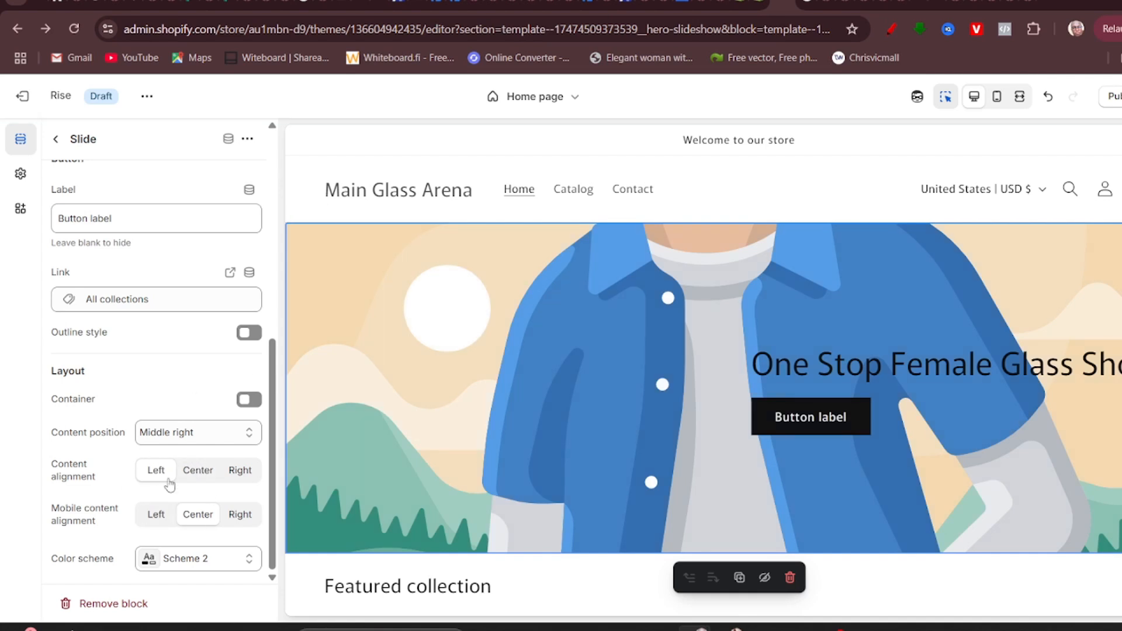
Enter "We make you look stylish" as the slide's subheading.
{"action": "scroll", "coordinate": [172, 498], "scroll_direction": "up", "scroll_amount": 3}
{"action": "scroll", "coordinate": [171, 499], "scroll_direction": "up", "scroll_amount": 4}
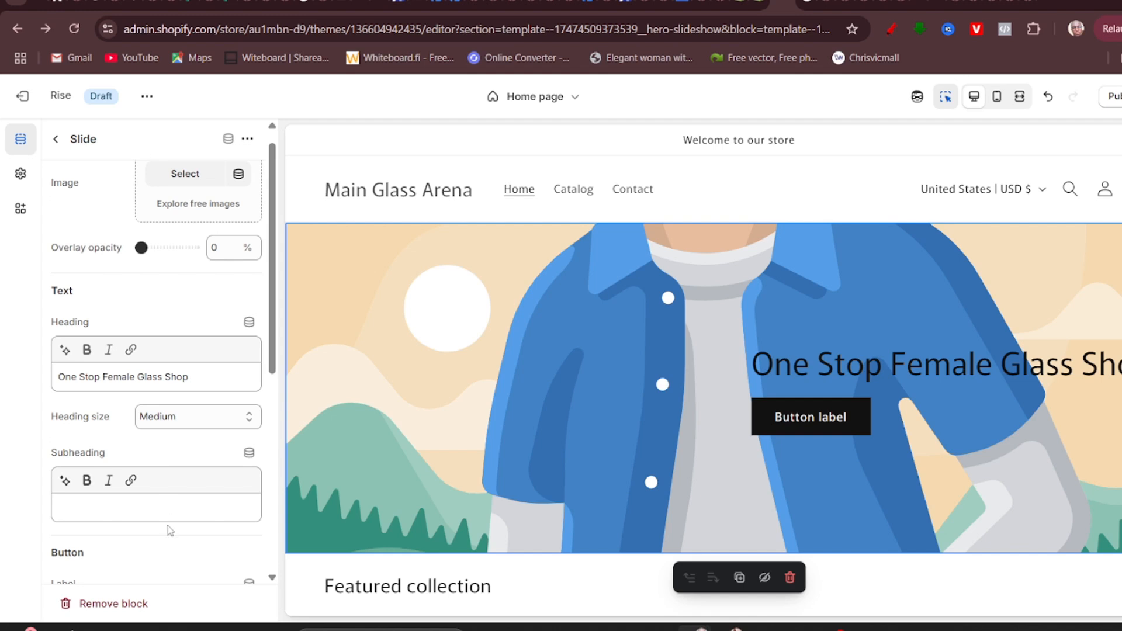
{"action": "left_click", "coordinate": [157, 506]}
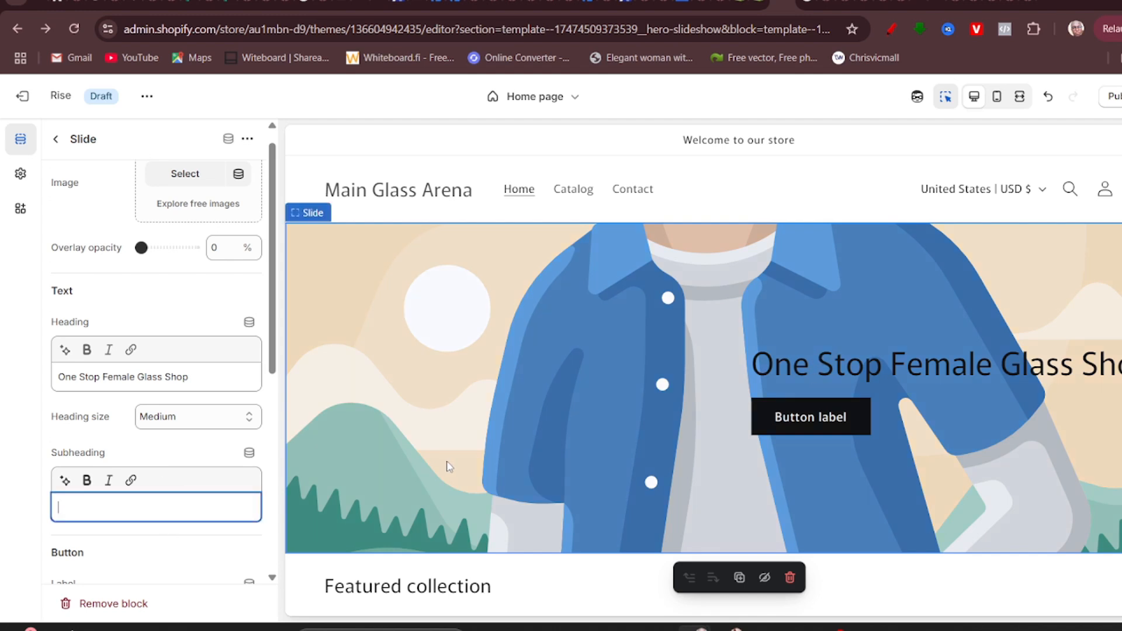
{"action": "type", "text": "We make youo l"}
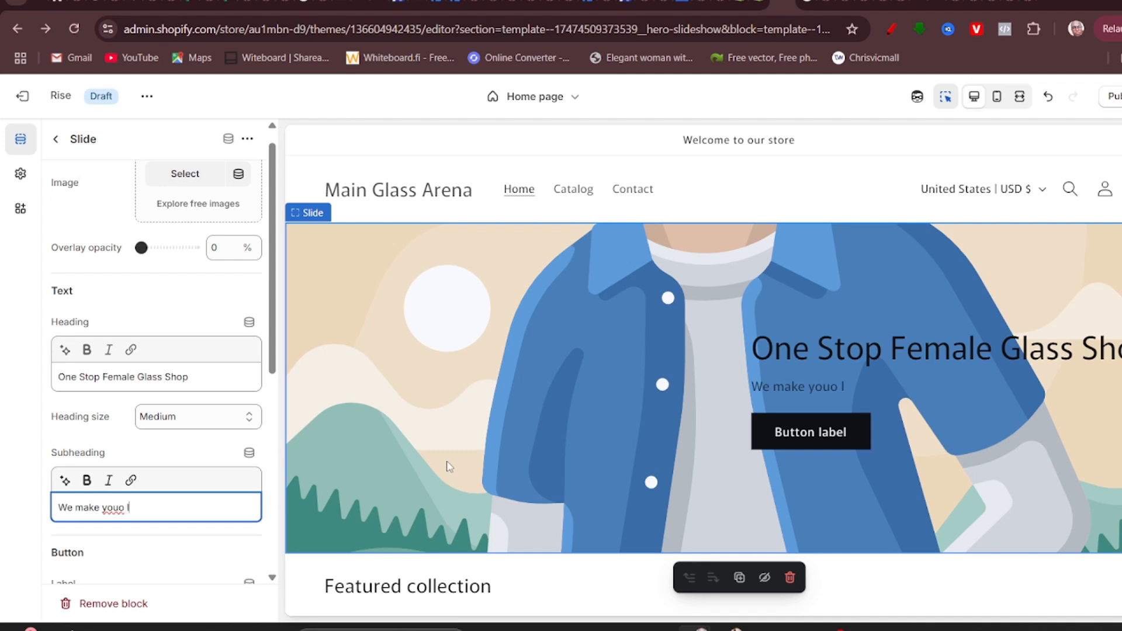
{"action": "key", "text": "BackSpace"}
{"action": "key", "text": "BackSpace"}
{"action": "key", "text": "BackSpace"}
{"action": "key", "text": "BackSpace"}
{"action": "type", "text": "look stylish"}
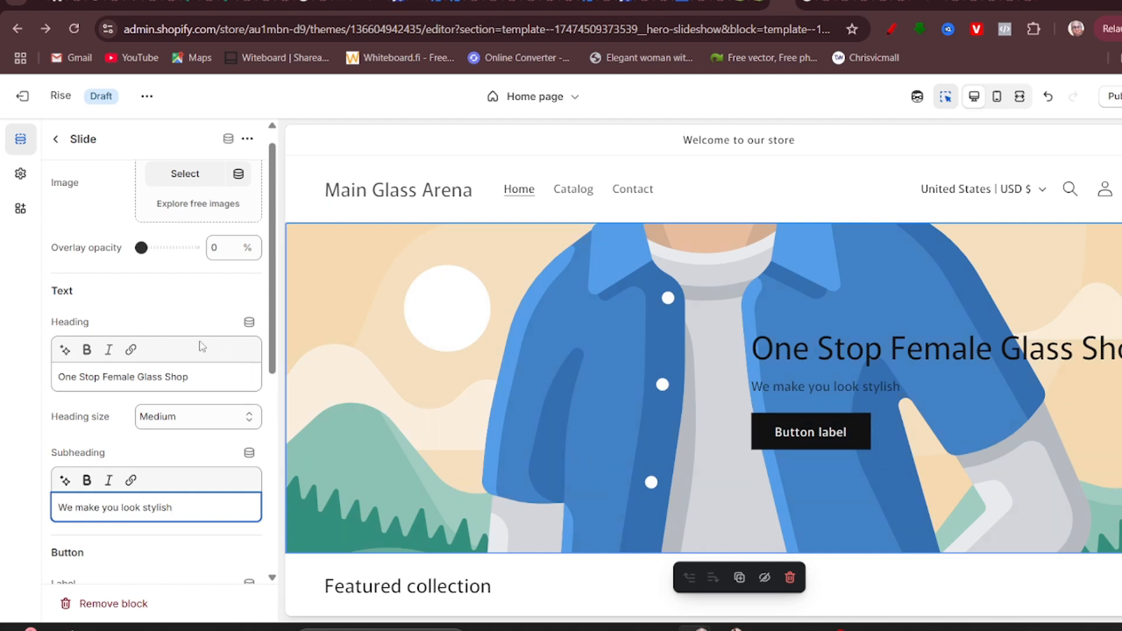
Generate a slide image from the description "woman wearing glasses" and keep it.
{"action": "scroll", "coordinate": [202, 338], "scroll_direction": "up", "scroll_amount": 1}
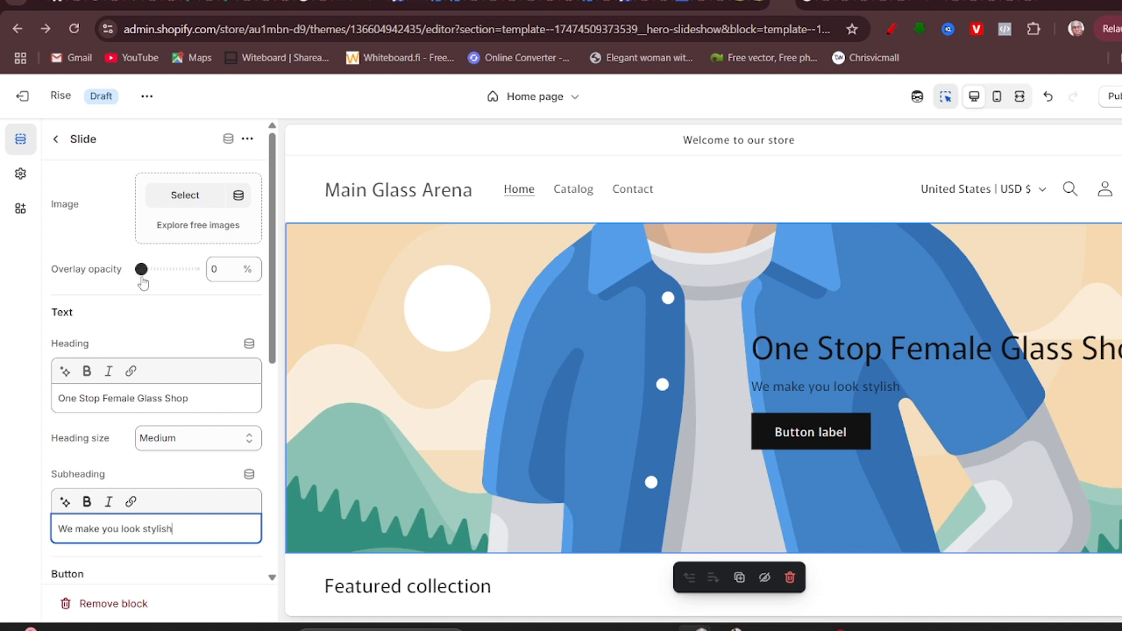
{"action": "mouse_move", "coordinate": [142, 272]}
{"action": "left_mouse_down"}
{"action": "mouse_move", "coordinate": [173, 270]}
{"action": "mouse_move", "coordinate": [141, 270]}
{"action": "left_mouse_up"}
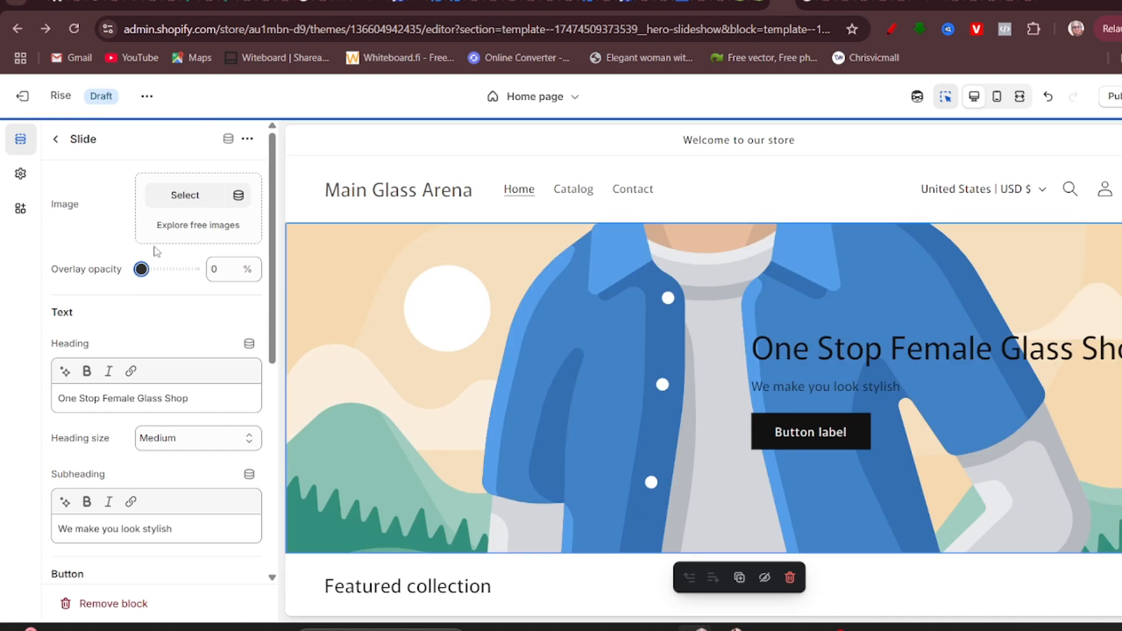
{"action": "left_click", "coordinate": [183, 200]}
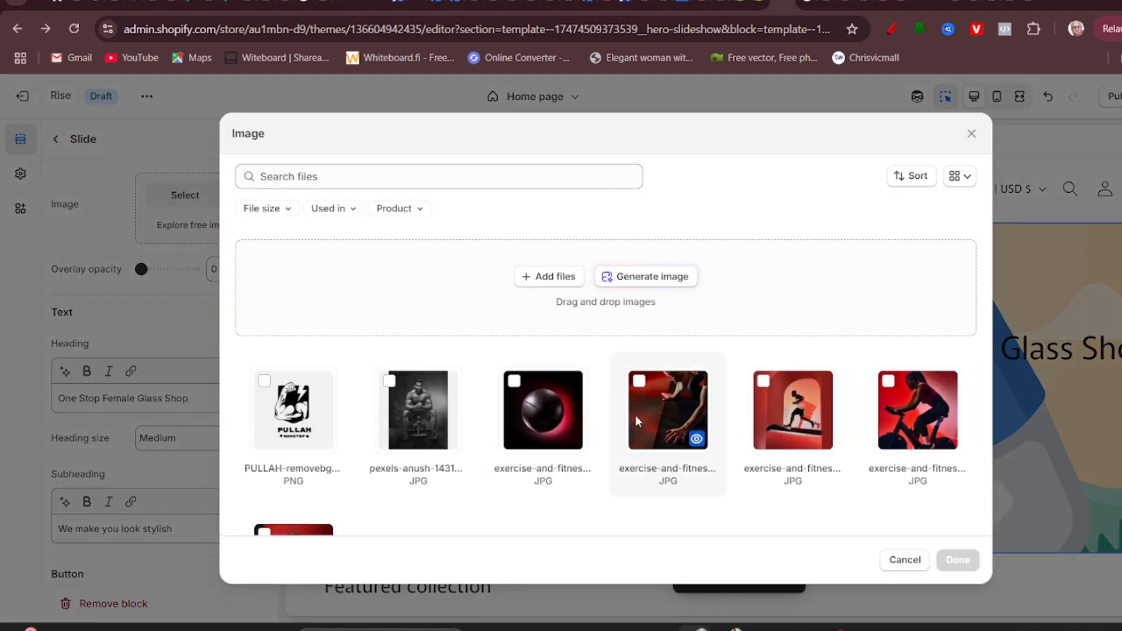
{"action": "left_click", "coordinate": [647, 279]}
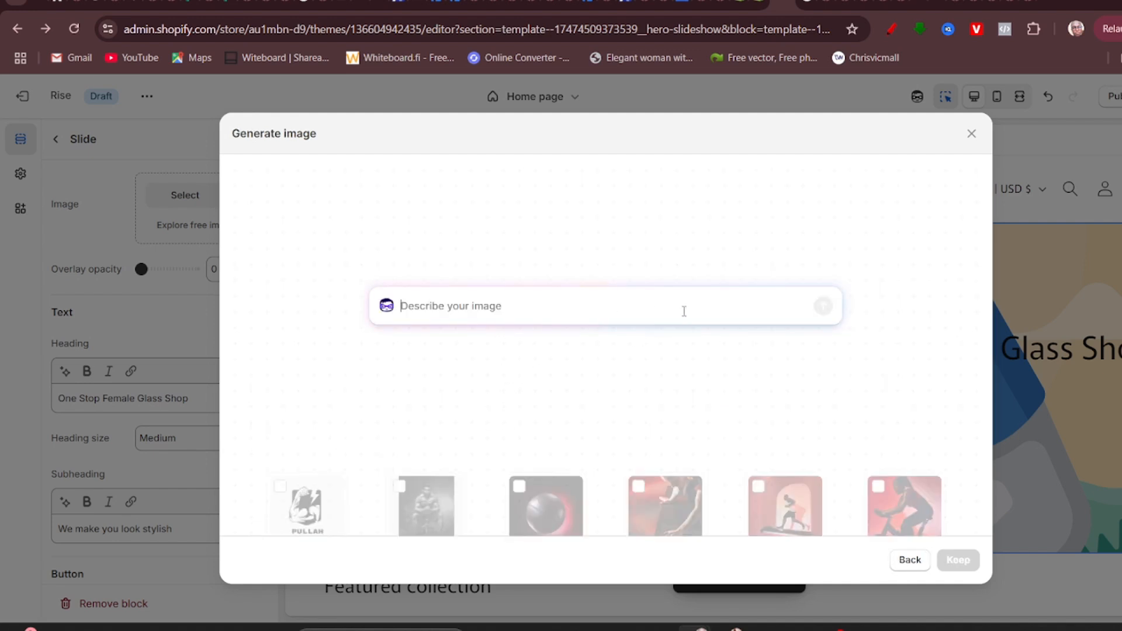
{"action": "type", "text": "woman wearing glasses"}
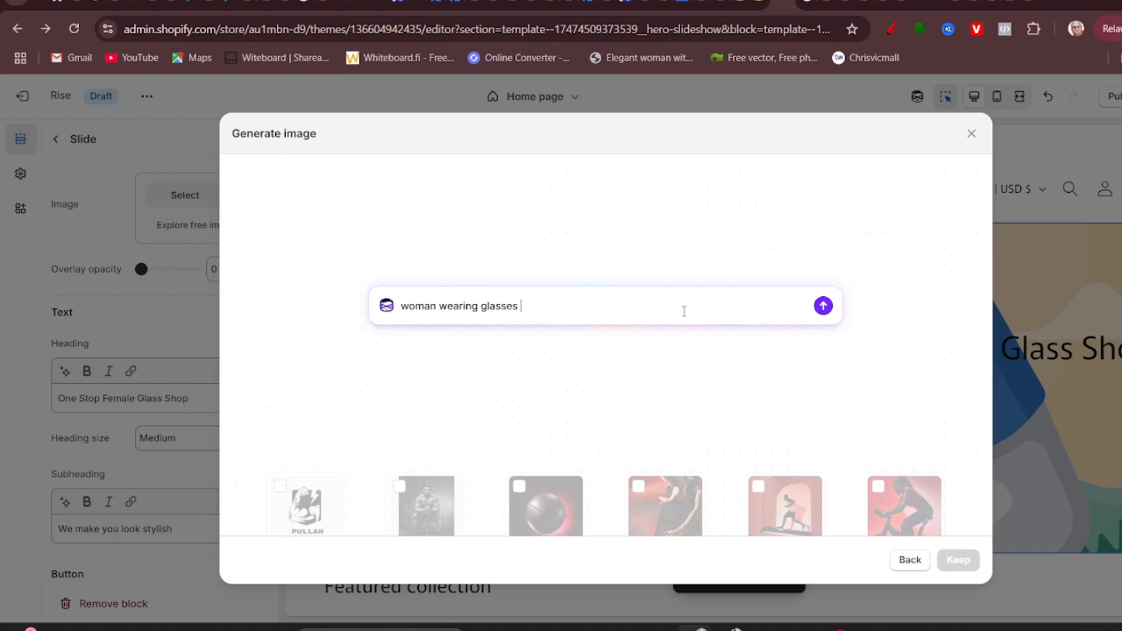
{"action": "left_click", "coordinate": [822, 306]}
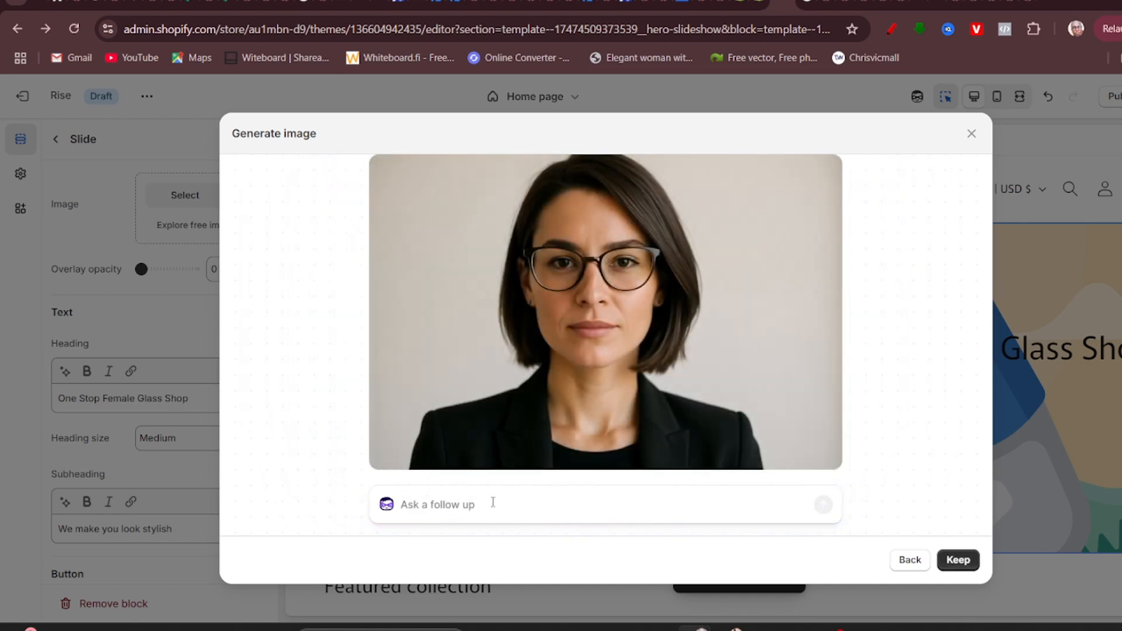
{"action": "mouse_move", "coordinate": [618, 316]}
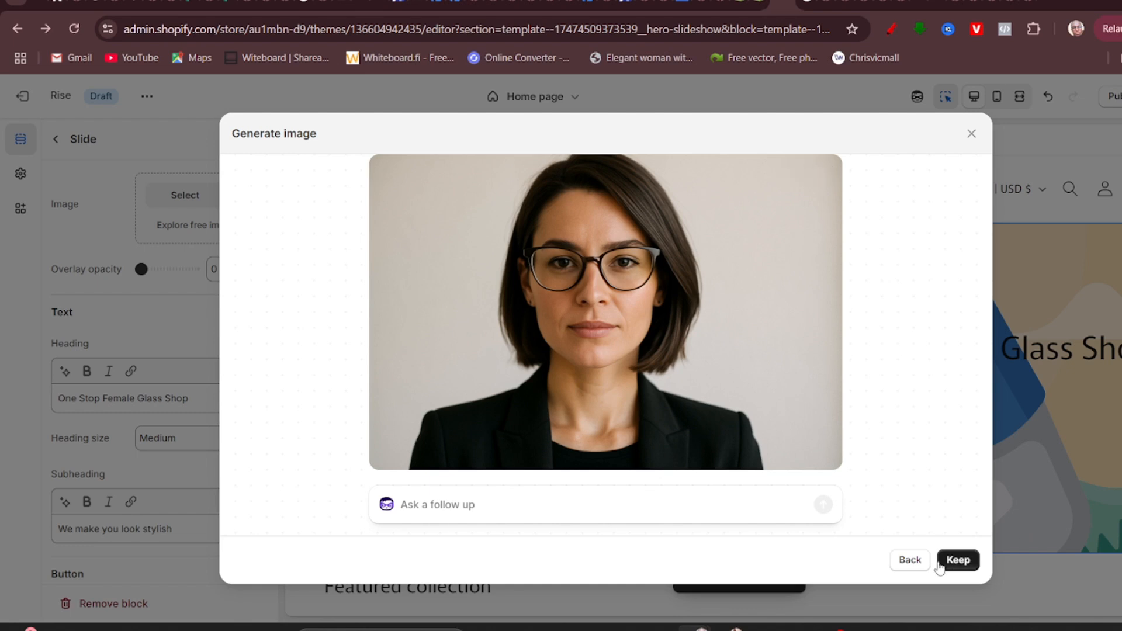
{"action": "left_click", "coordinate": [957, 559]}
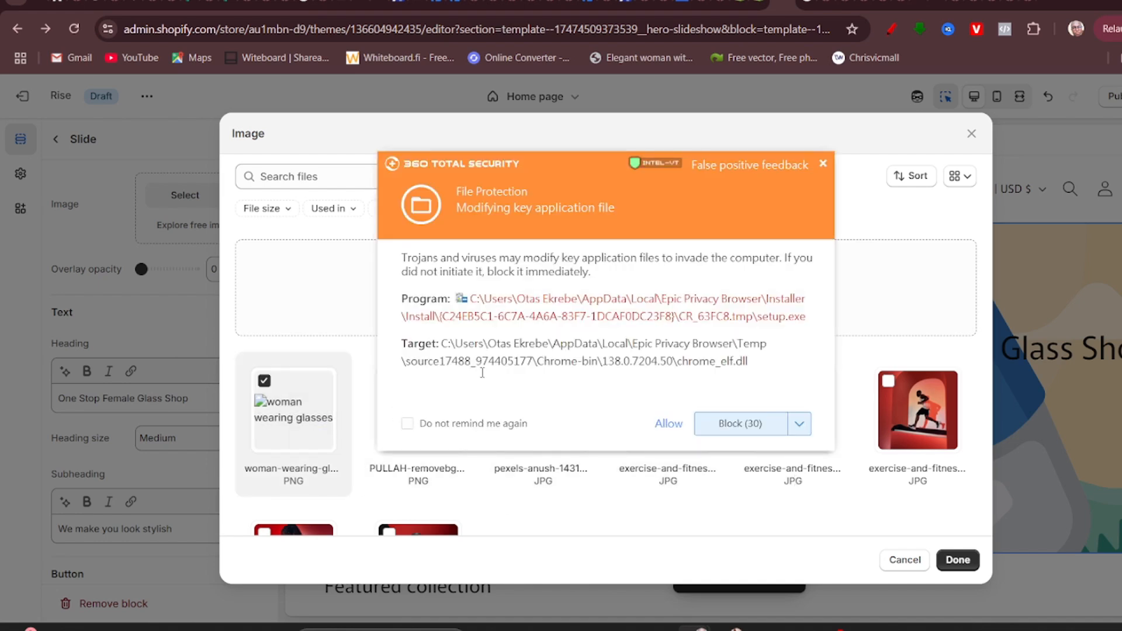
Block the file modification in the security alert and apply the generated woman-wearing-glasses image to the slide.
{"action": "left_click", "coordinate": [739, 426]}
{"action": "scroll", "coordinate": [680, 511], "scroll_direction": "down", "scroll_amount": 2}
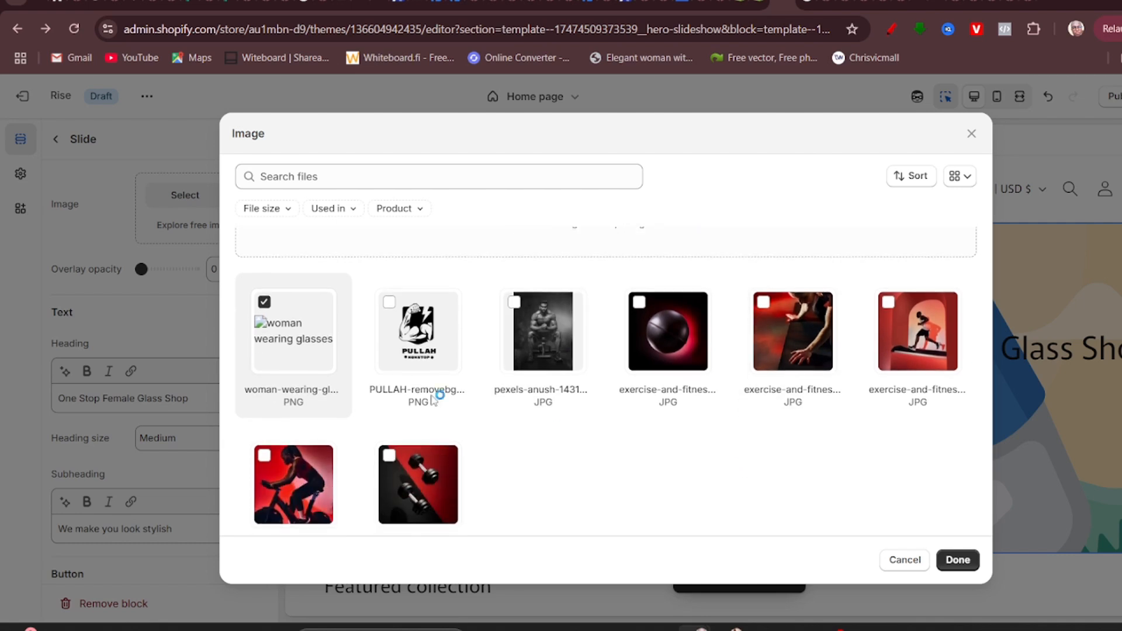
{"action": "left_click", "coordinate": [293, 396]}
{"action": "left_click", "coordinate": [298, 352]}
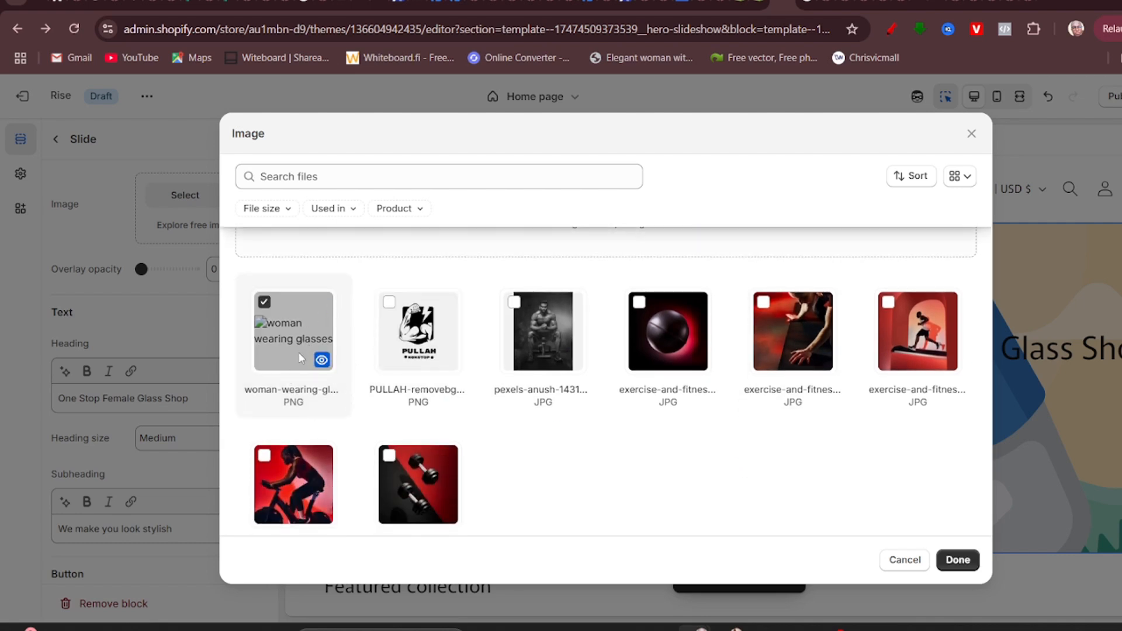
{"action": "left_click", "coordinate": [953, 561]}
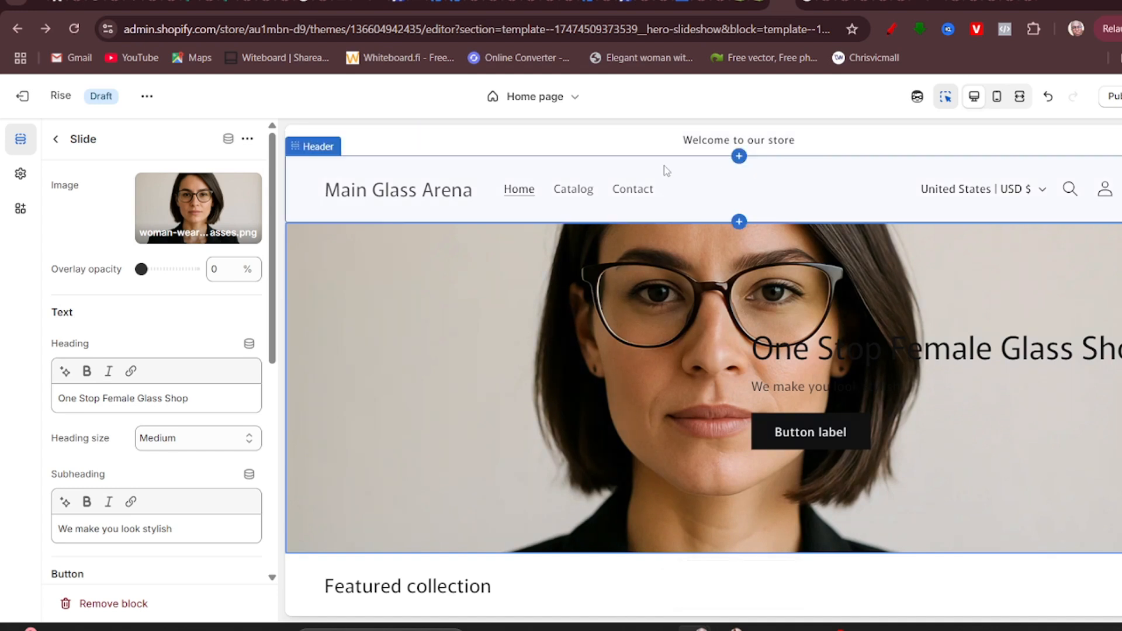
Select the store's Header section and open its logo theme settings link in a new browser tab.
{"action": "left_click", "coordinate": [740, 175]}
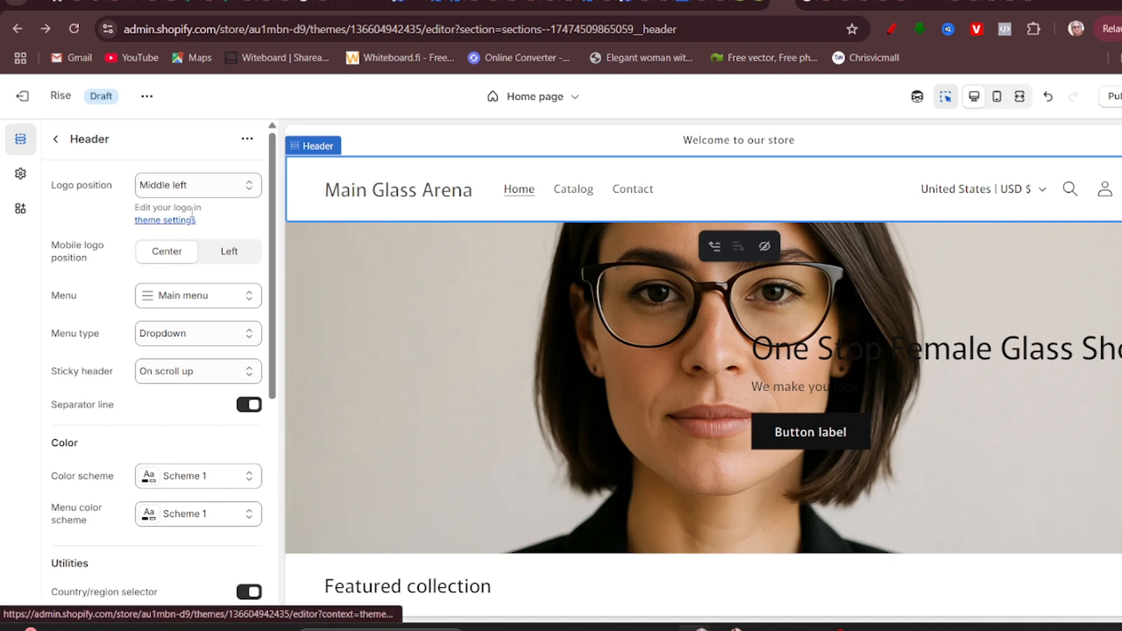
{"action": "right_click", "coordinate": [174, 222]}
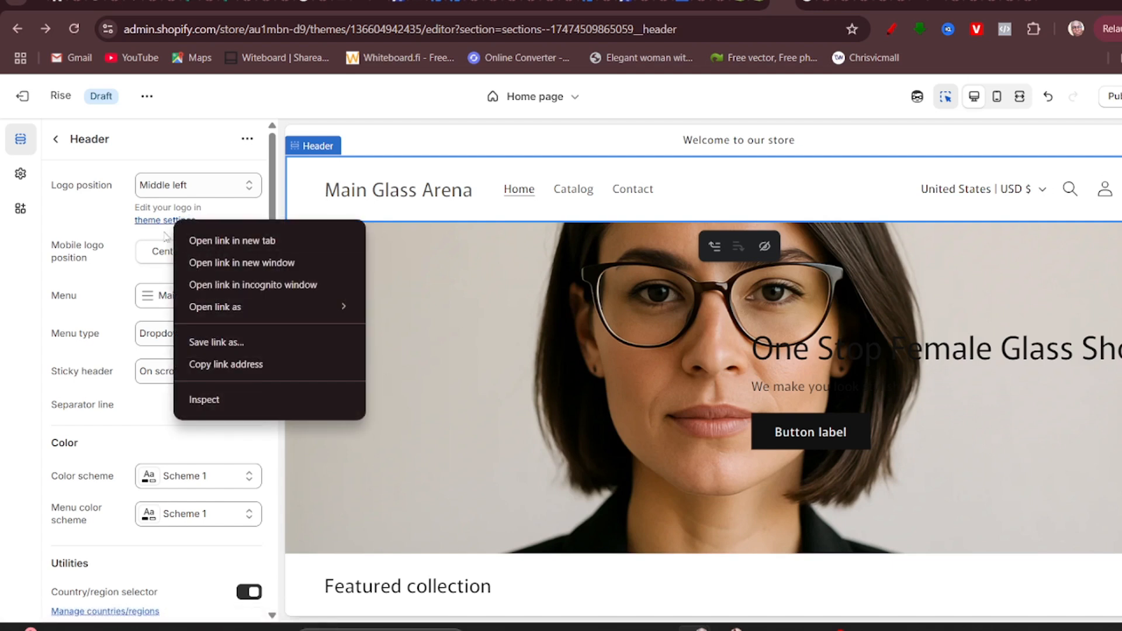
{"action": "left_click", "coordinate": [161, 233]}
{"action": "right_click", "coordinate": [161, 222]}
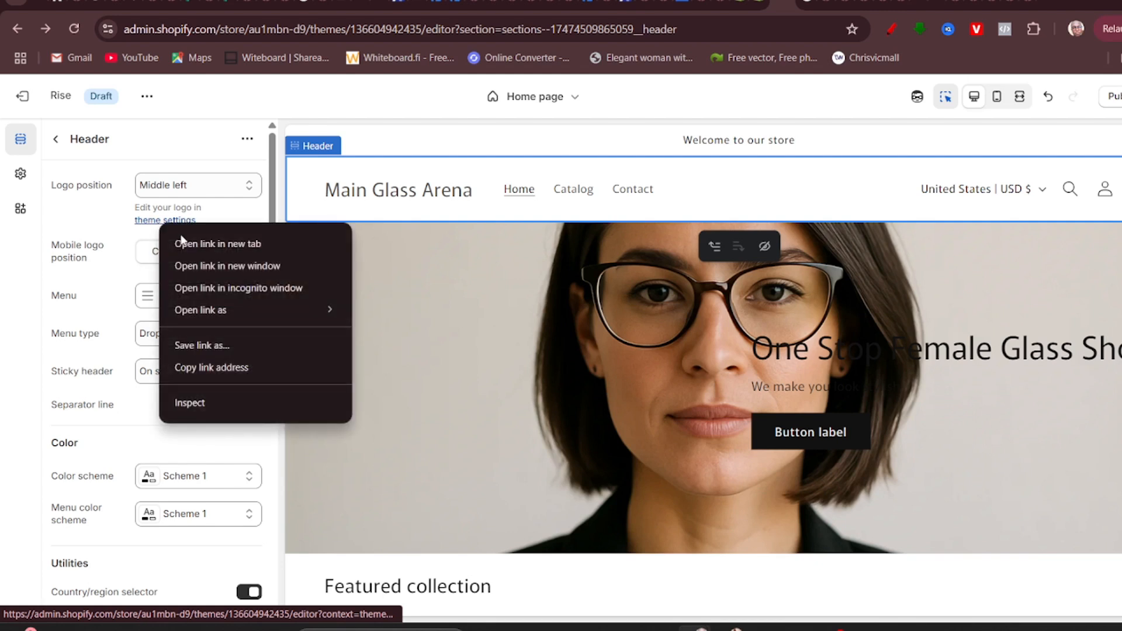
{"action": "left_click", "coordinate": [198, 245]}
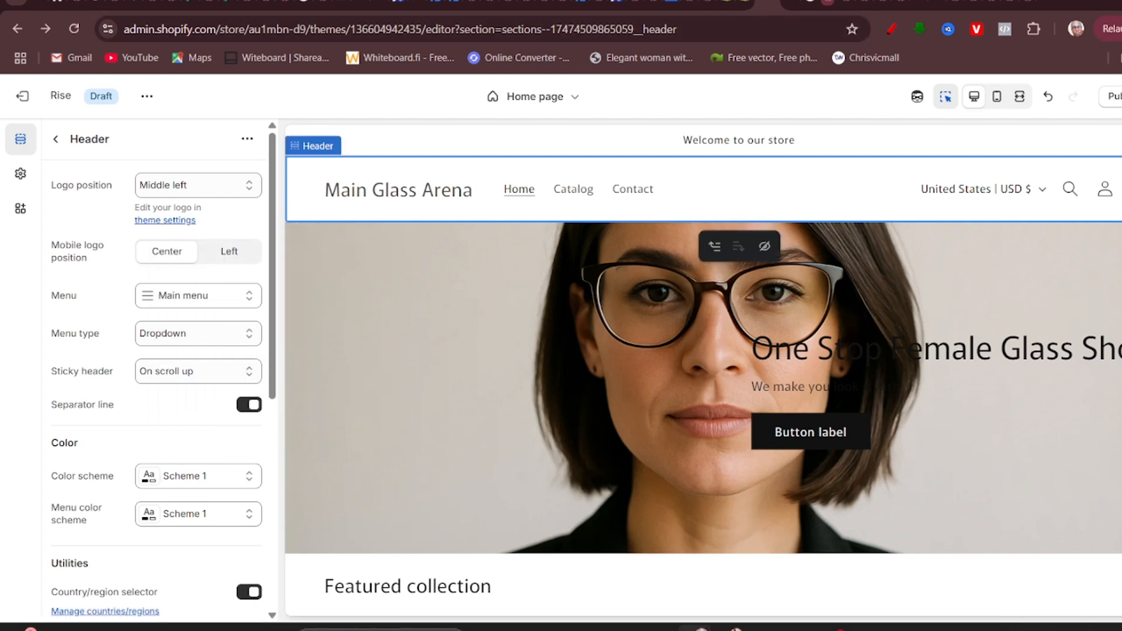
{"action": "left_click", "coordinate": [788, 3]}
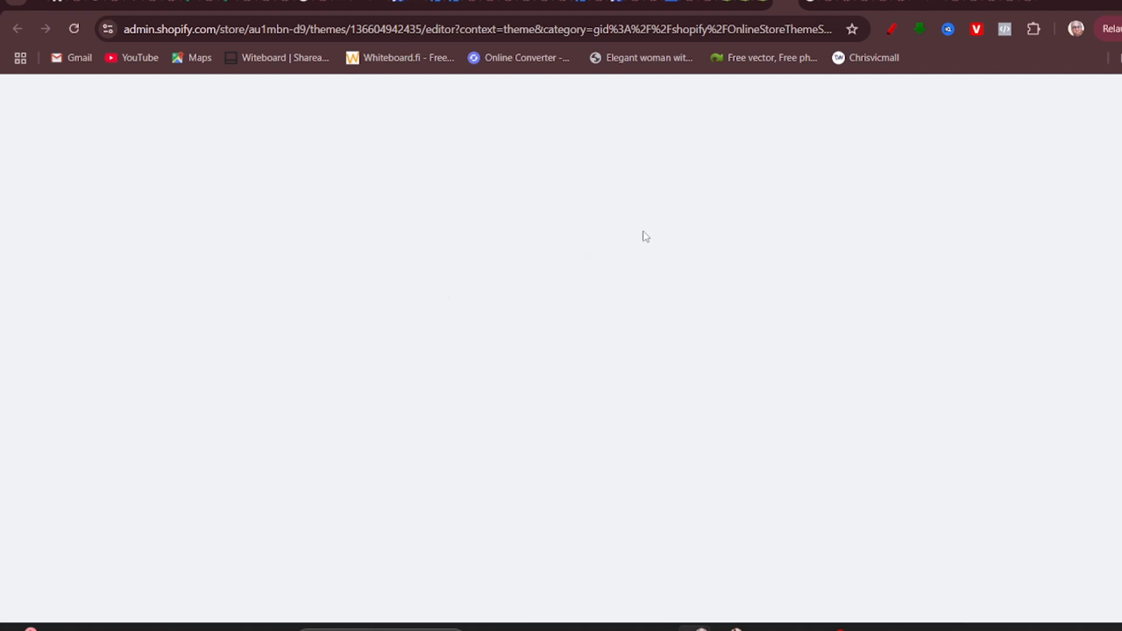
{"action": "left_click", "coordinate": [758, 5]}
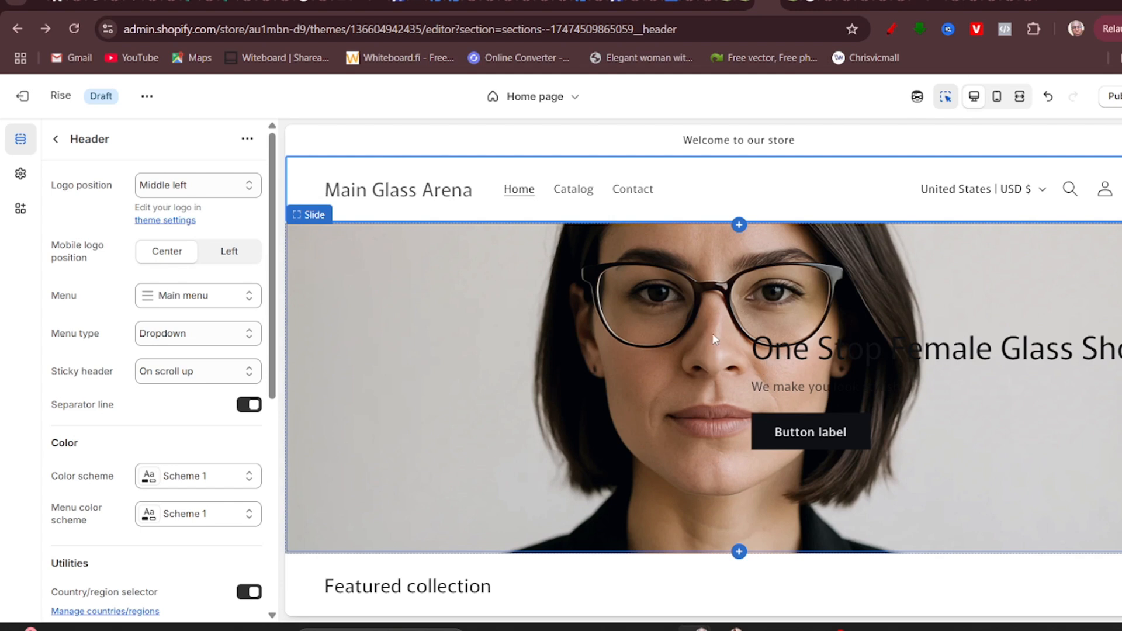
{"action": "left_click", "coordinate": [777, 7]}
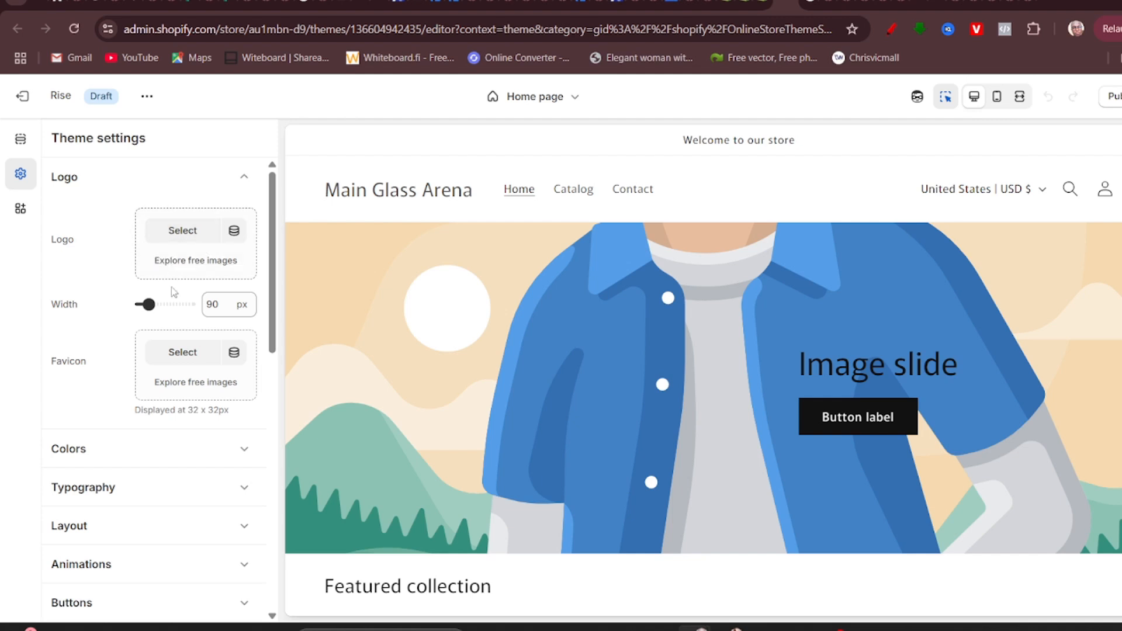
{"action": "left_click", "coordinate": [169, 235]}
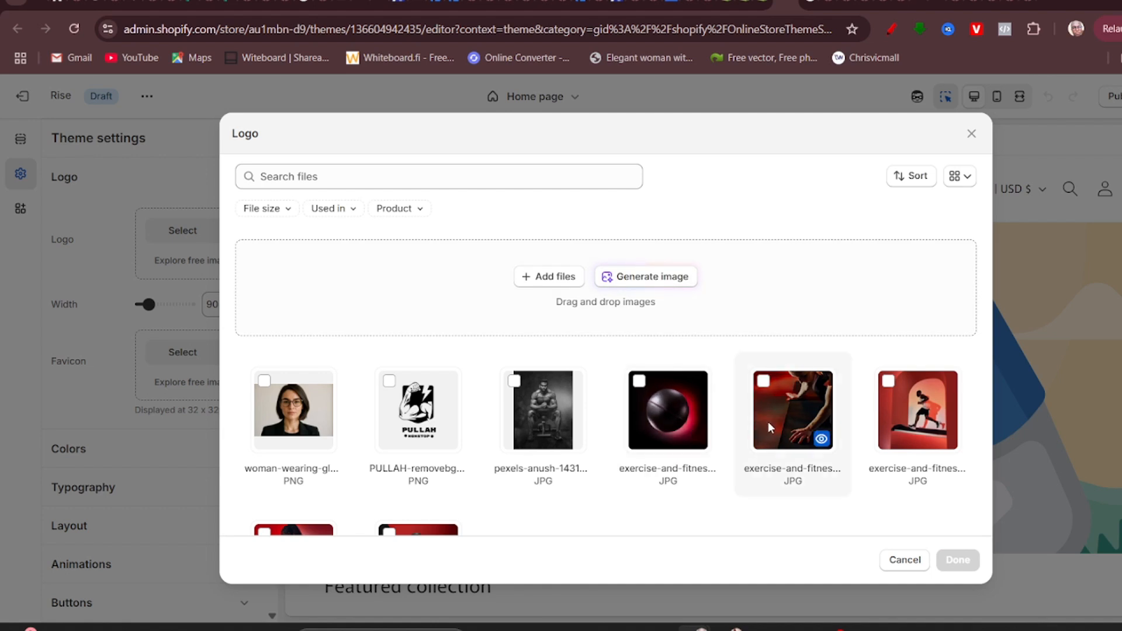
{"action": "scroll", "coordinate": [742, 415], "scroll_direction": "down", "scroll_amount": 3}
{"action": "scroll", "coordinate": [509, 409], "scroll_direction": "up", "scroll_amount": 3}
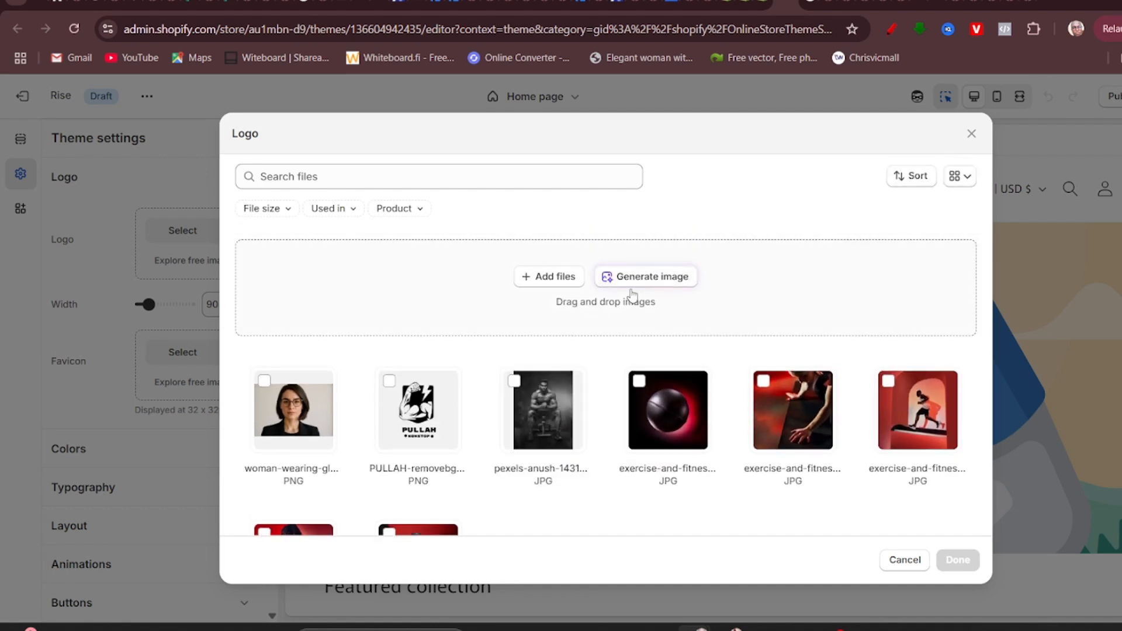
{"action": "left_click", "coordinate": [631, 285]}
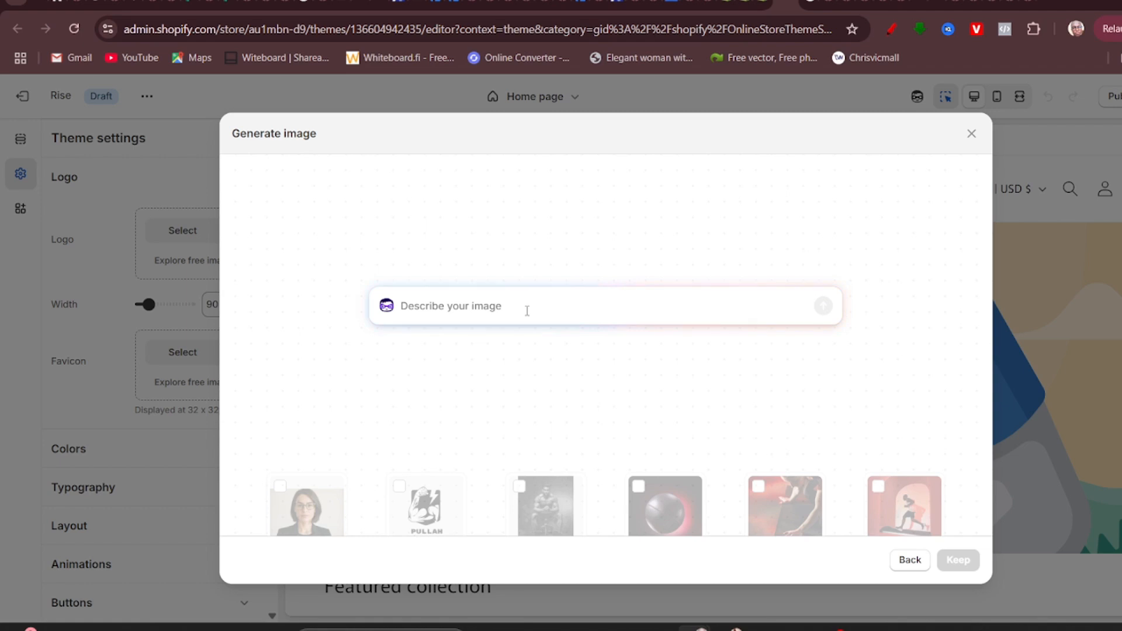
{"action": "scroll", "coordinate": [748, 332], "scroll_direction": "down", "scroll_amount": 5}
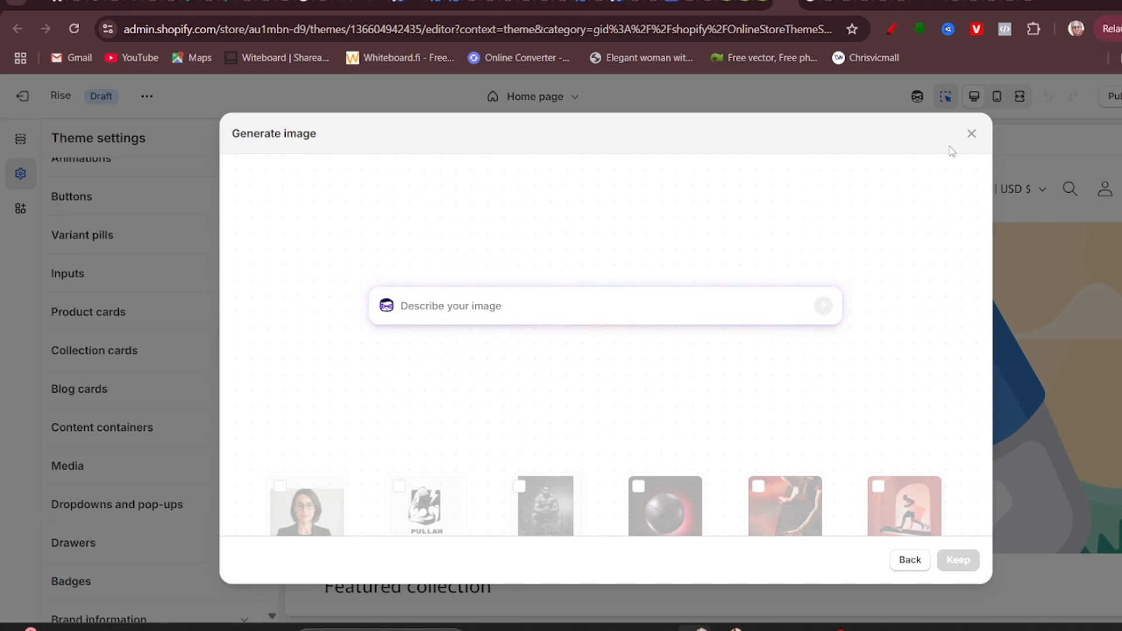
{"action": "left_click", "coordinate": [474, 312]}
{"action": "left_click", "coordinate": [910, 559]}
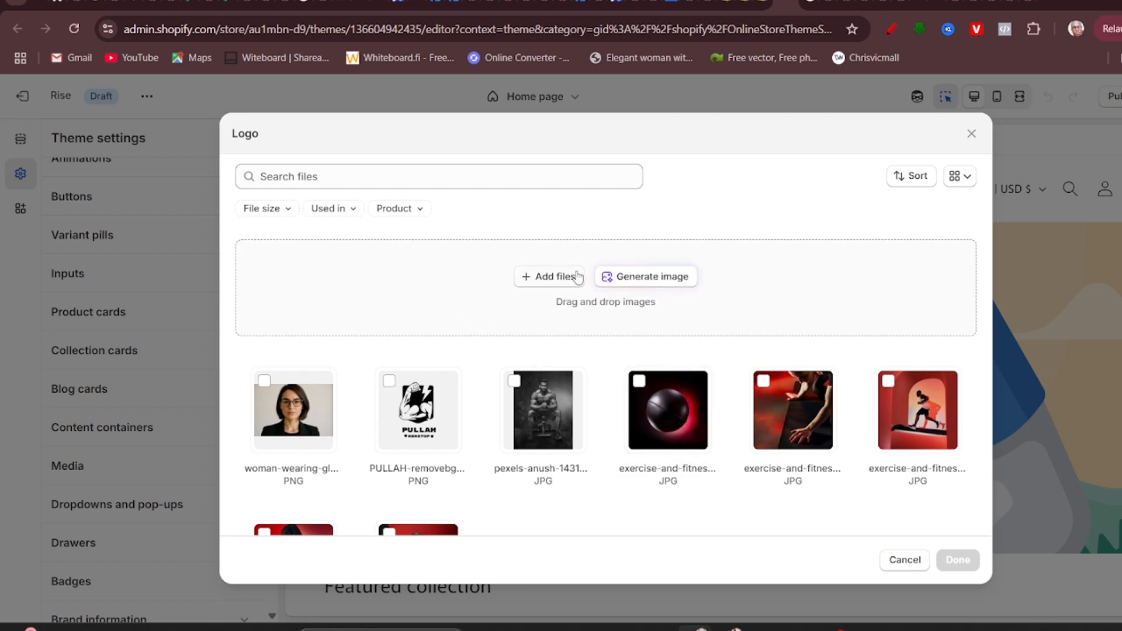
{"action": "left_click", "coordinate": [611, 275]}
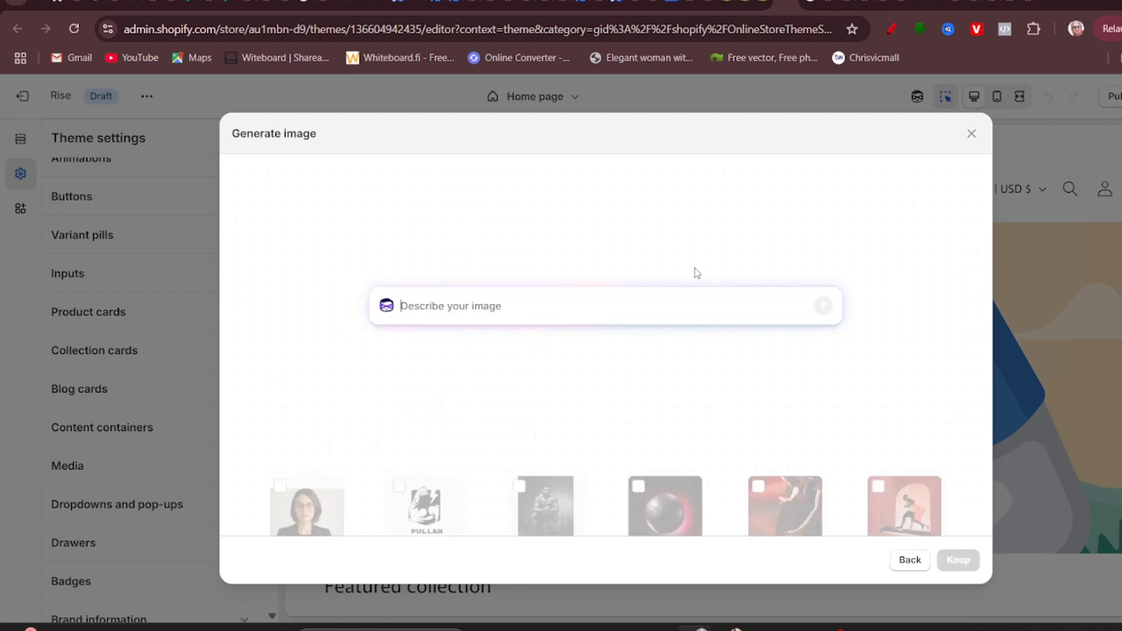
{"action": "left_click", "coordinate": [971, 133]}
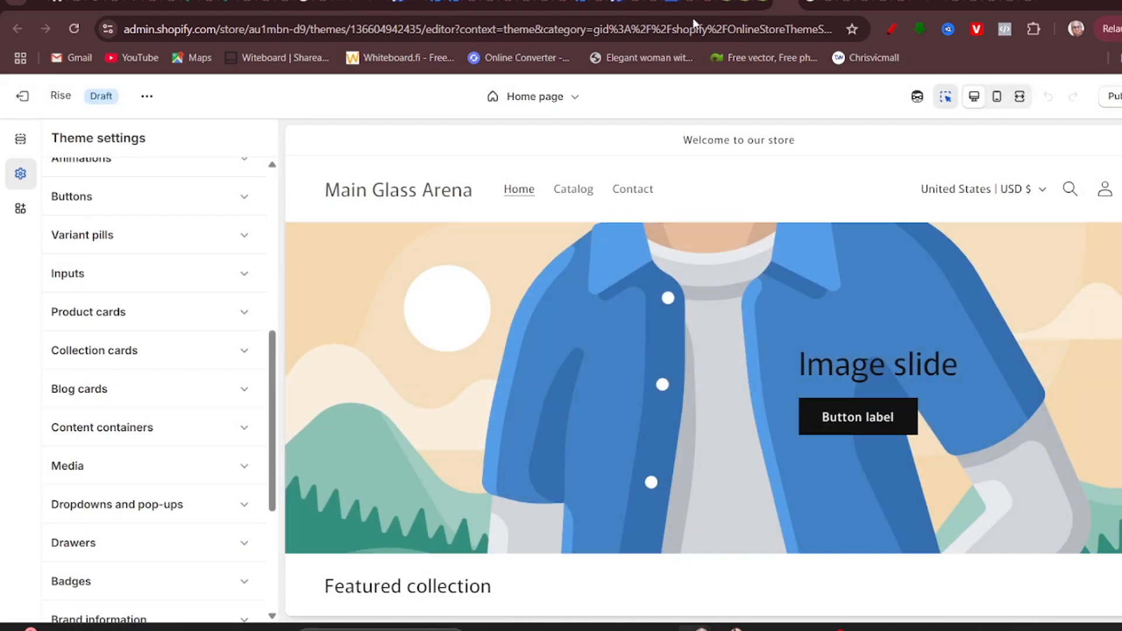
{"action": "left_click", "coordinate": [786, 4]}
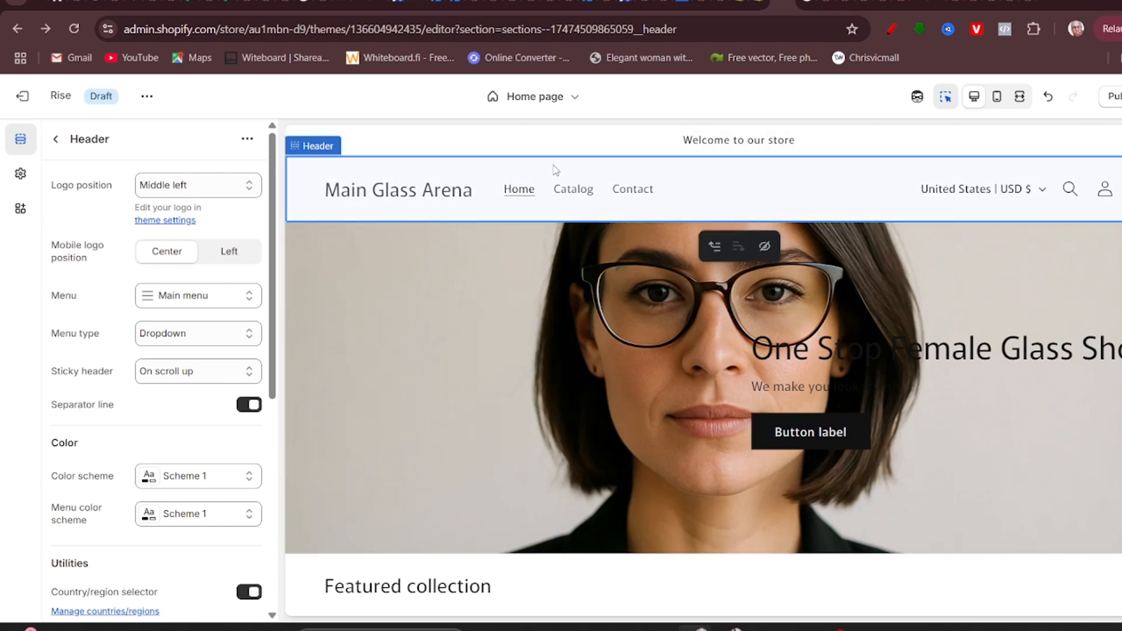
Change the announcement bar text to "Enjoy 30% discount from your top 5 purchases".
{"action": "left_click", "coordinate": [702, 145]}
{"action": "left_click", "coordinate": [187, 212]}
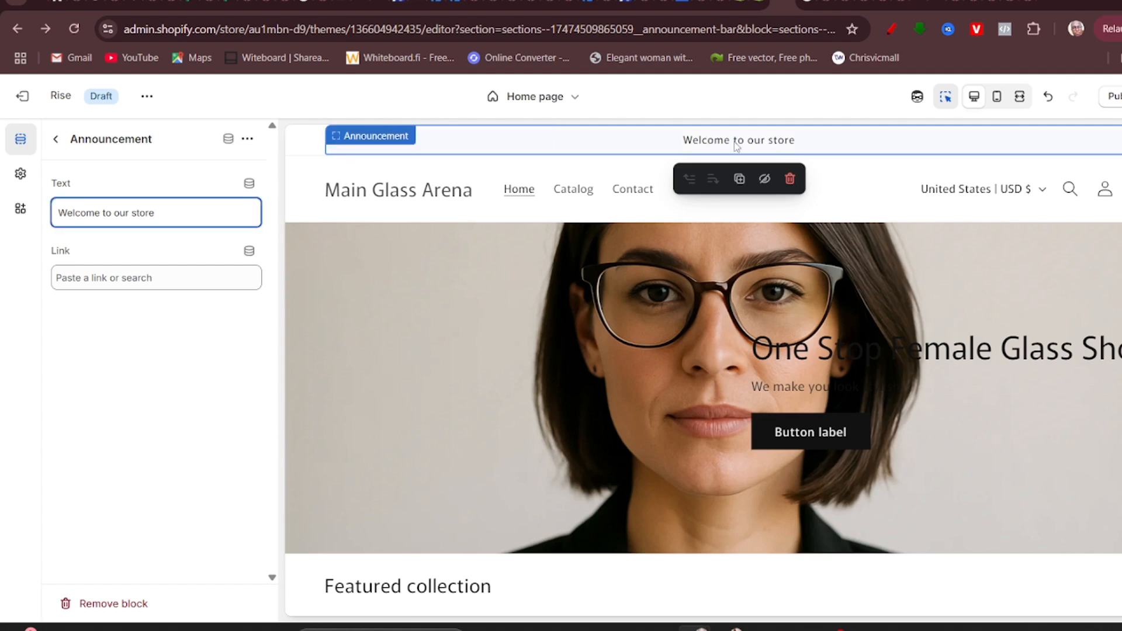
{"action": "key", "text": "ctrl+a"}
{"action": "type", "text": "Enjoy 30"}
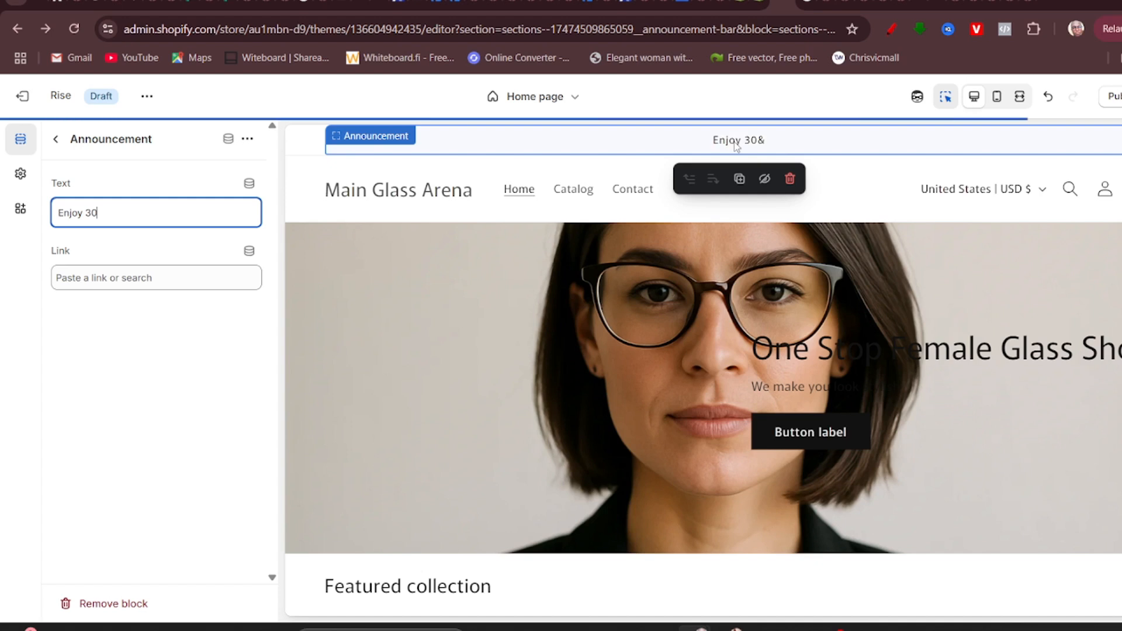
{"action": "type", "text": "% d"}
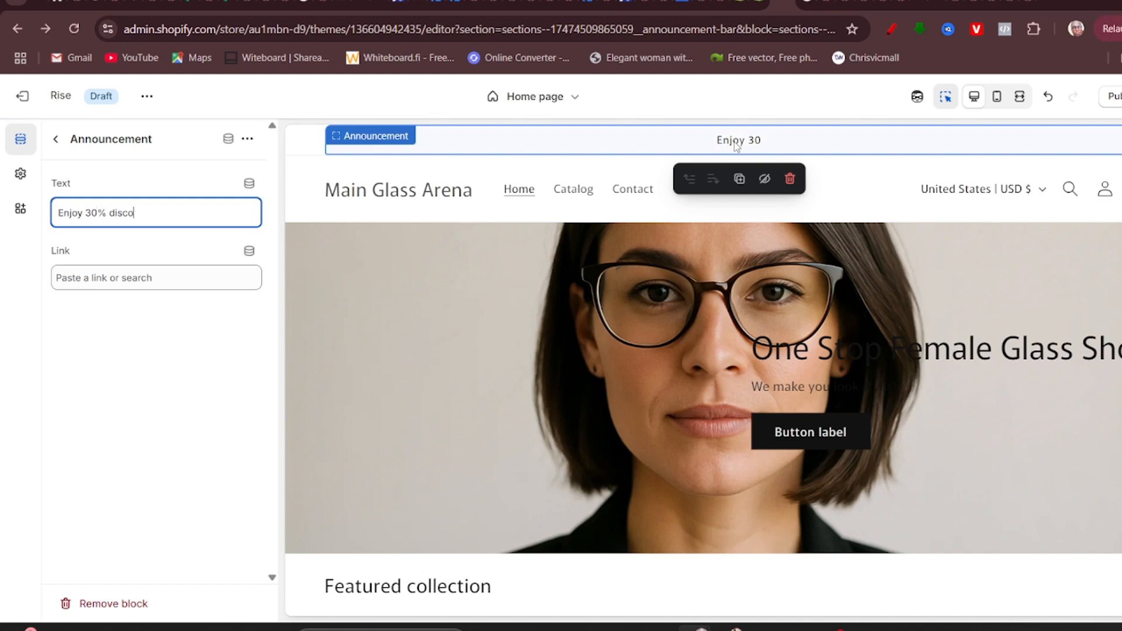
{"action": "type", "text": "iscount from "}
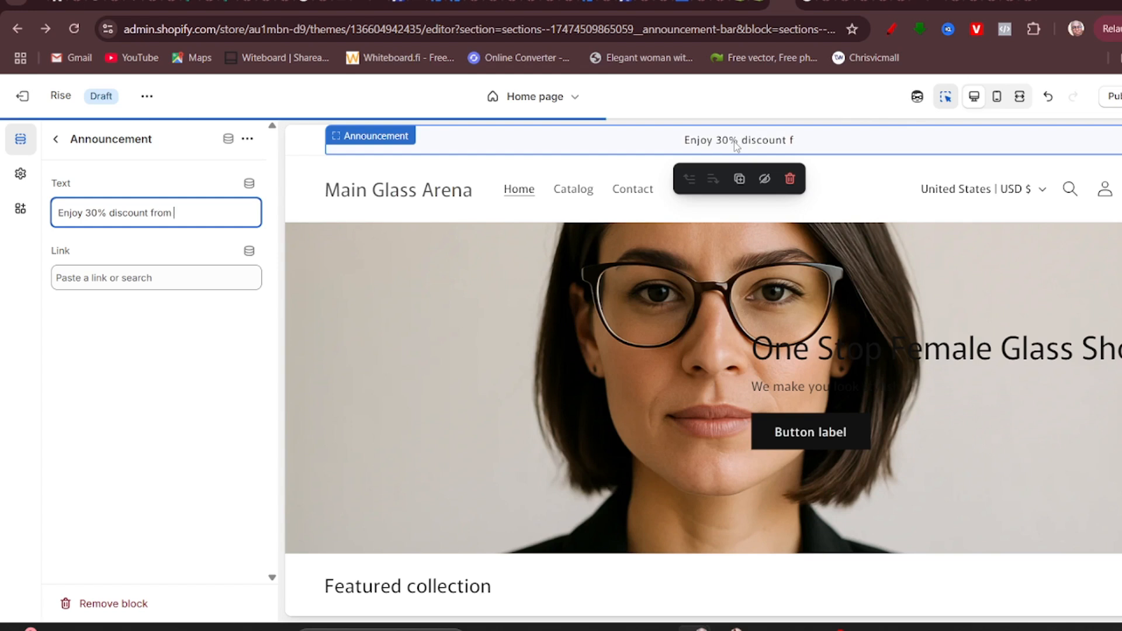
{"action": "type", "text": "youe"}
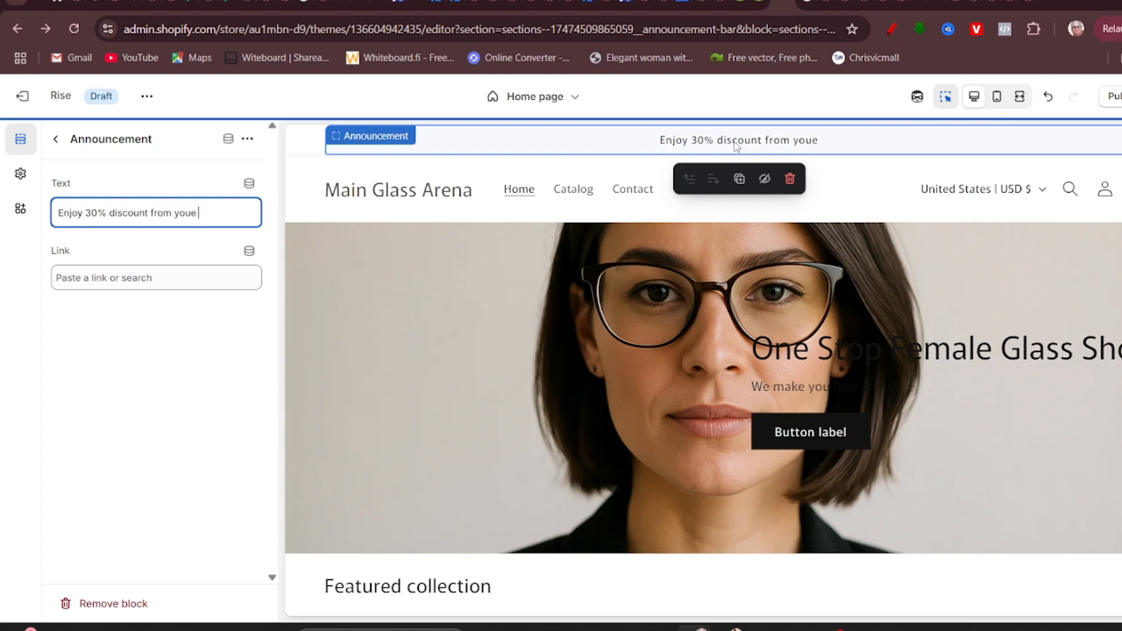
{"action": "type", "text": " 5"}
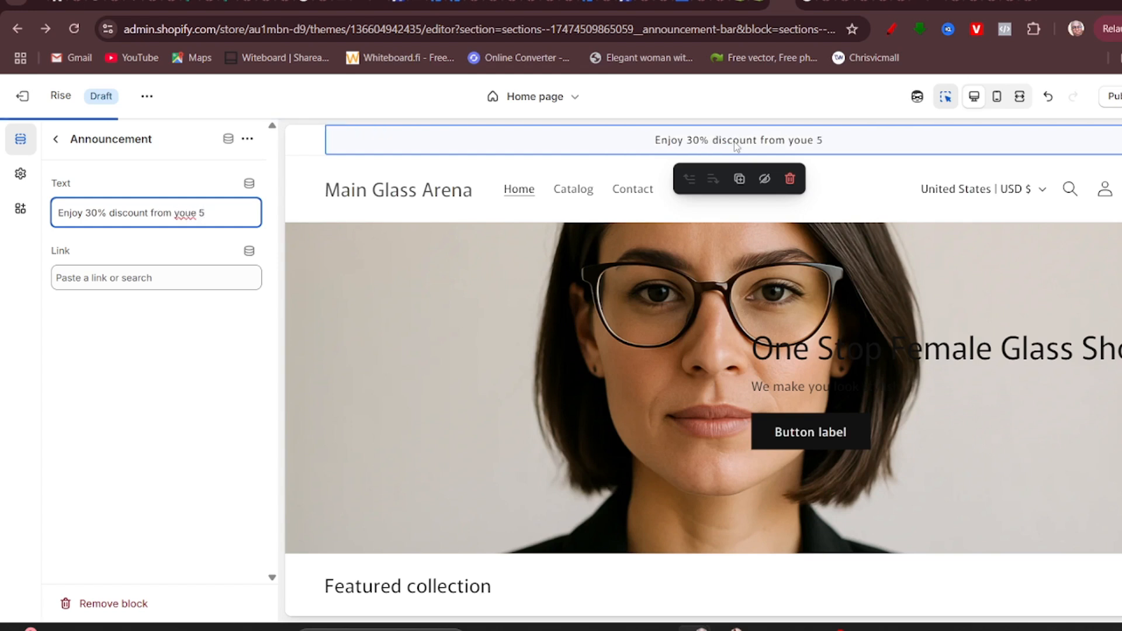
{"action": "key", "text": "BackSpace"}
{"action": "key", "text": "BackSpace"}
{"action": "key", "text": "BackSpace"}
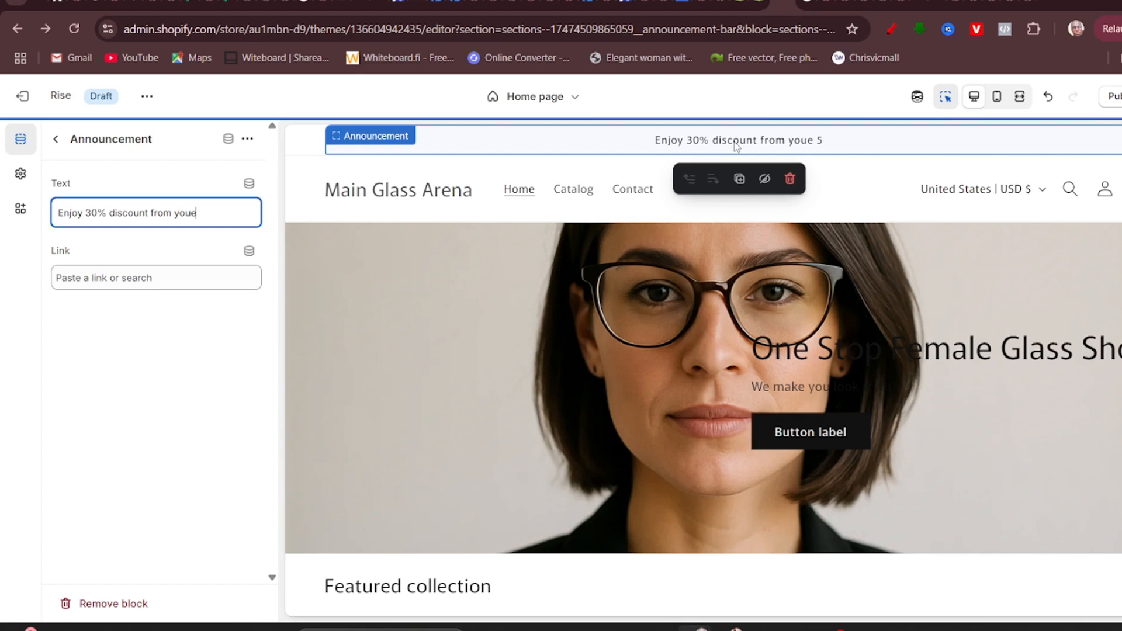
{"action": "type", "text": "r"}
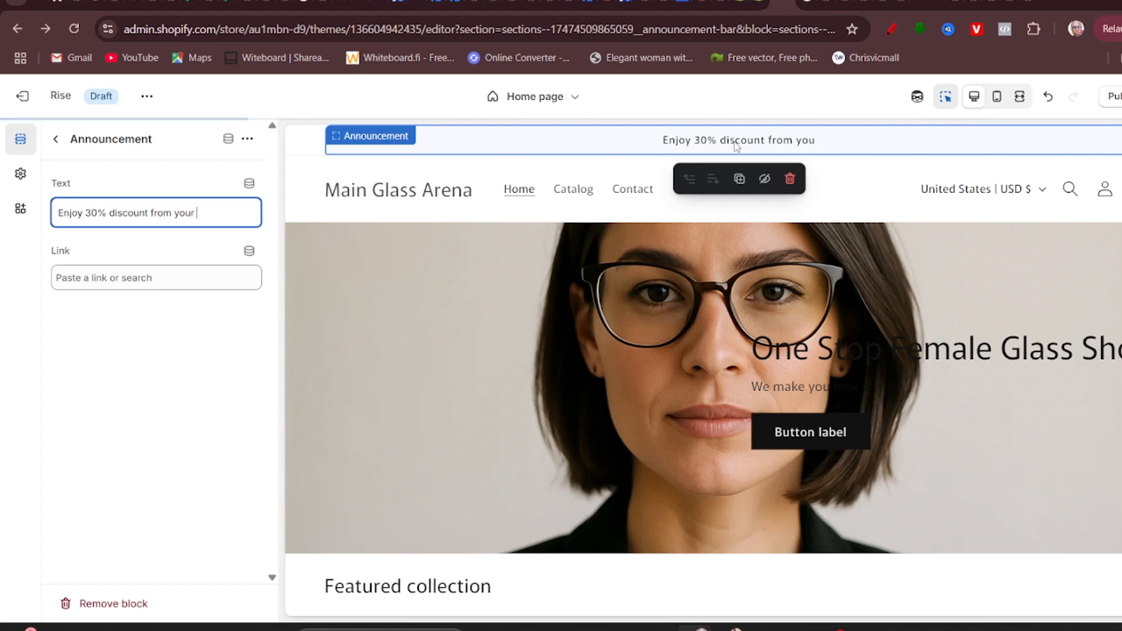
{"action": "type", "text": " top 5"}
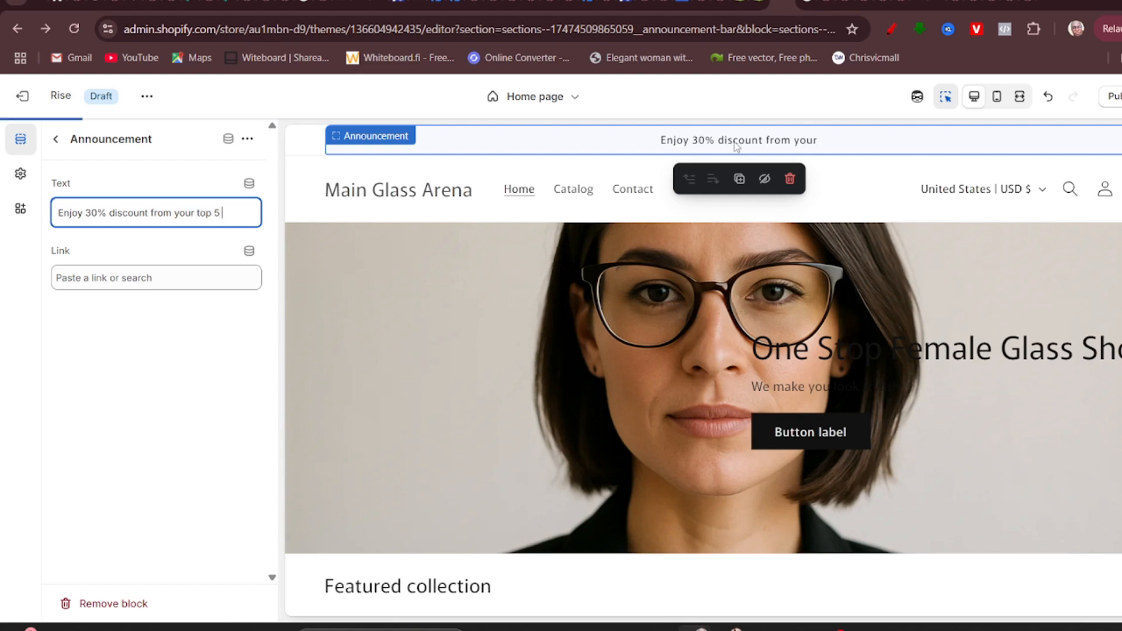
{"action": "type", "text": " purchases"}
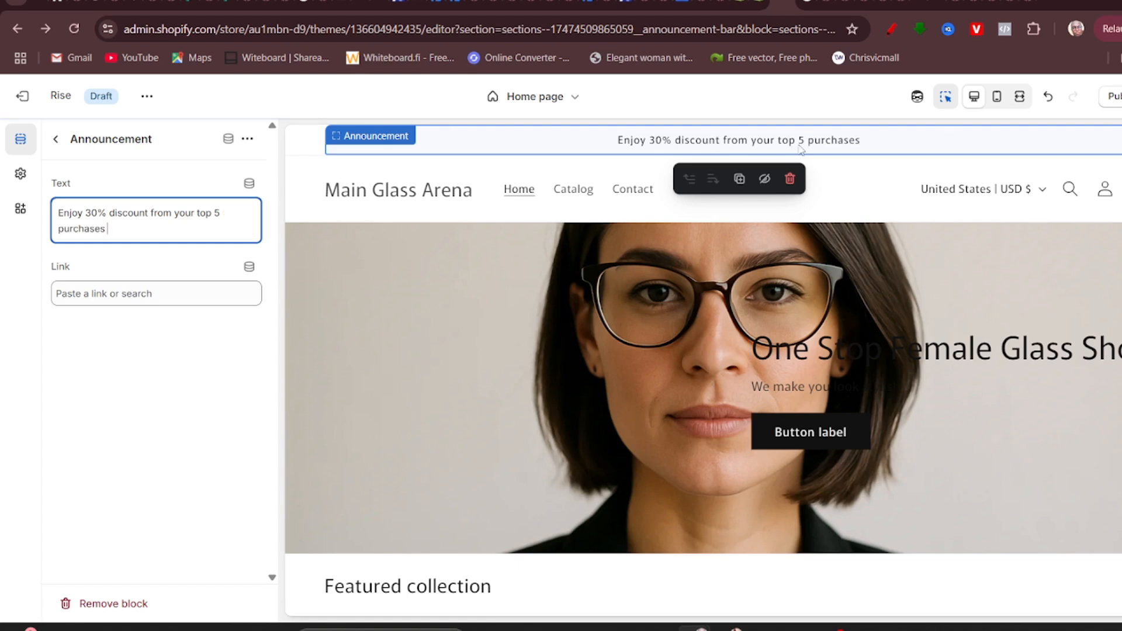
Link the announcement to All products and return to the home page's section list.
{"action": "left_click", "coordinate": [208, 292]}
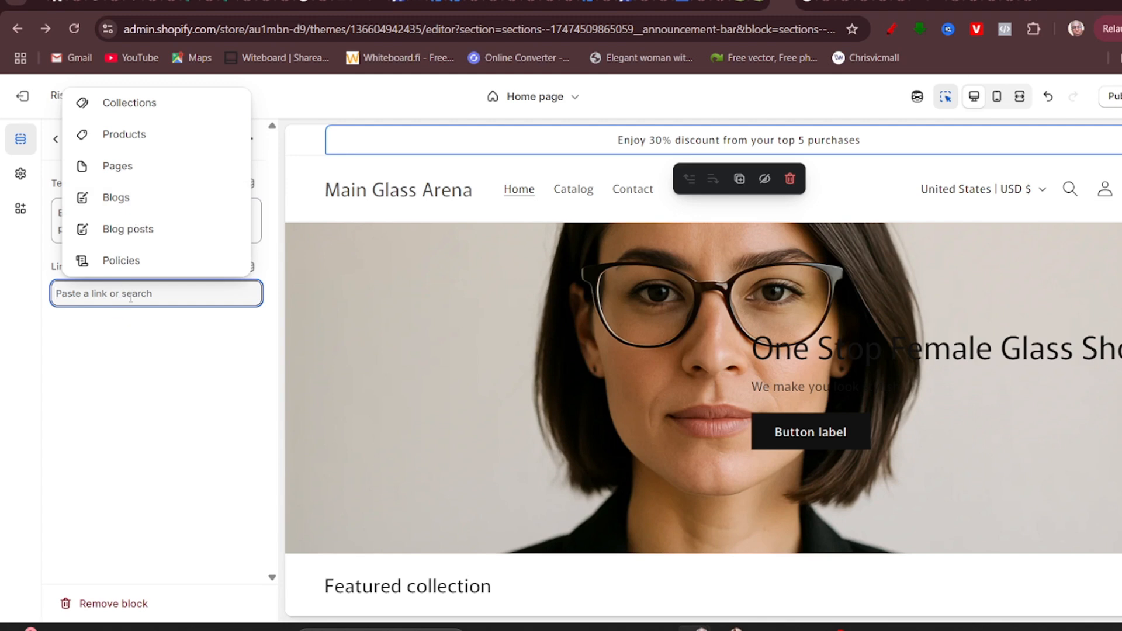
{"action": "left_click", "coordinate": [157, 148]}
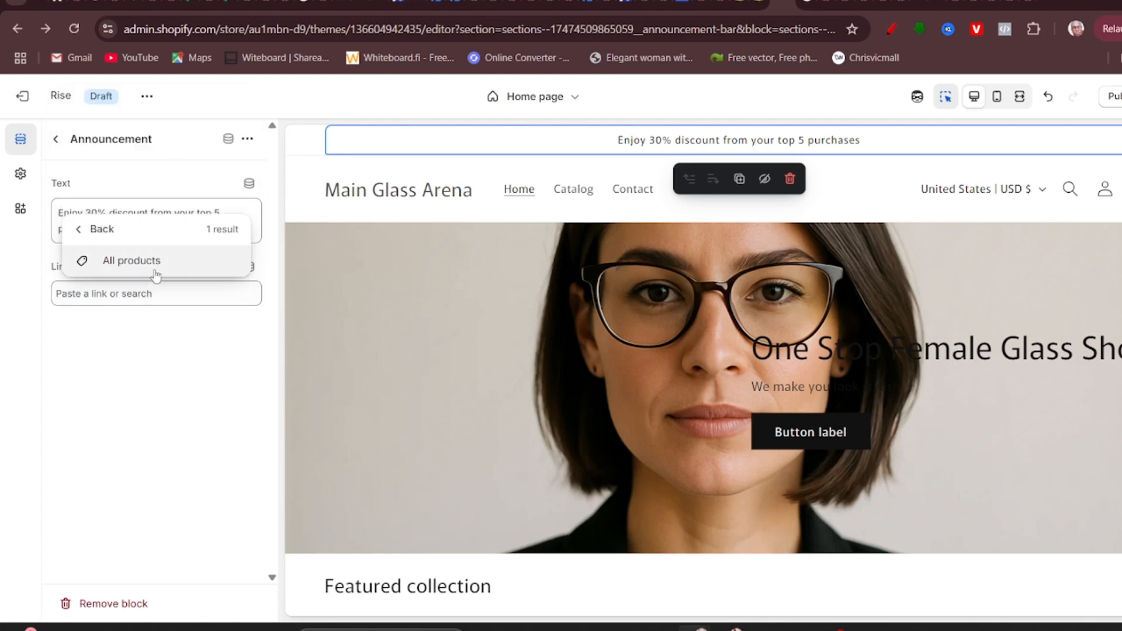
{"action": "left_click", "coordinate": [156, 261]}
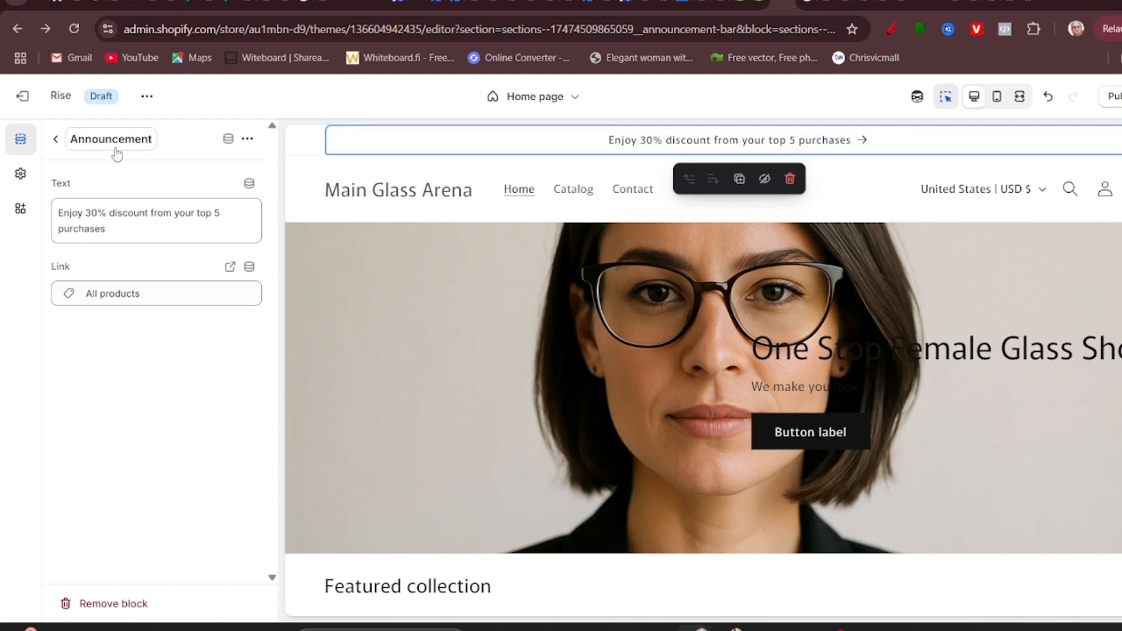
{"action": "left_click", "coordinate": [56, 139]}
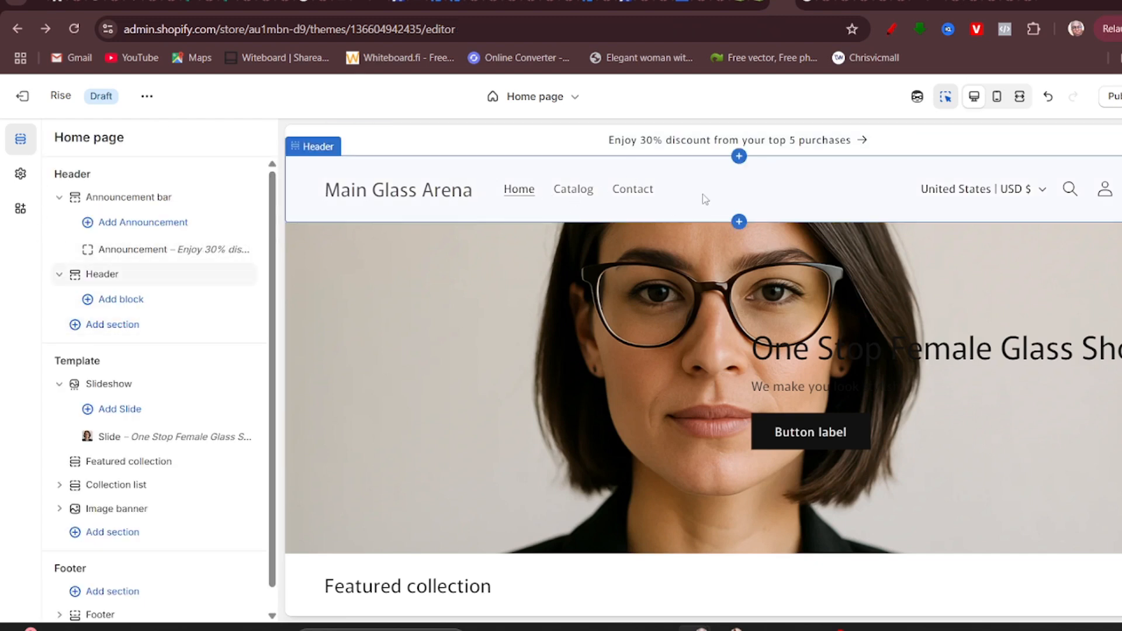
Open the Header section's settings and examine the store's country list plus the color, utilities, spacing and padding options.
{"action": "left_click", "coordinate": [862, 193]}
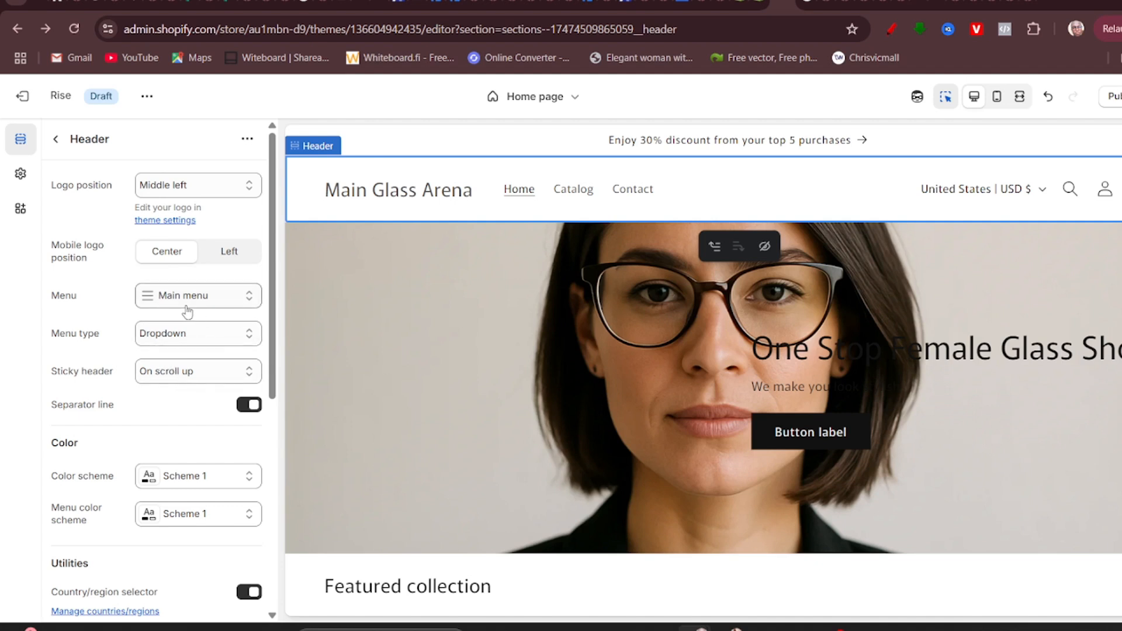
{"action": "left_click", "coordinate": [1042, 191]}
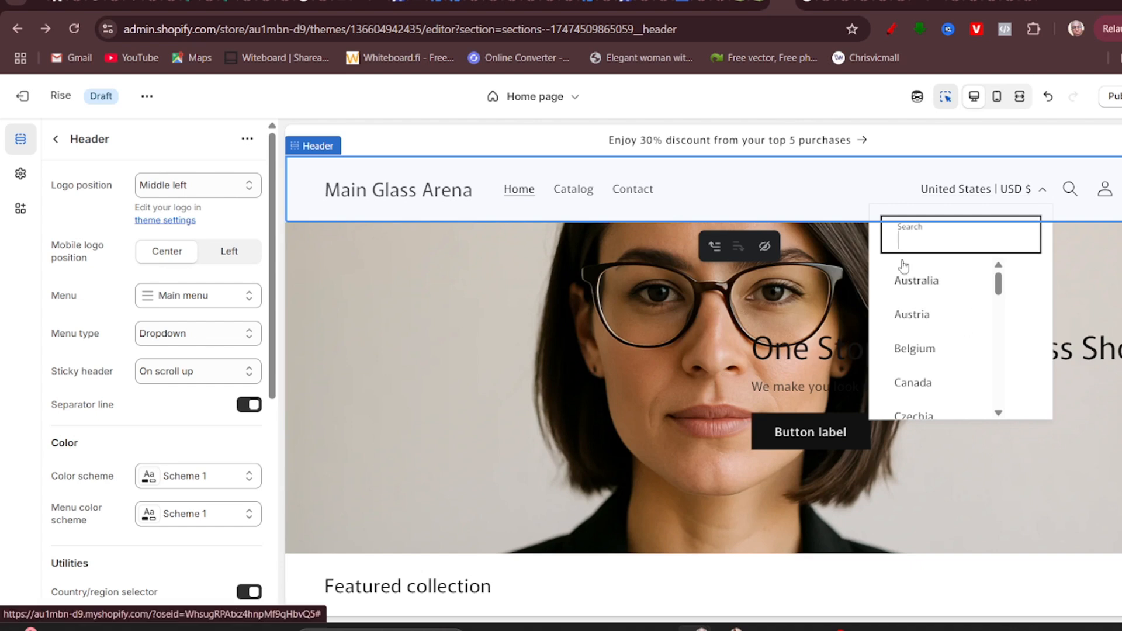
{"action": "left_click", "coordinate": [843, 201]}
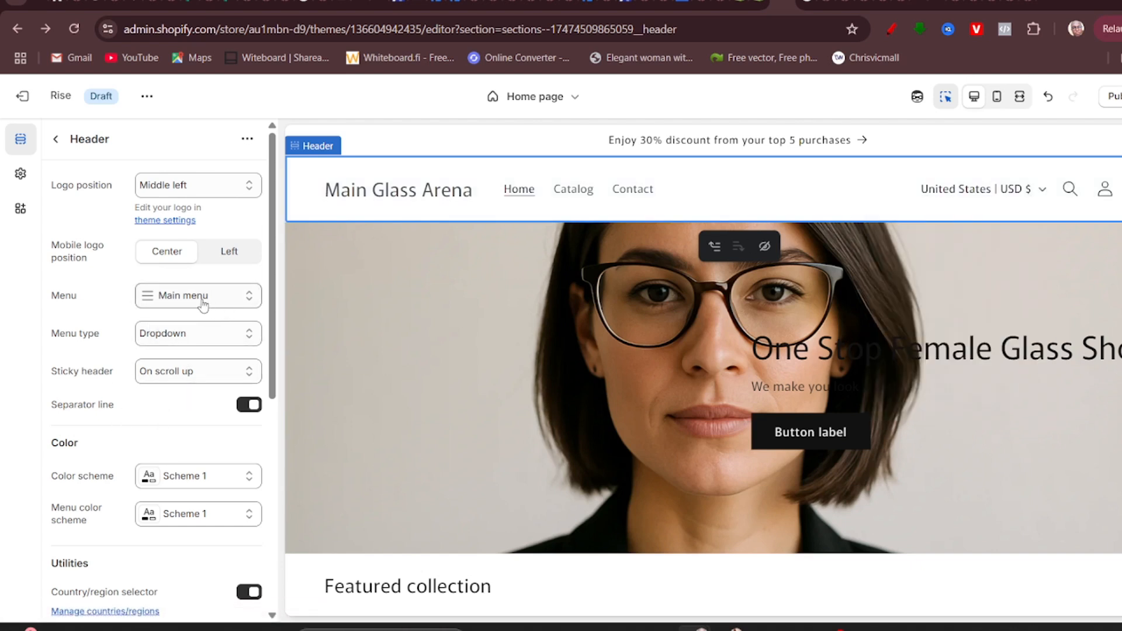
{"action": "scroll", "coordinate": [115, 442], "scroll_direction": "down", "scroll_amount": 4}
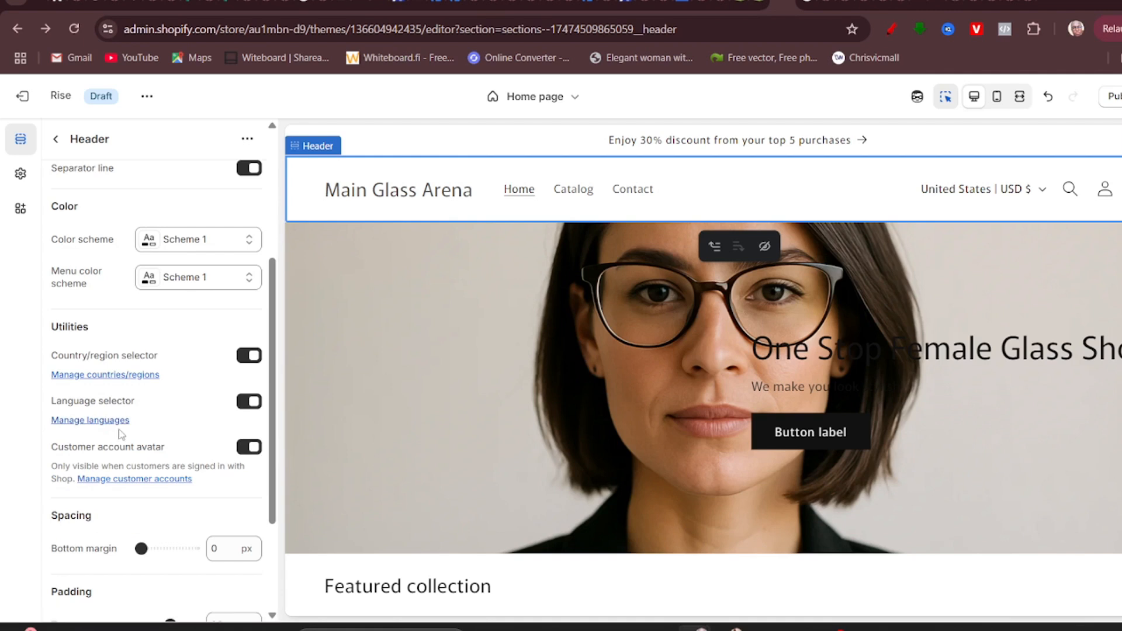
{"action": "scroll", "coordinate": [121, 433], "scroll_direction": "down", "scroll_amount": 3}
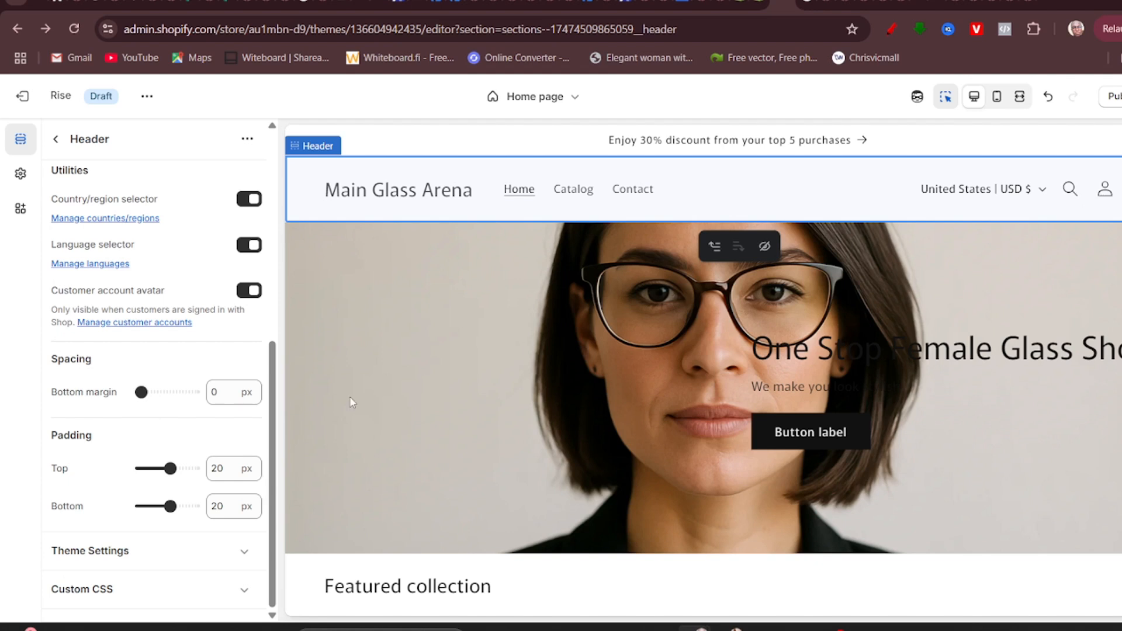
{"action": "scroll", "coordinate": [163, 487], "scroll_direction": "up", "scroll_amount": 3}
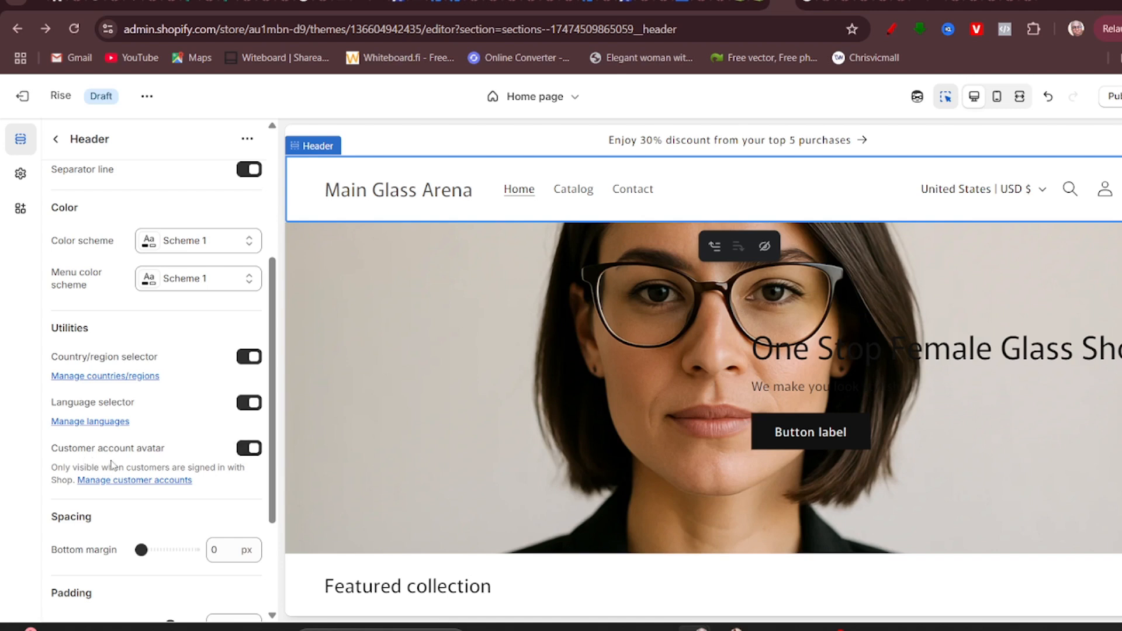
Switch the header's customer account avatar off and back on, and review the home page preview.
{"action": "left_click", "coordinate": [242, 451]}
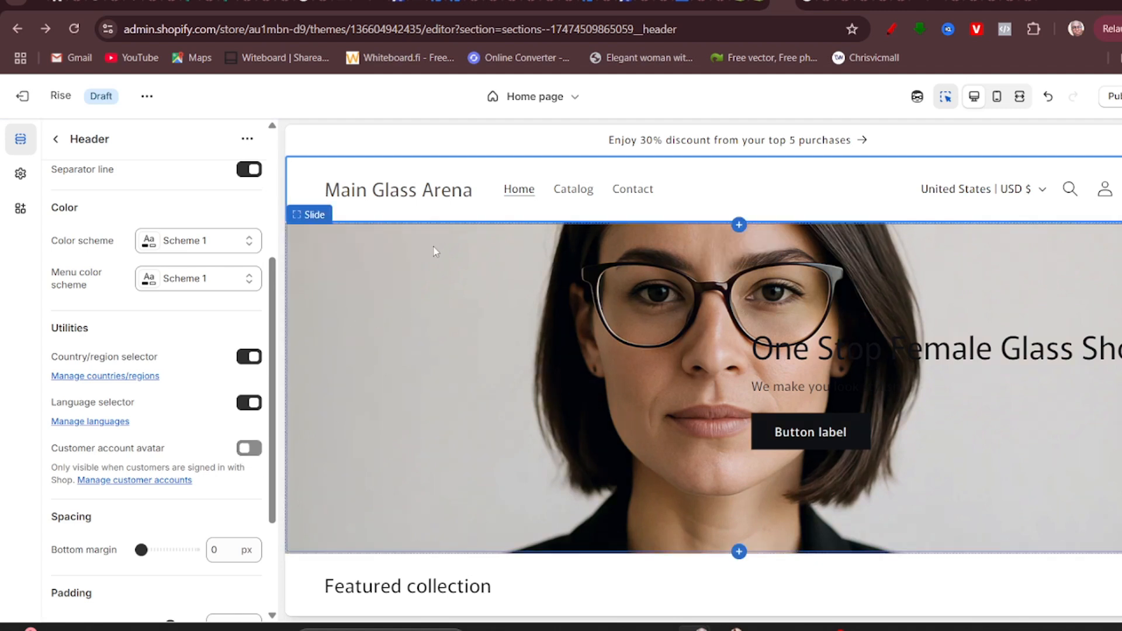
{"action": "left_click", "coordinate": [252, 455]}
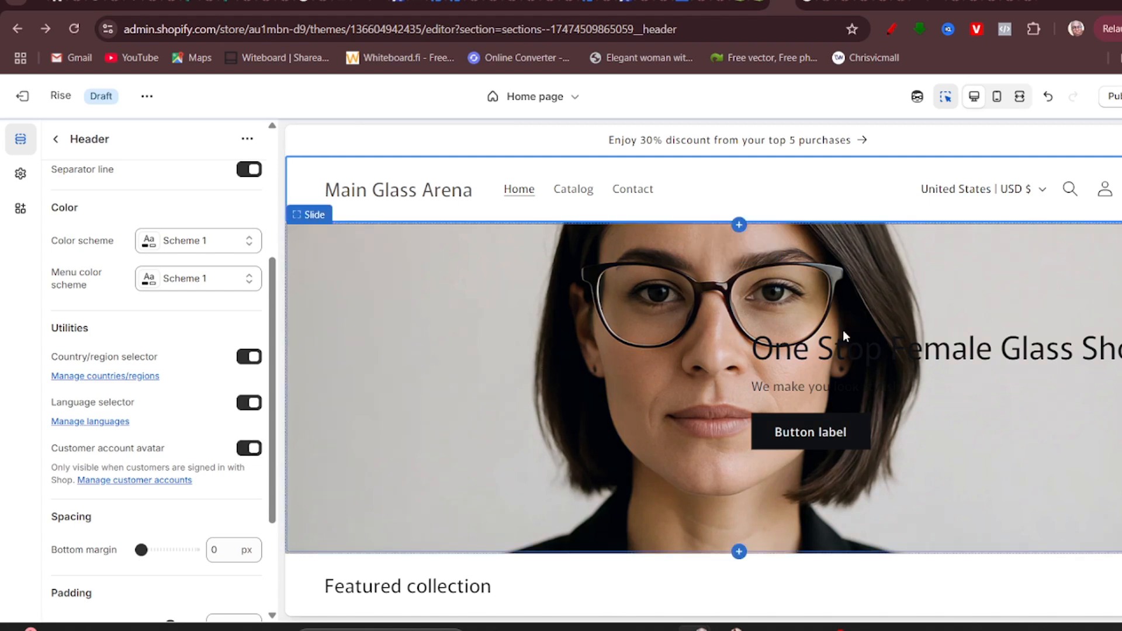
{"action": "scroll", "coordinate": [862, 349], "scroll_direction": "down", "scroll_amount": 3}
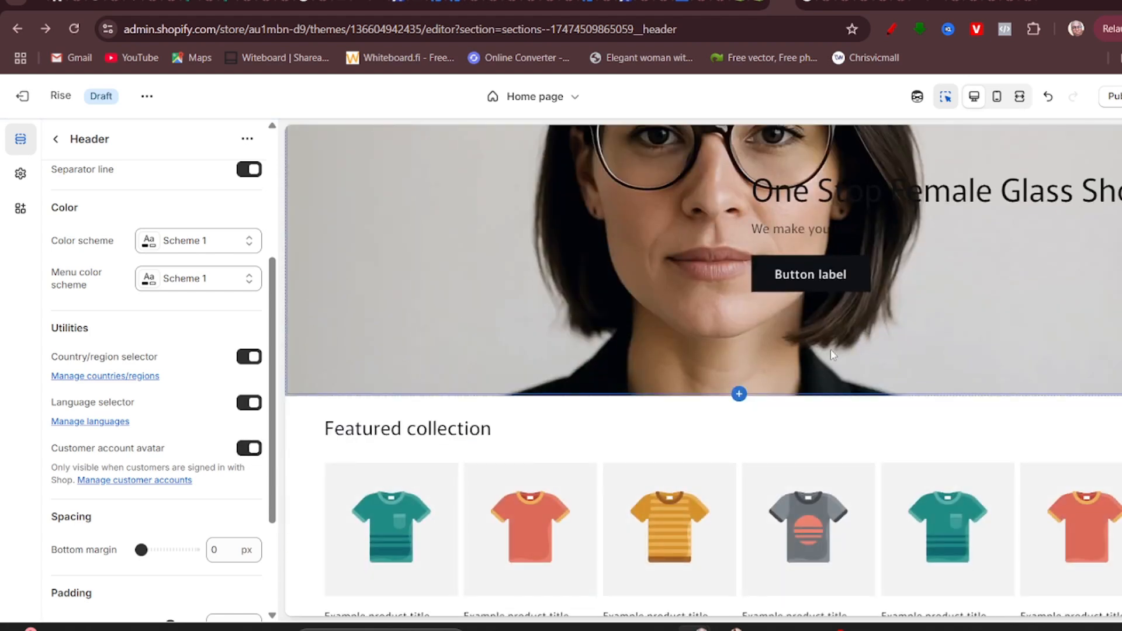
{"action": "scroll", "coordinate": [308, 245], "scroll_direction": "up", "scroll_amount": 3}
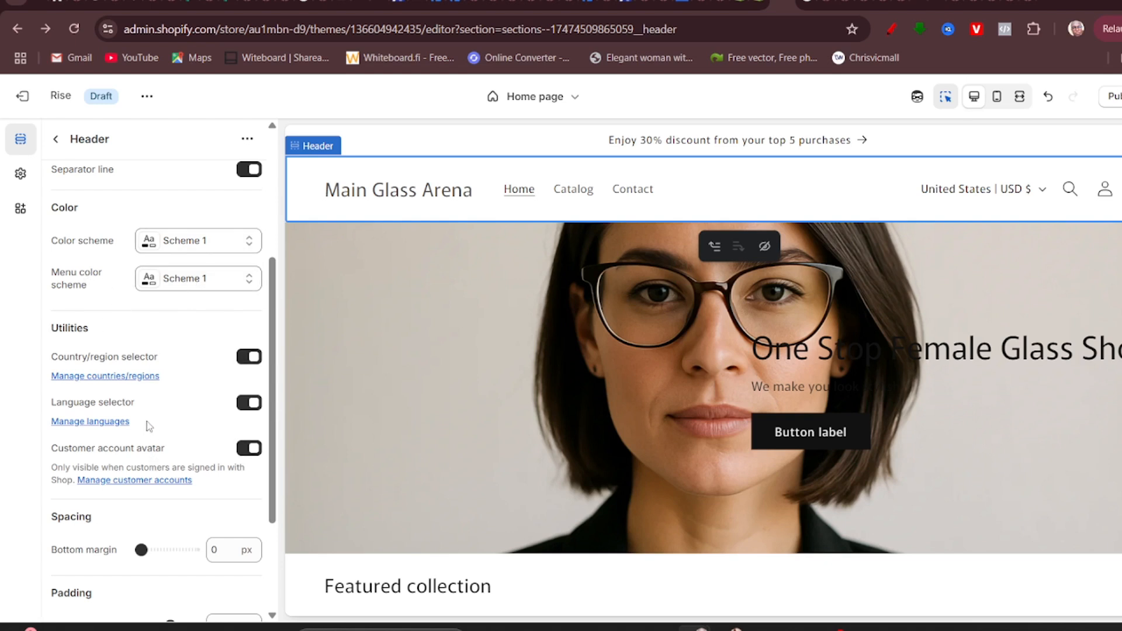
Review the Header section's spacing, padding, logo and menu options and return to the home page's section list.
{"action": "scroll", "coordinate": [146, 417], "scroll_direction": "down", "scroll_amount": 3}
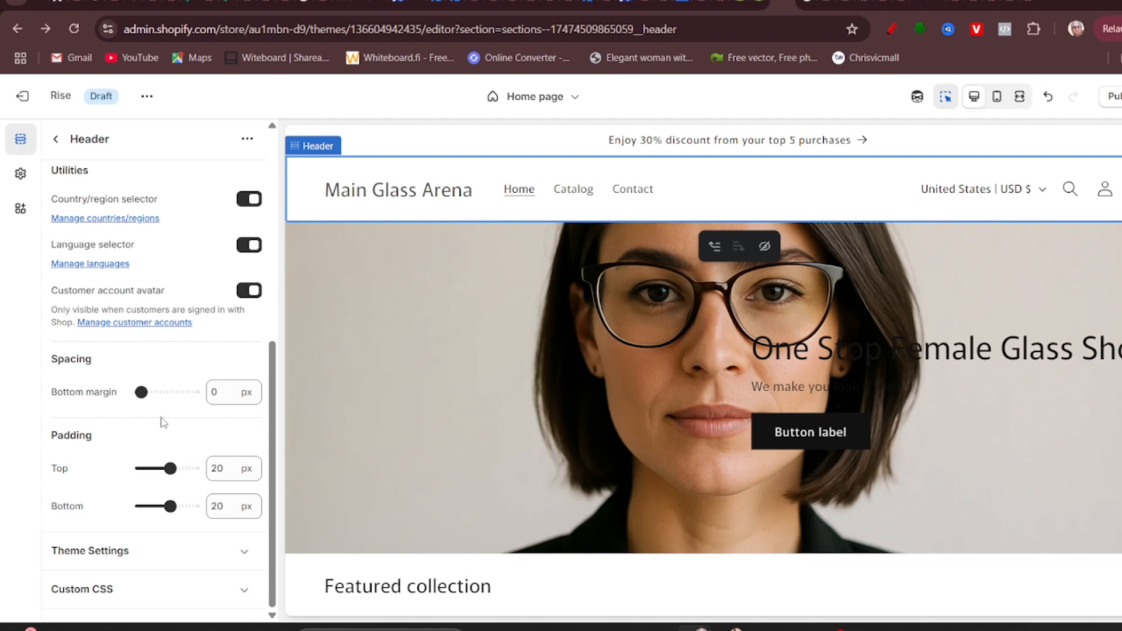
{"action": "scroll", "coordinate": [163, 422], "scroll_direction": "up", "scroll_amount": 7}
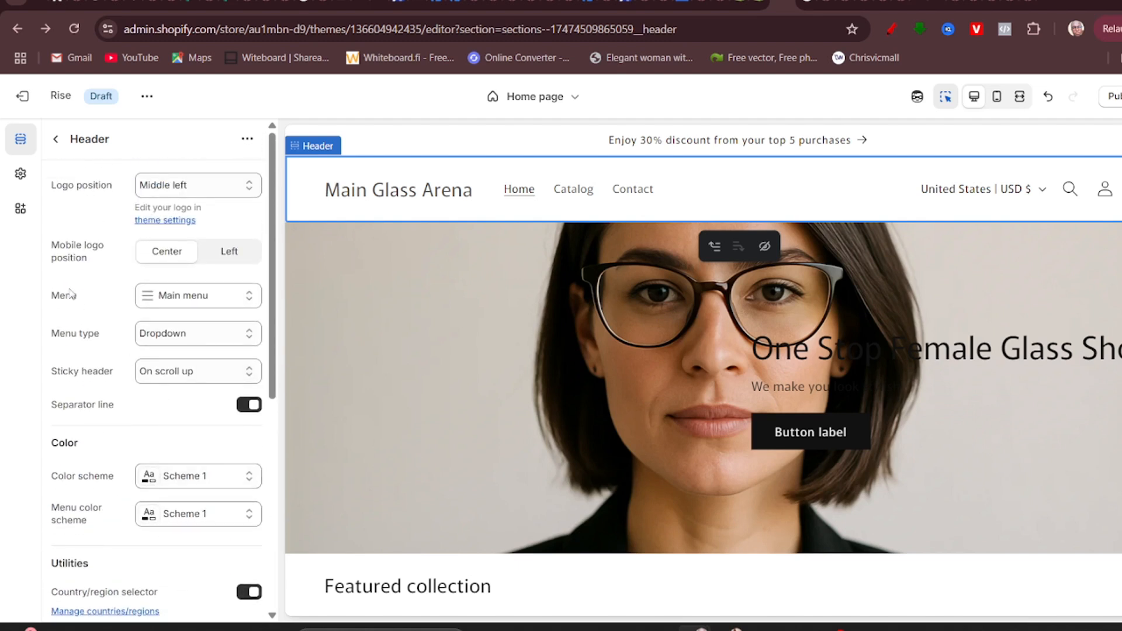
{"action": "left_click", "coordinate": [55, 139]}
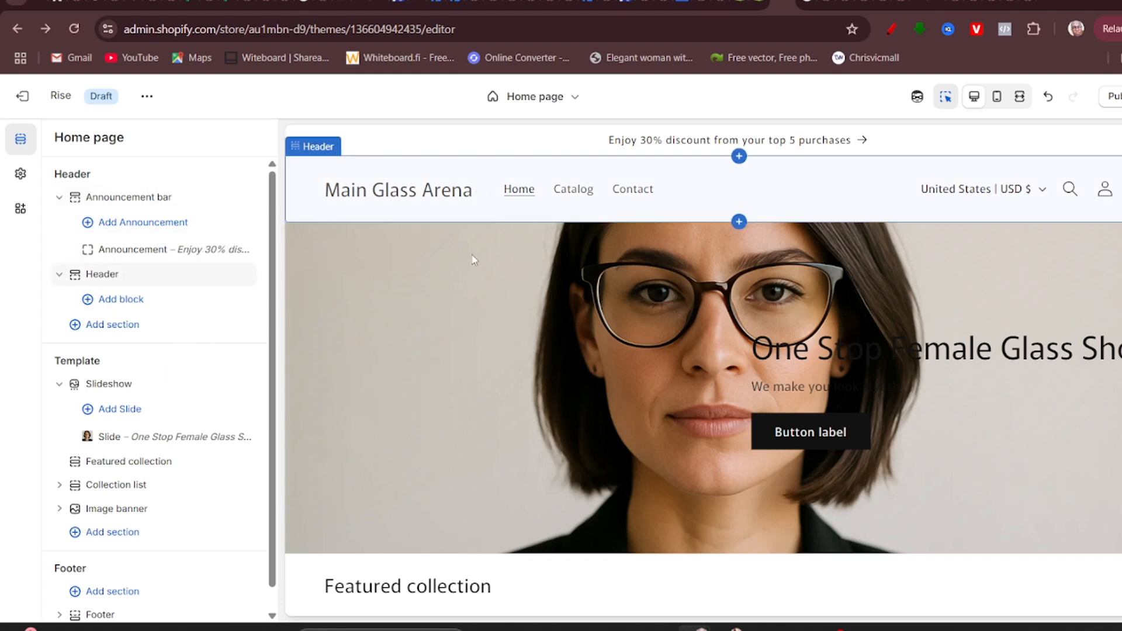
Open the slideshow's slide and set its content position to Middle left after trying Middle center.
{"action": "left_click", "coordinate": [677, 308]}
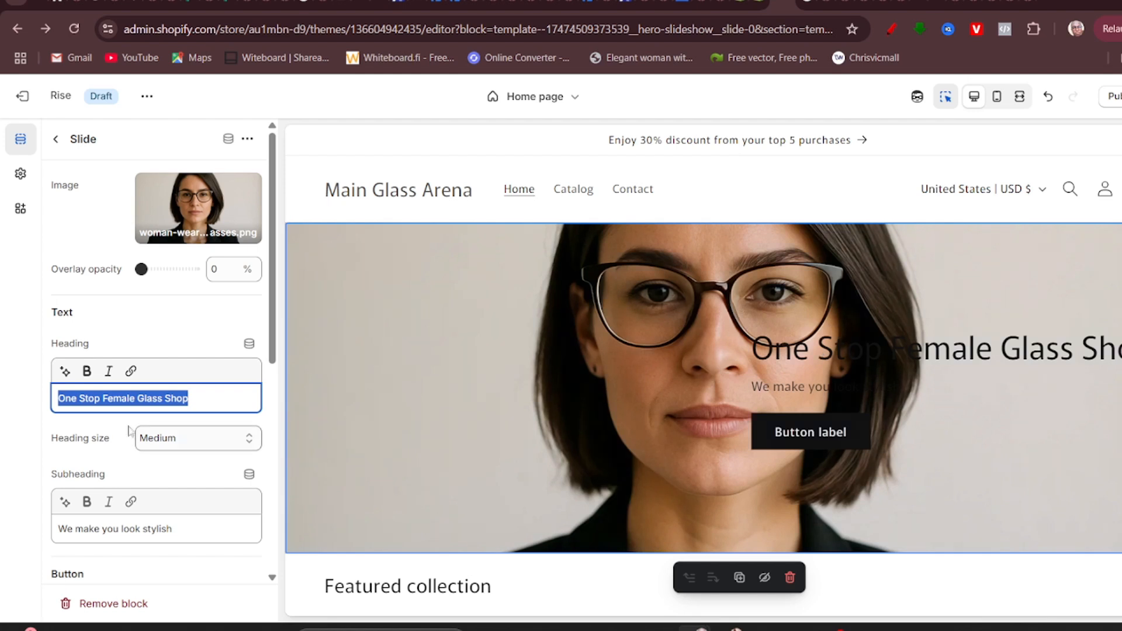
{"action": "scroll", "coordinate": [102, 387], "scroll_direction": "down", "scroll_amount": 1}
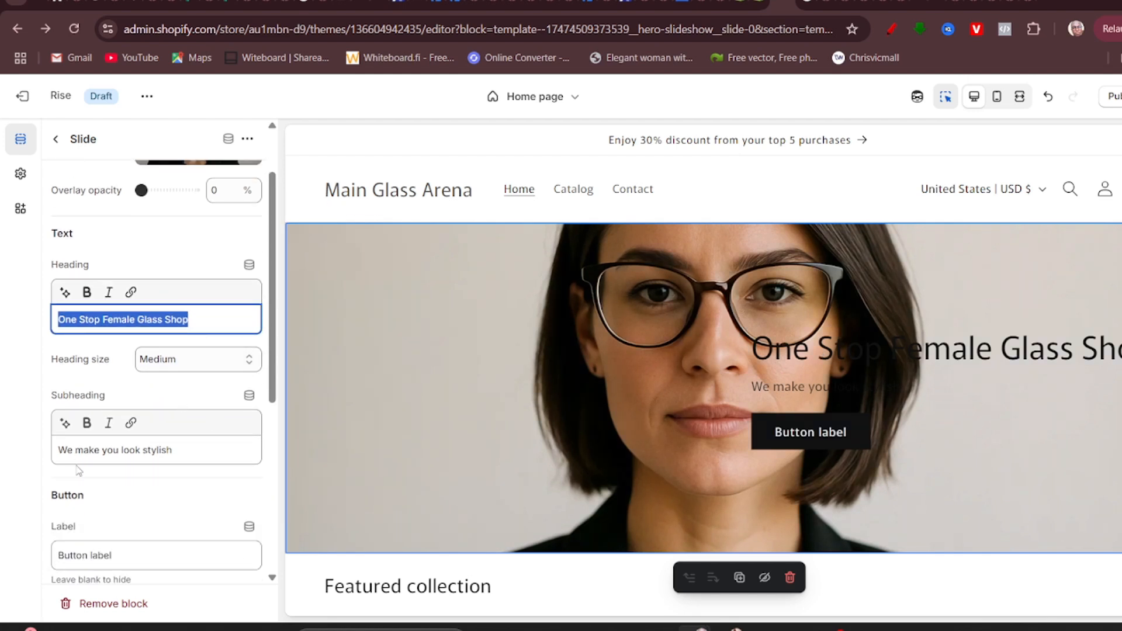
{"action": "scroll", "coordinate": [86, 423], "scroll_direction": "down", "scroll_amount": 1}
{"action": "scroll", "coordinate": [136, 339], "scroll_direction": "up", "scroll_amount": 2}
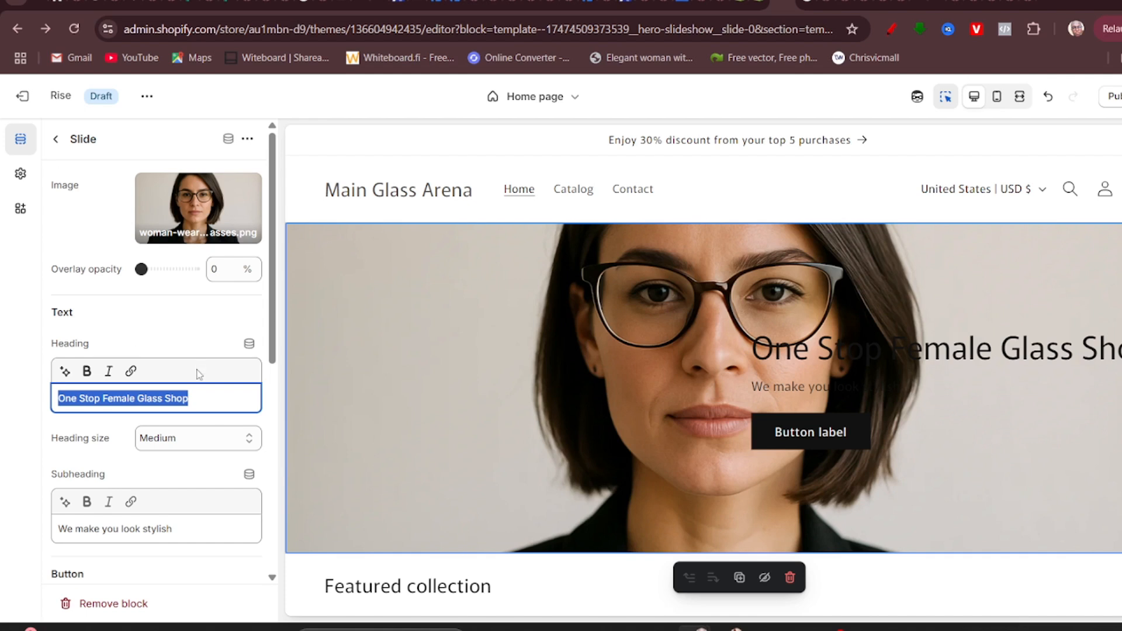
{"action": "scroll", "coordinate": [199, 374], "scroll_direction": "down", "scroll_amount": 5}
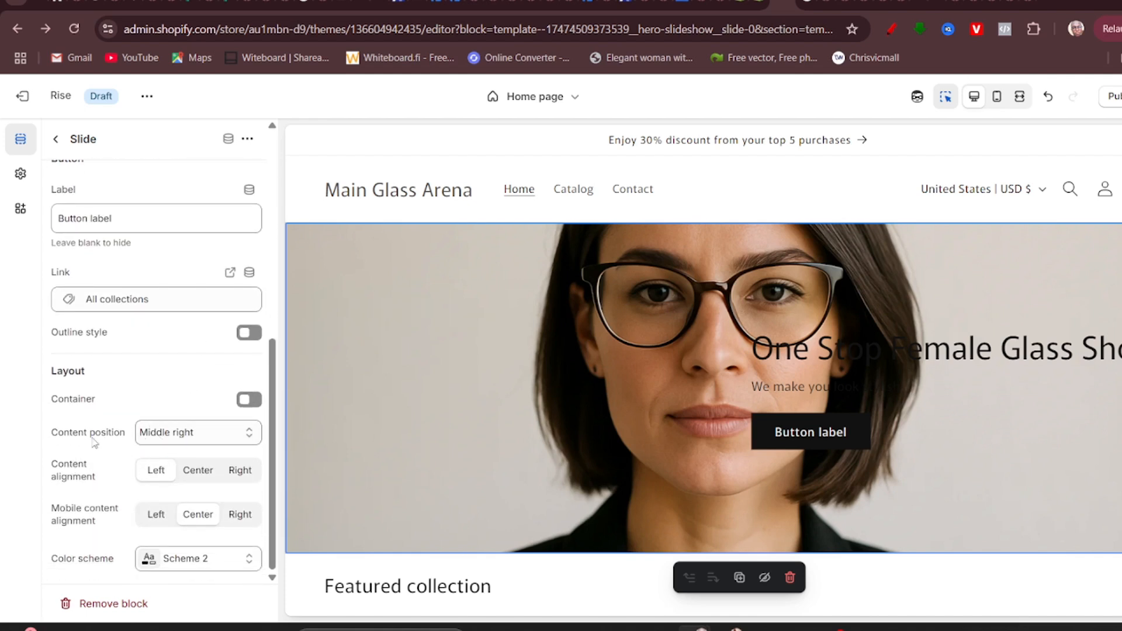
{"action": "left_click", "coordinate": [179, 435]}
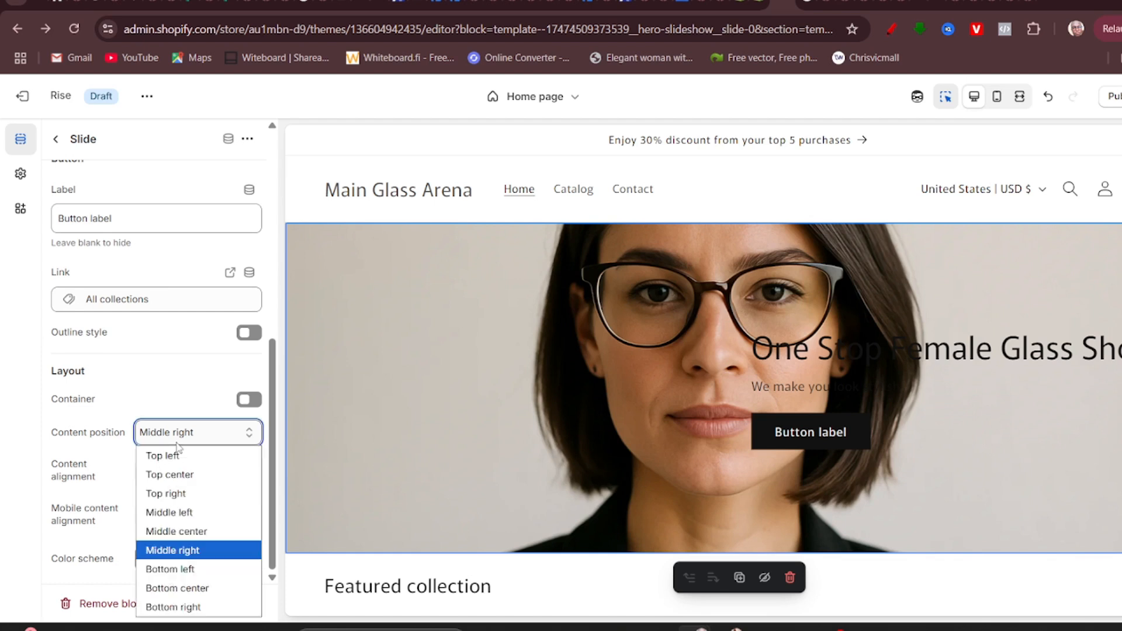
{"action": "left_click", "coordinate": [187, 533]}
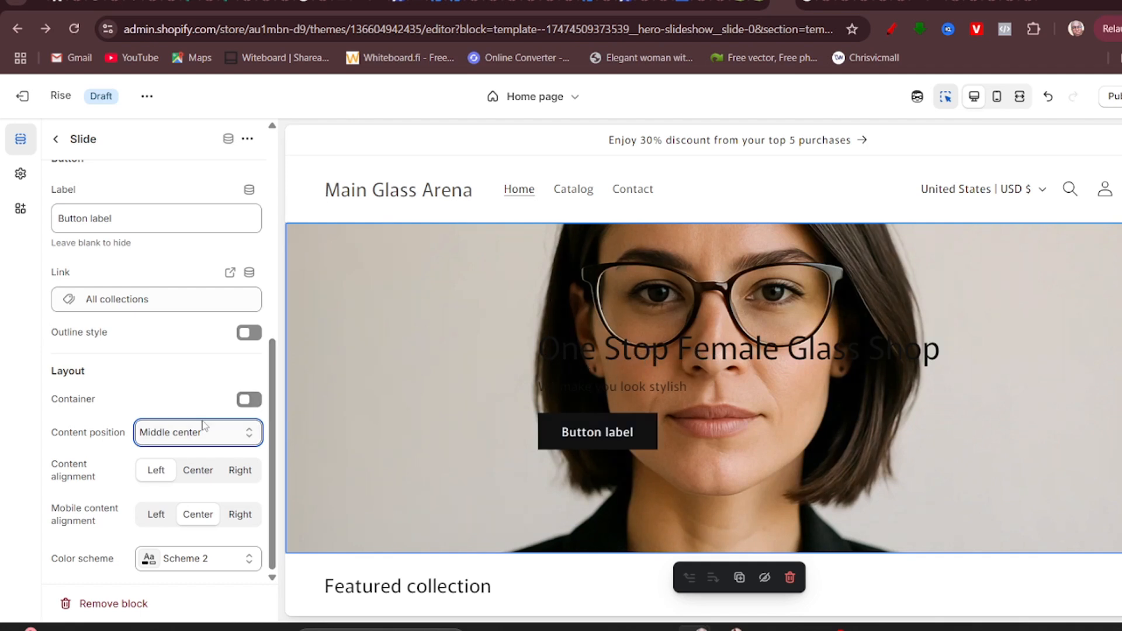
{"action": "left_click", "coordinate": [190, 443]}
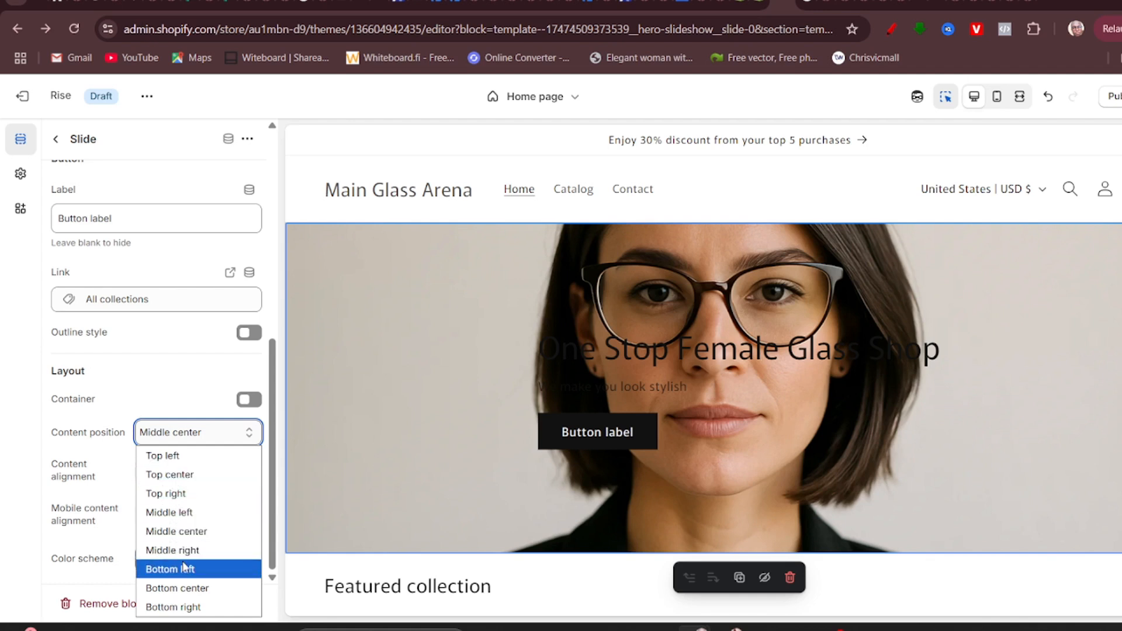
{"action": "left_click", "coordinate": [191, 514]}
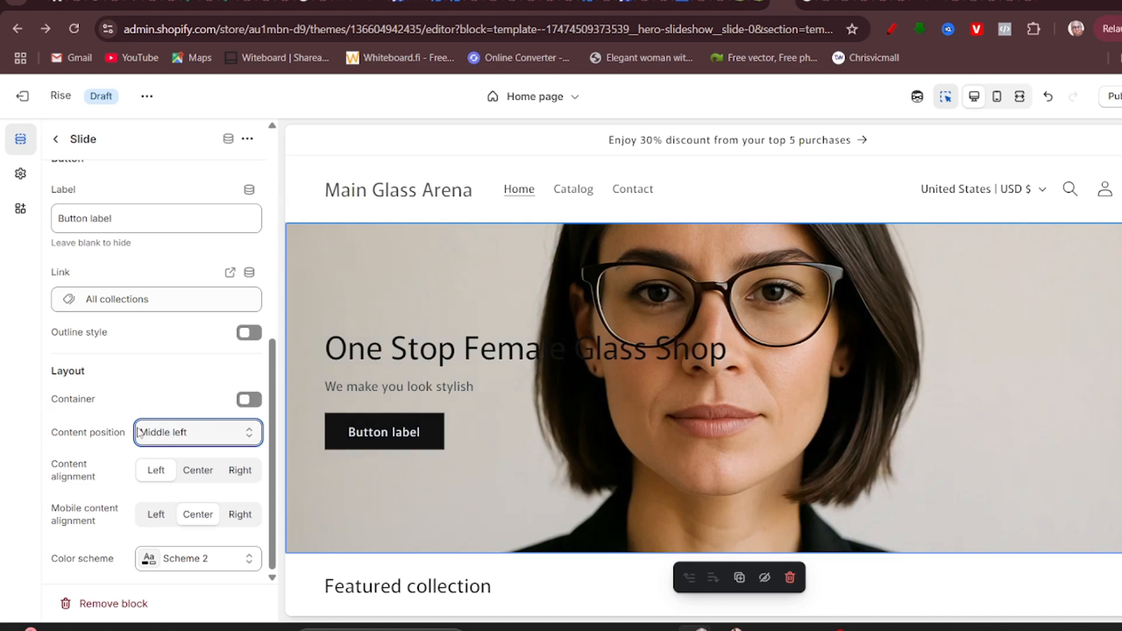
Change the Featured collection section's heading to "Top Glass Brands".
{"action": "scroll", "coordinate": [627, 360], "scroll_direction": "down", "scroll_amount": 4}
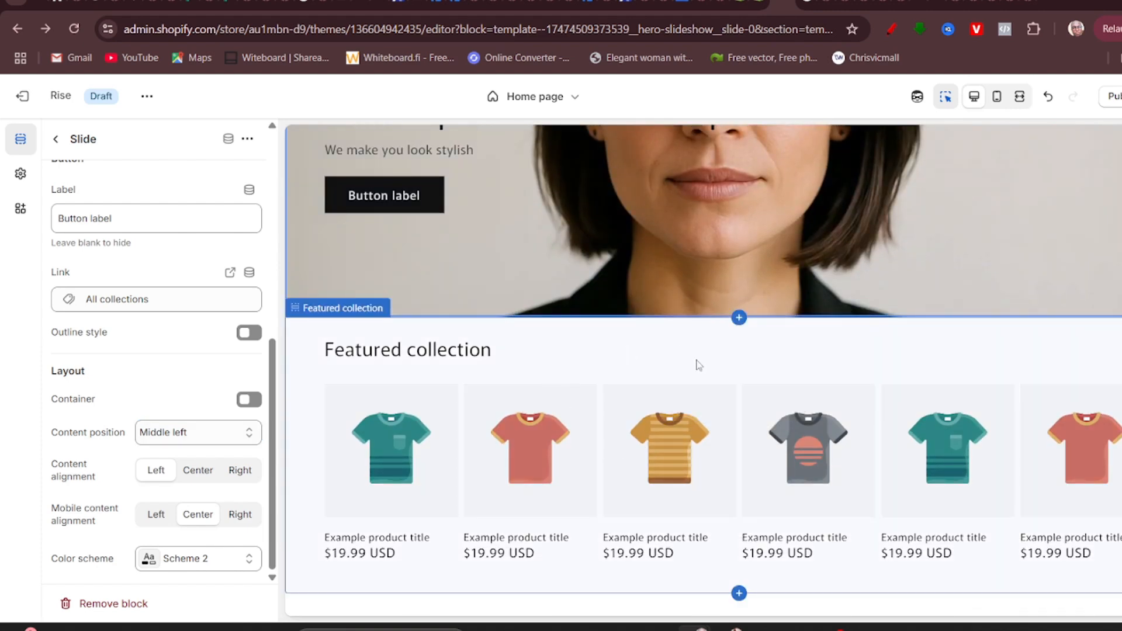
{"action": "left_click", "coordinate": [697, 364]}
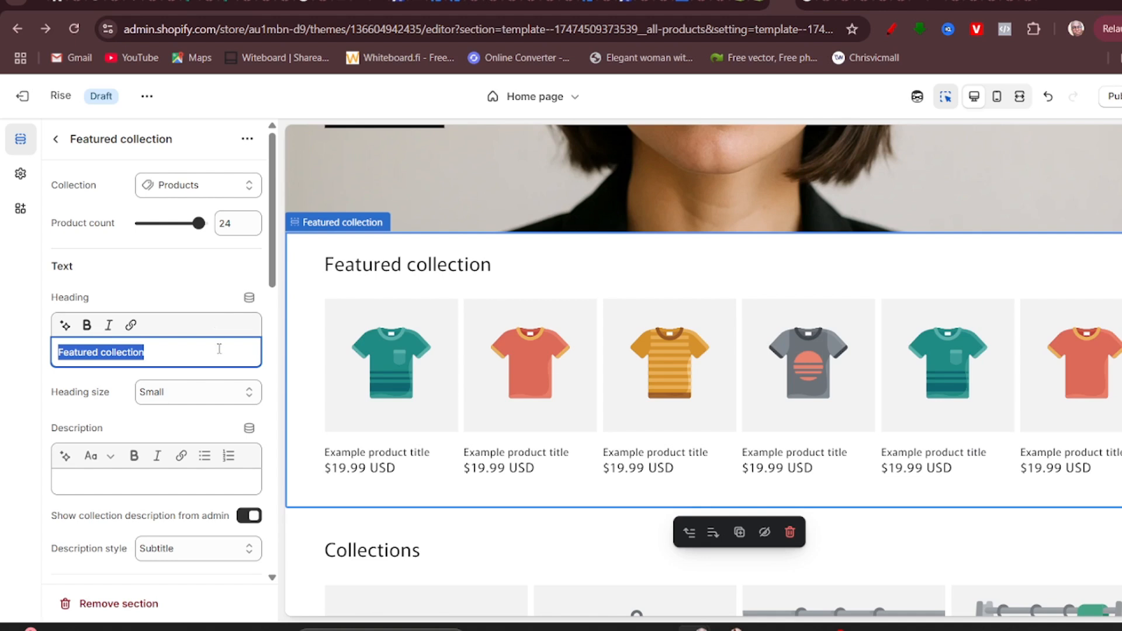
{"action": "left_click", "coordinate": [184, 351]}
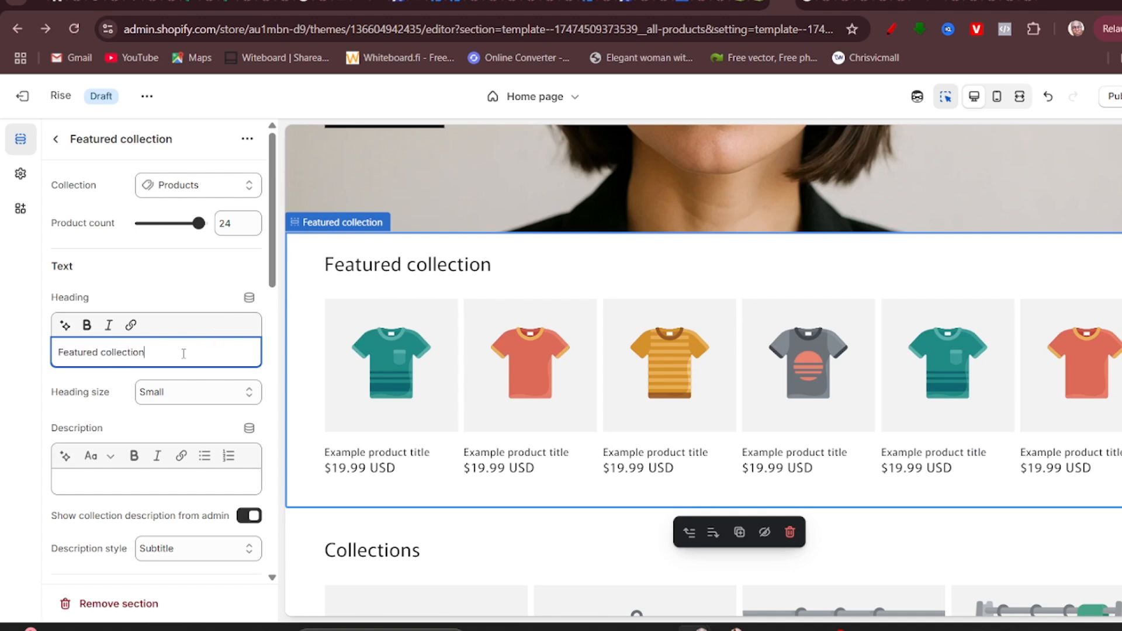
{"action": "key", "text": "ctrl+a"}
{"action": "type", "text": "T"}
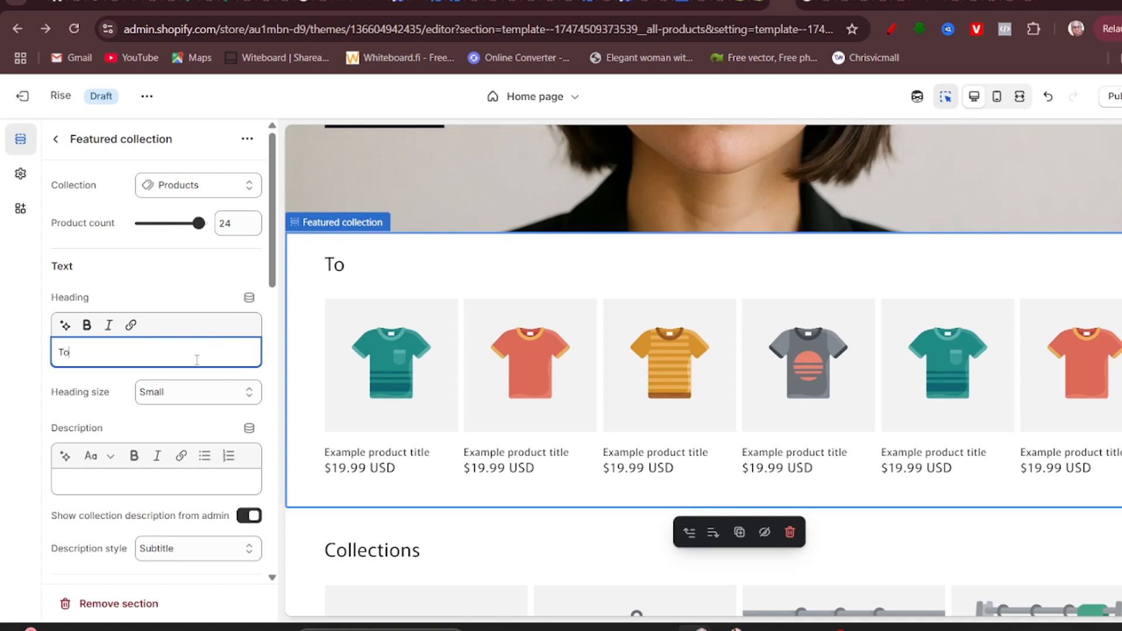
{"action": "type", "text": "op Glass Brands"}
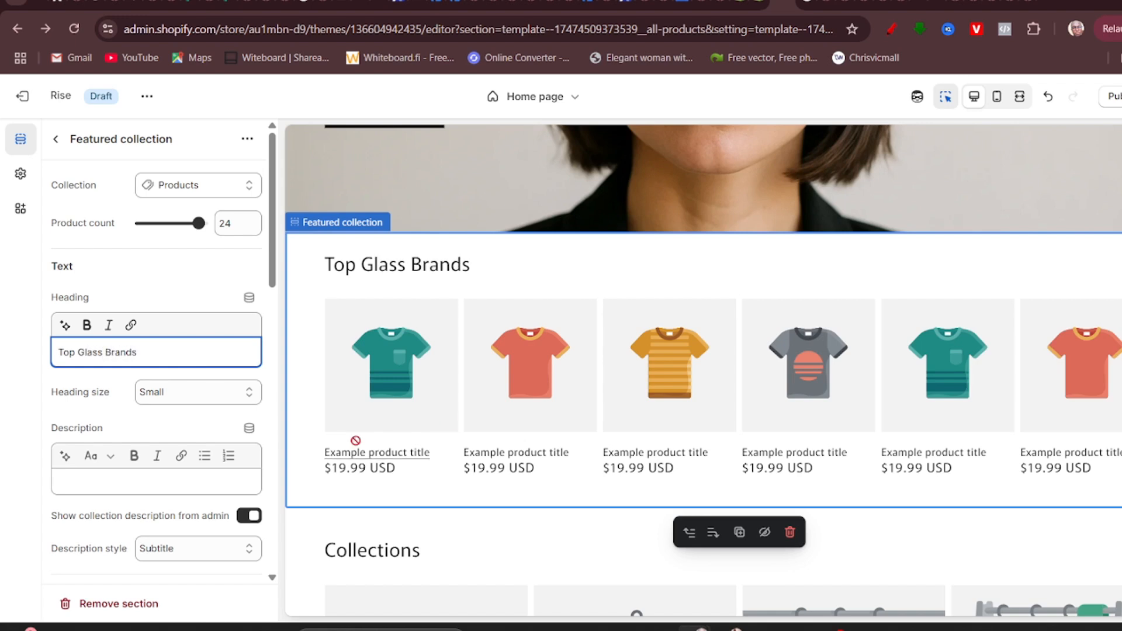
Enter "only the best female brands" as the Featured collection's description and check the section in the preview.
{"action": "scroll", "coordinate": [109, 442], "scroll_direction": "down", "scroll_amount": 3}
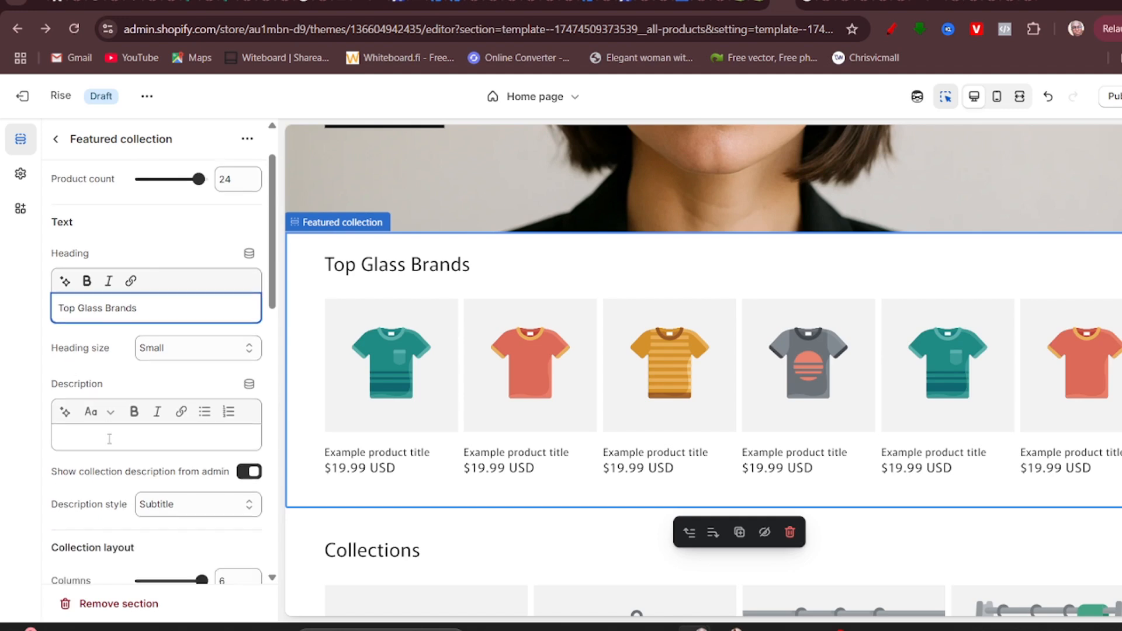
{"action": "left_click", "coordinate": [119, 319]}
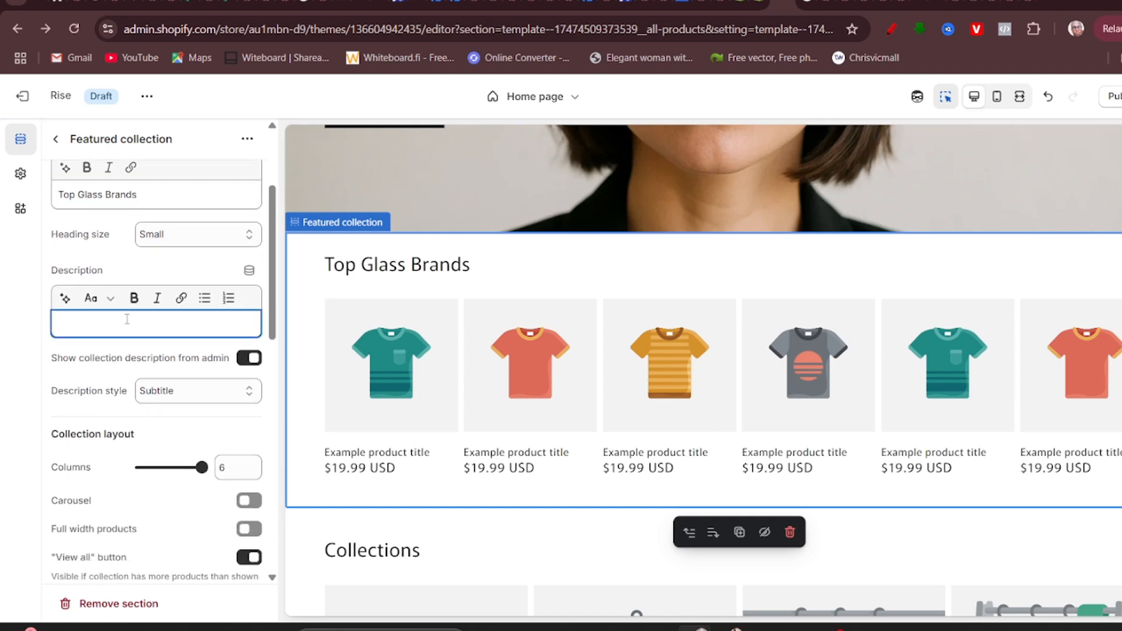
{"action": "type", "text": "only the "}
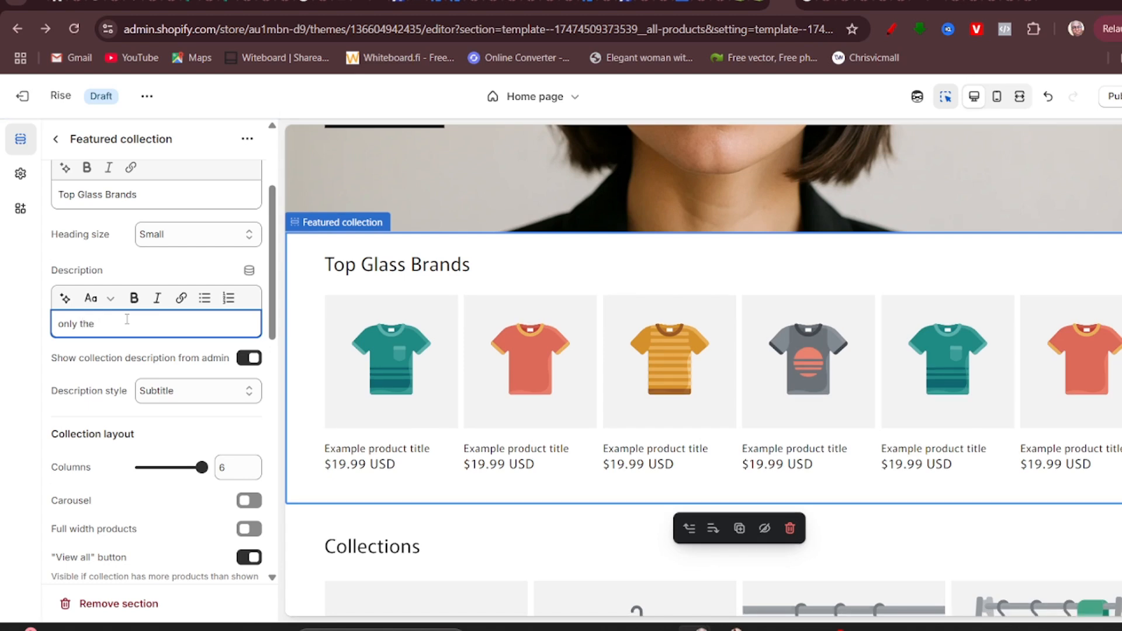
{"action": "type", "text": "best "}
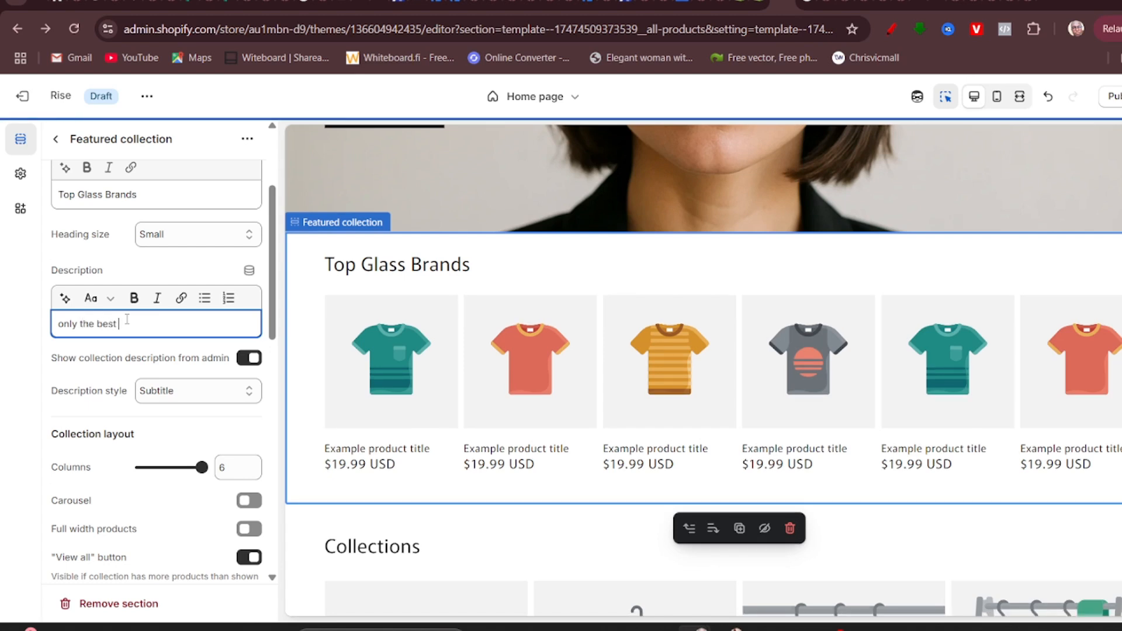
{"action": "type", "text": "fema"}
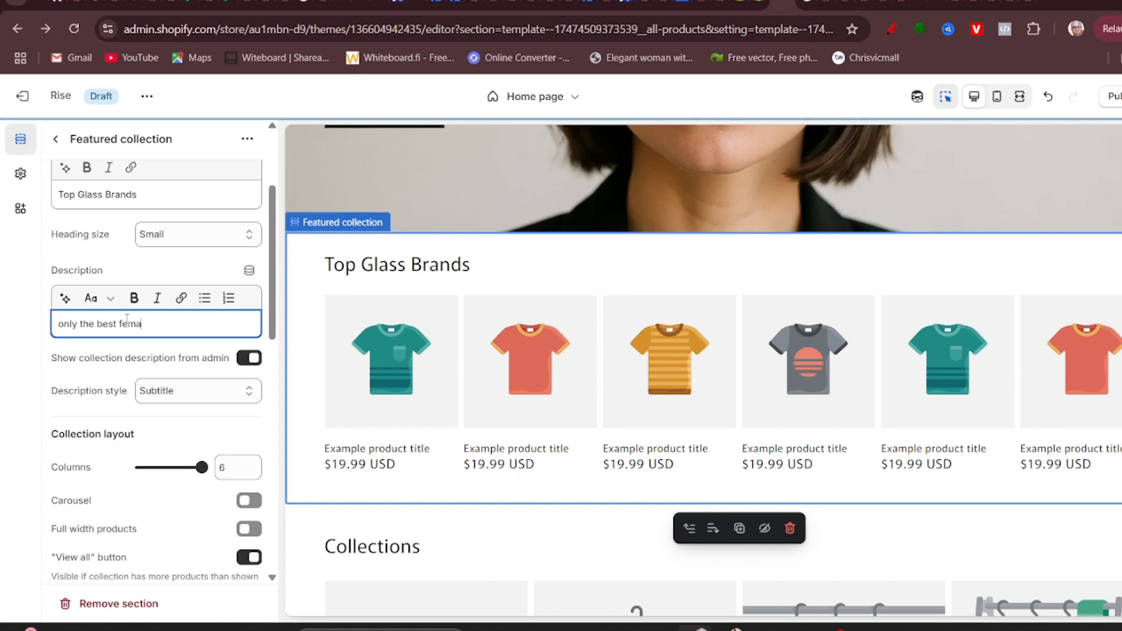
{"action": "type", "text": "le br"}
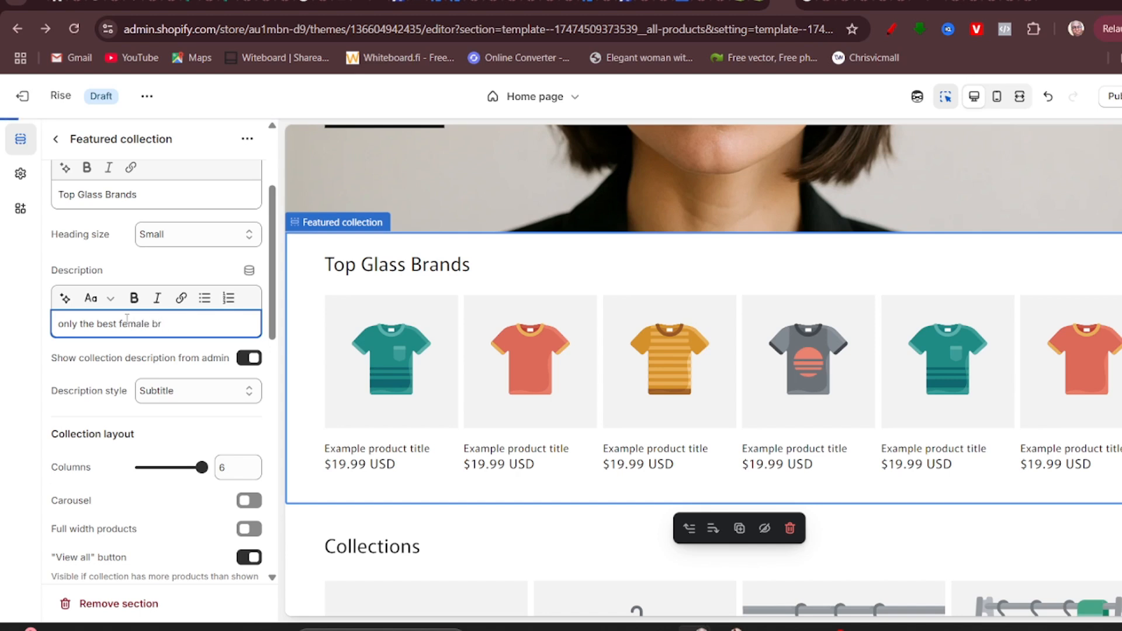
{"action": "type", "text": "ands"}
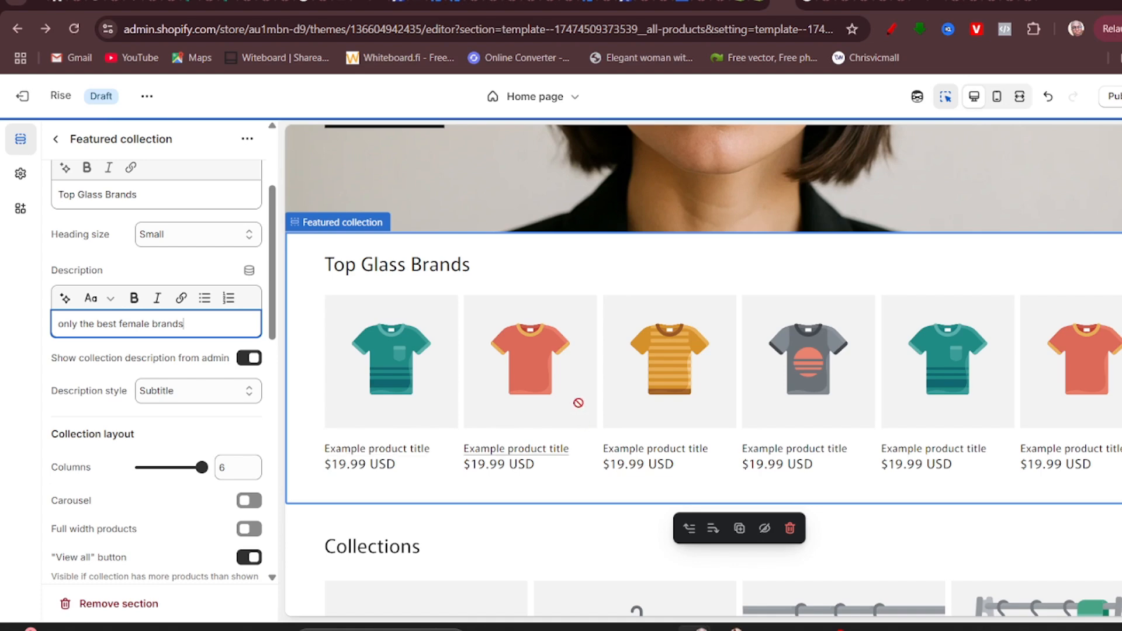
{"action": "scroll", "coordinate": [578, 403], "scroll_direction": "up", "scroll_amount": 5}
{"action": "scroll", "coordinate": [579, 408], "scroll_direction": "down", "scroll_amount": 8}
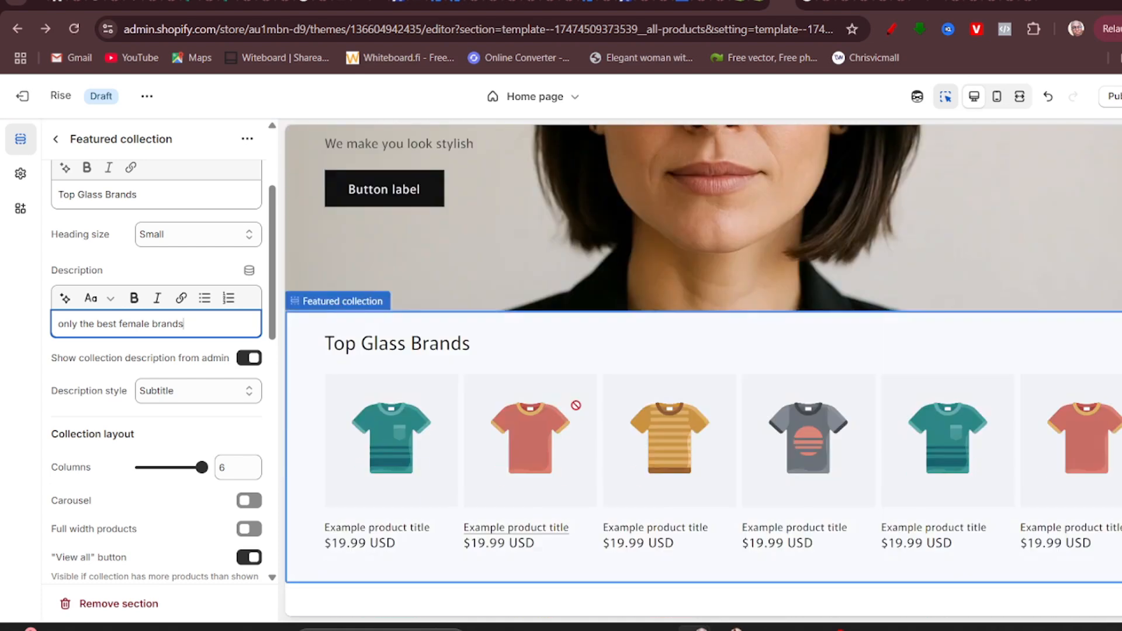
{"action": "scroll", "coordinate": [458, 383], "scroll_direction": "up", "scroll_amount": 1}
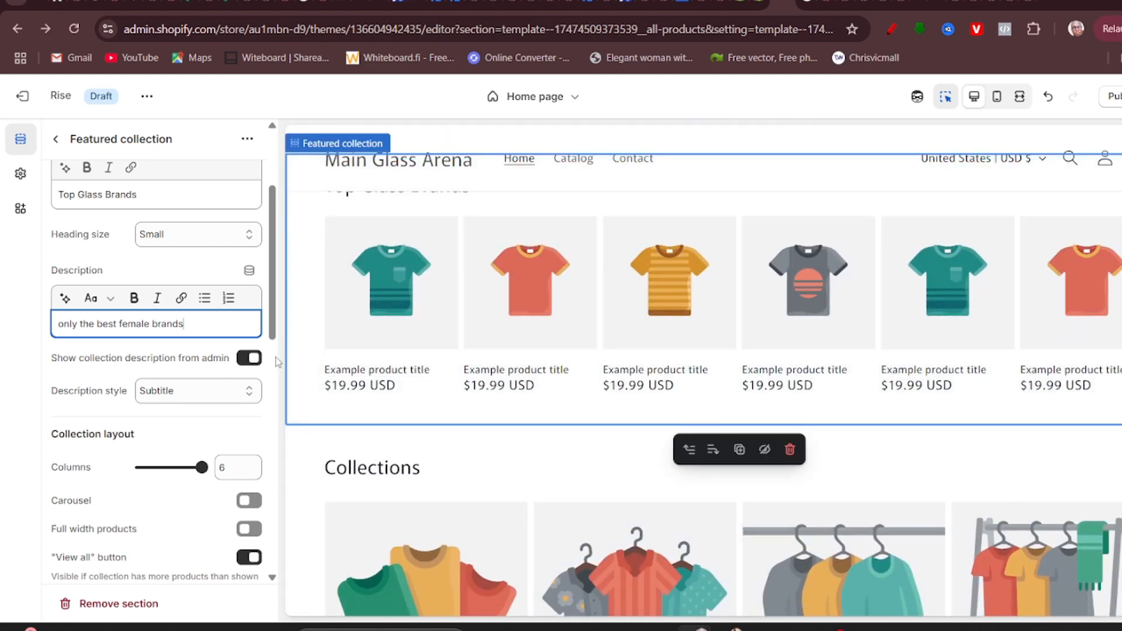
{"action": "scroll", "coordinate": [422, 333], "scroll_direction": "up", "scroll_amount": 1}
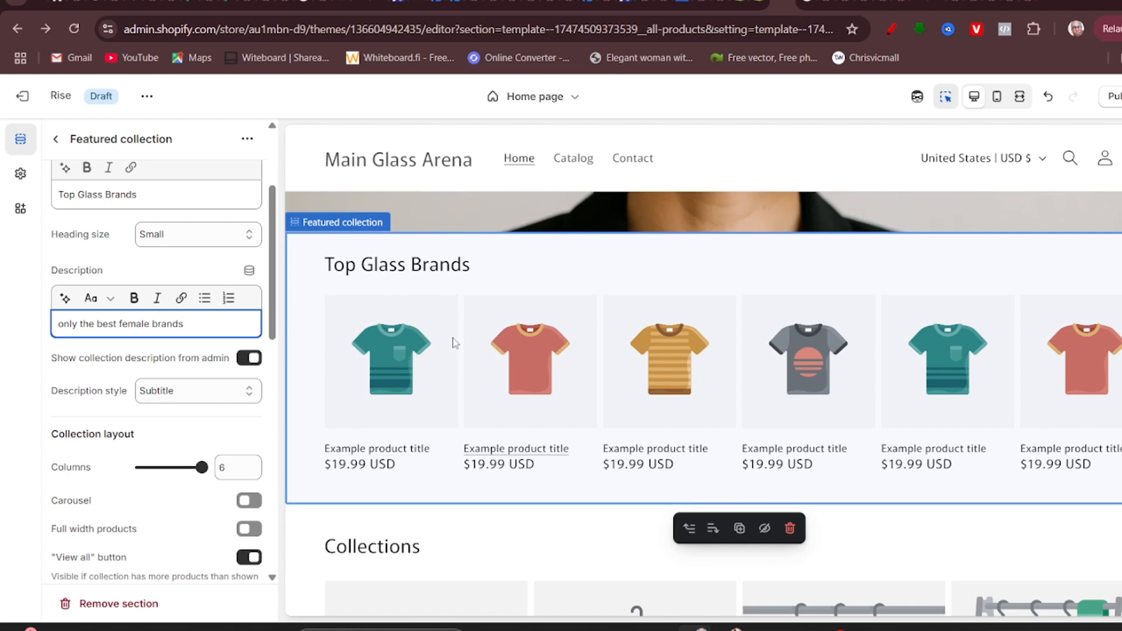
Examine the Featured collection's collection layout, product card, mobile layout and padding options alongside the home page preview.
{"action": "scroll", "coordinate": [194, 413], "scroll_direction": "down", "scroll_amount": 1}
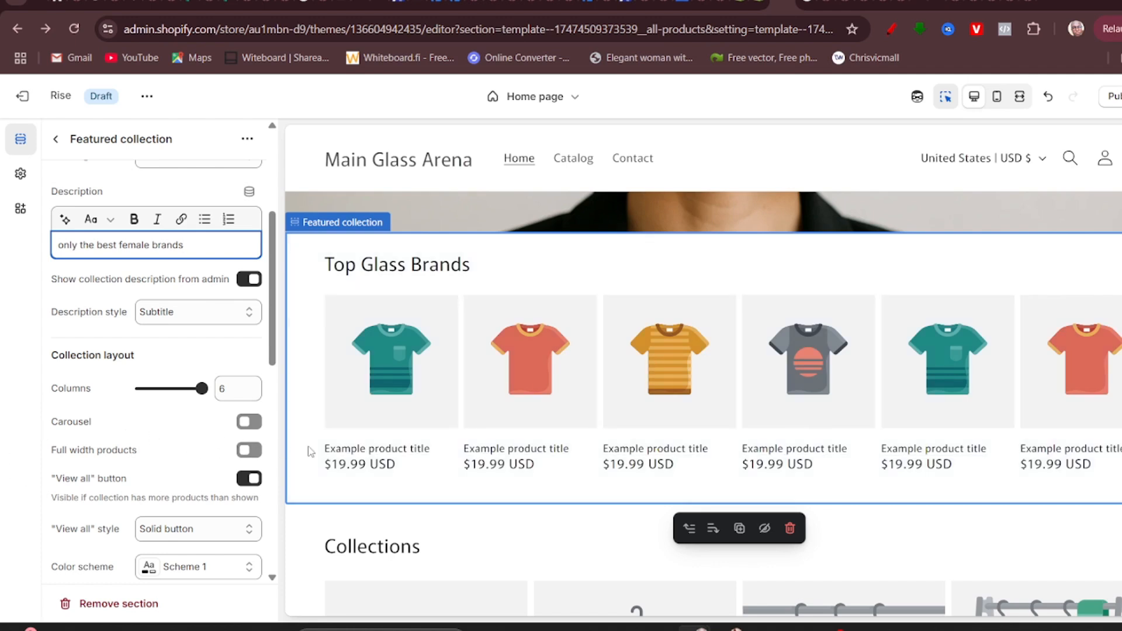
{"action": "scroll", "coordinate": [167, 444], "scroll_direction": "down", "scroll_amount": 3}
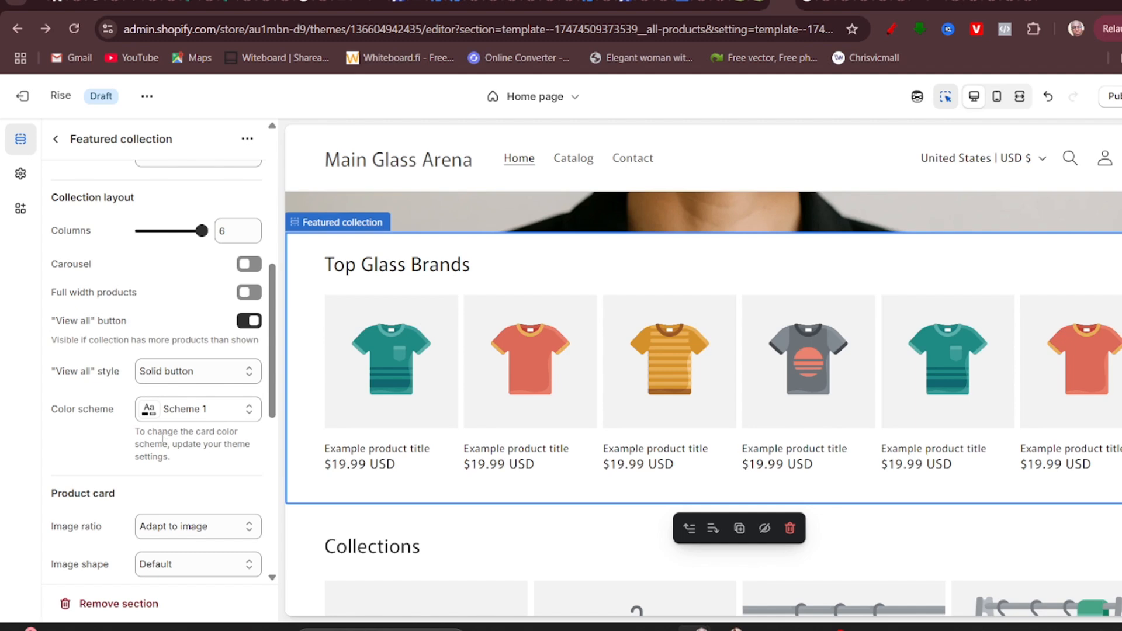
{"action": "scroll", "coordinate": [162, 437], "scroll_direction": "down", "scroll_amount": 1}
{"action": "scroll", "coordinate": [435, 392], "scroll_direction": "down", "scroll_amount": 3}
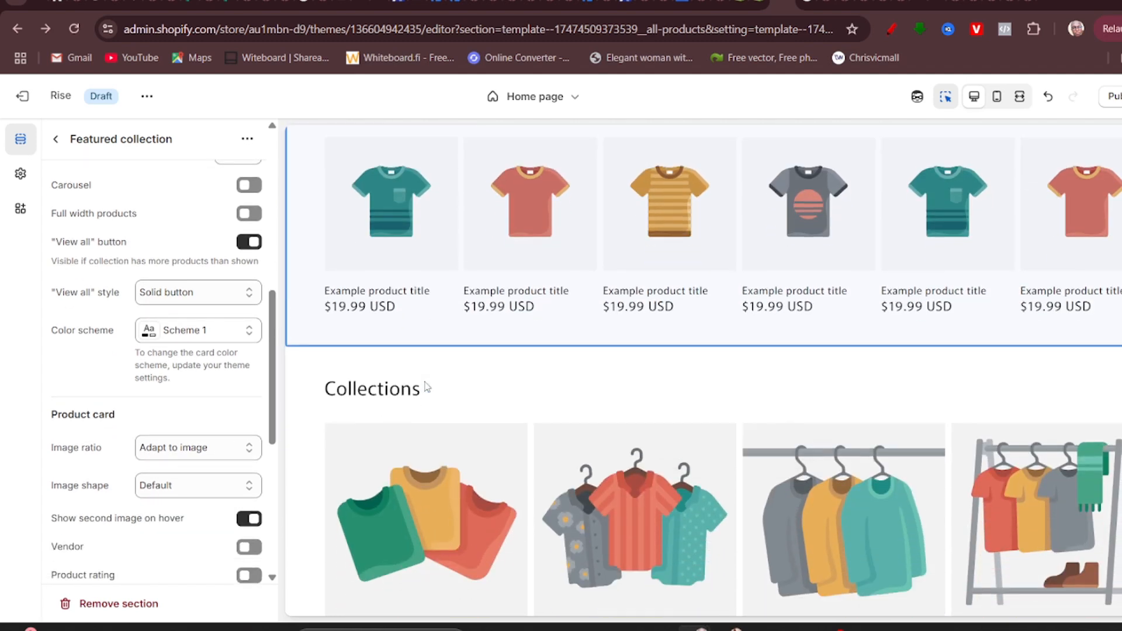
{"action": "scroll", "coordinate": [576, 460], "scroll_direction": "down", "scroll_amount": 3}
{"action": "scroll", "coordinate": [503, 333], "scroll_direction": "up", "scroll_amount": 3}
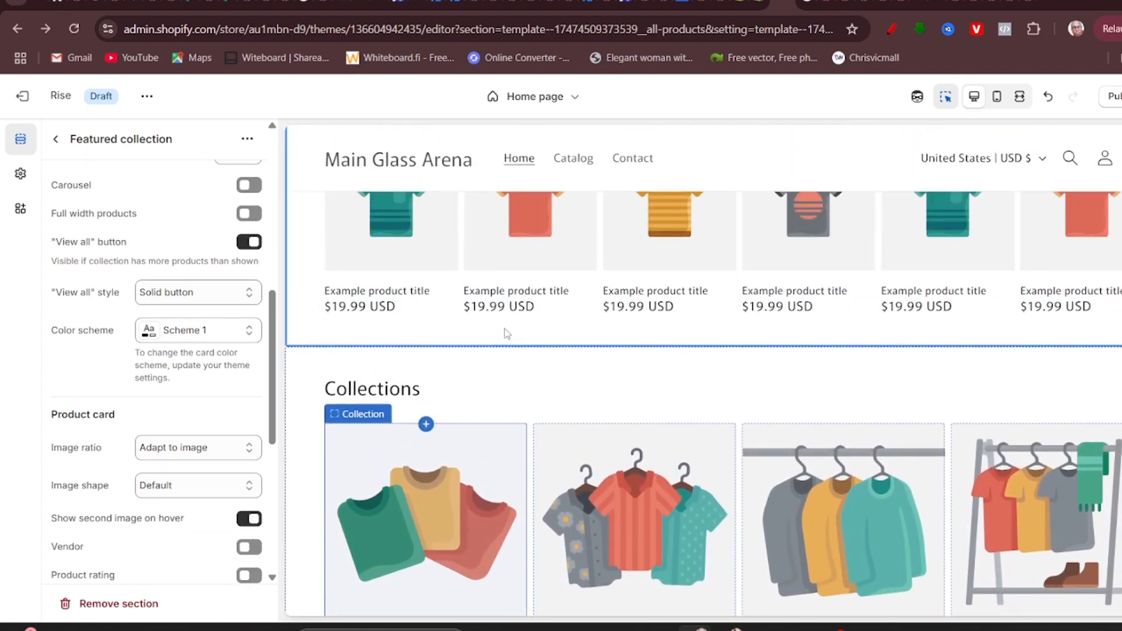
{"action": "scroll", "coordinate": [178, 445], "scroll_direction": "up", "scroll_amount": 2}
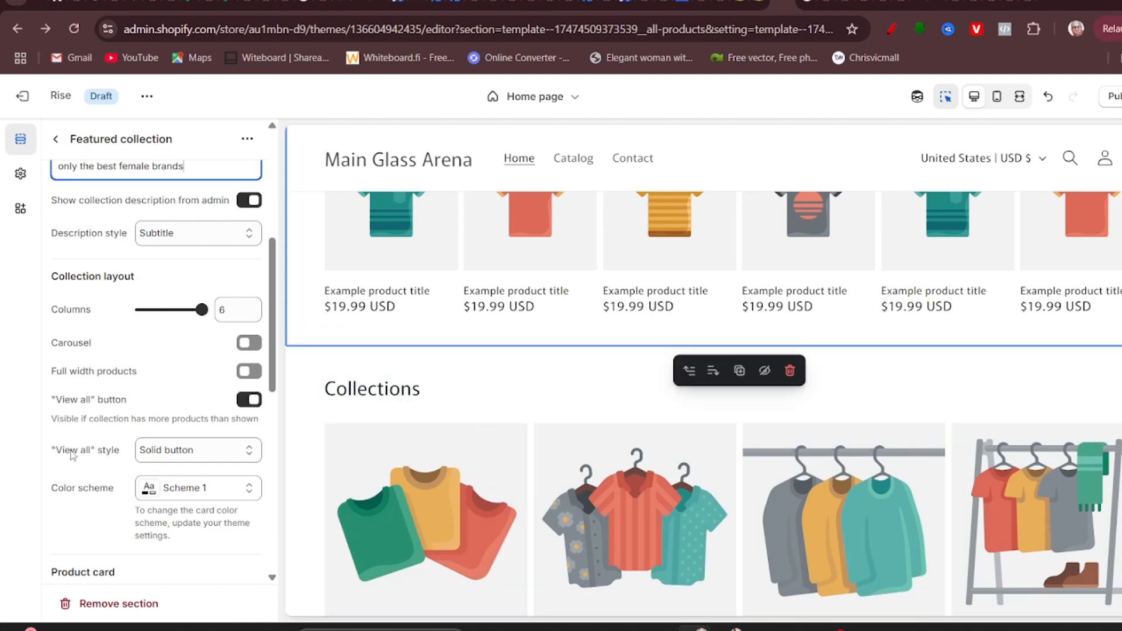
{"action": "scroll", "coordinate": [426, 465], "scroll_direction": "down", "scroll_amount": 1}
{"action": "scroll", "coordinate": [501, 392], "scroll_direction": "up", "scroll_amount": 3}
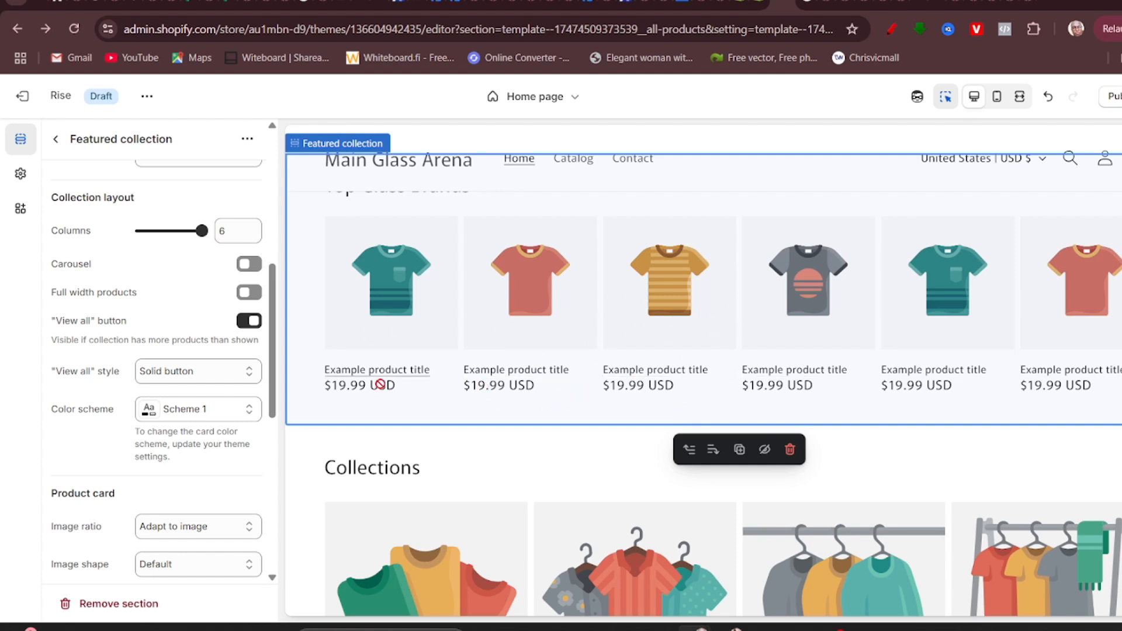
{"action": "scroll", "coordinate": [129, 386], "scroll_direction": "down", "scroll_amount": 6}
{"action": "scroll", "coordinate": [128, 391], "scroll_direction": "down", "scroll_amount": 1}
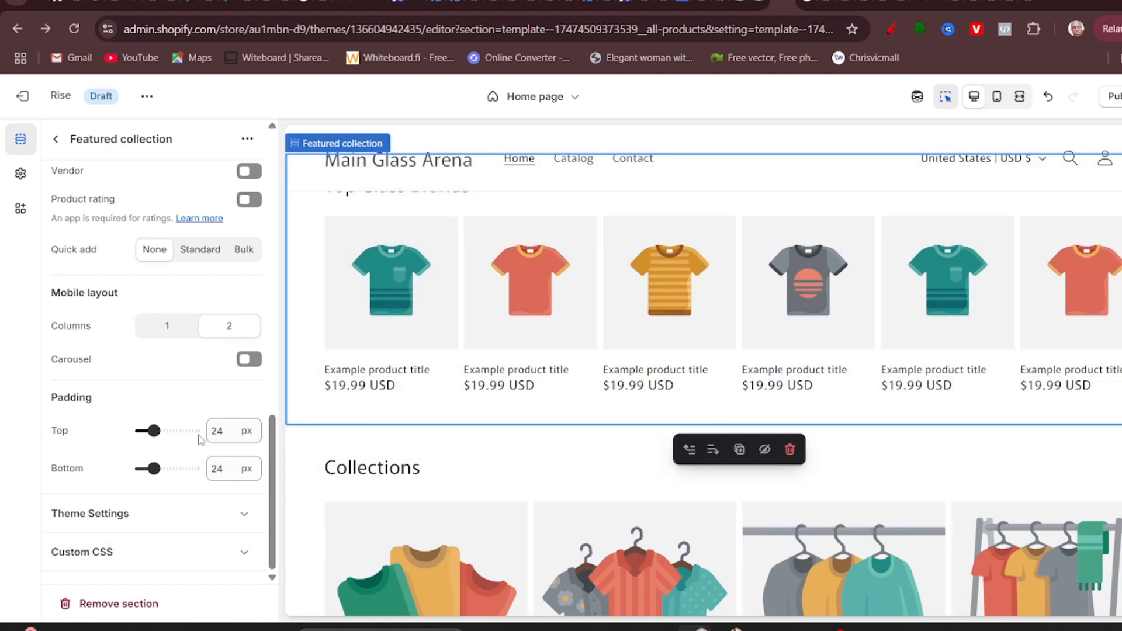
{"action": "mouse_move", "coordinate": [155, 431]}
{"action": "left_mouse_down"}
{"action": "mouse_move", "coordinate": [168, 432]}
{"action": "mouse_move", "coordinate": [153, 432]}
{"action": "left_mouse_up"}
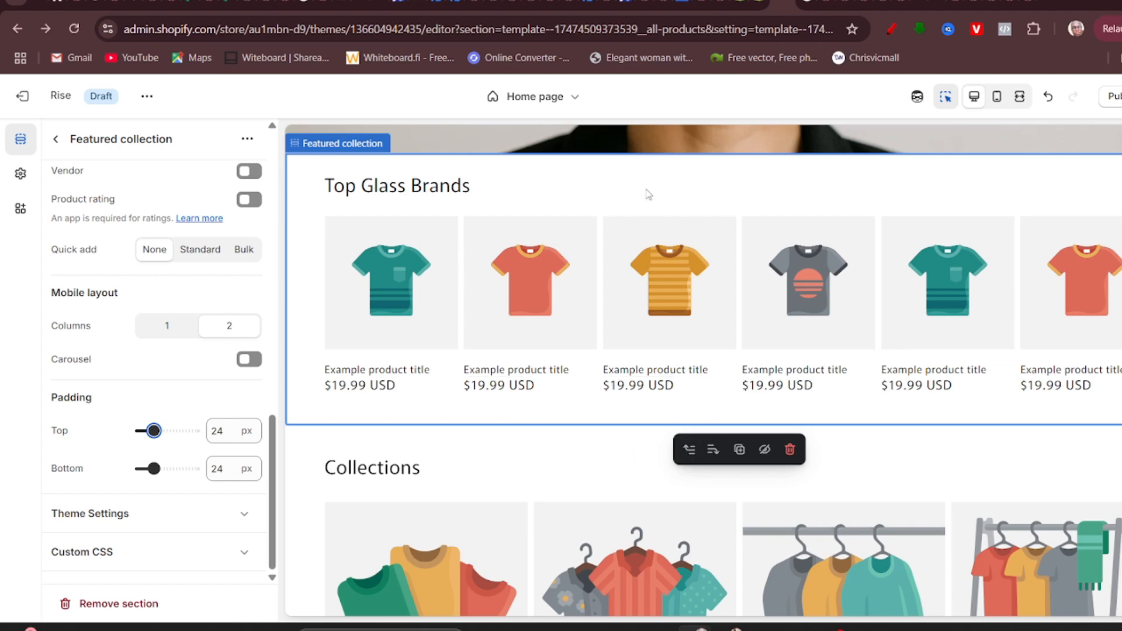
Add an Image banner section between the Featured collection and the Collection list and check it in the preview.
{"action": "left_click", "coordinate": [780, 441]}
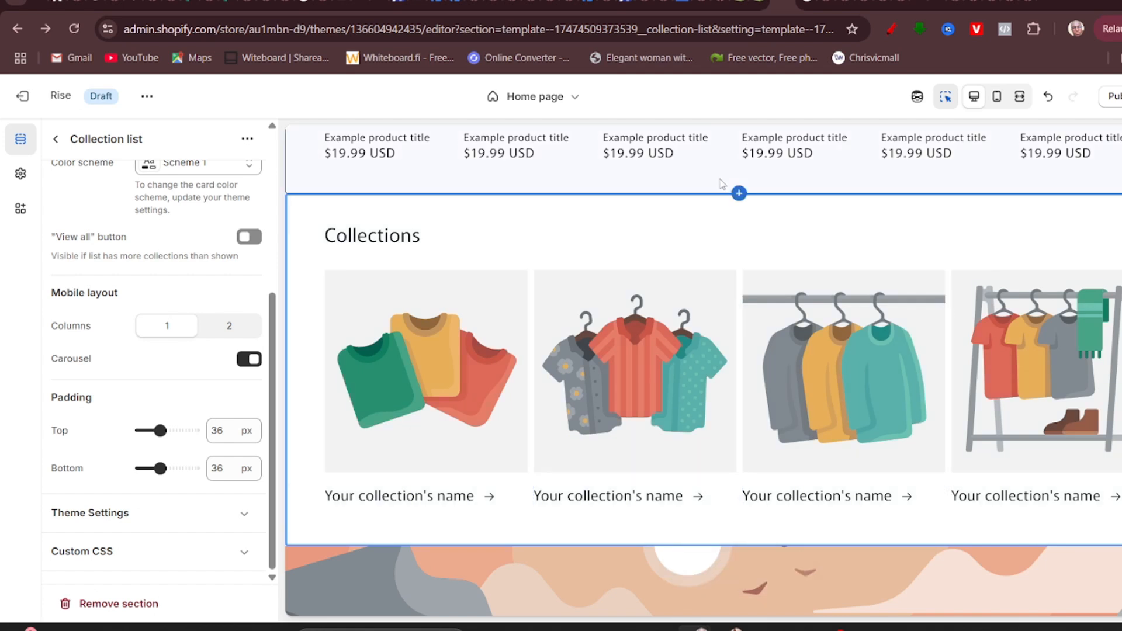
{"action": "left_click", "coordinate": [748, 197]}
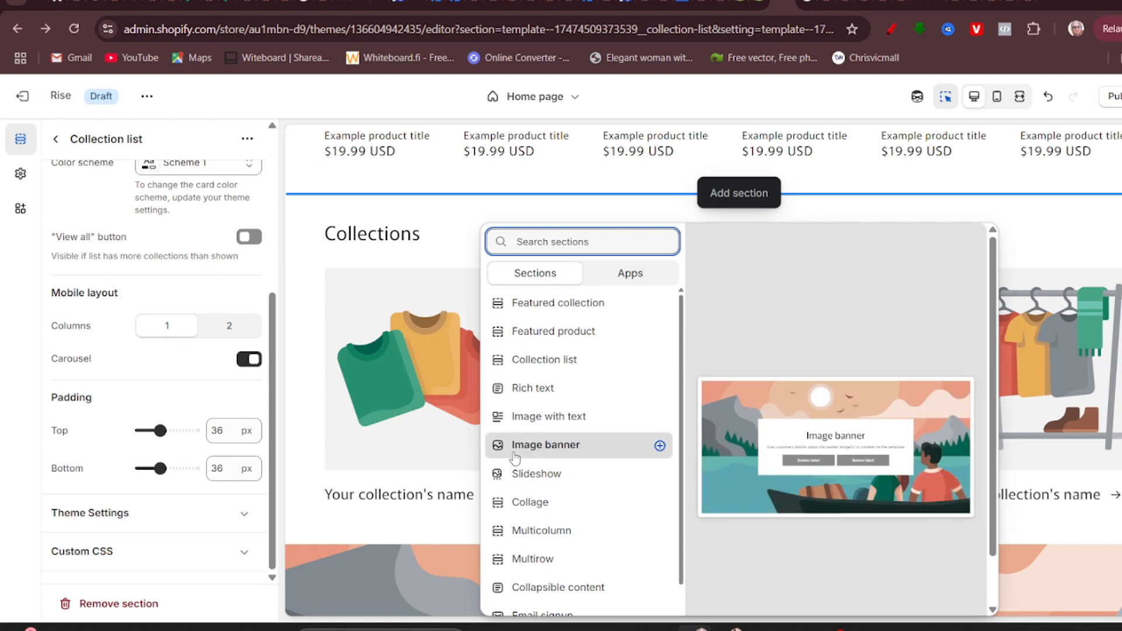
{"action": "left_click", "coordinate": [536, 453]}
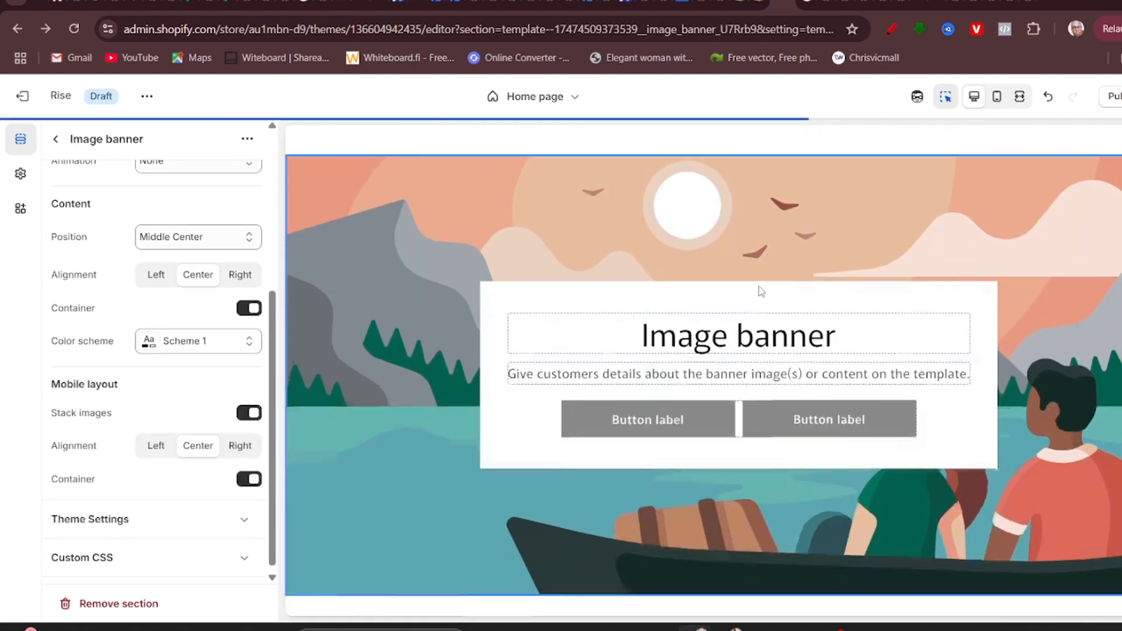
{"action": "scroll", "coordinate": [759, 375], "scroll_direction": "down", "scroll_amount": 3}
{"action": "scroll", "coordinate": [715, 467], "scroll_direction": "up", "scroll_amount": 4}
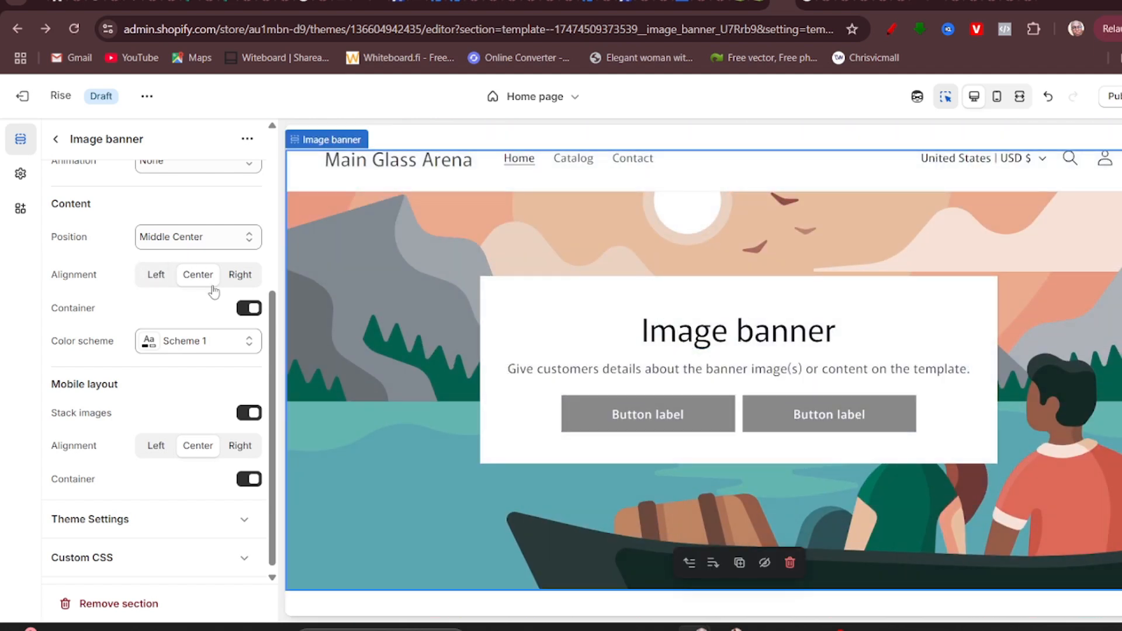
Try the Shop Local free image of a woman holding a paper shopping bag as the new banner's Image 1.
{"action": "scroll", "coordinate": [214, 292], "scroll_direction": "up", "scroll_amount": 5}
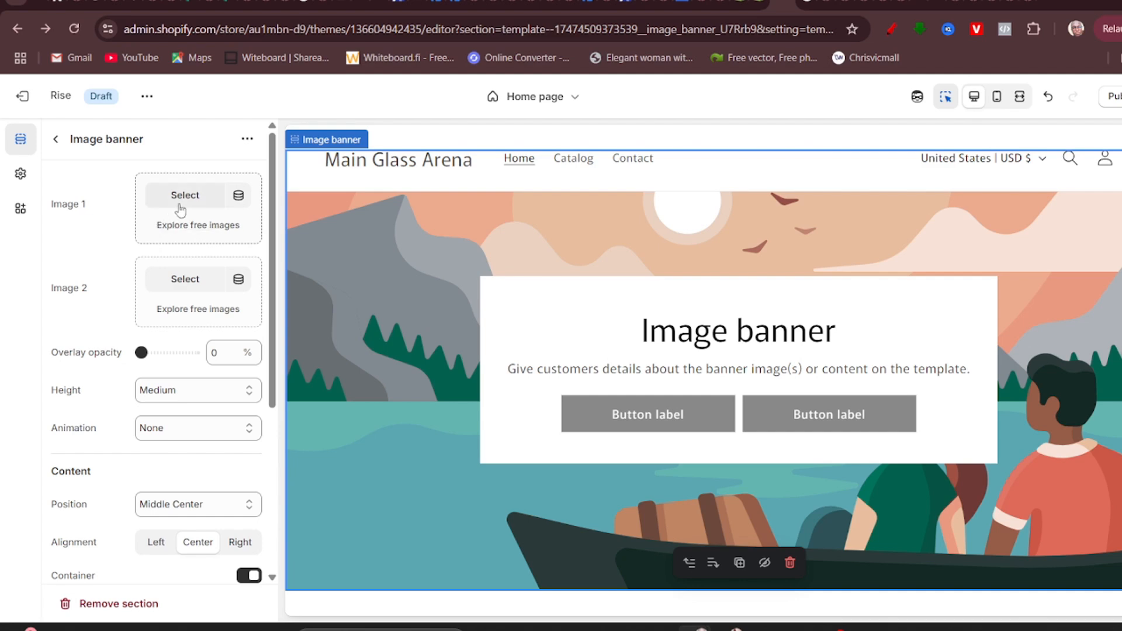
{"action": "left_click", "coordinate": [181, 205]}
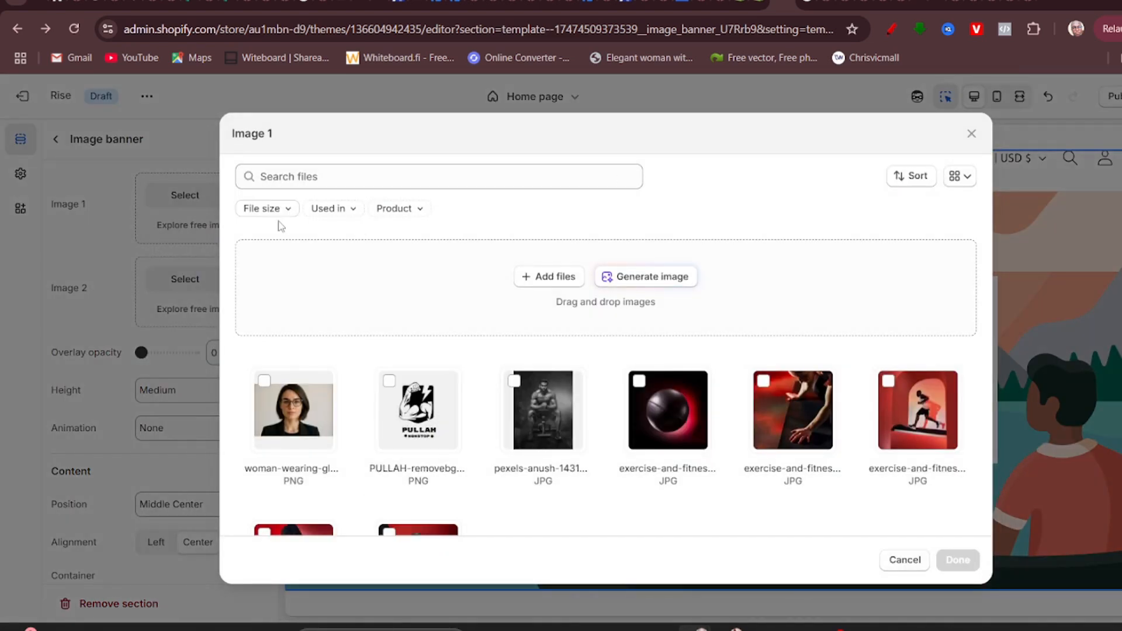
{"action": "left_click", "coordinate": [105, 224]}
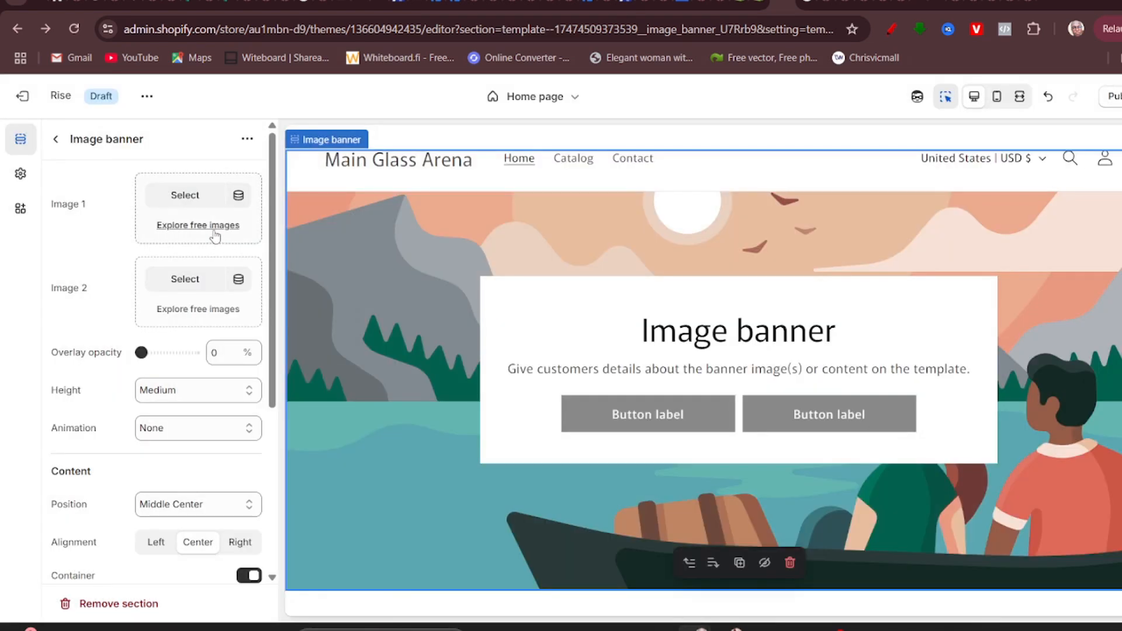
{"action": "left_click", "coordinate": [209, 226]}
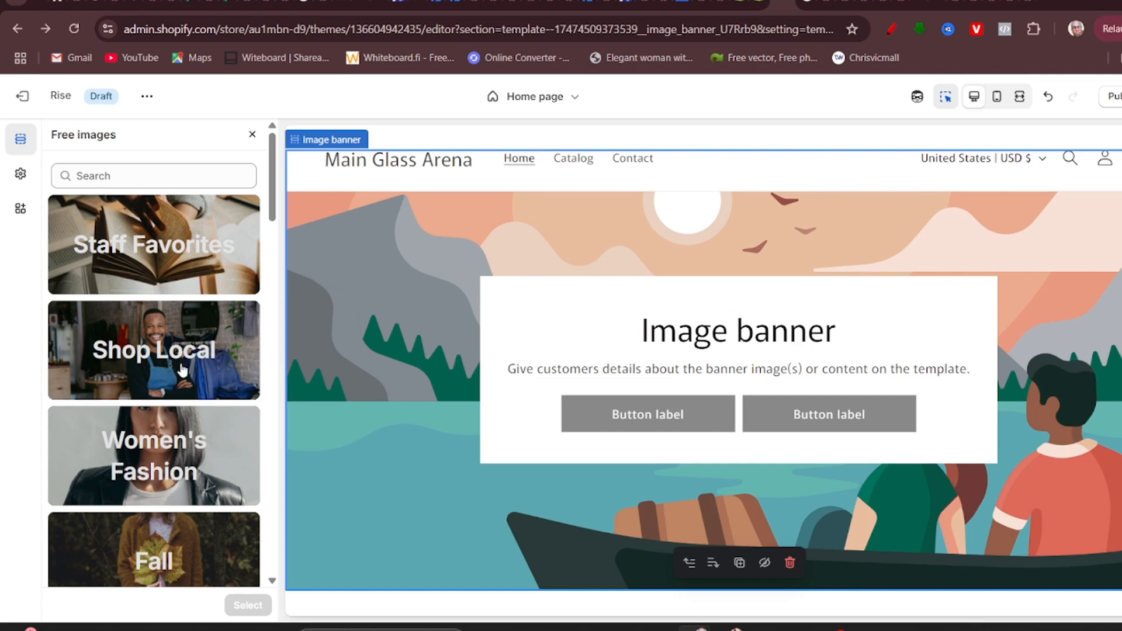
{"action": "left_click", "coordinate": [182, 370]}
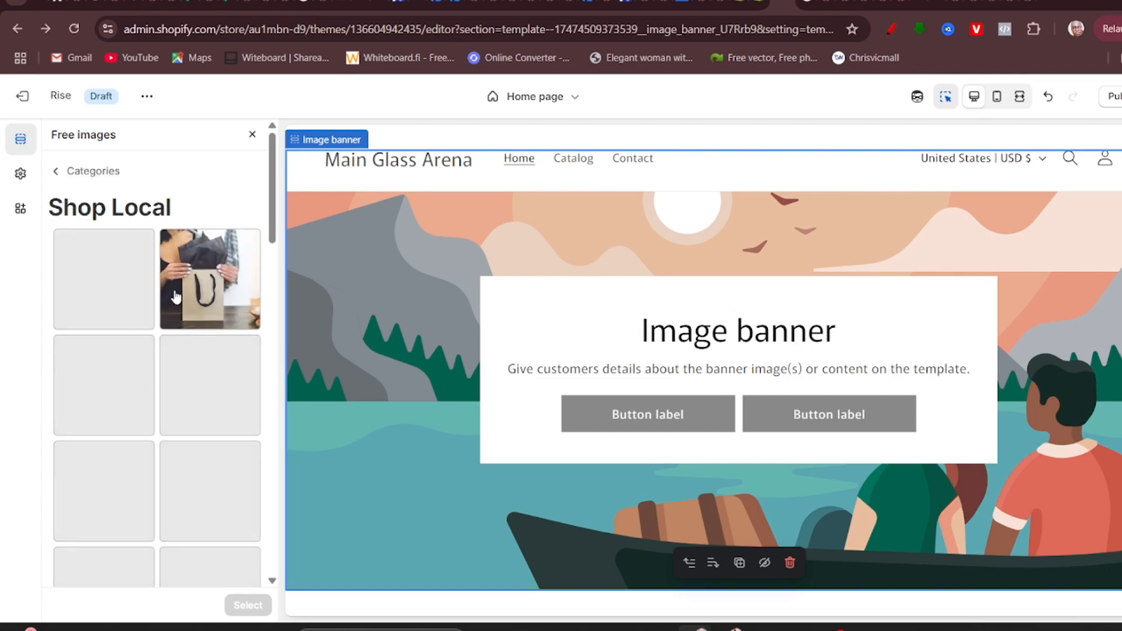
{"action": "left_click", "coordinate": [176, 298]}
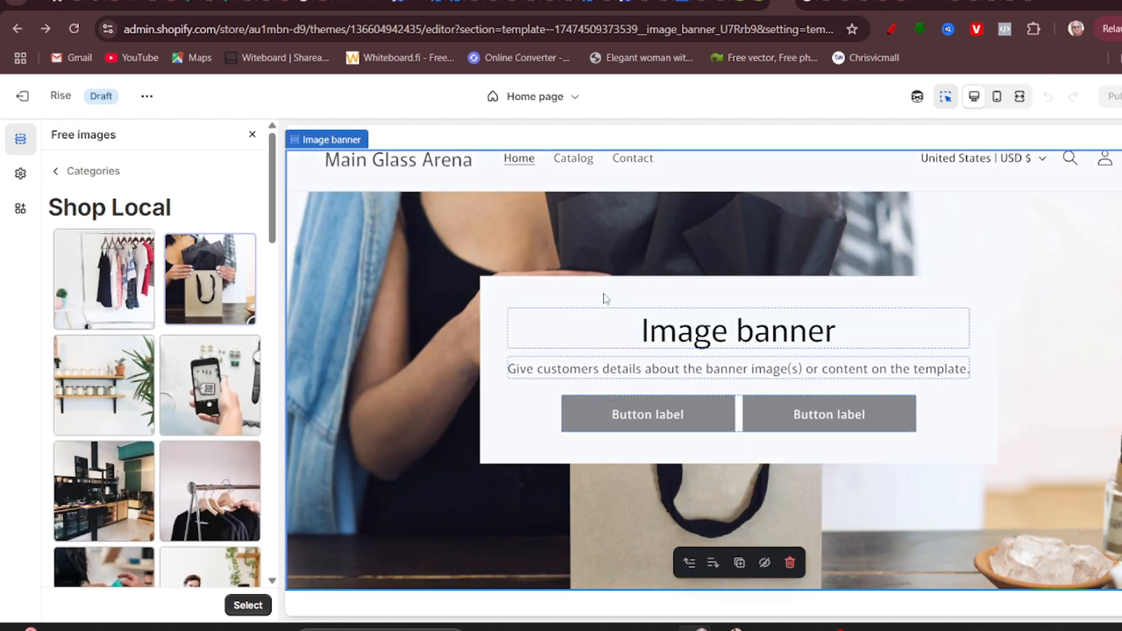
{"action": "left_click", "coordinate": [74, 170]}
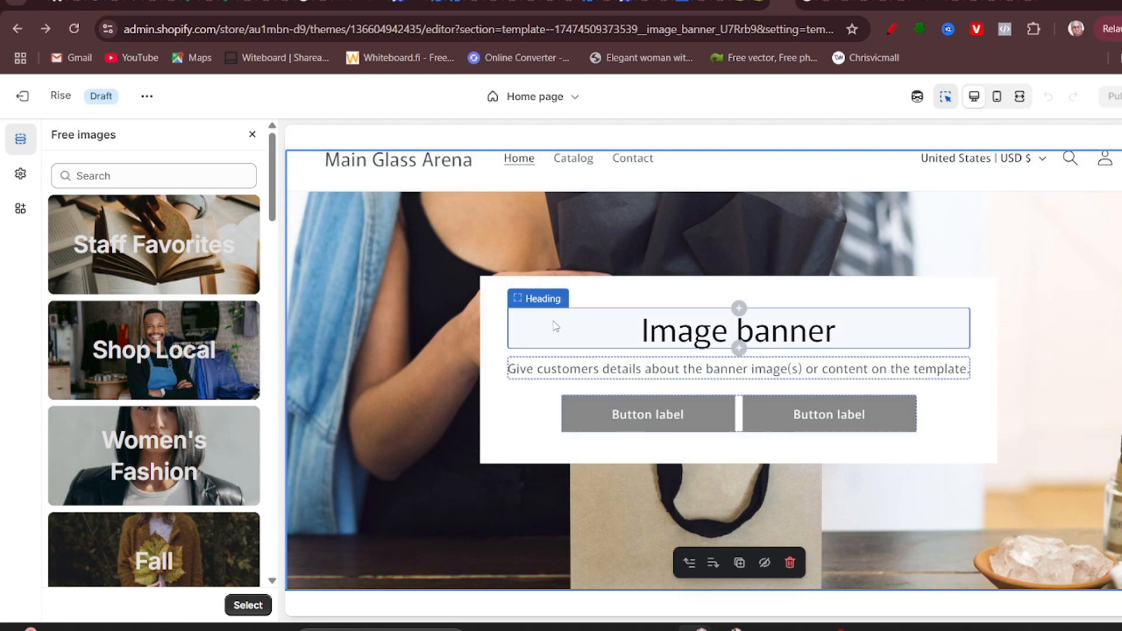
Examine the new banner's heading and button settings and the home page sections below it.
{"action": "left_click", "coordinate": [669, 334]}
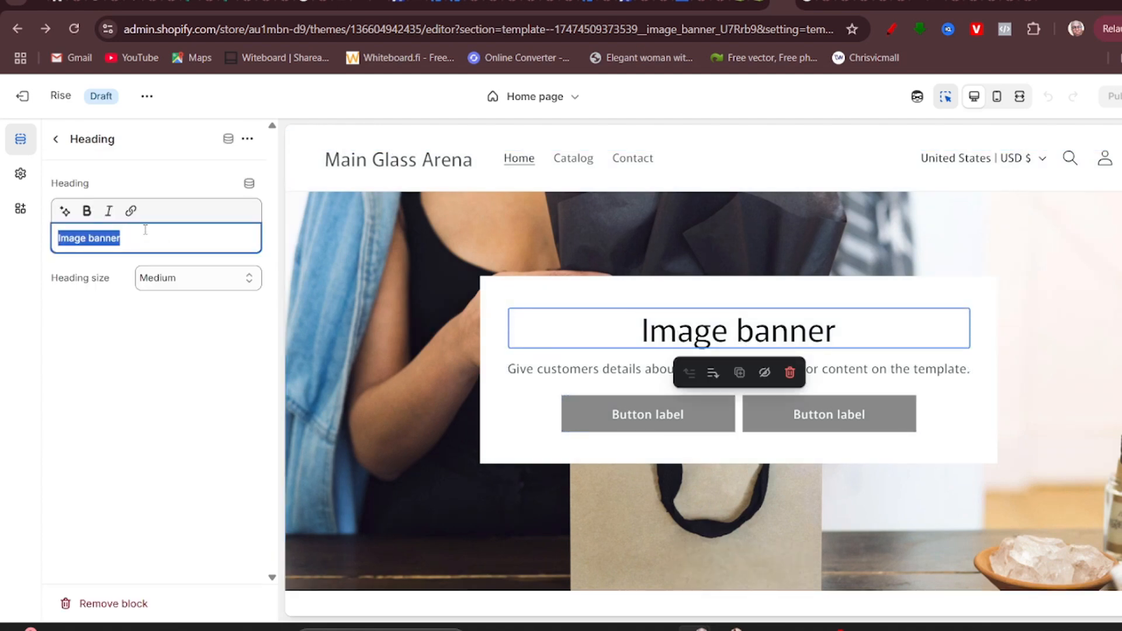
{"action": "left_click", "coordinate": [559, 295]}
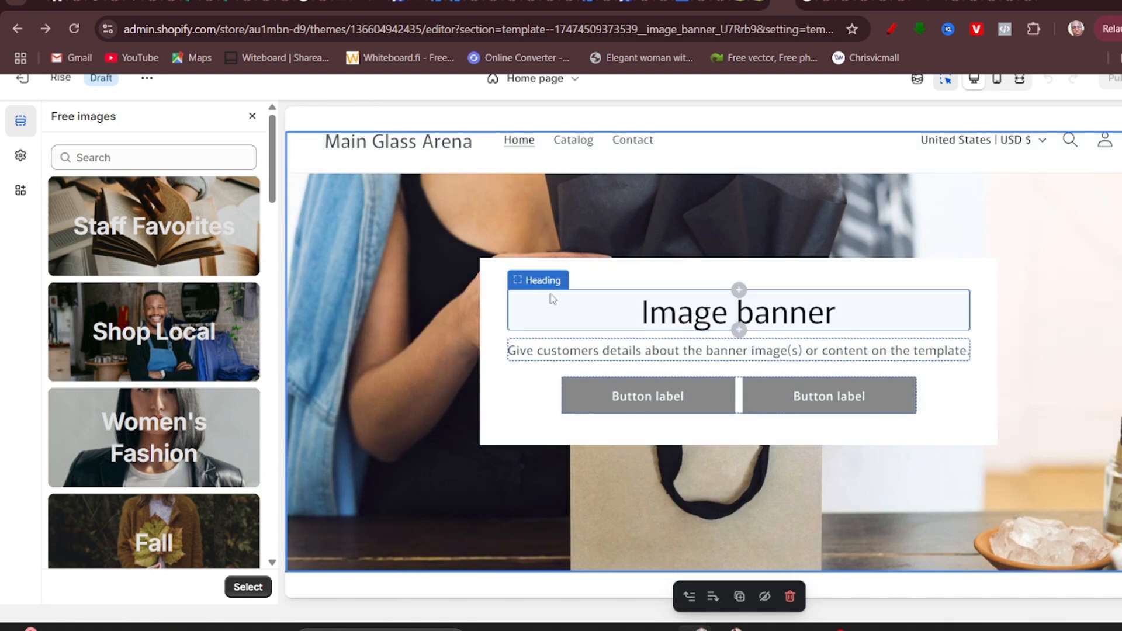
{"action": "left_click", "coordinate": [628, 399]}
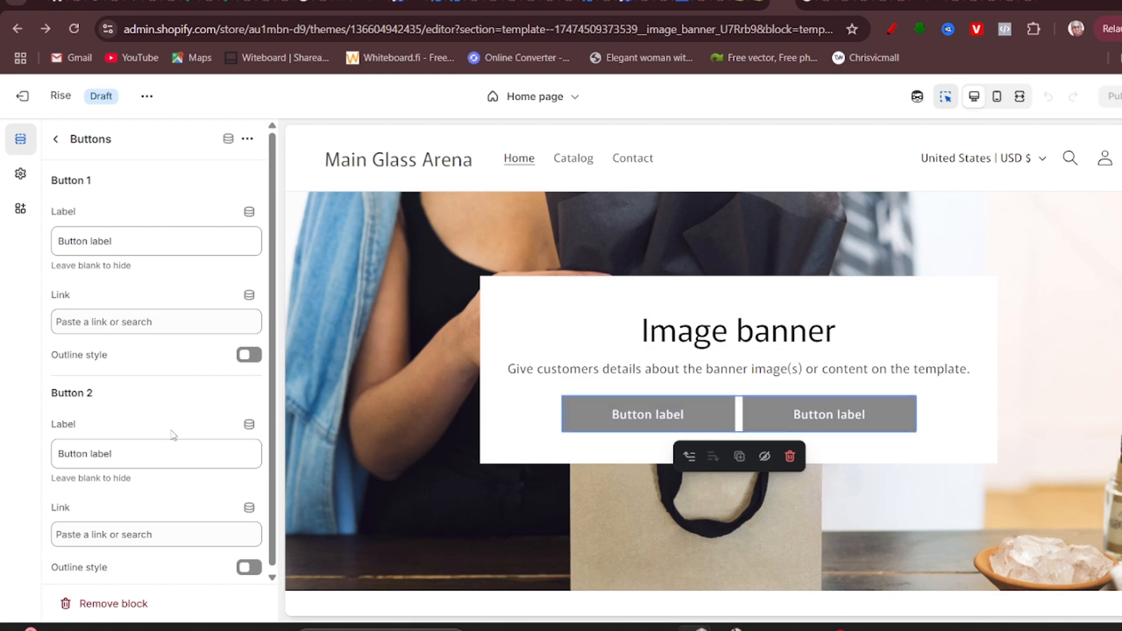
{"action": "scroll", "coordinate": [173, 435], "scroll_direction": "down", "scroll_amount": 1}
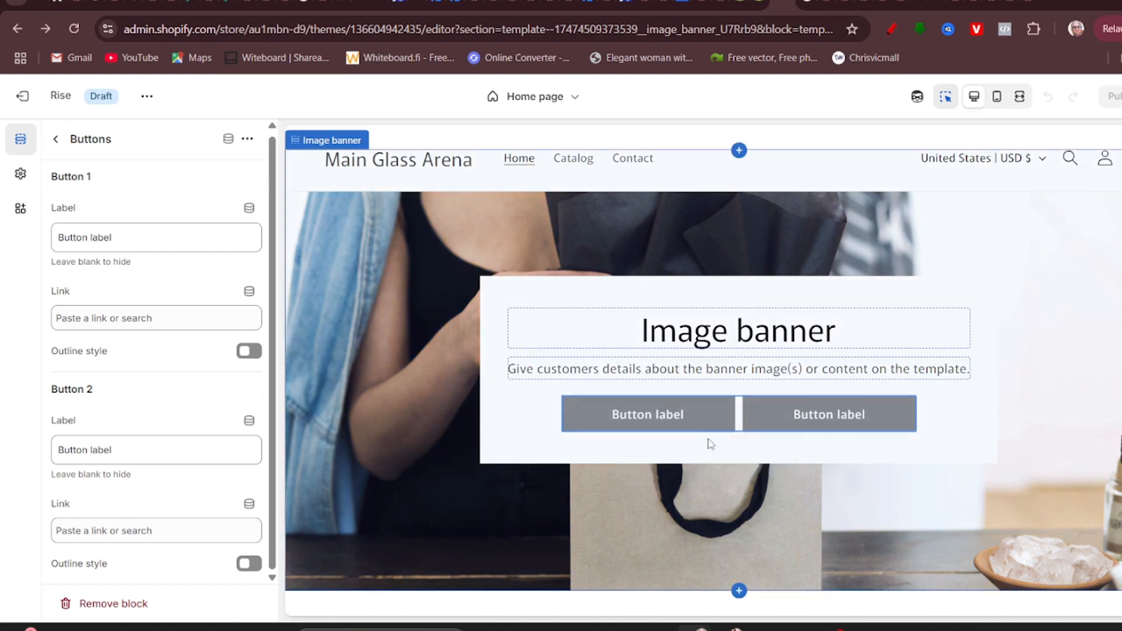
{"action": "scroll", "coordinate": [708, 443], "scroll_direction": "down", "scroll_amount": 6}
{"action": "scroll", "coordinate": [711, 450], "scroll_direction": "up", "scroll_amount": 2}
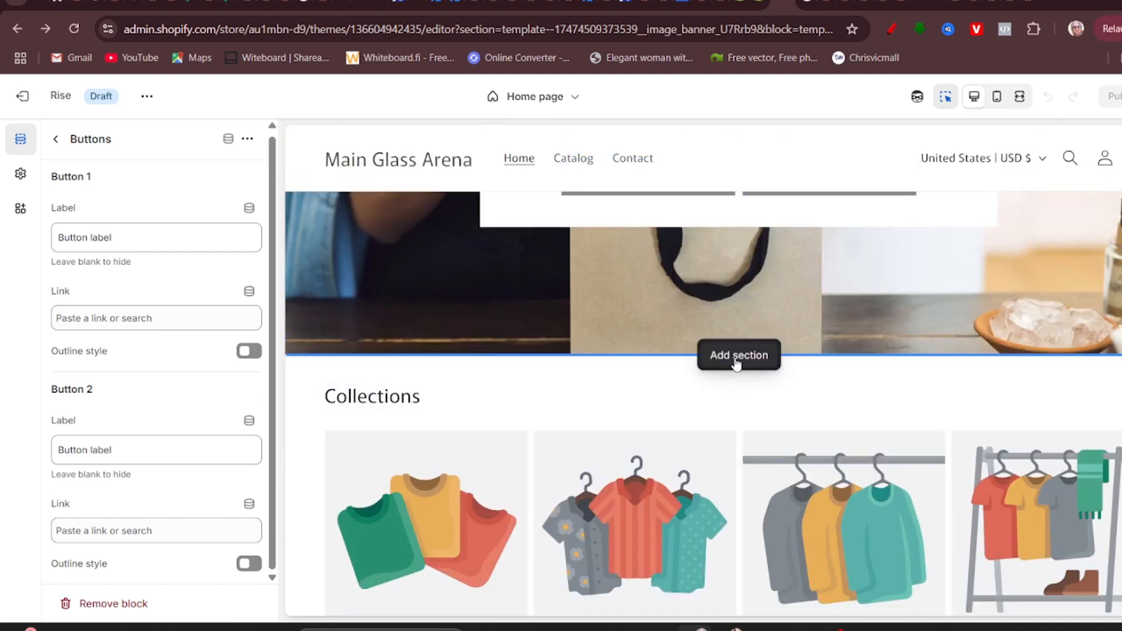
{"action": "scroll", "coordinate": [754, 444], "scroll_direction": "down", "scroll_amount": 8}
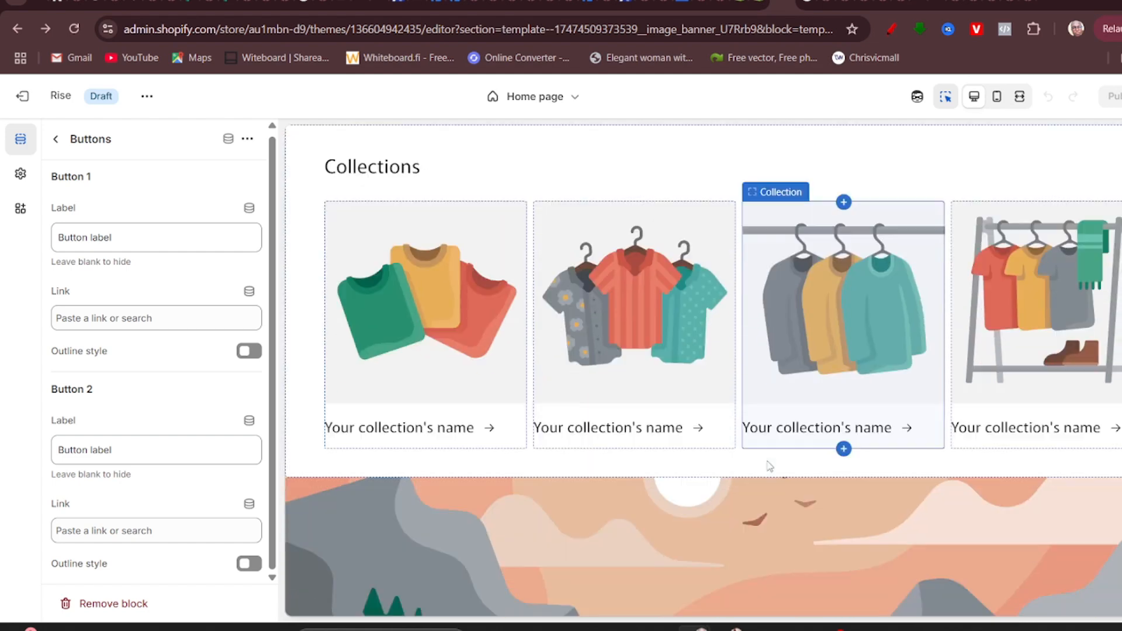
{"action": "scroll", "coordinate": [768, 458], "scroll_direction": "down", "scroll_amount": 2}
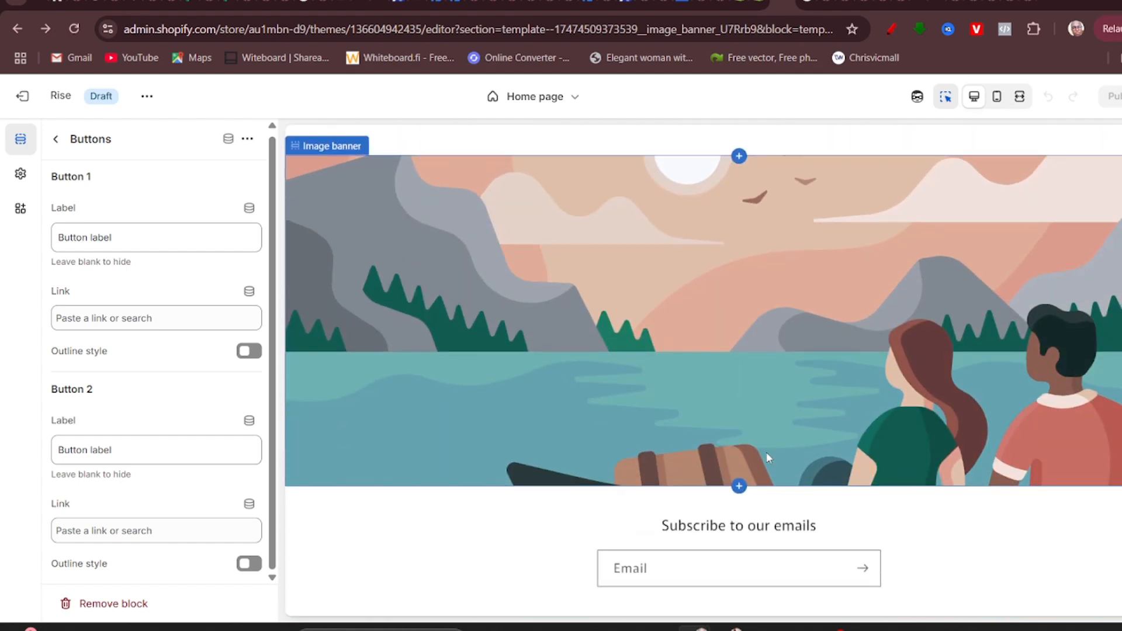
Set Image 2 of the image banner below the collection list to the Women's Fashion free image of the woman in a black leather jacket.
{"action": "left_click", "coordinate": [718, 313]}
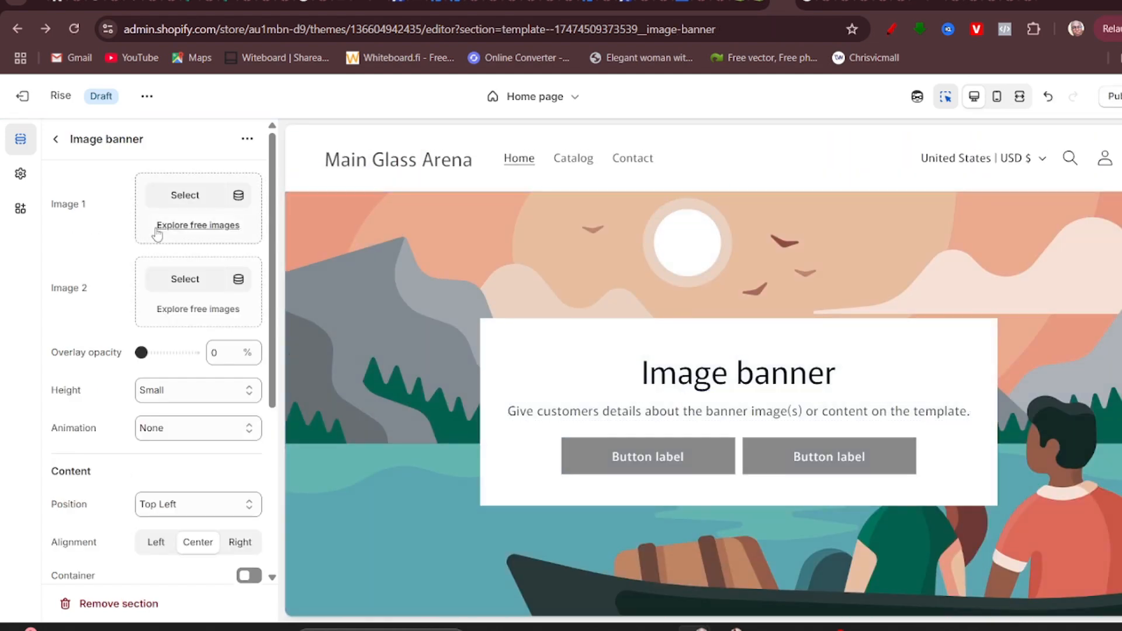
{"action": "left_click", "coordinate": [194, 309]}
{"action": "scroll", "coordinate": [187, 363], "scroll_direction": "down", "scroll_amount": 5}
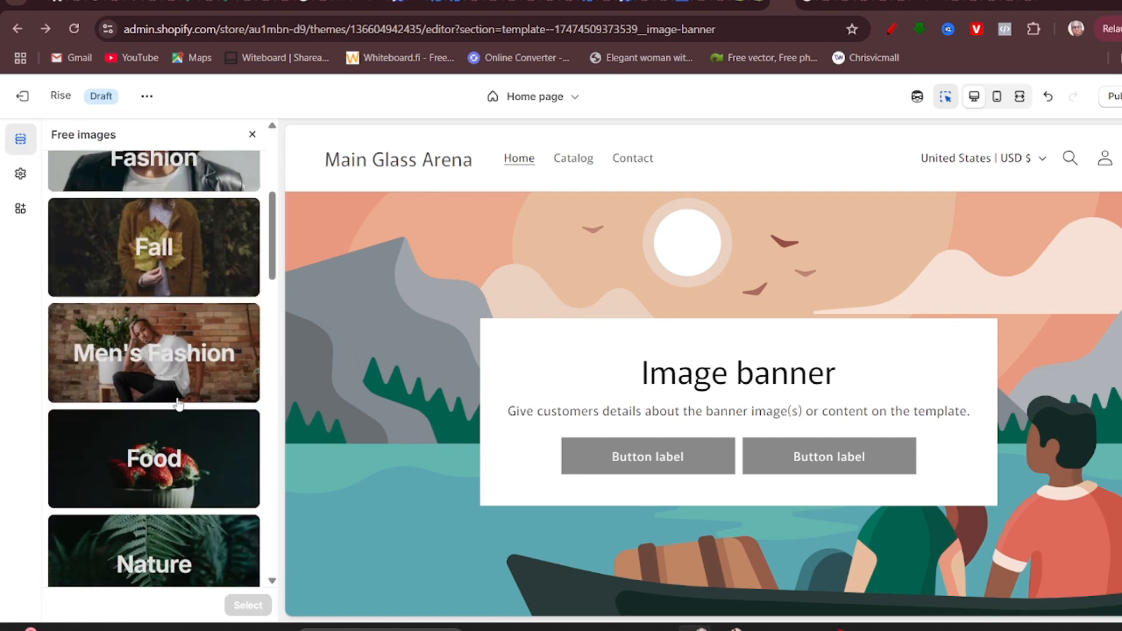
{"action": "scroll", "coordinate": [178, 403], "scroll_direction": "up", "scroll_amount": 3}
{"action": "left_click", "coordinate": [174, 345]}
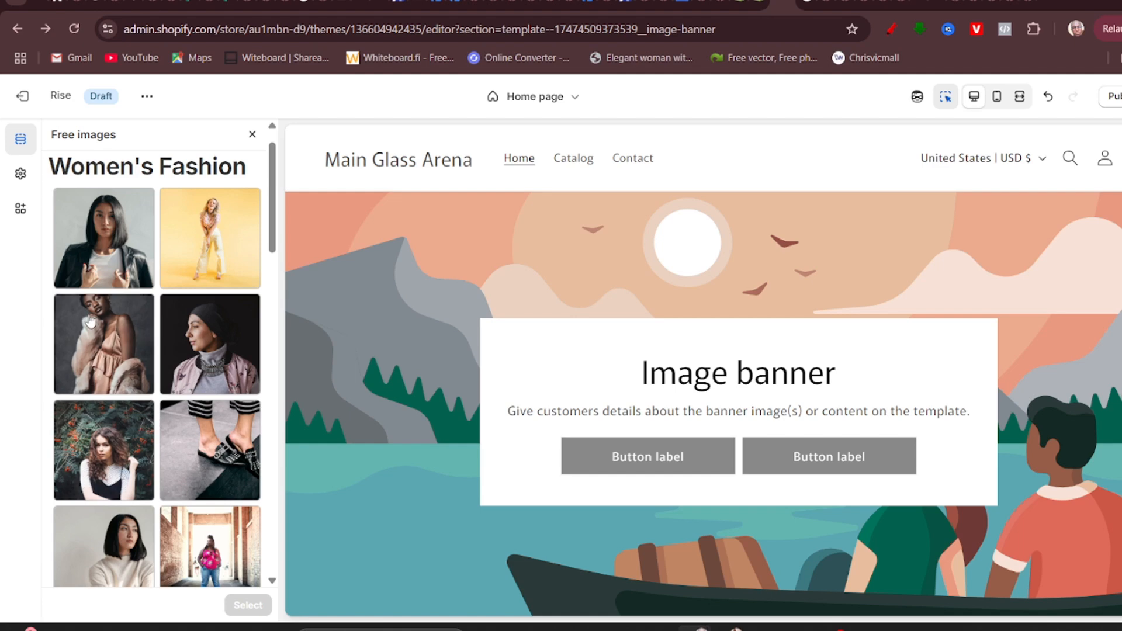
{"action": "left_click", "coordinate": [115, 261]}
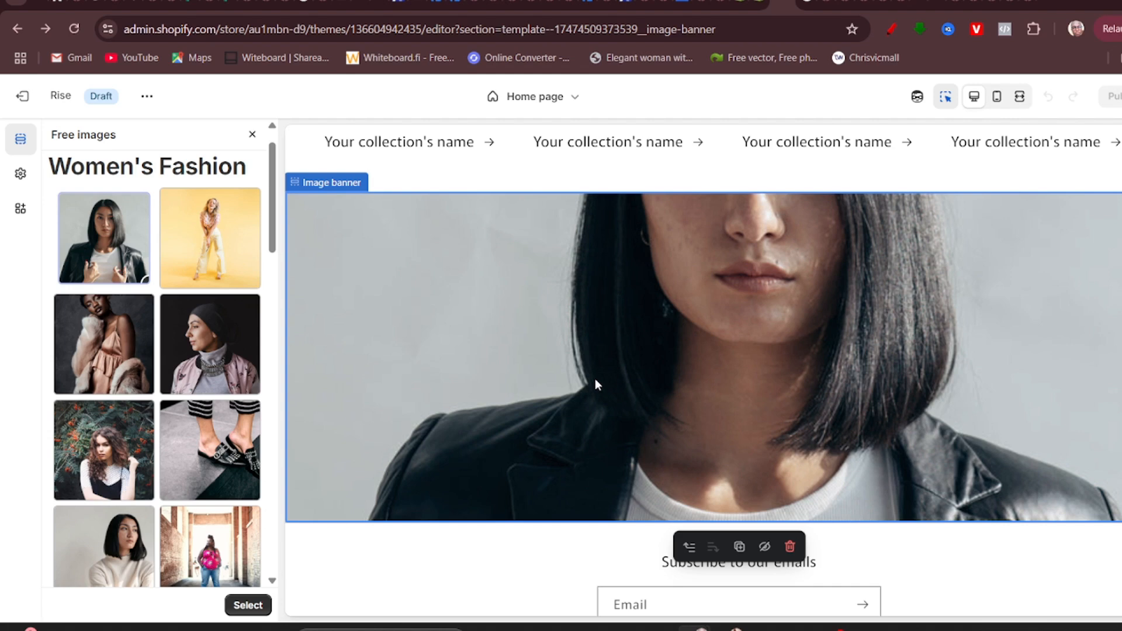
{"action": "scroll", "coordinate": [594, 378], "scroll_direction": "down", "scroll_amount": 2}
{"action": "scroll", "coordinate": [595, 378], "scroll_direction": "up", "scroll_amount": 3}
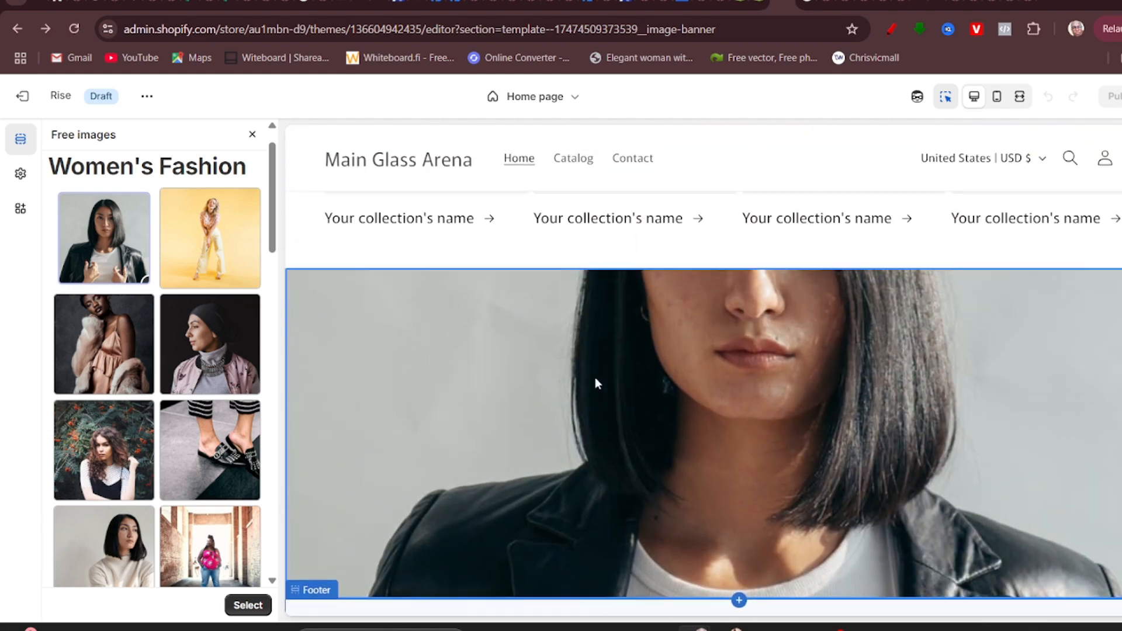
{"action": "scroll", "coordinate": [595, 377], "scroll_direction": "up", "scroll_amount": 10}
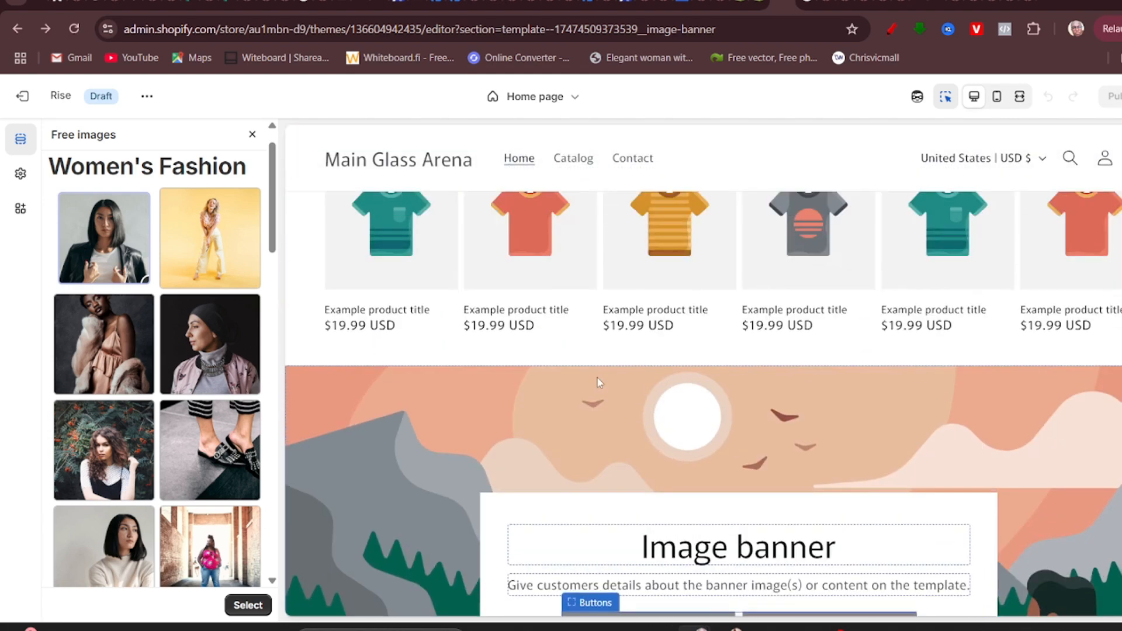
{"action": "scroll", "coordinate": [597, 380], "scroll_direction": "up", "scroll_amount": 4}
{"action": "scroll", "coordinate": [599, 369], "scroll_direction": "down", "scroll_amount": 5}
{"action": "scroll", "coordinate": [769, 350], "scroll_direction": "down", "scroll_amount": 5}
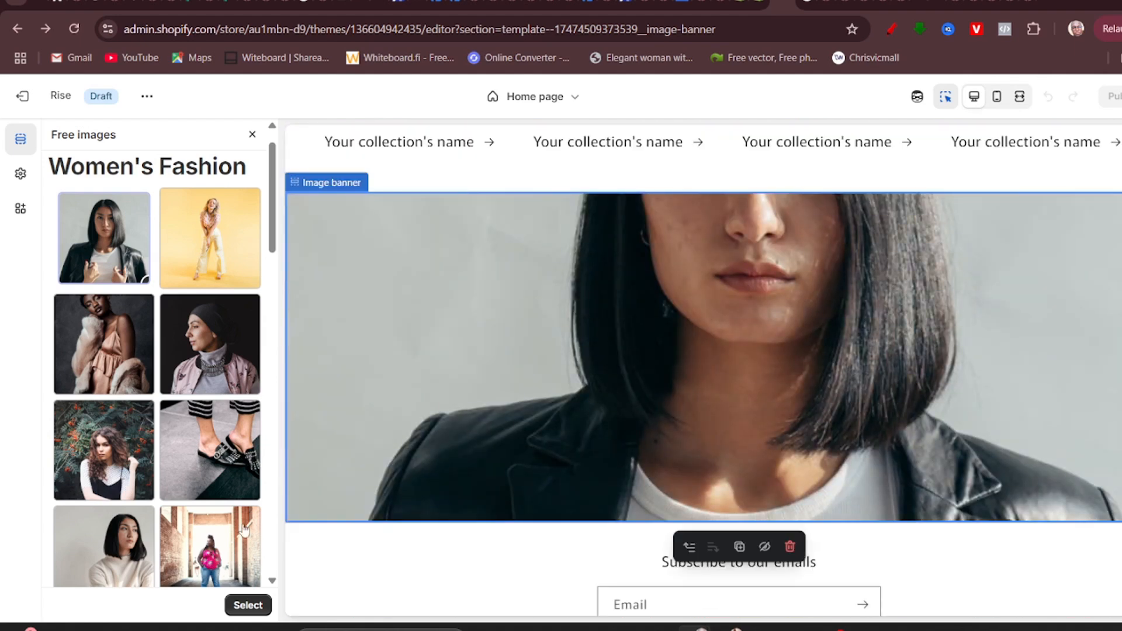
{"action": "left_click", "coordinate": [248, 610]}
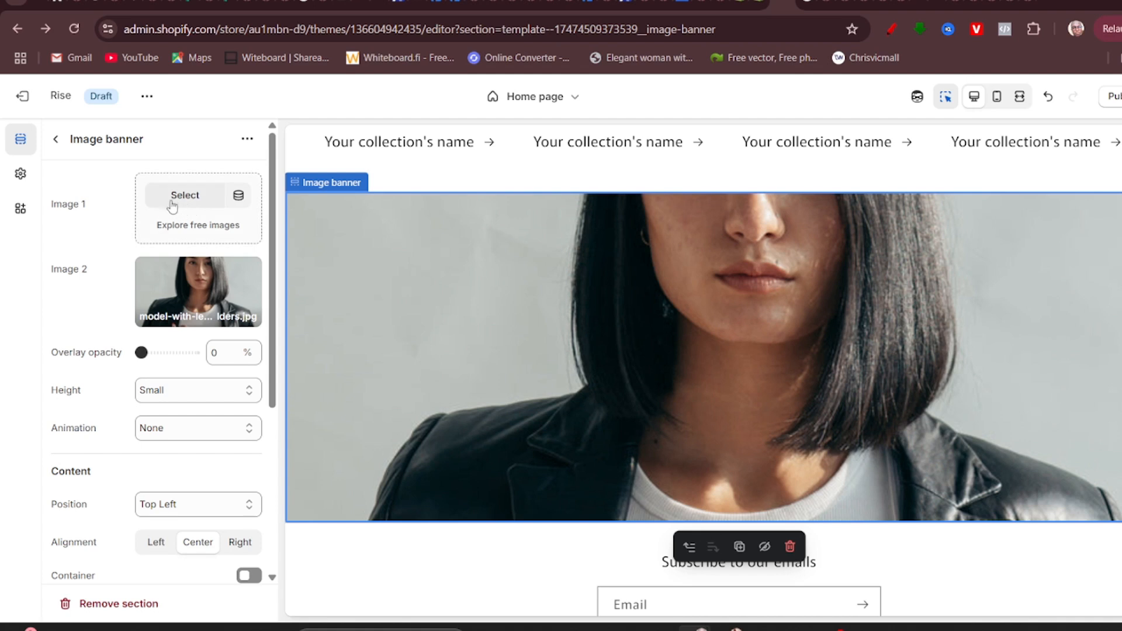
Set the same banner's Image 1 to the Women's Fashion free image of the woman in a dark headwrap and pink floral jacket.
{"action": "left_click", "coordinate": [202, 227]}
{"action": "left_click", "coordinate": [155, 455]}
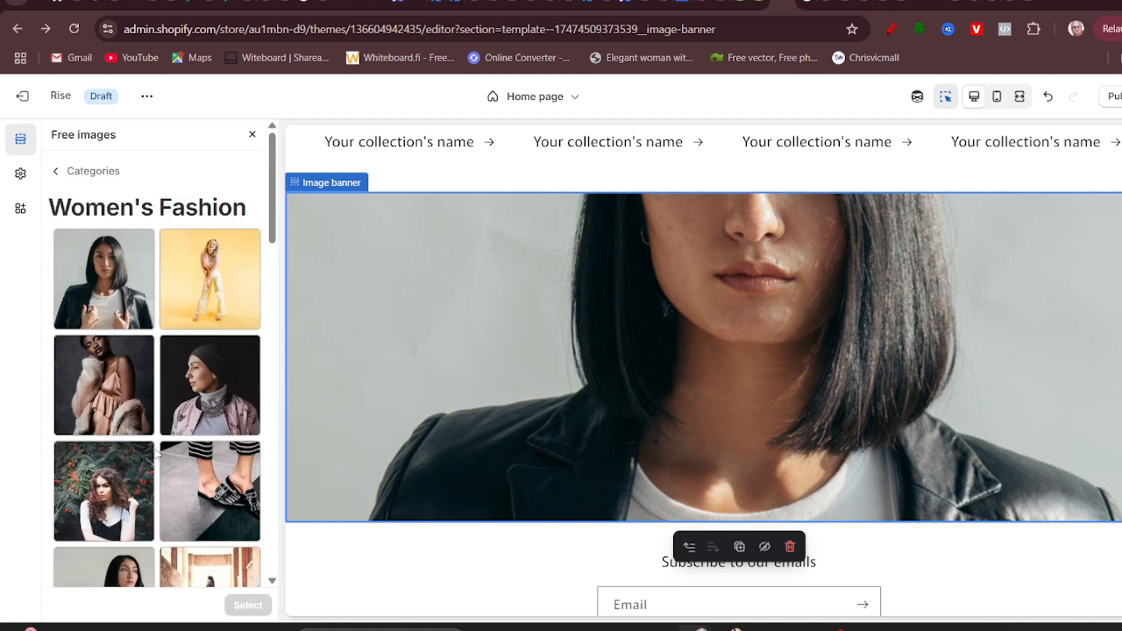
{"action": "left_click", "coordinate": [210, 385]}
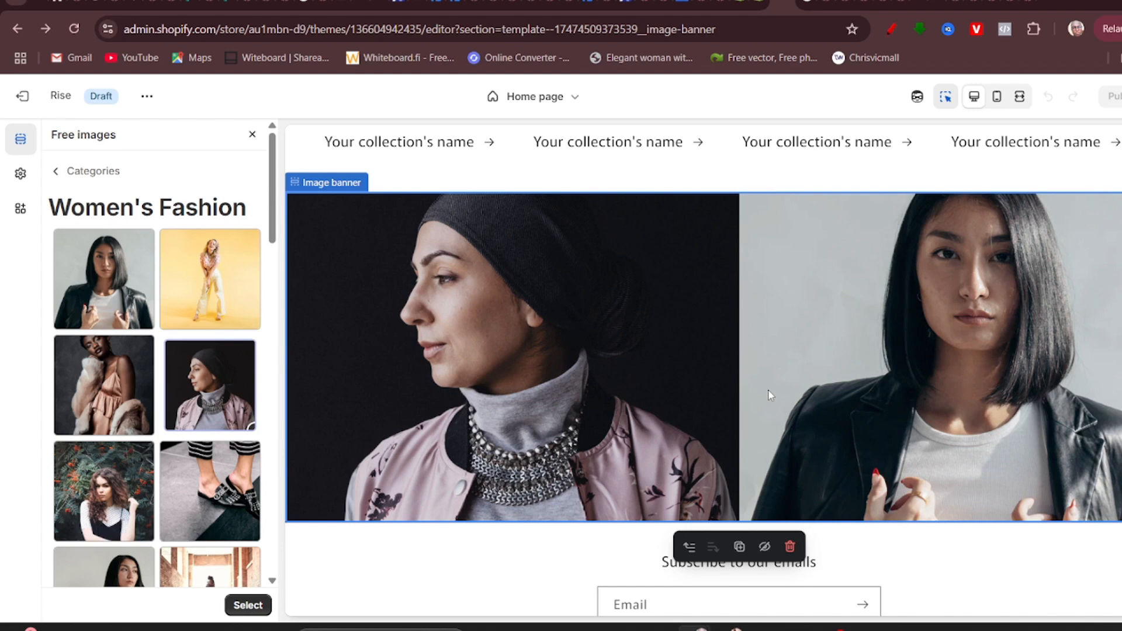
{"action": "left_click", "coordinate": [242, 608]}
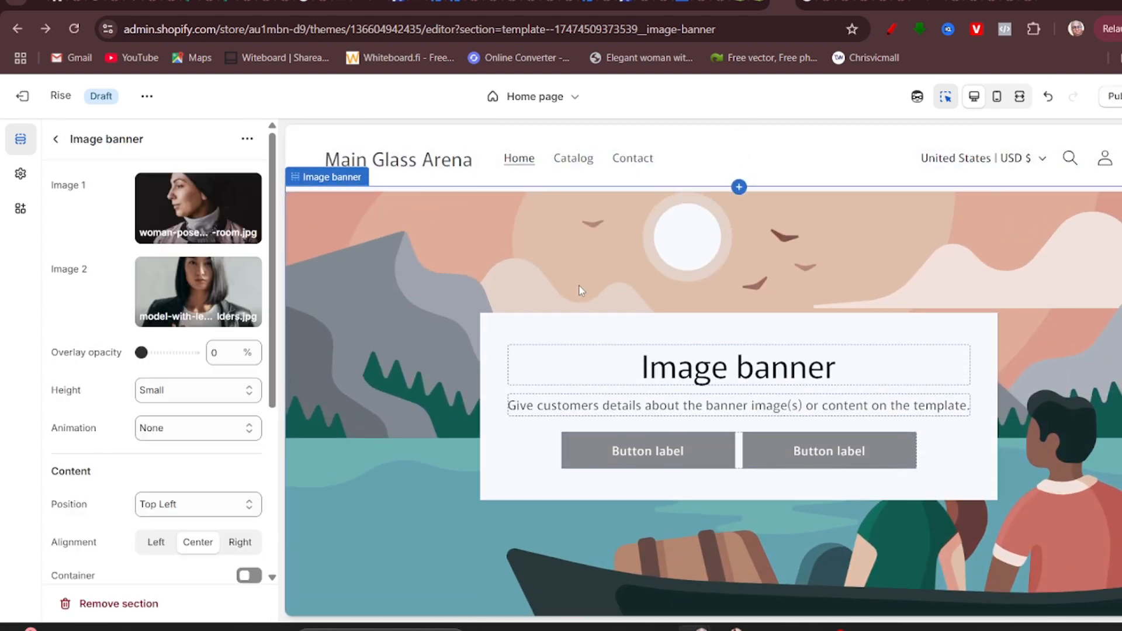
Set Image 1 of the image banner above the collection list to the Women's Fashion free image of the fur-clad model in glasses.
{"action": "left_click", "coordinate": [644, 244]}
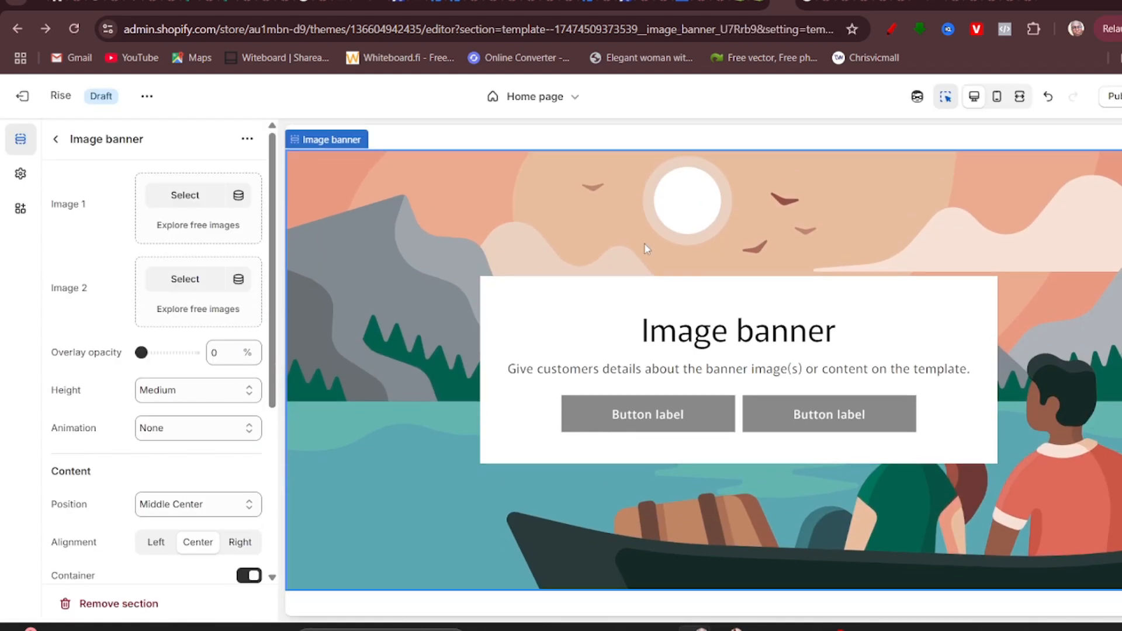
{"action": "left_click", "coordinate": [186, 199]}
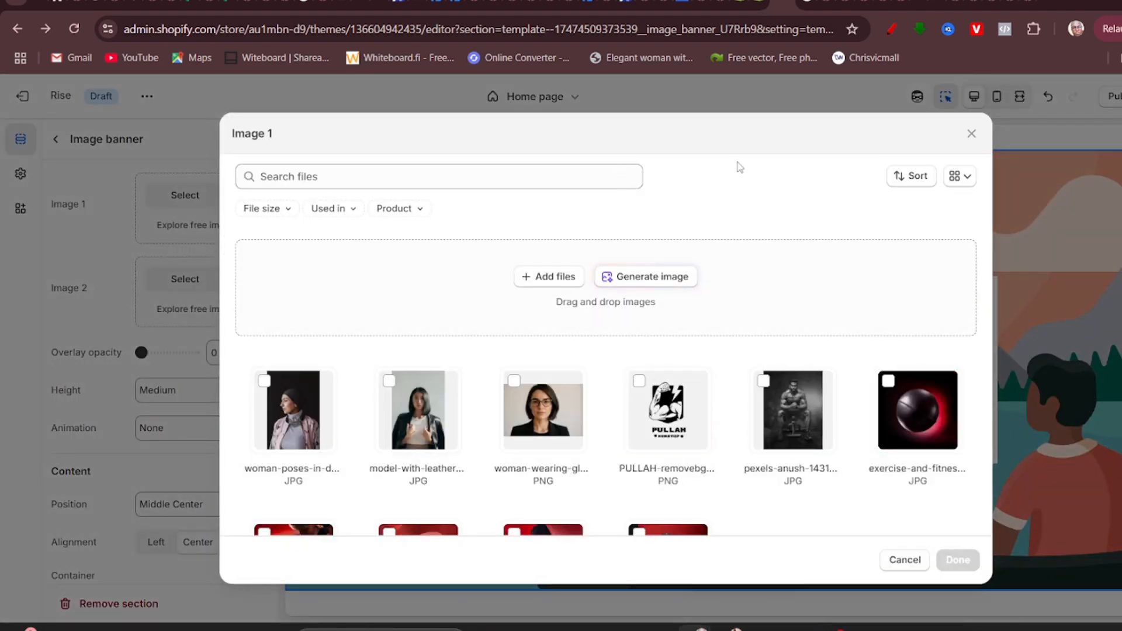
{"action": "left_click", "coordinate": [971, 134]}
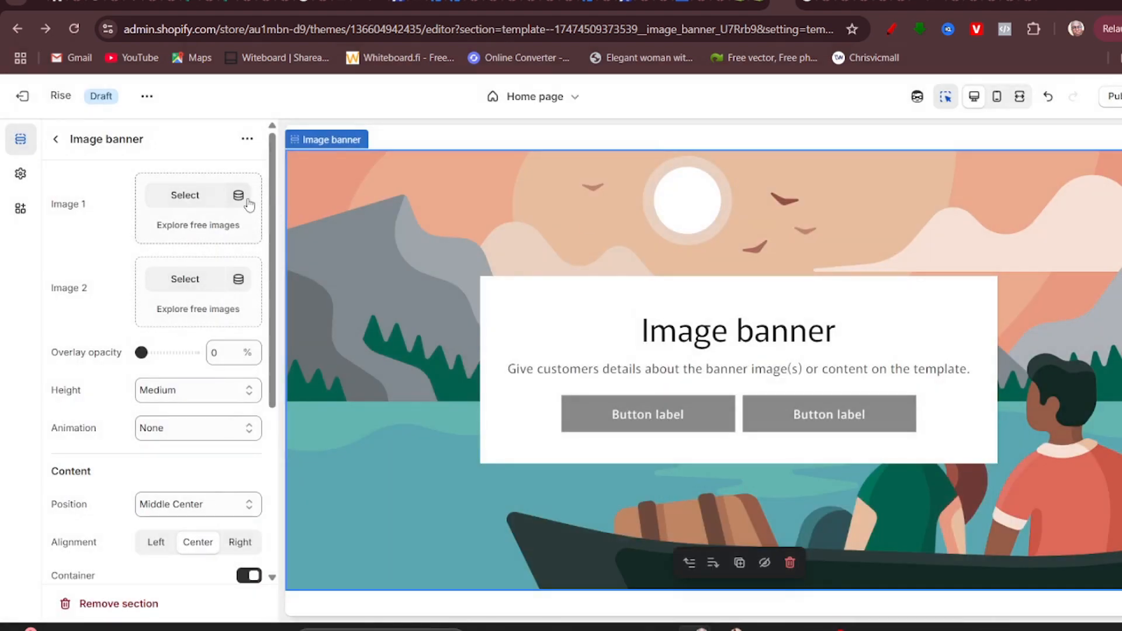
{"action": "left_click", "coordinate": [211, 228]}
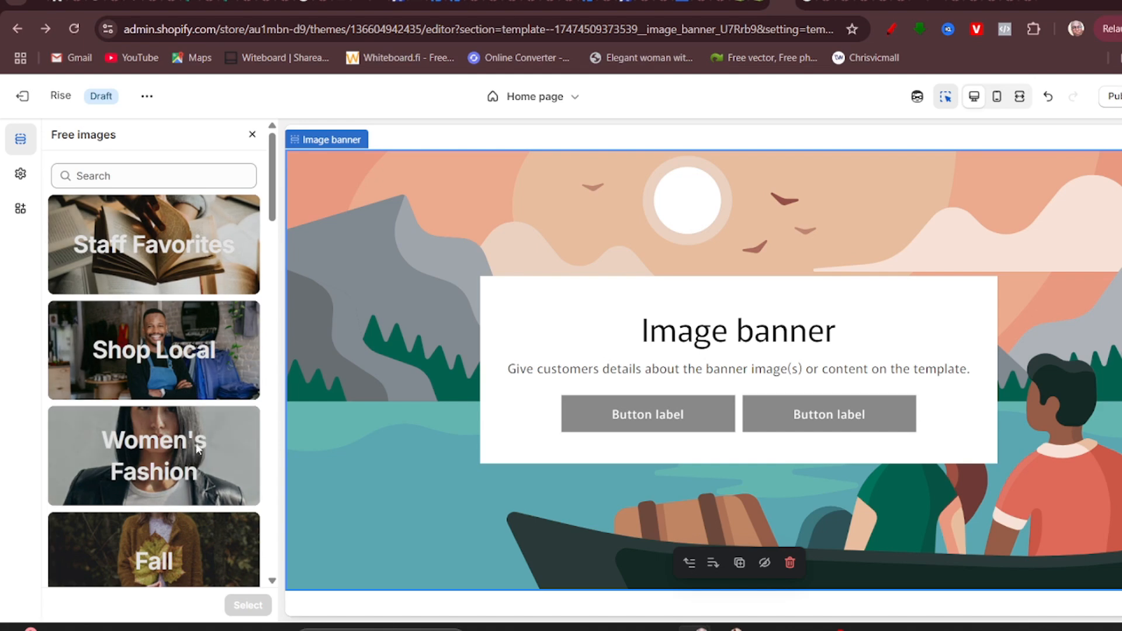
{"action": "left_click", "coordinate": [197, 447]}
{"action": "scroll", "coordinate": [196, 448], "scroll_direction": "down", "scroll_amount": 5}
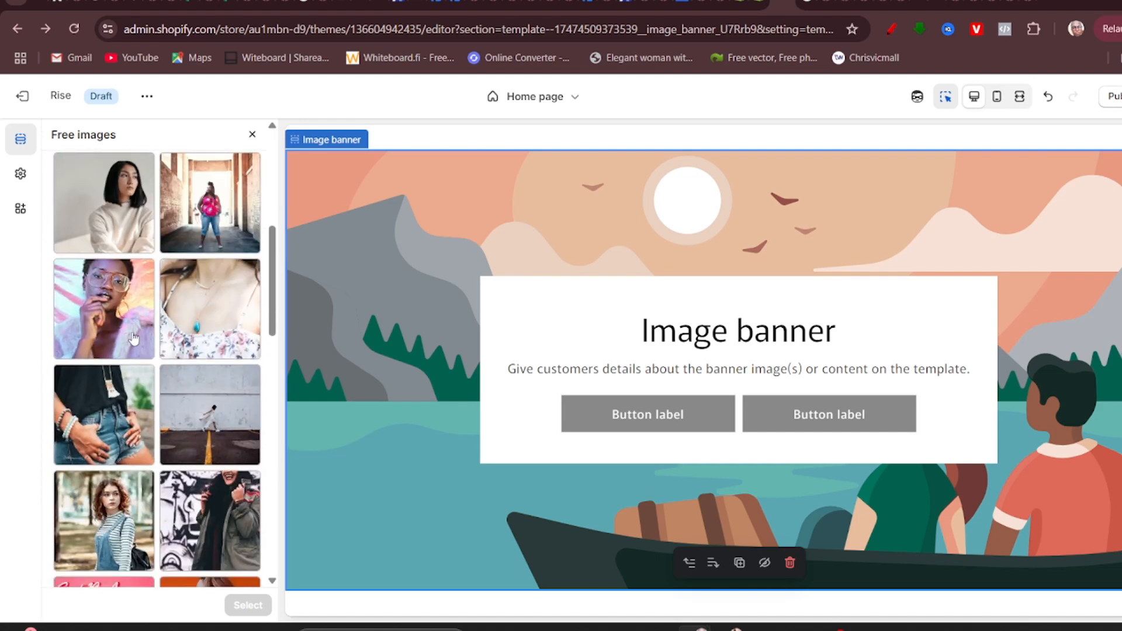
{"action": "left_click", "coordinate": [118, 313]}
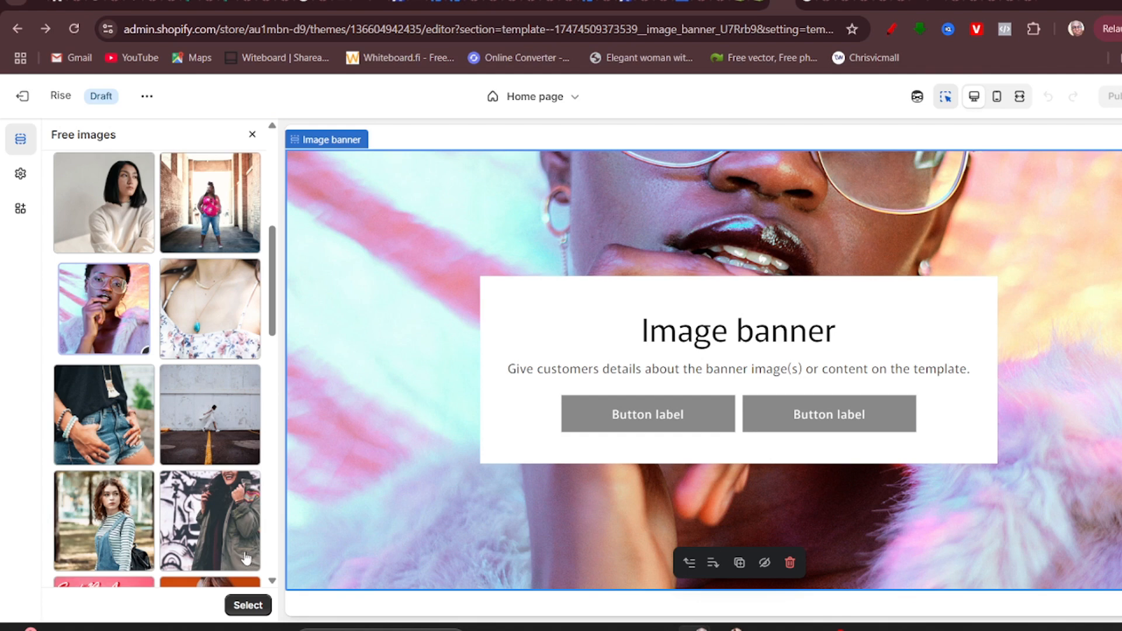
{"action": "left_click", "coordinate": [245, 605]}
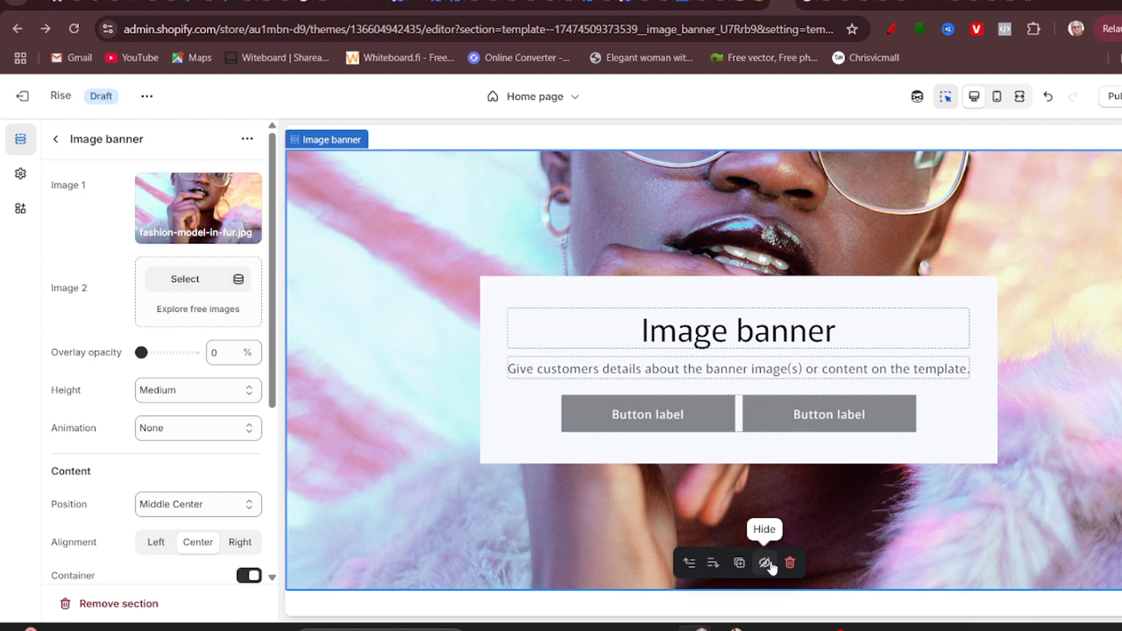
Duplicate the Top Glass Brands featured collection section twice.
{"action": "scroll", "coordinate": [770, 561], "scroll_direction": "up", "scroll_amount": 3}
{"action": "scroll", "coordinate": [761, 520], "scroll_direction": "up", "scroll_amount": 5}
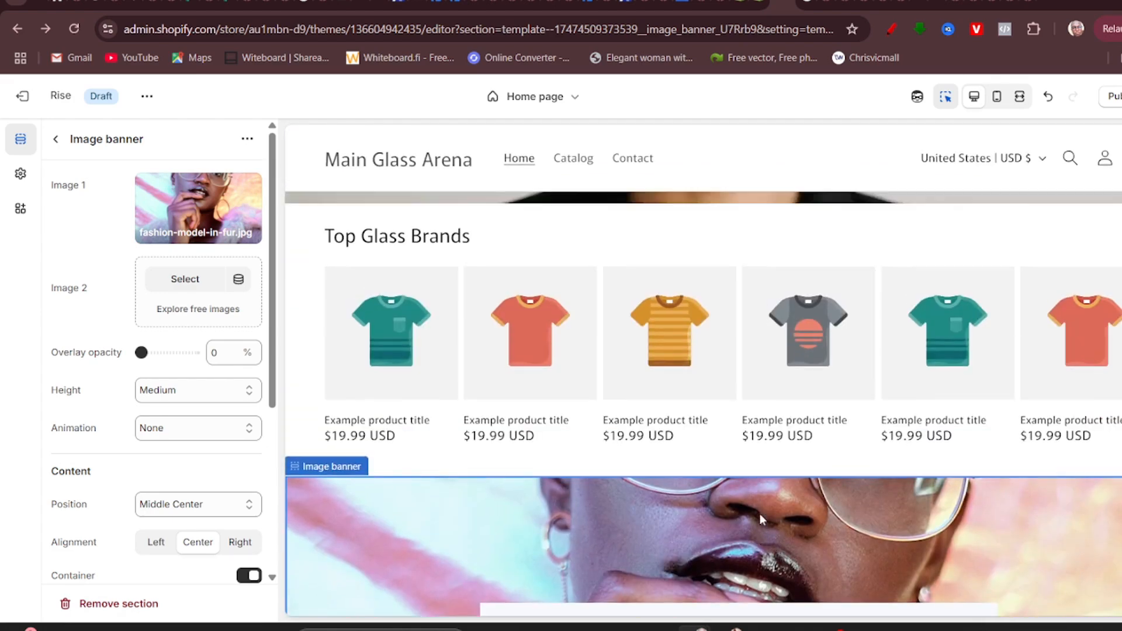
{"action": "scroll", "coordinate": [761, 520], "scroll_direction": "down", "scroll_amount": 10}
{"action": "scroll", "coordinate": [761, 519], "scroll_direction": "down", "scroll_amount": 10}
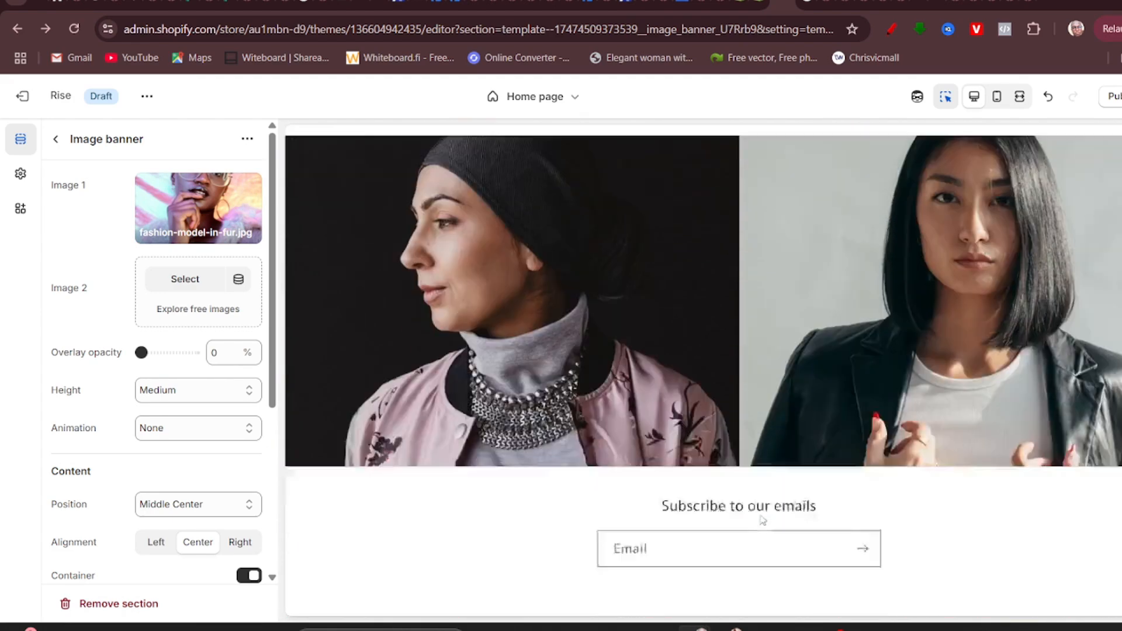
{"action": "scroll", "coordinate": [762, 517], "scroll_direction": "up", "scroll_amount": 12}
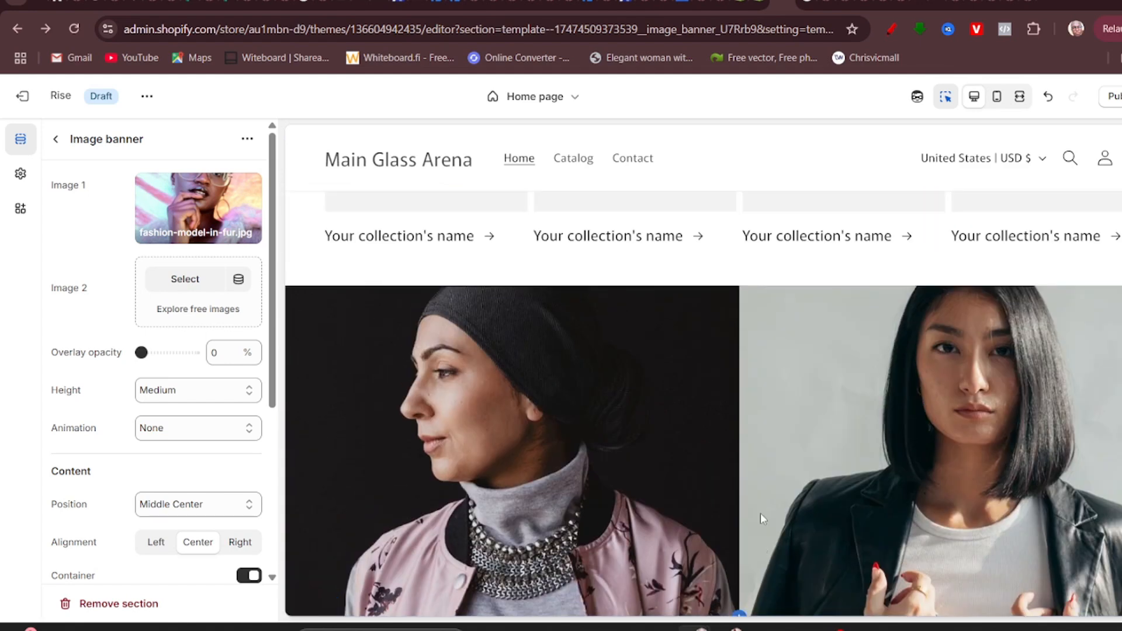
{"action": "scroll", "coordinate": [761, 519], "scroll_direction": "up", "scroll_amount": 5}
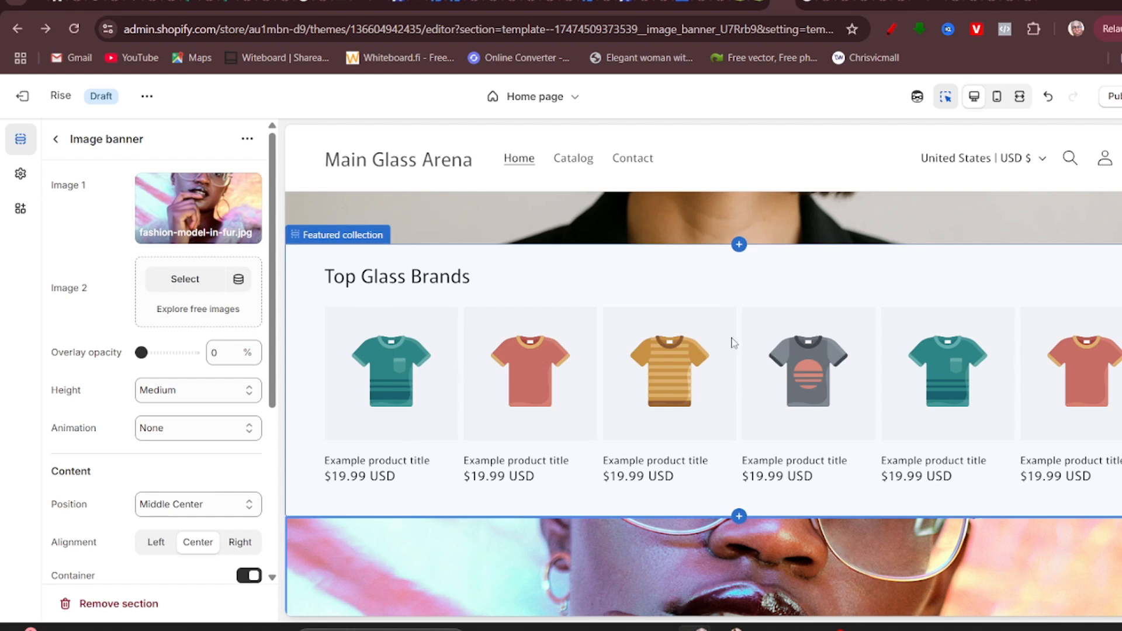
{"action": "left_click", "coordinate": [683, 336]}
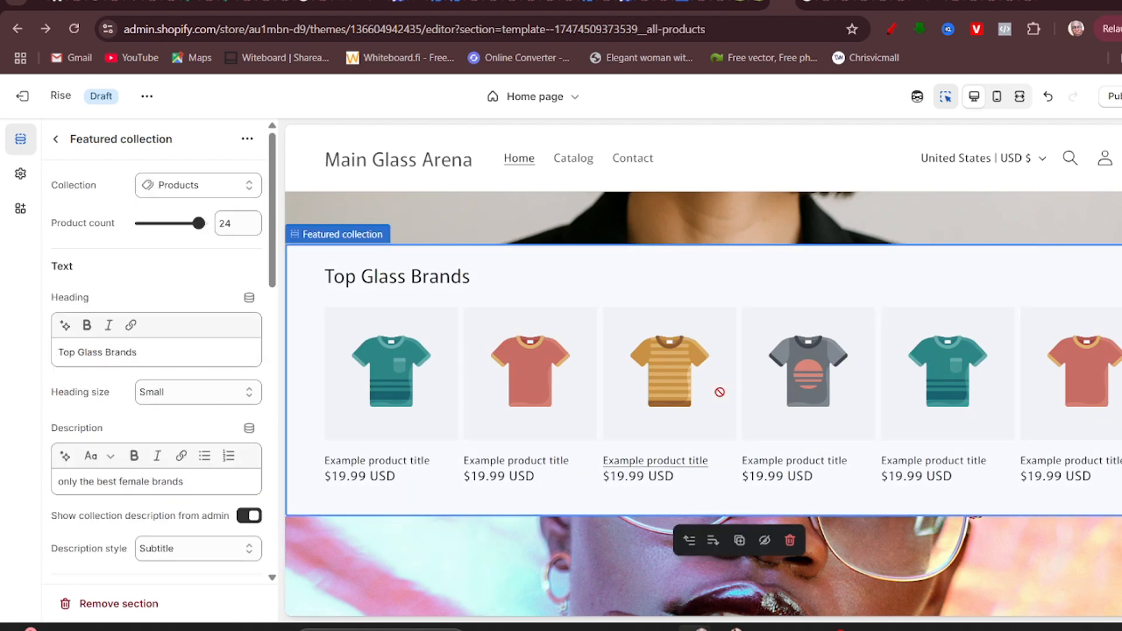
{"action": "left_click", "coordinate": [740, 540]}
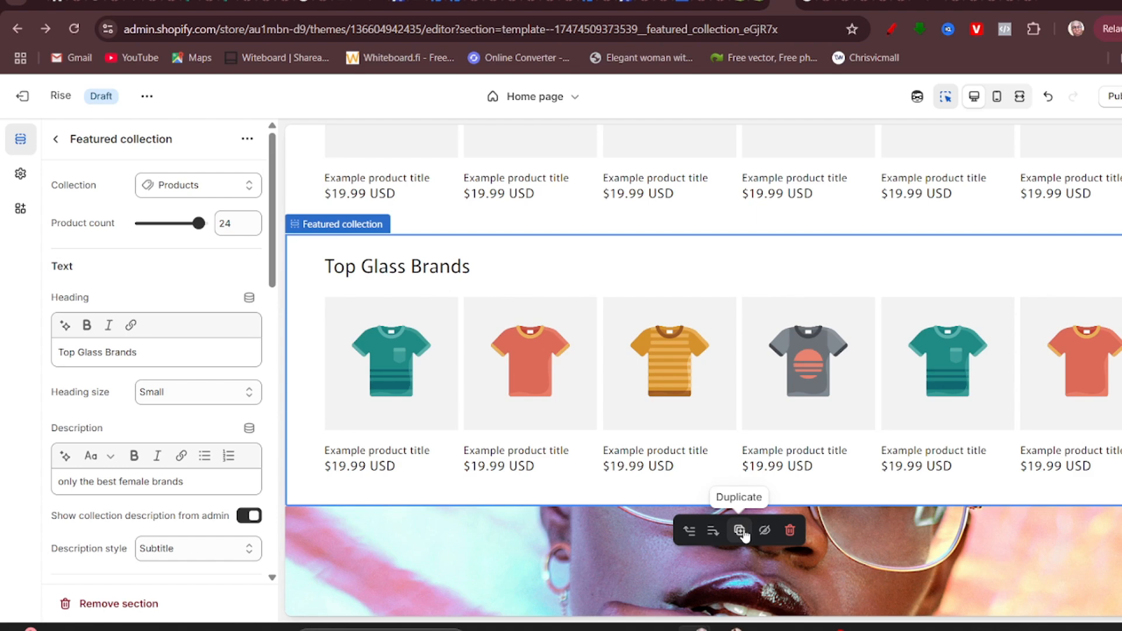
{"action": "left_click", "coordinate": [741, 531]}
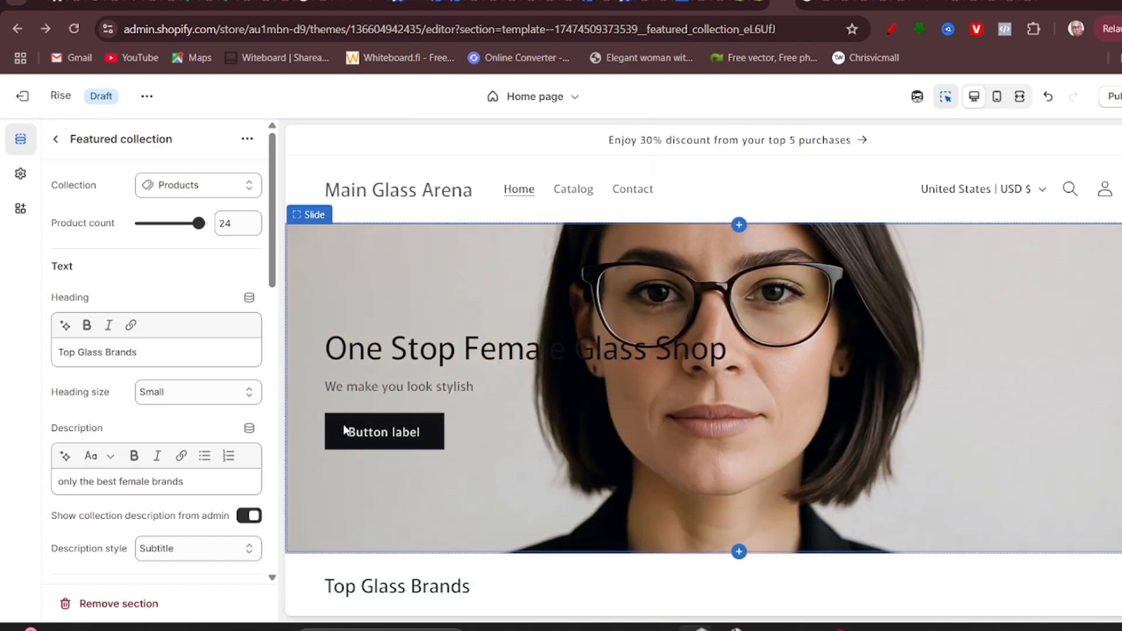
Examine the glasses slide's button and layout settings and the home page sections down to the footer.
{"action": "left_click", "coordinate": [359, 457]}
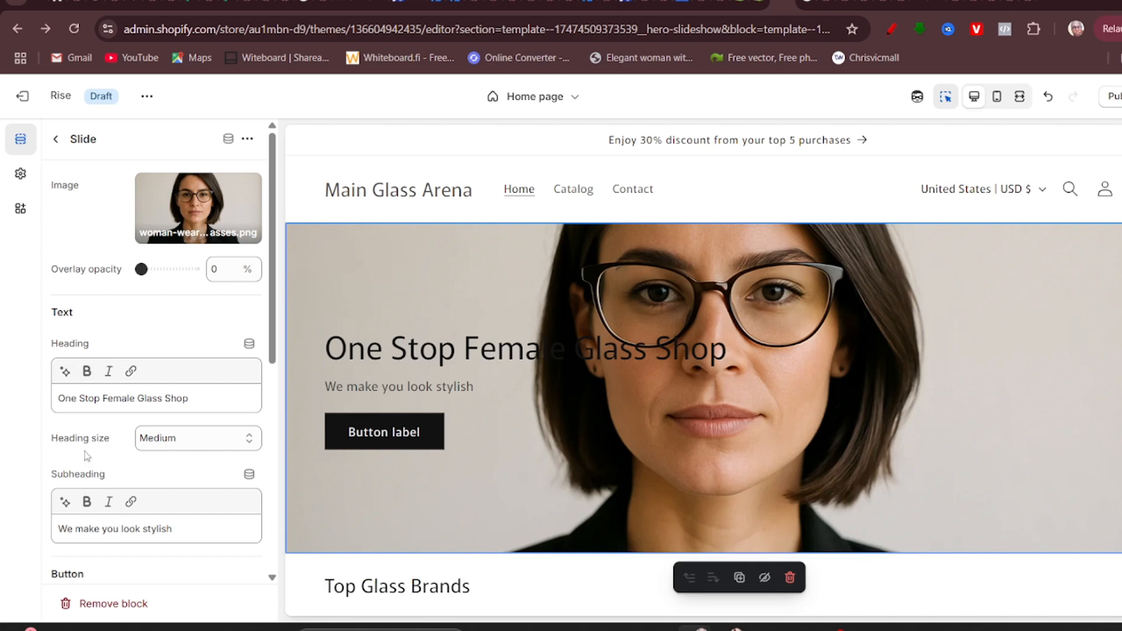
{"action": "scroll", "coordinate": [87, 457], "scroll_direction": "down", "scroll_amount": 6}
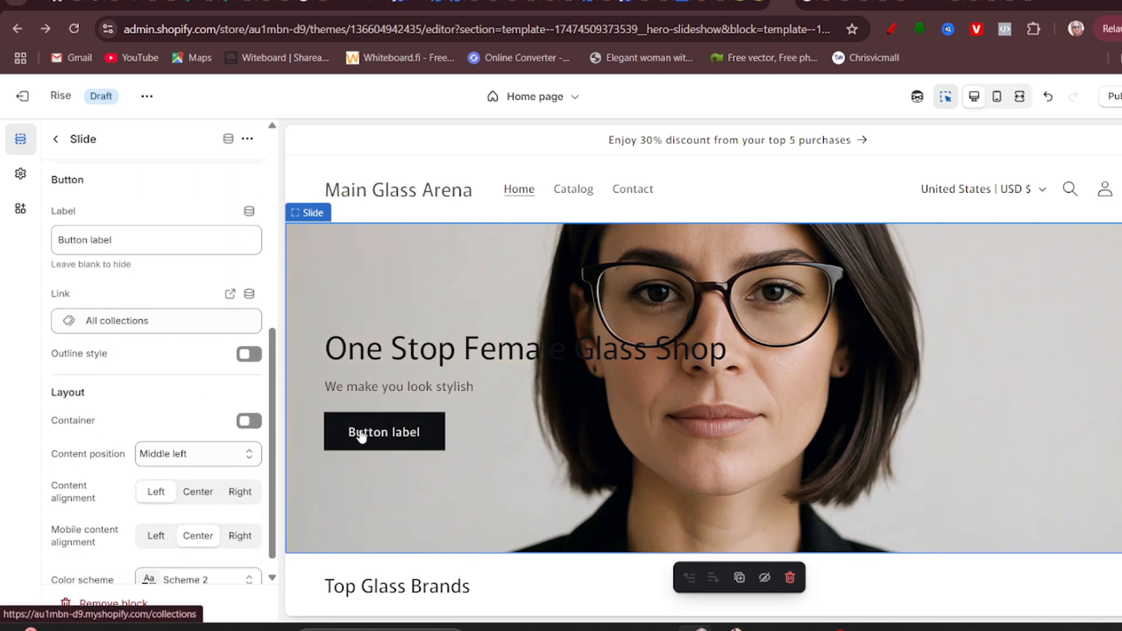
{"action": "scroll", "coordinate": [420, 447], "scroll_direction": "down", "scroll_amount": 4}
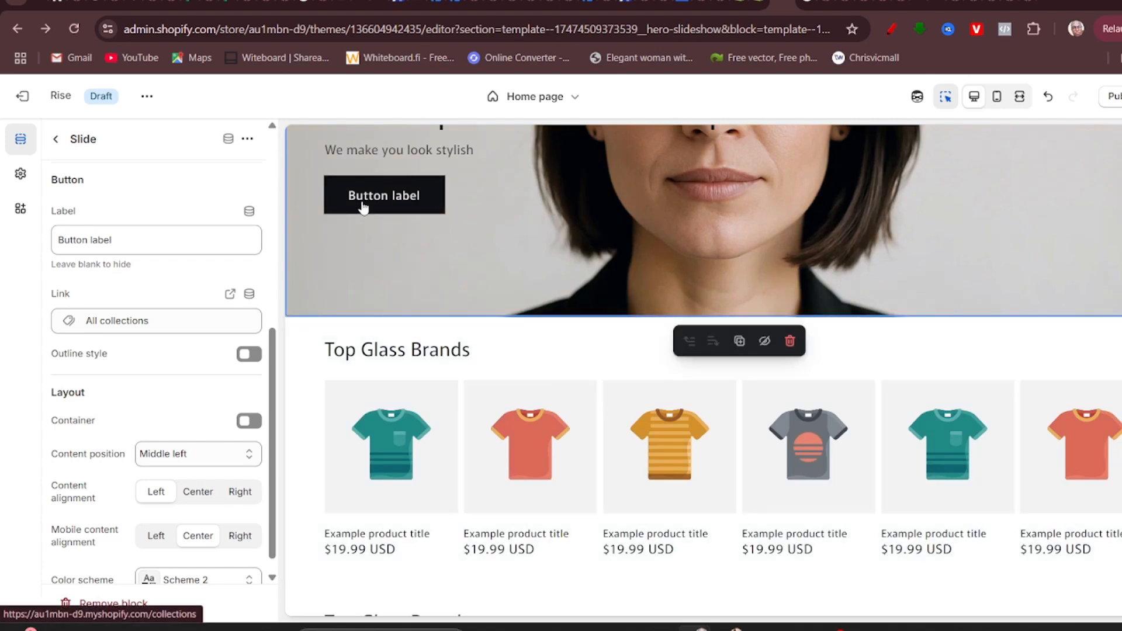
{"action": "scroll", "coordinate": [733, 403], "scroll_direction": "down", "scroll_amount": 3}
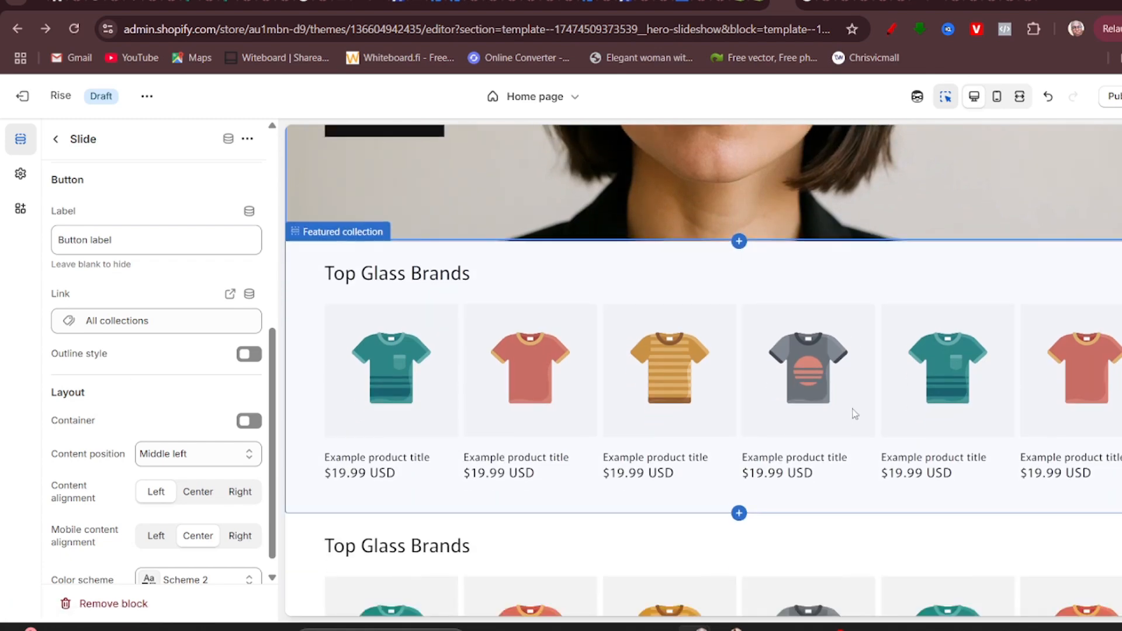
{"action": "scroll", "coordinate": [846, 397], "scroll_direction": "down", "scroll_amount": 16}
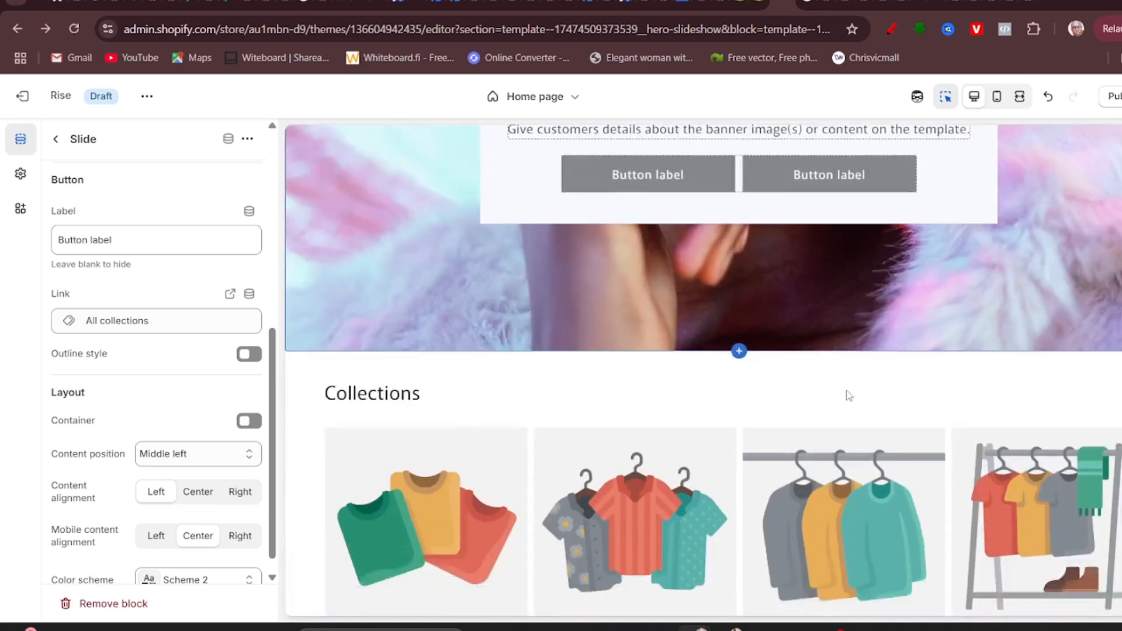
{"action": "scroll", "coordinate": [847, 395], "scroll_direction": "down", "scroll_amount": 6}
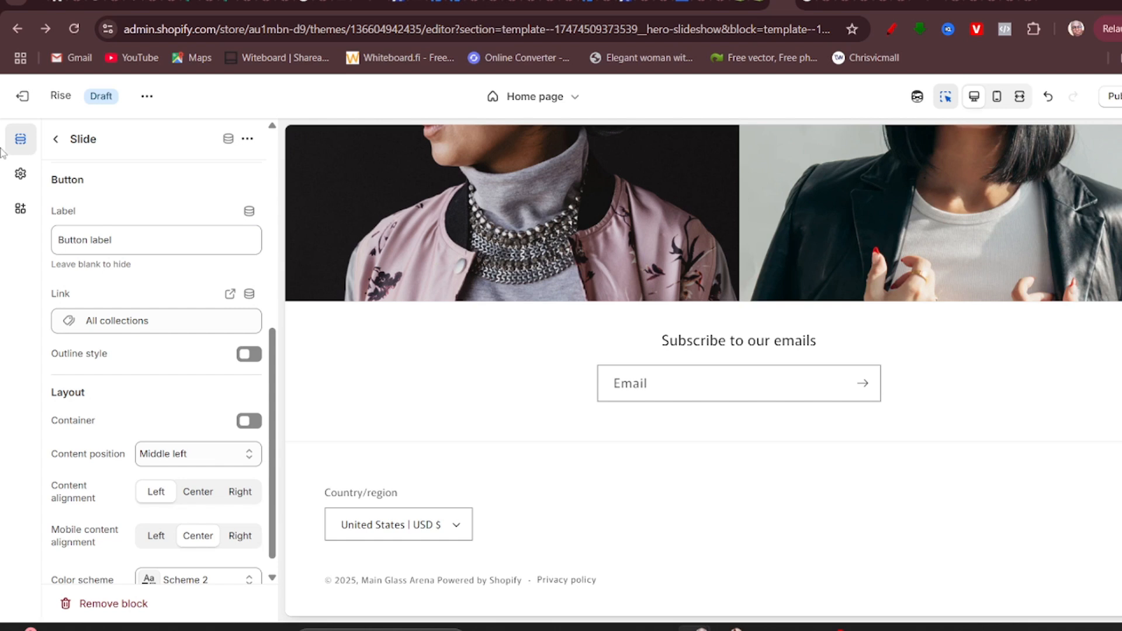
Open the theme's Logo settings and browse the Staff Favorites free images for a logo.
{"action": "left_click", "coordinate": [22, 176]}
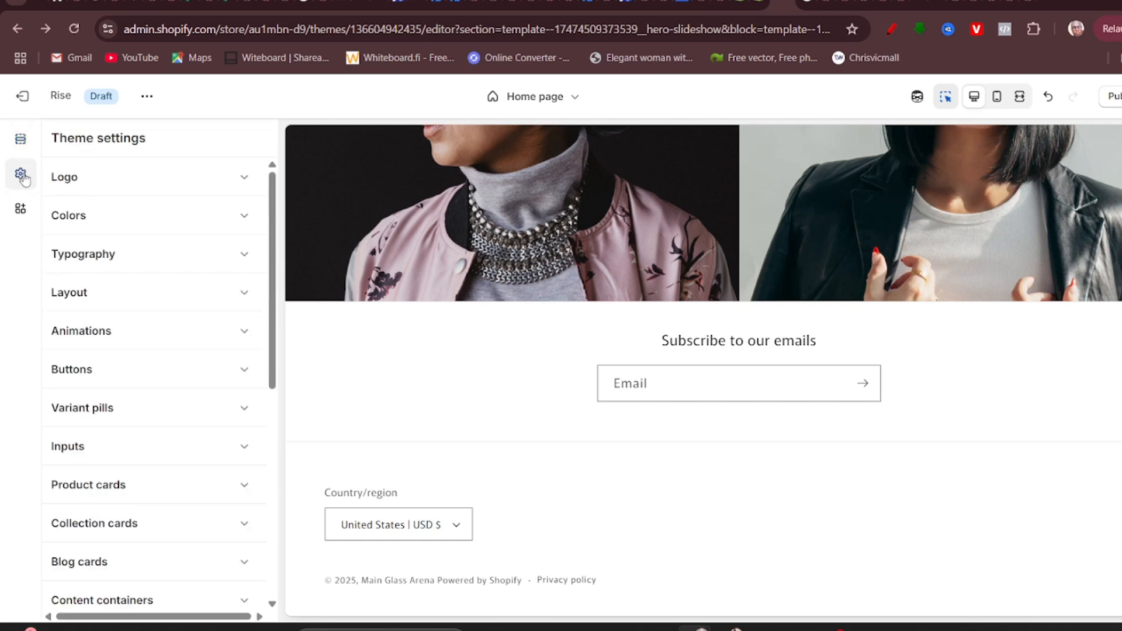
{"action": "left_click", "coordinate": [111, 179]}
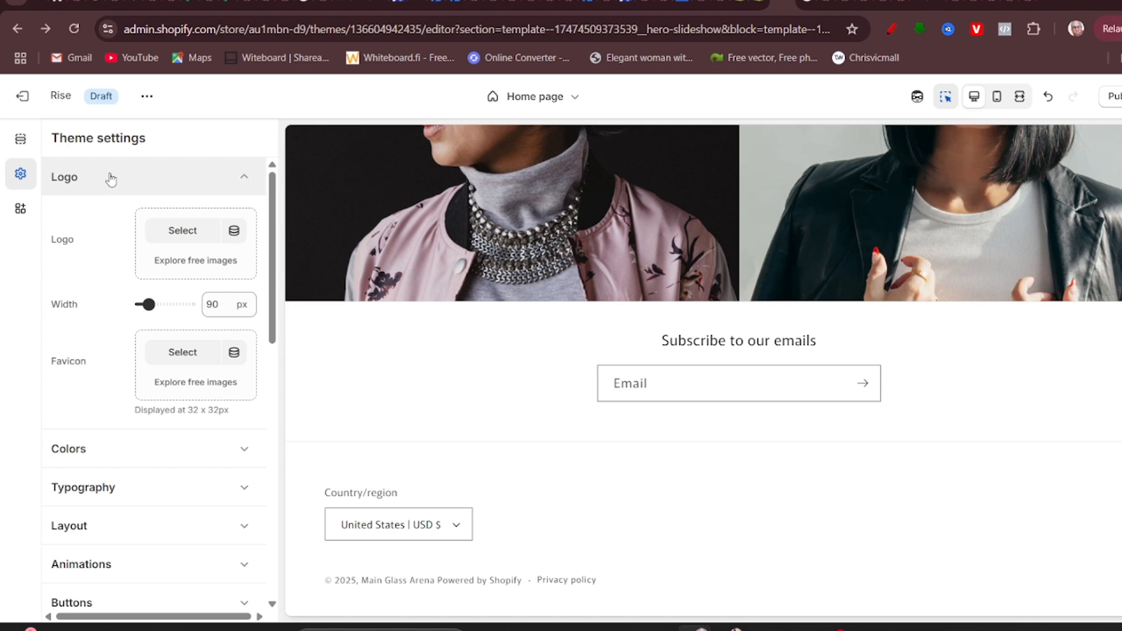
{"action": "left_click", "coordinate": [187, 264]}
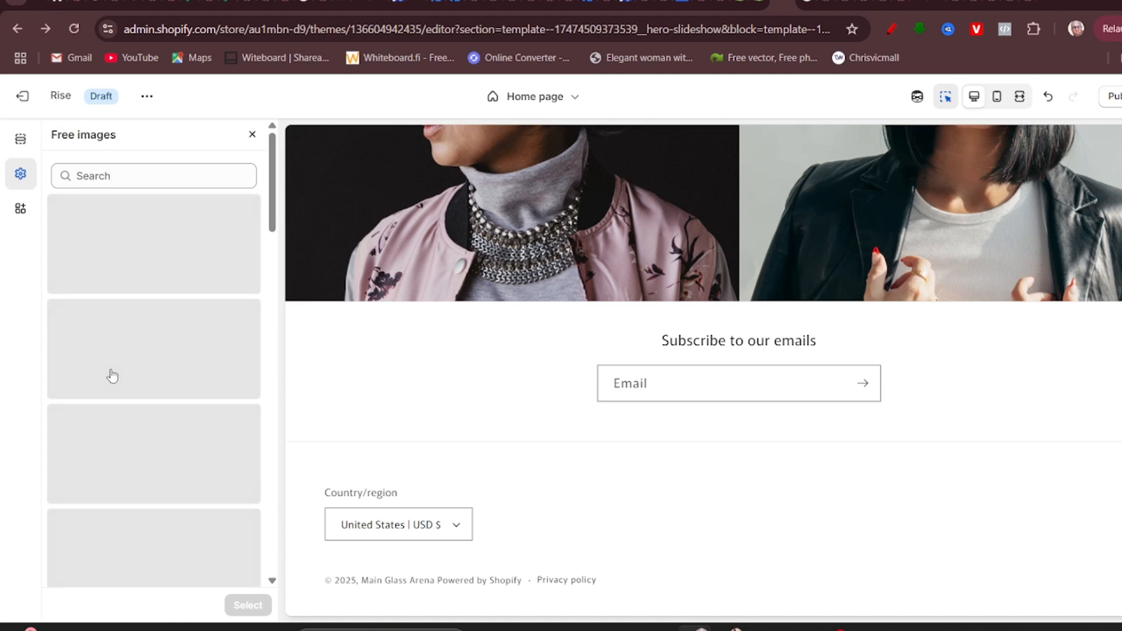
{"action": "left_click", "coordinate": [171, 274]}
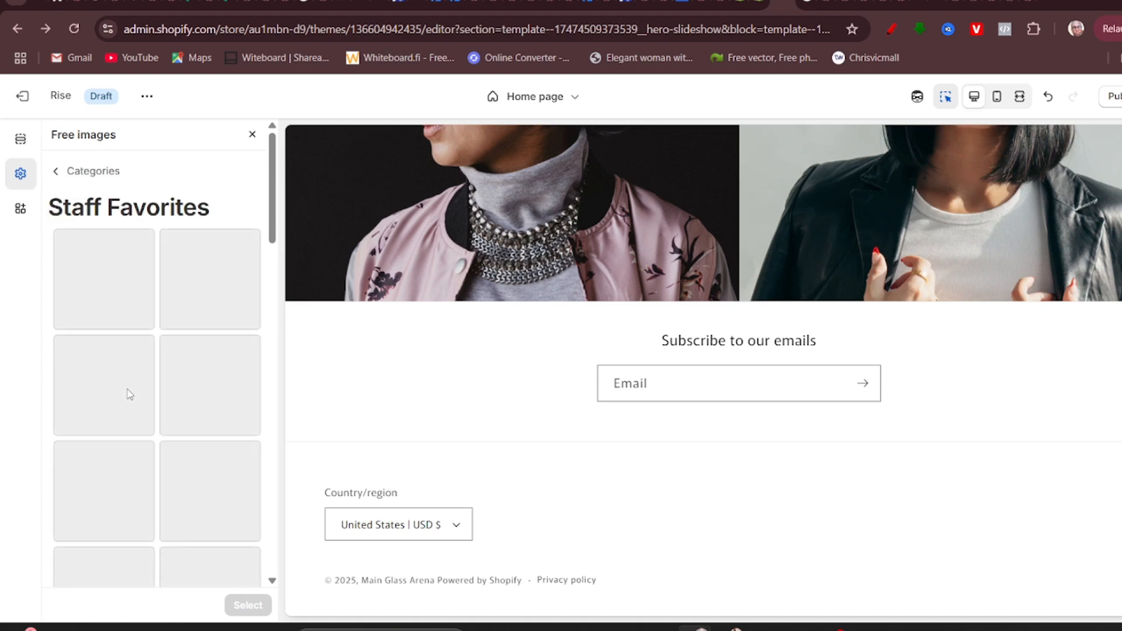
{"action": "scroll", "coordinate": [146, 397], "scroll_direction": "down", "scroll_amount": 1}
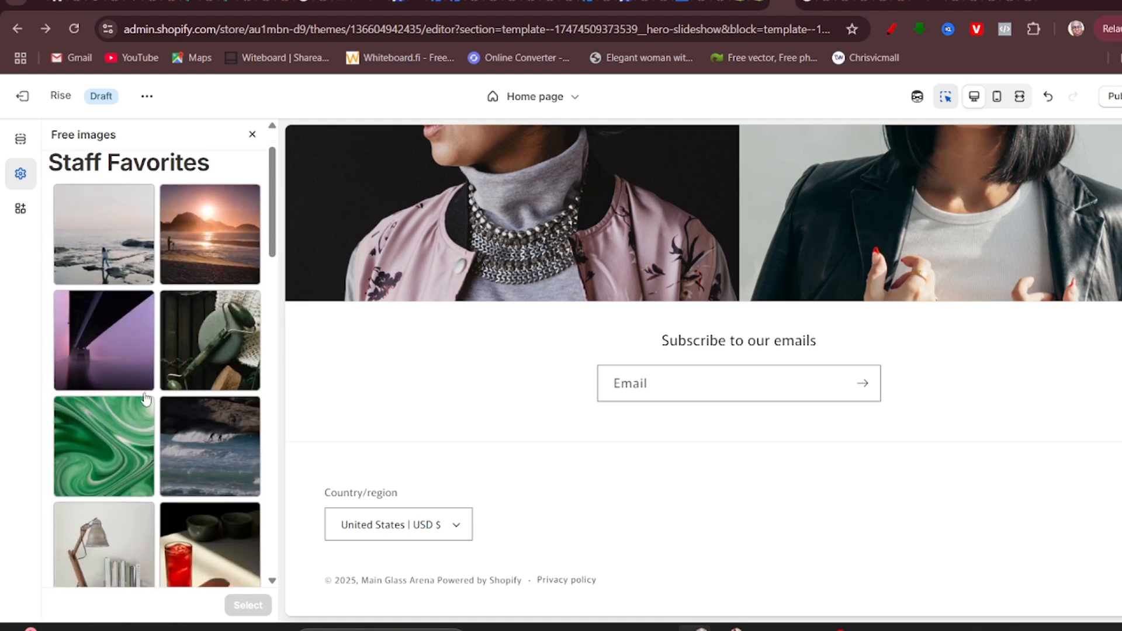
{"action": "scroll", "coordinate": [146, 398], "scroll_direction": "down", "scroll_amount": 3}
{"action": "scroll", "coordinate": [146, 398], "scroll_direction": "down", "scroll_amount": 6}
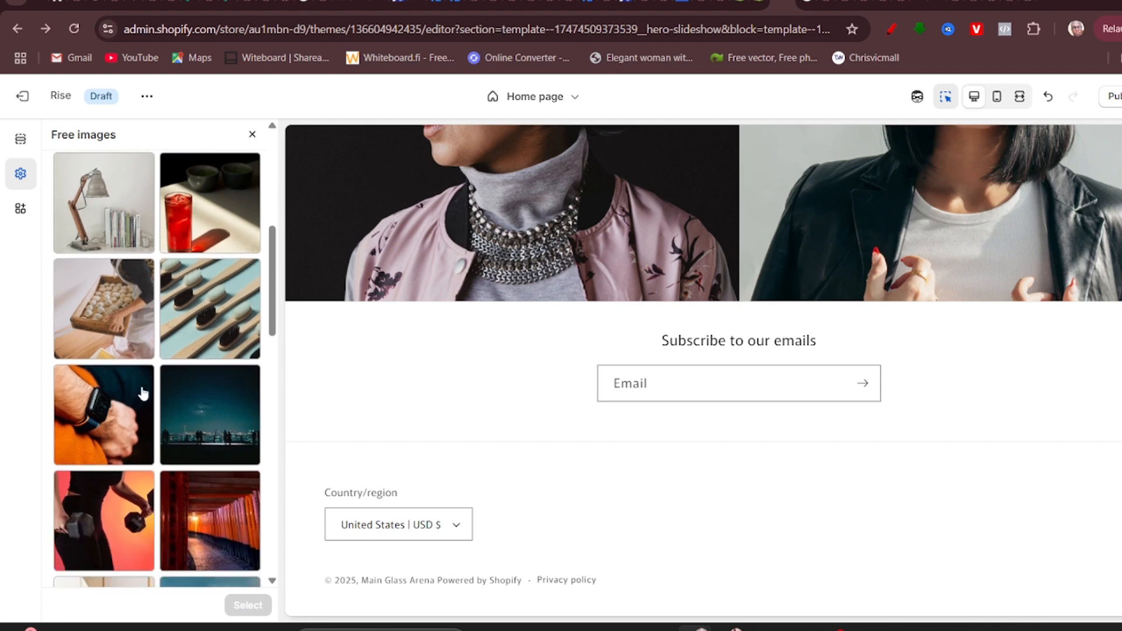
{"action": "scroll", "coordinate": [143, 394], "scroll_direction": "down", "scroll_amount": 2}
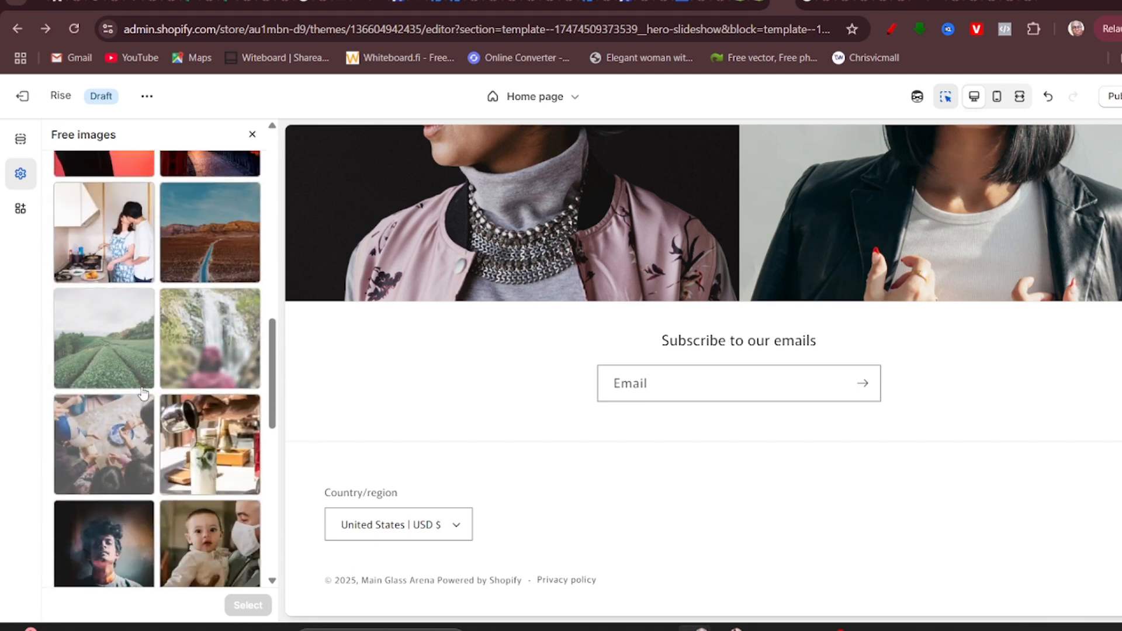
{"action": "scroll", "coordinate": [59, 278], "scroll_direction": "up", "scroll_amount": 8}
{"action": "scroll", "coordinate": [58, 277], "scroll_direction": "up", "scroll_amount": 4}
{"action": "left_click", "coordinate": [52, 172]}
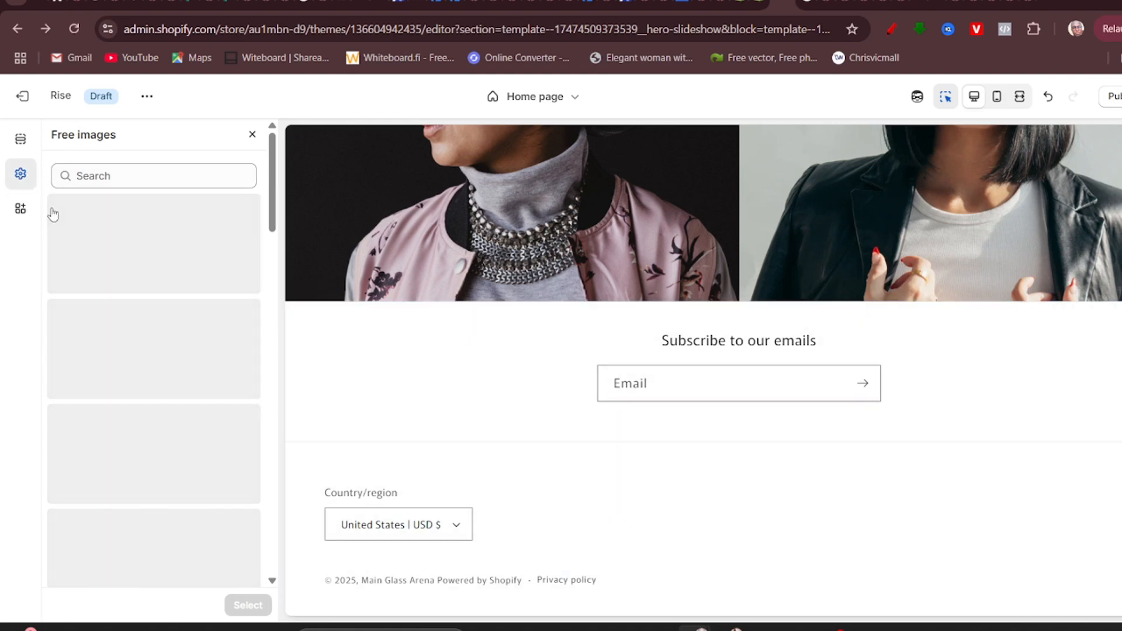
Set the theme logo to the PULLAH PNG from the store's files and check it in the header.
{"action": "left_click", "coordinate": [21, 138]}
{"action": "left_click", "coordinate": [21, 174]}
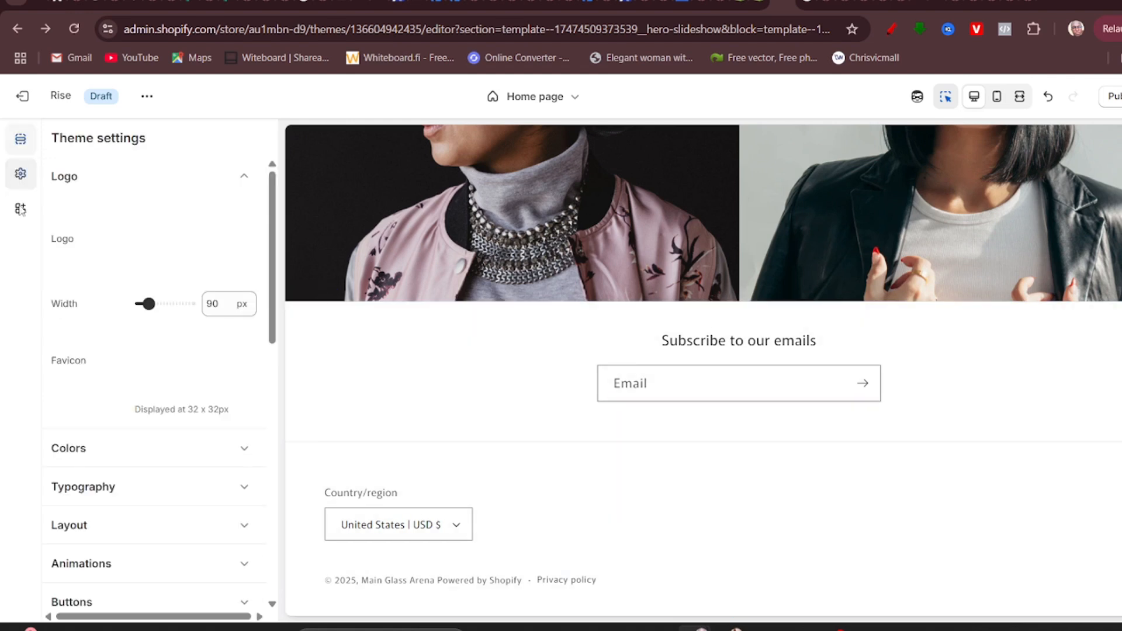
{"action": "left_click", "coordinate": [21, 139]}
{"action": "left_click", "coordinate": [21, 173]}
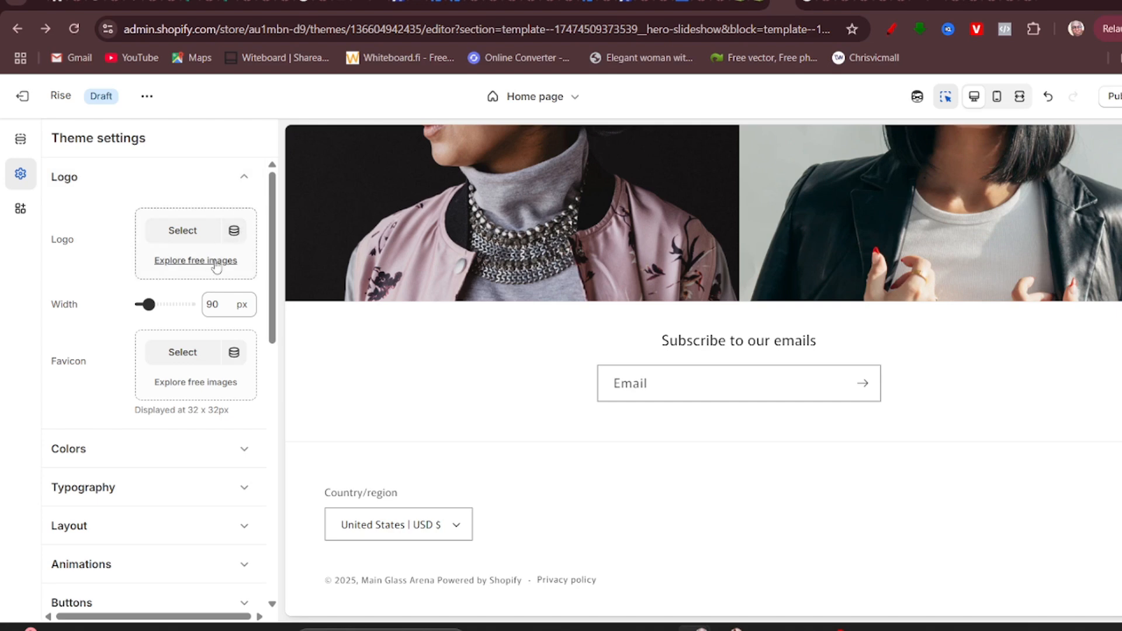
{"action": "left_click", "coordinate": [174, 236]}
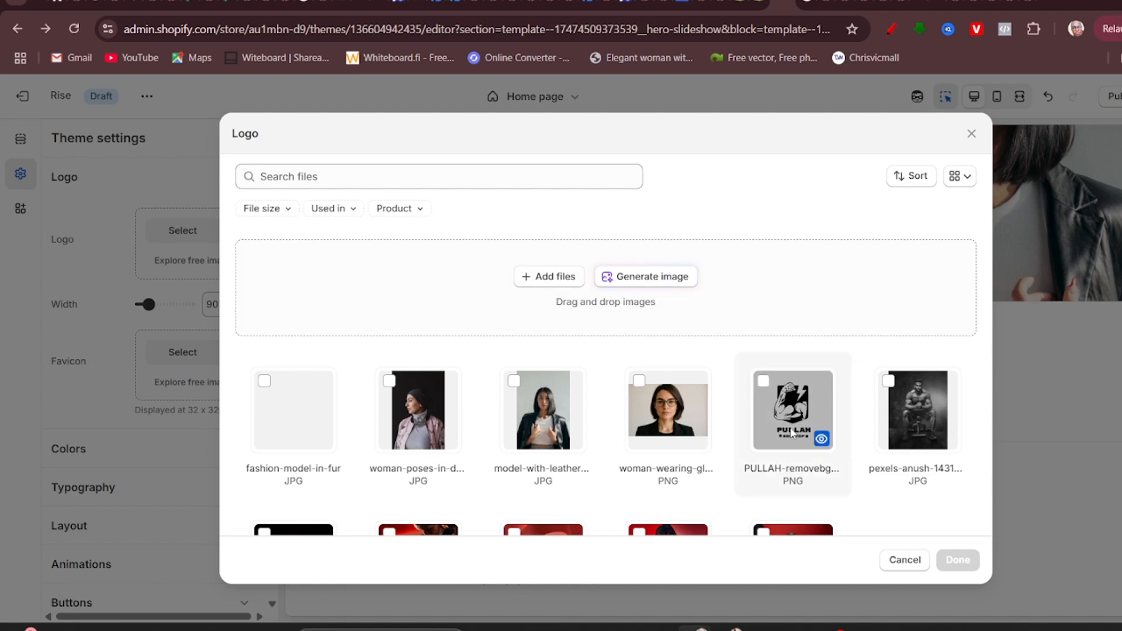
{"action": "left_click", "coordinate": [792, 433]}
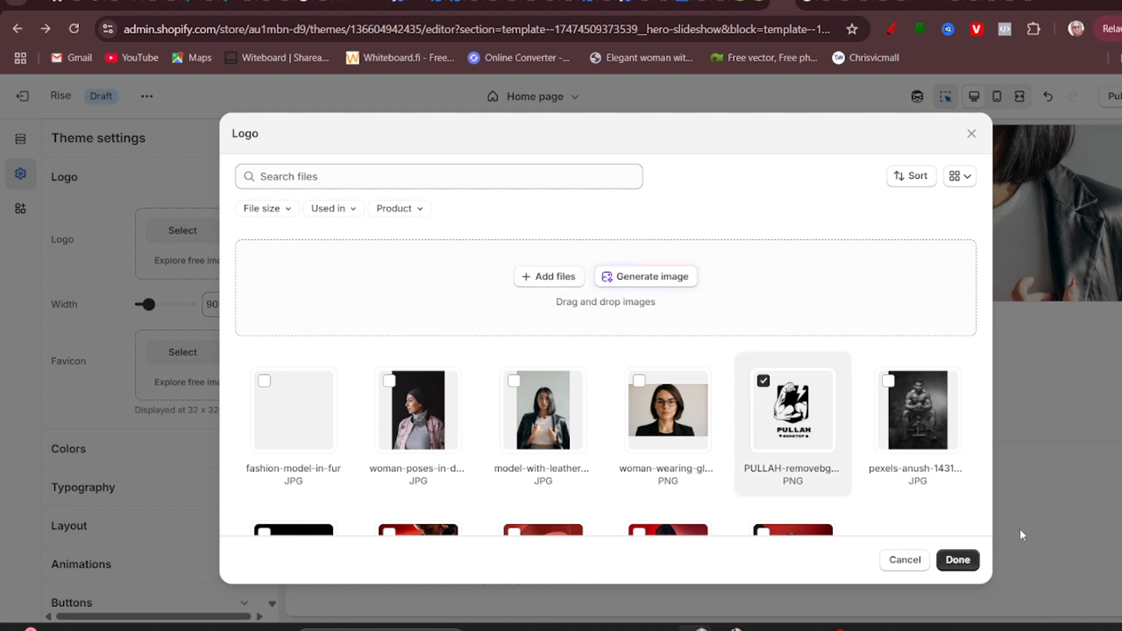
{"action": "left_click", "coordinate": [960, 560]}
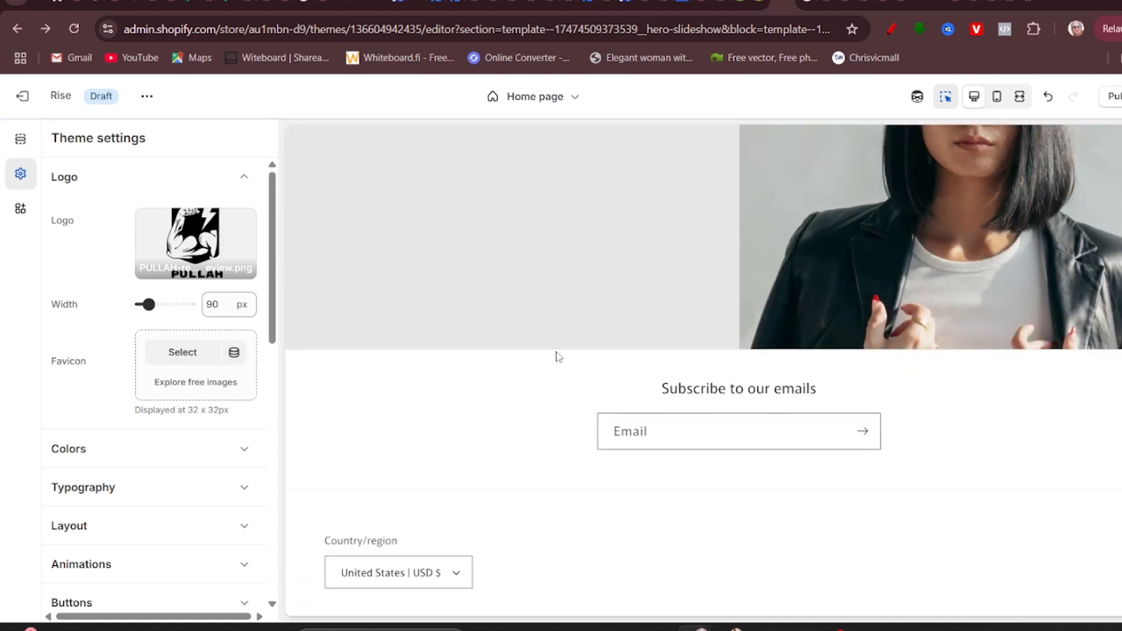
{"action": "scroll", "coordinate": [556, 353], "scroll_direction": "up", "scroll_amount": 7}
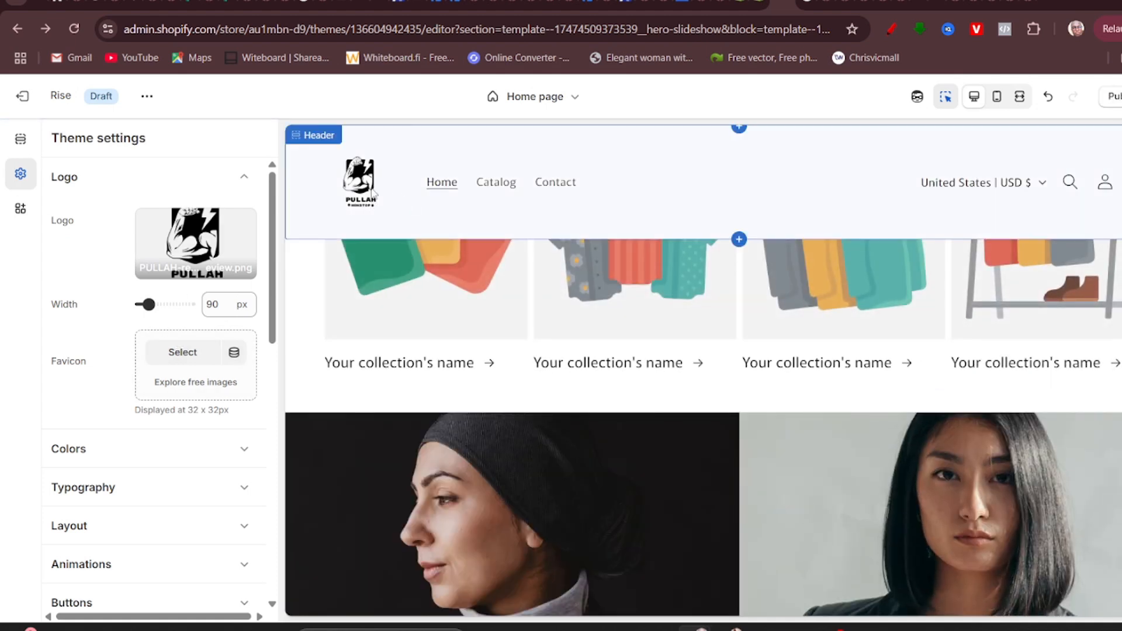
{"action": "scroll", "coordinate": [566, 393], "scroll_direction": "up", "scroll_amount": 10}
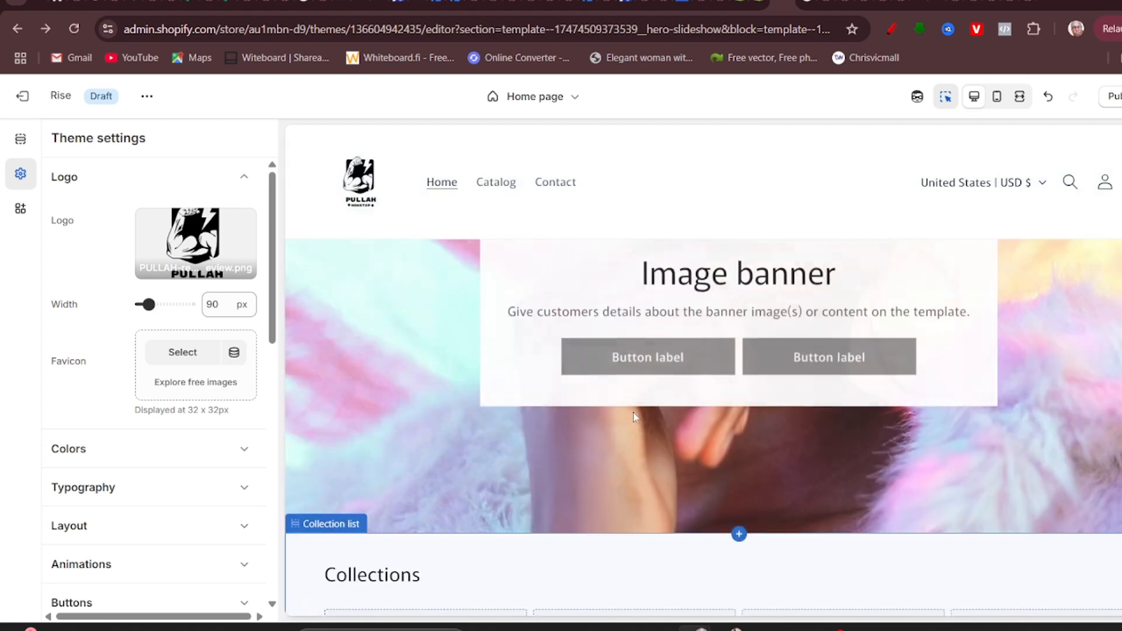
Set the theme logo's width to 60 px and check its size in the header.
{"action": "scroll", "coordinate": [636, 416], "scroll_direction": "up", "scroll_amount": 8}
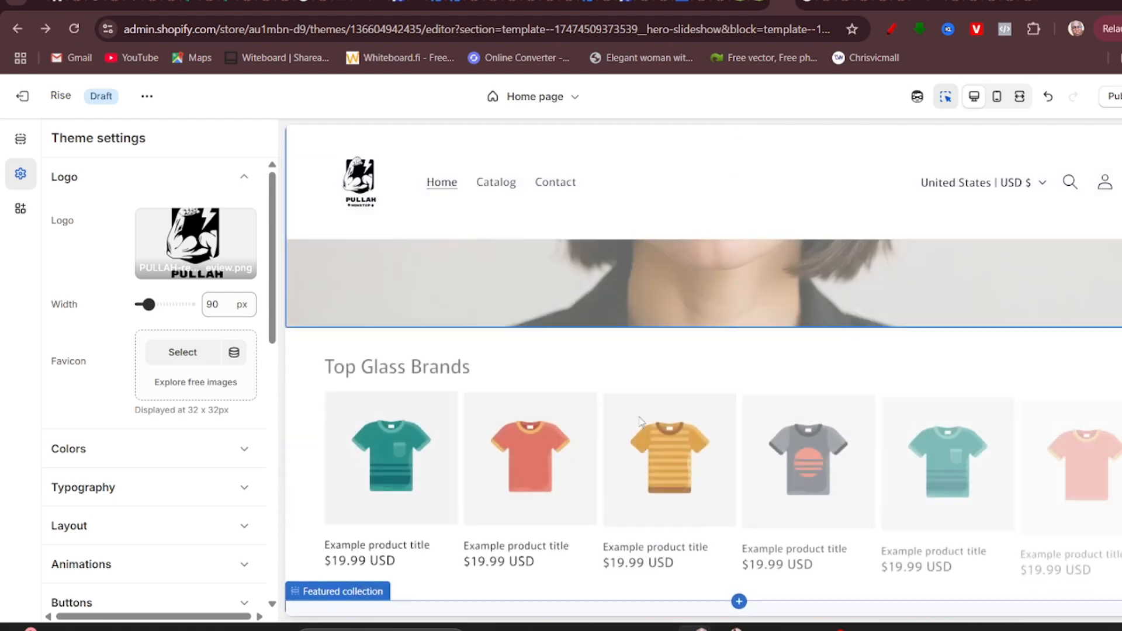
{"action": "scroll", "coordinate": [584, 396], "scroll_direction": "down", "scroll_amount": 3}
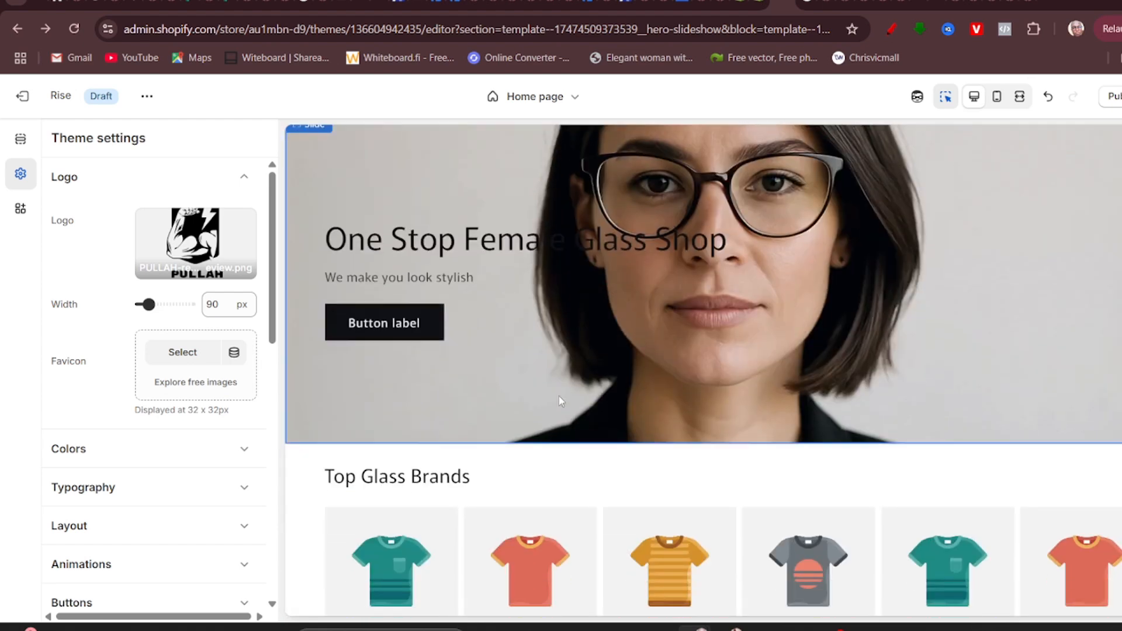
{"action": "scroll", "coordinate": [578, 278], "scroll_direction": "up", "scroll_amount": 3}
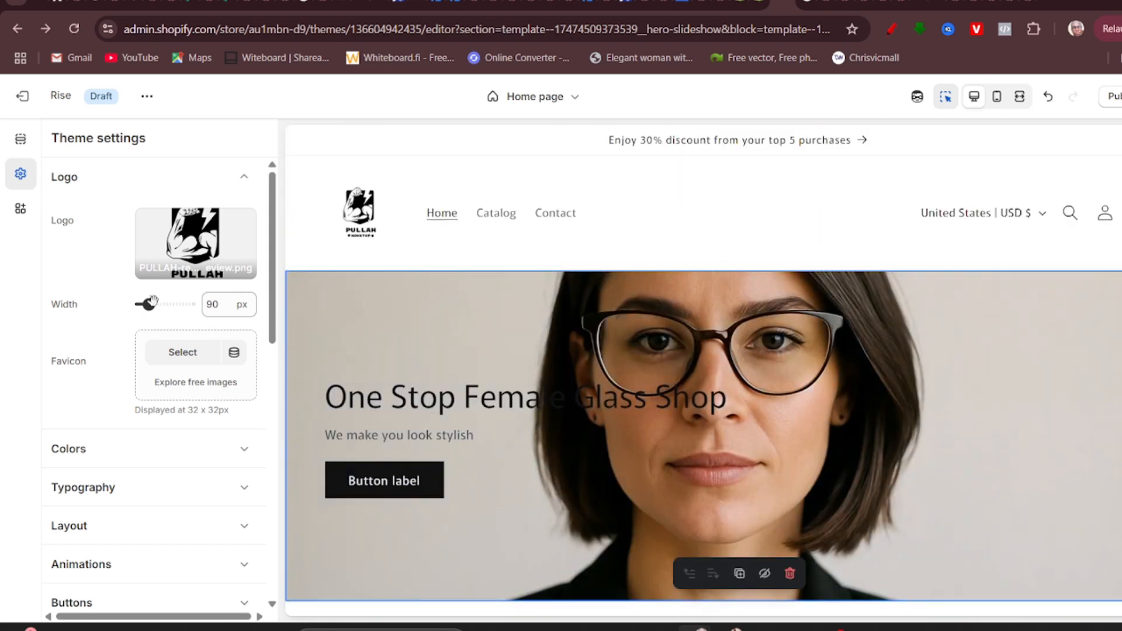
{"action": "left_click_drag", "start_coordinate": [150, 304], "coordinate": [144, 303]}
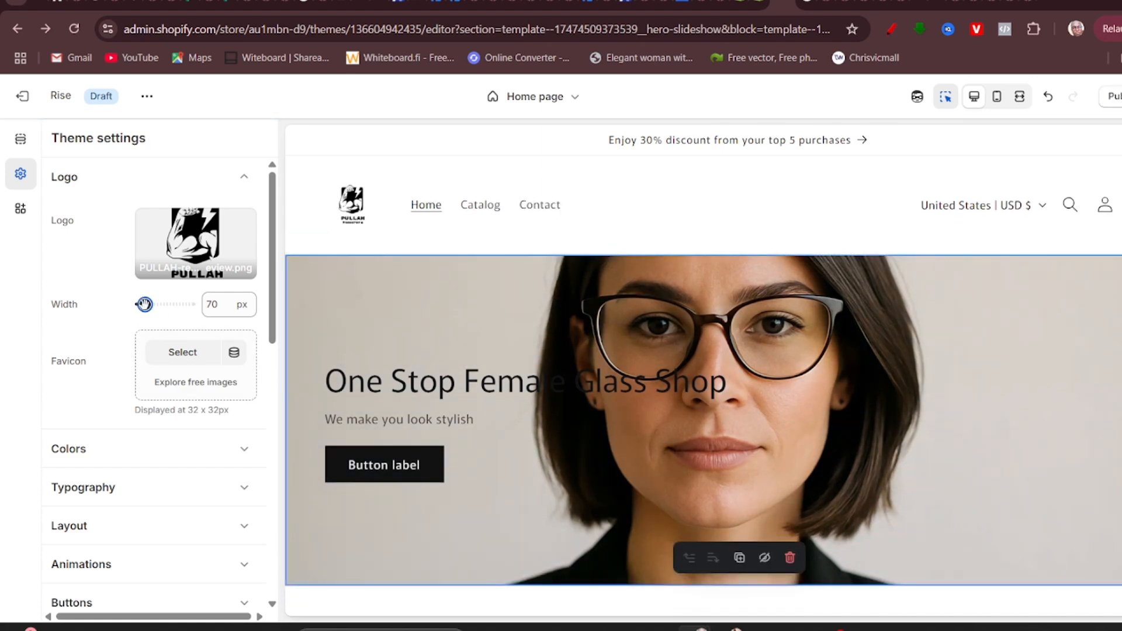
{"action": "left_click_drag", "start_coordinate": [144, 304], "coordinate": [143, 303]}
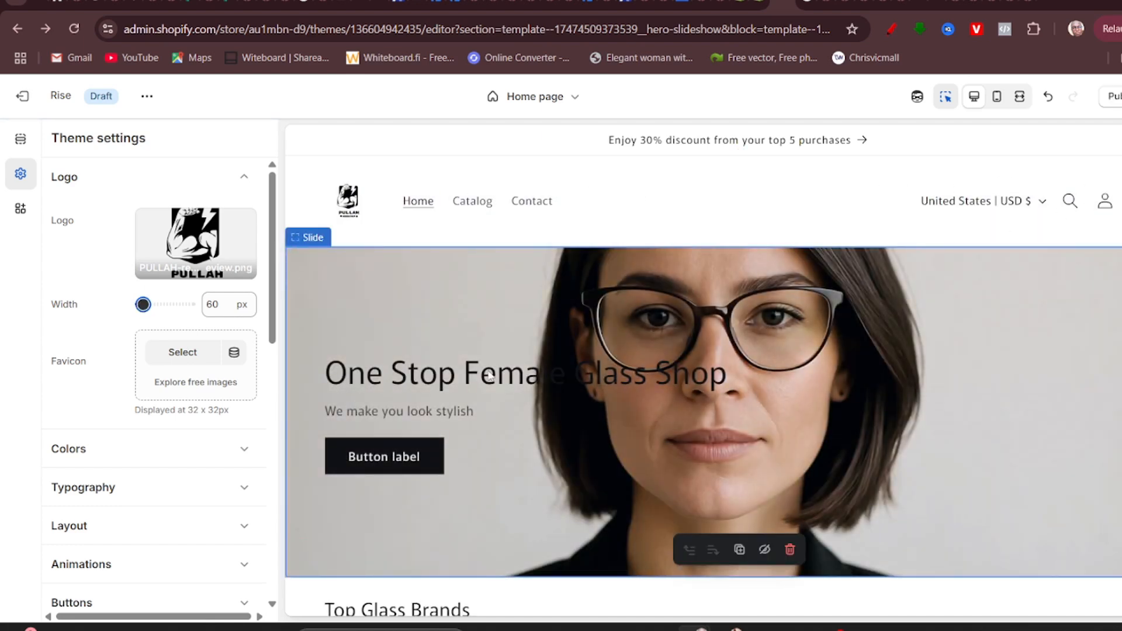
Look through the list of store page templates and review the home page sections down to the footer.
{"action": "left_click", "coordinate": [528, 100]}
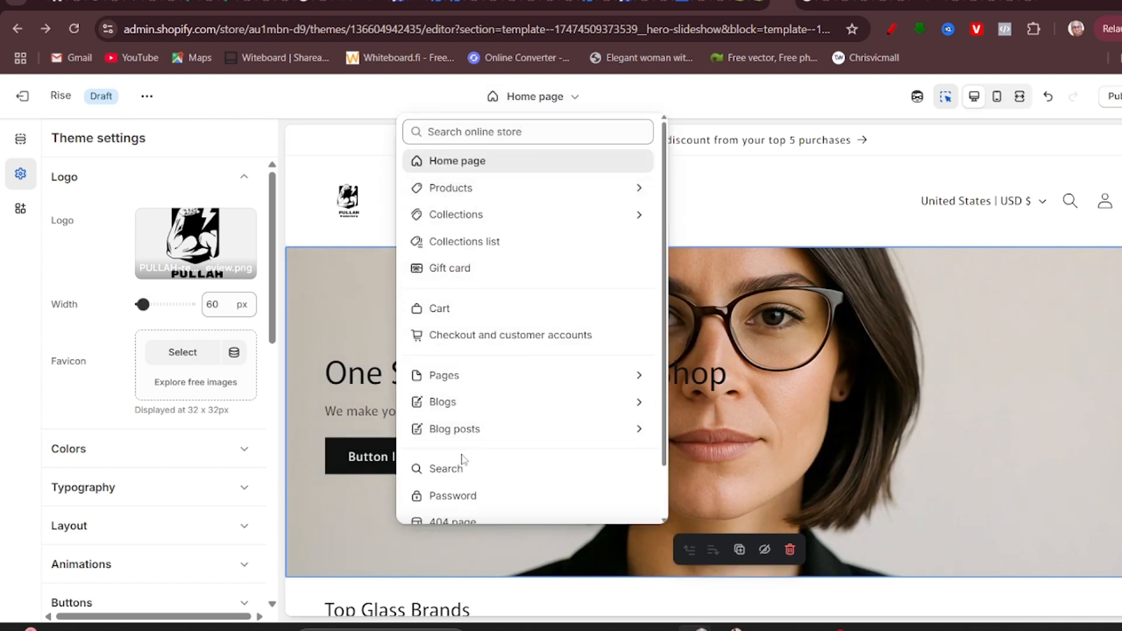
{"action": "left_click", "coordinate": [359, 159]}
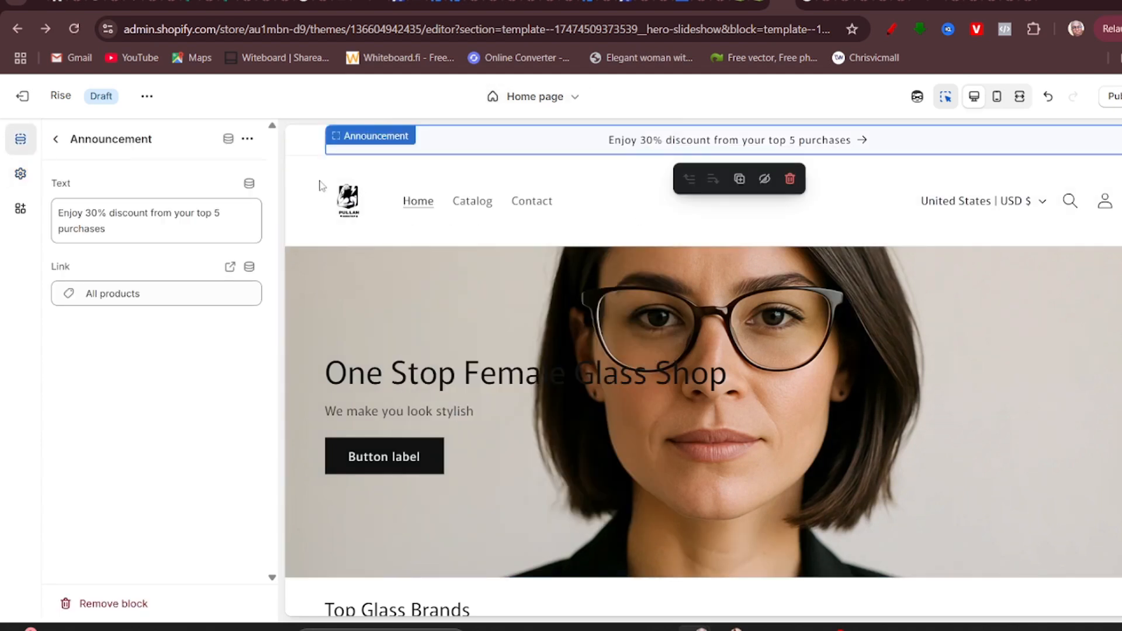
{"action": "scroll", "coordinate": [685, 382], "scroll_direction": "down", "scroll_amount": 15}
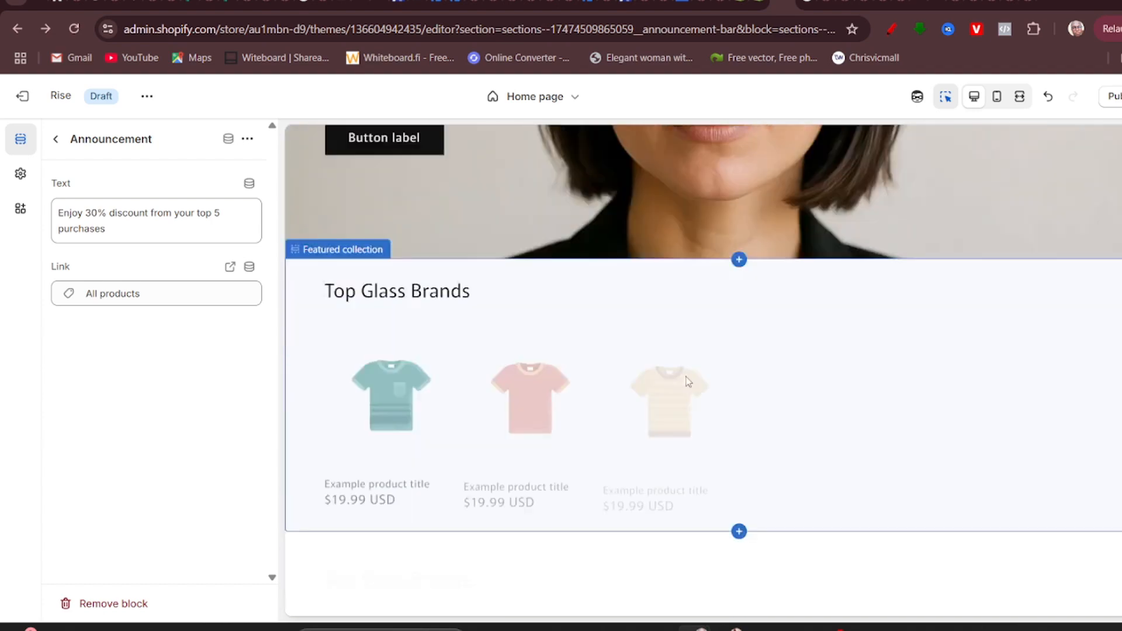
{"action": "scroll", "coordinate": [687, 381], "scroll_direction": "down", "scroll_amount": 5}
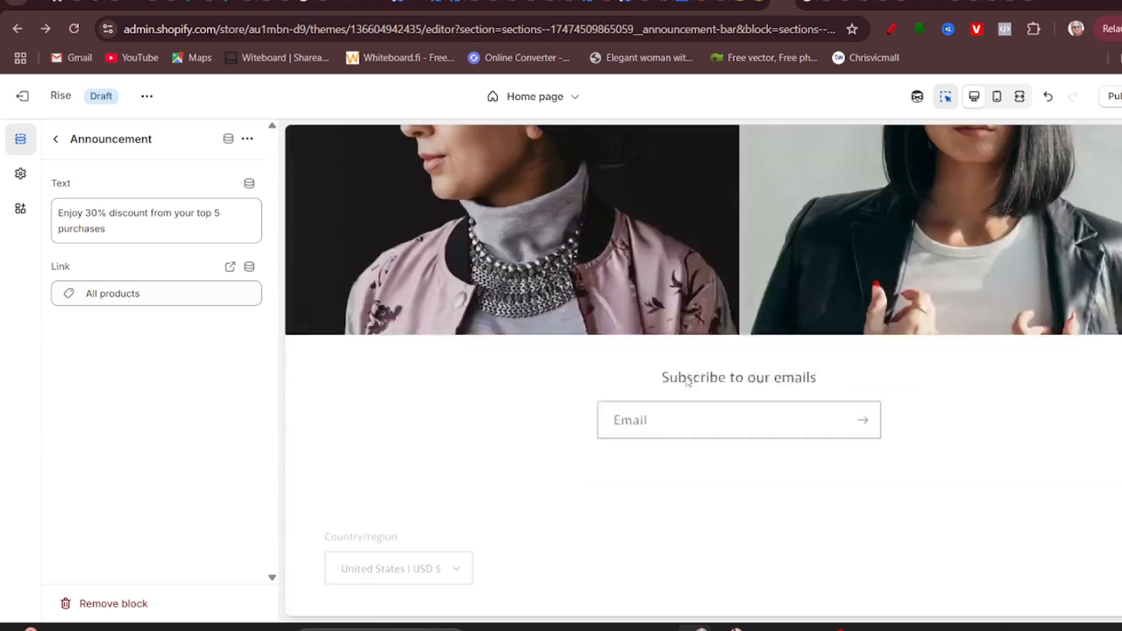
{"action": "scroll", "coordinate": [688, 382], "scroll_direction": "up", "scroll_amount": 20}
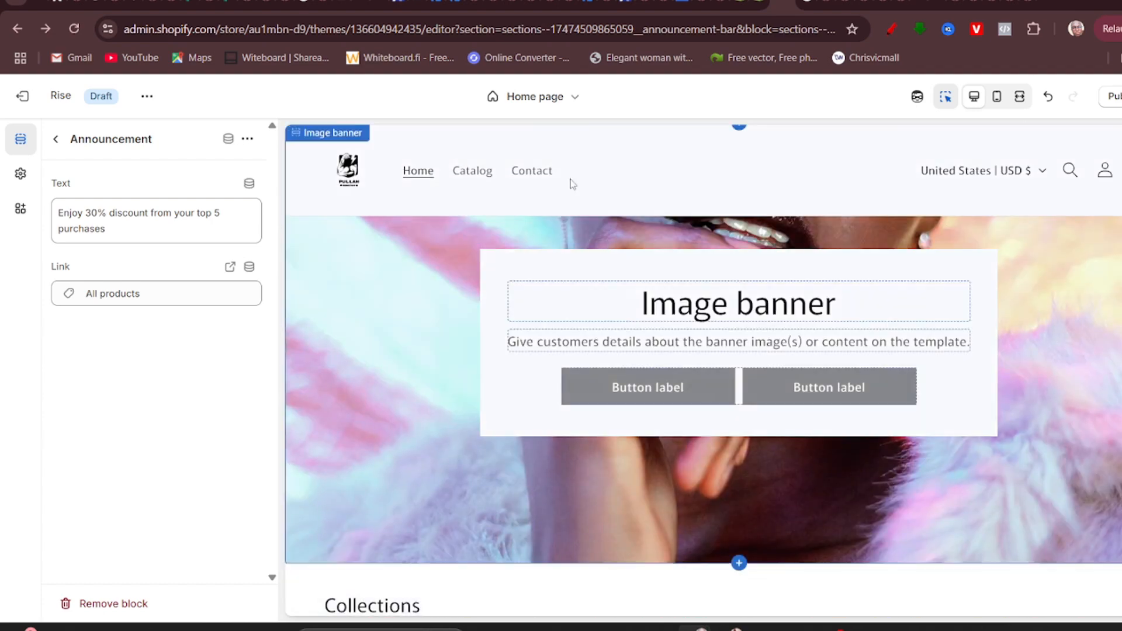
Check the templates available under Products and review the home page from the collection list to the announcement bar.
{"action": "left_click", "coordinate": [528, 96]}
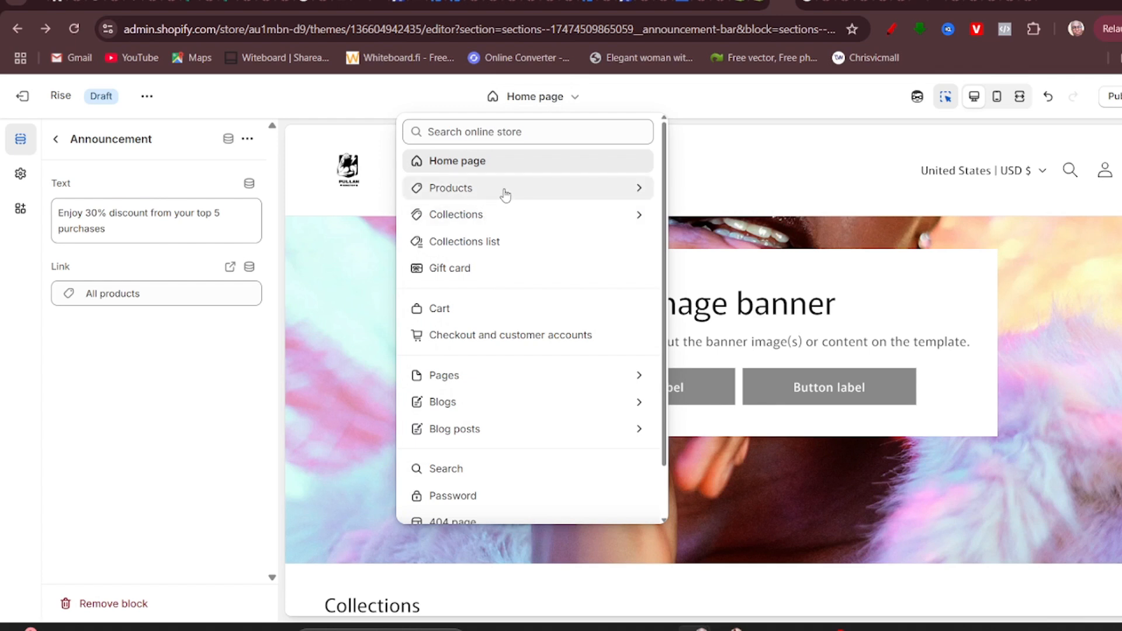
{"action": "left_click", "coordinate": [482, 187]}
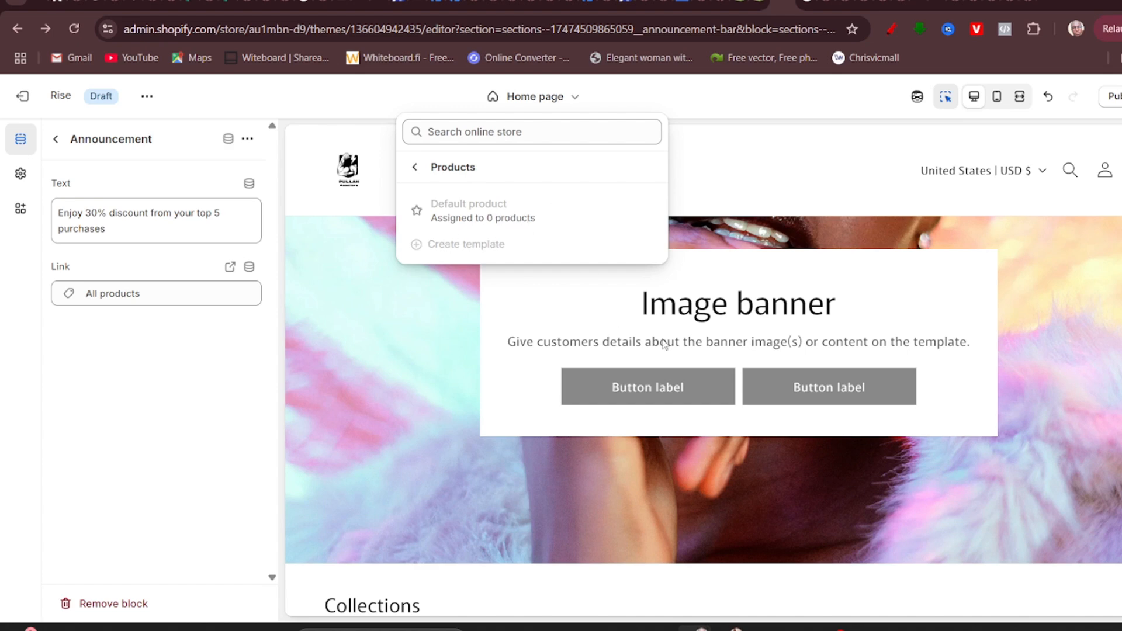
{"action": "scroll", "coordinate": [664, 345], "scroll_direction": "down", "scroll_amount": 5}
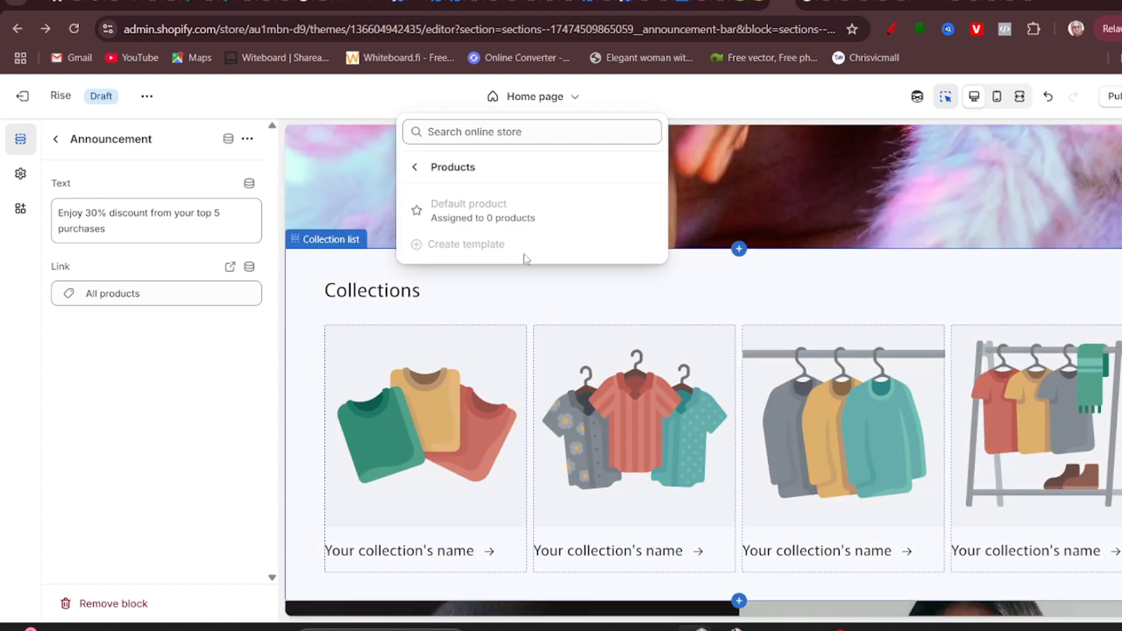
{"action": "left_click", "coordinate": [337, 106]}
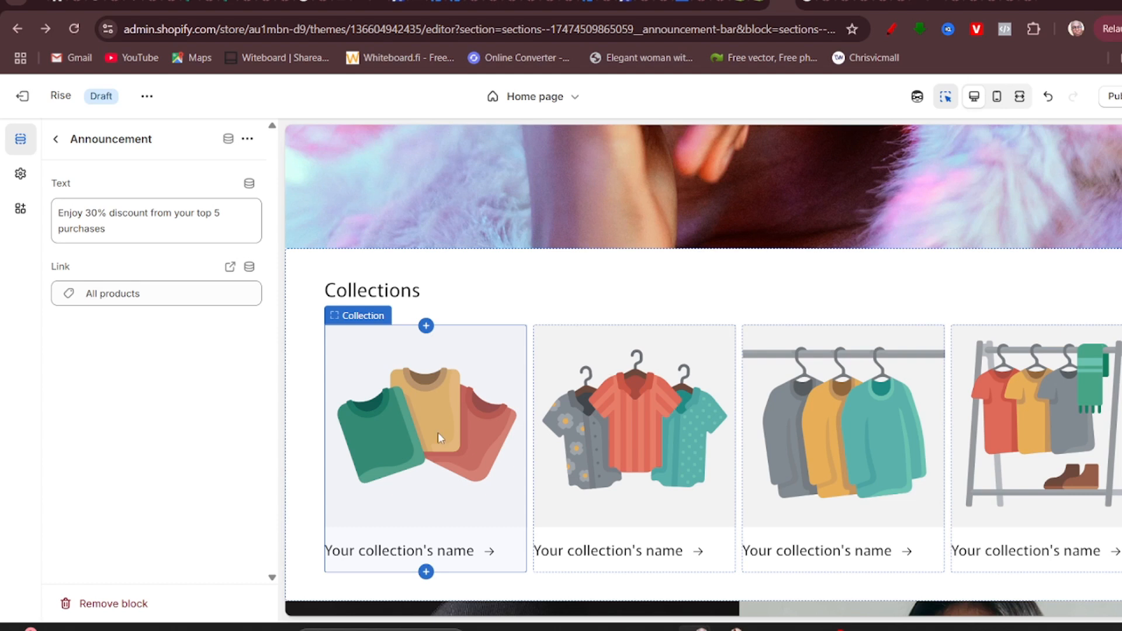
{"action": "mouse_move", "coordinate": [724, 628]}
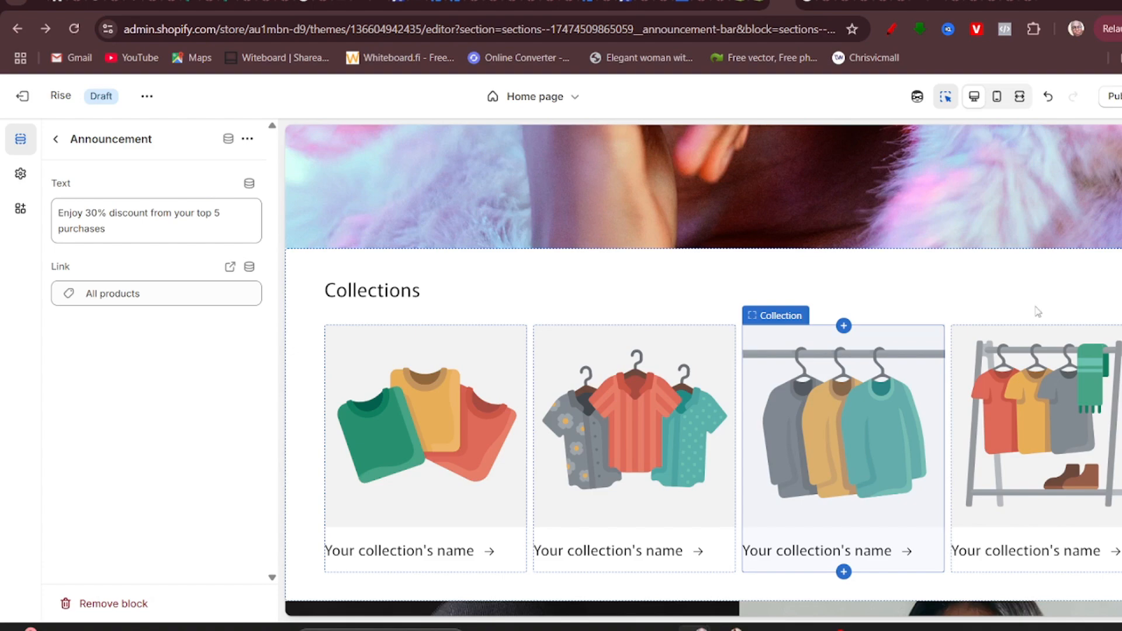
{"action": "scroll", "coordinate": [847, 383], "scroll_direction": "down", "scroll_amount": 10}
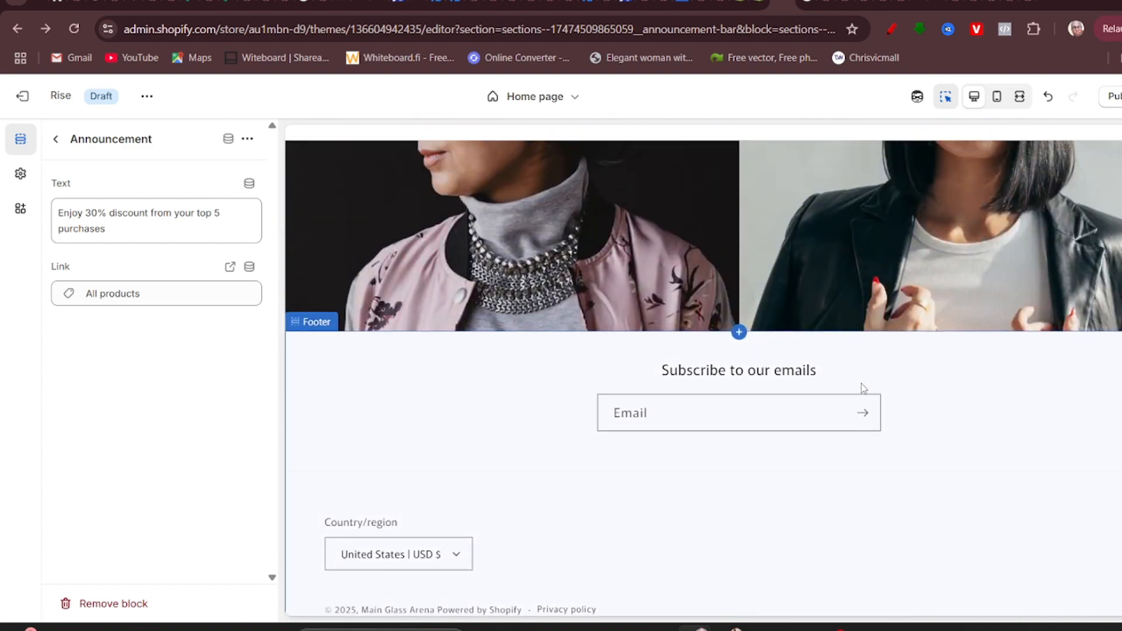
{"action": "scroll", "coordinate": [863, 386], "scroll_direction": "up", "scroll_amount": 15}
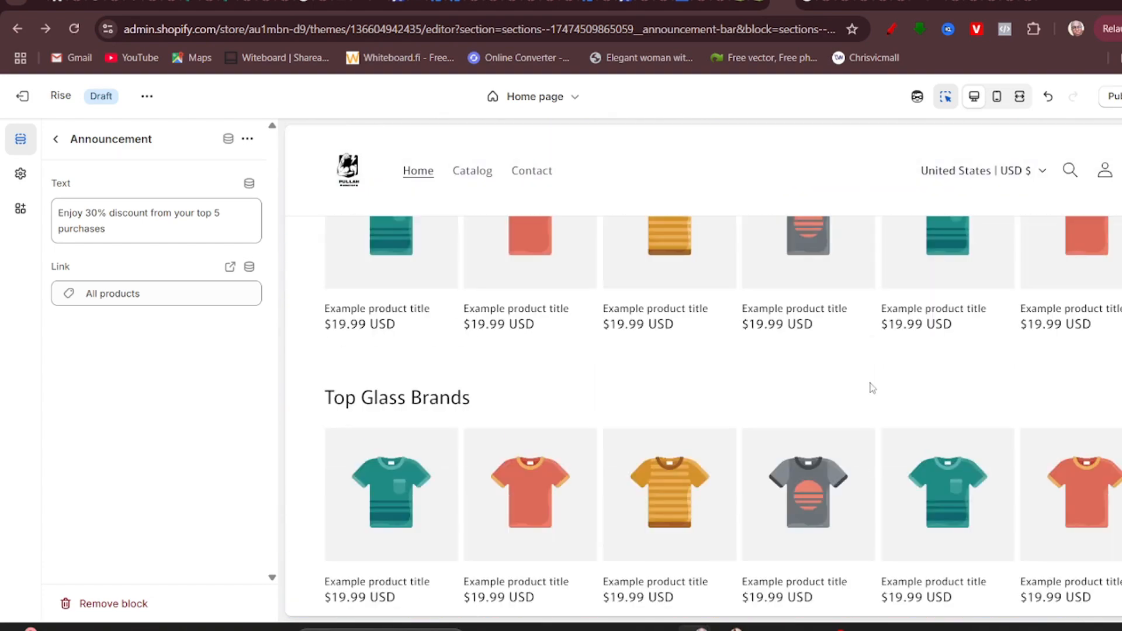
{"action": "scroll", "coordinate": [872, 388], "scroll_direction": "up", "scroll_amount": 8}
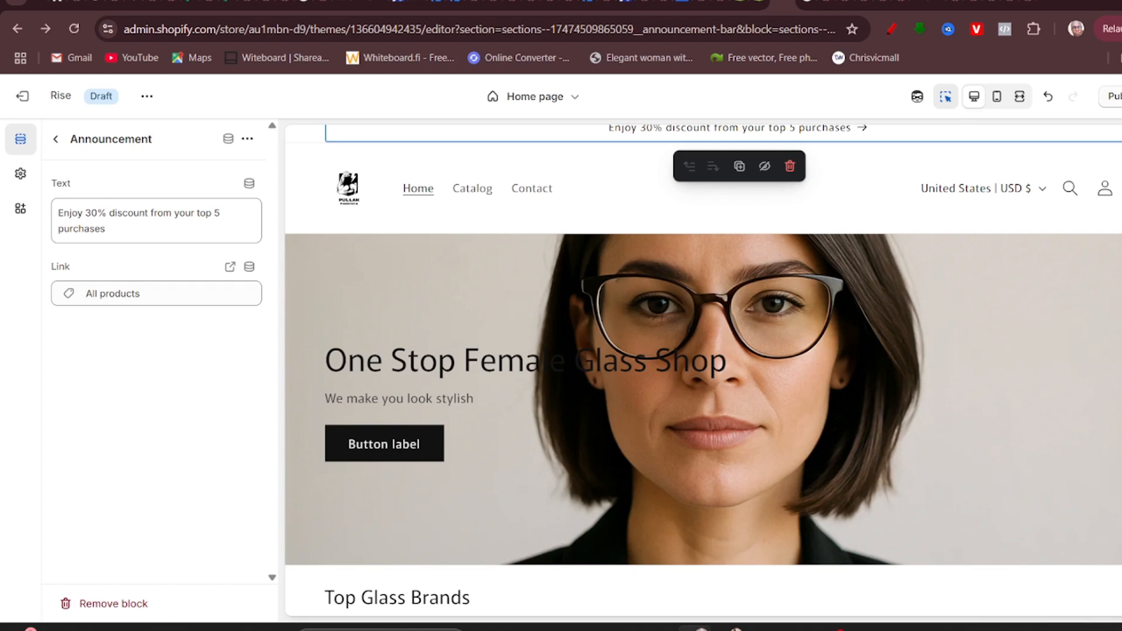
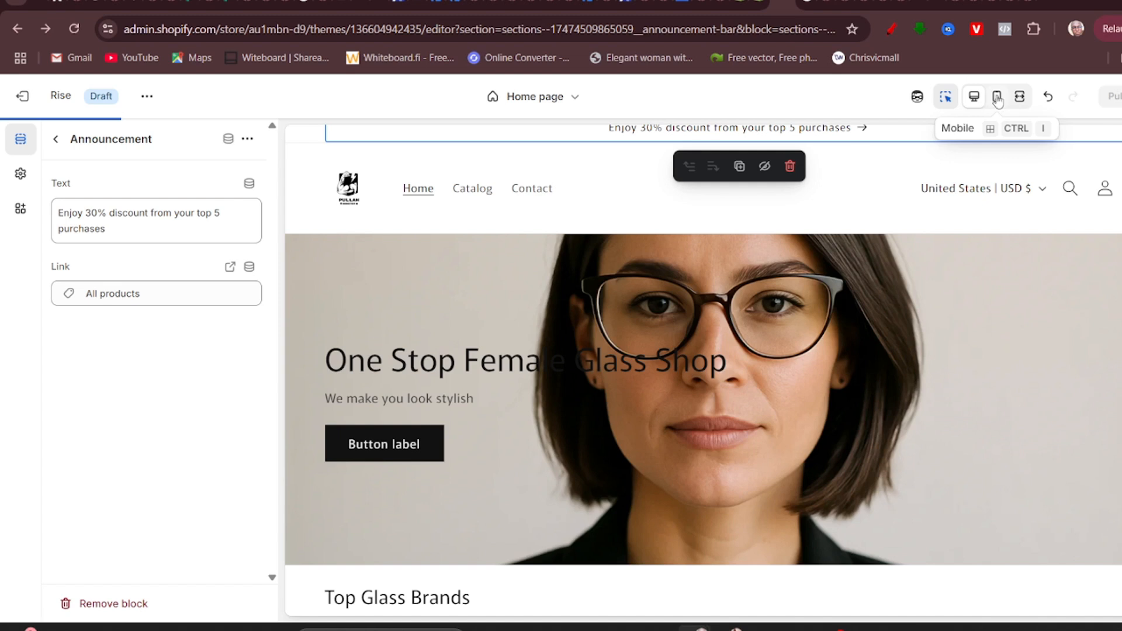
Preview the whole home page in the mobile layout and return to the desktop layout.
{"action": "left_click", "coordinate": [996, 99]}
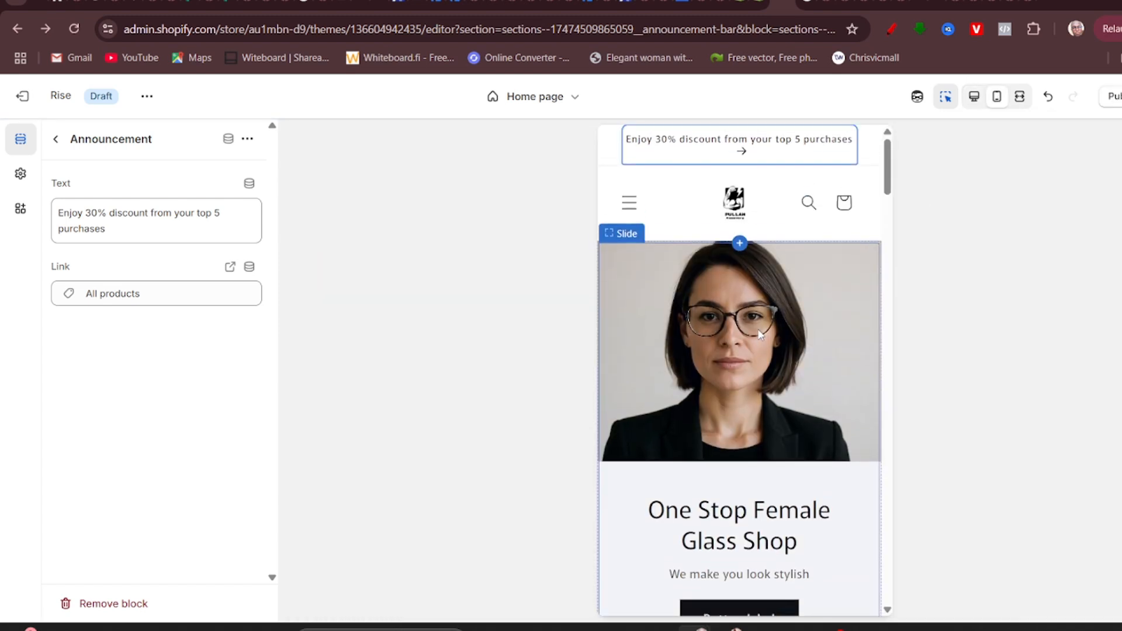
{"action": "scroll", "coordinate": [760, 333], "scroll_direction": "down", "scroll_amount": 4}
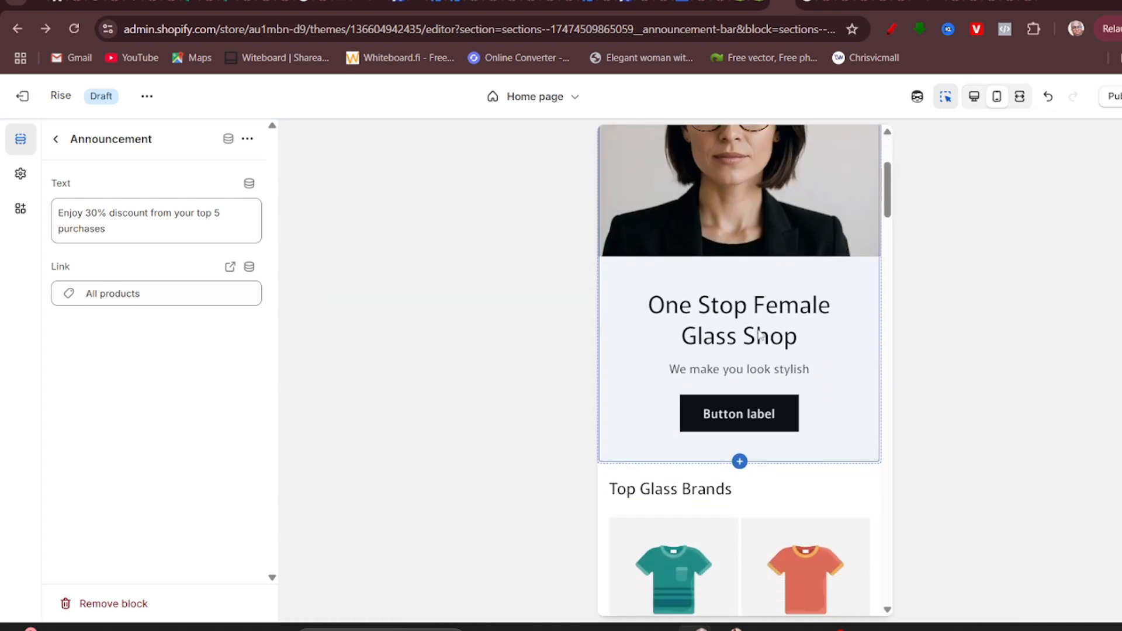
{"action": "scroll", "coordinate": [760, 335], "scroll_direction": "down", "scroll_amount": 10}
{"action": "scroll", "coordinate": [761, 325], "scroll_direction": "up", "scroll_amount": 2}
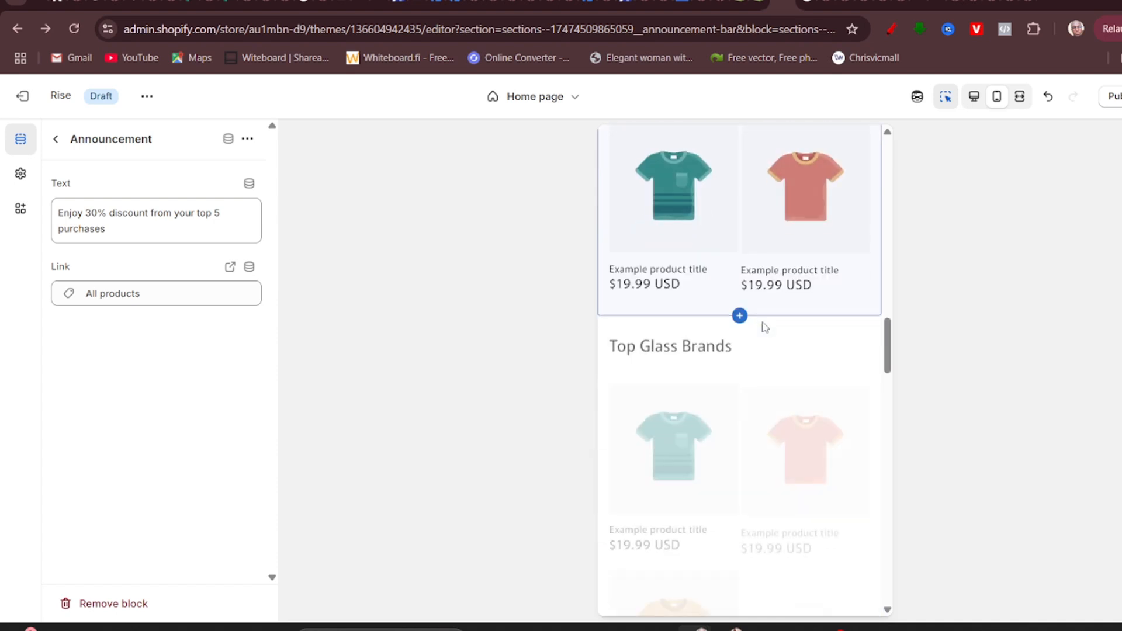
{"action": "scroll", "coordinate": [764, 326], "scroll_direction": "down", "scroll_amount": 10}
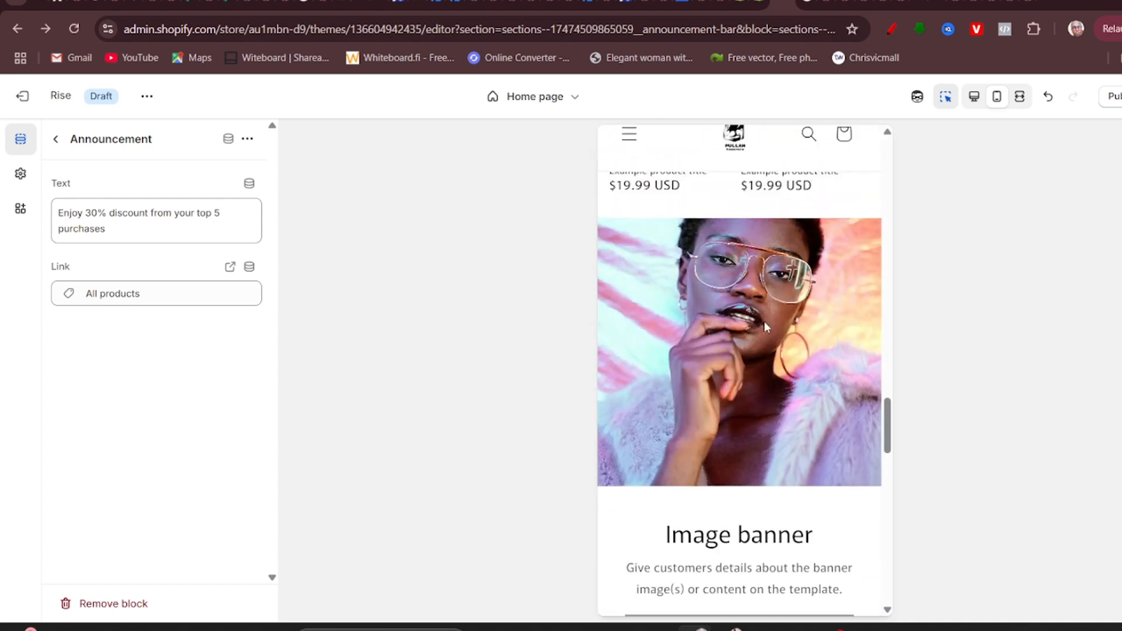
{"action": "scroll", "coordinate": [763, 321], "scroll_direction": "down", "scroll_amount": 10}
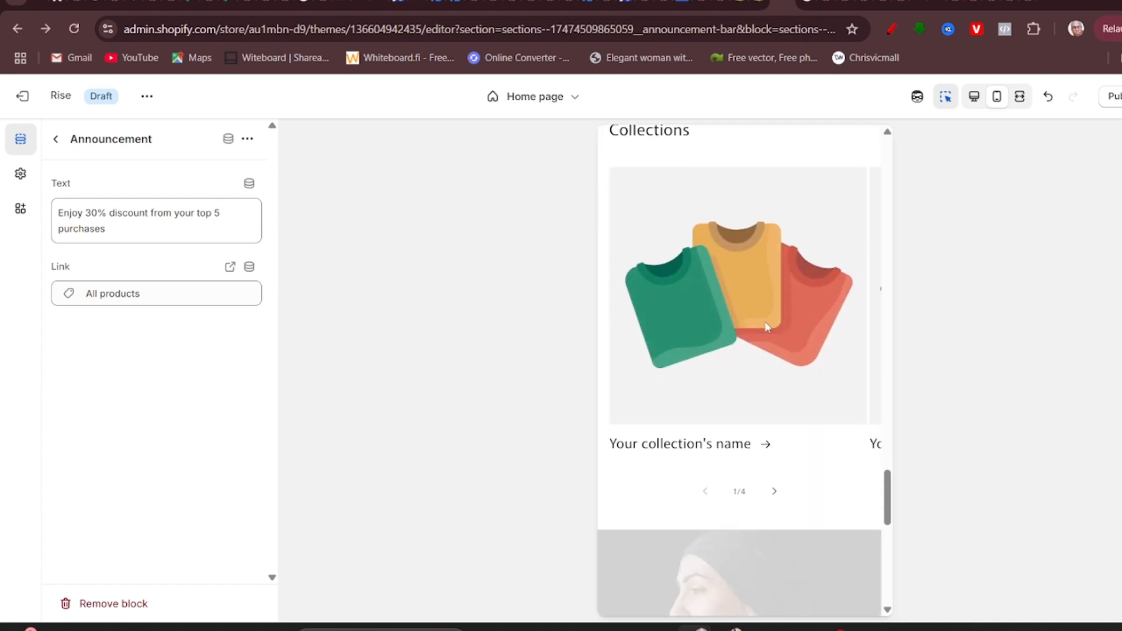
{"action": "scroll", "coordinate": [764, 321], "scroll_direction": "down", "scroll_amount": 10}
{"action": "left_click", "coordinate": [974, 96]}
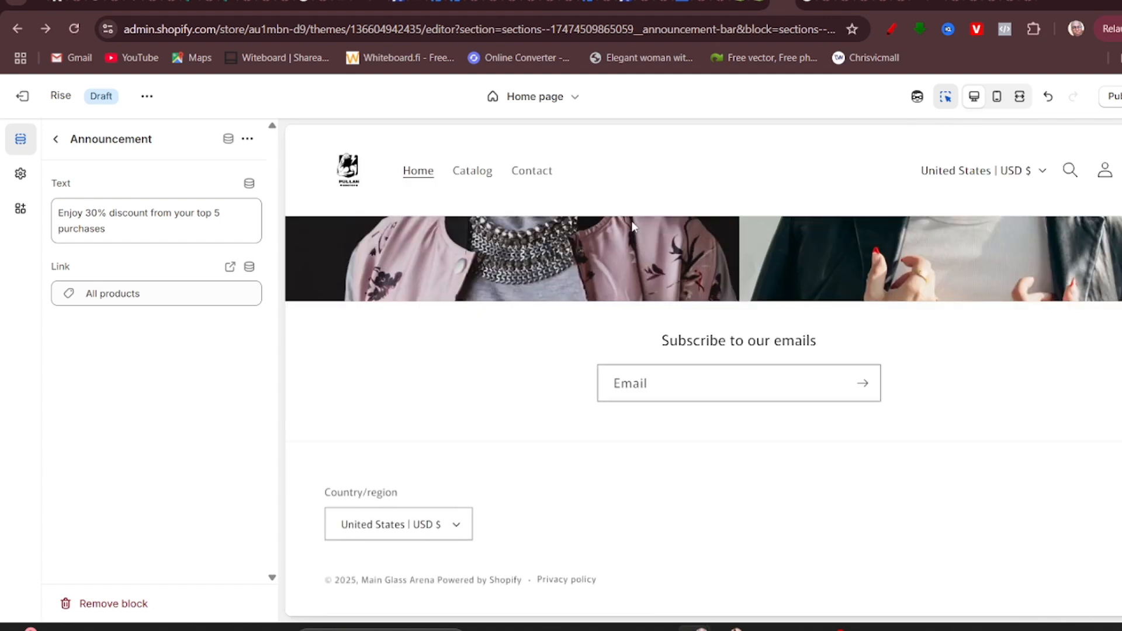
{"action": "scroll", "coordinate": [594, 268], "scroll_direction": "up", "scroll_amount": 7}
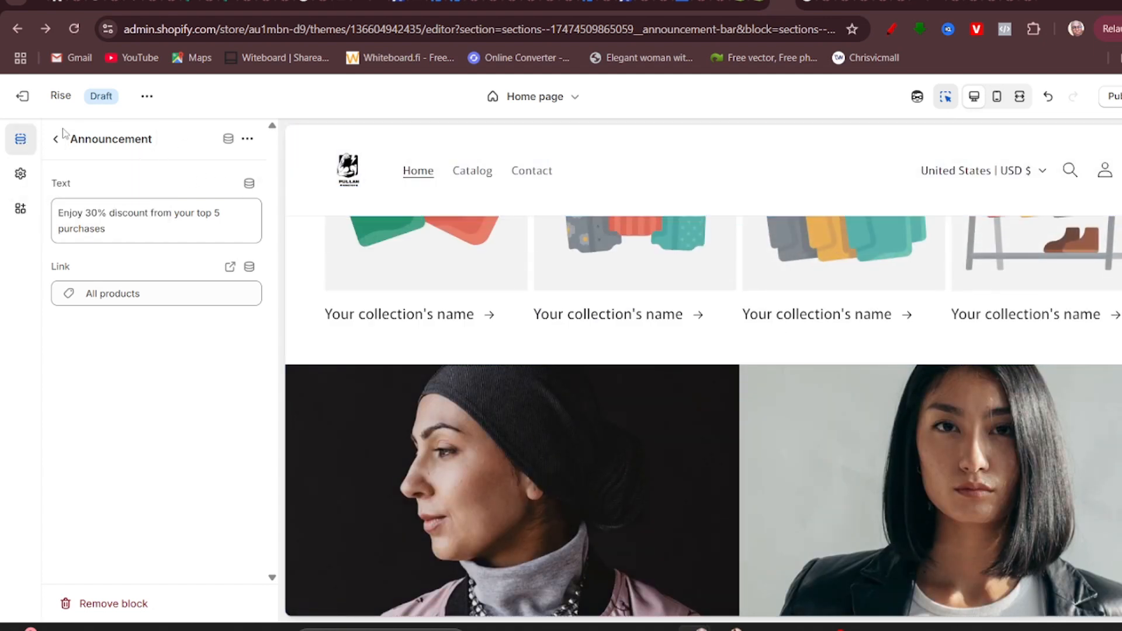
Open the font selection for headings in the theme's Typography settings.
{"action": "left_click", "coordinate": [24, 184]}
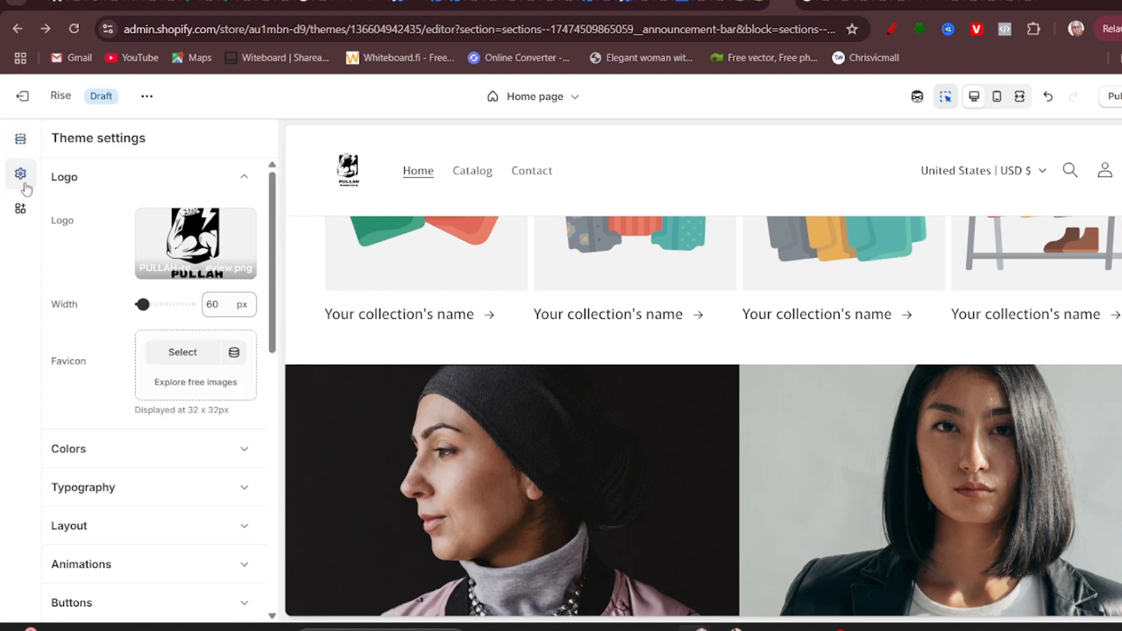
{"action": "left_click", "coordinate": [95, 176]}
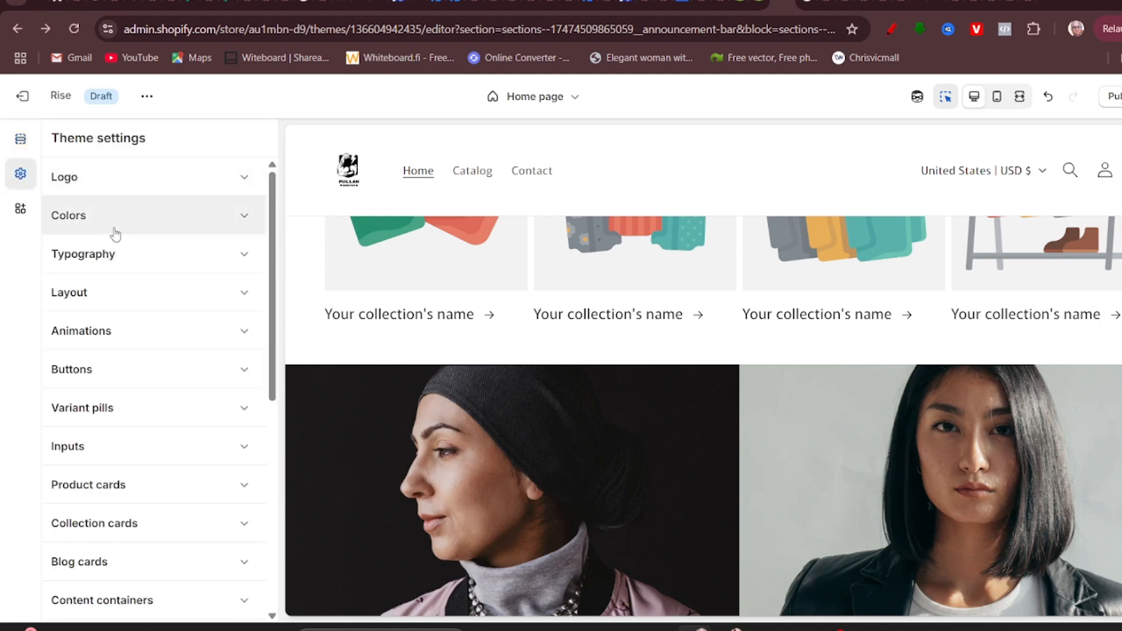
{"action": "left_click", "coordinate": [143, 254]}
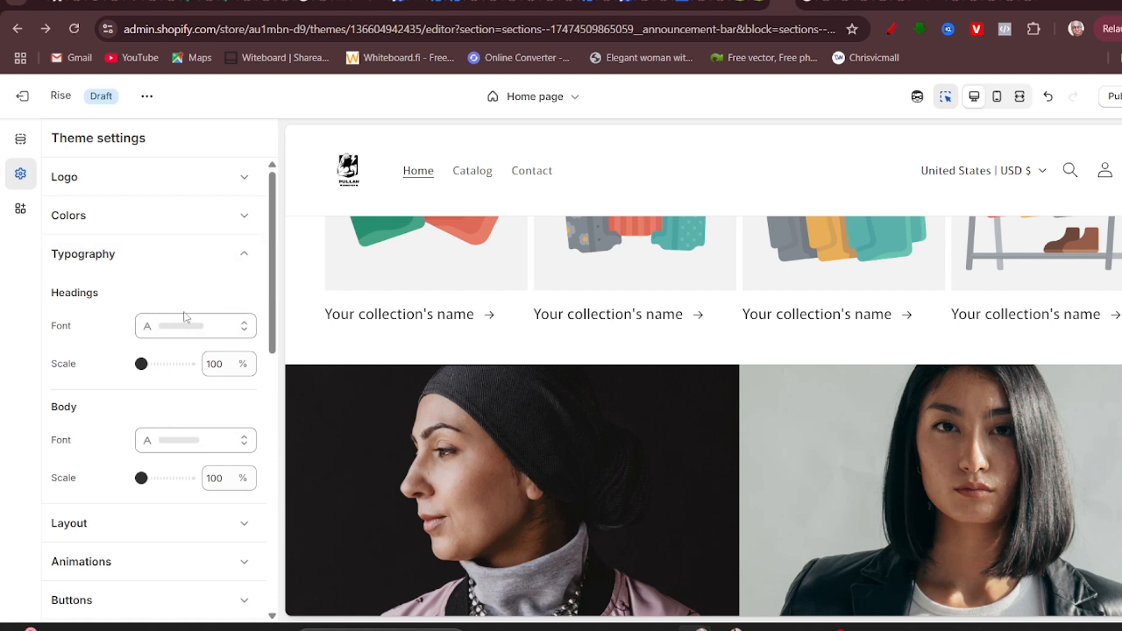
{"action": "scroll", "coordinate": [180, 316], "scroll_direction": "down", "scroll_amount": 1}
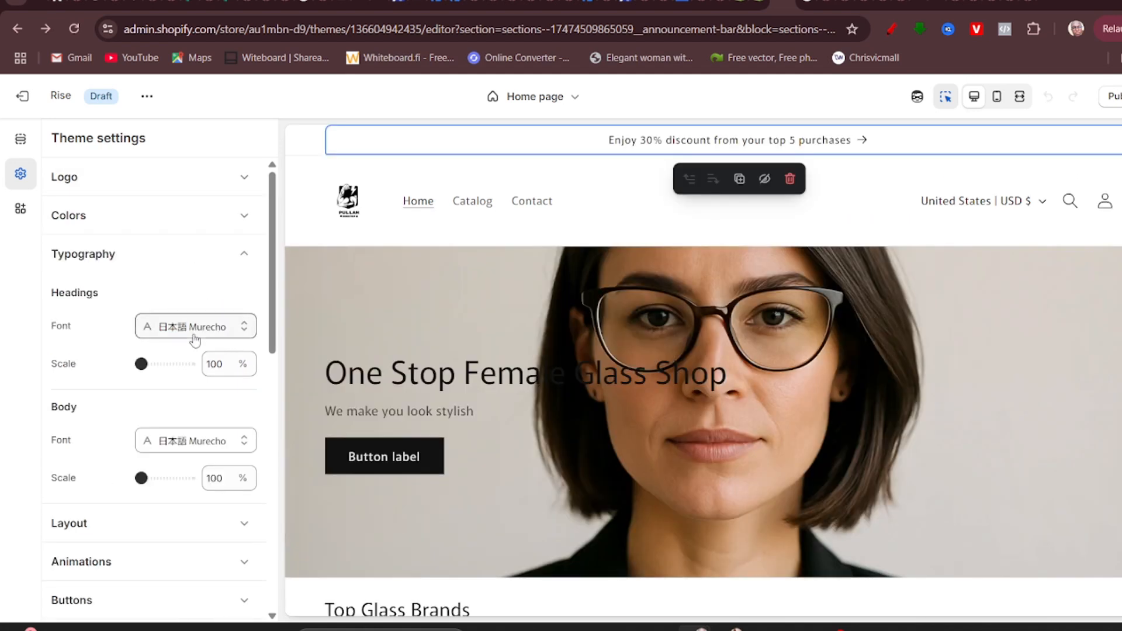
{"action": "left_click", "coordinate": [191, 326]}
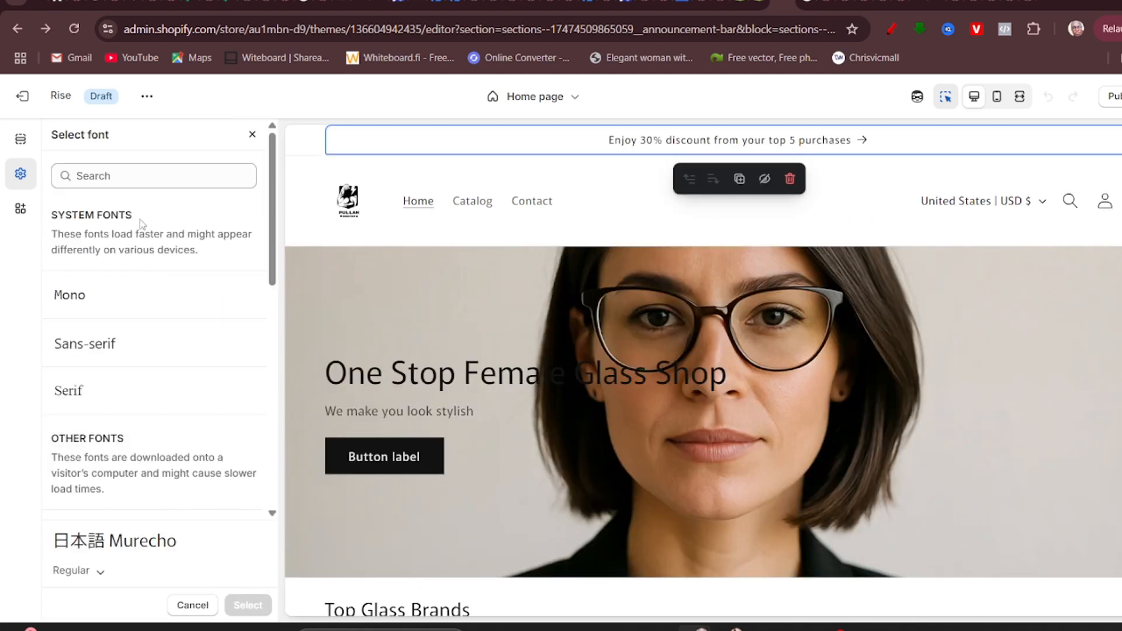
Search the fonts for "pop", try Poppins as the headings font and close the font selection.
{"action": "scroll", "coordinate": [104, 383], "scroll_direction": "down", "scroll_amount": 1}
{"action": "scroll", "coordinate": [113, 325], "scroll_direction": "up", "scroll_amount": 1}
{"action": "left_click", "coordinate": [134, 178]}
{"action": "type", "text": "pop"}
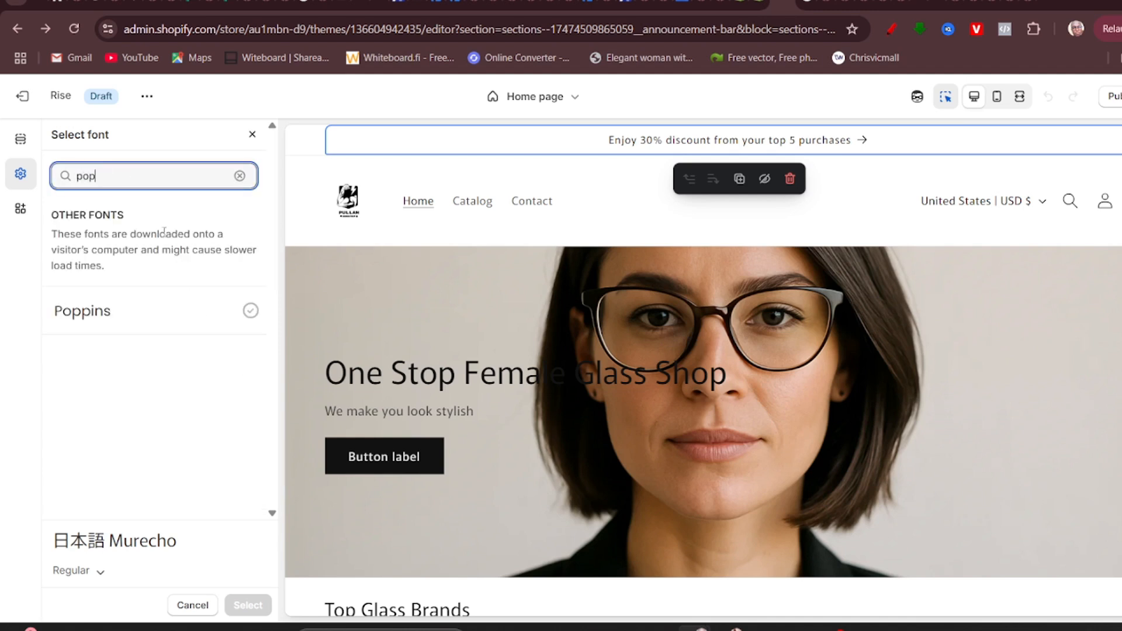
{"action": "left_click", "coordinate": [93, 319]}
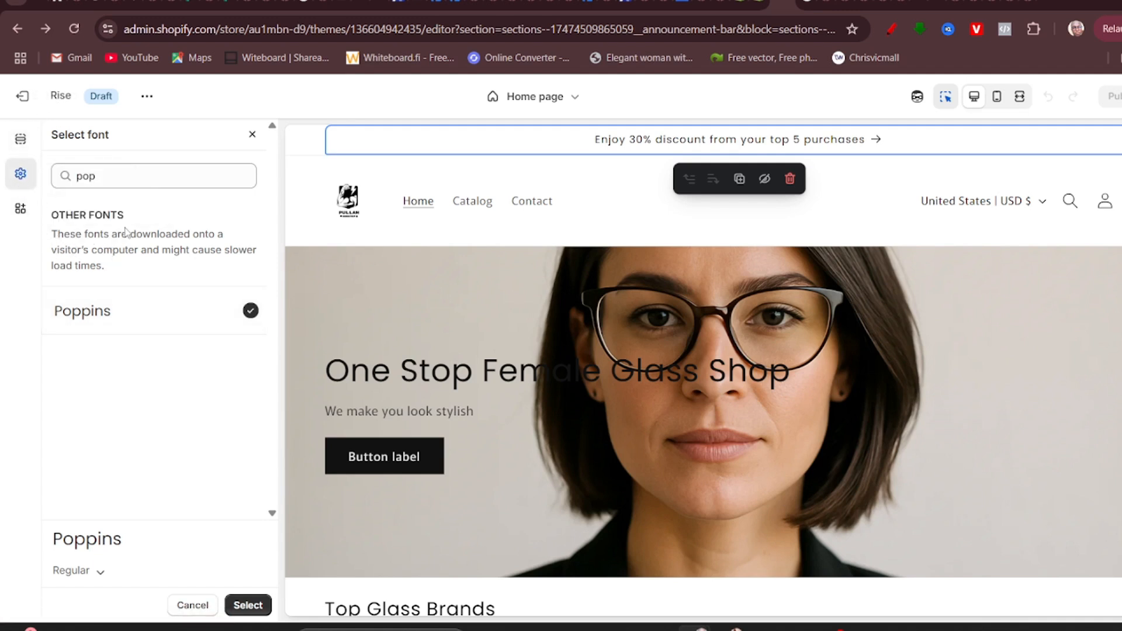
{"action": "left_click", "coordinate": [252, 136]}
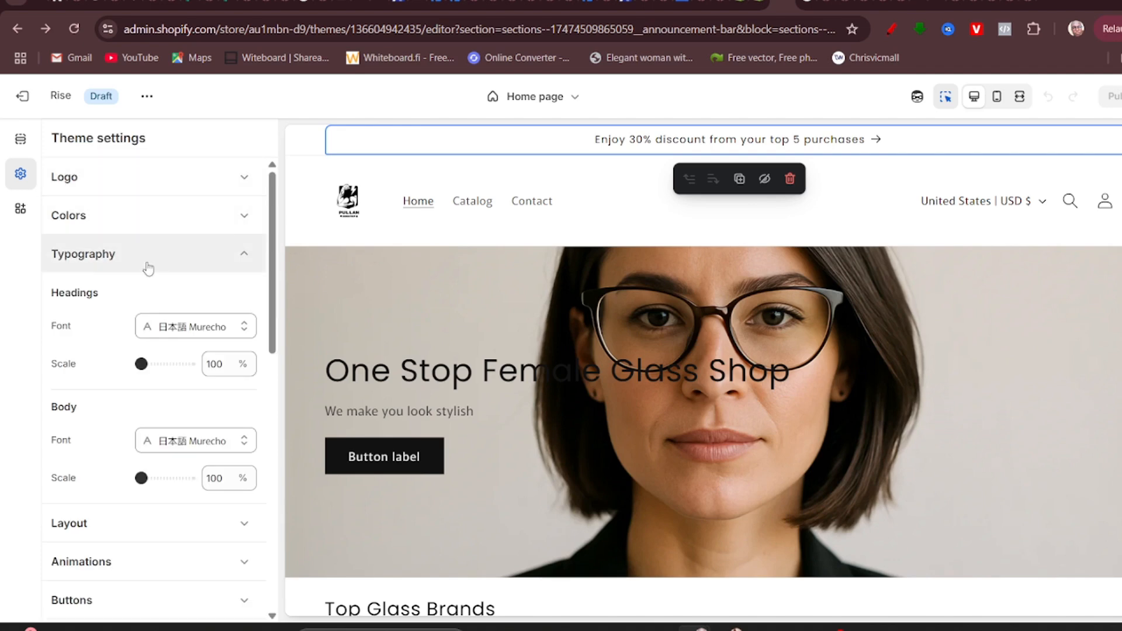
{"action": "scroll", "coordinate": [128, 363], "scroll_direction": "down", "scroll_amount": 2}
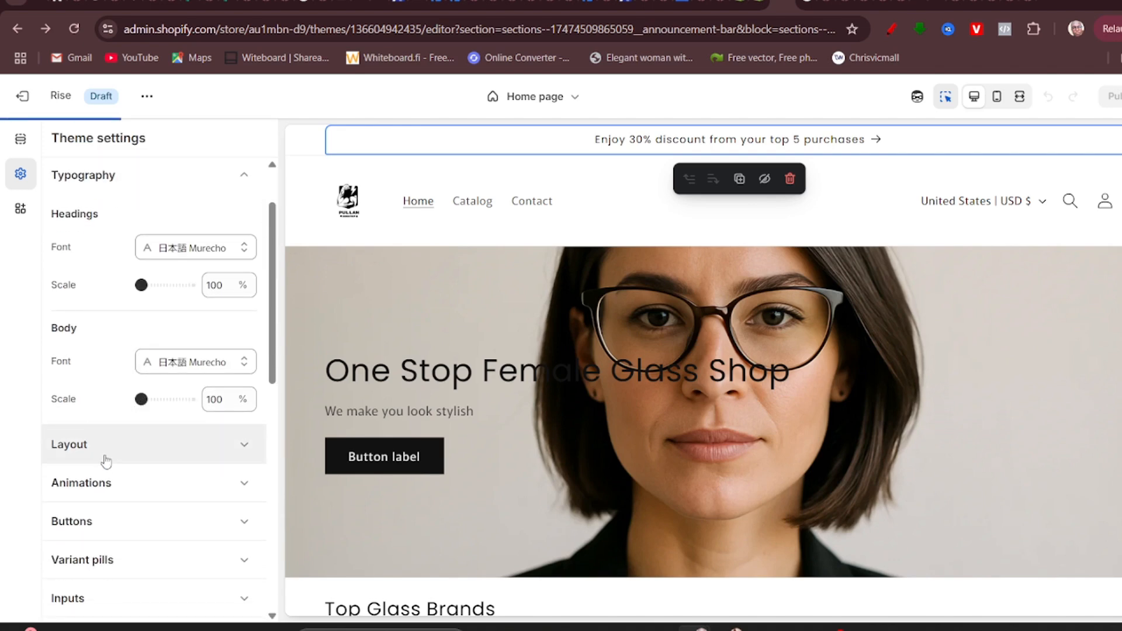
Set the hover effect for cards and buttons to 3D lift in the Animations settings and preview the featured collections.
{"action": "scroll", "coordinate": [192, 447], "scroll_direction": "down", "scroll_amount": 1}
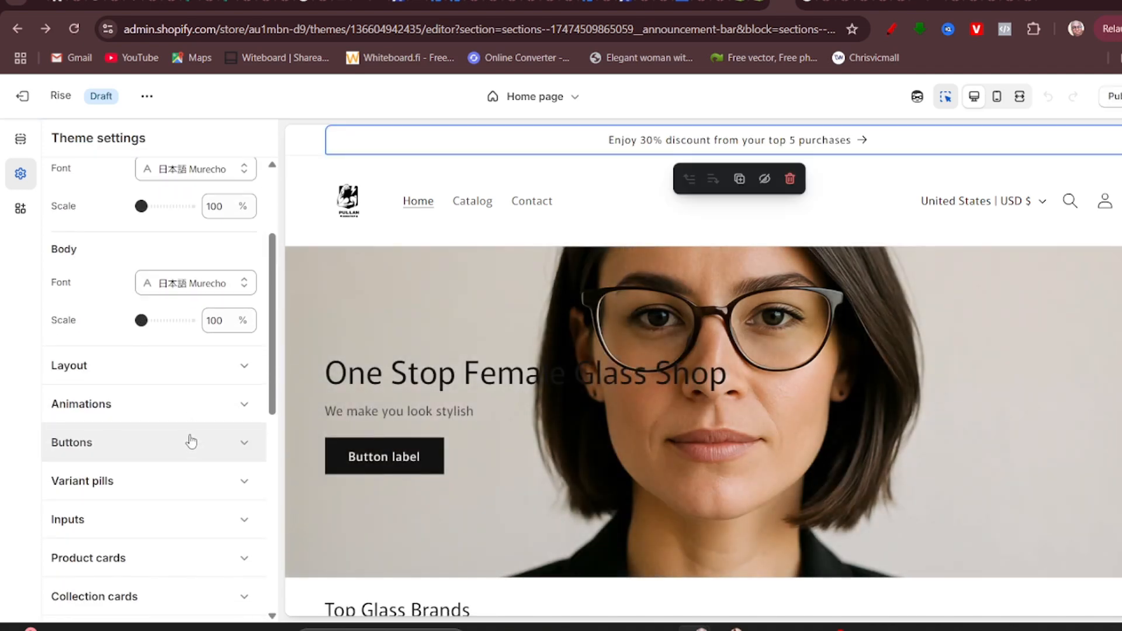
{"action": "left_click", "coordinate": [160, 379]}
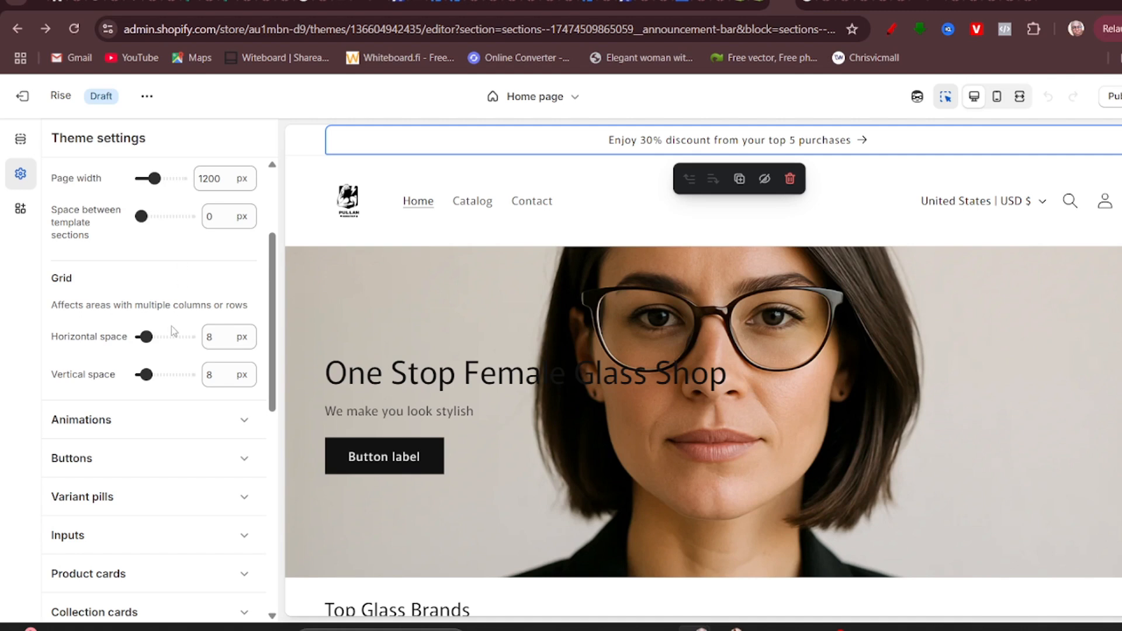
{"action": "scroll", "coordinate": [123, 391], "scroll_direction": "down", "scroll_amount": 4}
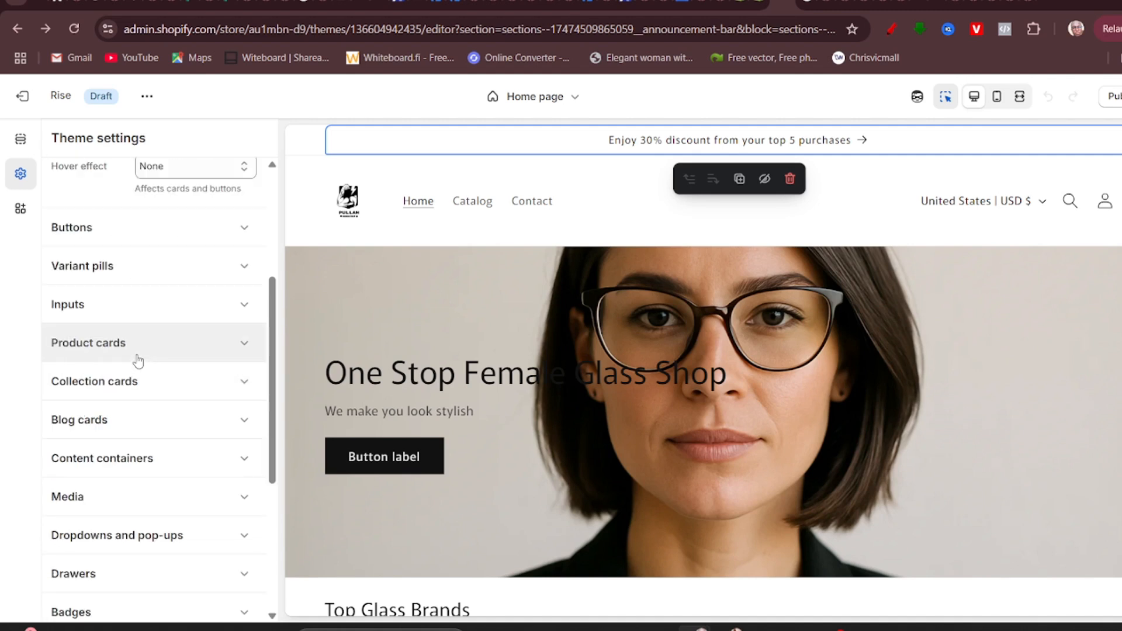
{"action": "scroll", "coordinate": [111, 310], "scroll_direction": "up", "scroll_amount": 1}
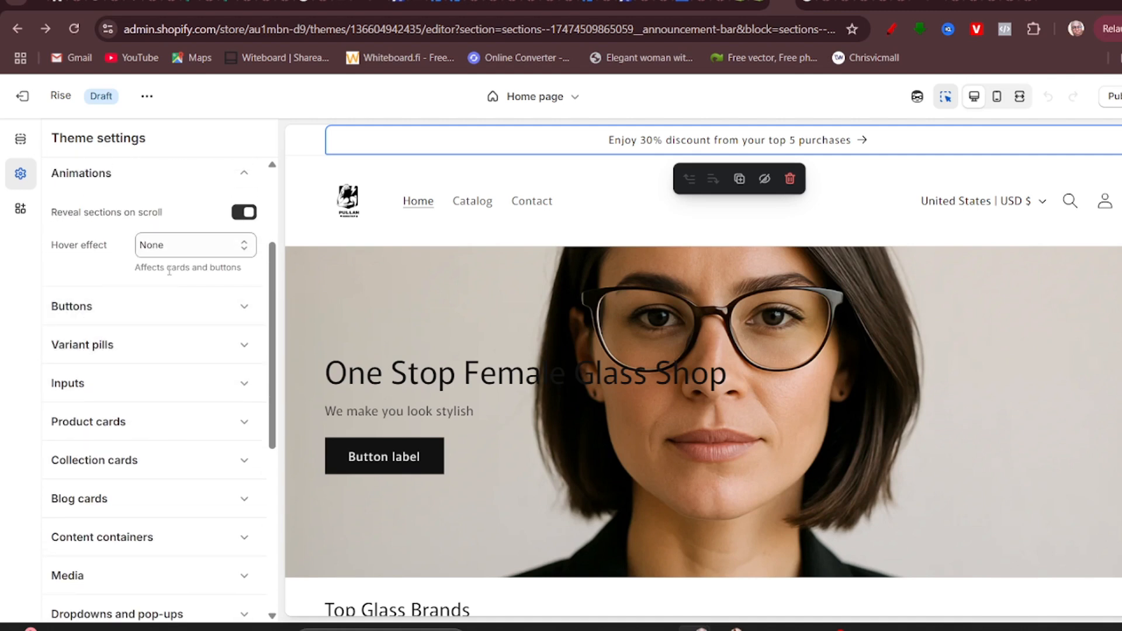
{"action": "scroll", "coordinate": [110, 287], "scroll_direction": "up", "scroll_amount": 1}
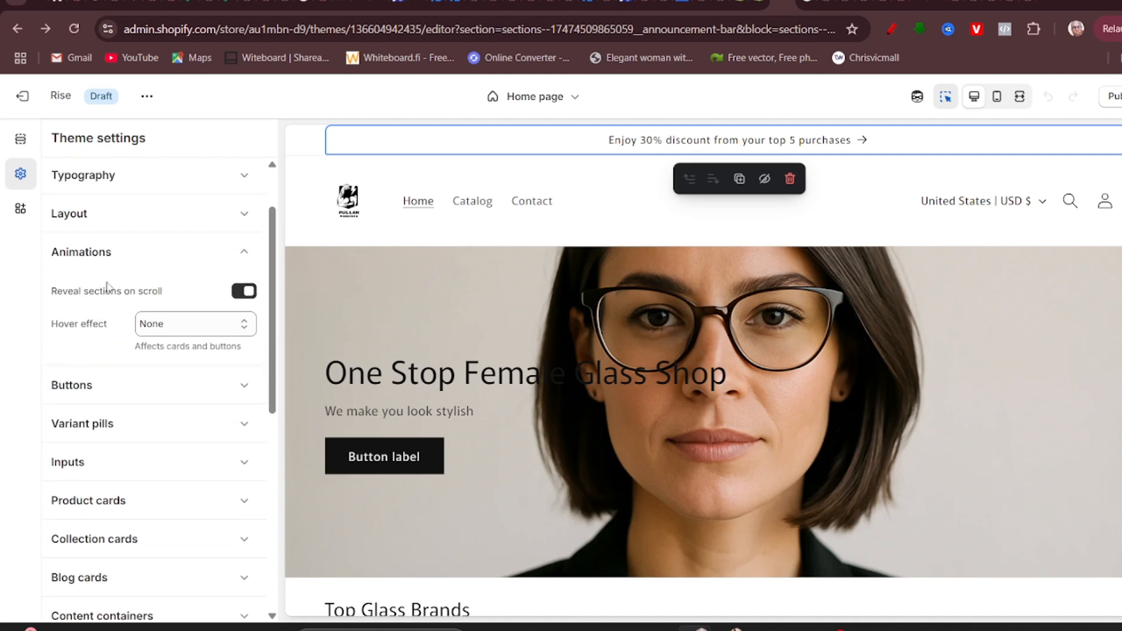
{"action": "left_click", "coordinate": [168, 333]}
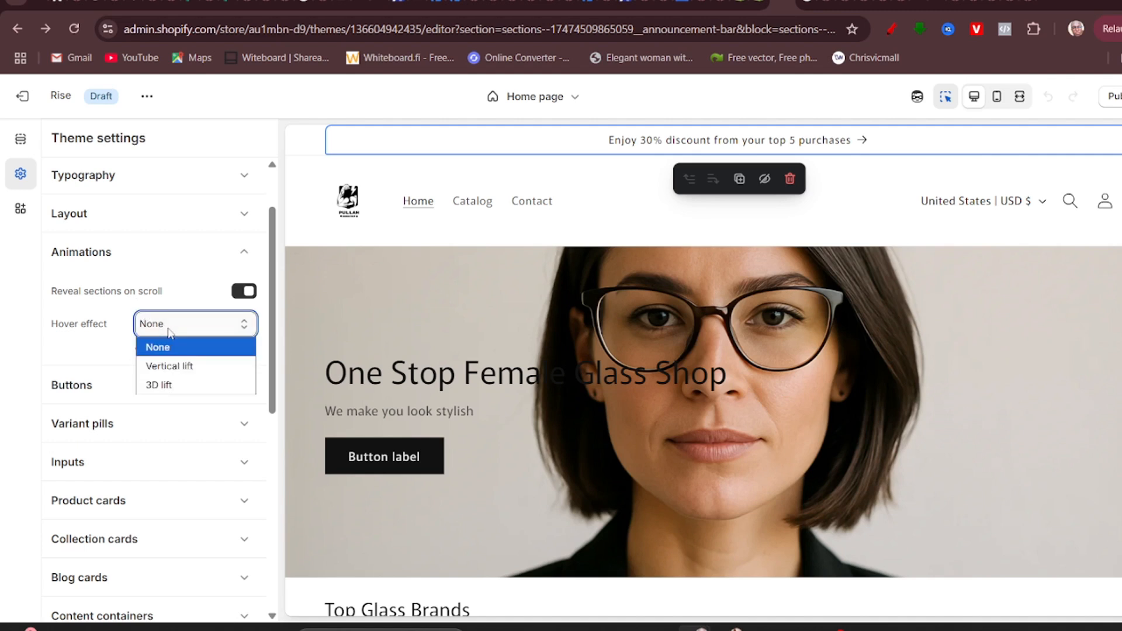
{"action": "left_click", "coordinate": [168, 386]}
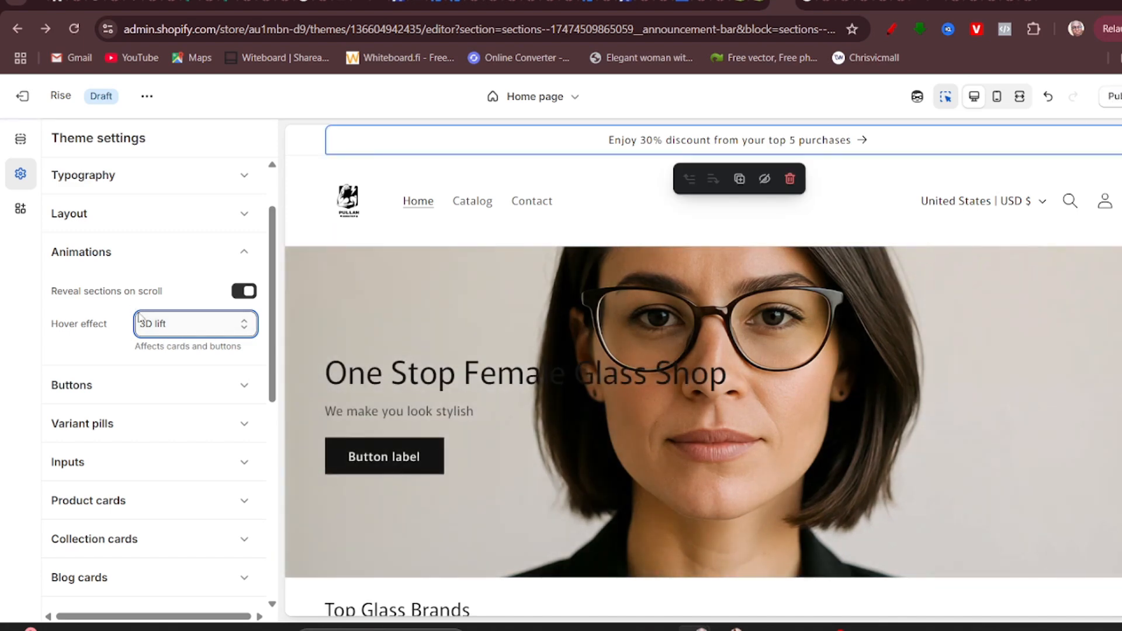
{"action": "scroll", "coordinate": [473, 422], "scroll_direction": "down", "scroll_amount": 3}
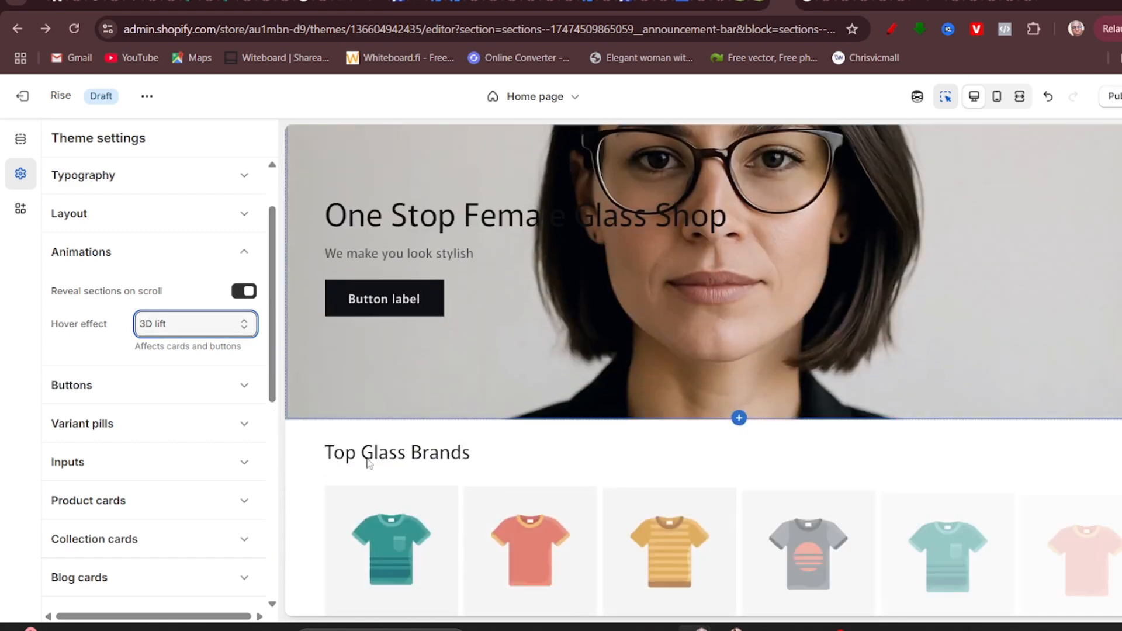
{"action": "scroll", "coordinate": [467, 513], "scroll_direction": "down", "scroll_amount": 3}
{"action": "scroll", "coordinate": [467, 512], "scroll_direction": "down", "scroll_amount": 3}
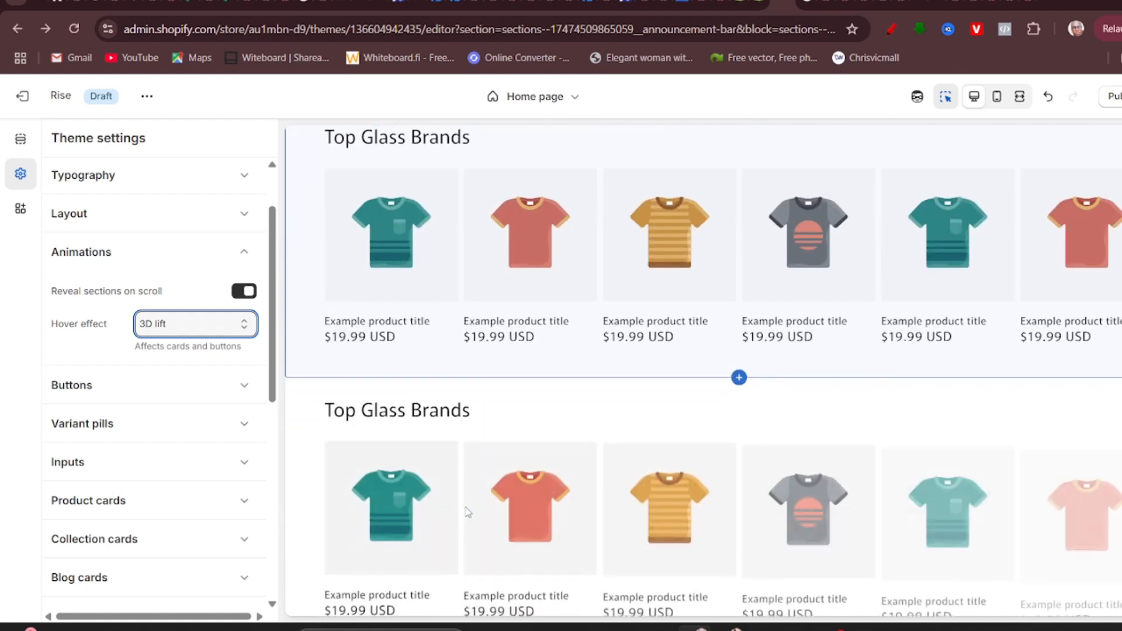
{"action": "scroll", "coordinate": [467, 512], "scroll_direction": "up", "scroll_amount": 4}
{"action": "scroll", "coordinate": [465, 506], "scroll_direction": "up", "scroll_amount": 3}
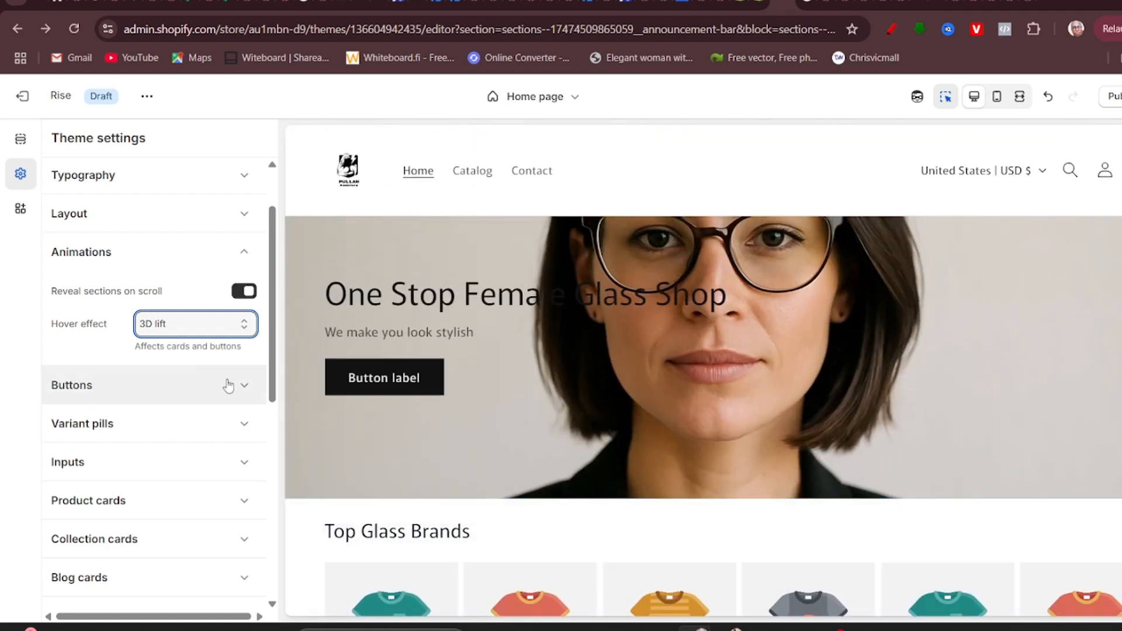
Set the border corner radius of the theme's buttons to 8 px.
{"action": "left_click", "coordinate": [210, 264]}
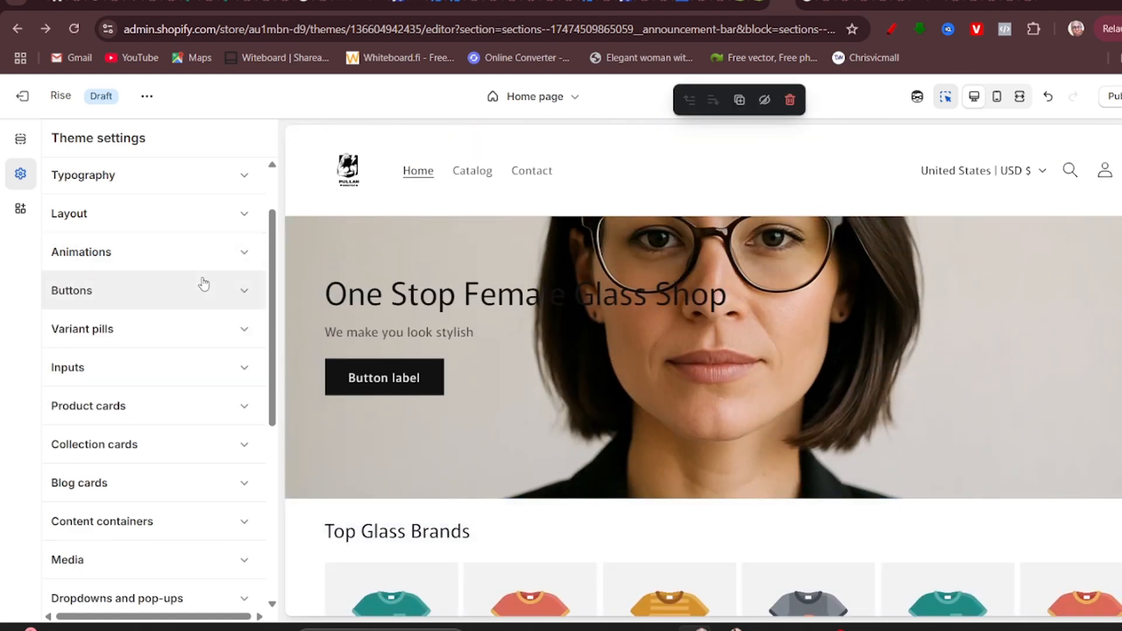
{"action": "left_click", "coordinate": [127, 291]}
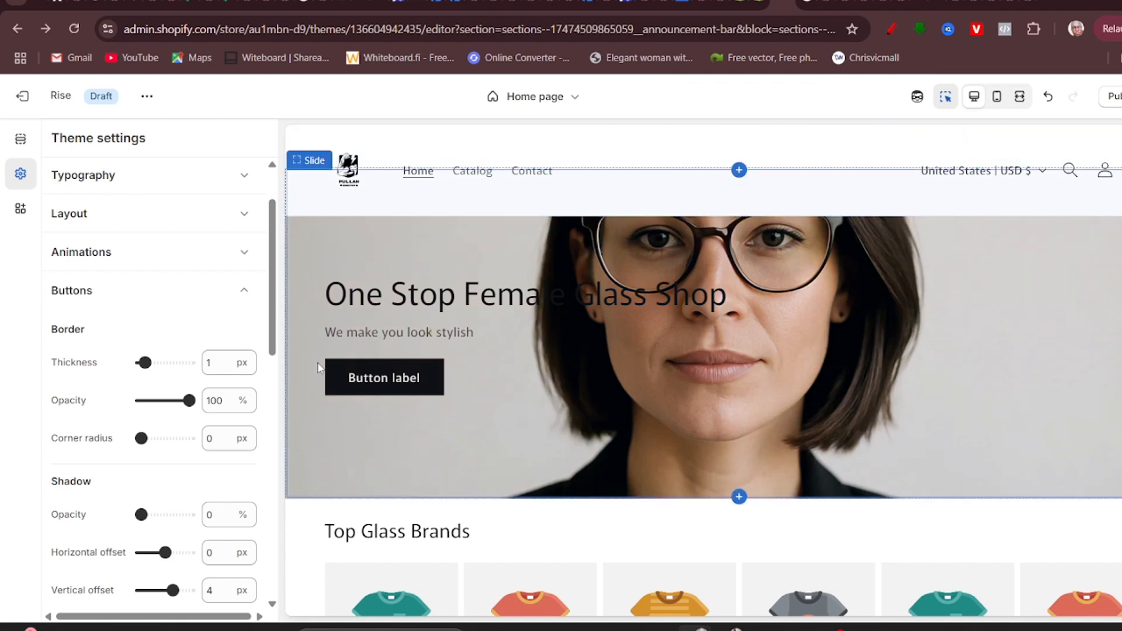
{"action": "scroll", "coordinate": [108, 424], "scroll_direction": "down", "scroll_amount": 3}
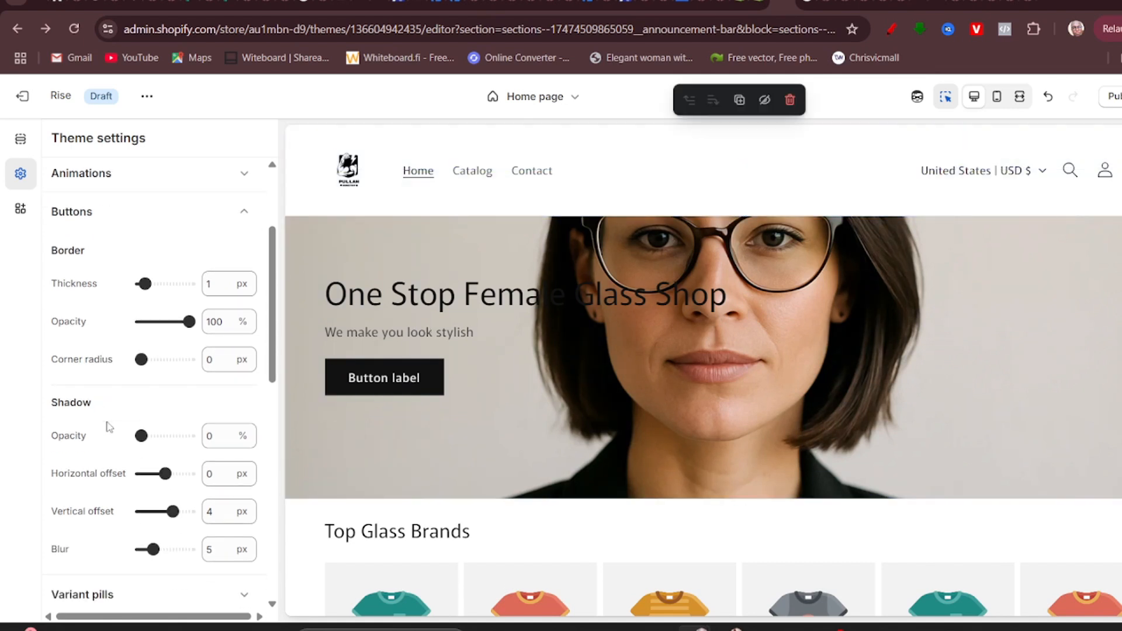
{"action": "scroll", "coordinate": [108, 422], "scroll_direction": "down", "scroll_amount": 1}
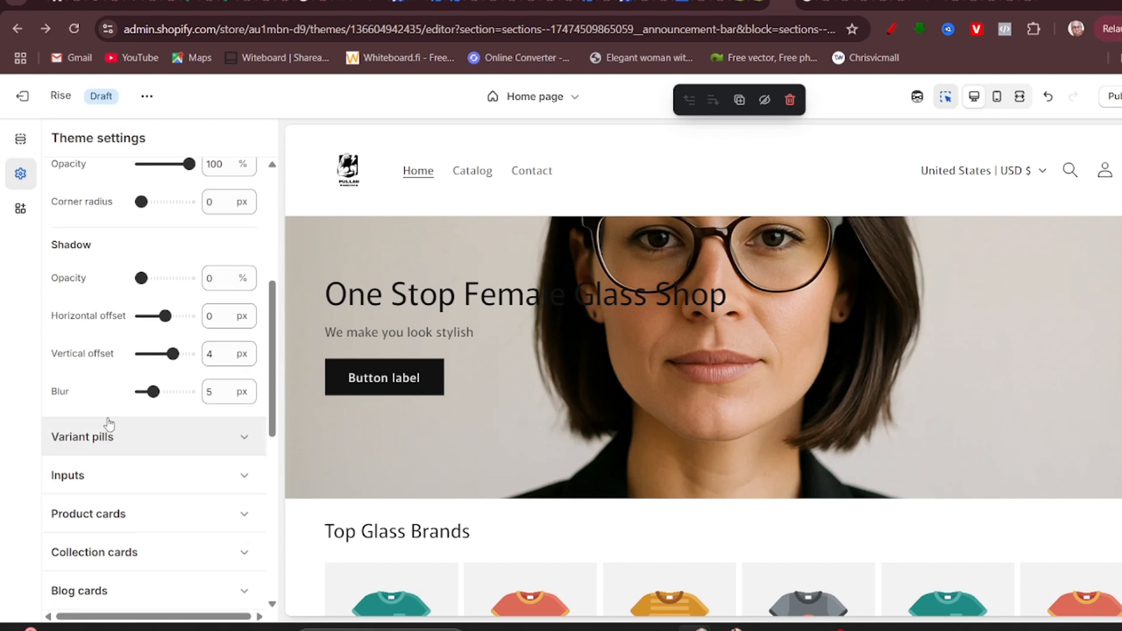
{"action": "scroll", "coordinate": [109, 423], "scroll_direction": "up", "scroll_amount": 1}
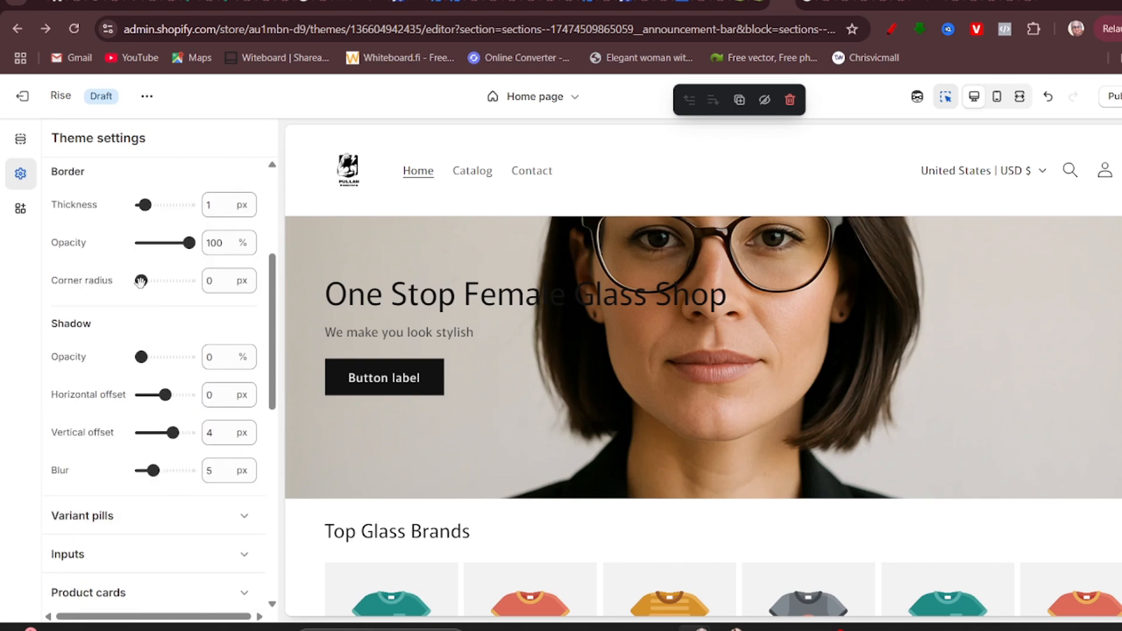
{"action": "left_click_drag", "start_coordinate": [141, 281], "coordinate": [151, 282]}
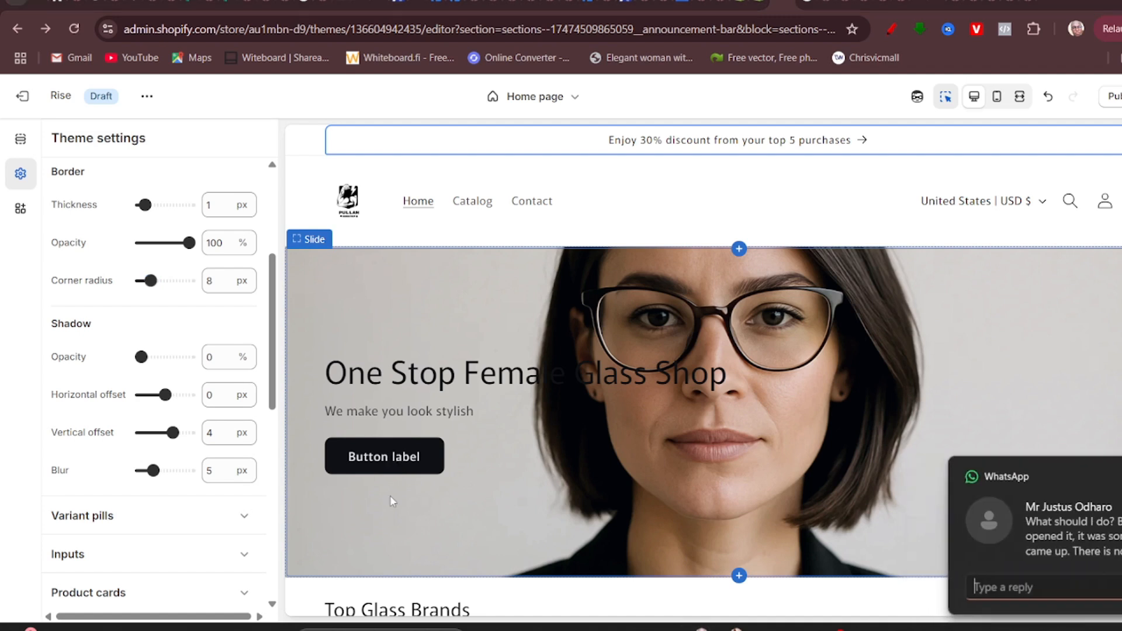
Review the buttons' border and shadow options, the remaining theme setting categories, and the Variant pills and Inputs settings.
{"action": "scroll", "coordinate": [65, 420], "scroll_direction": "down", "scroll_amount": 1}
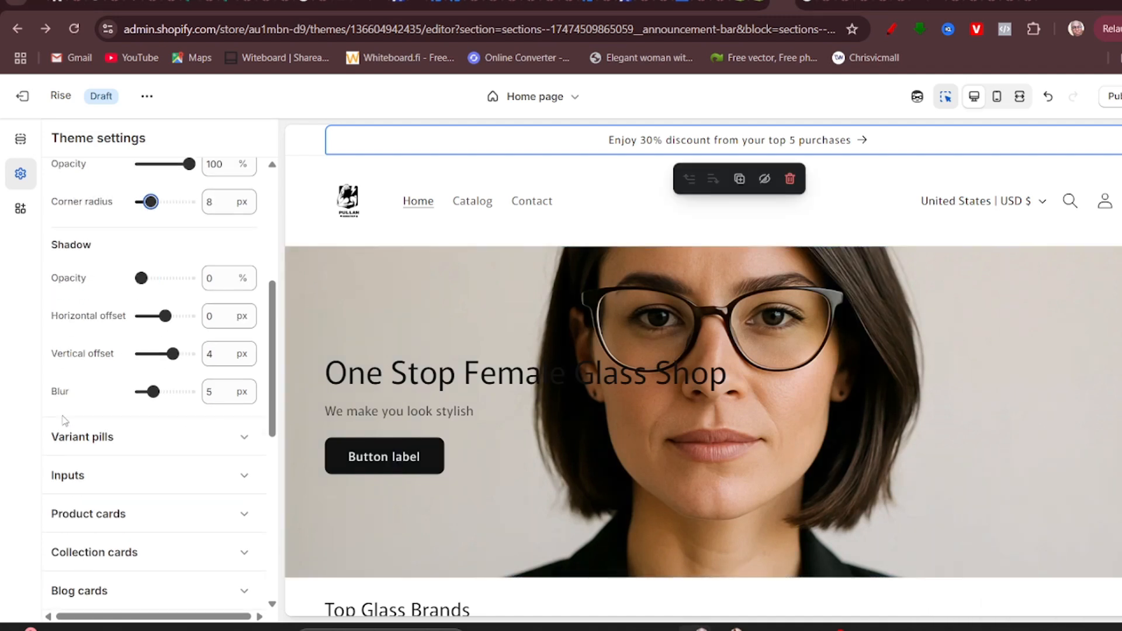
{"action": "scroll", "coordinate": [143, 401], "scroll_direction": "up", "scroll_amount": 2}
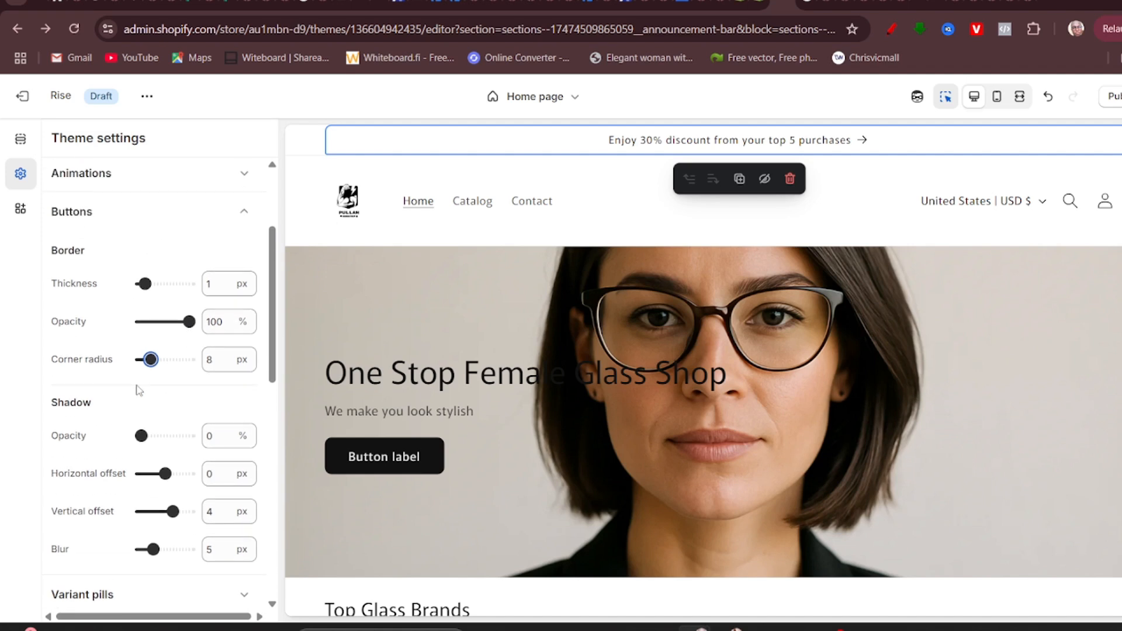
{"action": "scroll", "coordinate": [139, 390], "scroll_direction": "down", "scroll_amount": 1}
{"action": "scroll", "coordinate": [123, 439], "scroll_direction": "up", "scroll_amount": 2}
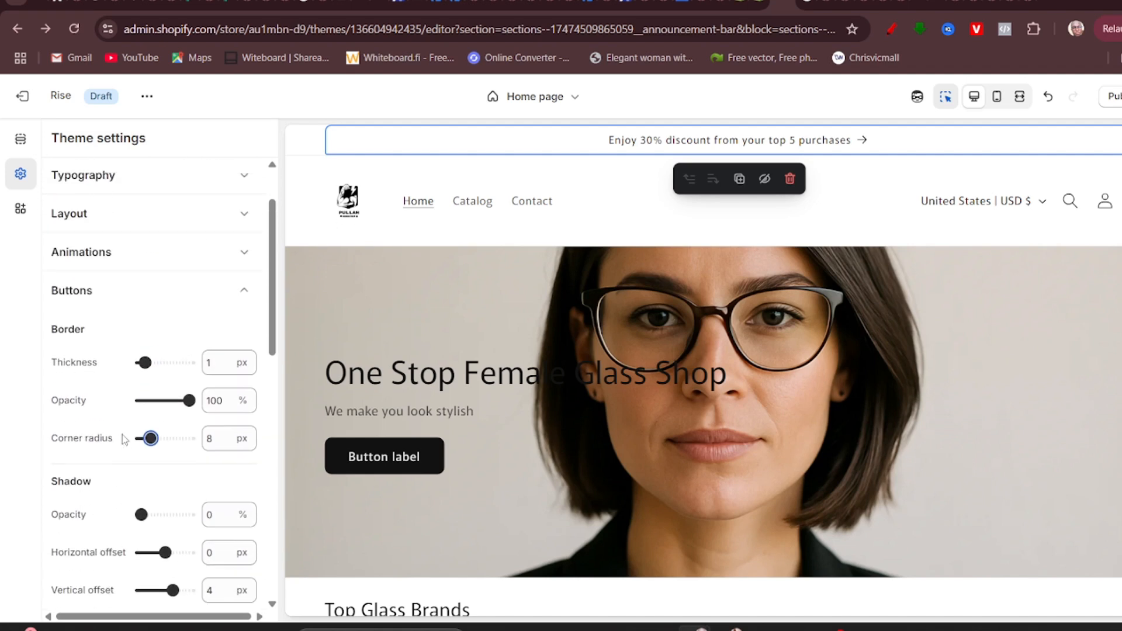
{"action": "scroll", "coordinate": [220, 325], "scroll_direction": "down", "scroll_amount": 1}
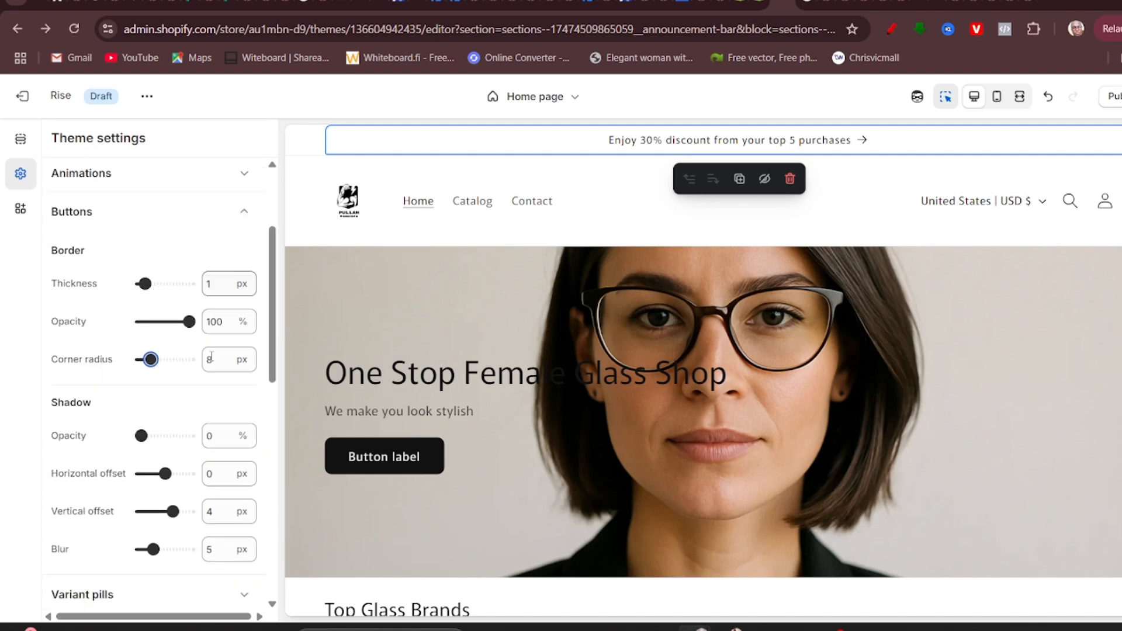
{"action": "scroll", "coordinate": [210, 362], "scroll_direction": "down", "scroll_amount": 1}
{"action": "scroll", "coordinate": [210, 365], "scroll_direction": "down", "scroll_amount": 1}
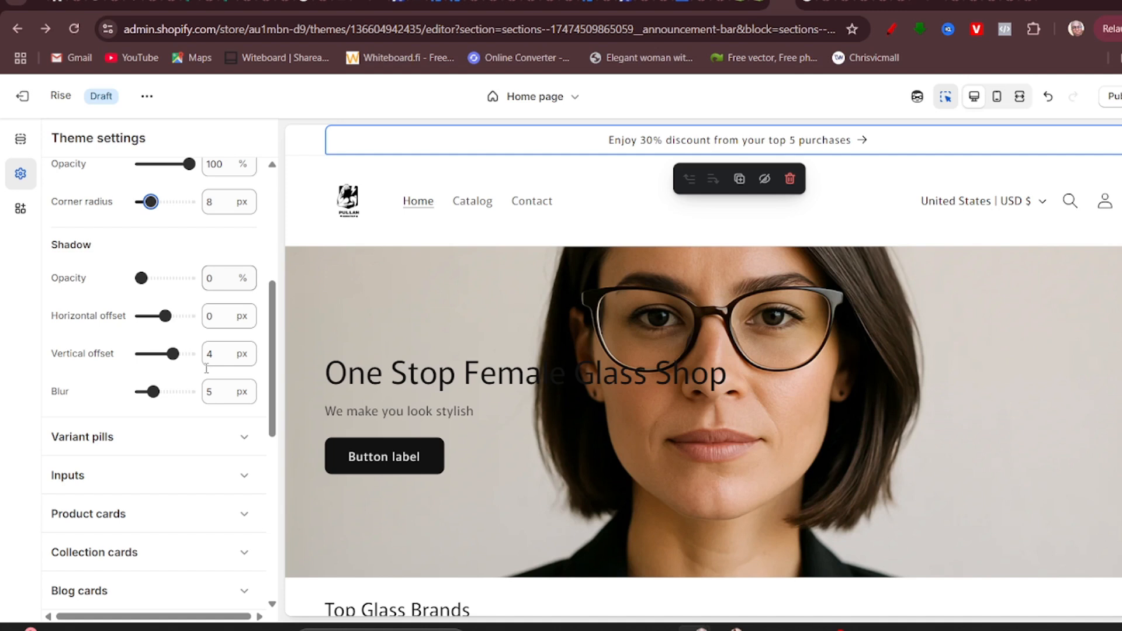
{"action": "scroll", "coordinate": [206, 368], "scroll_direction": "down", "scroll_amount": 3}
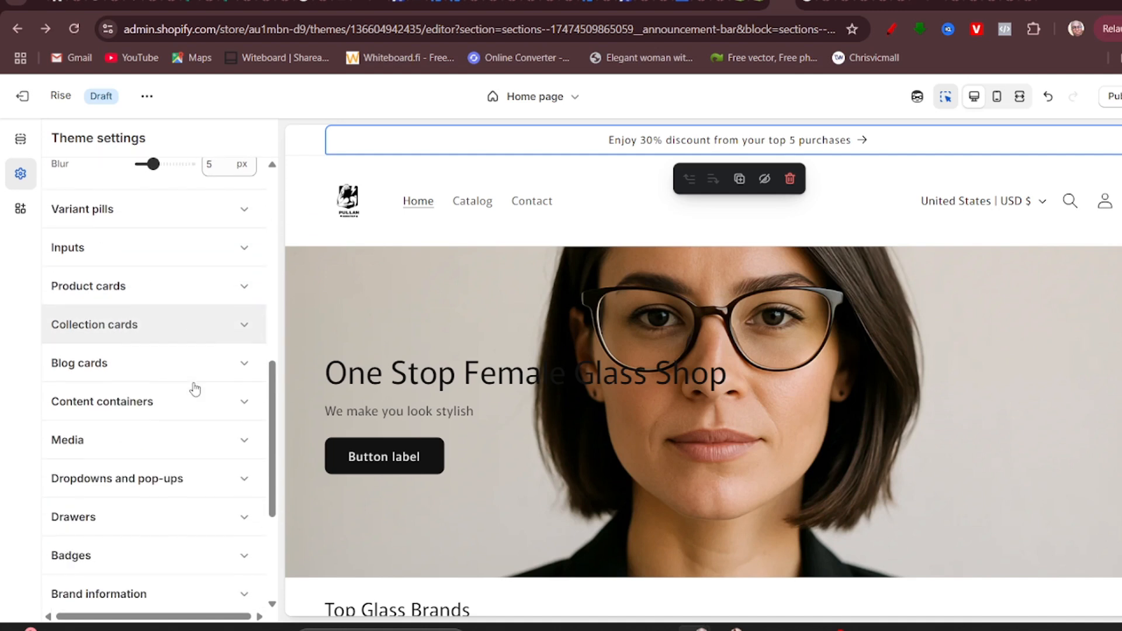
{"action": "scroll", "coordinate": [196, 389], "scroll_direction": "down", "scroll_amount": 3}
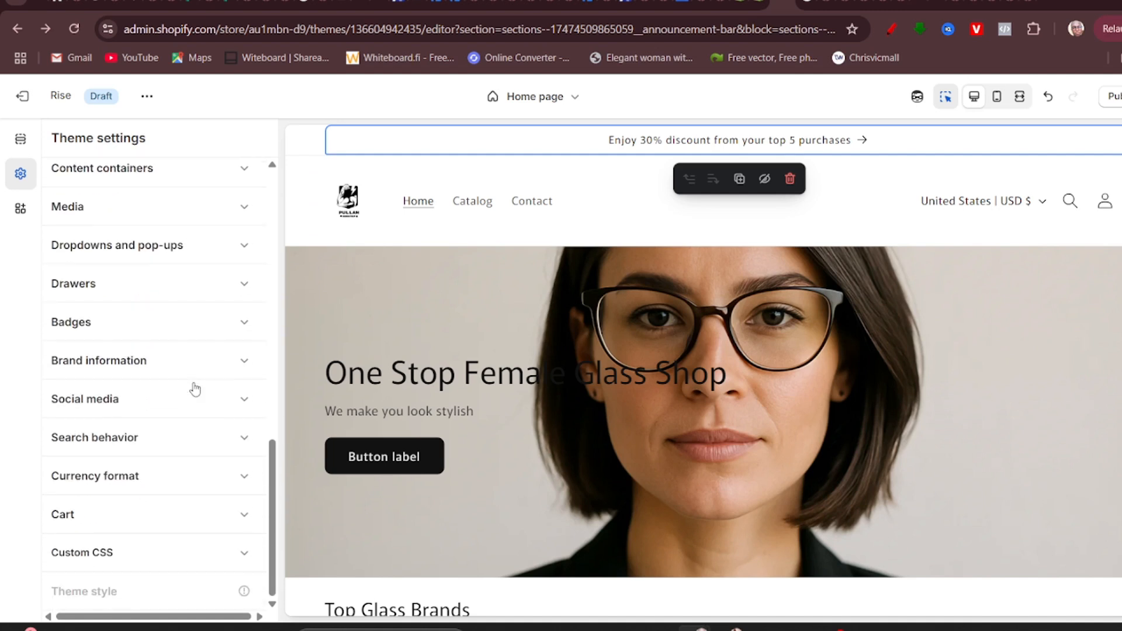
{"action": "scroll", "coordinate": [195, 389], "scroll_direction": "up", "scroll_amount": 4}
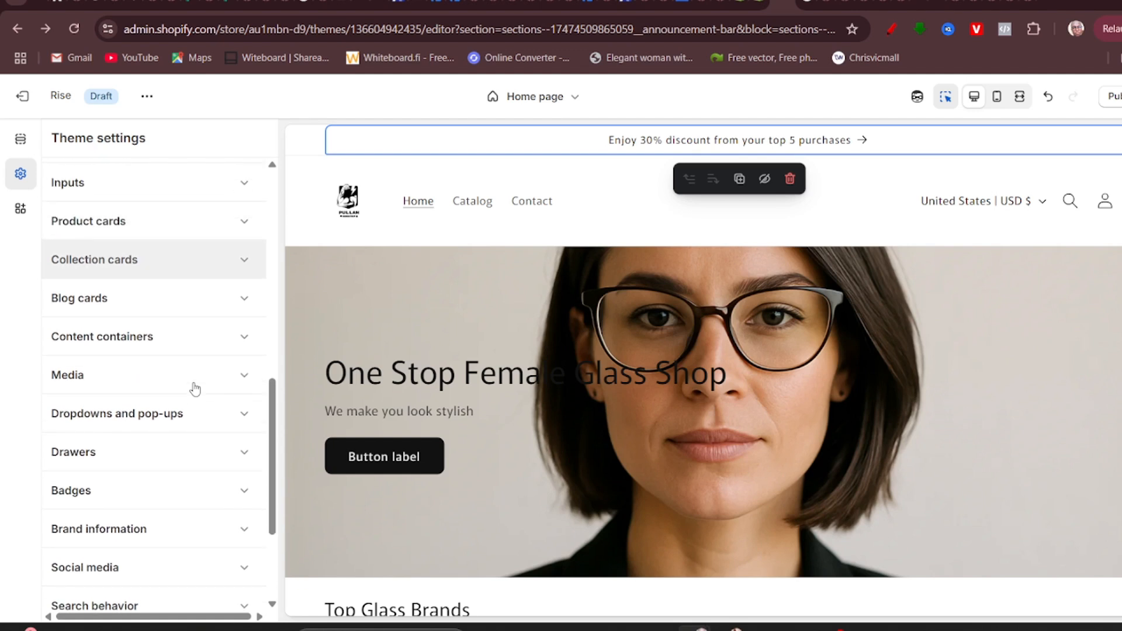
{"action": "scroll", "coordinate": [195, 389], "scroll_direction": "up", "scroll_amount": 1}
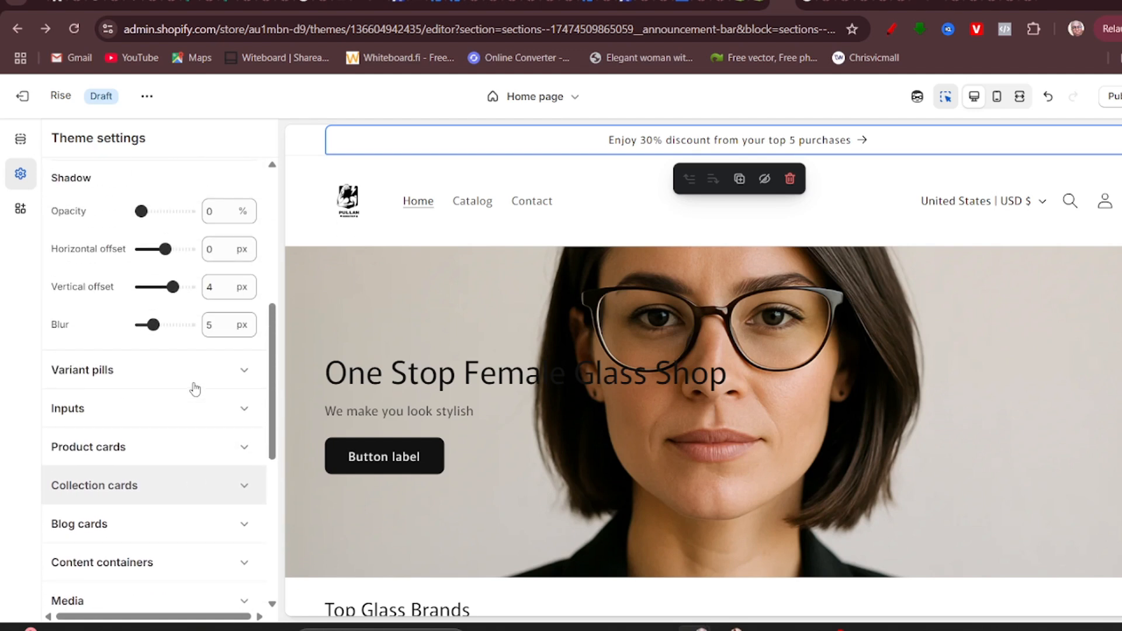
{"action": "left_click", "coordinate": [126, 376]}
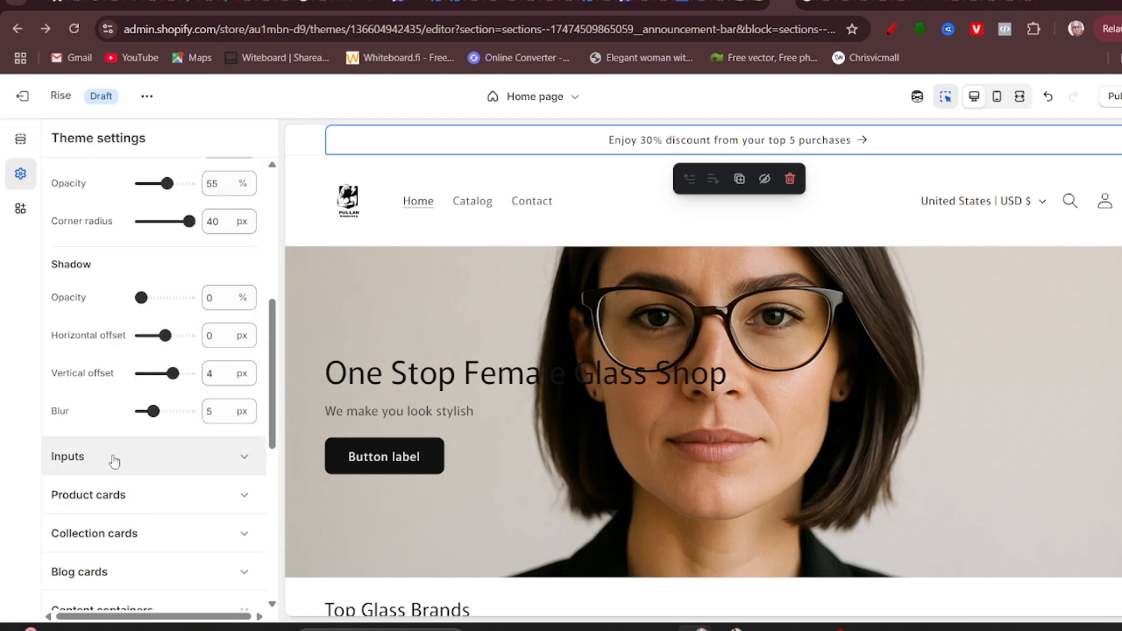
{"action": "left_click", "coordinate": [113, 458]}
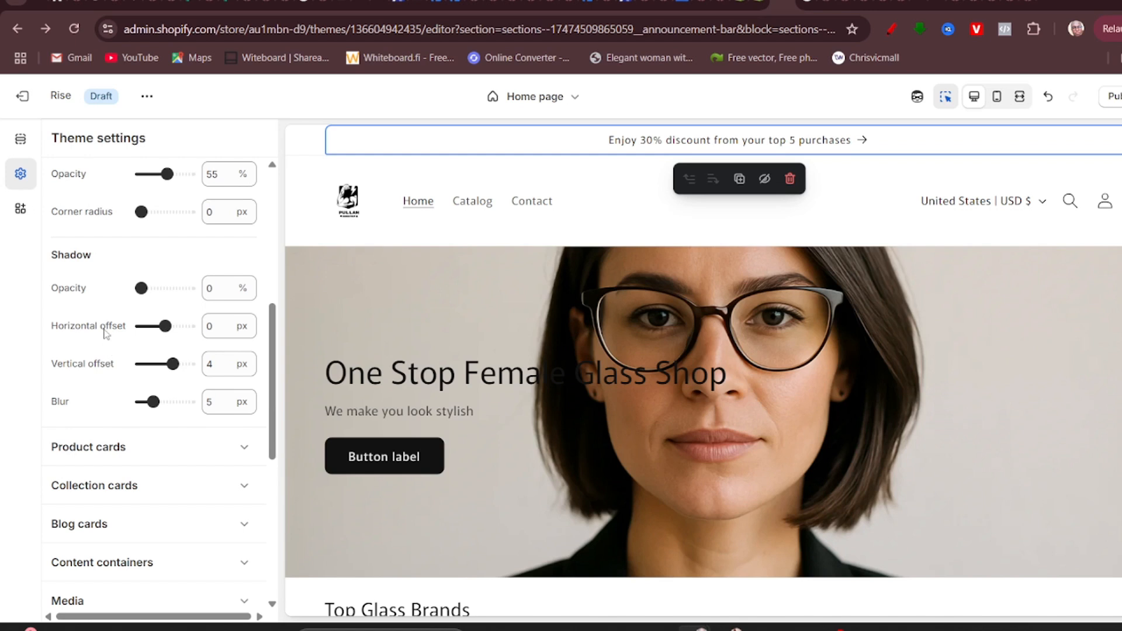
{"action": "scroll", "coordinate": [125, 318], "scroll_direction": "down", "scroll_amount": 1}
Set the border corner radius of the product cards to 12 px.
{"action": "left_click", "coordinate": [122, 371]}
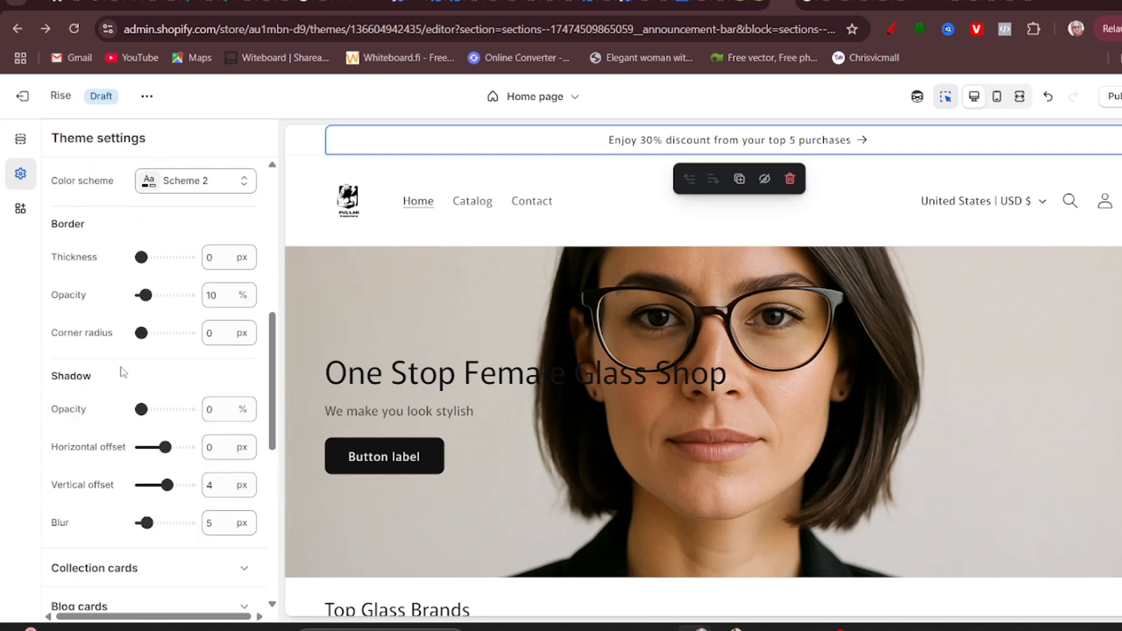
{"action": "scroll", "coordinate": [103, 286], "scroll_direction": "up", "scroll_amount": 4}
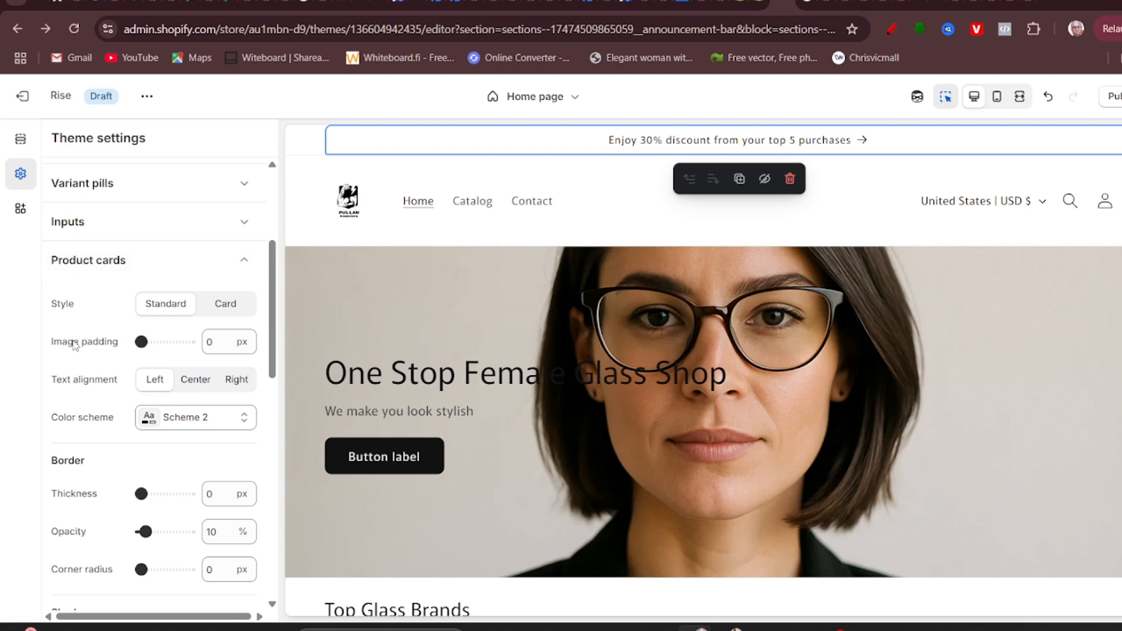
{"action": "scroll", "coordinate": [112, 365], "scroll_direction": "down", "scroll_amount": 1}
{"action": "scroll", "coordinate": [514, 446], "scroll_direction": "down", "scroll_amount": 5}
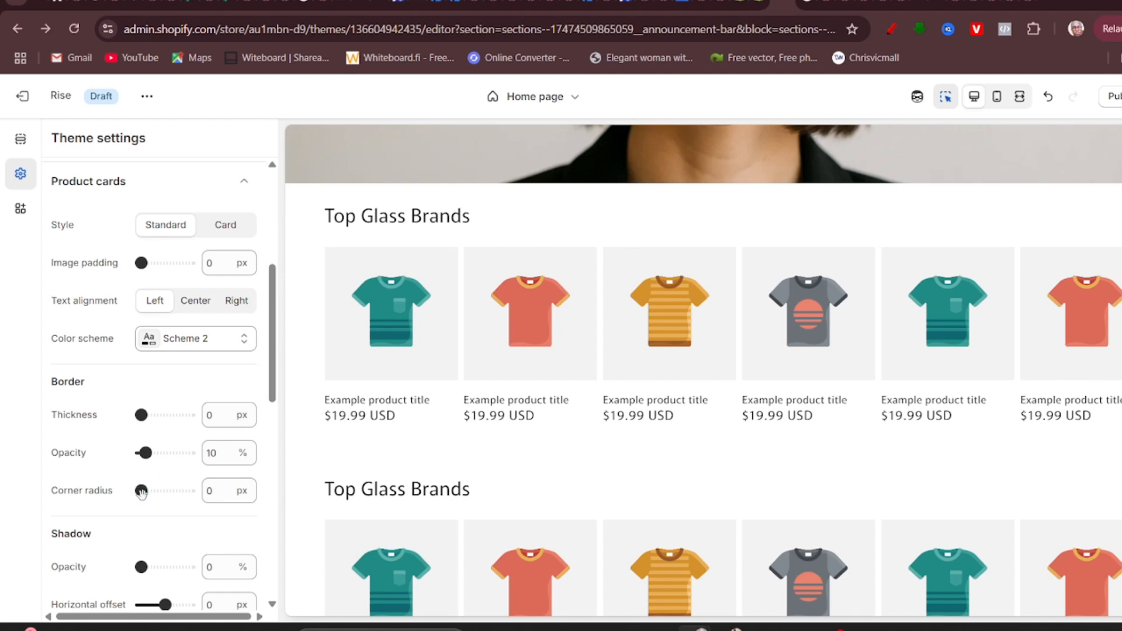
{"action": "left_click_drag", "start_coordinate": [141, 493], "coordinate": [149, 493]}
{"action": "left_click_drag", "start_coordinate": [148, 490], "coordinate": [154, 490]}
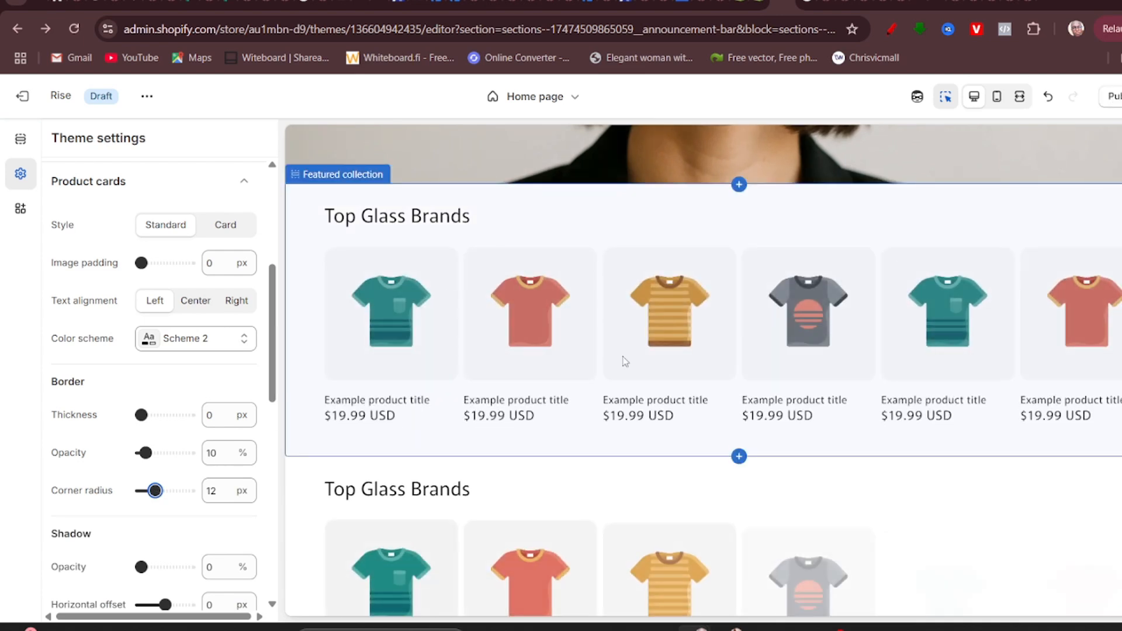
Try shadow opacities of 55% and 65% on the product cards and settle on 10%.
{"action": "scroll", "coordinate": [119, 446], "scroll_direction": "down", "scroll_amount": 3}
{"action": "scroll", "coordinate": [119, 446], "scroll_direction": "down", "scroll_amount": 1}
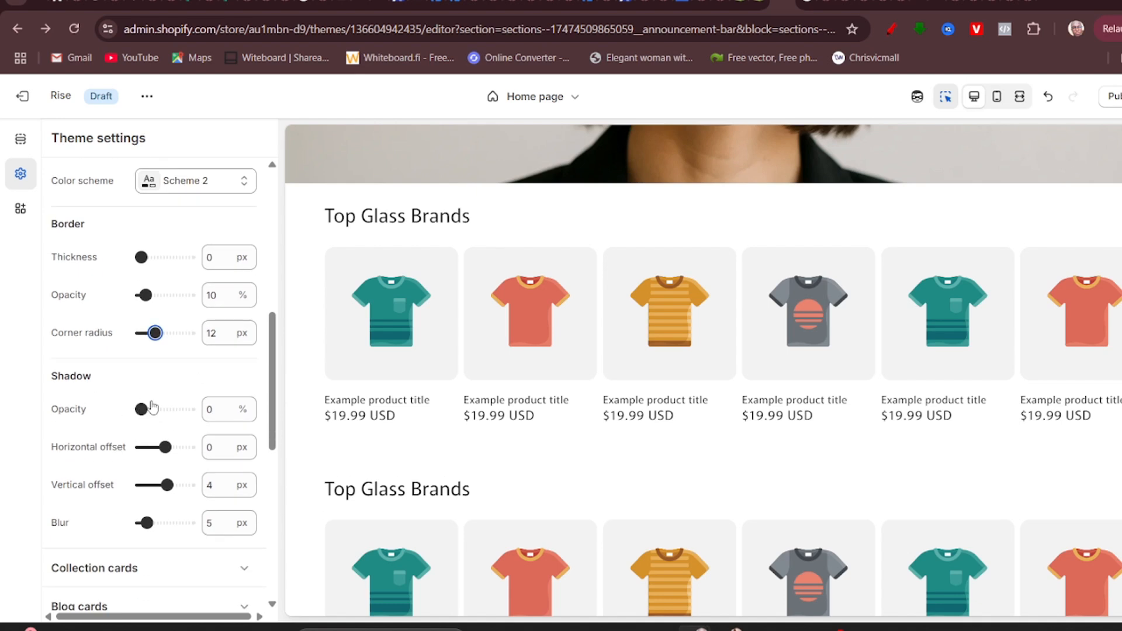
{"action": "left_click_drag", "start_coordinate": [140, 411], "coordinate": [167, 409]}
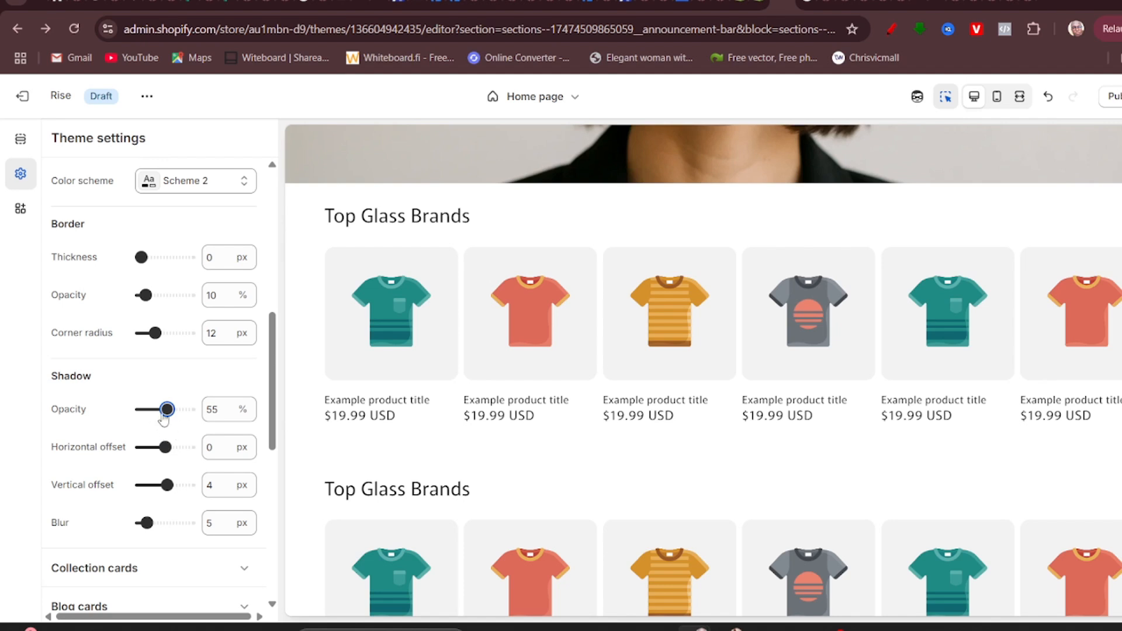
{"action": "left_click_drag", "start_coordinate": [167, 409], "coordinate": [172, 410]}
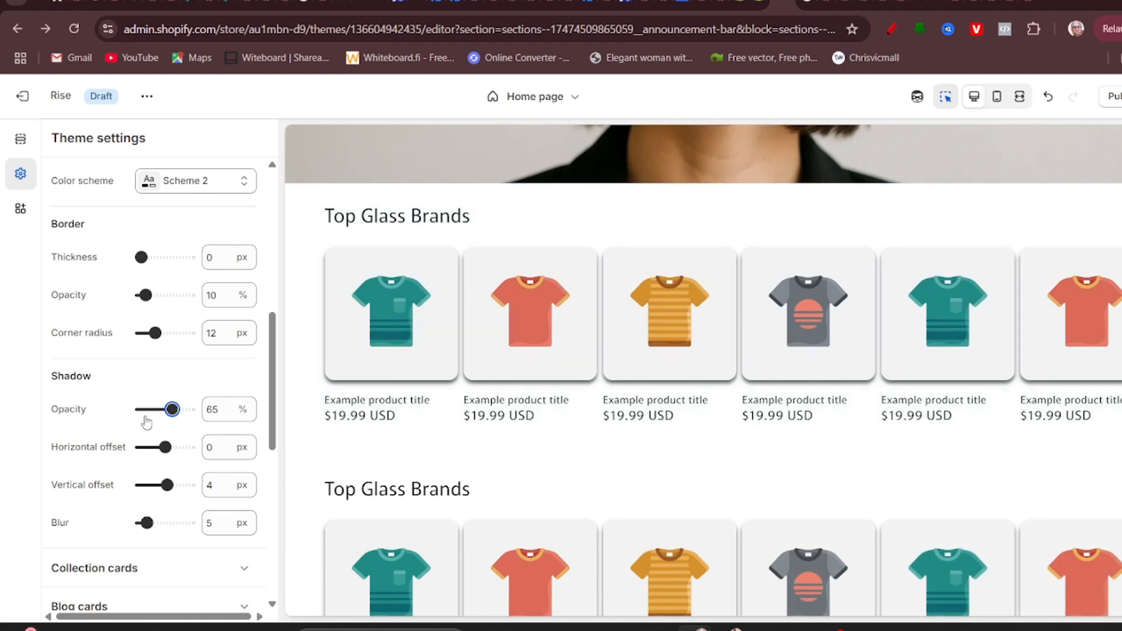
{"action": "left_click", "coordinate": [145, 416]}
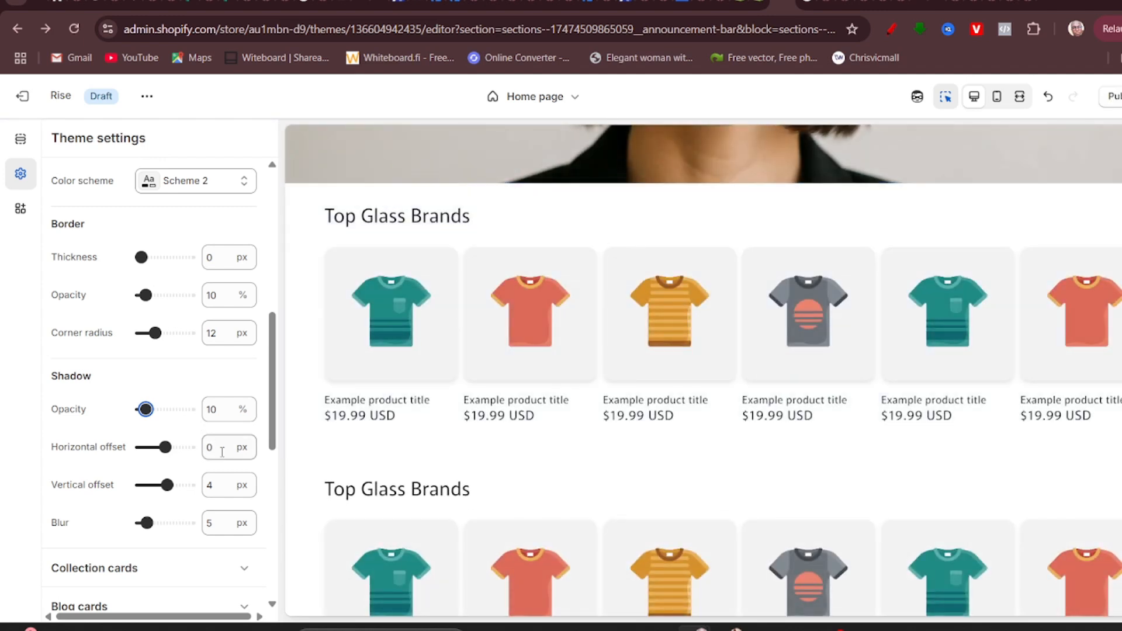
Set the border corner radius of the theme's content containers to 6 px.
{"action": "scroll", "coordinate": [198, 476], "scroll_direction": "down", "scroll_amount": 1}
{"action": "scroll", "coordinate": [117, 468], "scroll_direction": "down", "scroll_amount": 3}
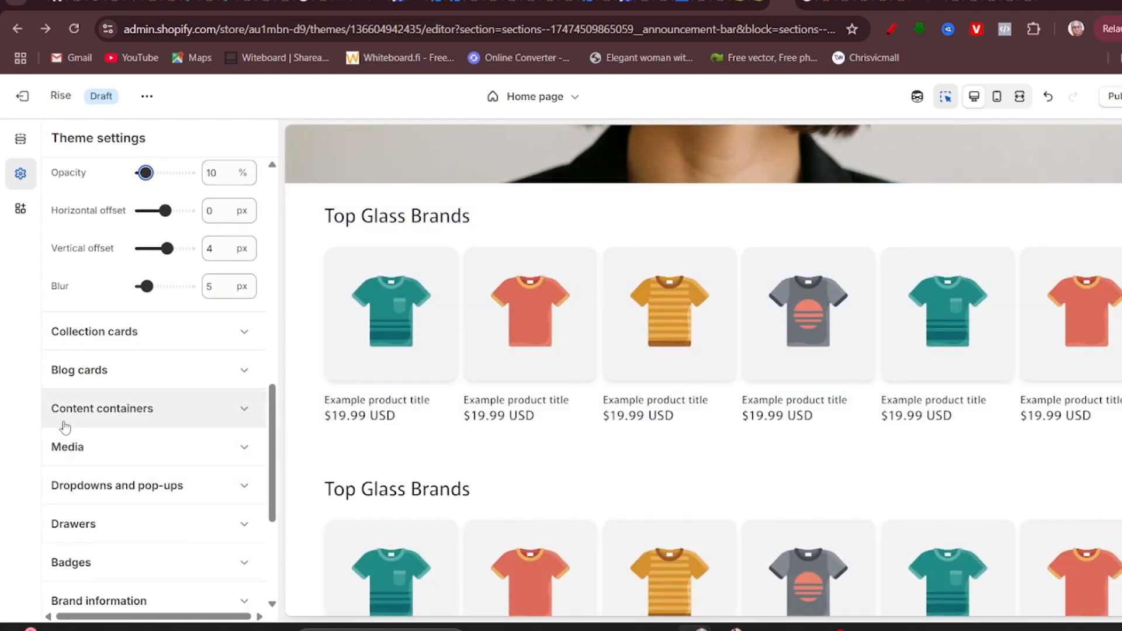
{"action": "scroll", "coordinate": [75, 423], "scroll_direction": "down", "scroll_amount": 3}
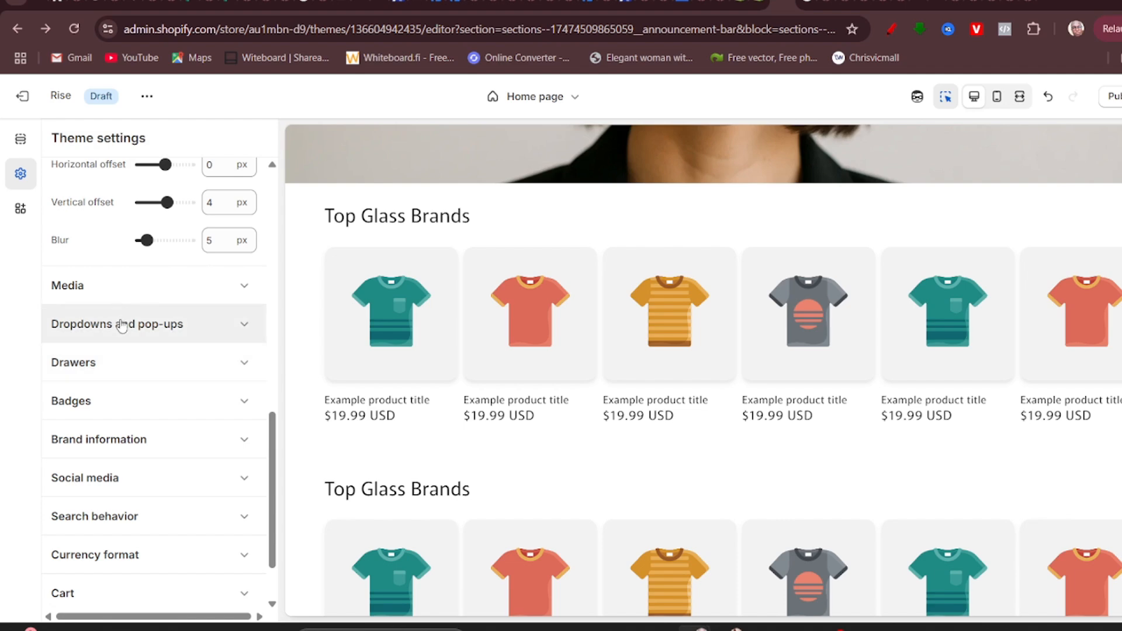
{"action": "scroll", "coordinate": [117, 327], "scroll_direction": "up", "scroll_amount": 7}
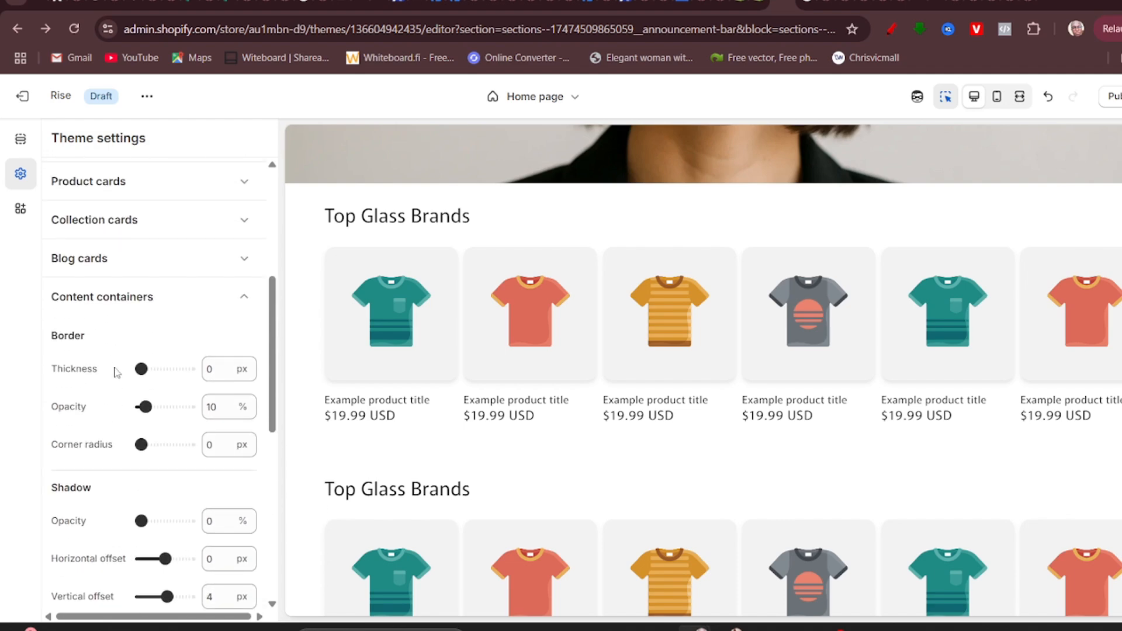
{"action": "scroll", "coordinate": [496, 450], "scroll_direction": "down", "scroll_amount": 4}
{"action": "scroll", "coordinate": [476, 447], "scroll_direction": "up", "scroll_amount": 2}
{"action": "scroll", "coordinate": [476, 448], "scroll_direction": "down", "scroll_amount": 8}
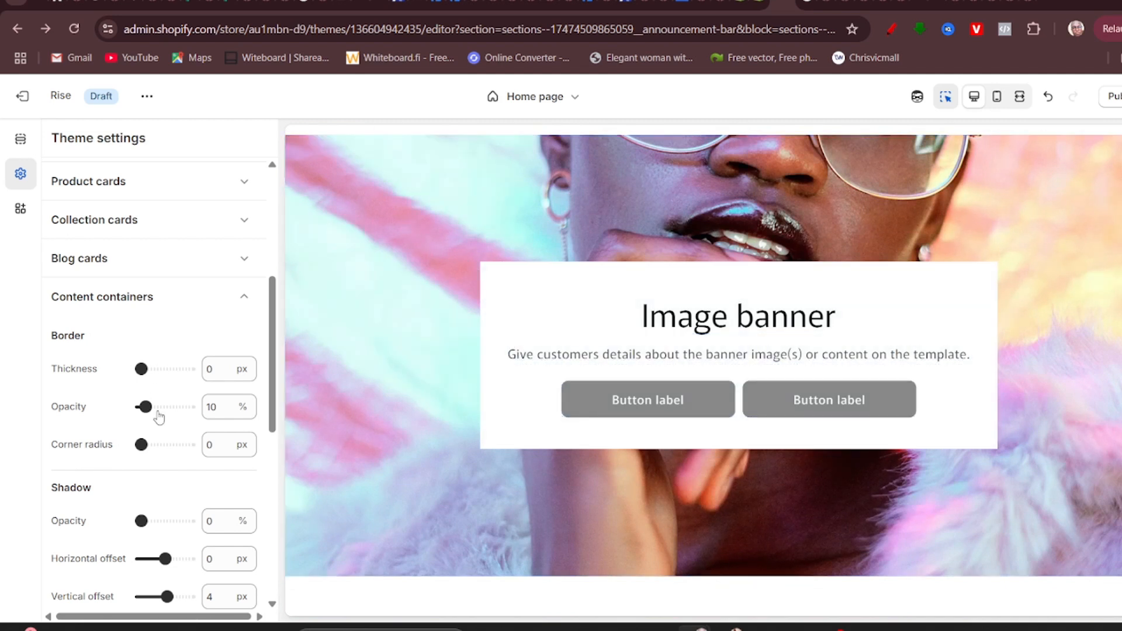
{"action": "left_click_drag", "start_coordinate": [140, 444], "coordinate": [150, 457]}
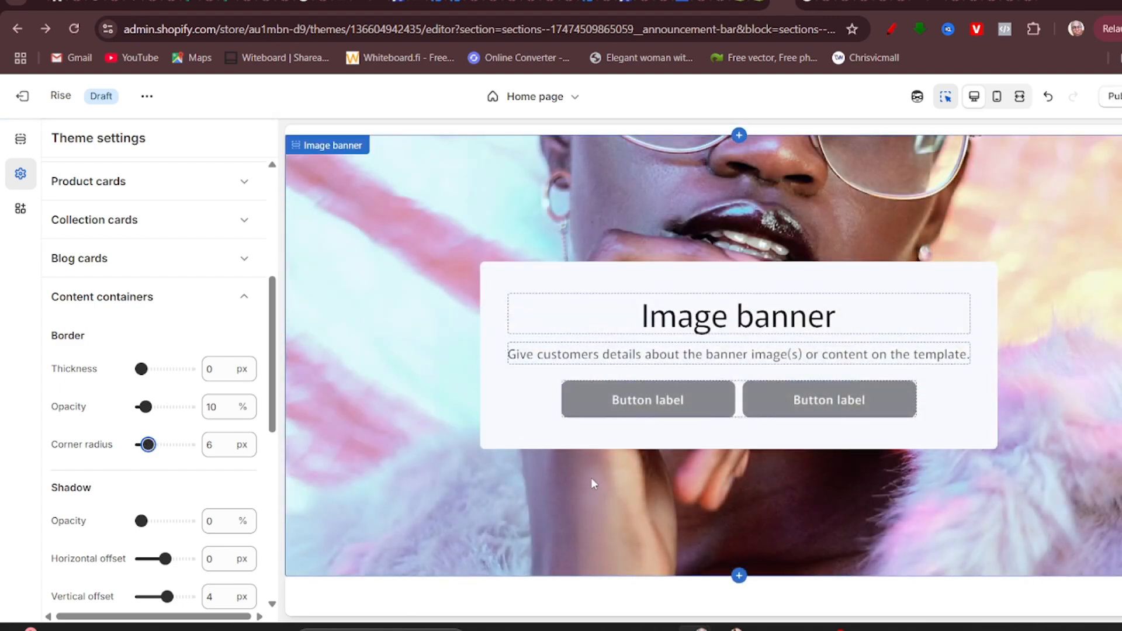
Review the theme's Media border and shadow settings and raise the media border opacity.
{"action": "scroll", "coordinate": [121, 457], "scroll_direction": "down", "scroll_amount": 3}
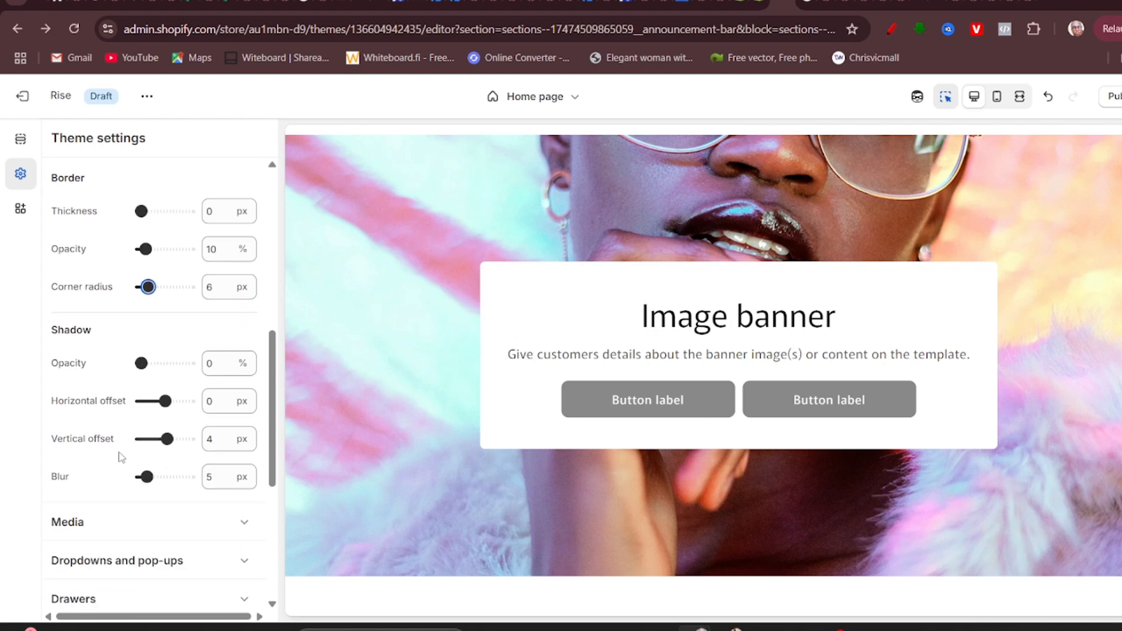
{"action": "scroll", "coordinate": [121, 456], "scroll_direction": "down", "scroll_amount": 2}
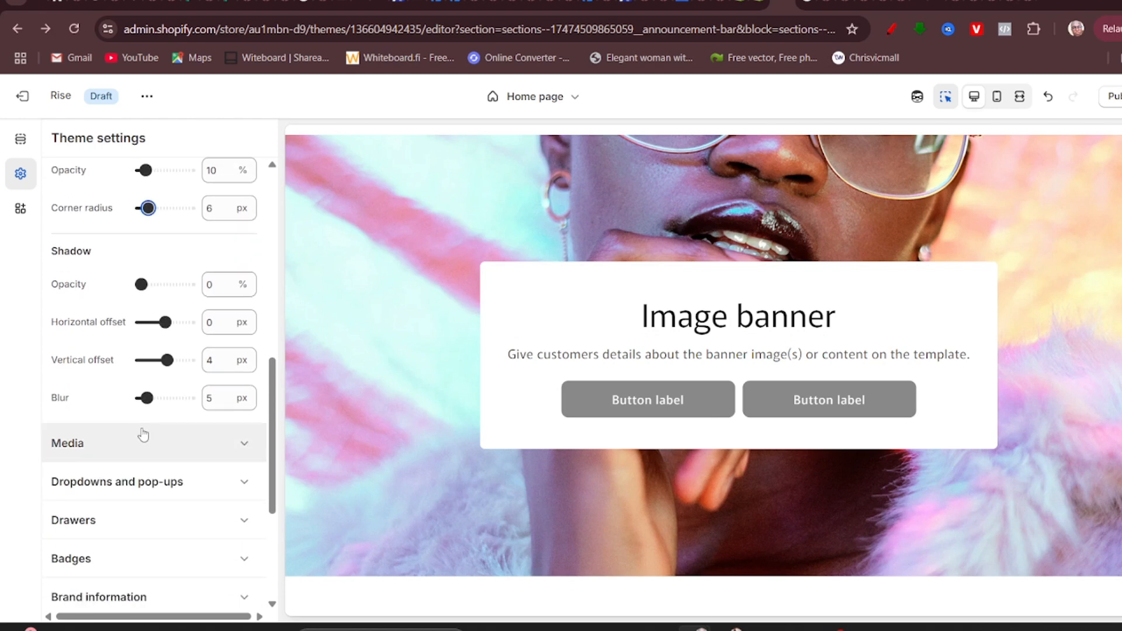
{"action": "left_click", "coordinate": [140, 441]}
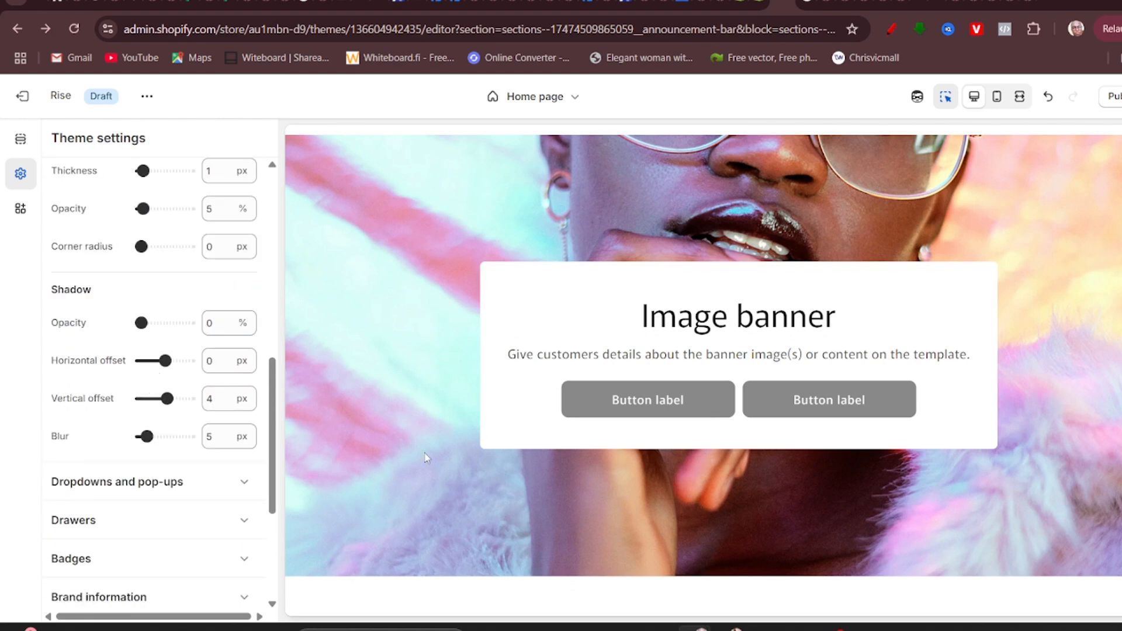
{"action": "scroll", "coordinate": [432, 444], "scroll_direction": "up", "scroll_amount": 3}
{"action": "scroll", "coordinate": [476, 278], "scroll_direction": "down", "scroll_amount": 1}
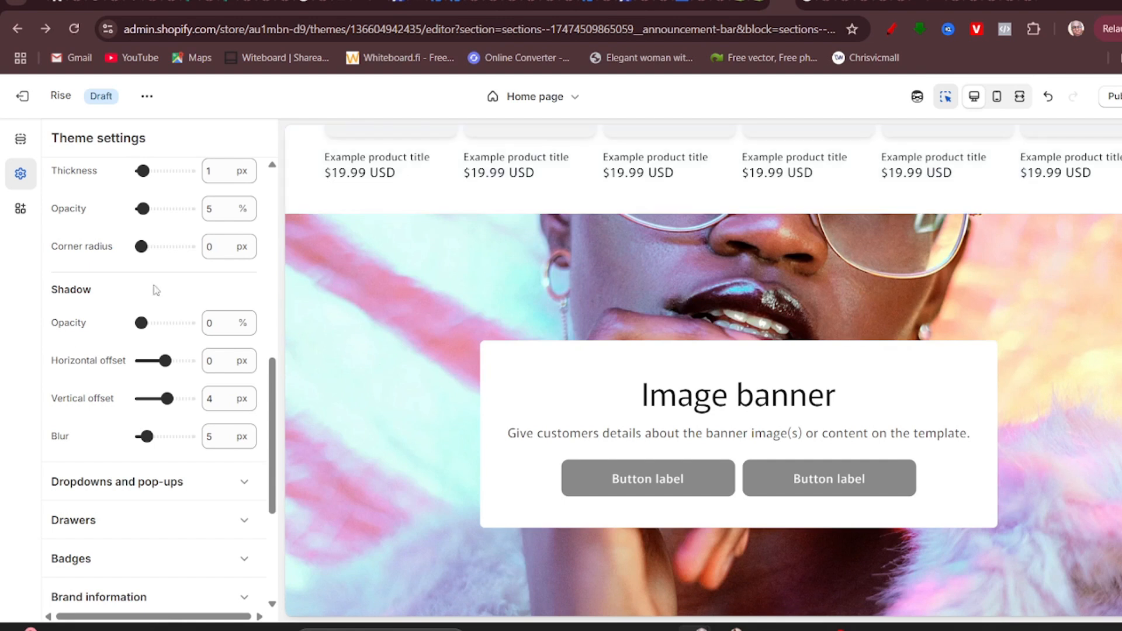
{"action": "scroll", "coordinate": [157, 290], "scroll_direction": "down", "scroll_amount": 1}
{"action": "scroll", "coordinate": [169, 293], "scroll_direction": "up", "scroll_amount": 4}
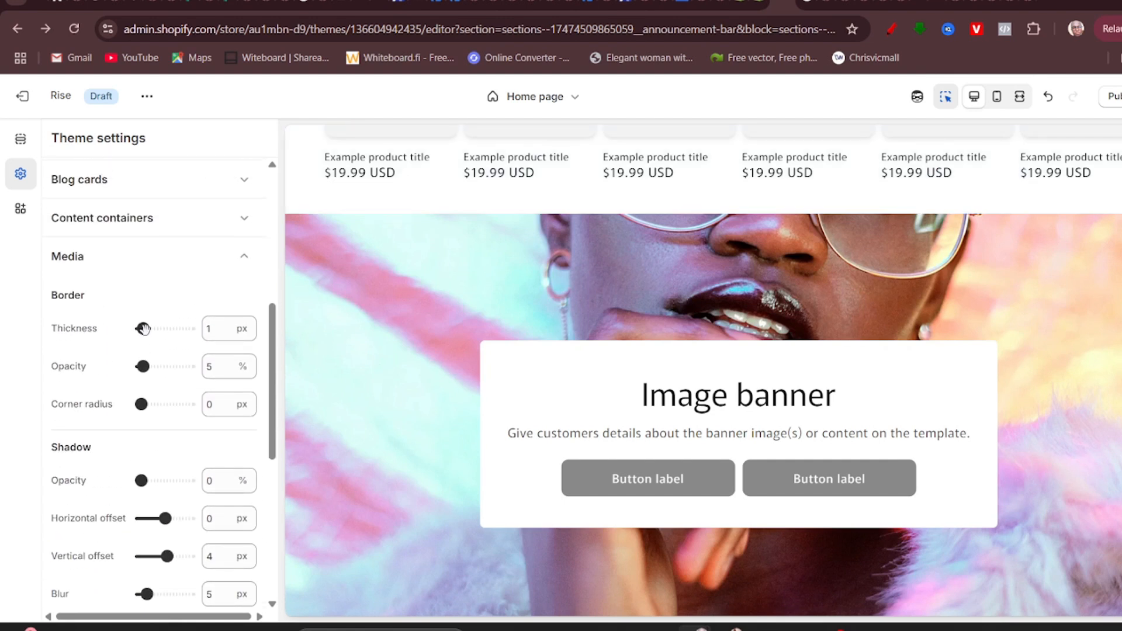
{"action": "scroll", "coordinate": [76, 468], "scroll_direction": "down", "scroll_amount": 1}
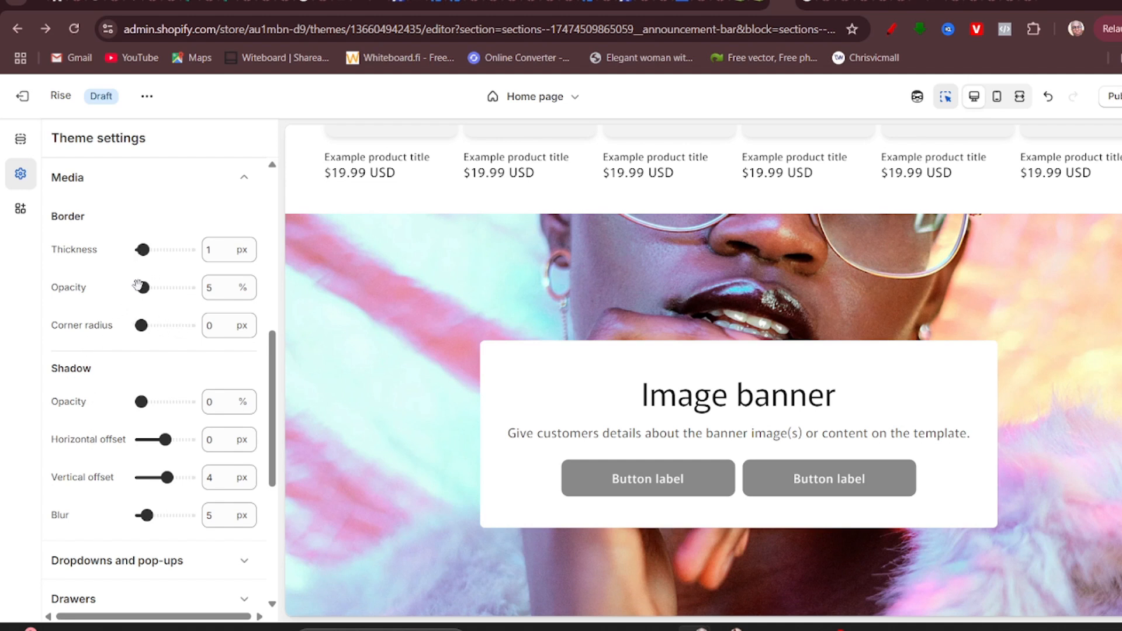
{"action": "left_click_drag", "start_coordinate": [142, 286], "coordinate": [154, 285]}
Examine the Social media link fields from Facebook to Vimeo, the home page footer and the remaining theme setting categories.
{"action": "scroll", "coordinate": [193, 385], "scroll_direction": "down", "scroll_amount": 5}
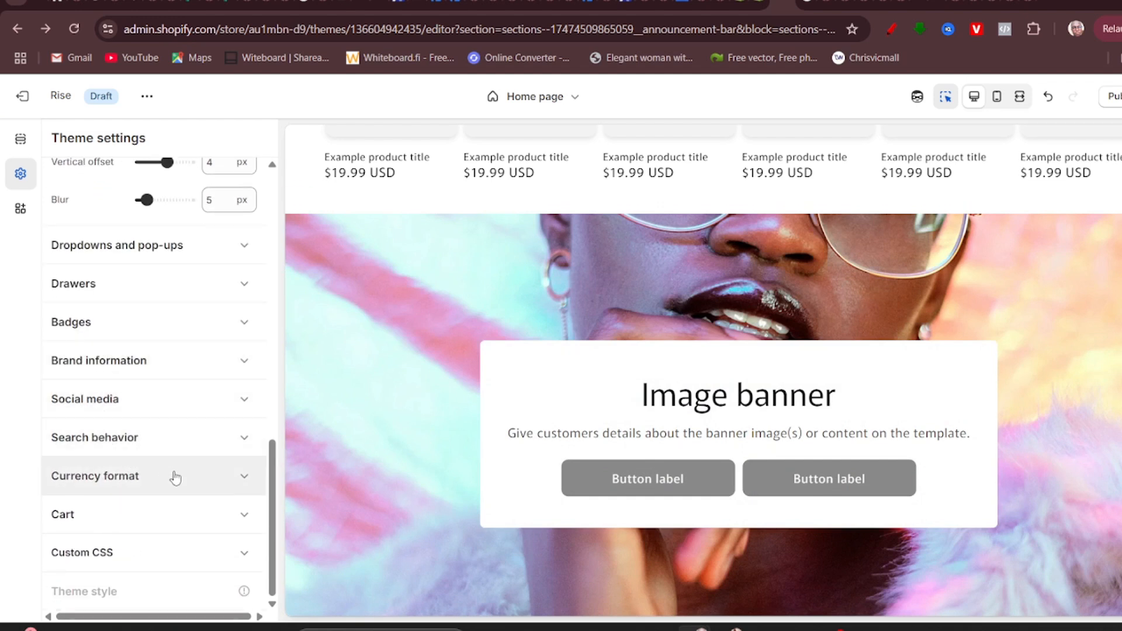
{"action": "left_click", "coordinate": [118, 401]}
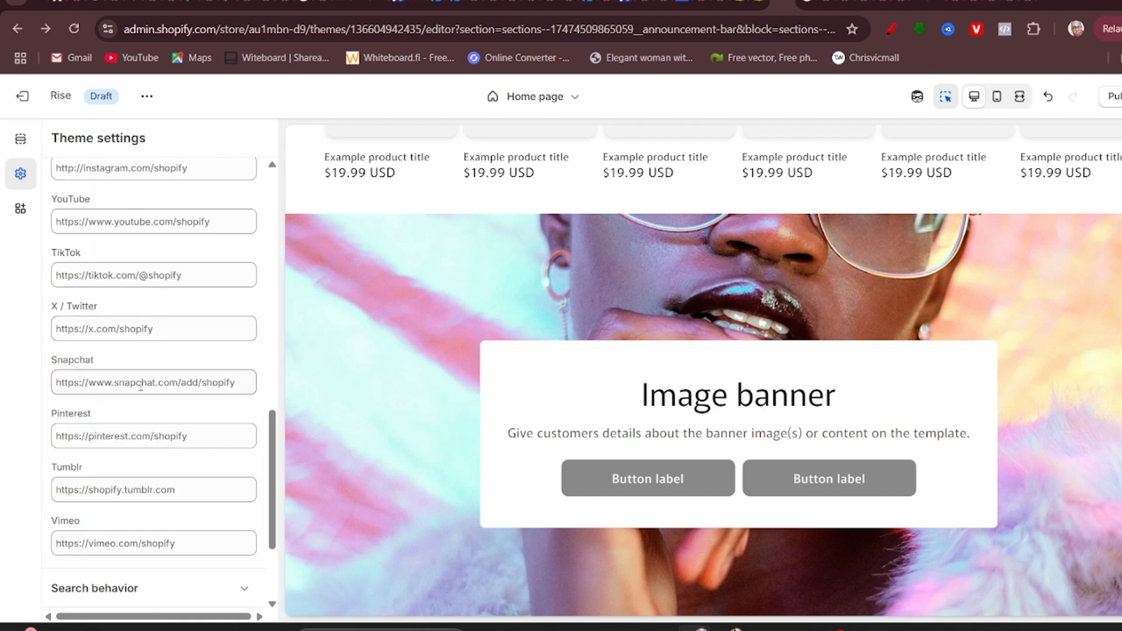
{"action": "scroll", "coordinate": [141, 387], "scroll_direction": "up", "scroll_amount": 2}
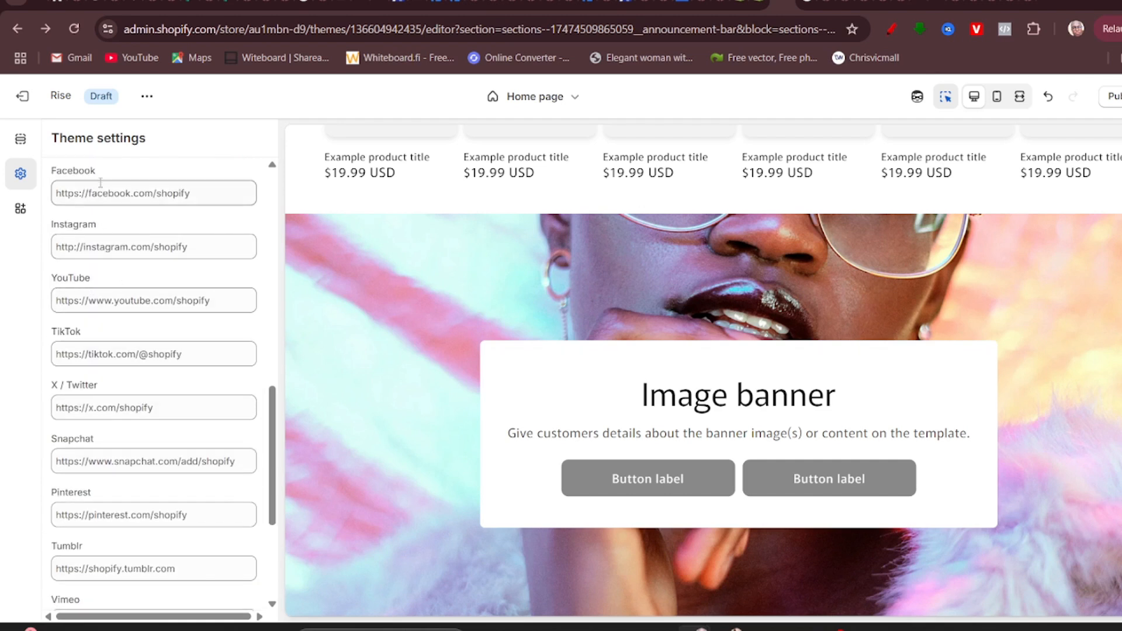
{"action": "left_click", "coordinate": [188, 192]}
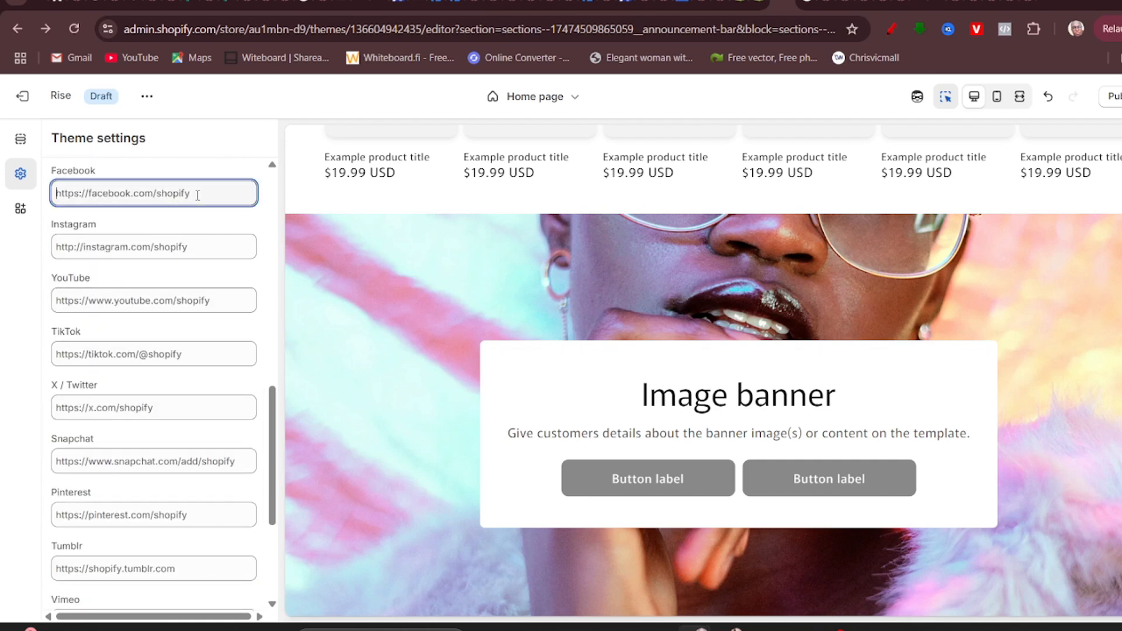
{"action": "left_click", "coordinate": [223, 252]}
{"action": "left_click", "coordinate": [220, 299]}
{"action": "left_click", "coordinate": [223, 350]}
{"action": "left_click", "coordinate": [200, 403]}
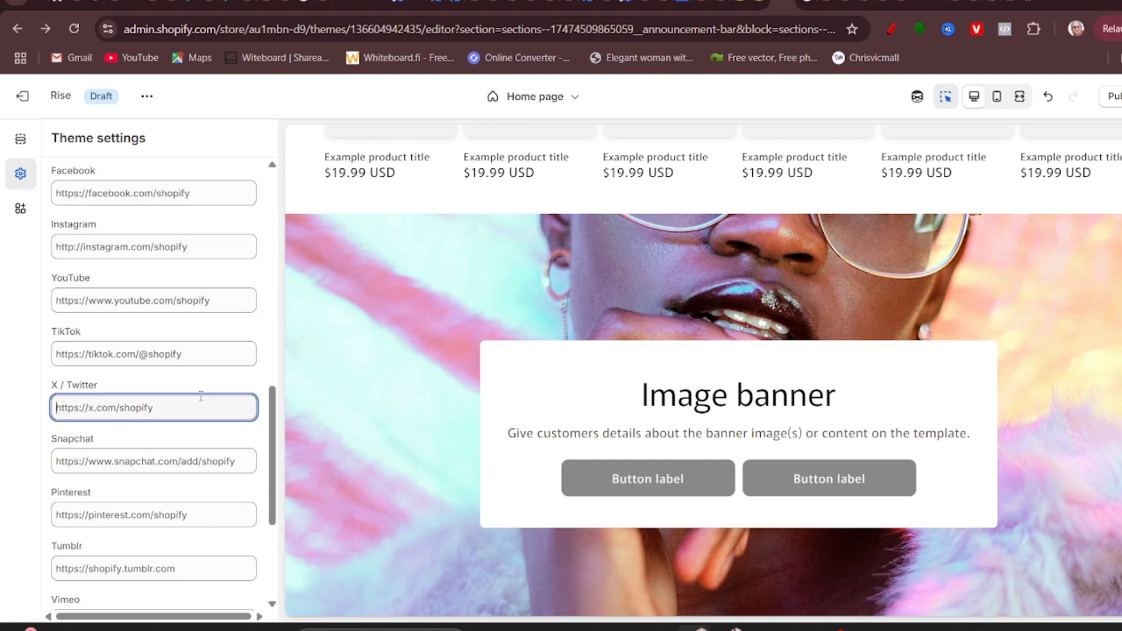
{"action": "scroll", "coordinate": [634, 411], "scroll_direction": "down", "scroll_amount": 15}
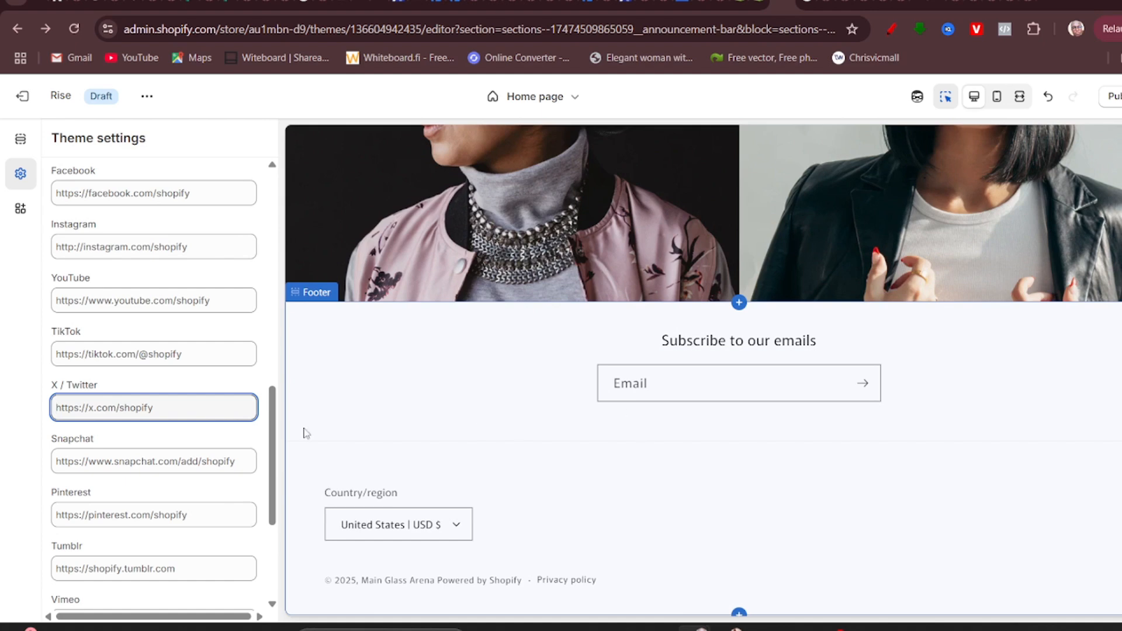
{"action": "scroll", "coordinate": [87, 481], "scroll_direction": "down", "scroll_amount": 4}
{"action": "scroll", "coordinate": [80, 465], "scroll_direction": "up", "scroll_amount": 9}
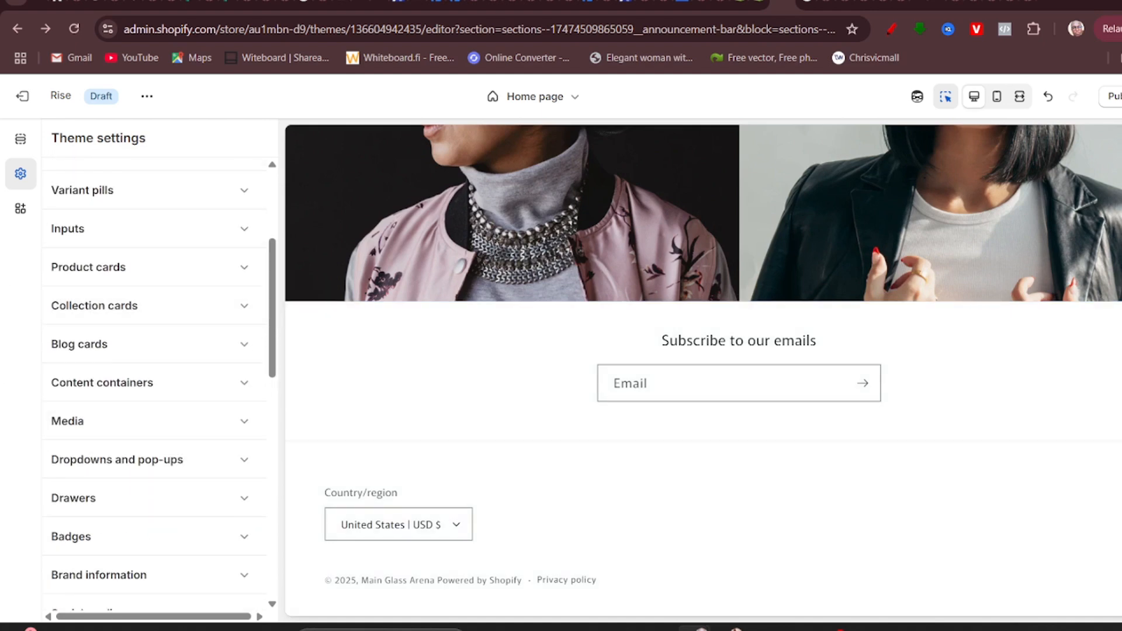
Install the recommended Shopify Forms app from the app embeds, check the store's installed apps, and return to the Rise theme editor.
{"action": "left_click", "coordinate": [20, 210]}
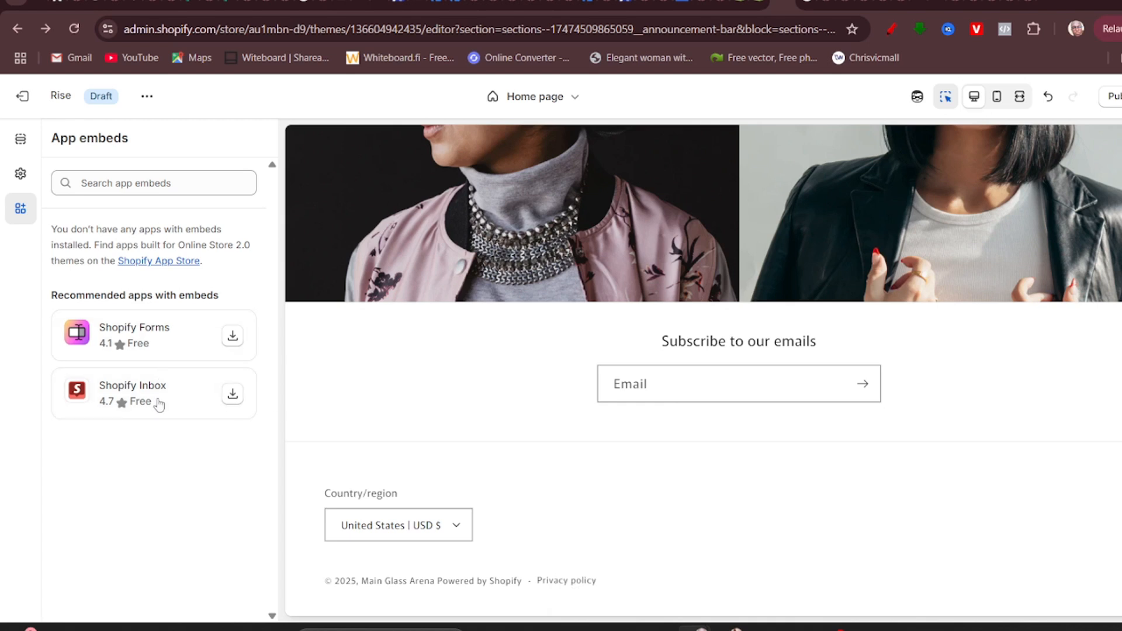
{"action": "left_click", "coordinate": [232, 339]}
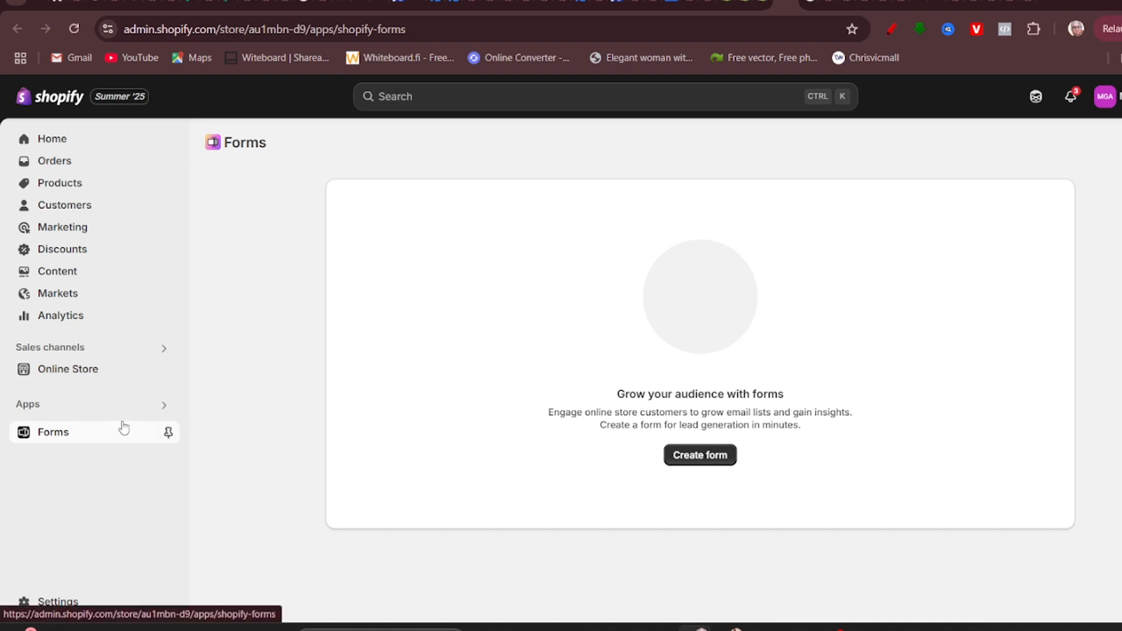
{"action": "left_click", "coordinate": [35, 408]}
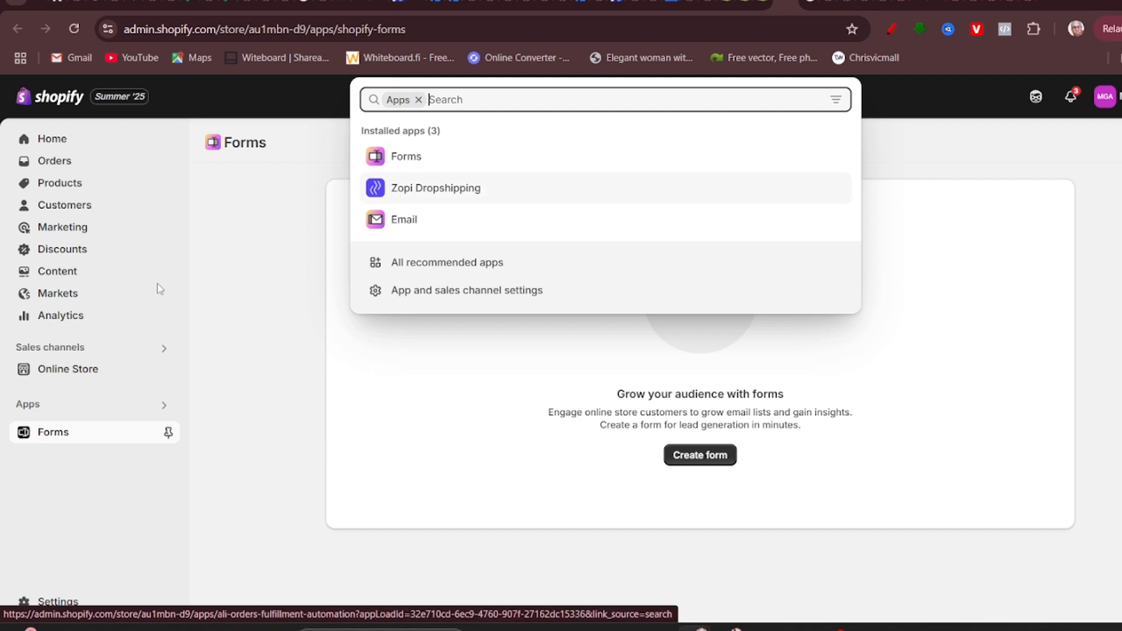
{"action": "left_click", "coordinate": [69, 486]}
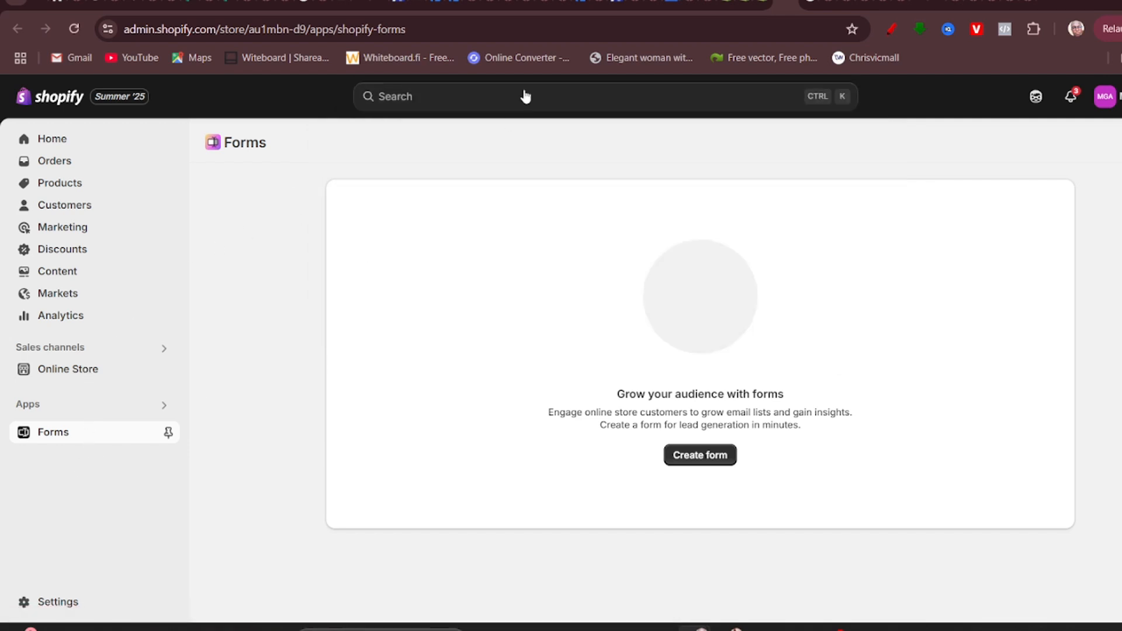
{"action": "left_click", "coordinate": [755, 5]}
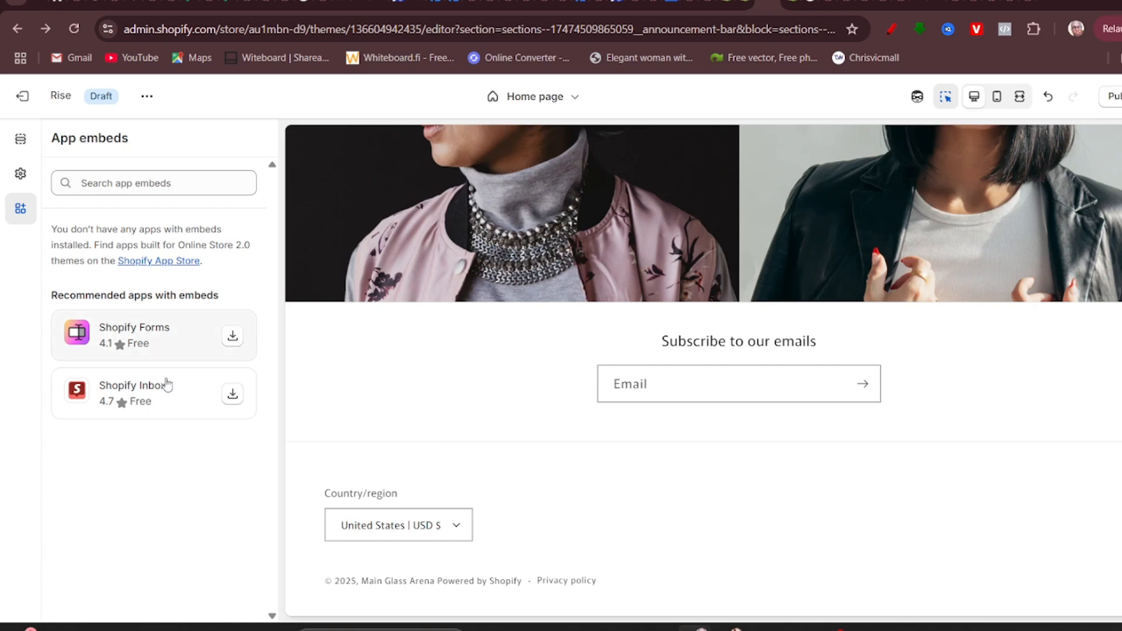
Install the Shopify Inbox app, turn on its online store chat, and review the chat's color, position and greeting options.
{"action": "left_click", "coordinate": [232, 394]}
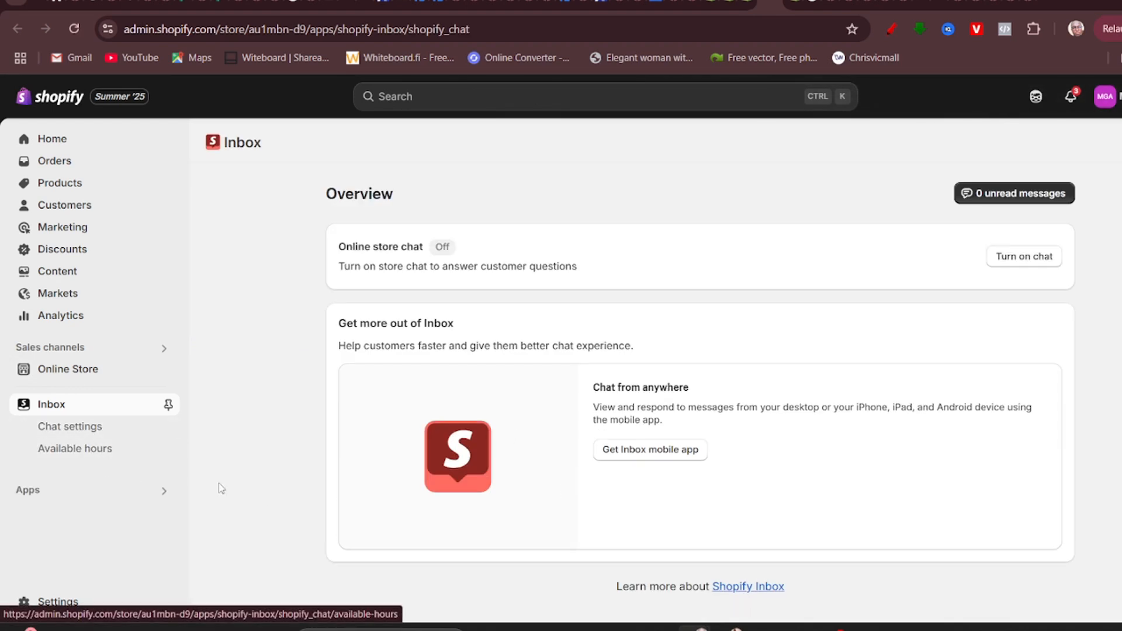
{"action": "left_click", "coordinate": [1020, 263]}
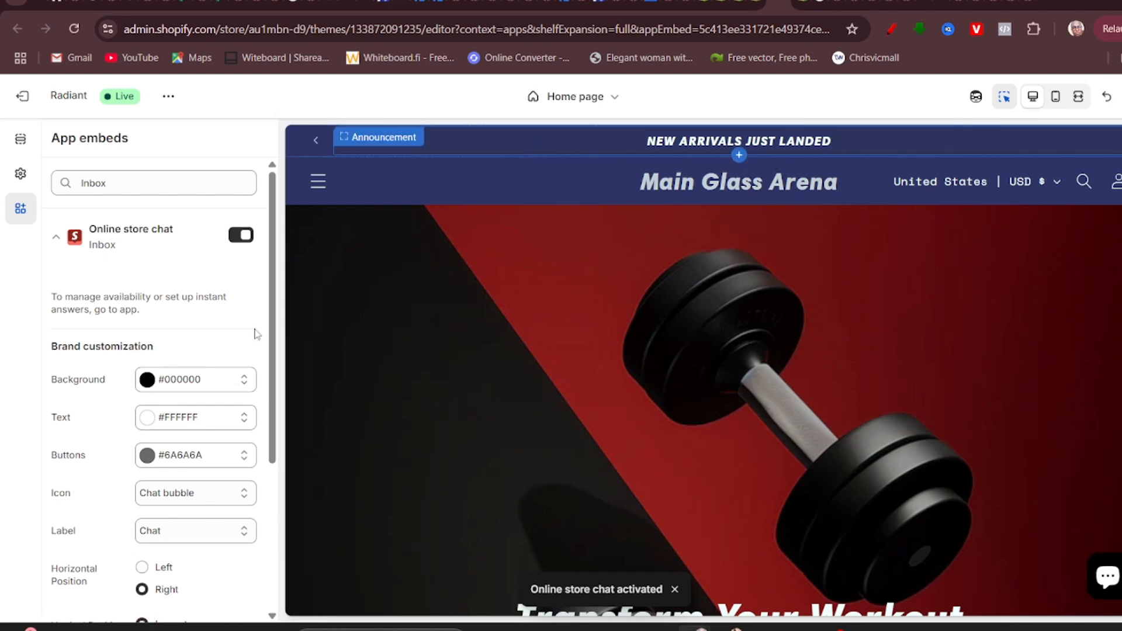
{"action": "scroll", "coordinate": [120, 422], "scroll_direction": "down", "scroll_amount": 4}
{"action": "scroll", "coordinate": [847, 573], "scroll_direction": "down", "scroll_amount": 1}
{"action": "scroll", "coordinate": [1098, 607], "scroll_direction": "down", "scroll_amount": 1}
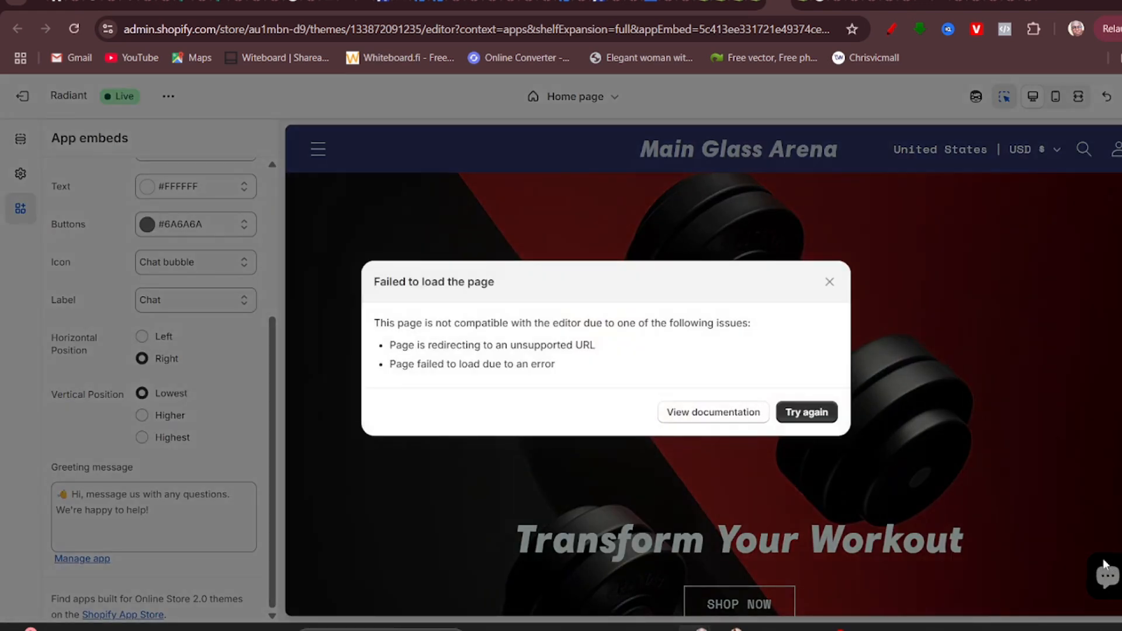
Dismiss the page error, leave the Radiant theme editor and the Inbox page, and return to the Rise theme's app embeds.
{"action": "left_click", "coordinate": [830, 282]}
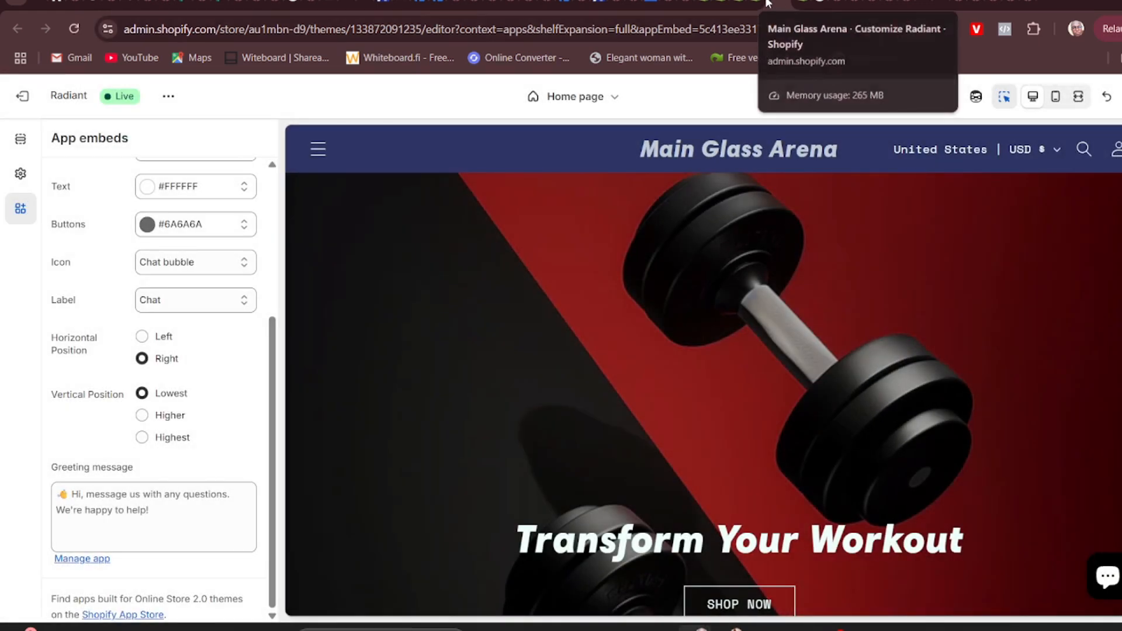
{"action": "left_click", "coordinate": [782, 2]}
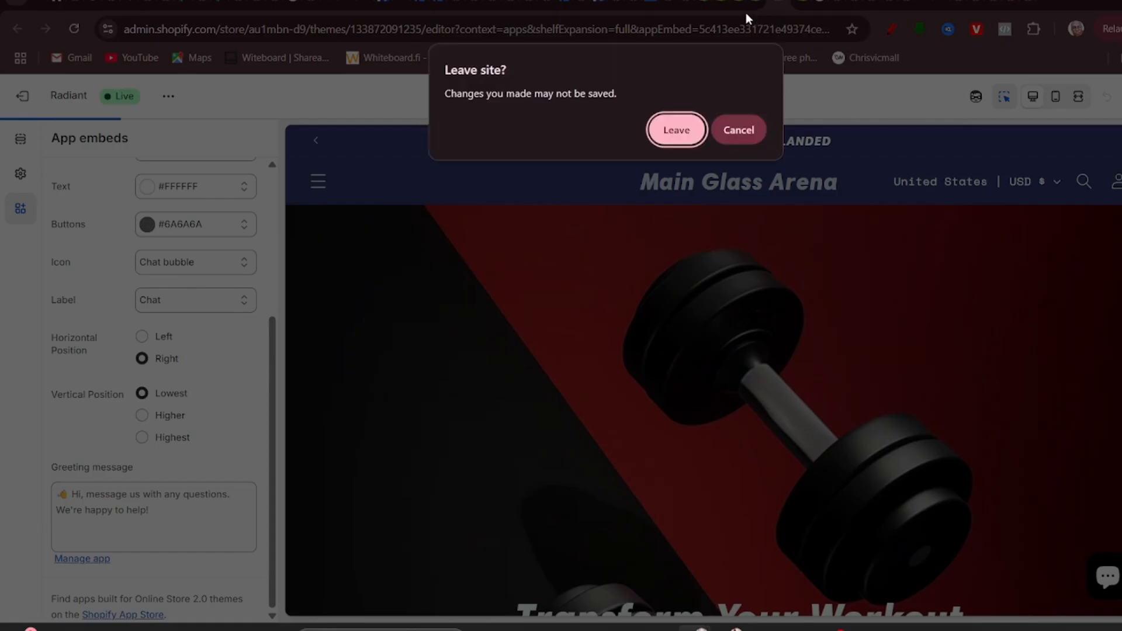
{"action": "left_click", "coordinate": [743, 129]}
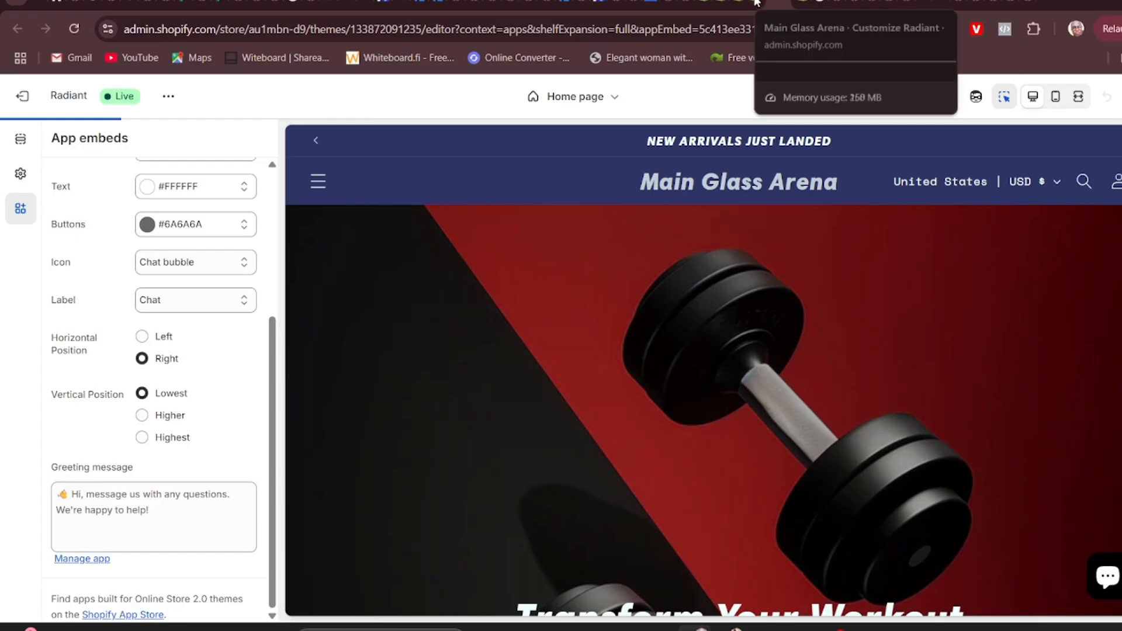
{"action": "left_click", "coordinate": [754, 3]}
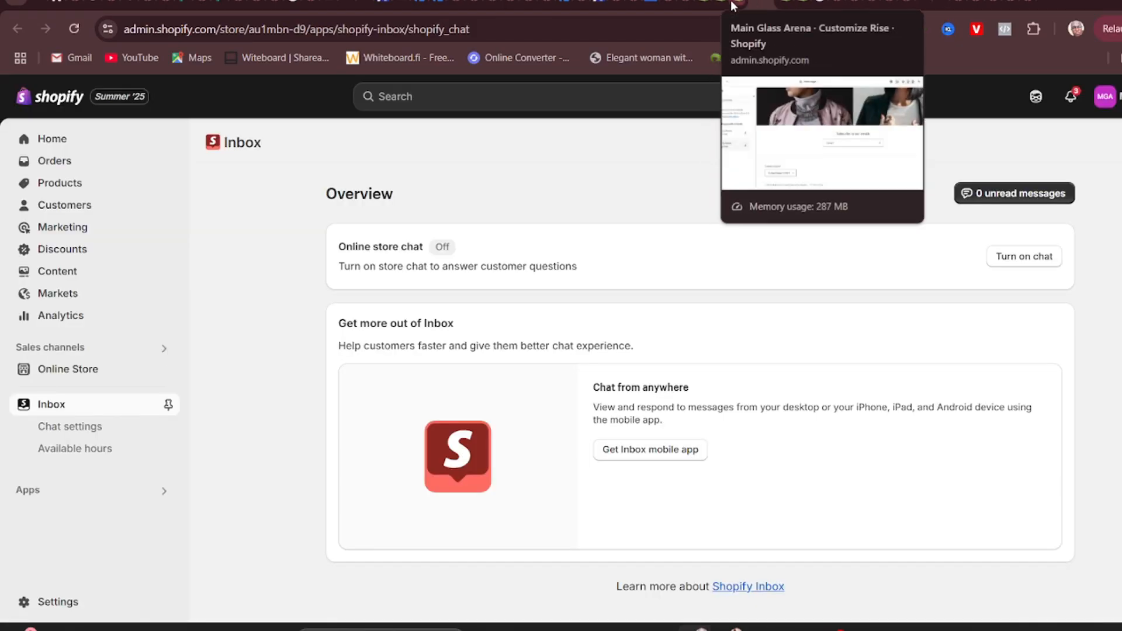
{"action": "left_click", "coordinate": [789, 5]}
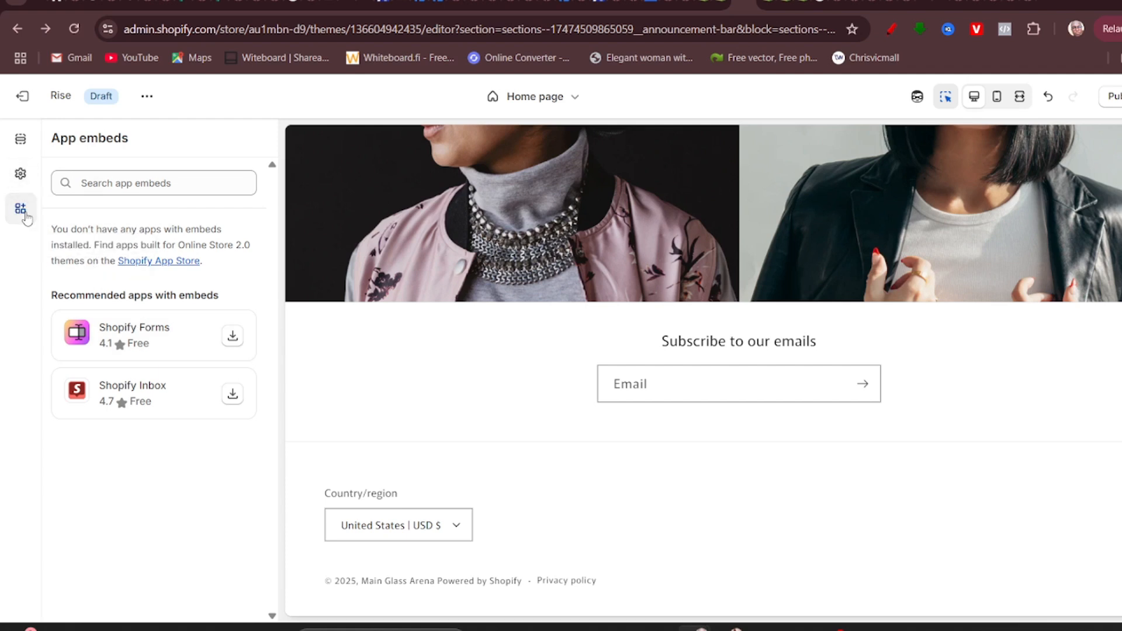
Open the Shopify App Store's collection of apps for Online Store 2.0 themes in a new browser tab.
{"action": "left_click", "coordinate": [191, 183]}
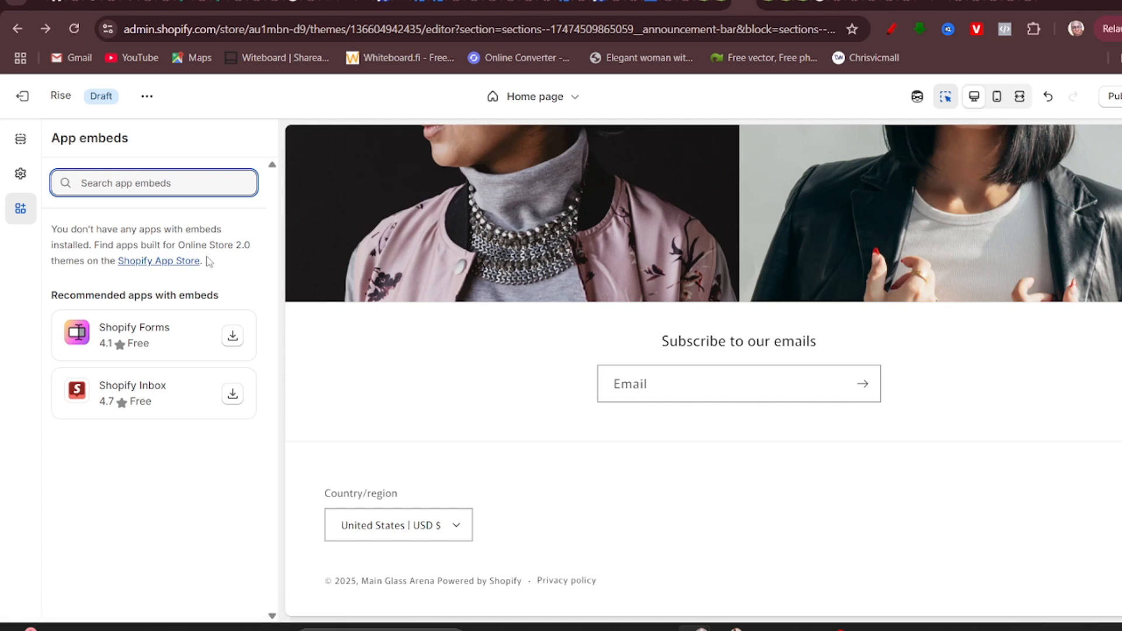
{"action": "right_click", "coordinate": [136, 262]}
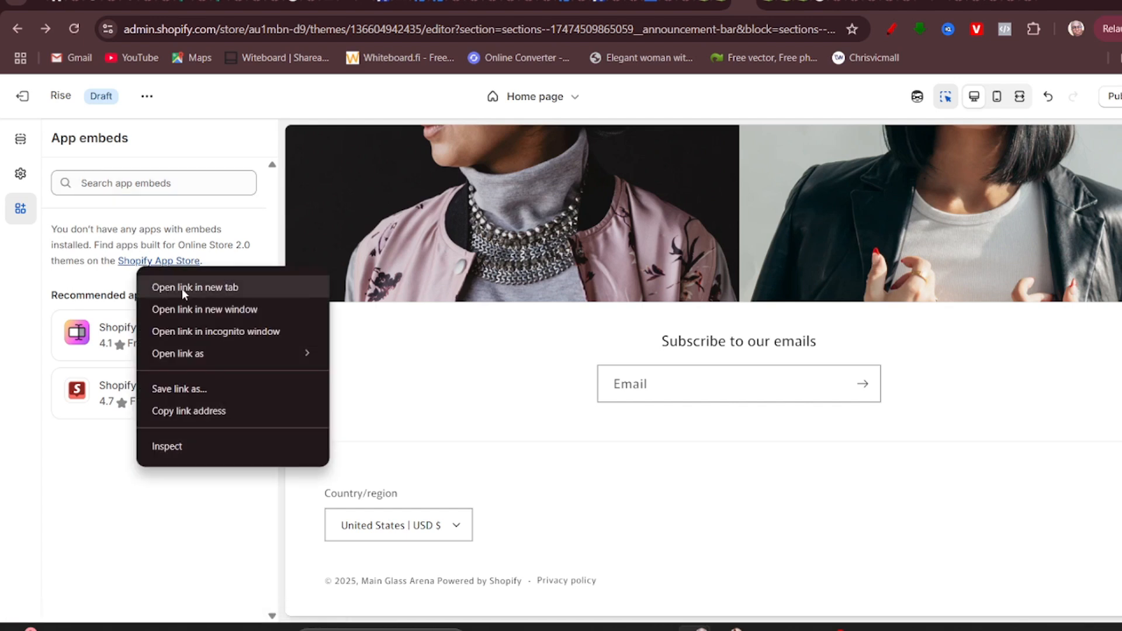
{"action": "left_click", "coordinate": [181, 287]}
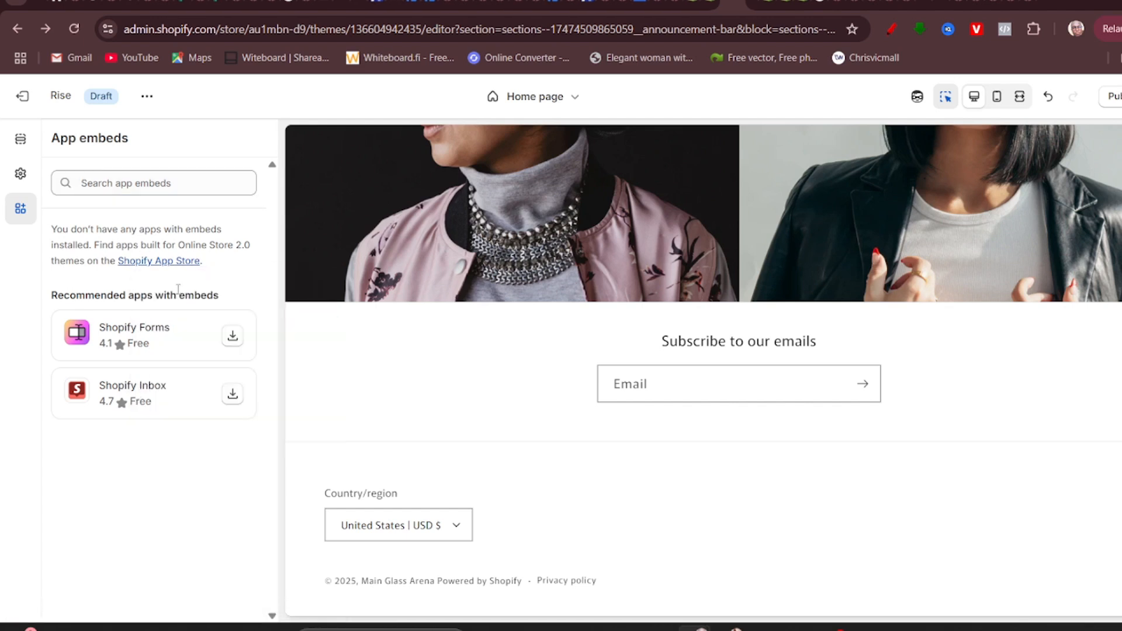
{"action": "left_click", "coordinate": [745, 4]}
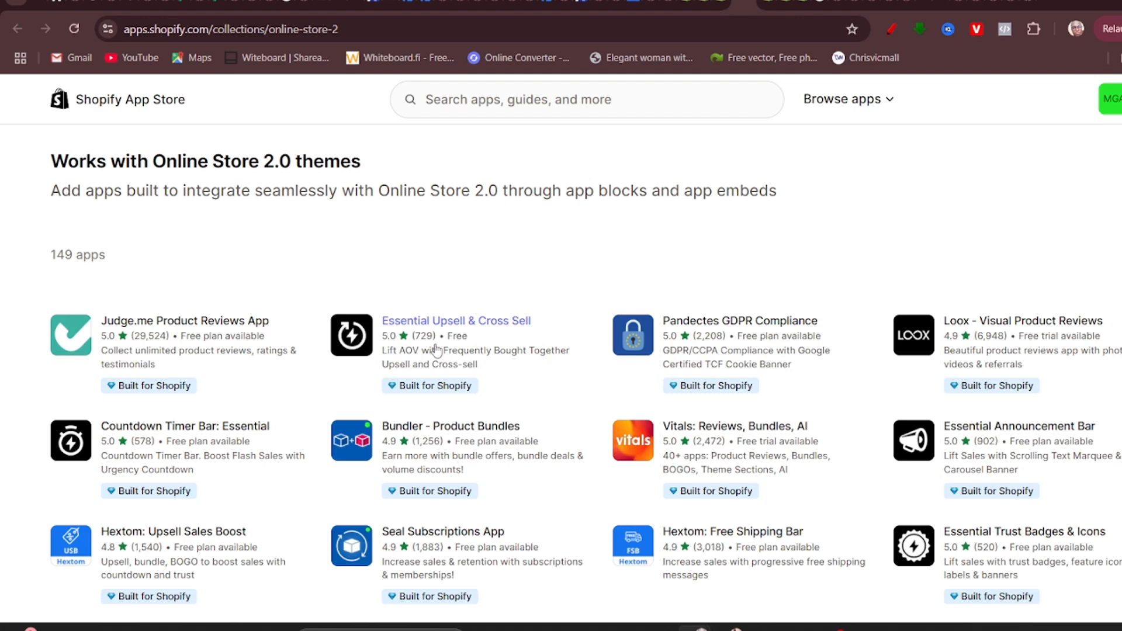
Browse the apps that work with Online Store 2.0 themes, including the review, upsell, announcement bar and trust badge apps.
{"action": "scroll", "coordinate": [520, 351], "scroll_direction": "down", "scroll_amount": 1}
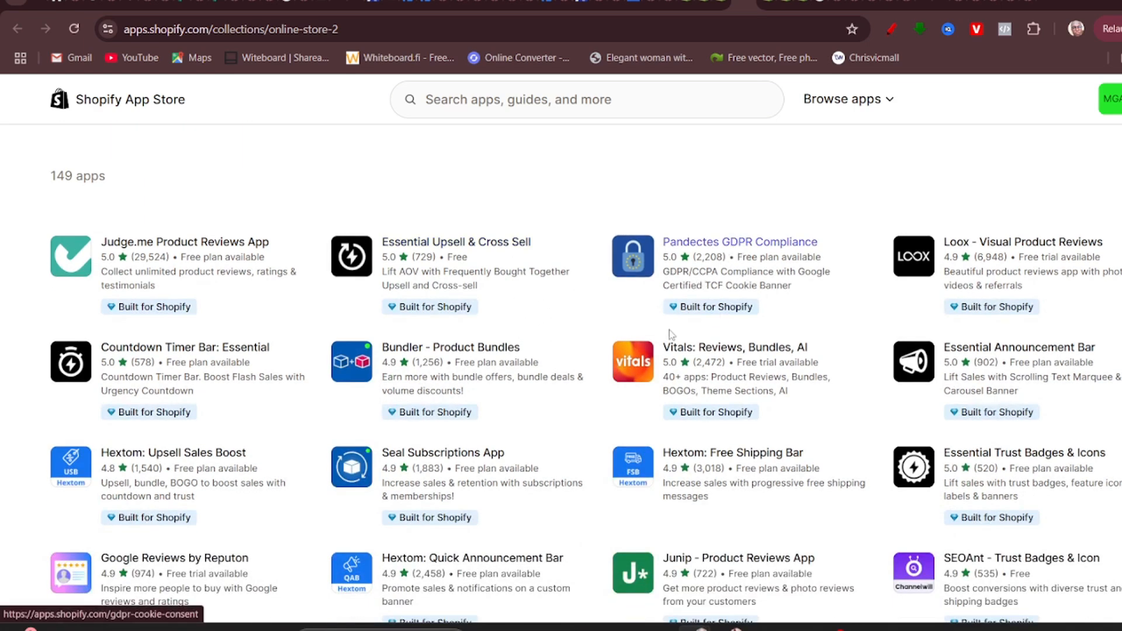
{"action": "scroll", "coordinate": [579, 345], "scroll_direction": "down", "scroll_amount": 3}
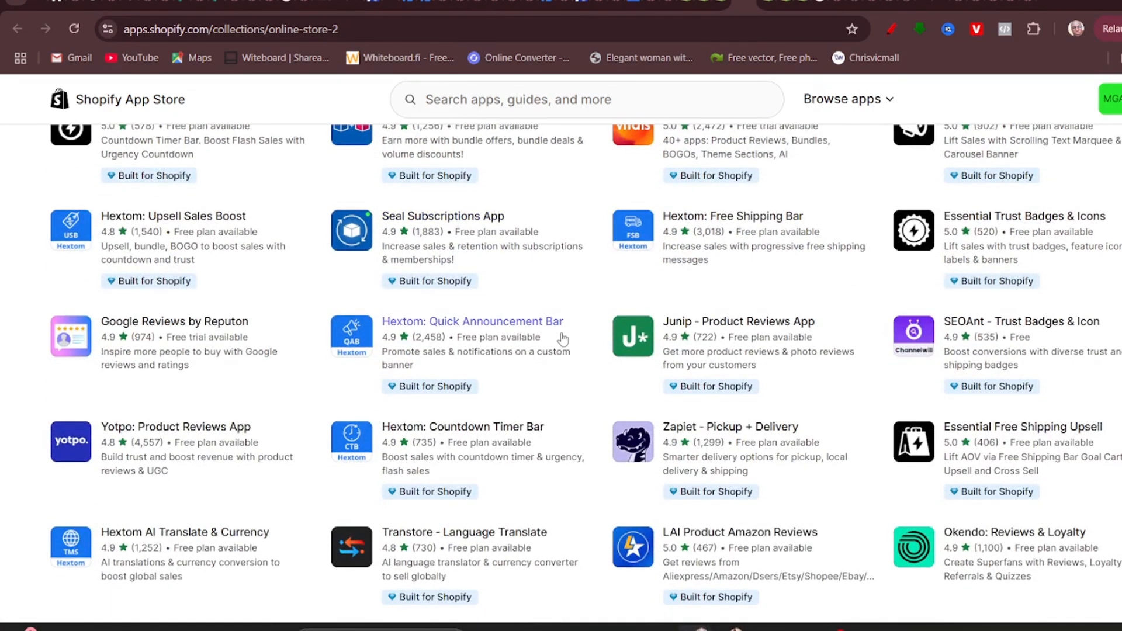
{"action": "scroll", "coordinate": [560, 339], "scroll_direction": "up", "scroll_amount": 3}
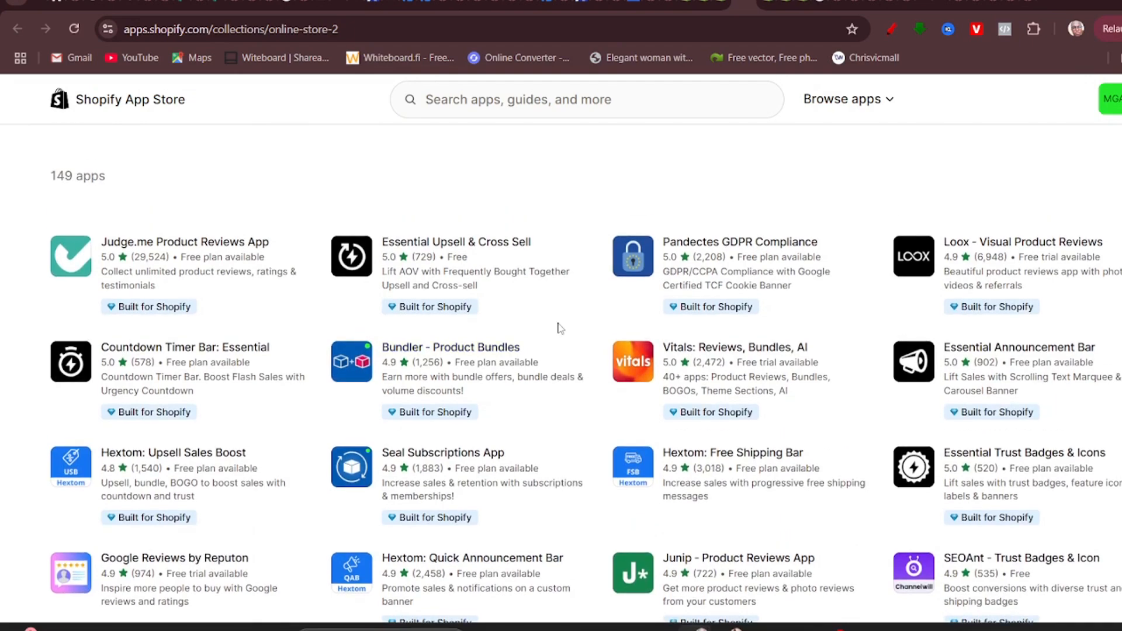
{"action": "scroll", "coordinate": [560, 327], "scroll_direction": "down", "scroll_amount": 12}
{"action": "scroll", "coordinate": [557, 314], "scroll_direction": "up", "scroll_amount": 6}
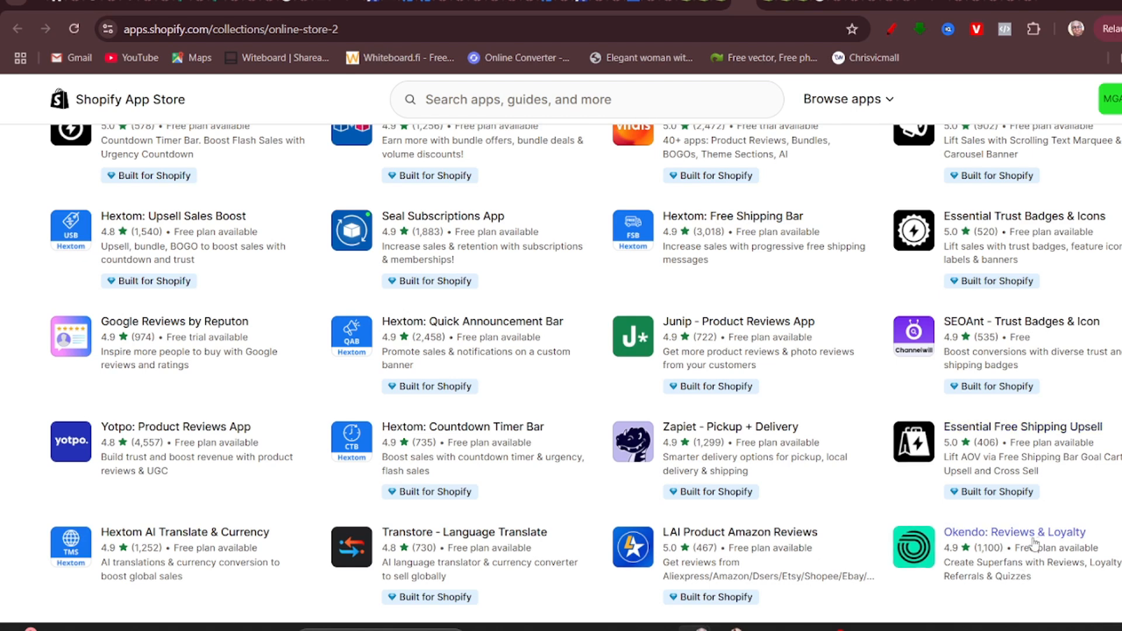
{"action": "scroll", "coordinate": [1016, 569], "scroll_direction": "up", "scroll_amount": 2}
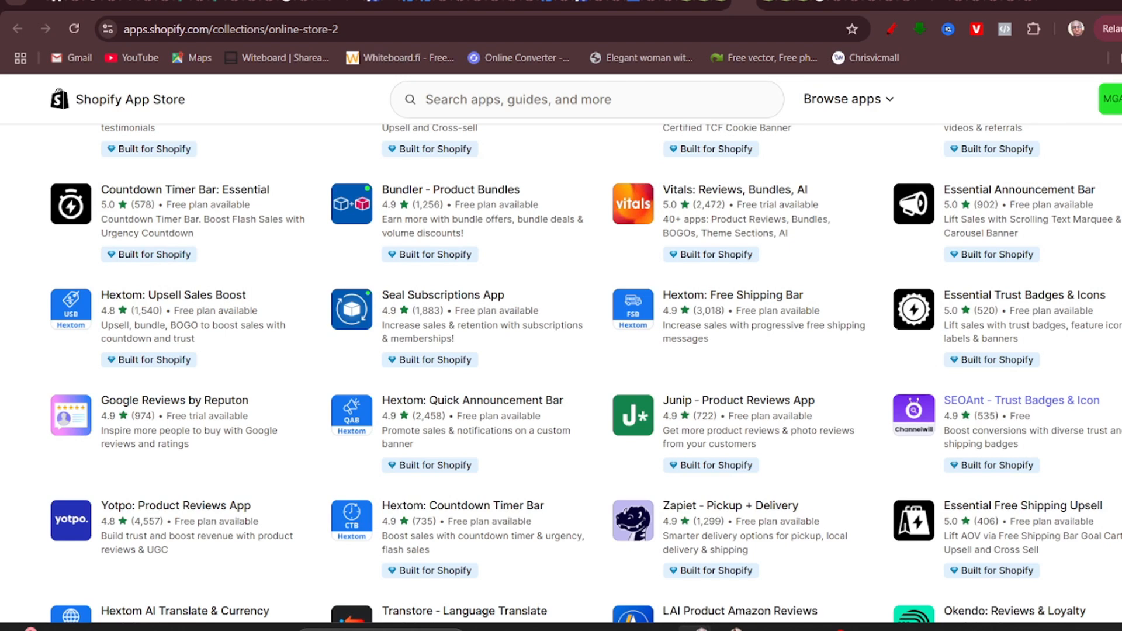
Check the announcement bar on the Rise theme's home page in the theme editor, and return to the Shopify App Store collection.
{"action": "left_click", "coordinate": [713, 7]}
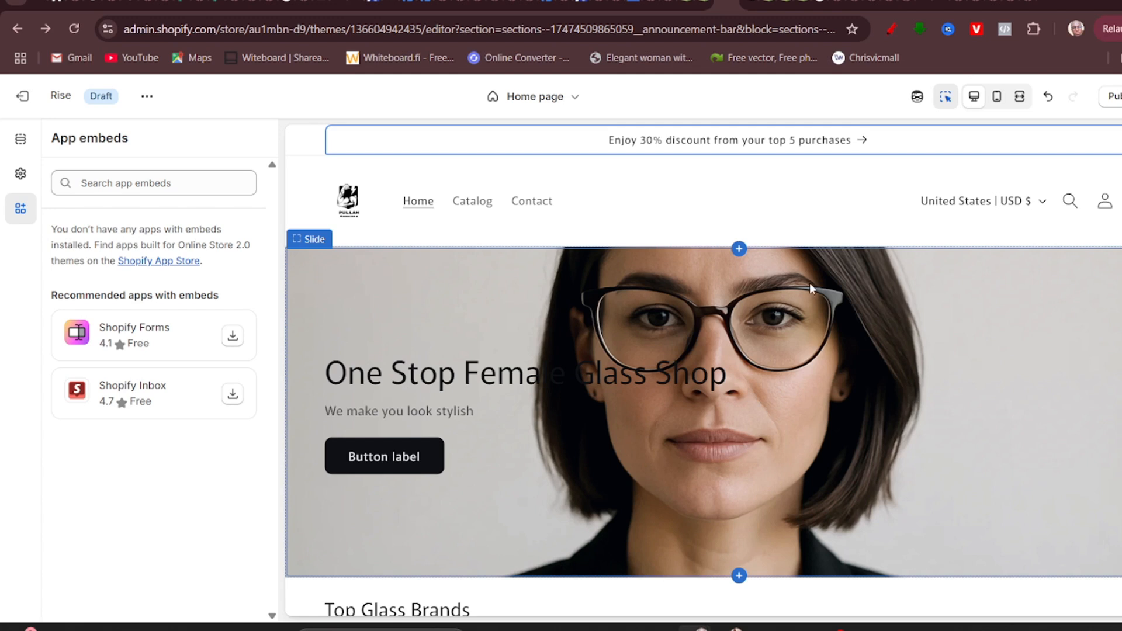
{"action": "mouse_move", "coordinate": [757, 150]}
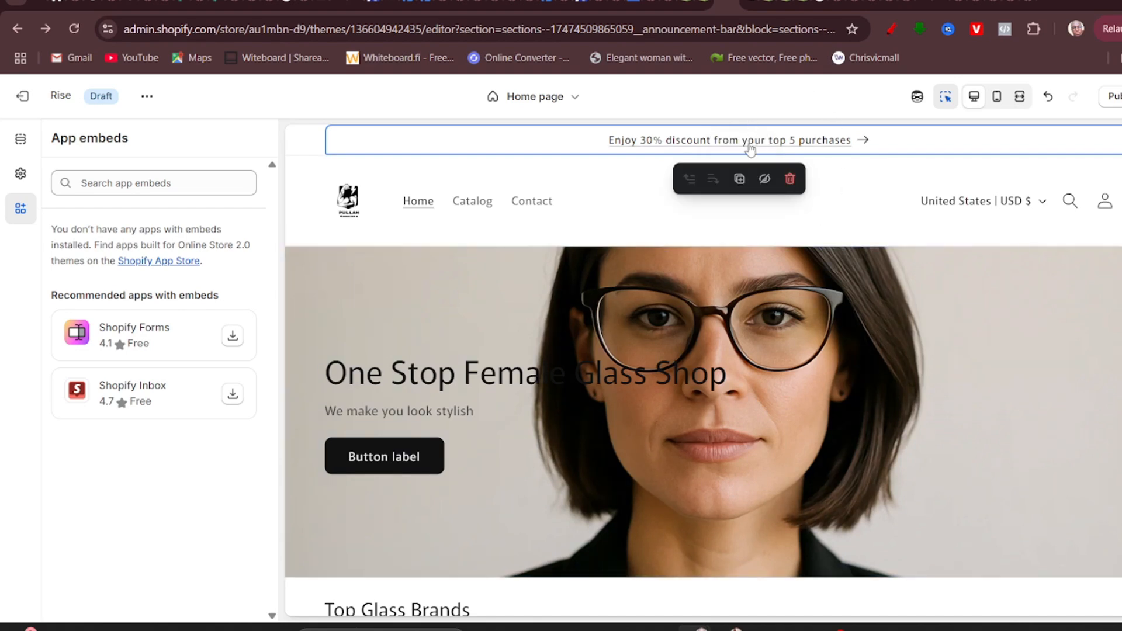
{"action": "left_click", "coordinate": [747, 3]}
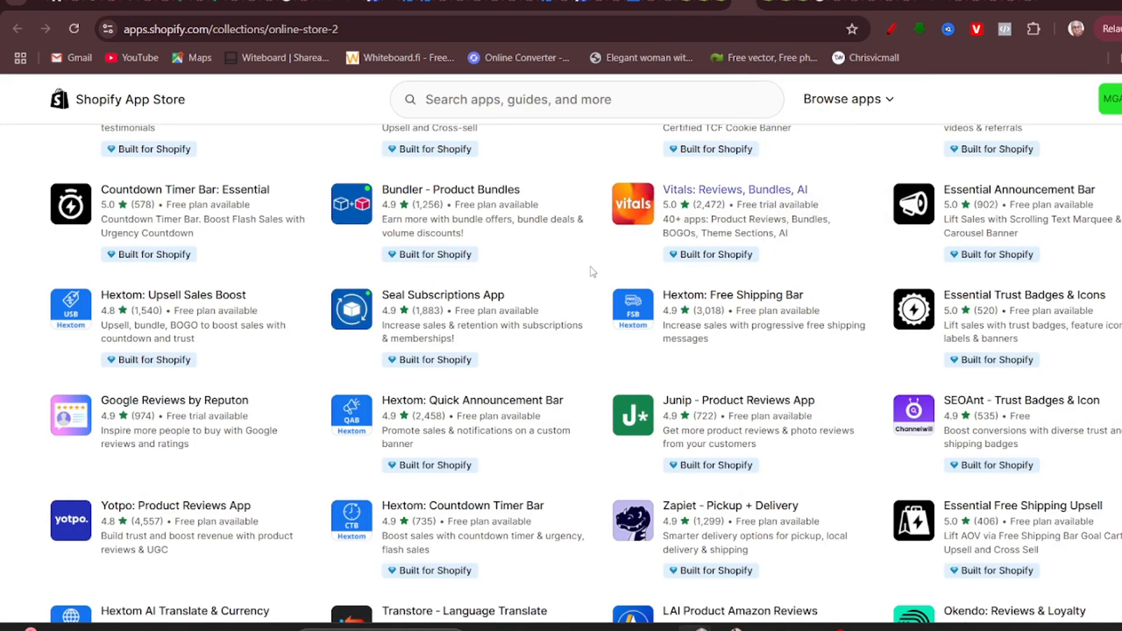